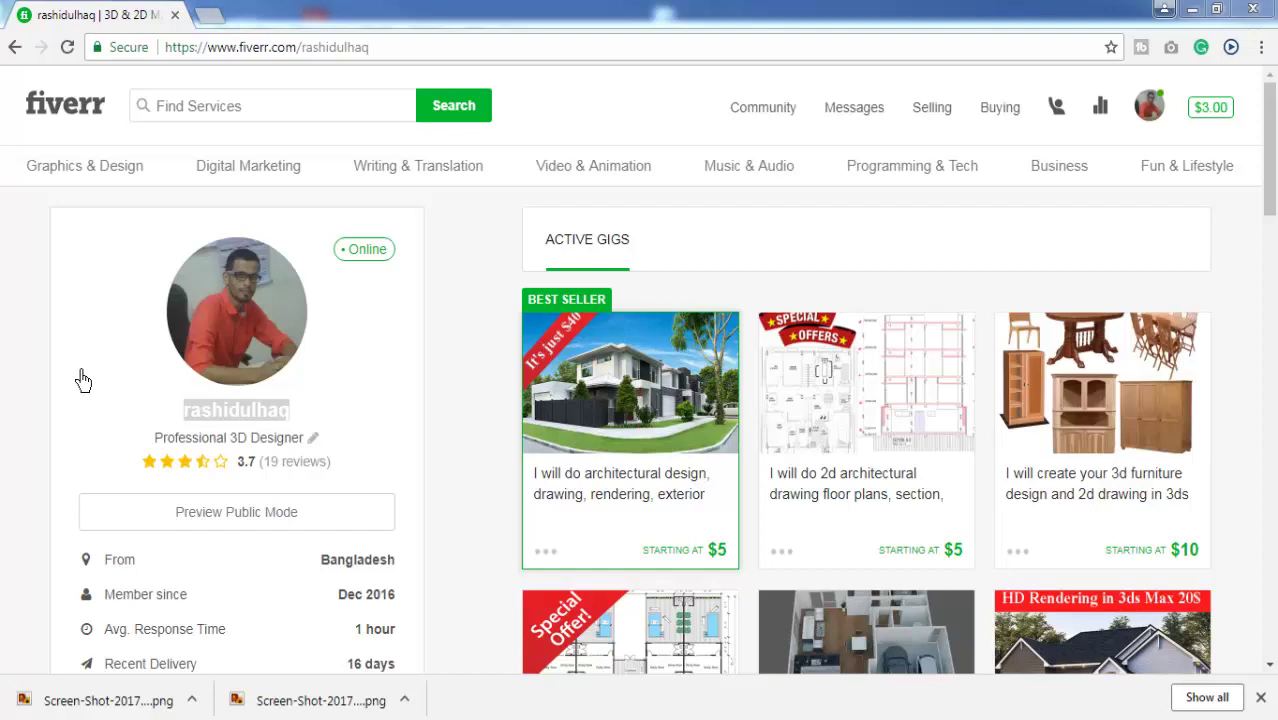
# Step: Scroll through the Fiverr profile's list of active gigs
pyautogui.click(143, 351)
pyautogui.scroll(-3, 610, 402)
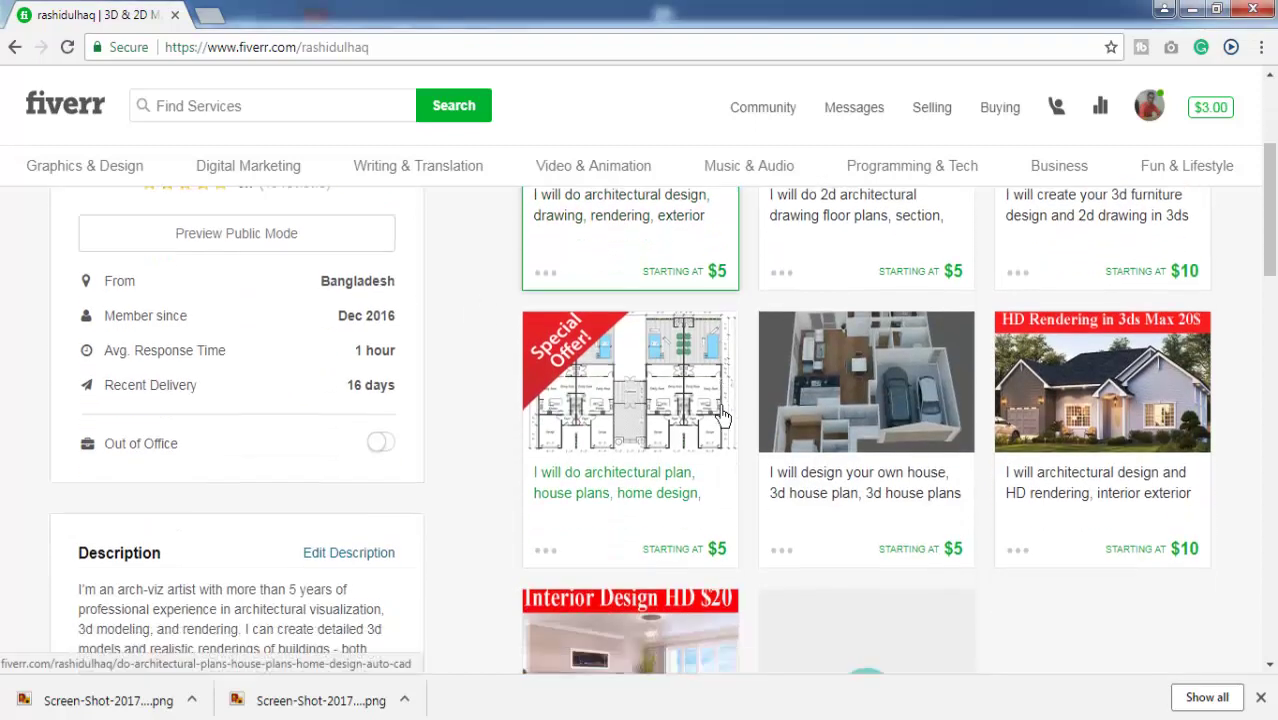
pyautogui.scroll(2, 719, 416)
pyautogui.scroll(1, 722, 416)
pyautogui.moveTo(160, 411); pyautogui.dragTo(302, 418)
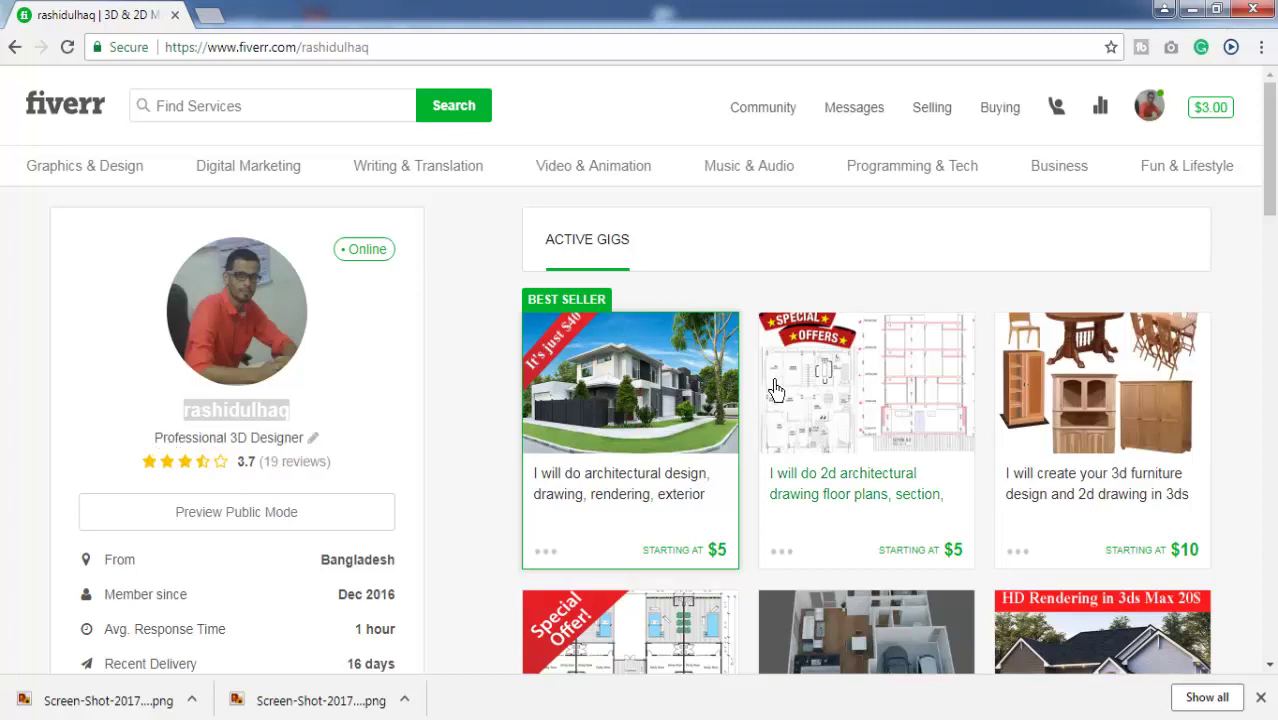
pyautogui.scroll(-1, 775, 388)
pyautogui.scroll(-1, 340, 480)
pyautogui.scroll(-1, 370, 503)
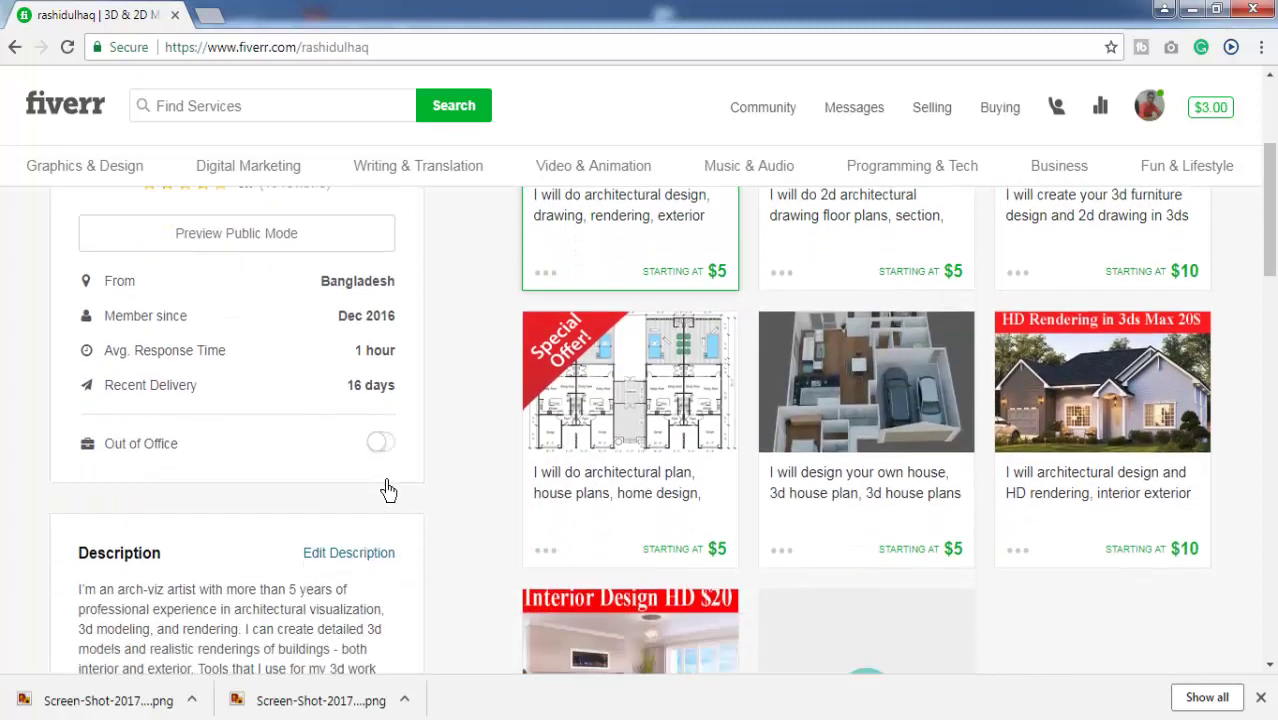
pyautogui.scroll(1, 380, 485)
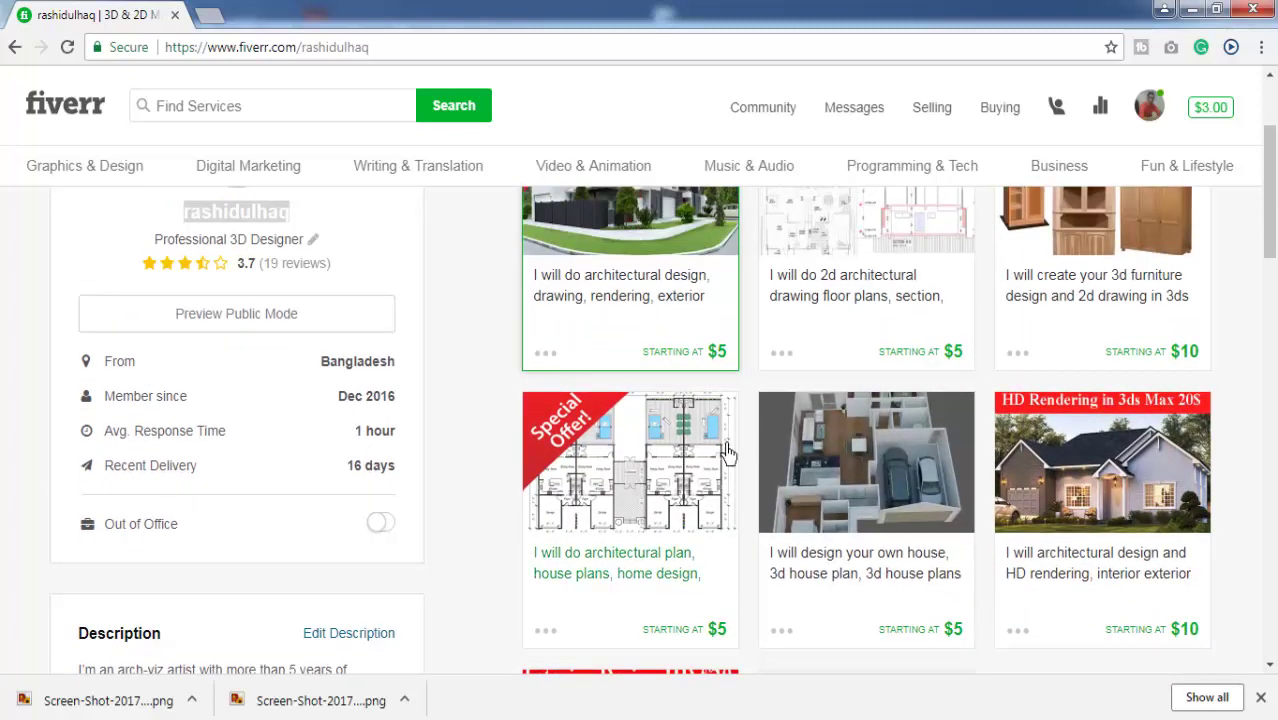
pyautogui.scroll(2, 1065, 435)
pyautogui.scroll(-2, 720, 530)
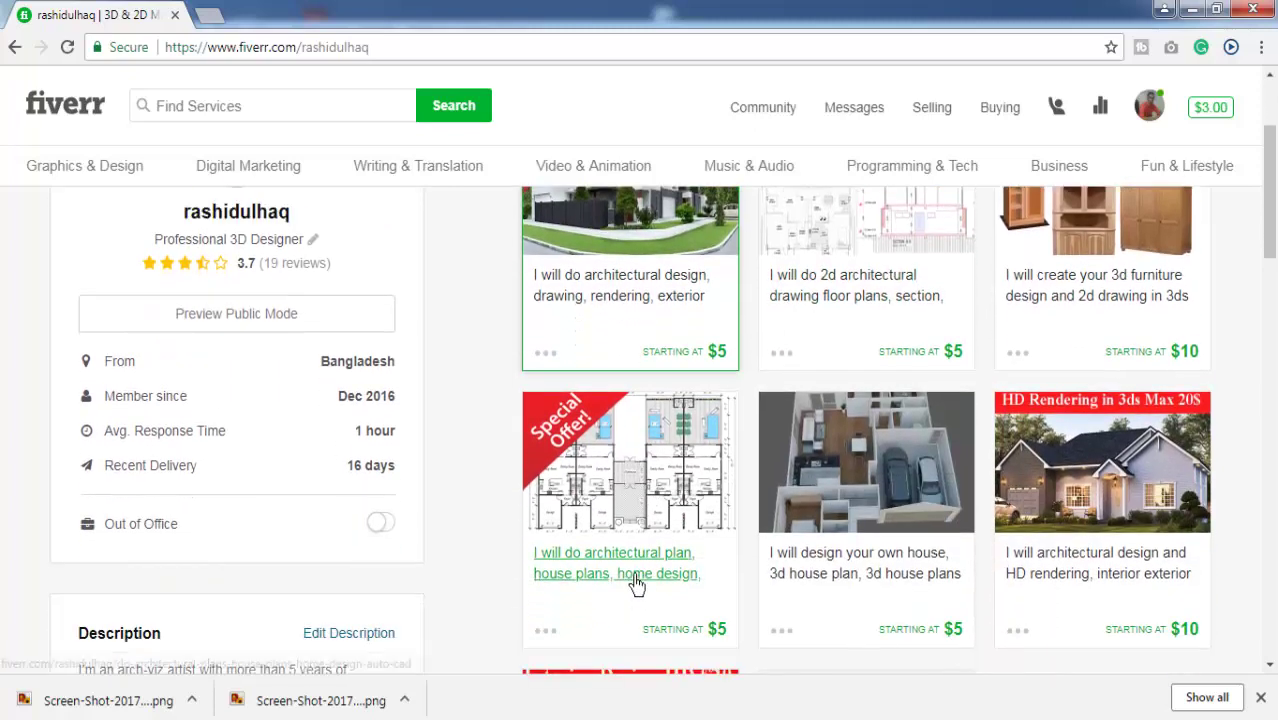
# Step: Open the 'I will do architectural plan' gig and compare its $20, $10 and $5 packages
pyautogui.click(637, 588)
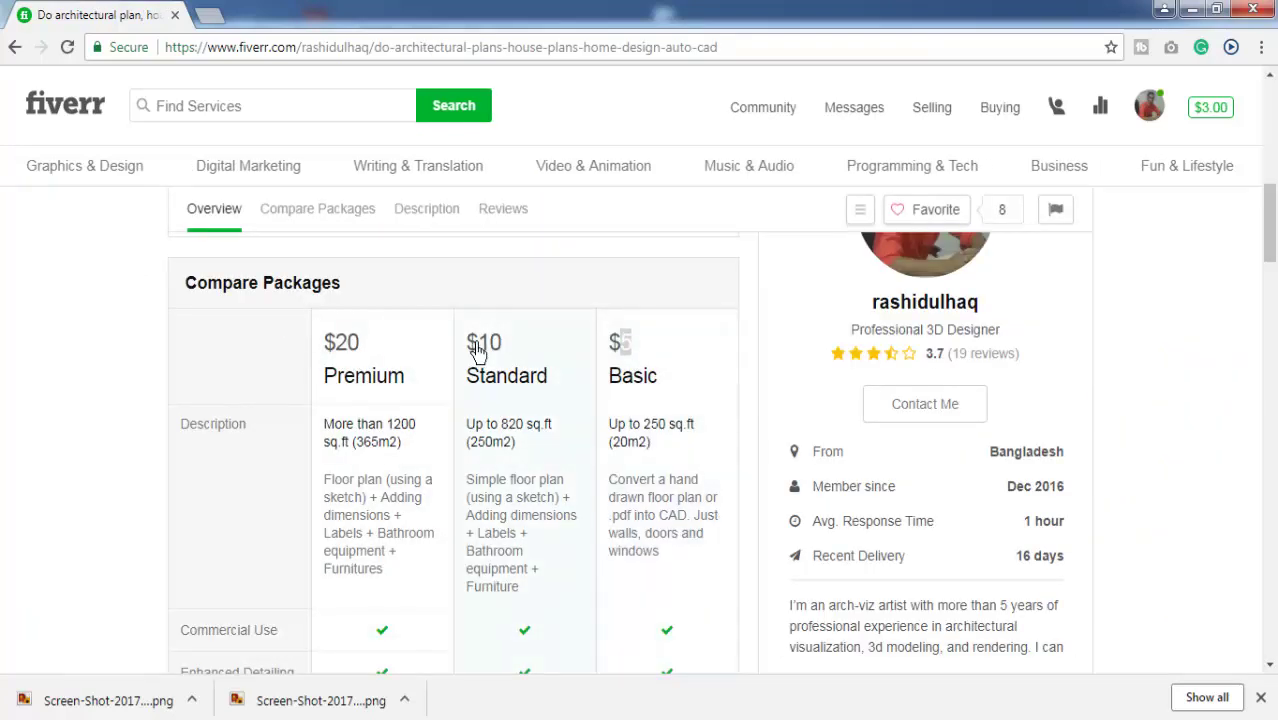
pyautogui.doubleClick(340, 343)
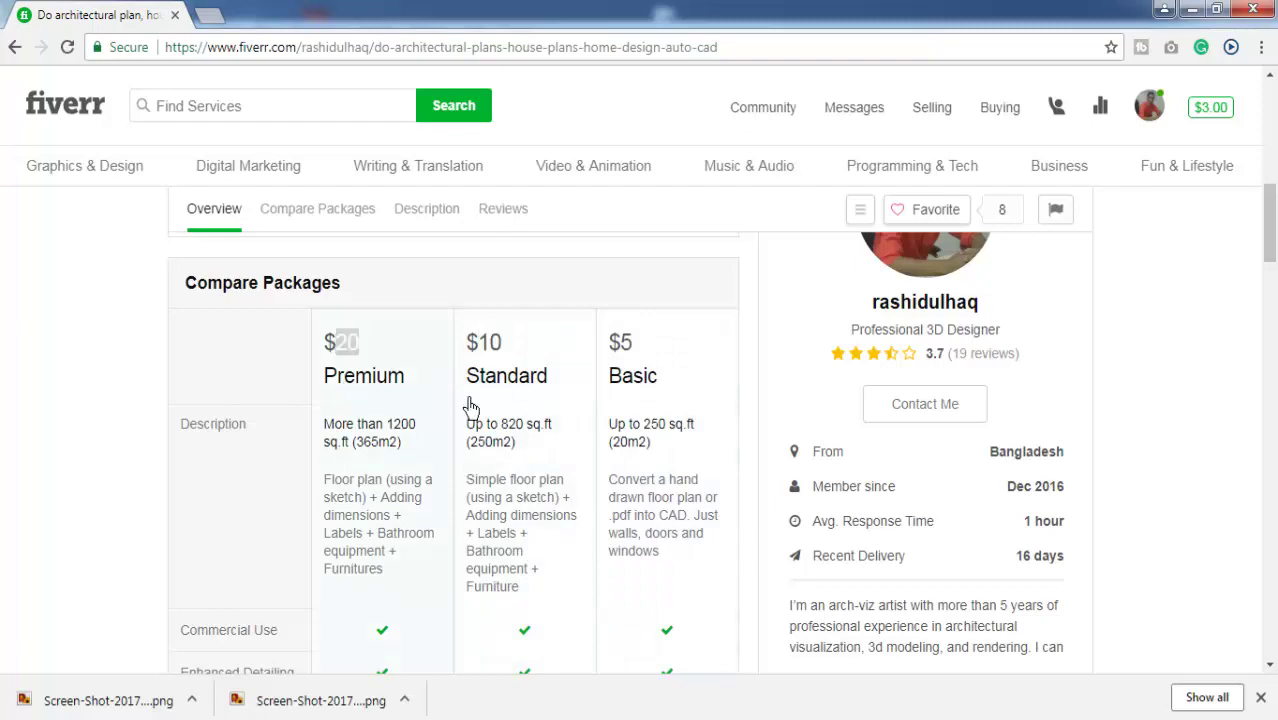
pyautogui.moveTo(472, 430); pyautogui.dragTo(568, 585)
pyautogui.click(673, 579)
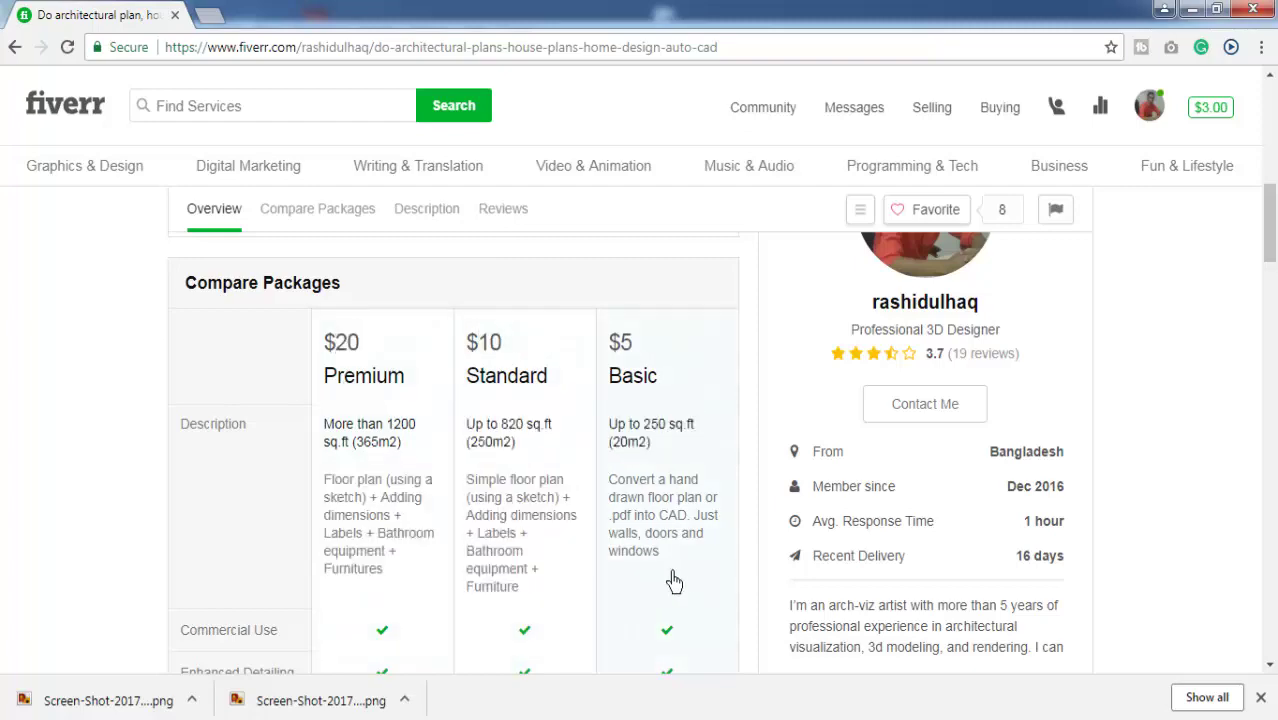
pyautogui.scroll(-2, 682, 573)
pyautogui.scroll(-3, 684, 574)
pyautogui.scroll(-3, 683, 574)
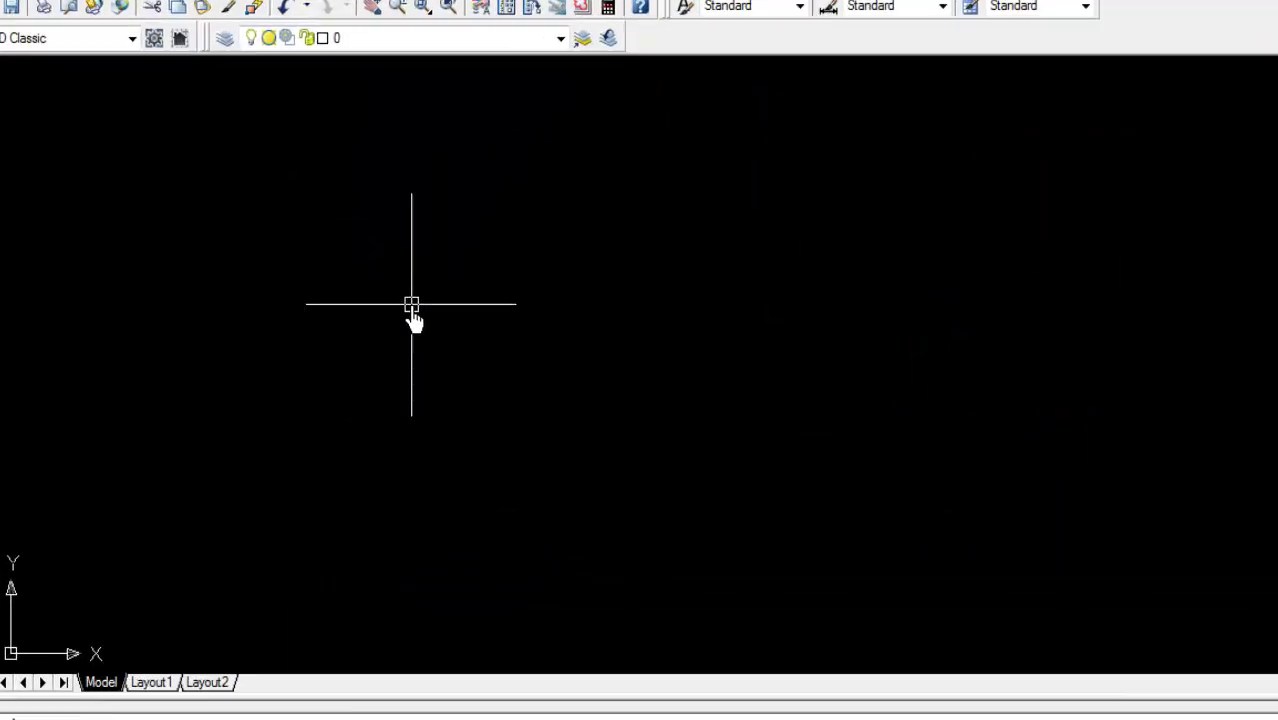
# Step: Use UN to set length type to Engineering with 0'-0.00" precision and apply it
pyautogui.write('un')
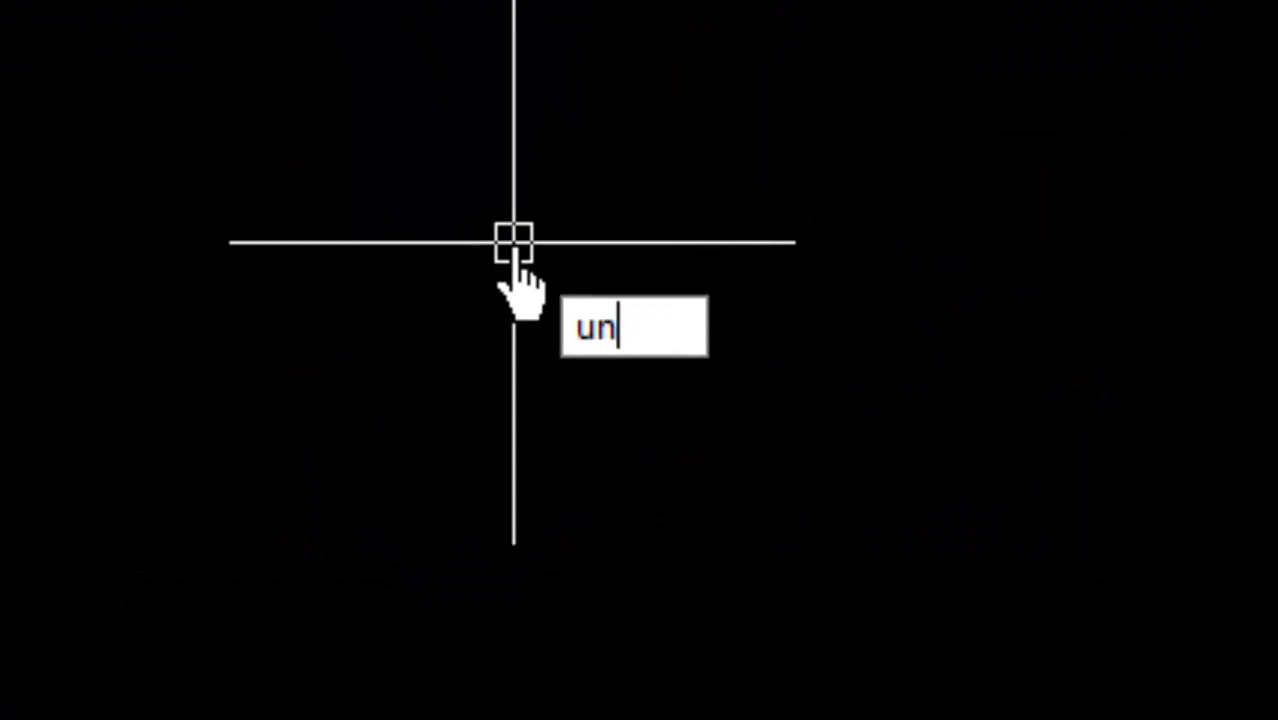
pyautogui.press('Return')
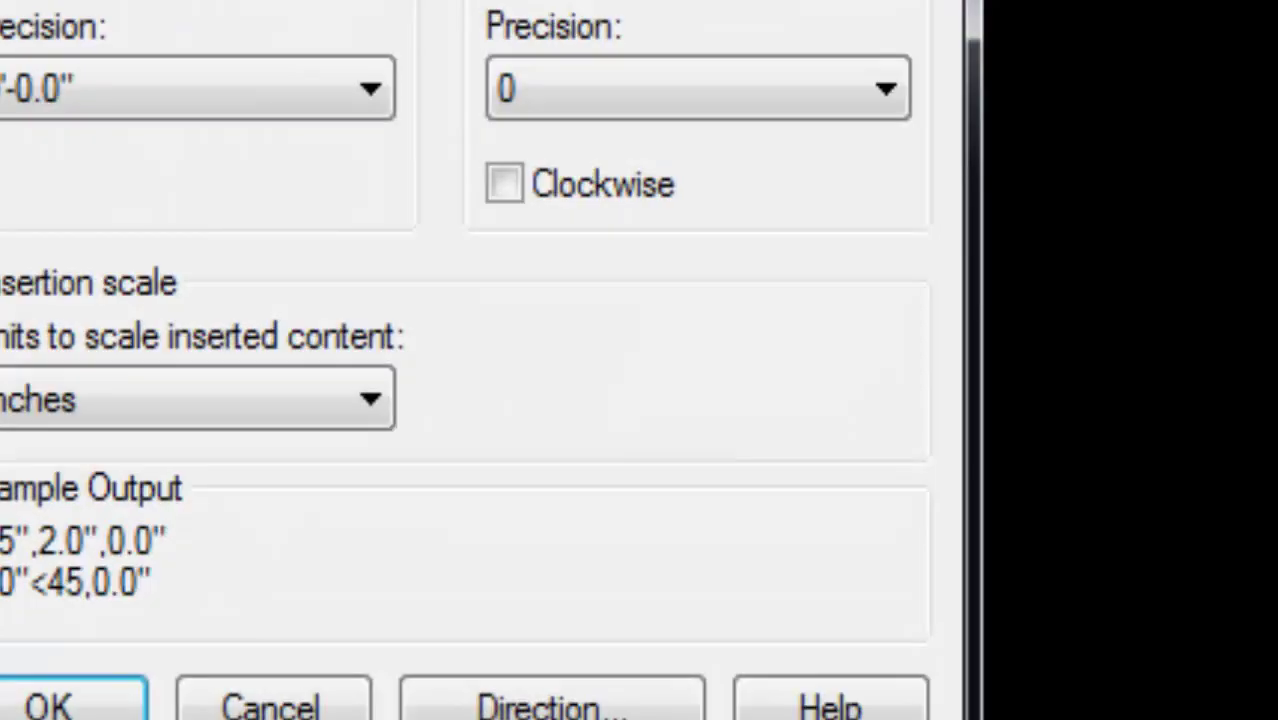
pyautogui.click(340, 45)
pyautogui.click(440, 300)
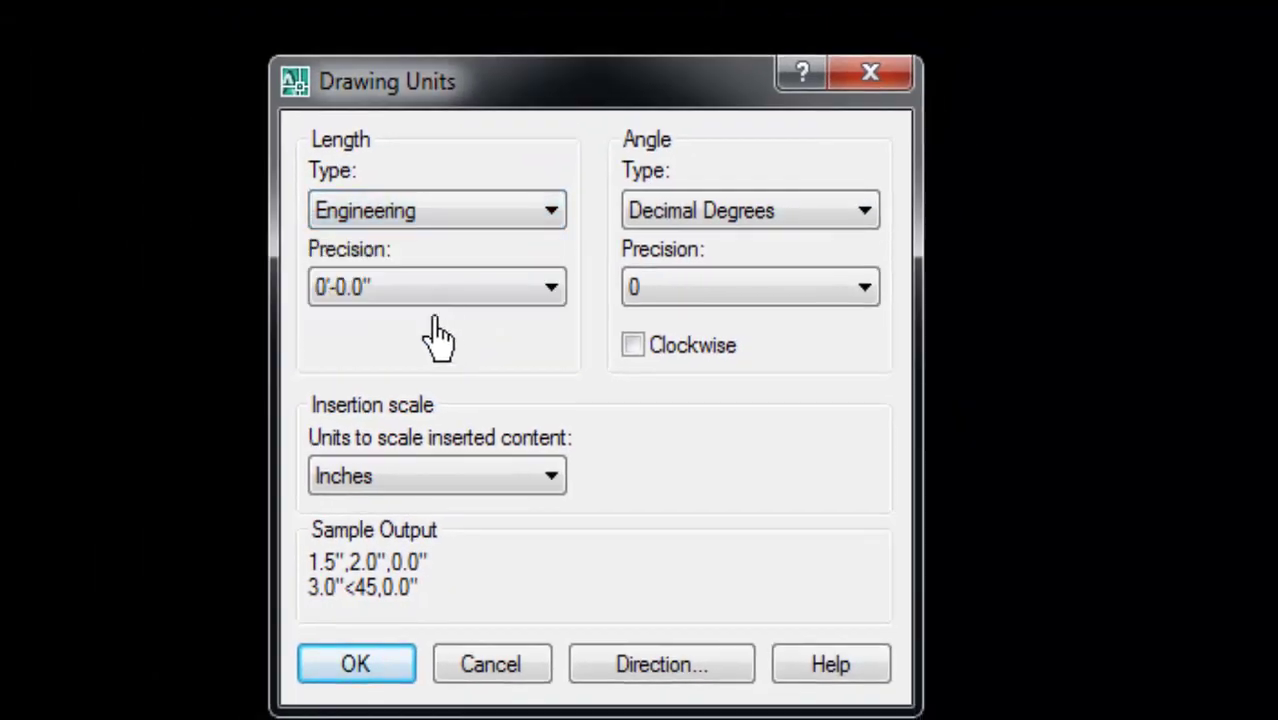
pyautogui.click(435, 288)
pyautogui.click(442, 371)
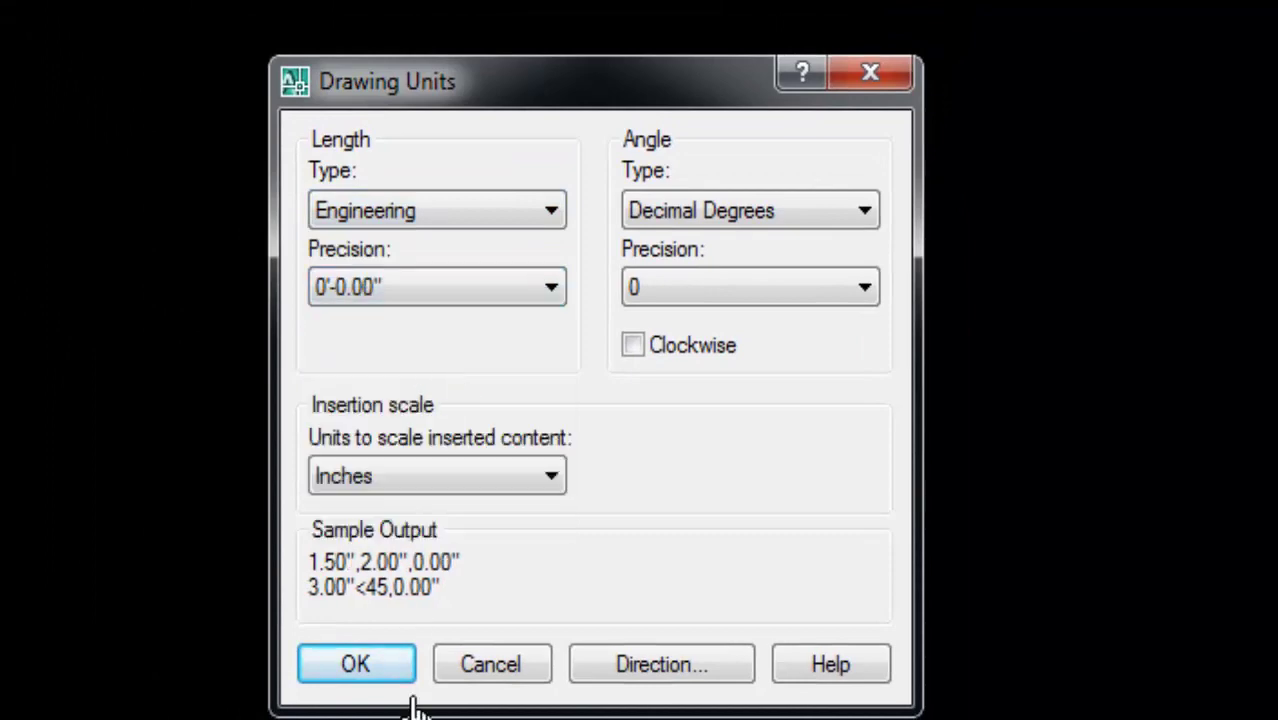
pyautogui.click(369, 683)
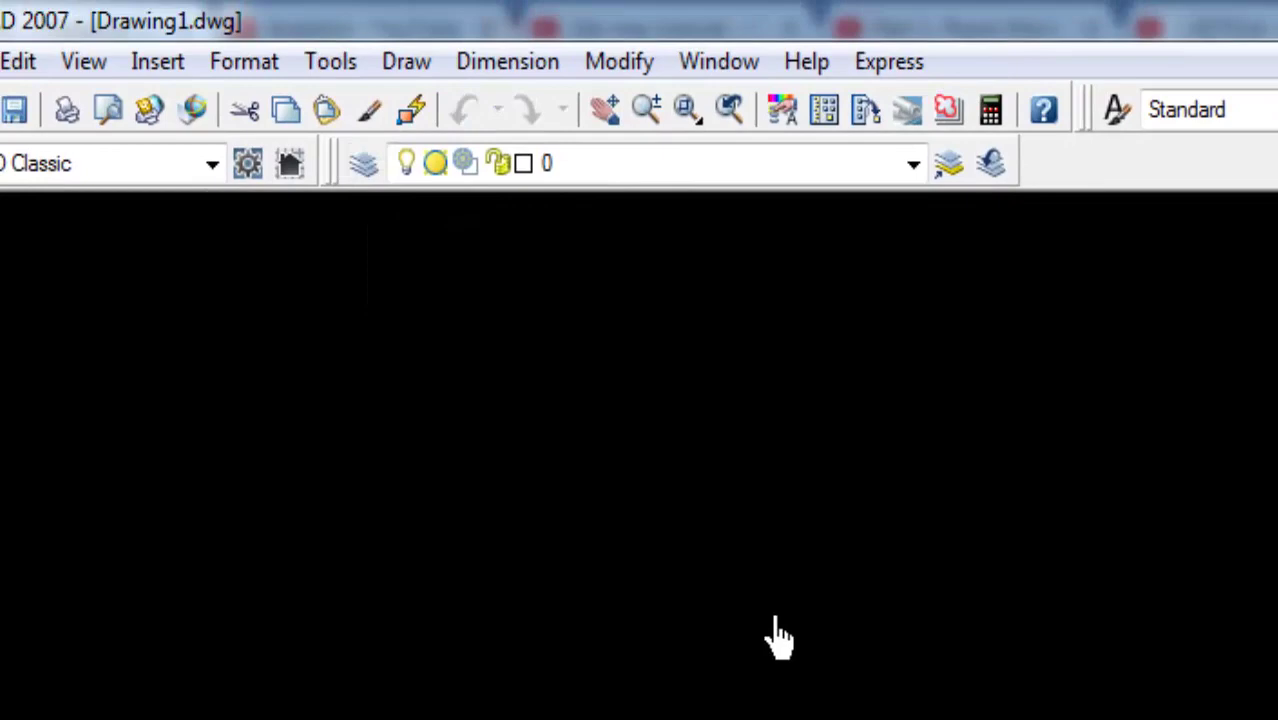
# Step: Create six new layers in the Layer Properties Manager
pyautogui.click(363, 165)
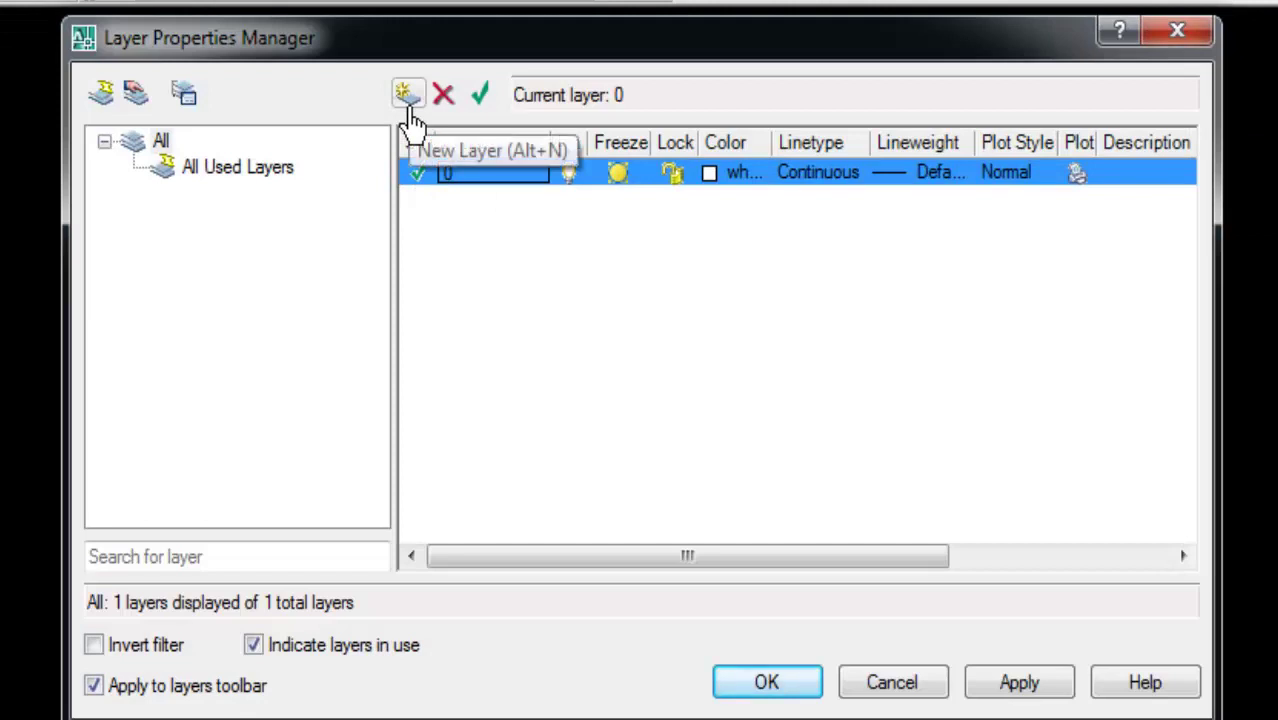
pyautogui.click(409, 108)
pyautogui.click(409, 108)
pyautogui.click(409, 108)
pyautogui.click(409, 108)
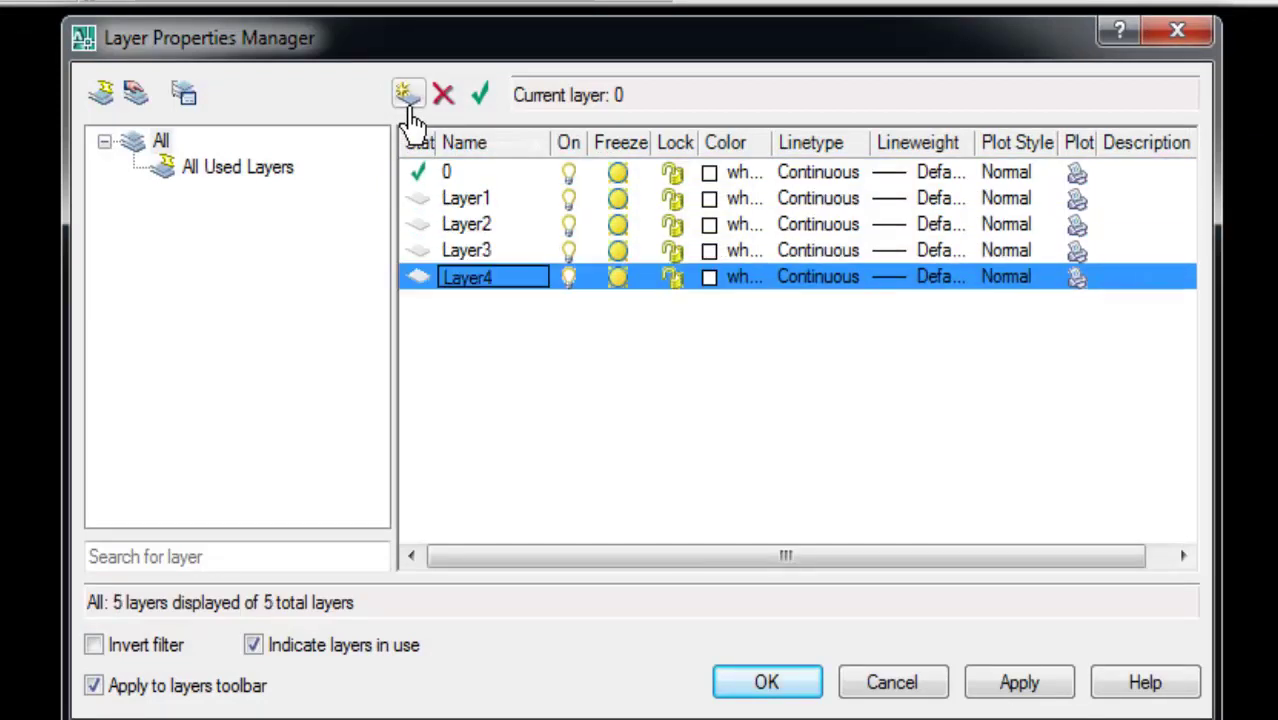
pyautogui.click(409, 108)
pyautogui.click(407, 95)
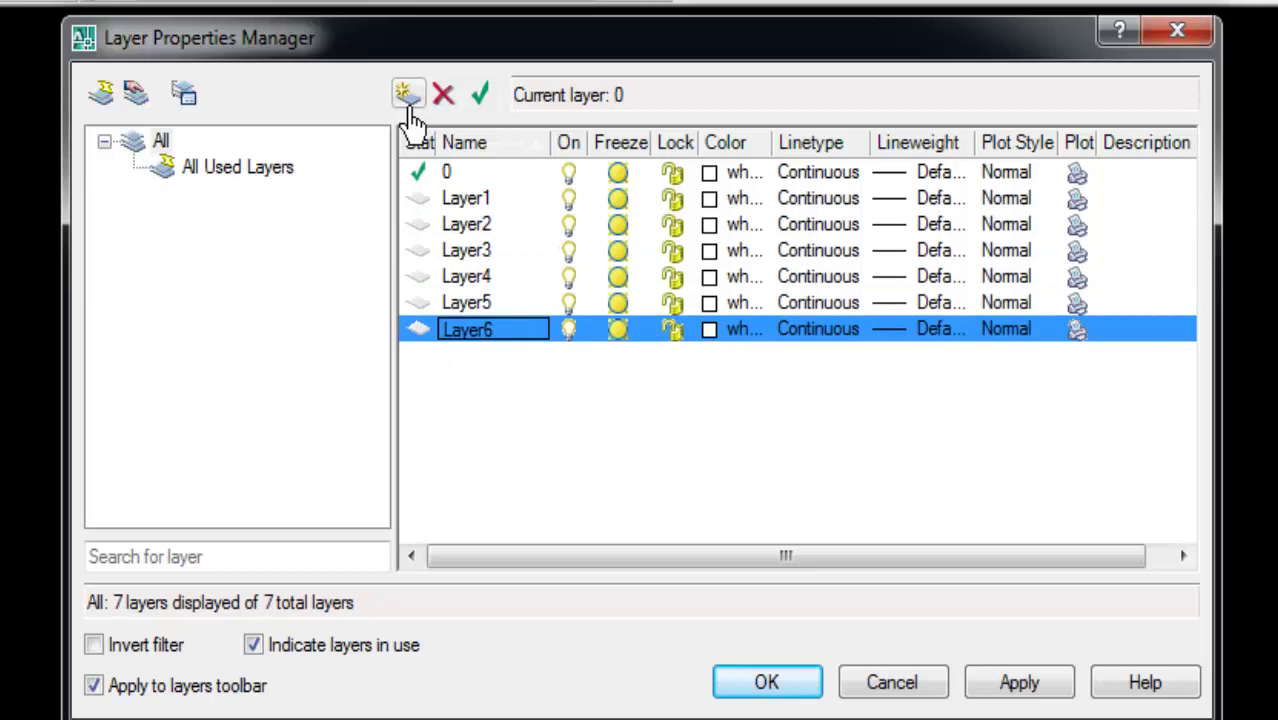
# Step: Rename Layer1–Layer4 to wall, door, window and stair
pyautogui.click(525, 200)
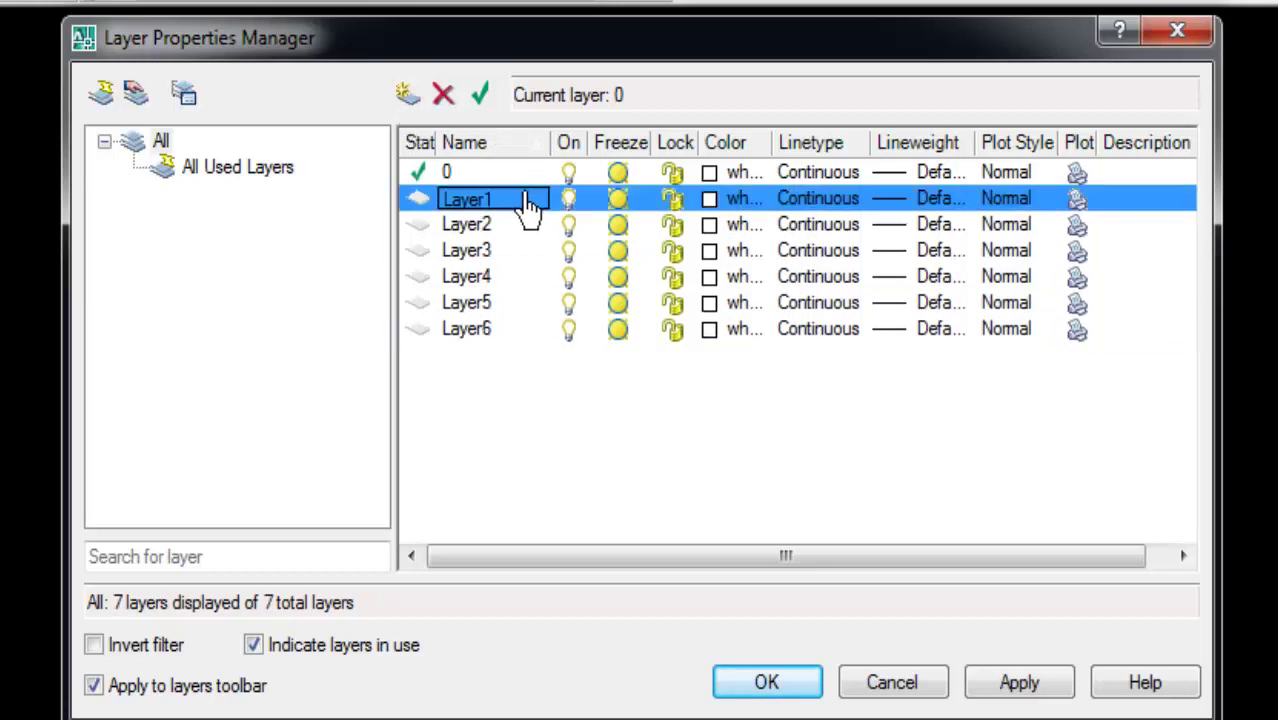
pyautogui.click(527, 203)
pyautogui.write('wall')
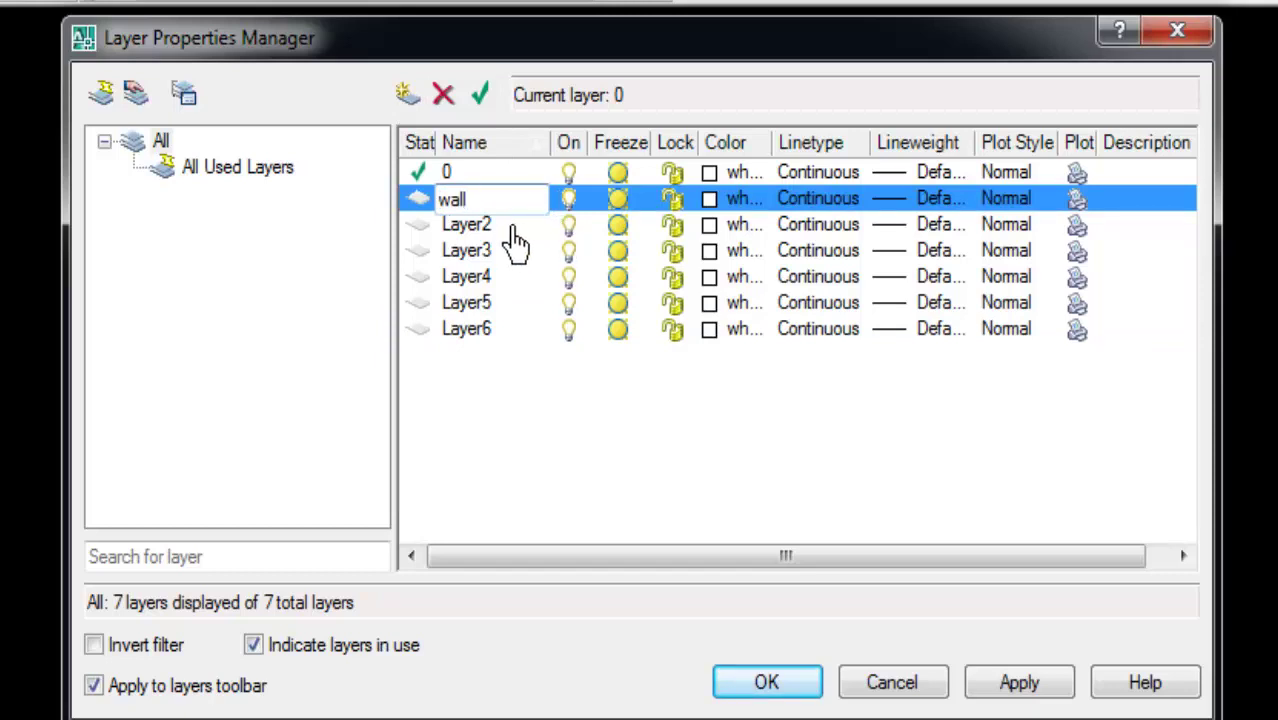
pyautogui.click(522, 228)
pyautogui.click(522, 230)
pyautogui.write('door')
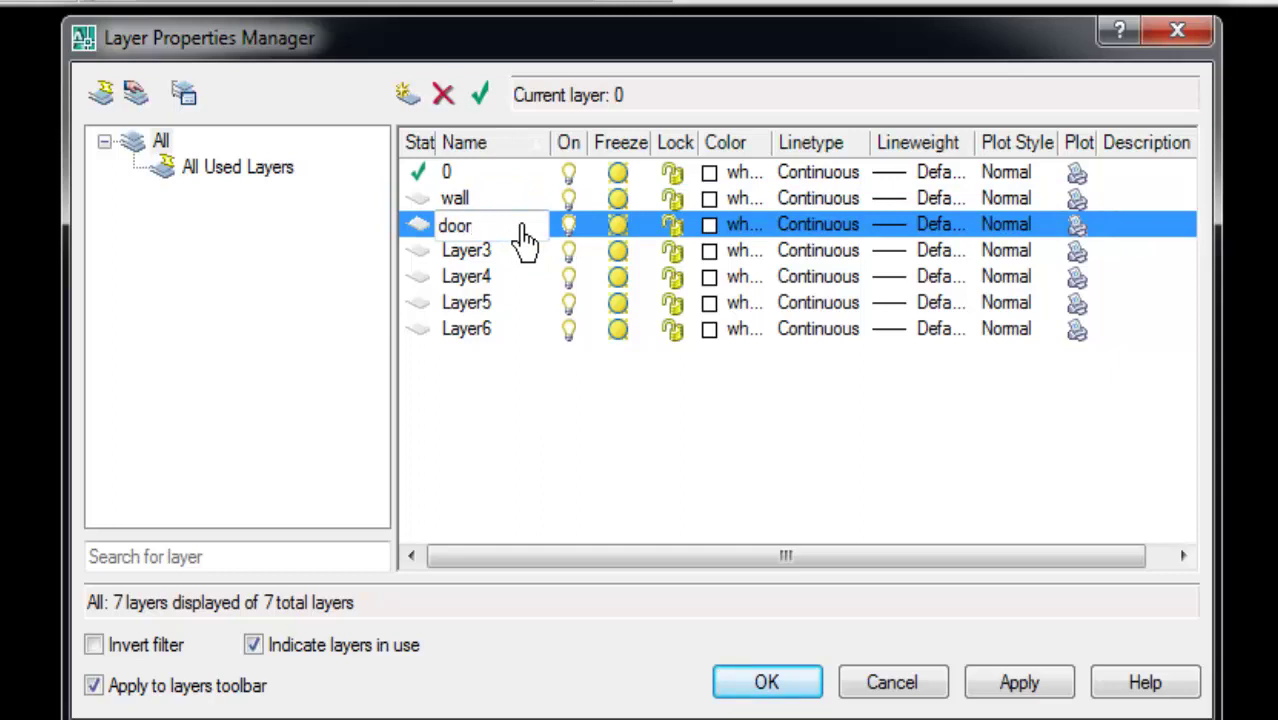
pyautogui.click(522, 258)
pyautogui.click(522, 258)
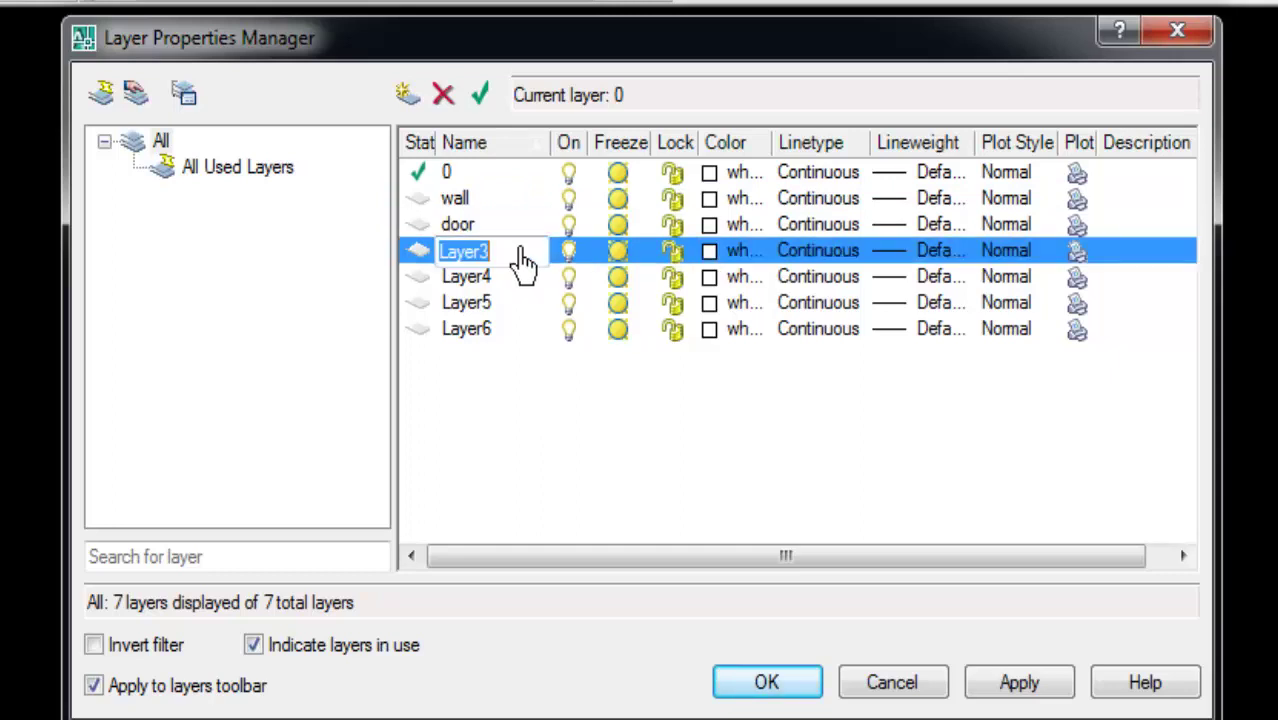
pyautogui.write('window')
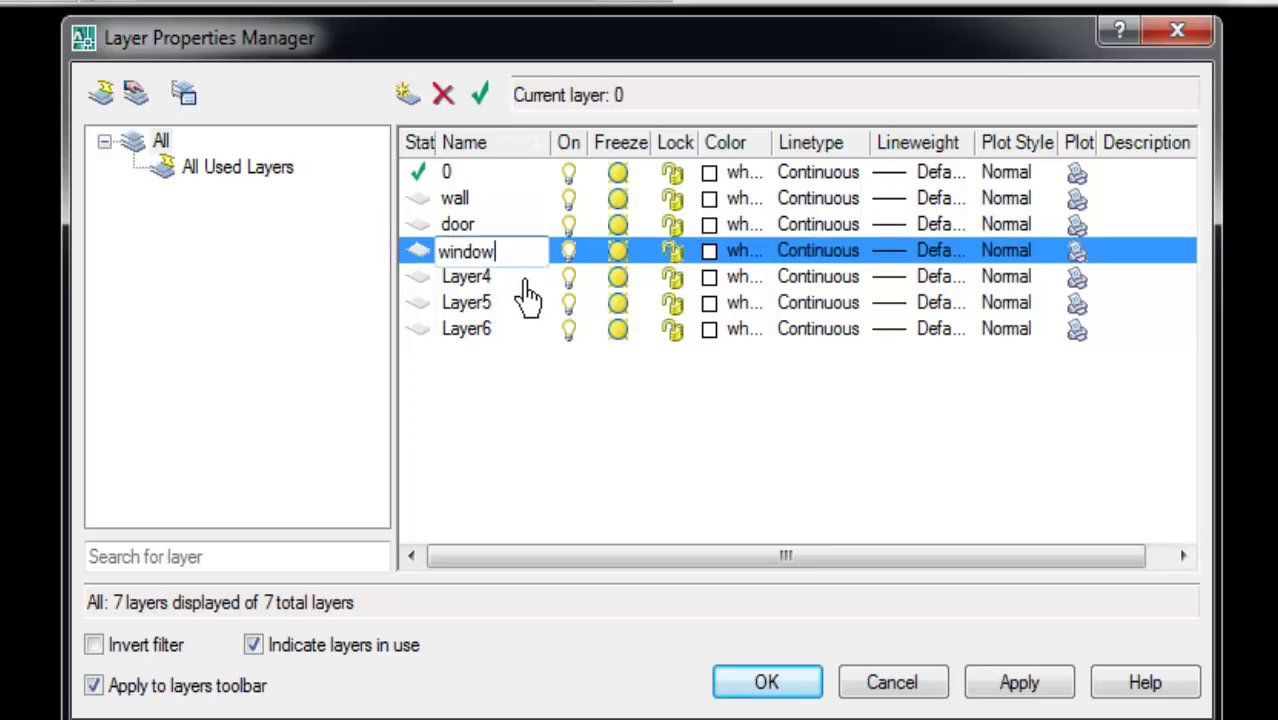
pyautogui.click(524, 280)
pyautogui.click(524, 285)
pyautogui.write('stair')
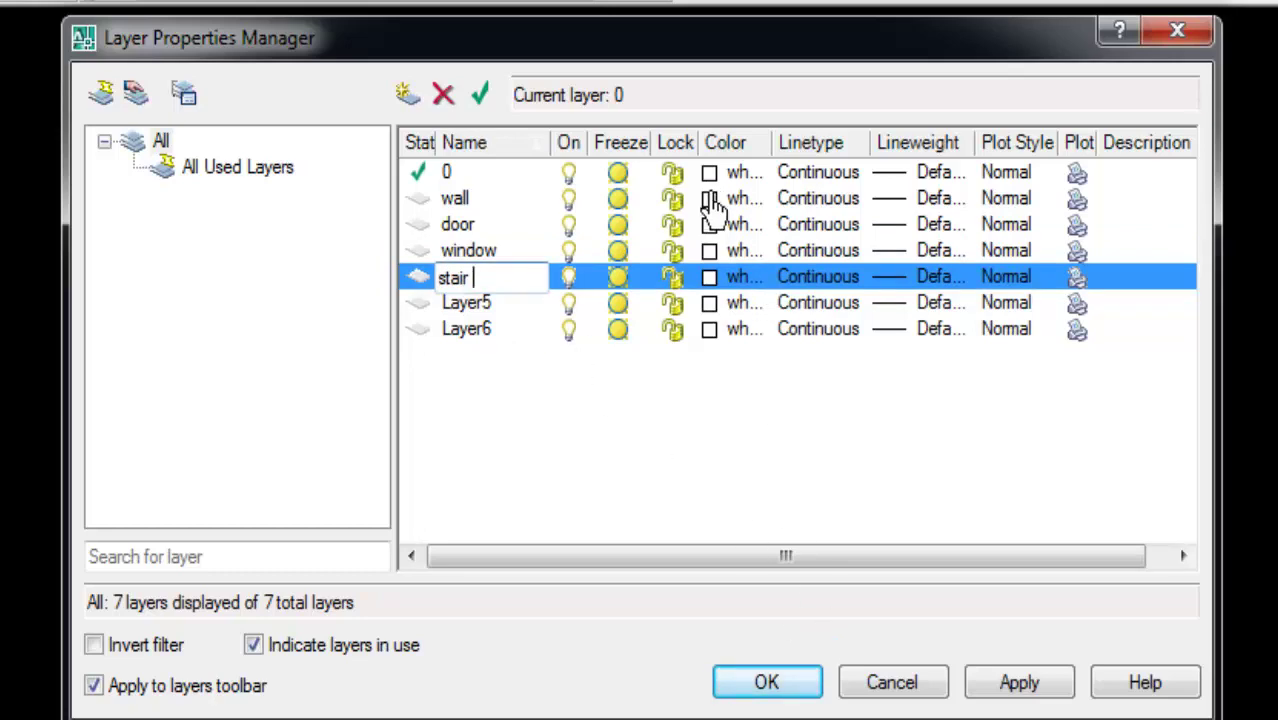
# Step: Finish naming the stair layer, then colour wall orange 30 and door magenta 210
pyautogui.click(709, 201)
pyautogui.click(710, 200)
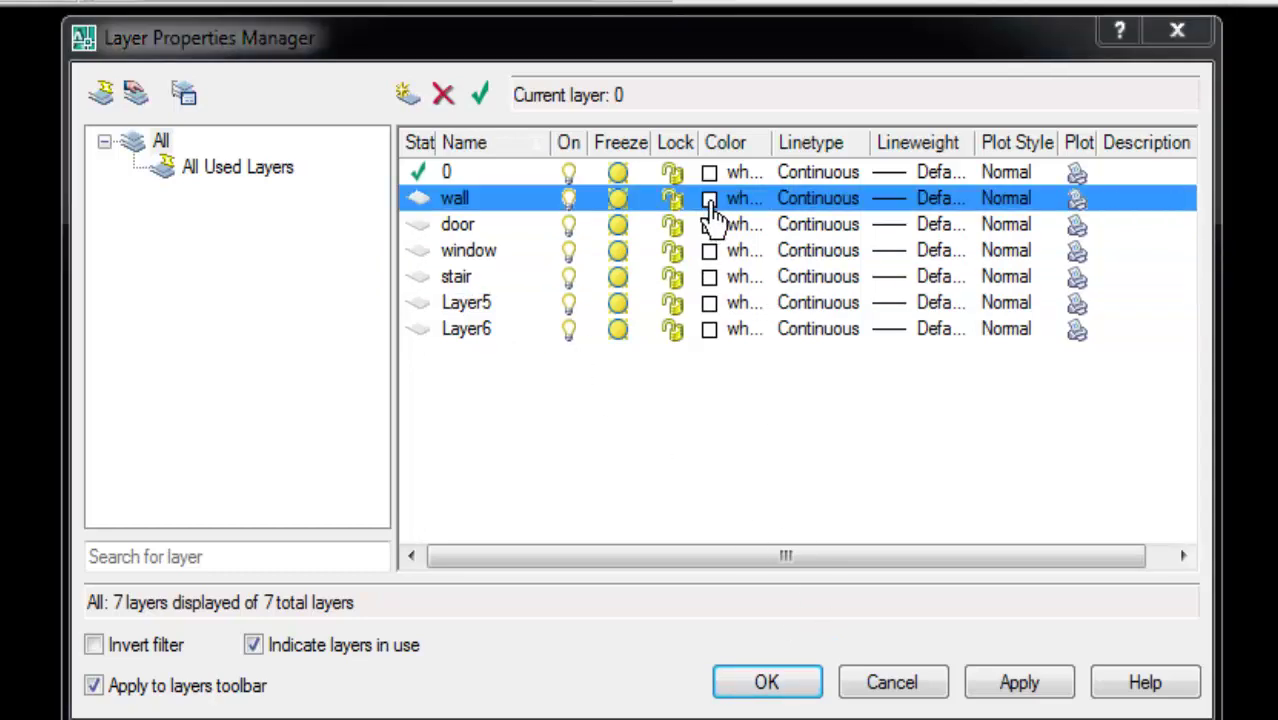
pyautogui.click(897, 405)
pyautogui.doubleClick(897, 418)
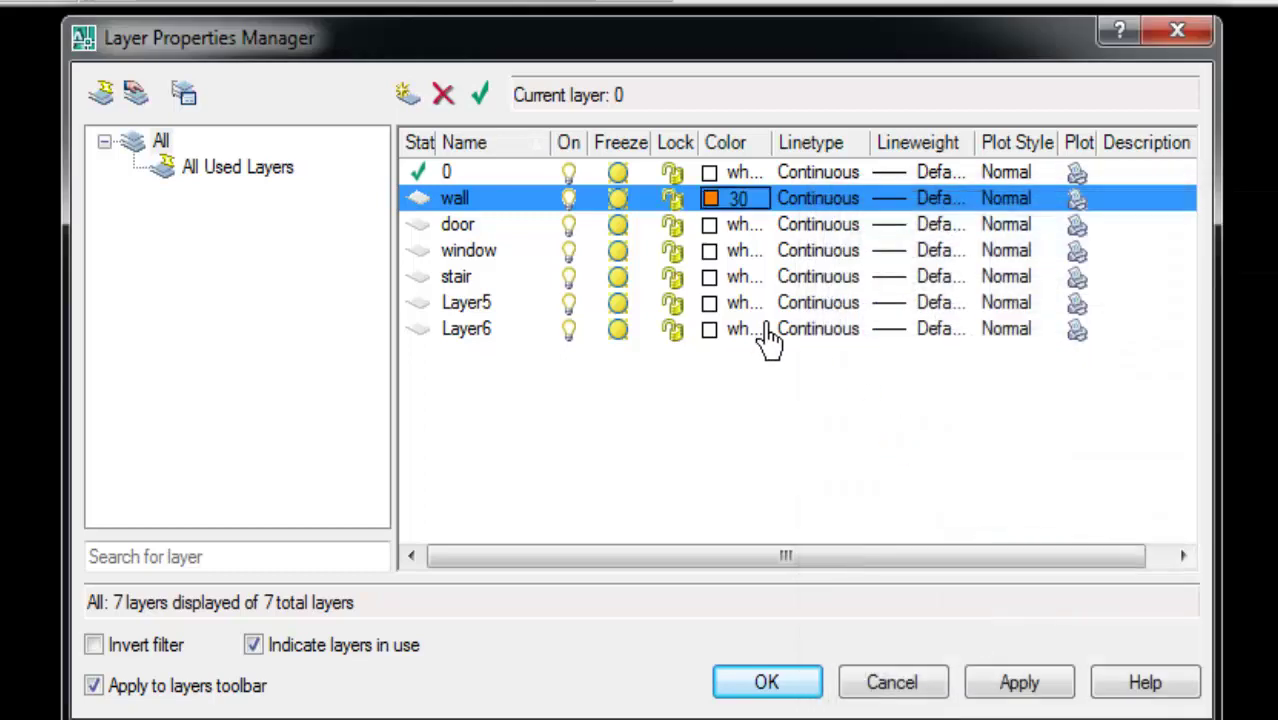
pyautogui.click(729, 228)
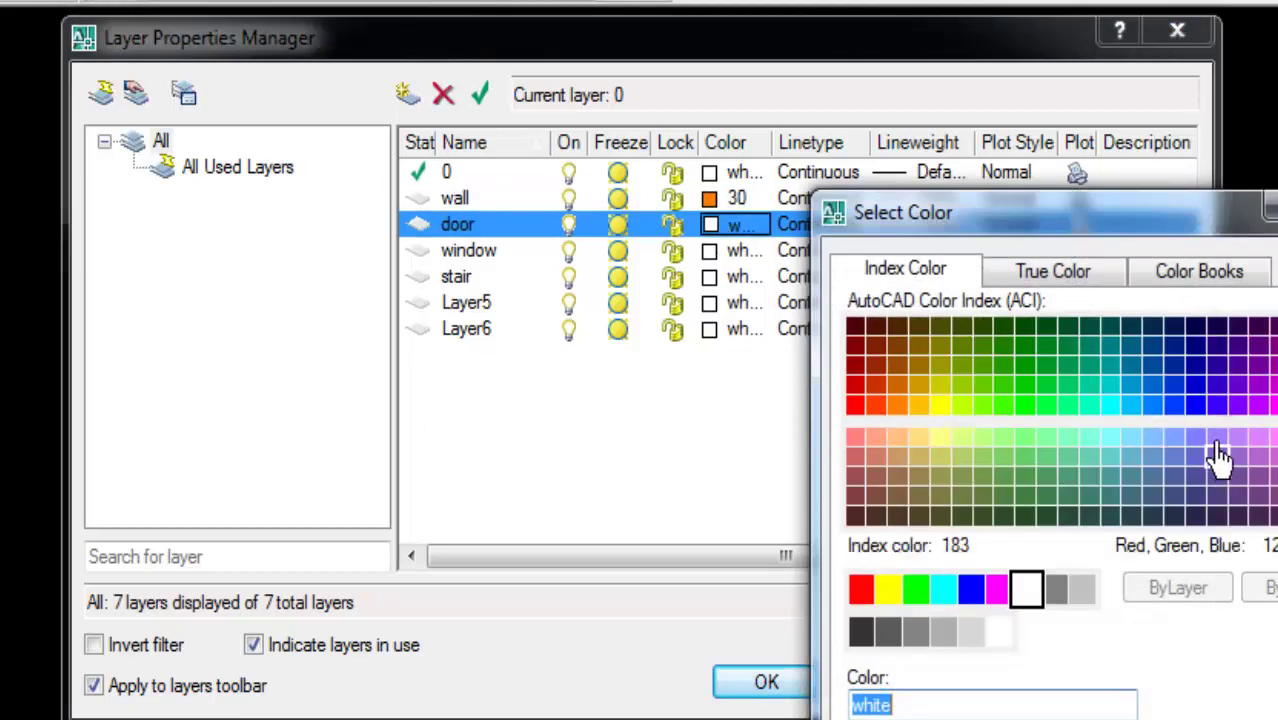
pyautogui.doubleClick(1274, 432)
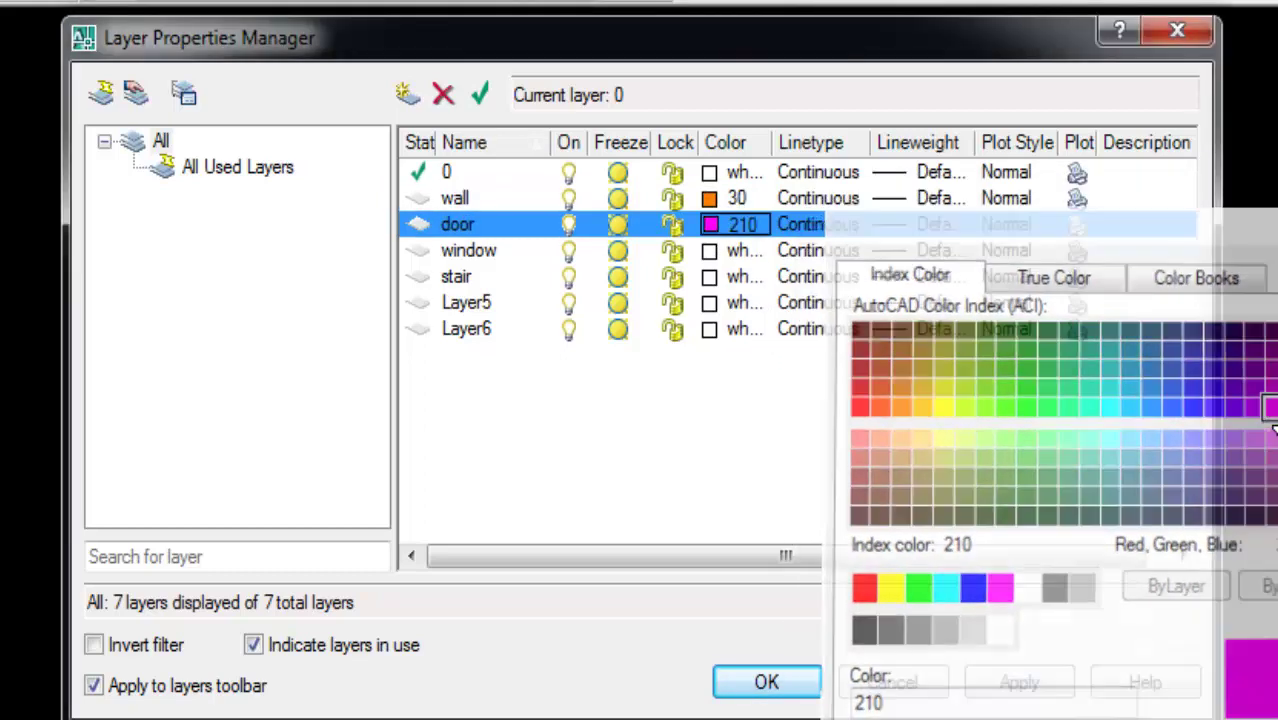
# Step: Colour the window layer 33 and the stair layer green 70, then accept the layer settings
pyautogui.click(709, 252)
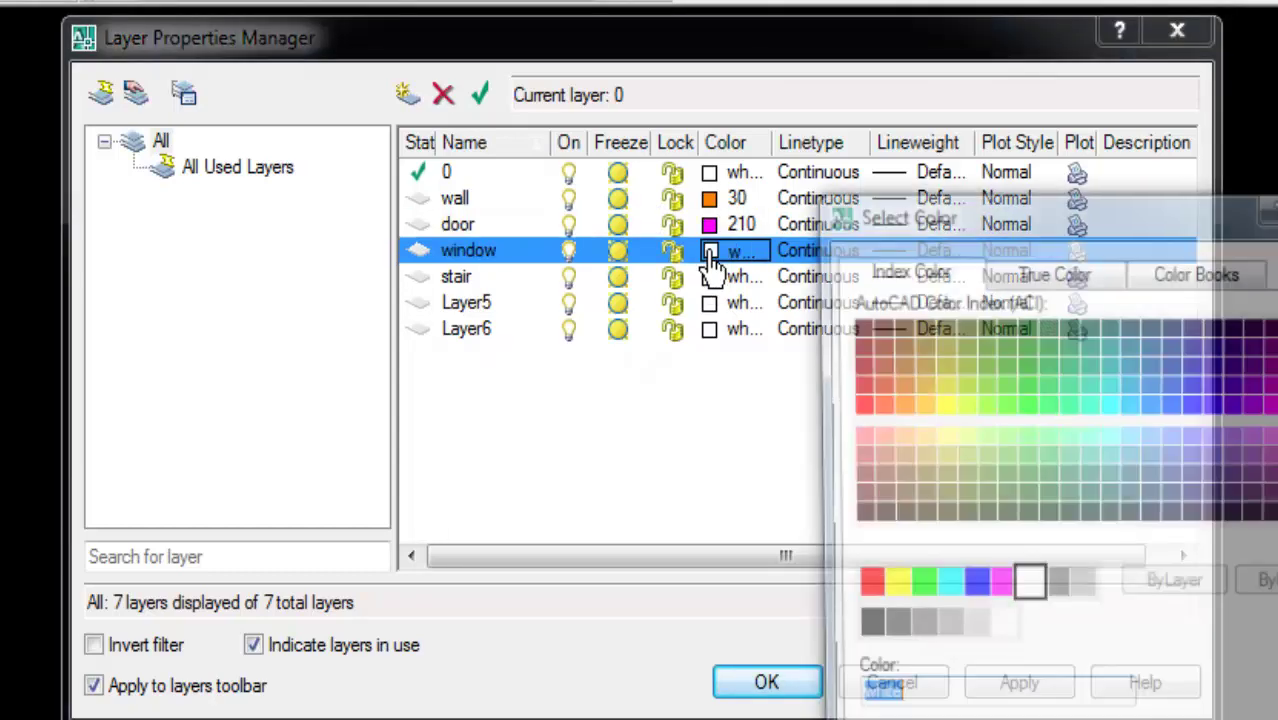
pyautogui.doubleClick(903, 463)
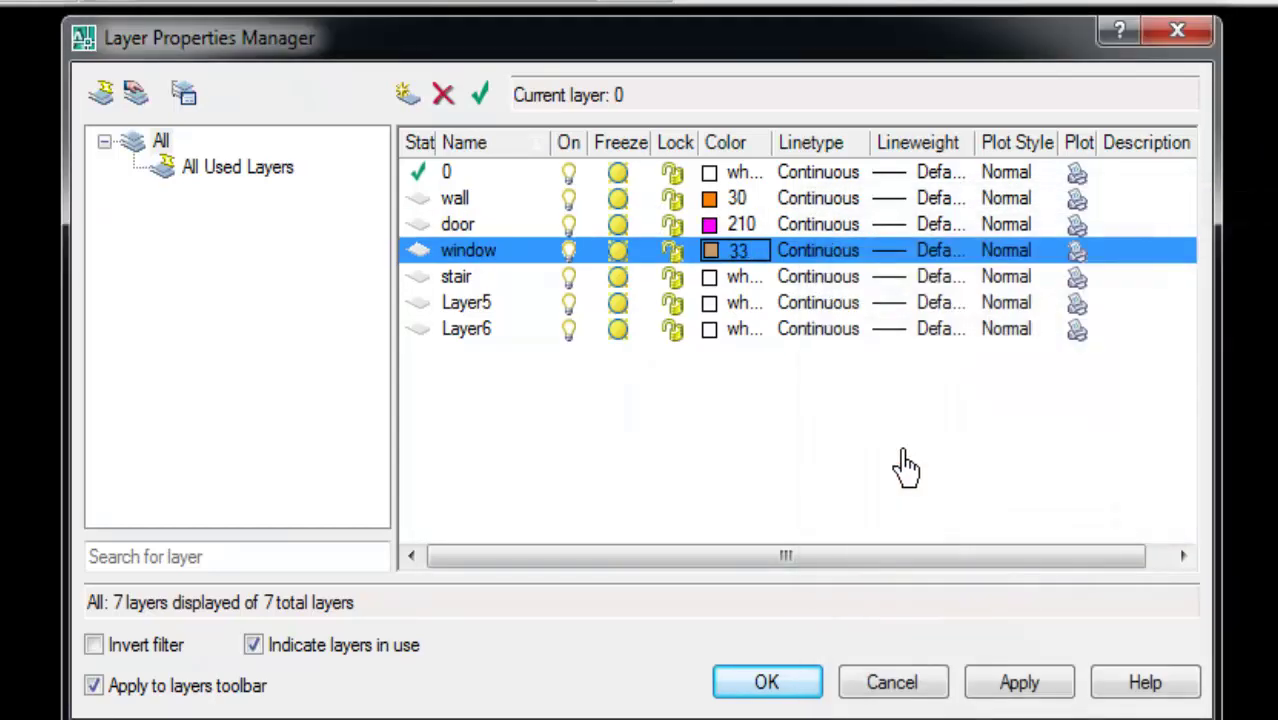
pyautogui.click(709, 277)
pyautogui.click(981, 406)
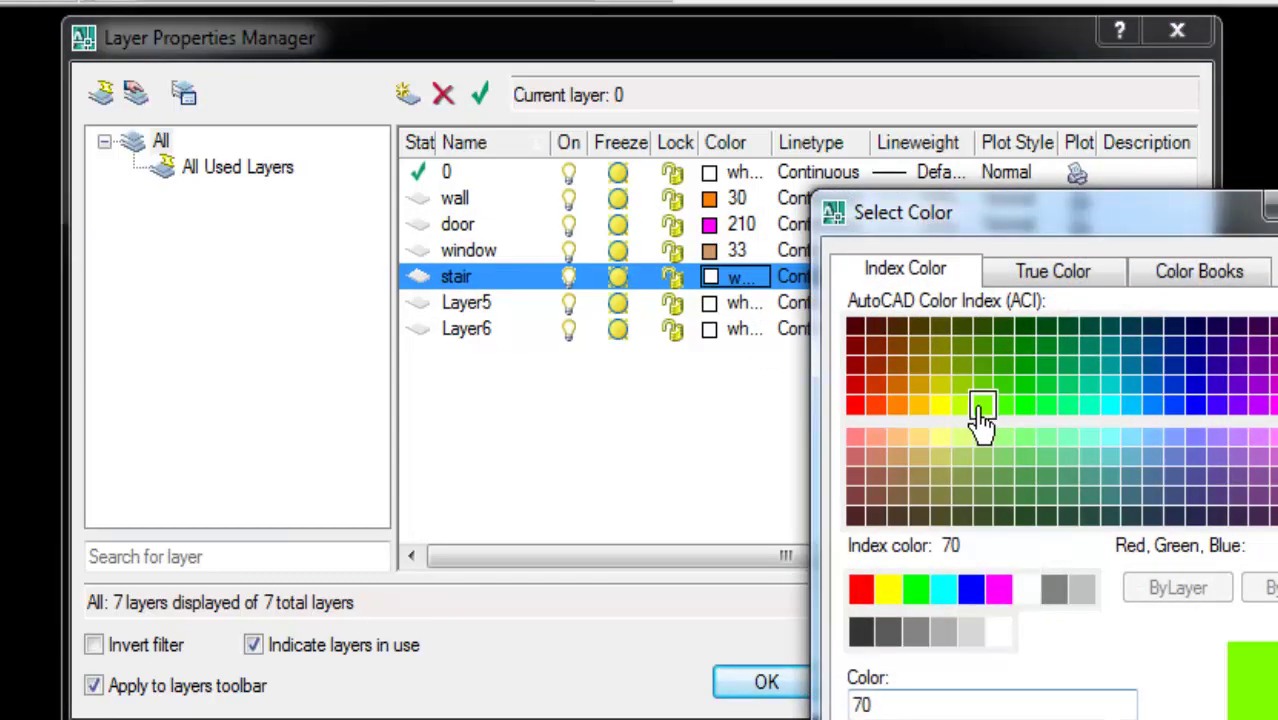
pyautogui.click(981, 408)
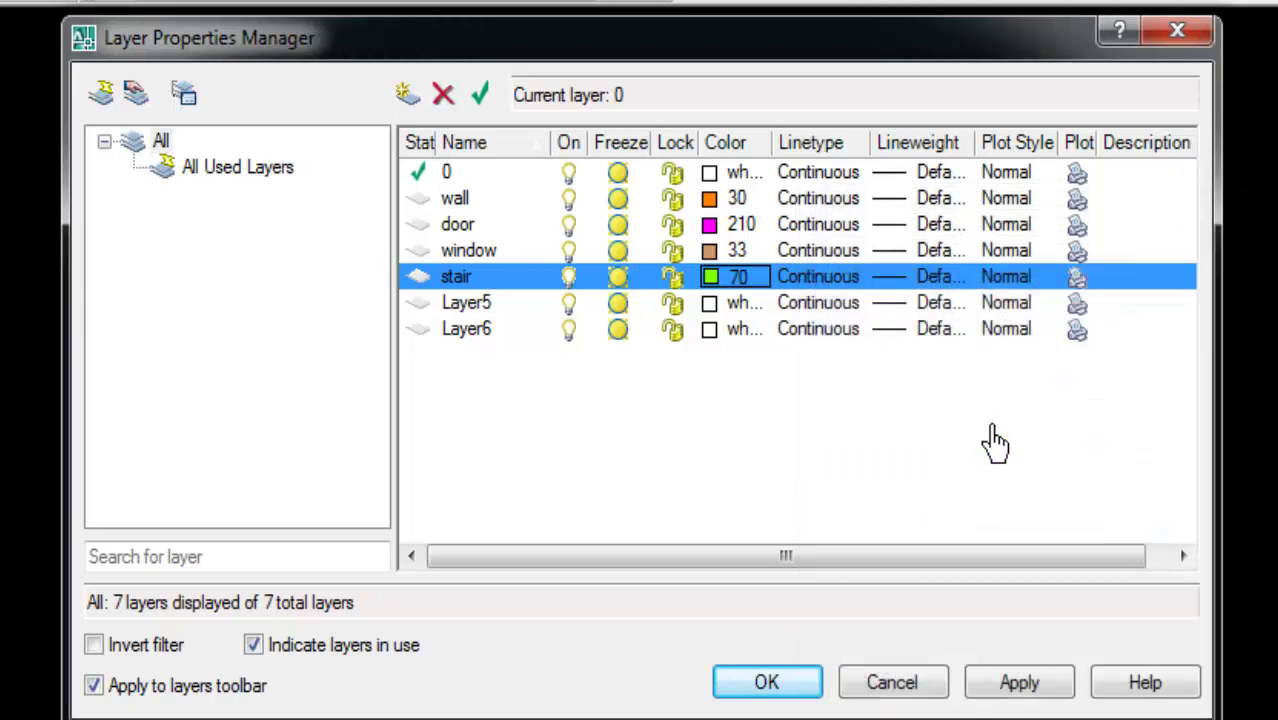
pyautogui.click(782, 690)
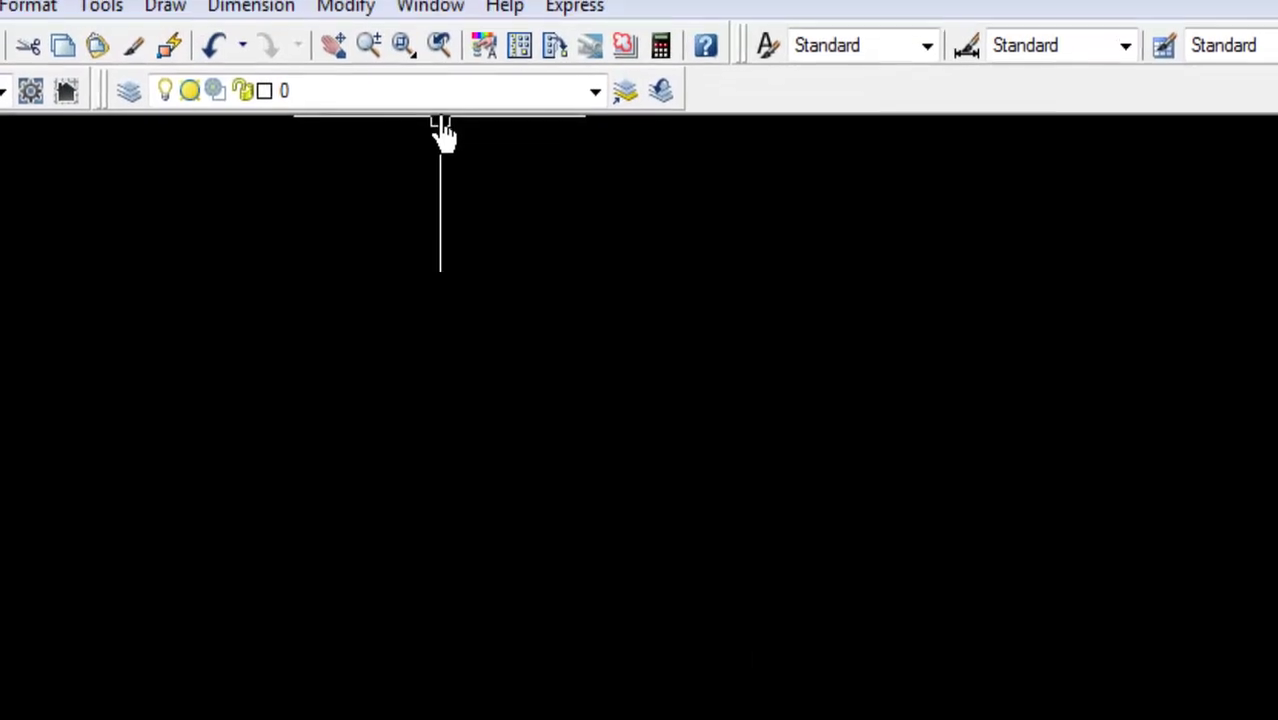
# Step: Make wall the current layer and draw the 28' top and 40' side wall lines
pyautogui.click(533, 90)
pyautogui.click(516, 240)
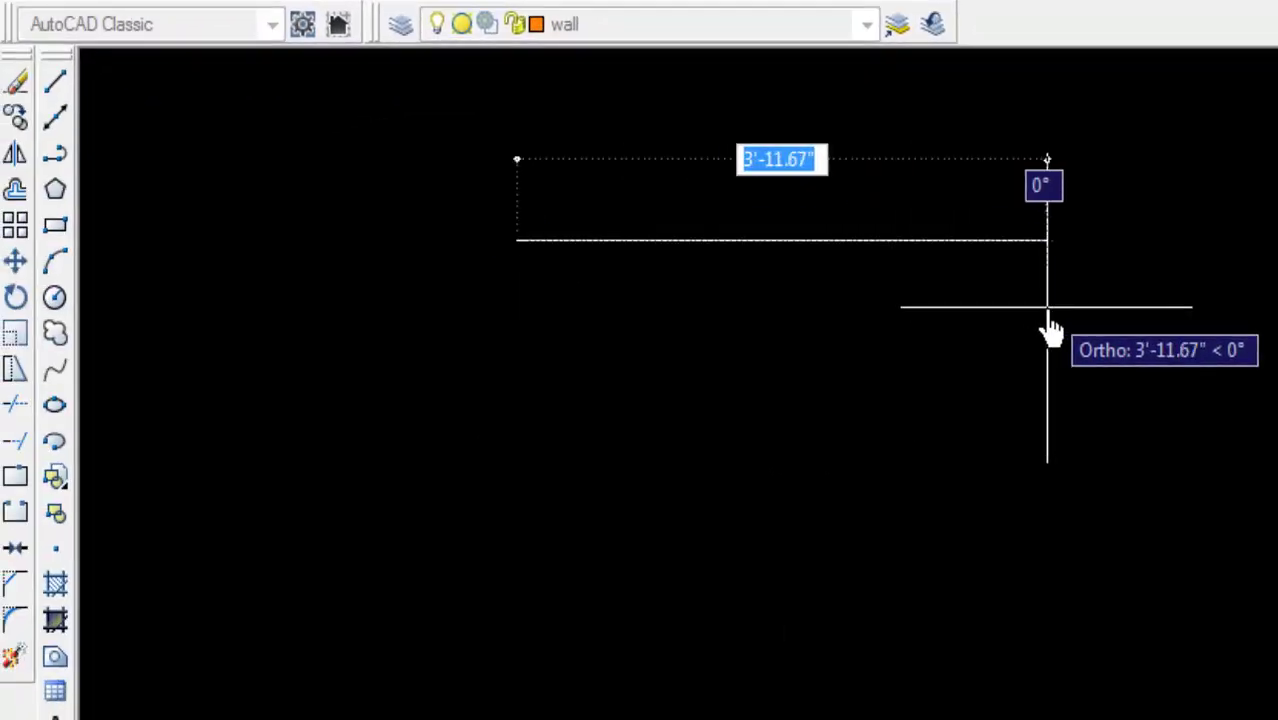
pyautogui.write('28')
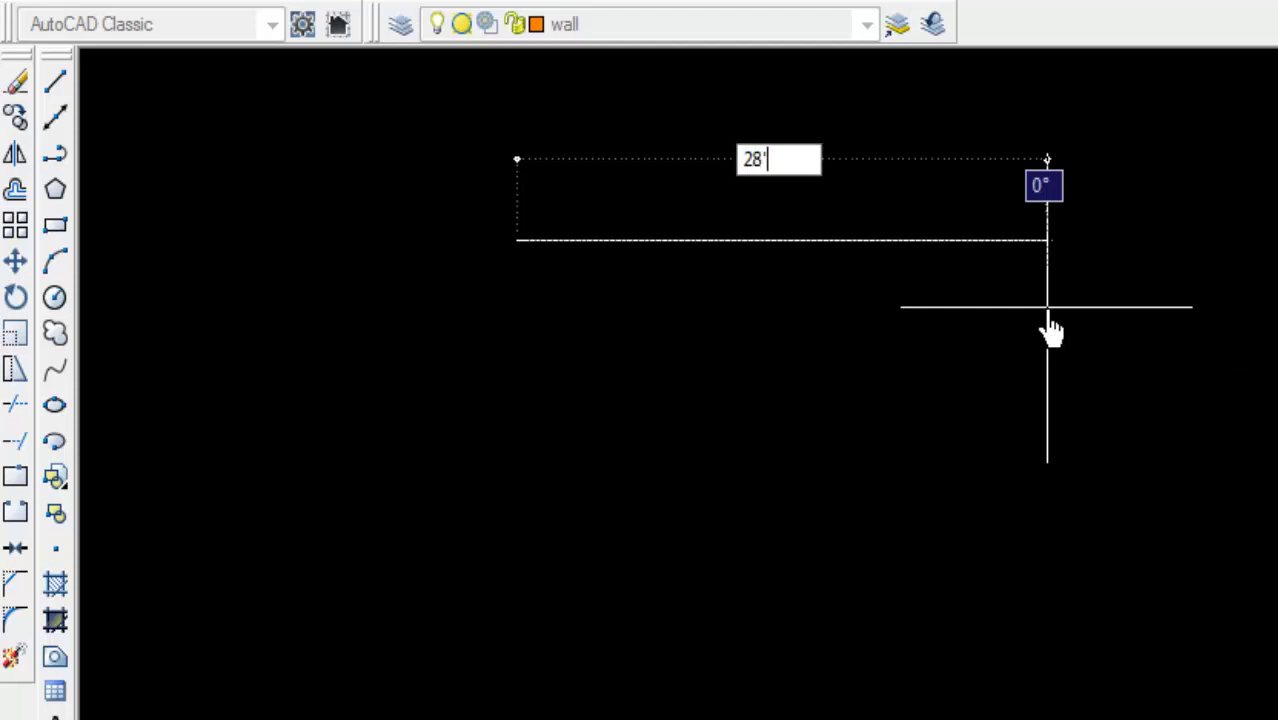
pyautogui.press('Return')
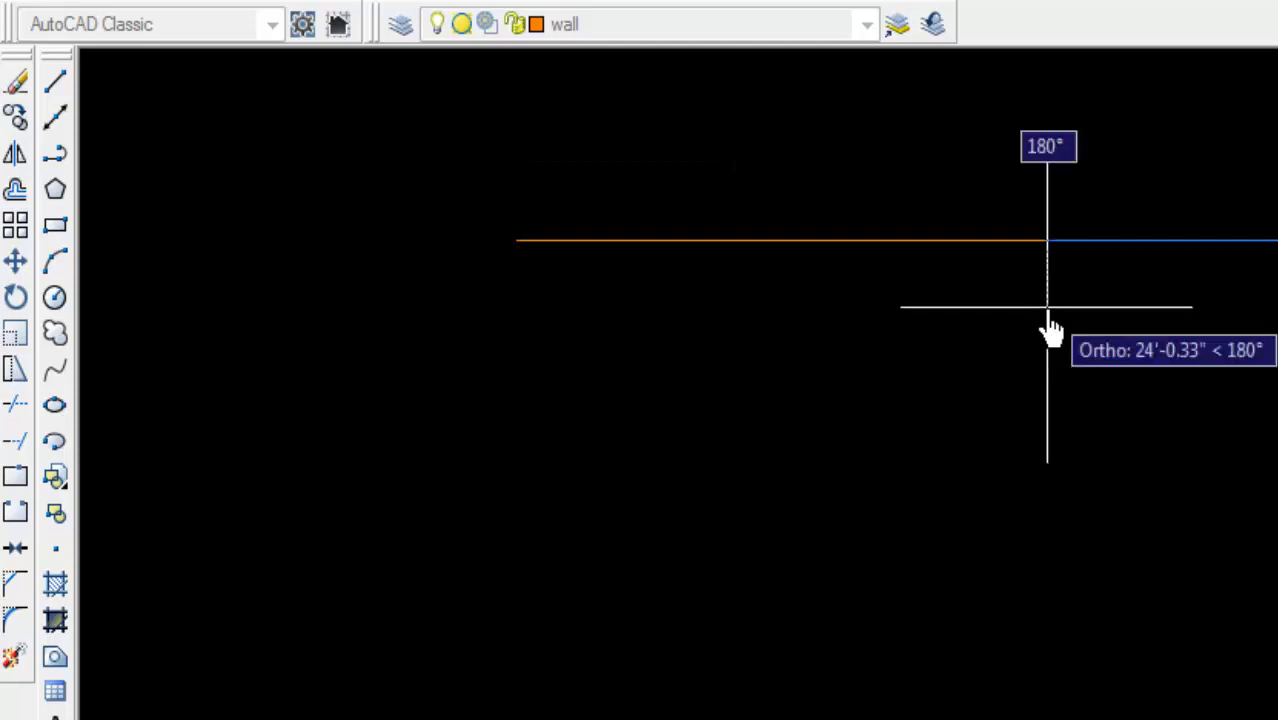
pyautogui.scroll(-2, 585, 422)
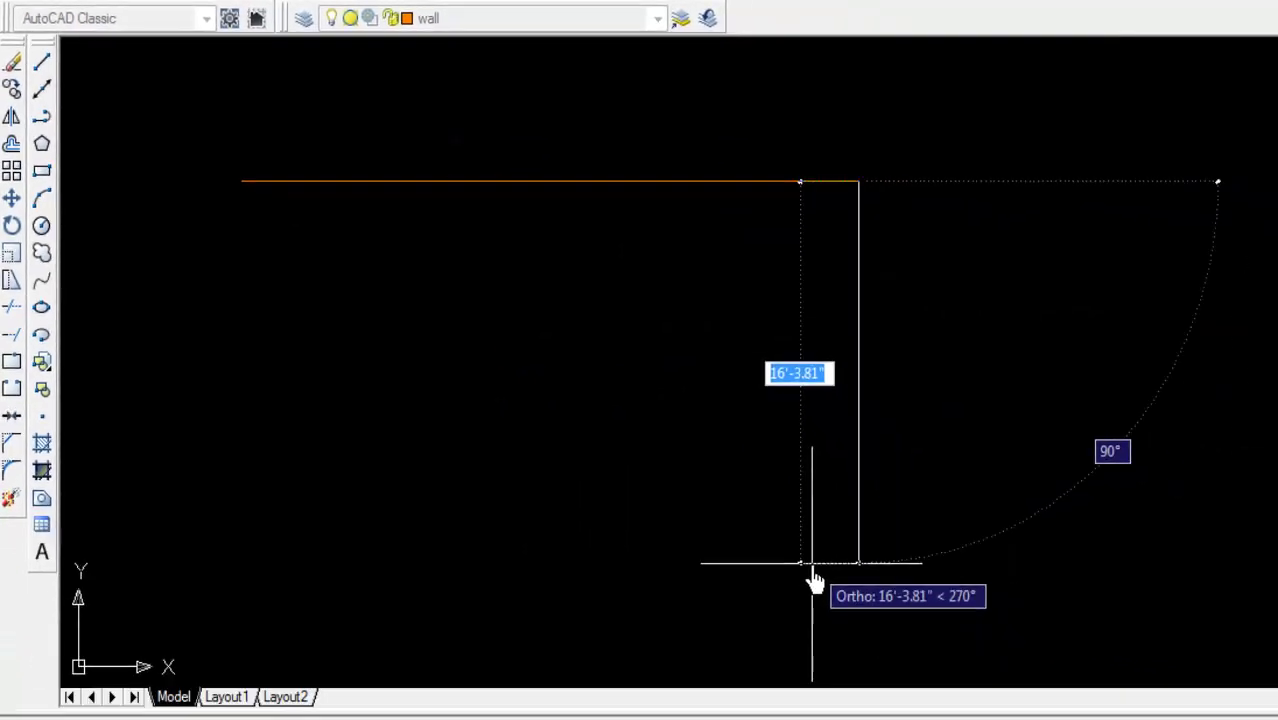
pyautogui.write('40')
pyautogui.press('Return')
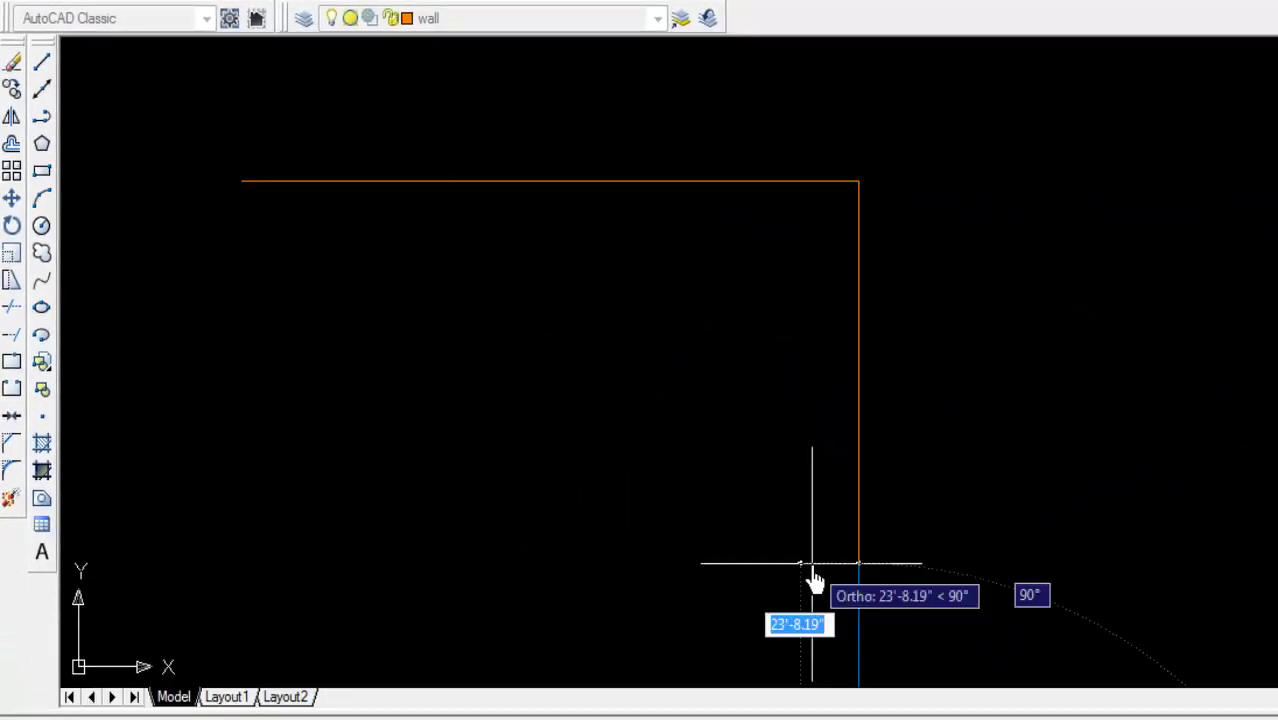
# Step: Draw the 28' bottom wall line and close the outline into a rectangle
pyautogui.moveTo(1000, 195); pyautogui.dragTo(1222, 215, button='middle')
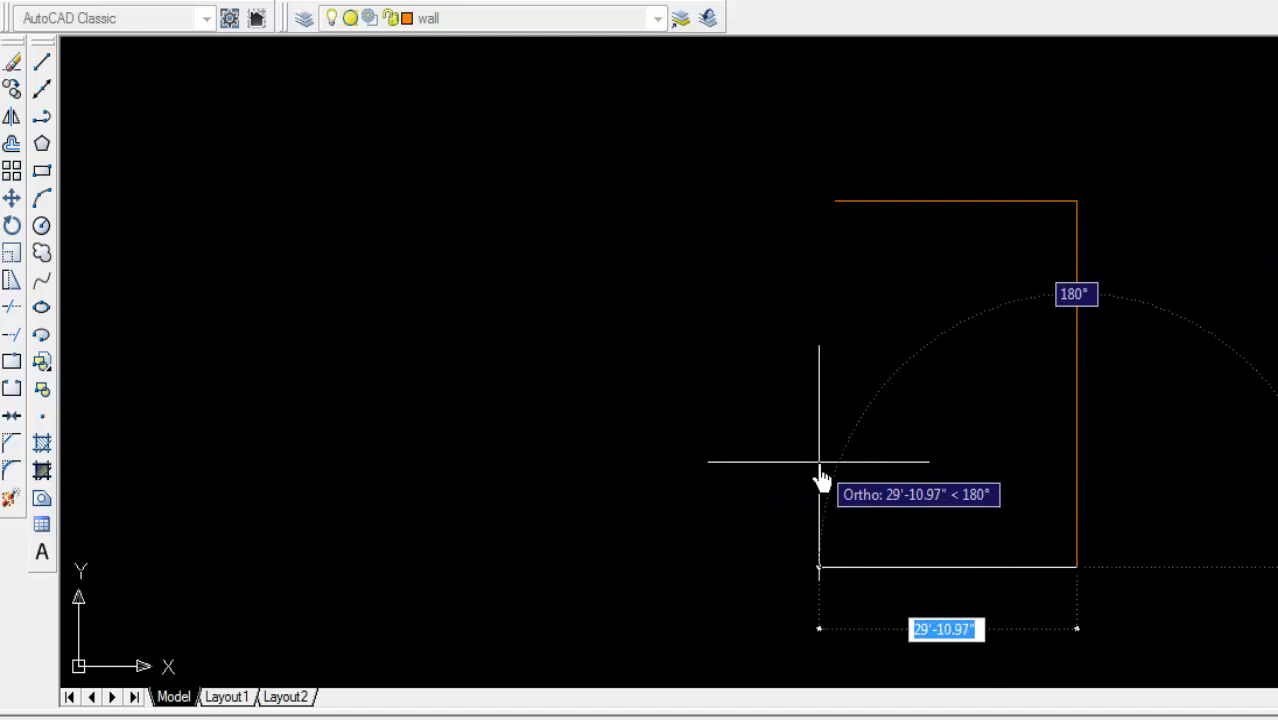
pyautogui.write('28')
pyautogui.press('Return')
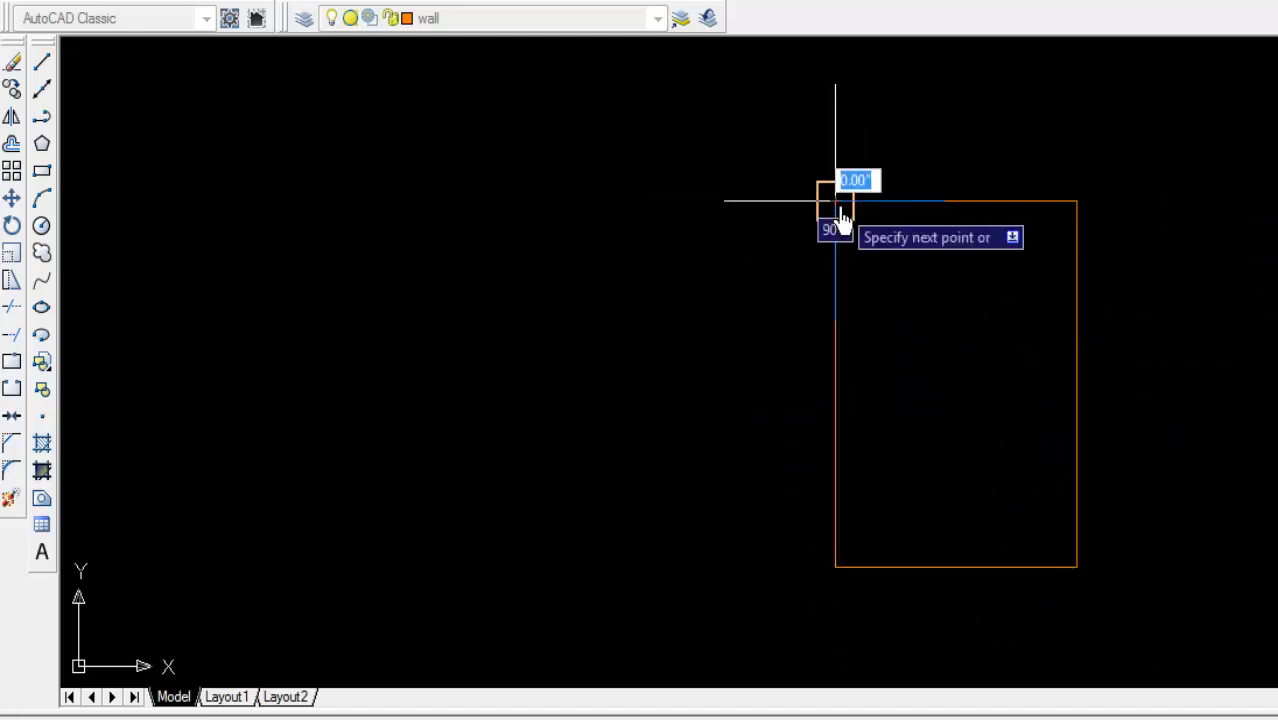
pyautogui.rightClick(874, 224)
pyautogui.click(908, 241)
pyautogui.moveTo(916, 278)
pyautogui.mouseDown(button='middle')
pyautogui.moveTo(528, 282)
pyautogui.moveTo(533, 242)
pyautogui.mouseUp(button='middle')
pyautogui.scroll(2, 528, 290)
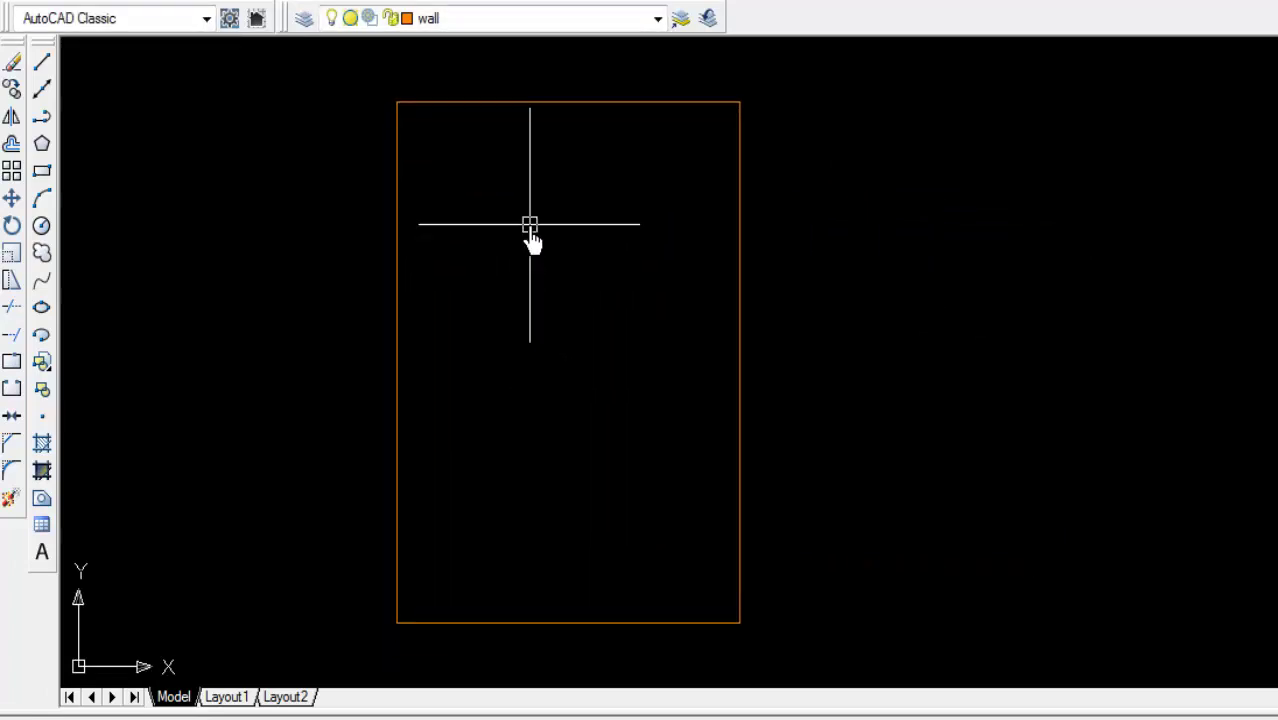
pyautogui.write('l')
pyautogui.press('Return')
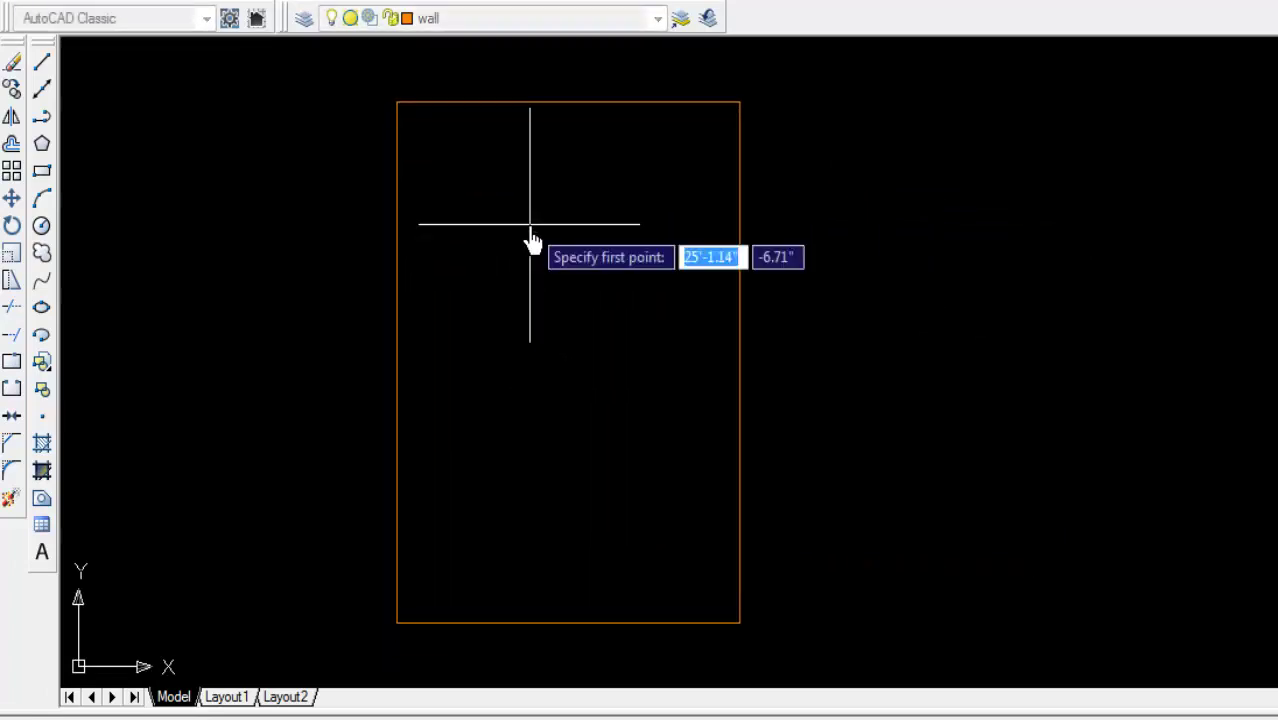
pyautogui.press('Escape')
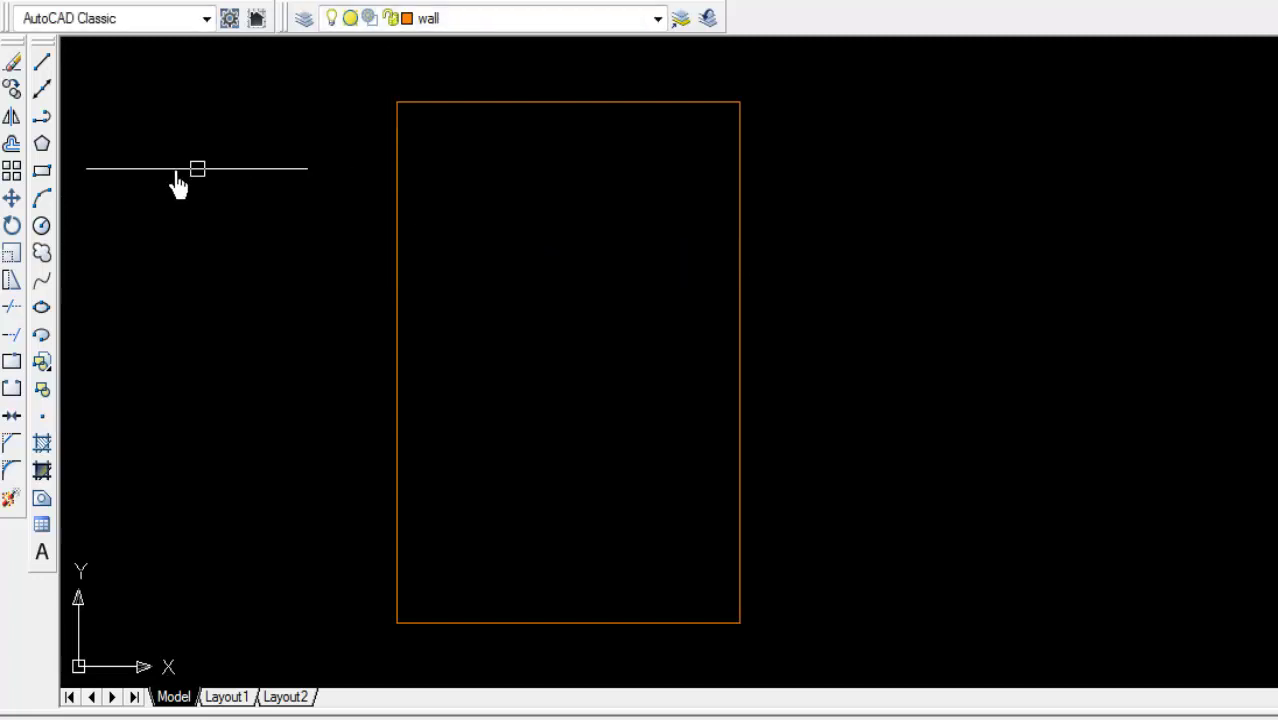
# Step: Offset the top, left, bottom and right wall edges inward by 6 to double them
pyautogui.click(11, 147)
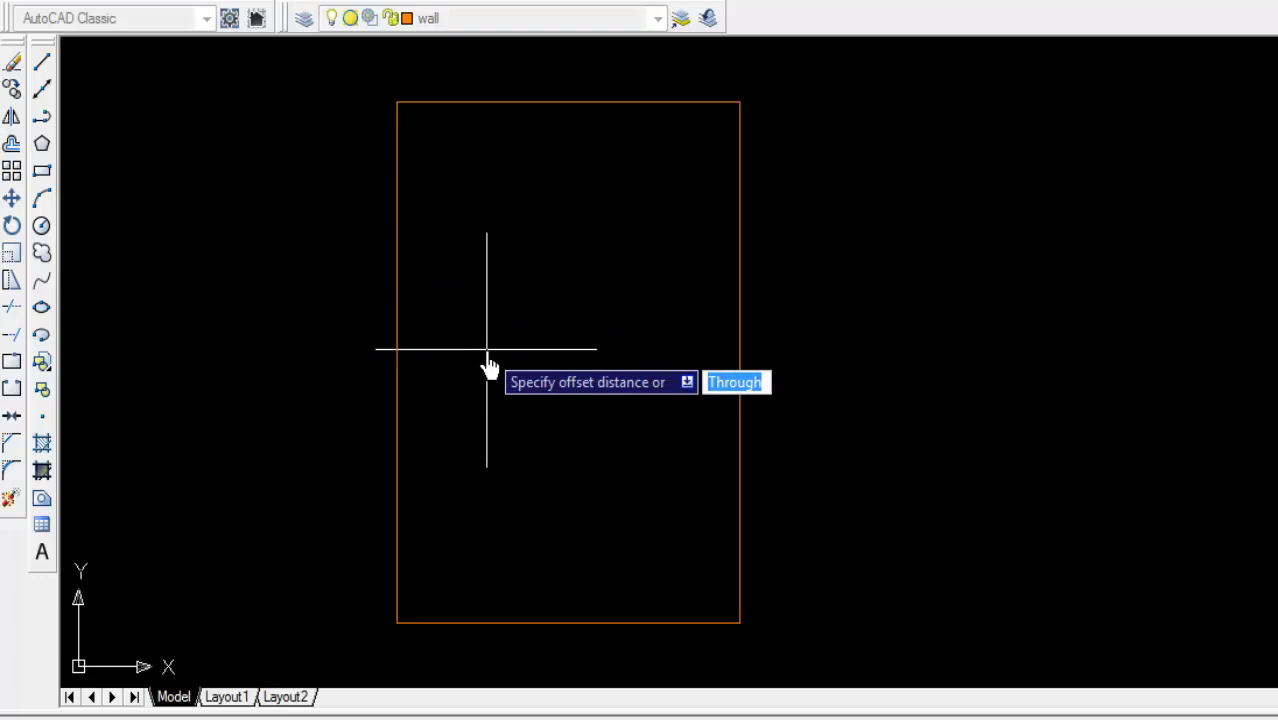
pyautogui.write('6')
pyautogui.press('Return')
pyautogui.click(511, 103)
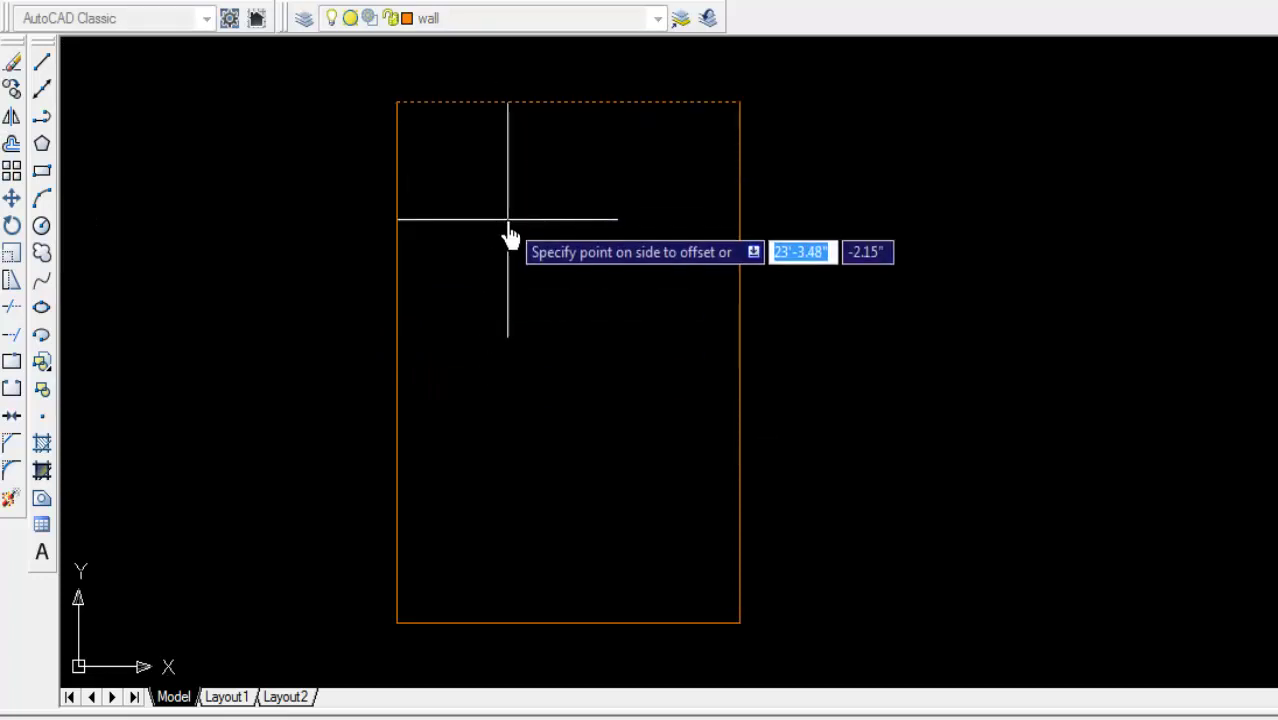
pyautogui.click(510, 235)
pyautogui.click(397, 150)
pyautogui.click(456, 188)
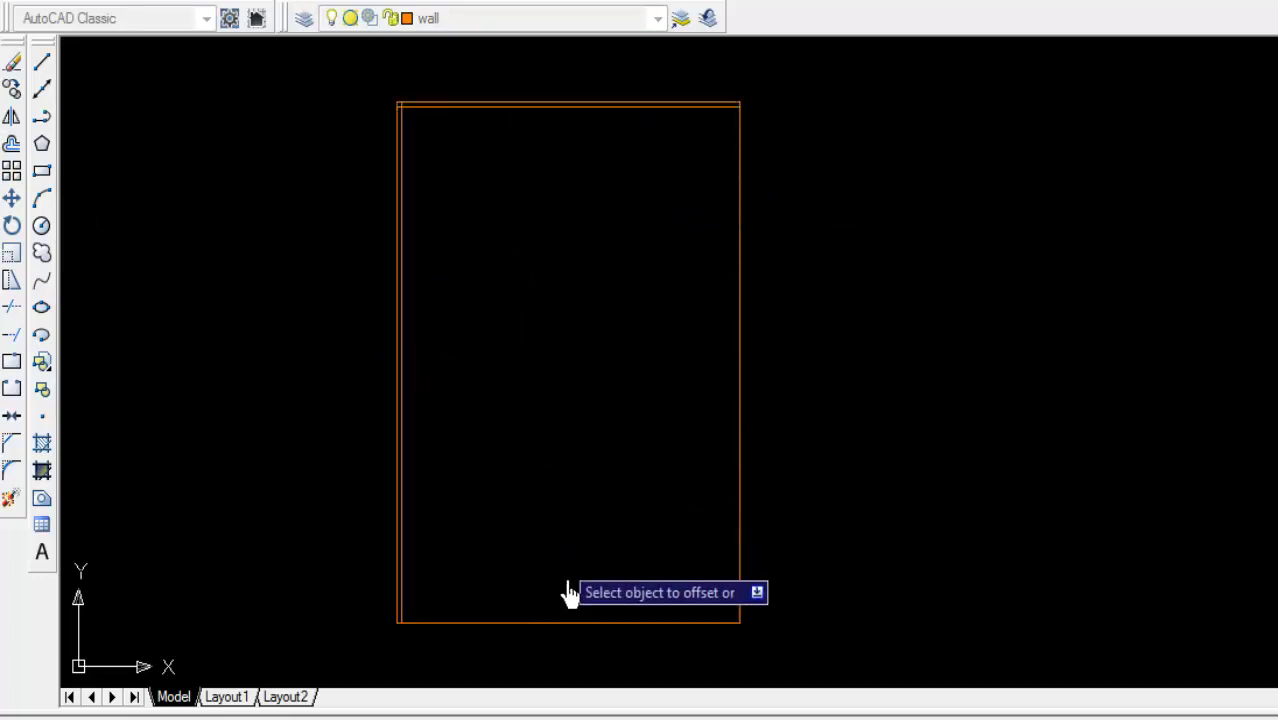
pyautogui.click(571, 621)
pyautogui.click(560, 565)
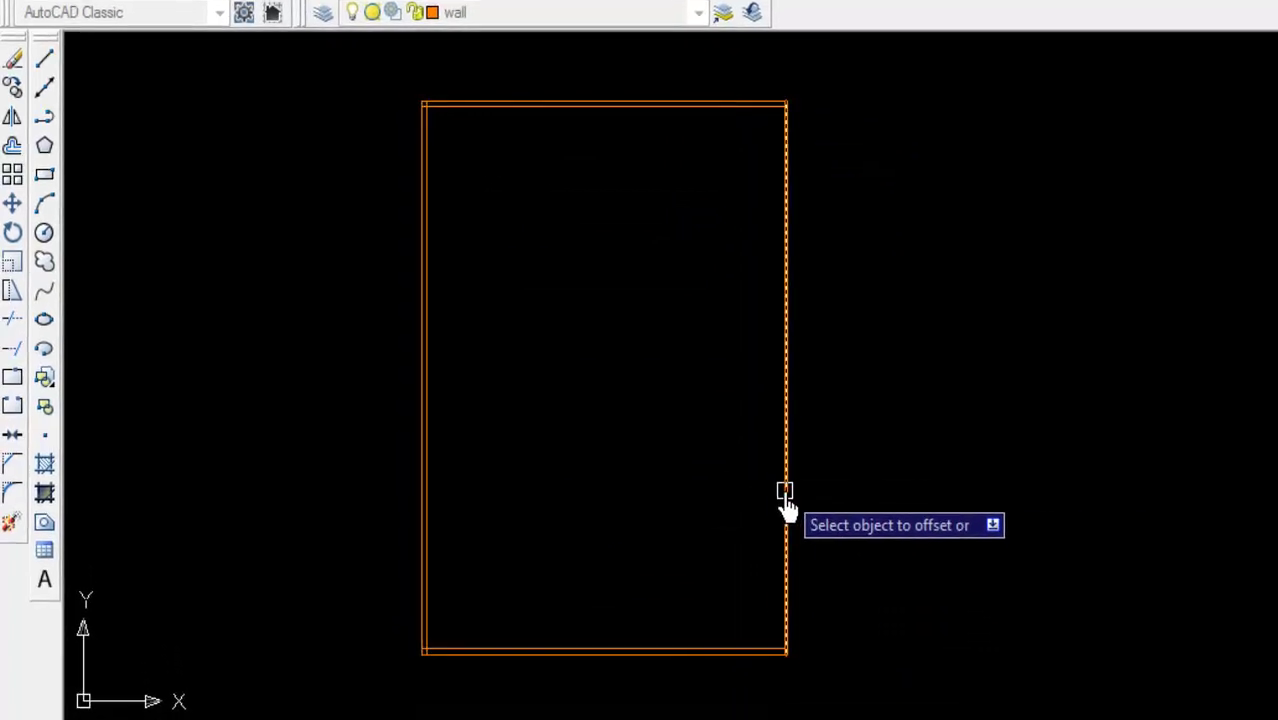
pyautogui.click(785, 505)
pyautogui.click(703, 469)
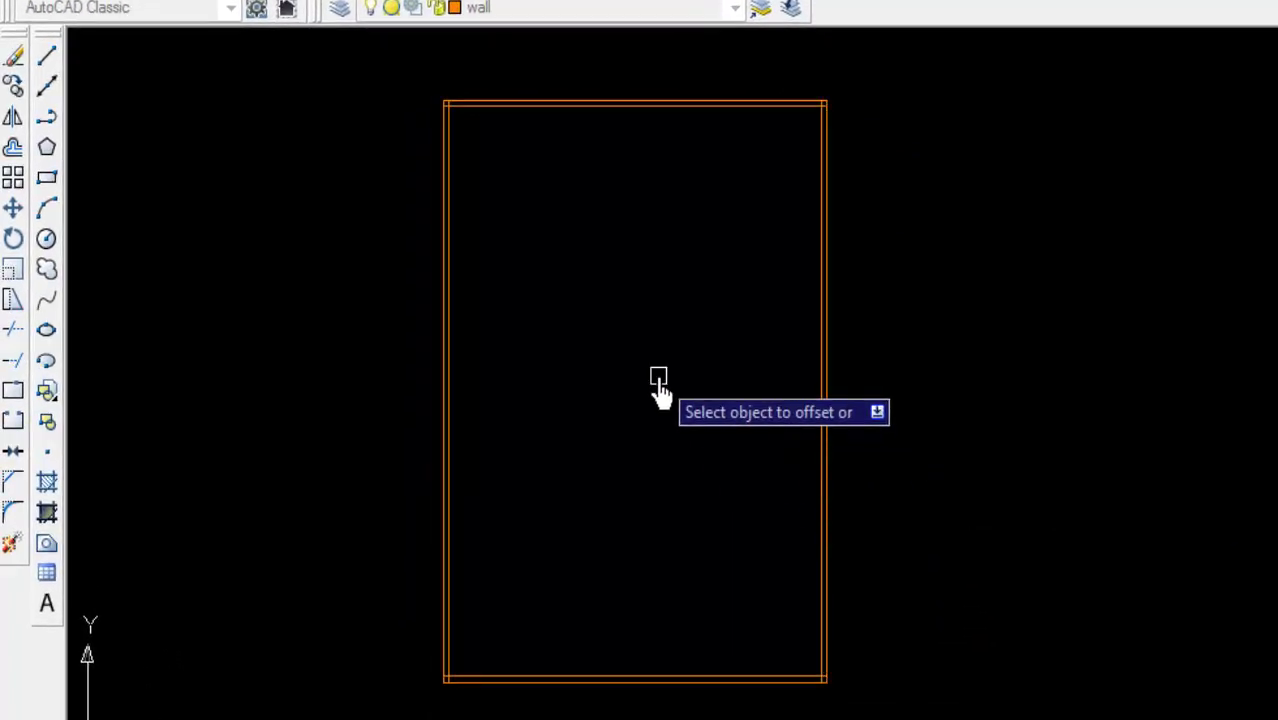
pyautogui.moveTo(659, 376); pyautogui.dragTo(684, 383, button='middle')
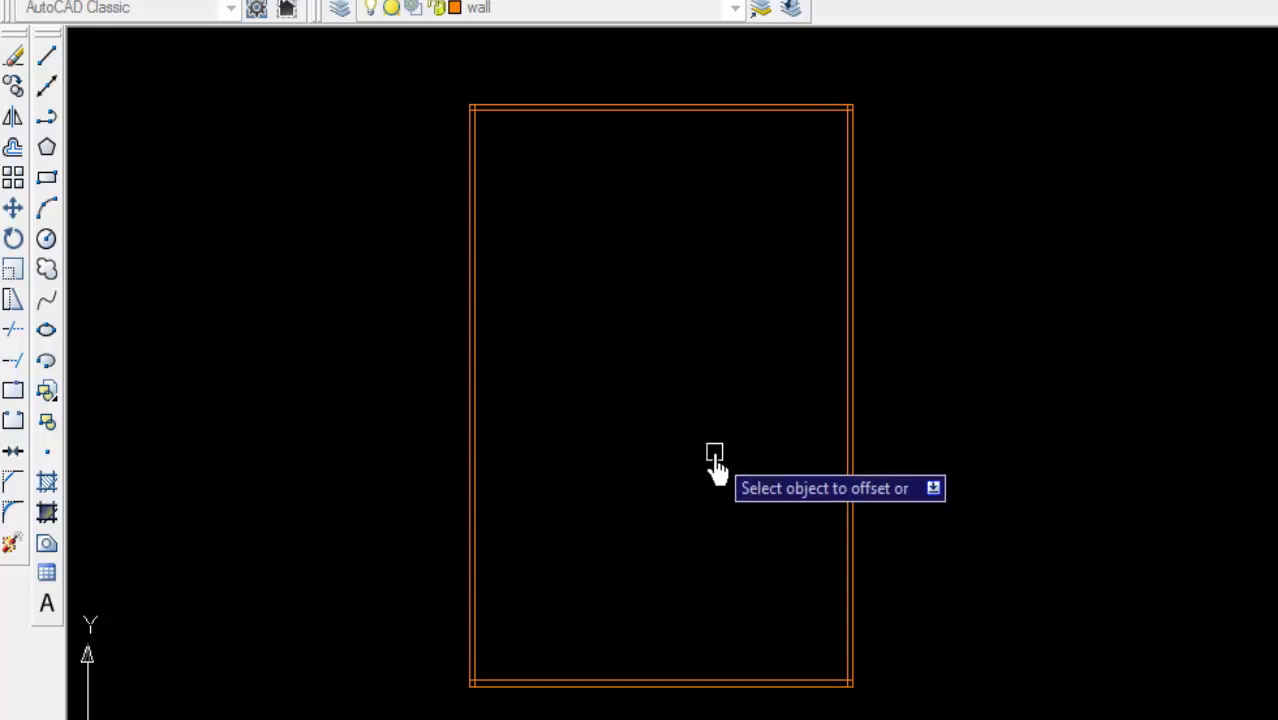
# Step: Offset the inner right wall 10' to the left to place a vertical partition line
pyautogui.press('Escape')
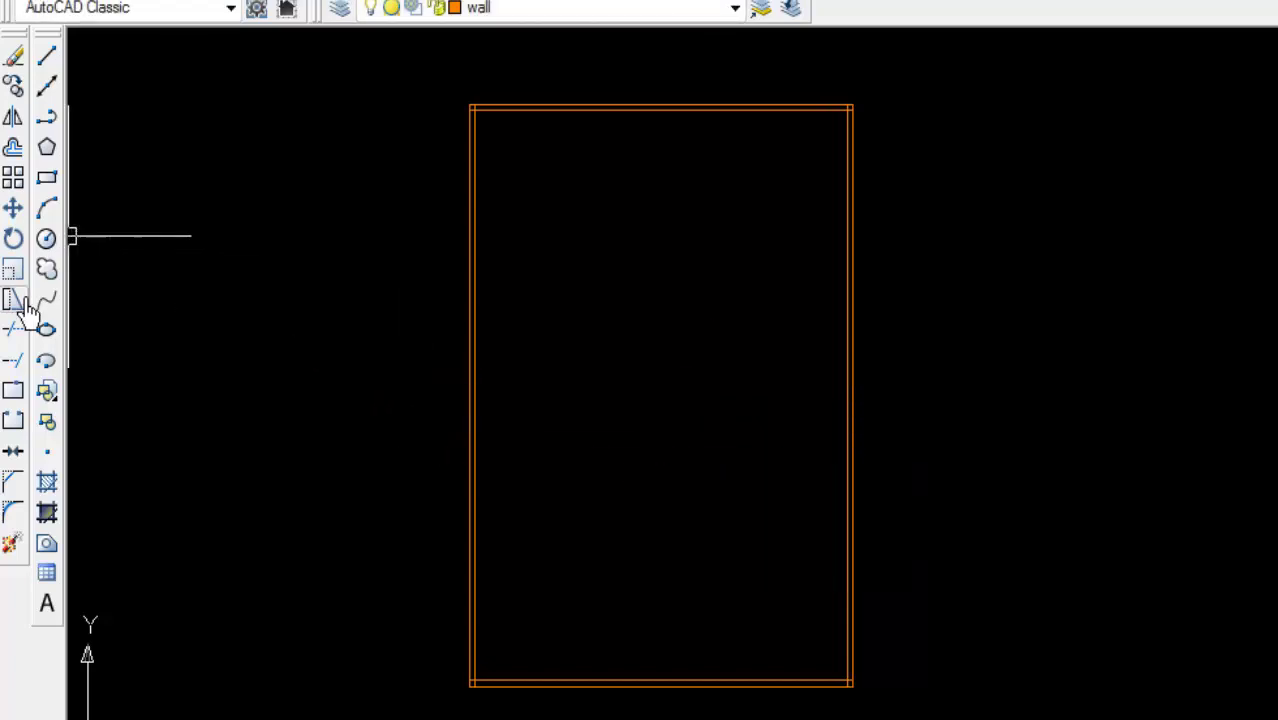
pyautogui.click(13, 150)
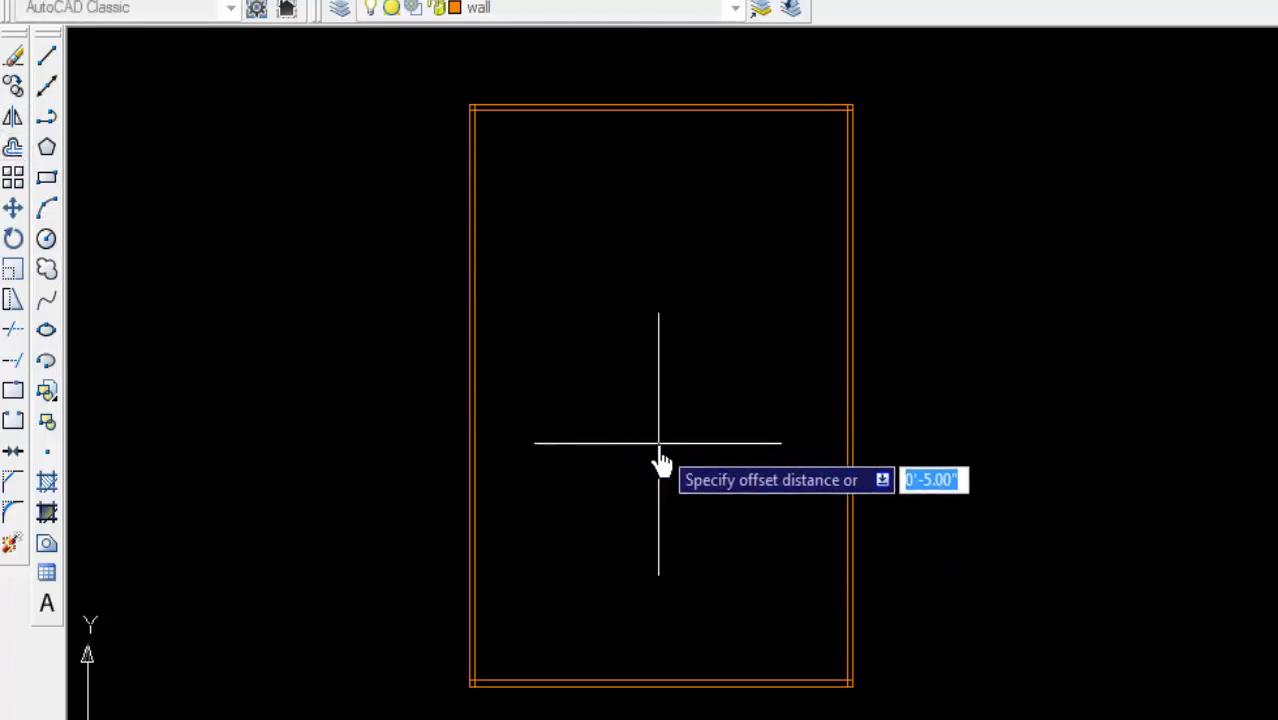
pyautogui.write('10')
pyautogui.press('Return')
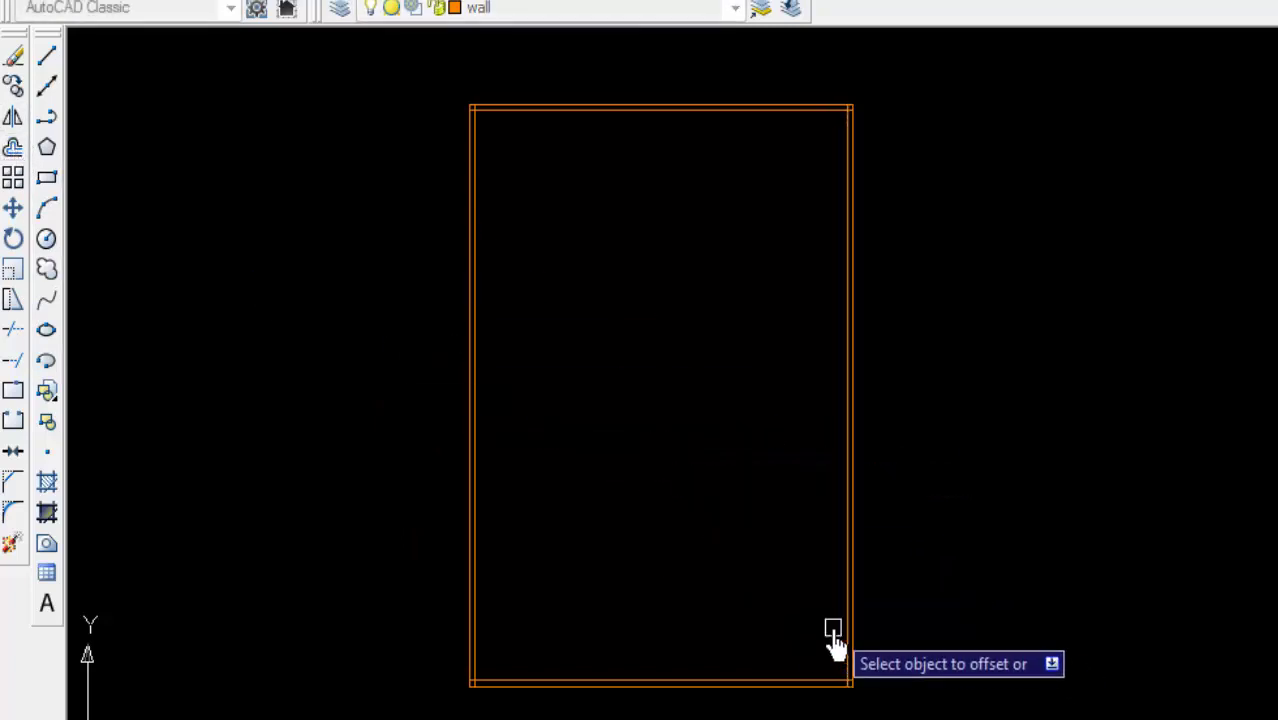
pyautogui.click(848, 646)
pyautogui.click(700, 575)
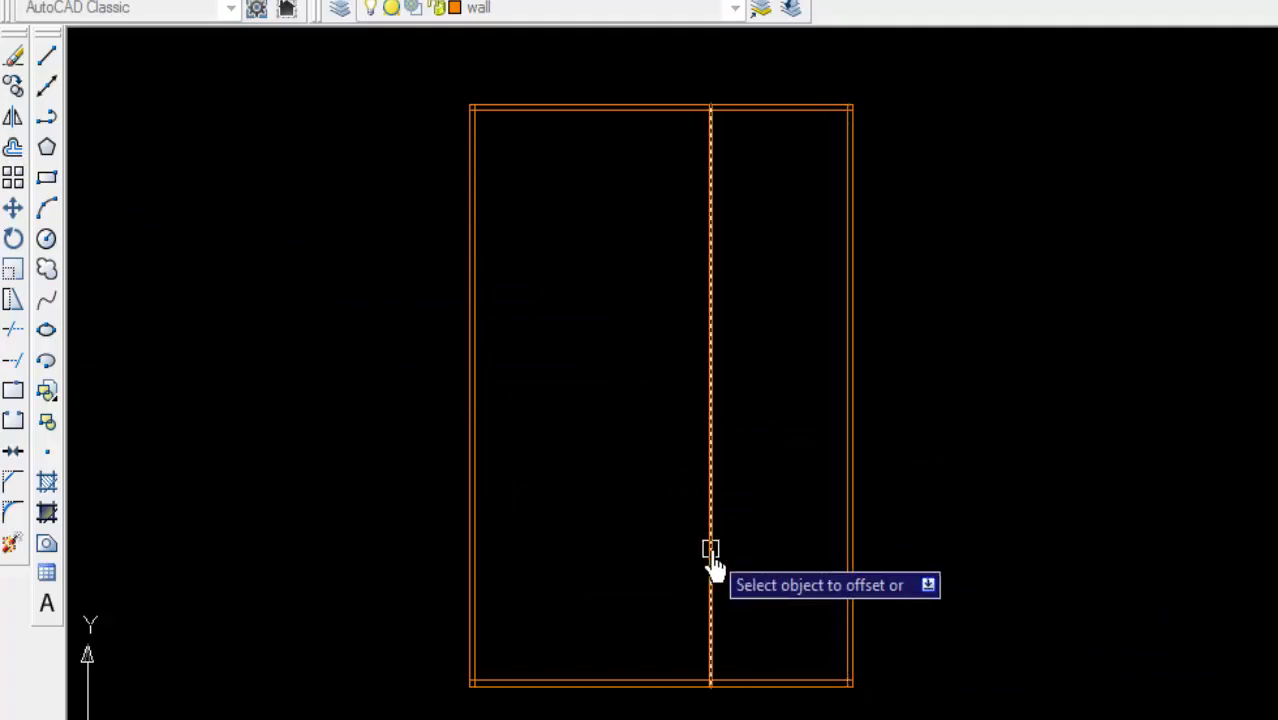
pyautogui.rightClick(748, 496)
pyautogui.click(800, 512)
pyautogui.rightClick(770, 444)
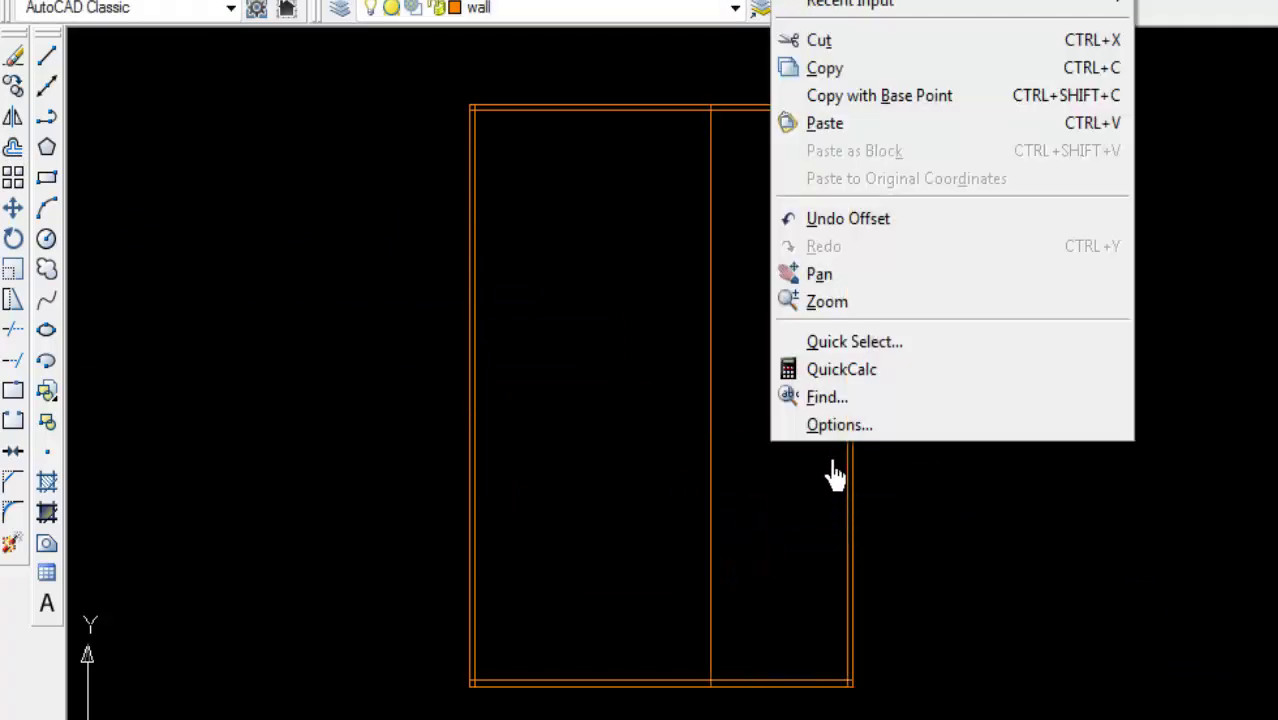
pyautogui.press('Escape')
# Step: Offset that partition line 4 to the left to make it a double wall
pyautogui.press('Return')
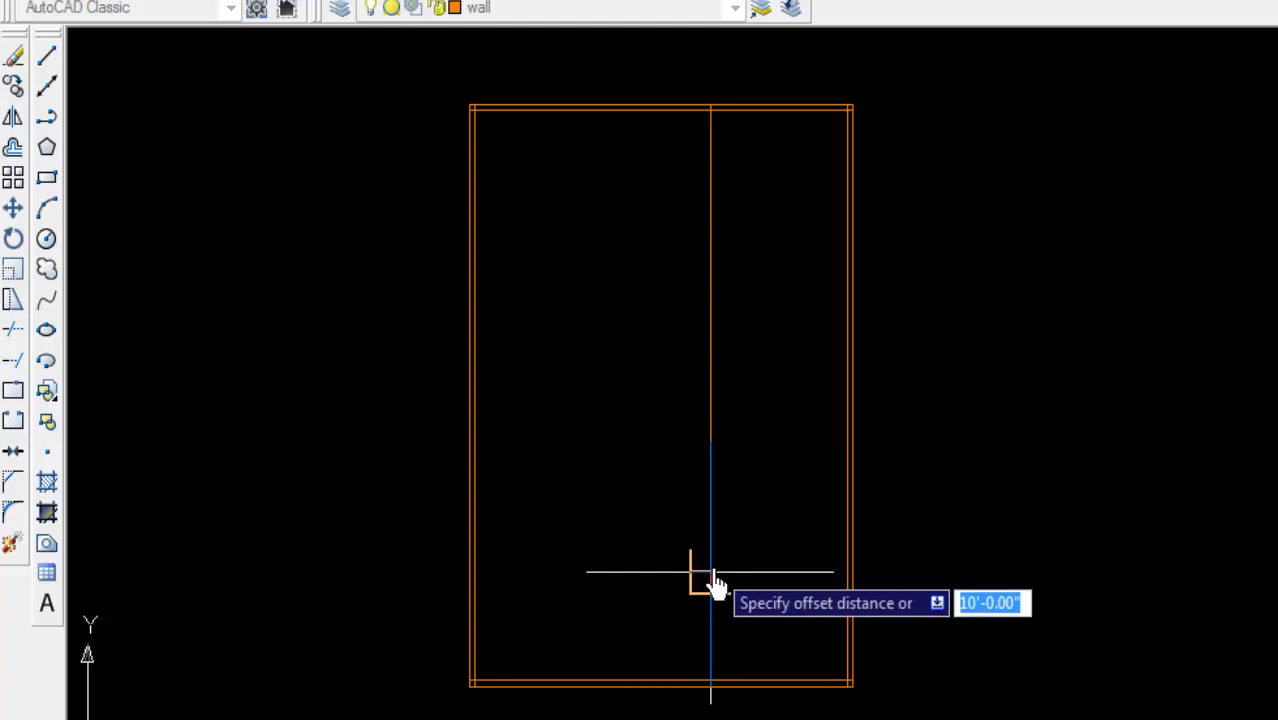
pyautogui.write('4')
pyautogui.press('Return')
pyautogui.click(712, 613)
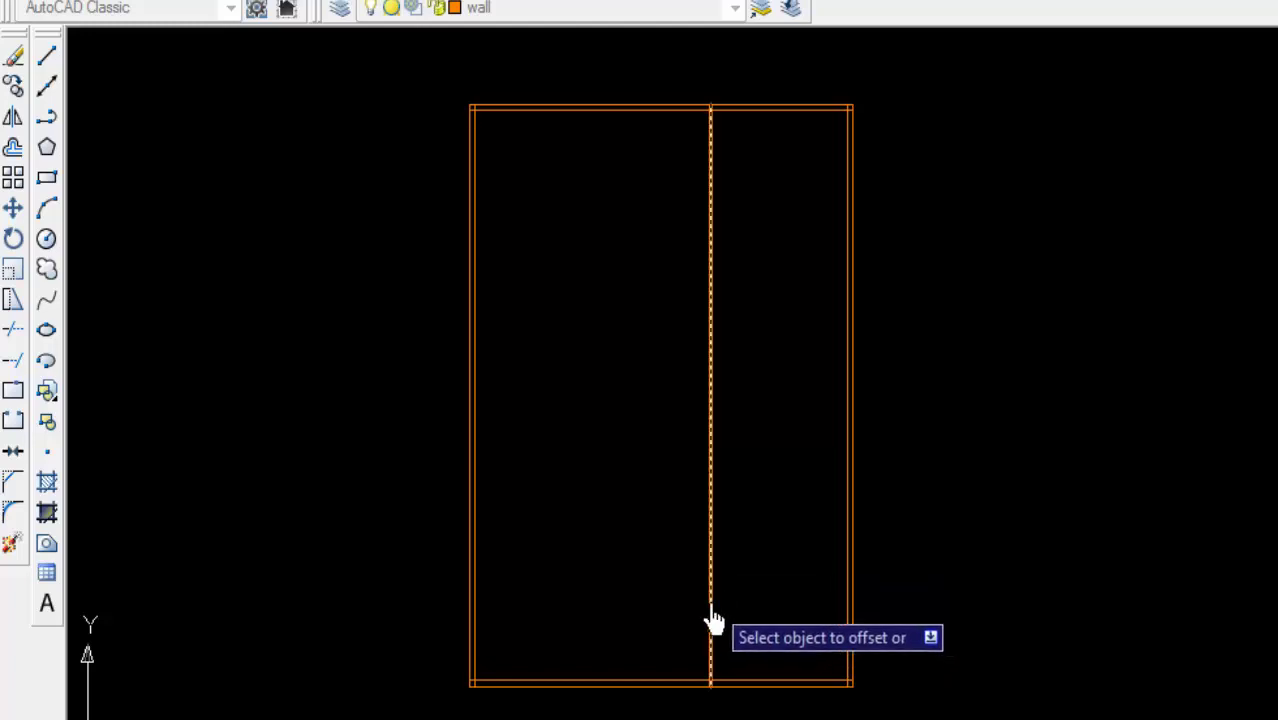
pyautogui.click(622, 608)
pyautogui.rightClick(744, 528)
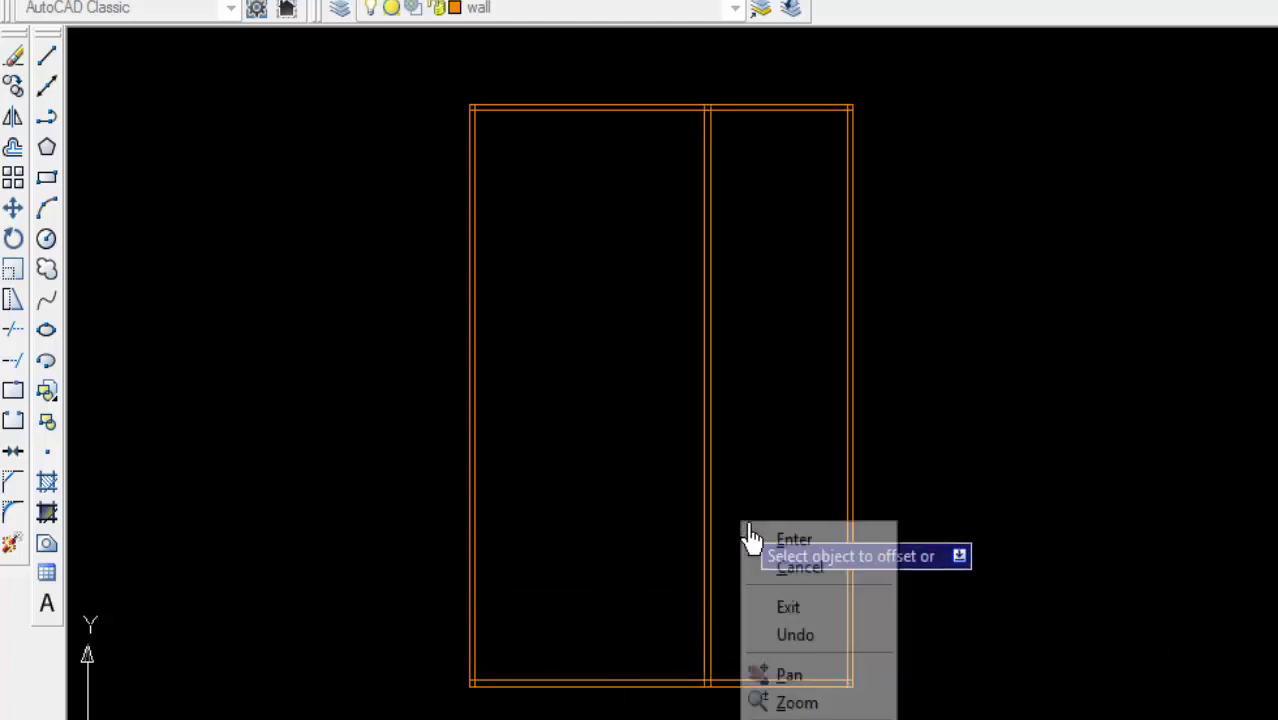
pyautogui.click(772, 537)
# Step: Offset the bottom wall line 12' upward for the horizontal partition
pyautogui.rightClick(766, 540)
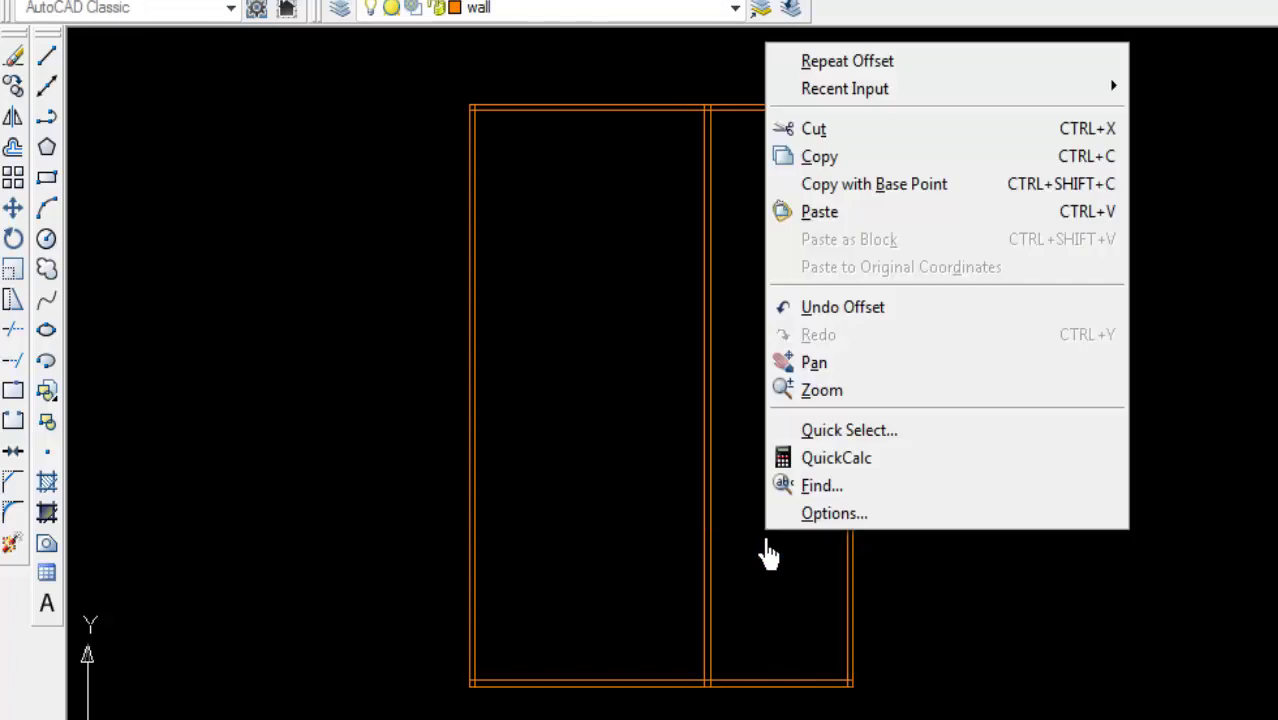
pyautogui.click(824, 68)
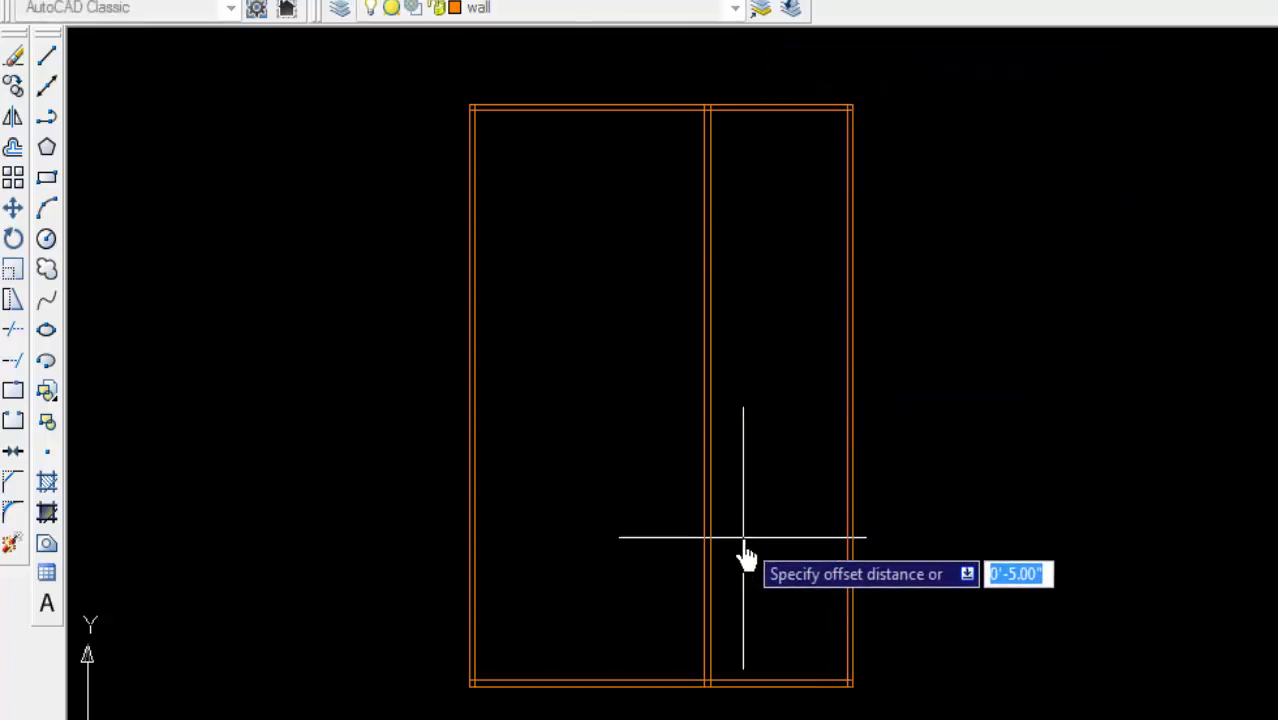
pyautogui.write('12')
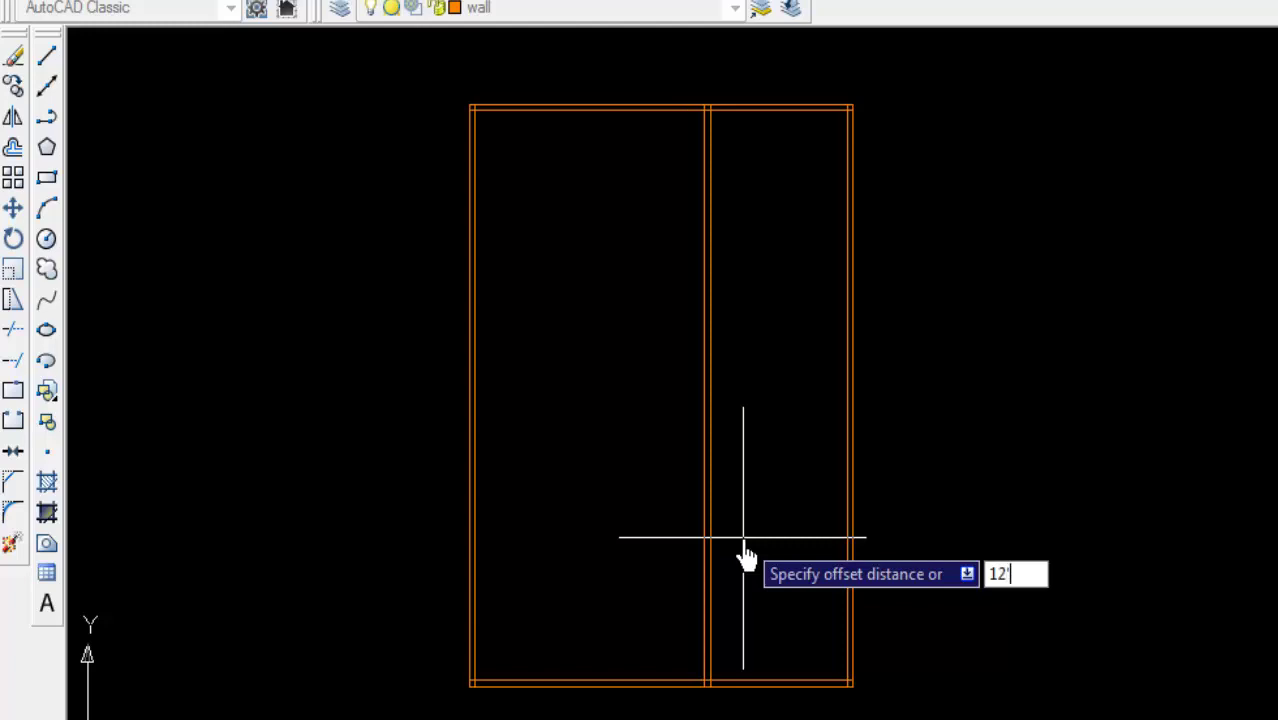
pyautogui.press('Return')
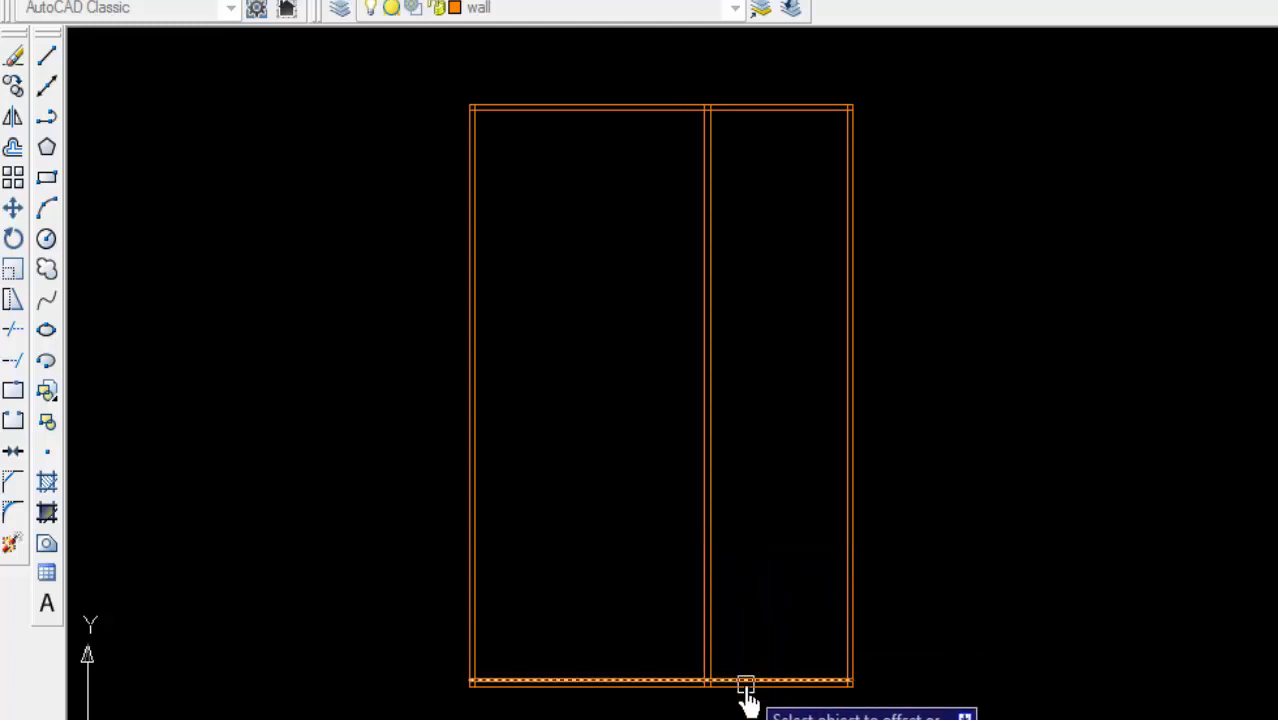
pyautogui.click(747, 683)
pyautogui.click(752, 565)
pyautogui.rightClick(768, 472)
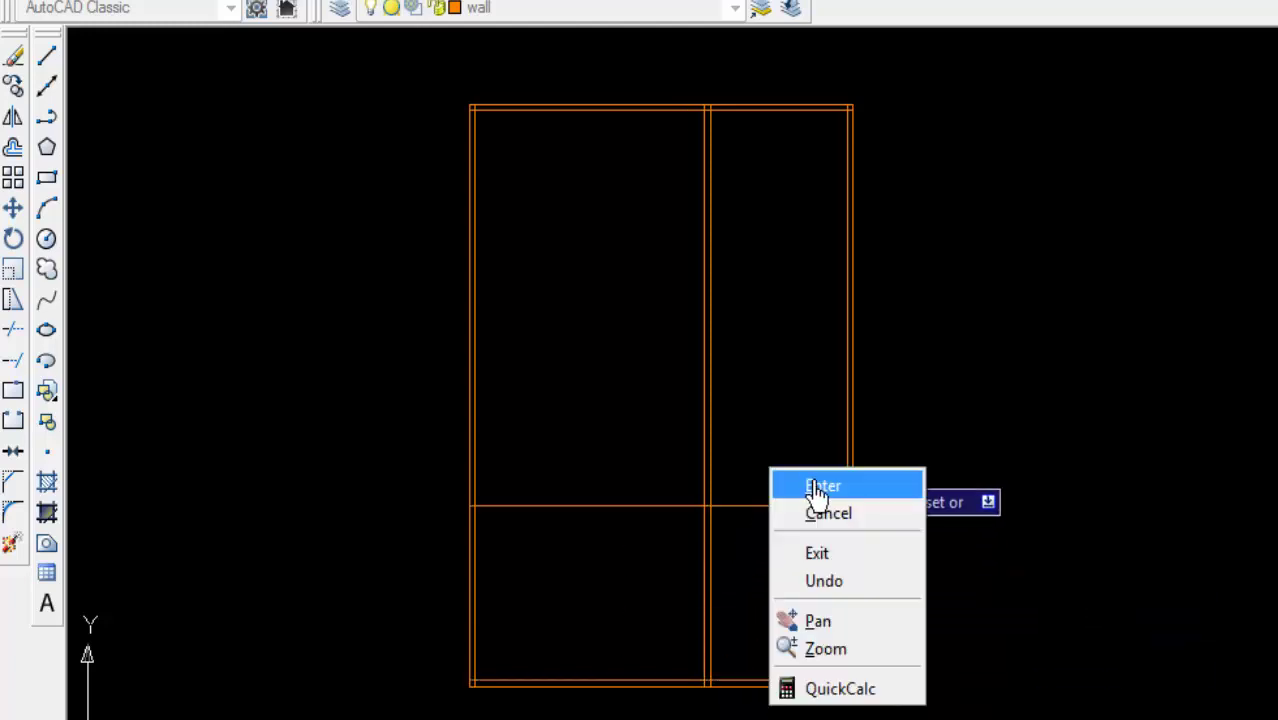
pyautogui.click(818, 486)
# Step: Offset the new horizontal partition line 5" upward to form a double wall
pyautogui.rightClick(800, 440)
pyautogui.click(858, 4)
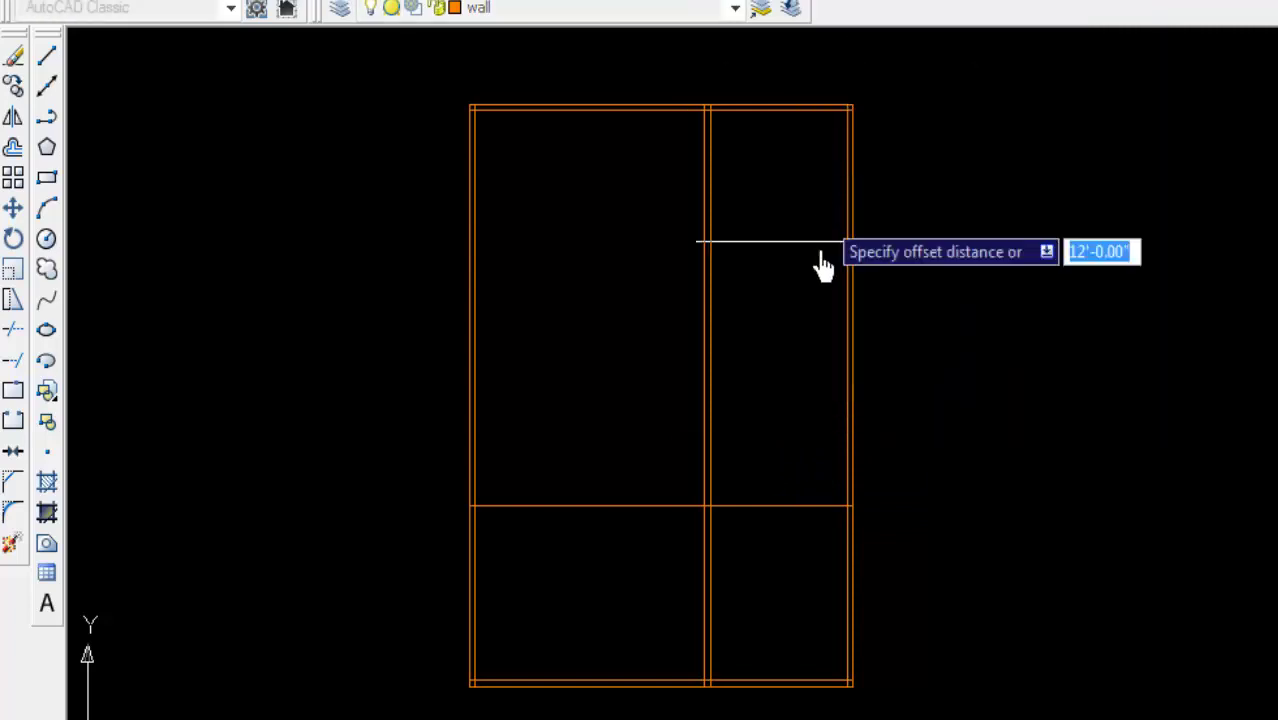
pyautogui.write('5')
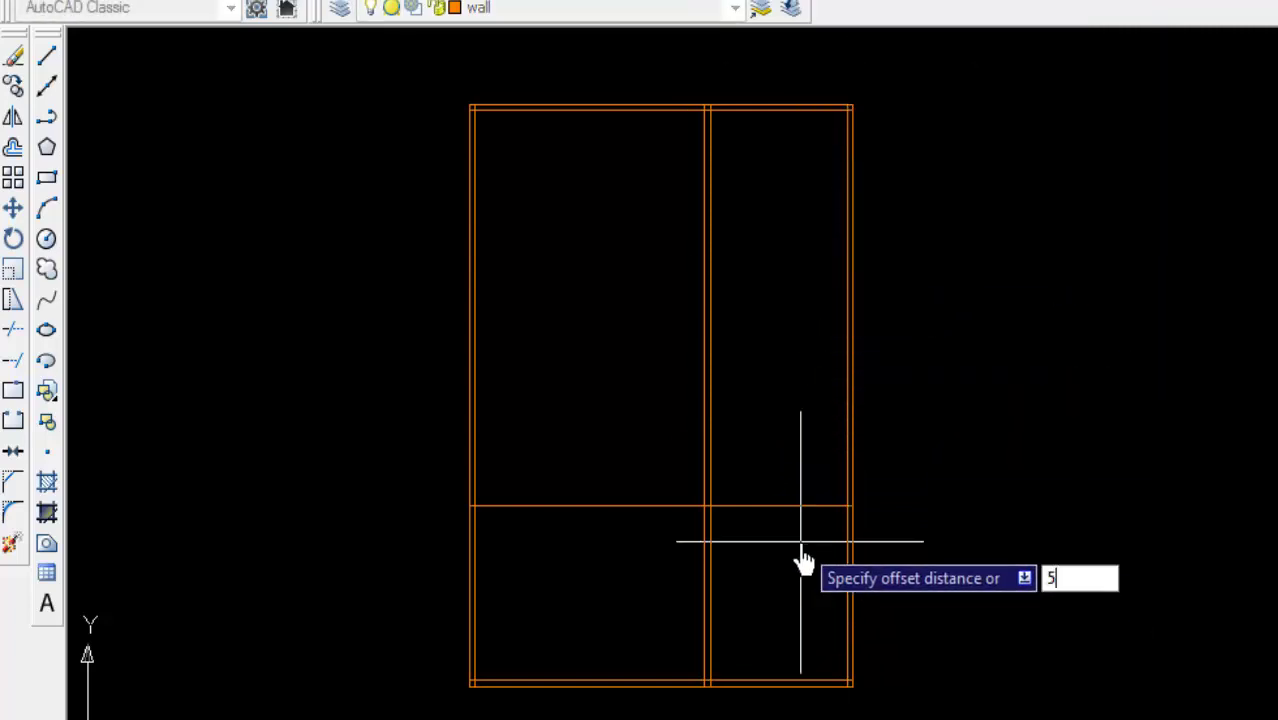
pyautogui.press('Return')
pyautogui.click(785, 505)
pyautogui.click(776, 400)
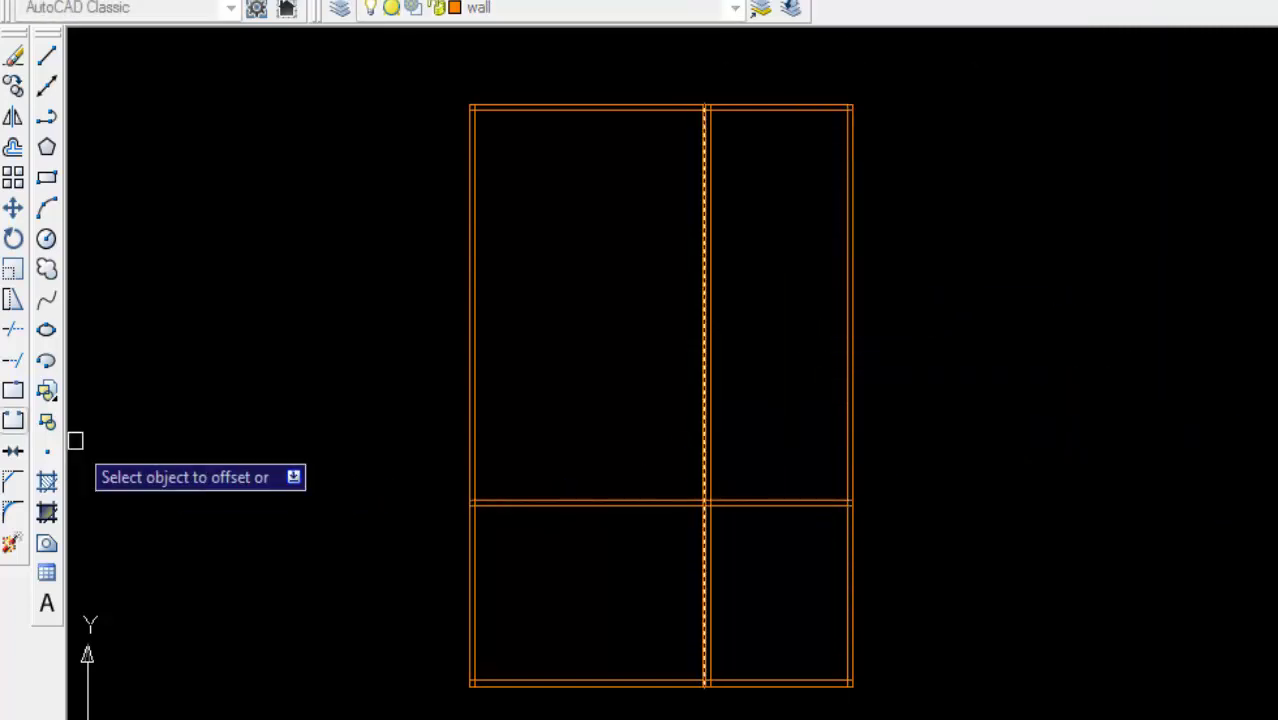
# Step: Trim the left part of the horizontal partition lines so they stop at the vertical wall
pyautogui.click(12, 335)
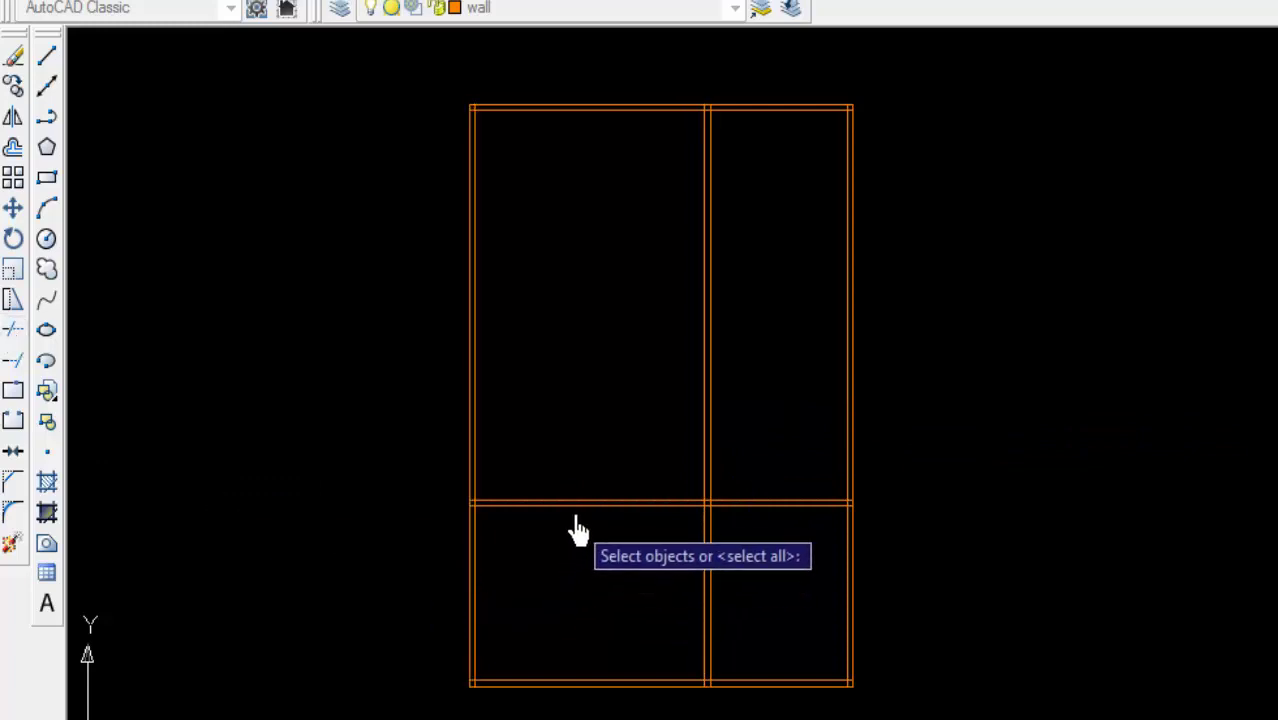
pyautogui.press('Return')
pyautogui.click(633, 442)
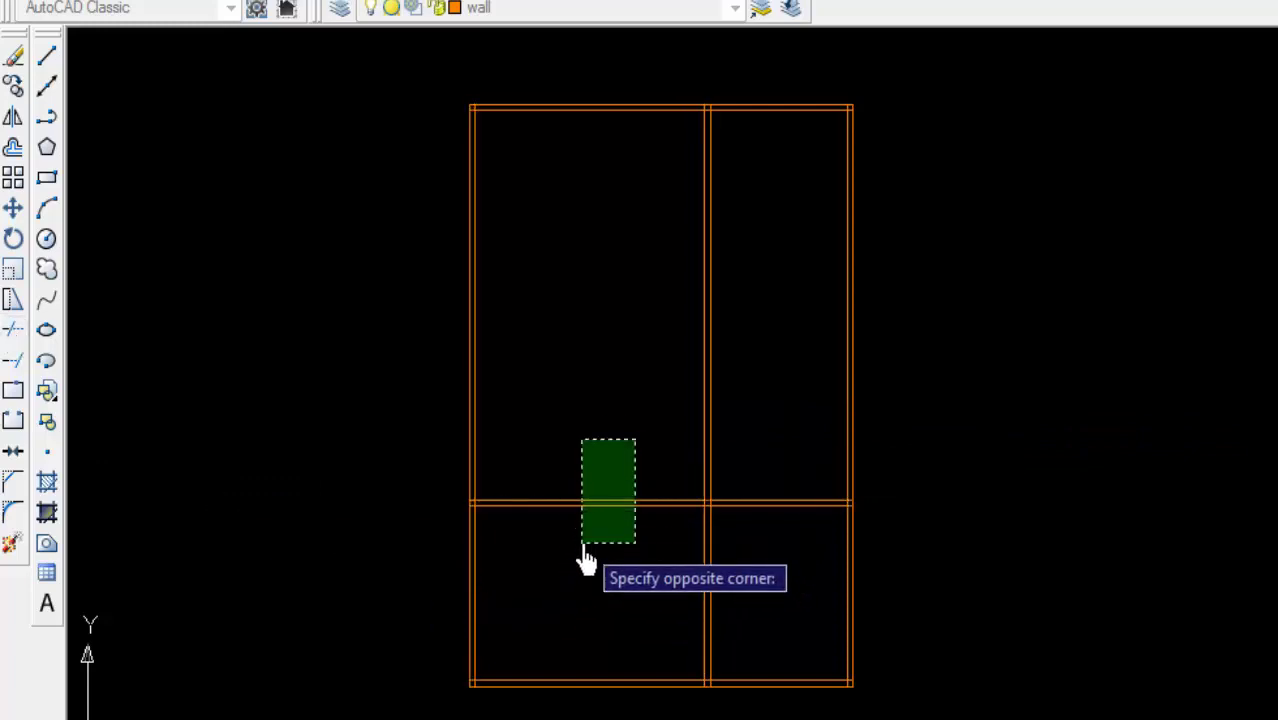
pyautogui.click(585, 552)
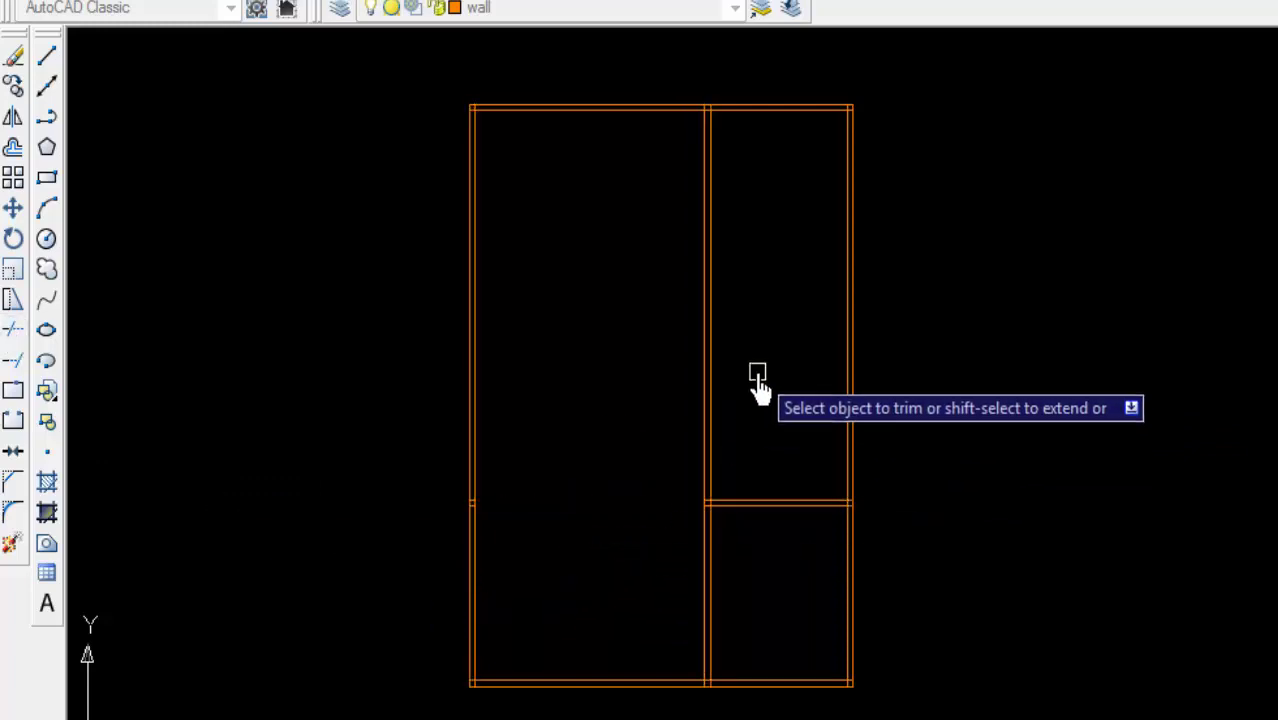
pyautogui.rightClick(757, 392)
pyautogui.click(792, 405)
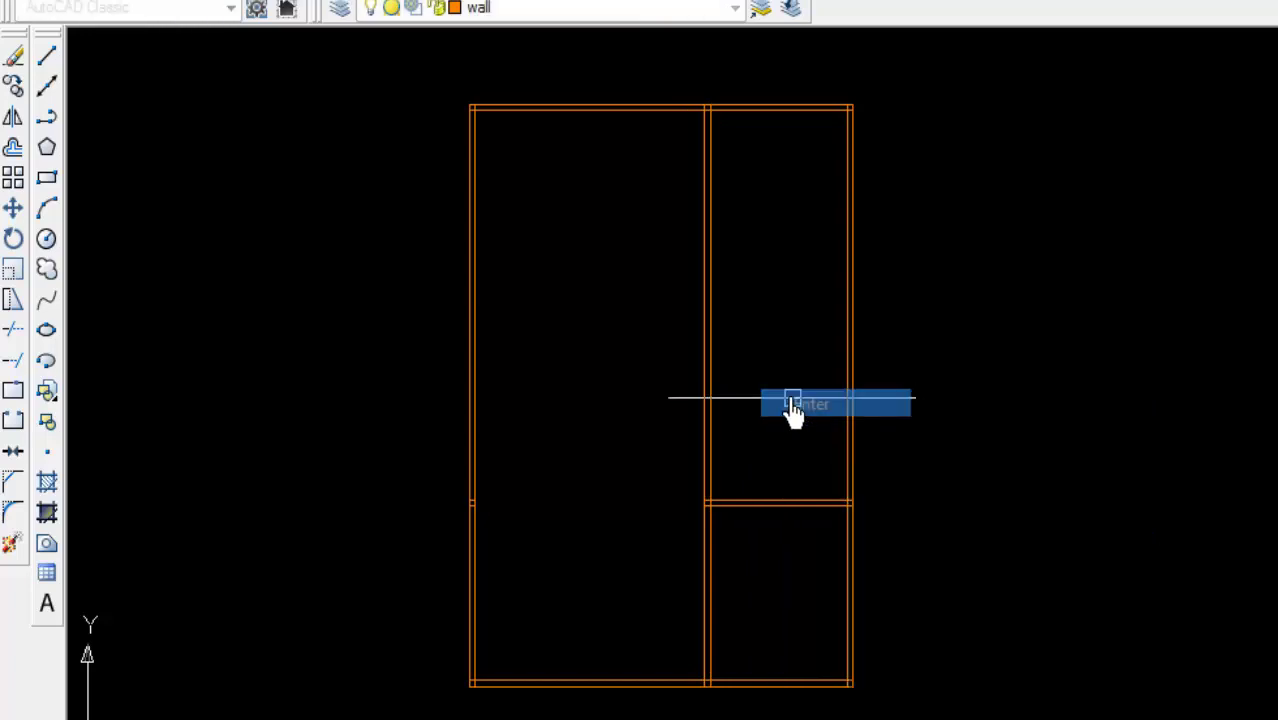
pyautogui.rightClick(790, 398)
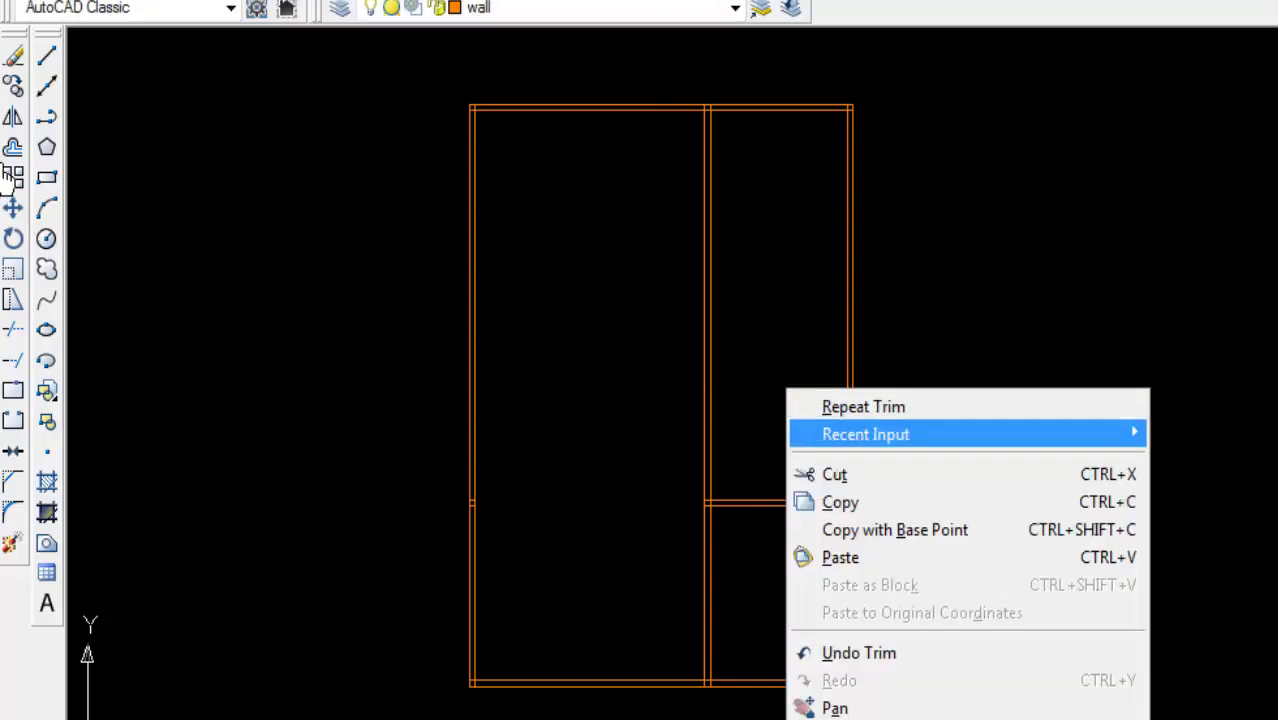
pyautogui.press('Escape')
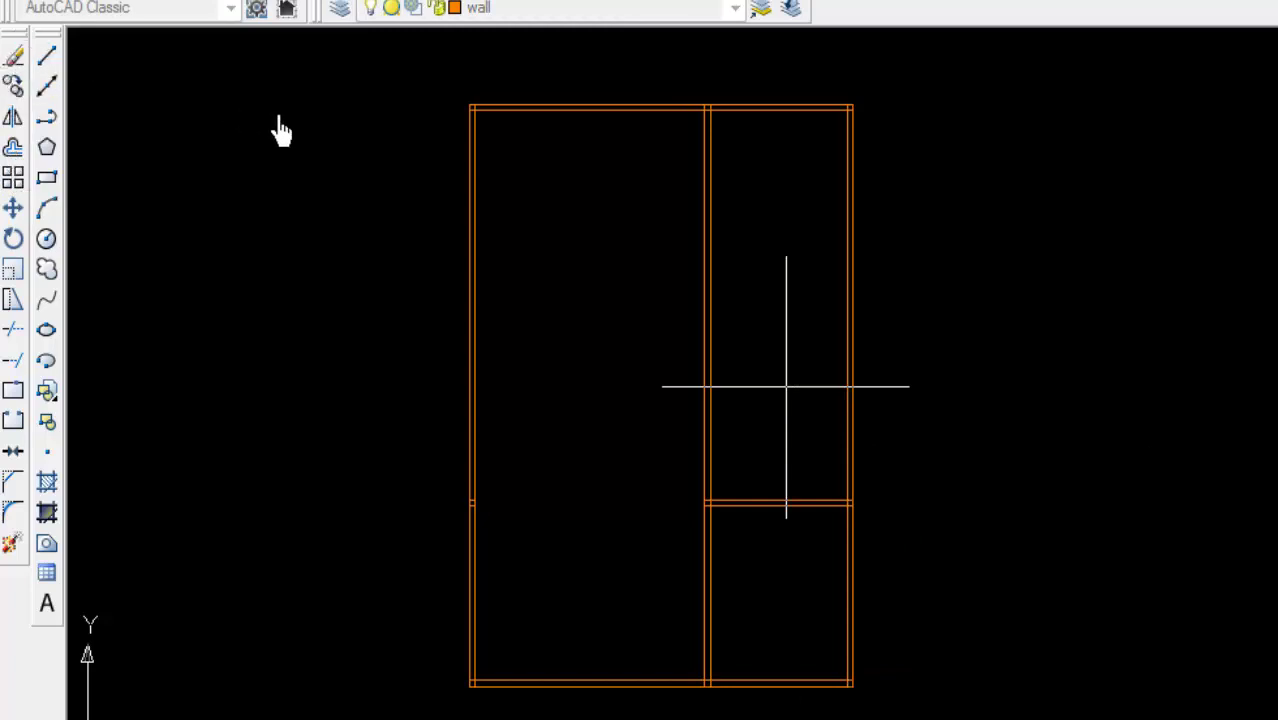
pyautogui.moveTo(366, 157); pyautogui.dragTo(365, 156)
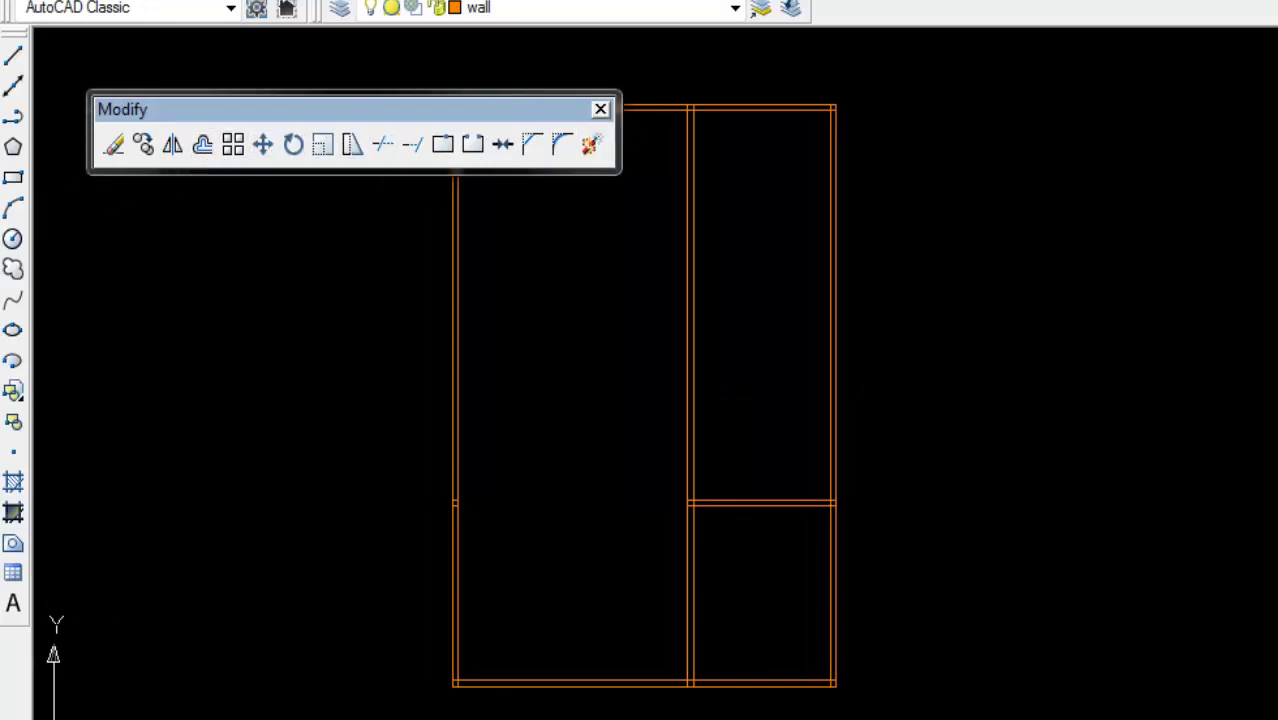
pyautogui.moveTo(150, 109); pyautogui.dragTo(117, 194)
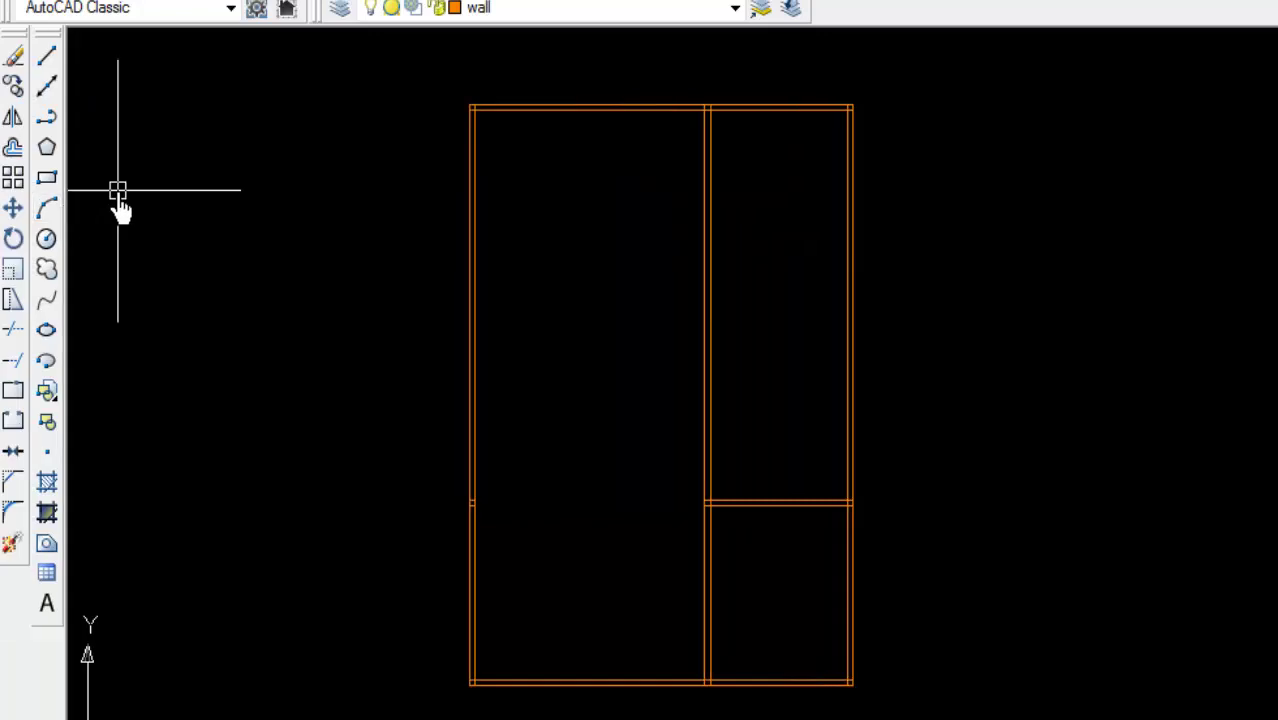
# Step: Offset the upper partition line 9' upward, then restart Offset at a 5" distance
pyautogui.click(13, 150)
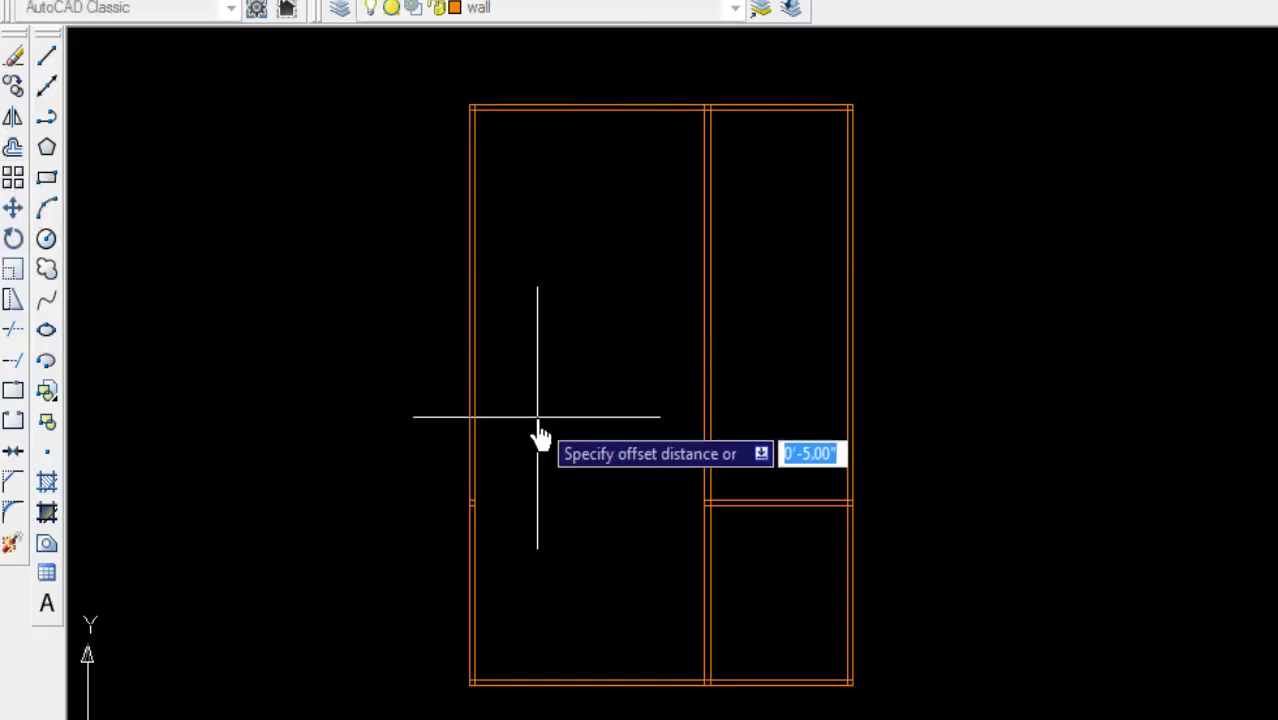
pyautogui.write('9')
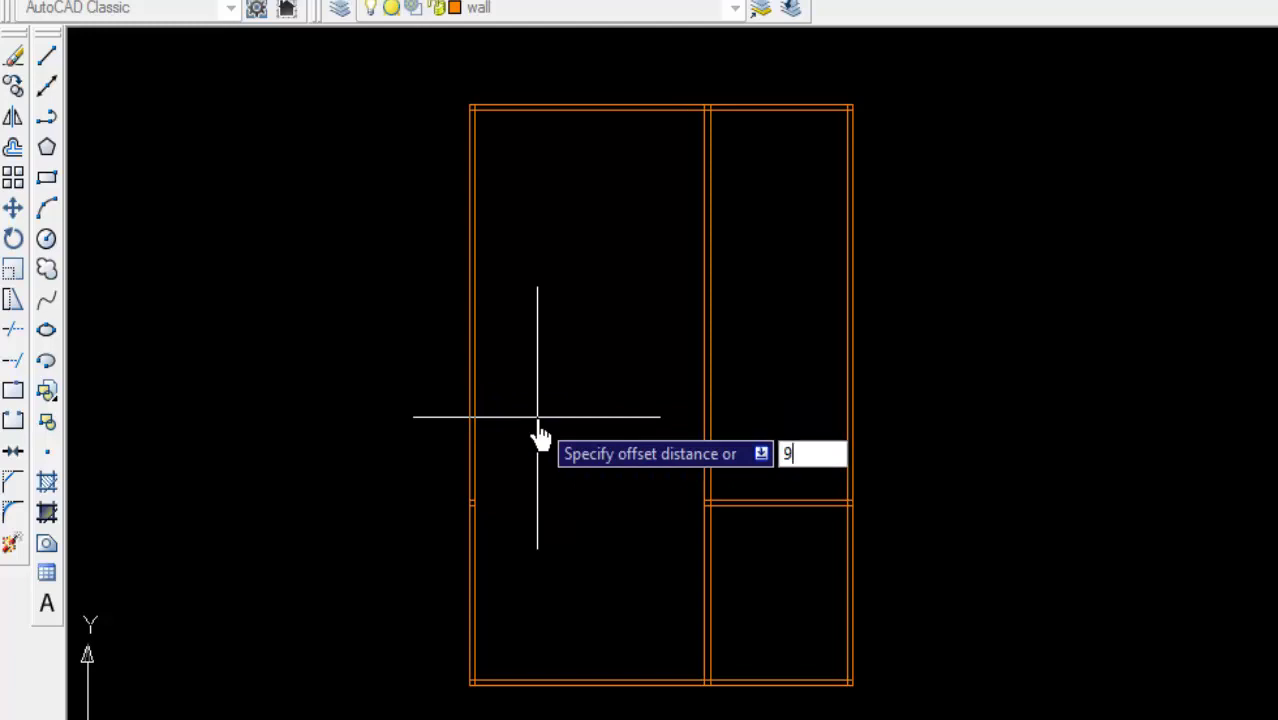
pyautogui.press('Return')
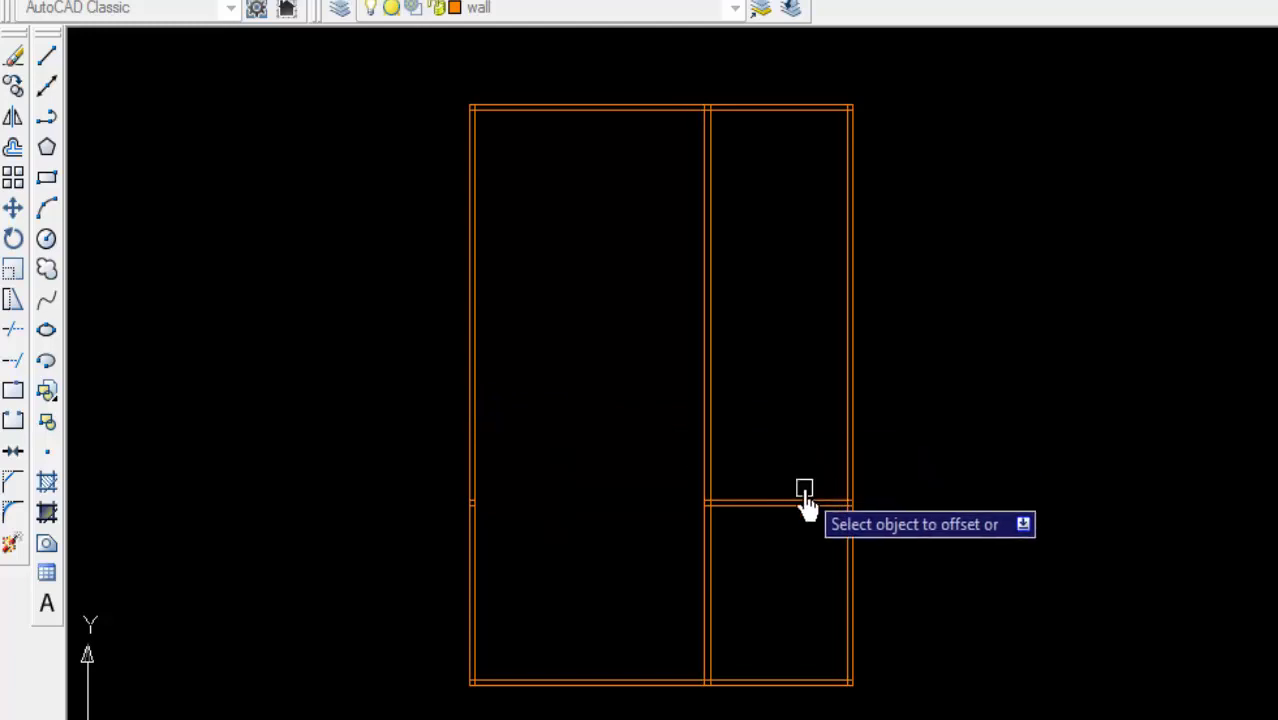
pyautogui.click(800, 497)
pyautogui.click(796, 364)
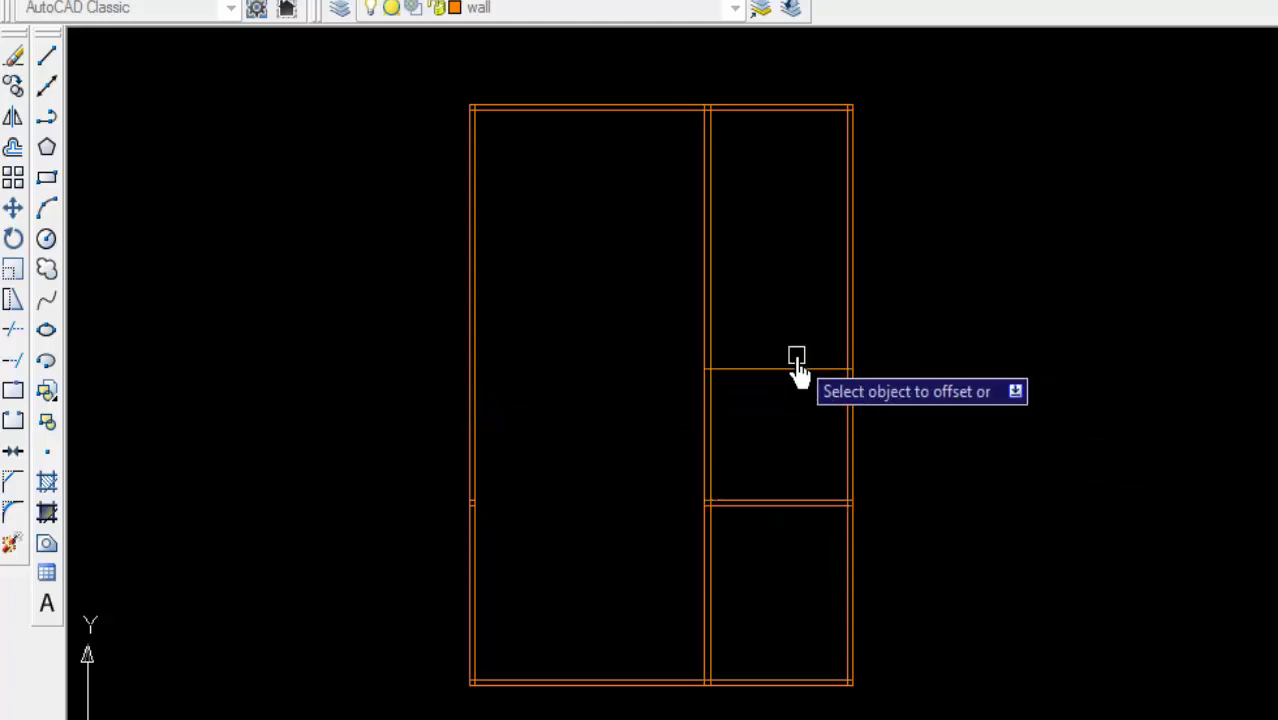
pyautogui.rightClick(790, 323)
pyautogui.click(810, 344)
pyautogui.rightClick(790, 330)
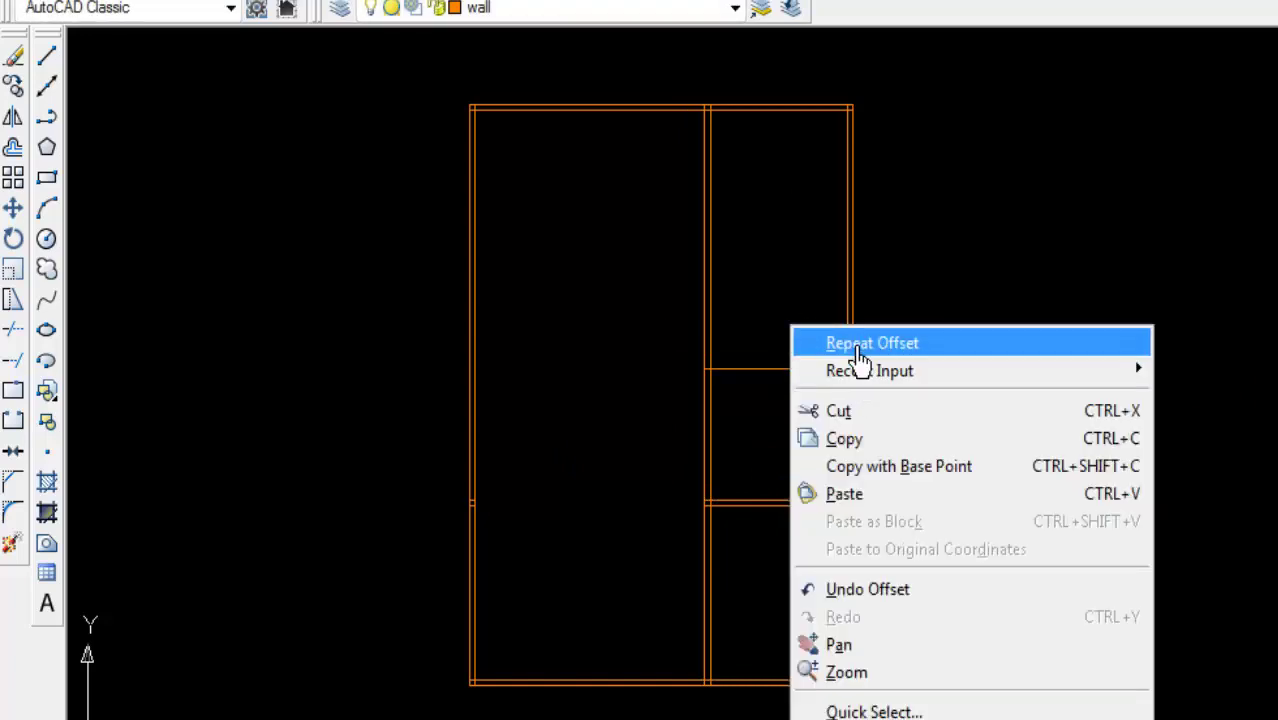
pyautogui.click(853, 347)
pyautogui.write('5')
pyautogui.press('Return')
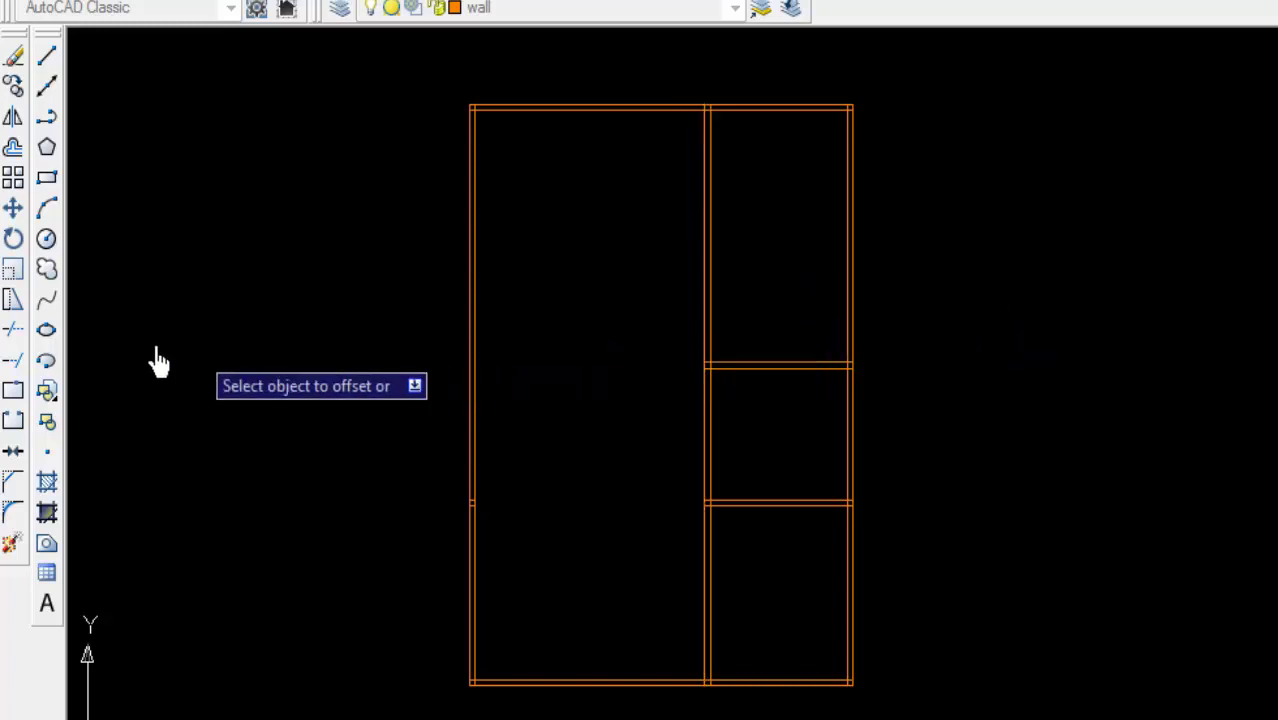
# Step: Trim away the upper part of the central vertical partition lines
pyautogui.click(12, 330)
pyautogui.press('Return')
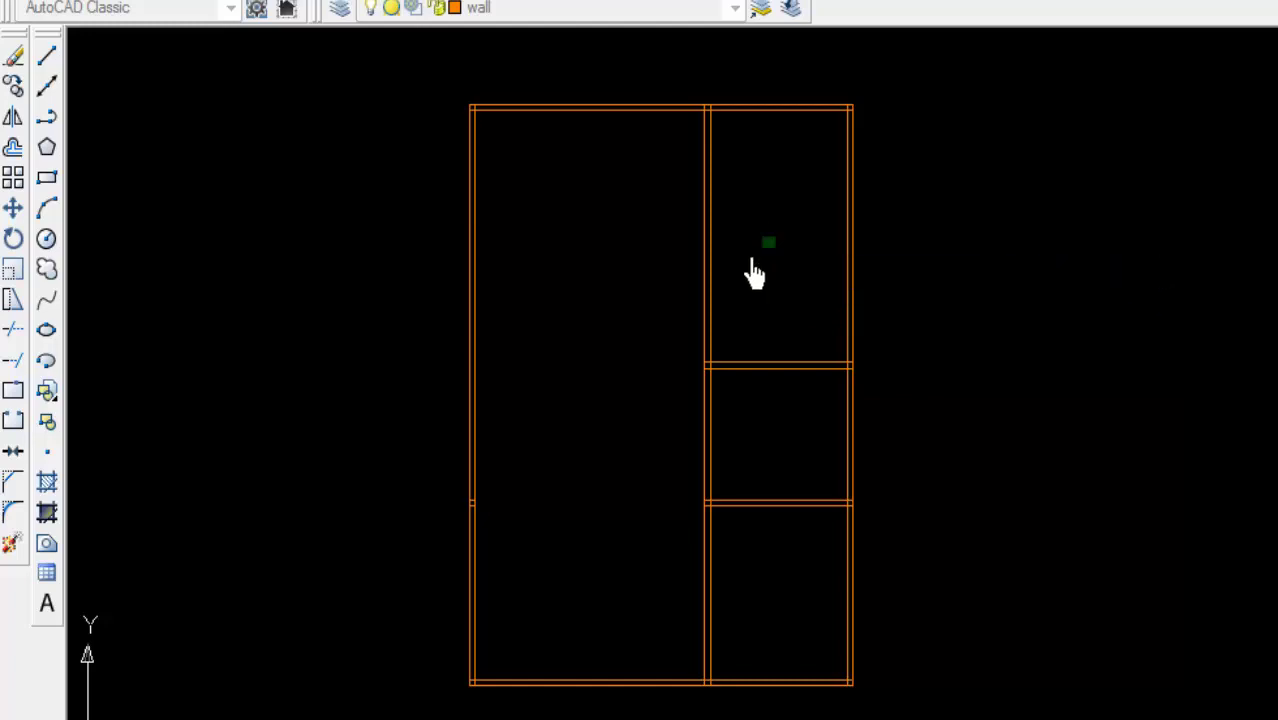
pyautogui.moveTo(754, 272); pyautogui.dragTo(642, 308)
pyautogui.rightClick(733, 410)
pyautogui.click(768, 428)
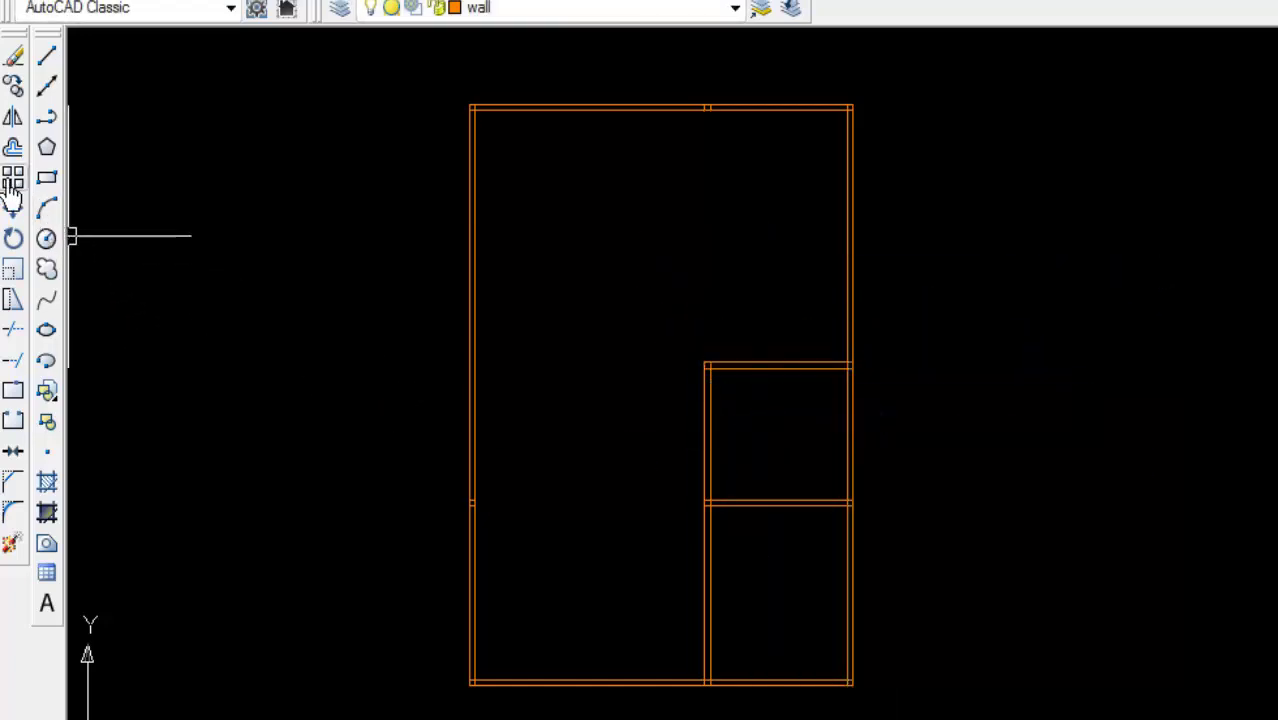
# Step: Offset the inner line of the right wall 7 feet to the left
pyautogui.click(12, 150)
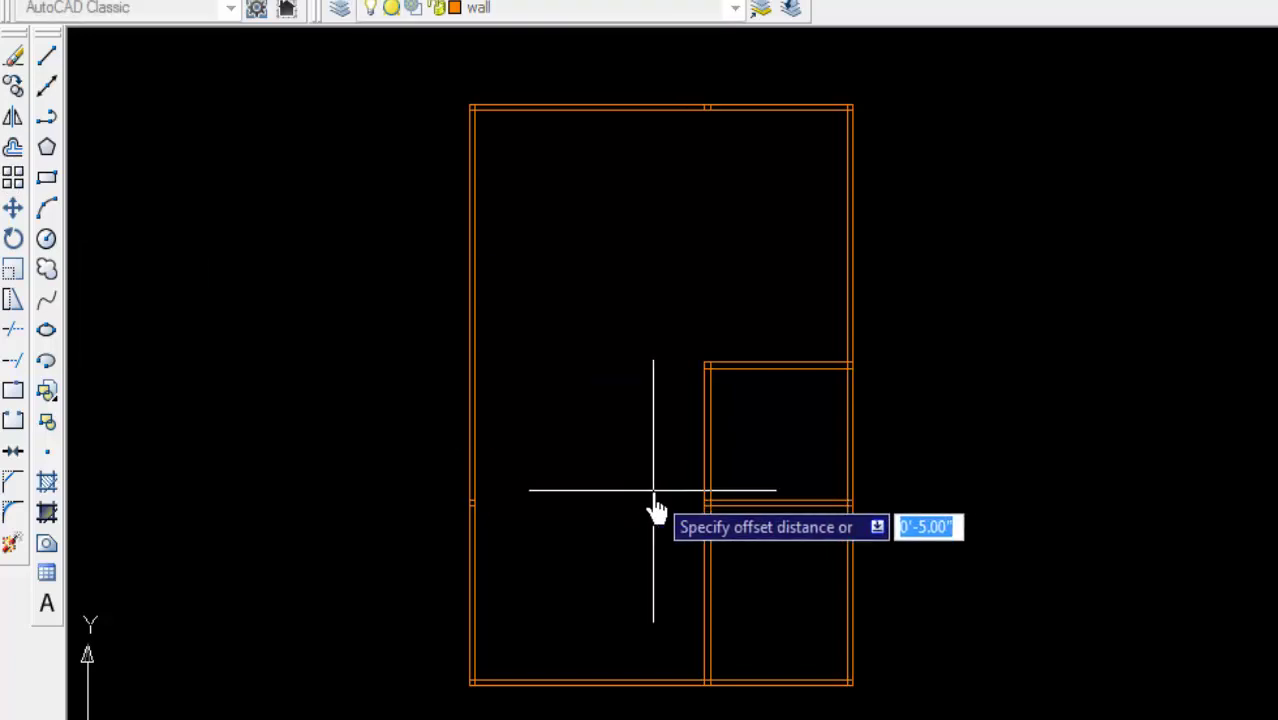
pyautogui.write('7')
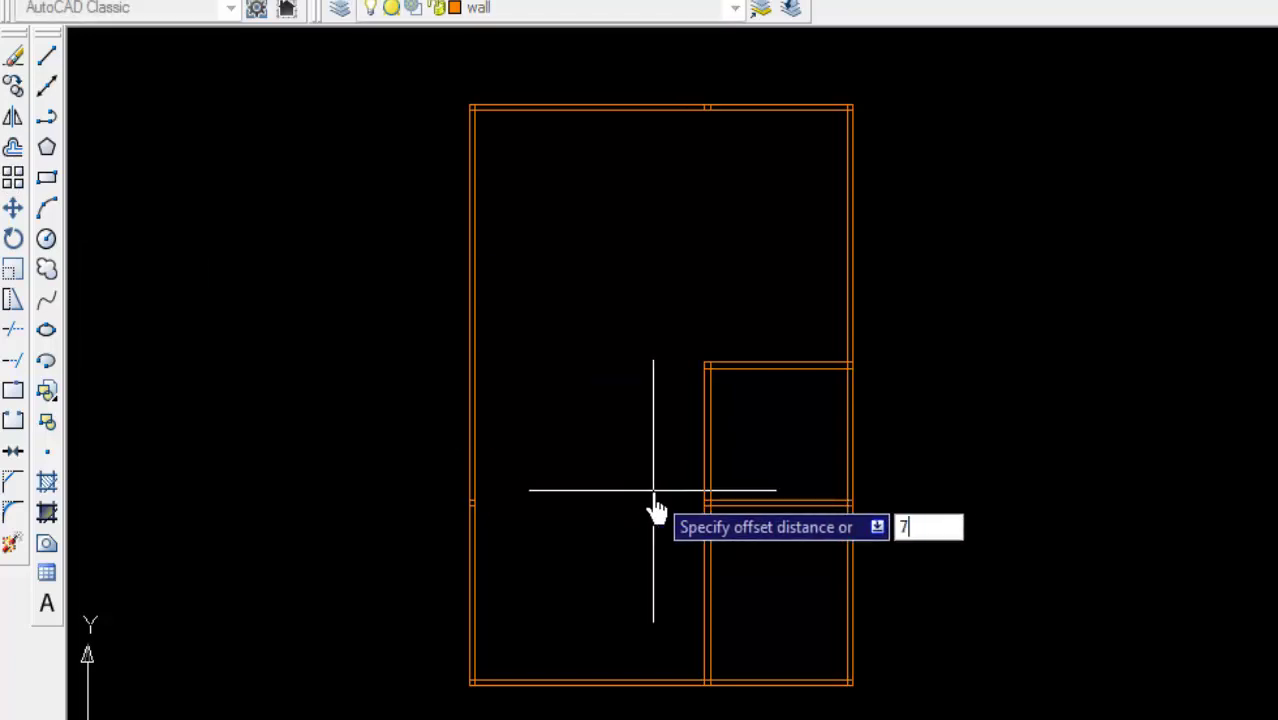
pyautogui.press('Return')
pyautogui.click(840, 443)
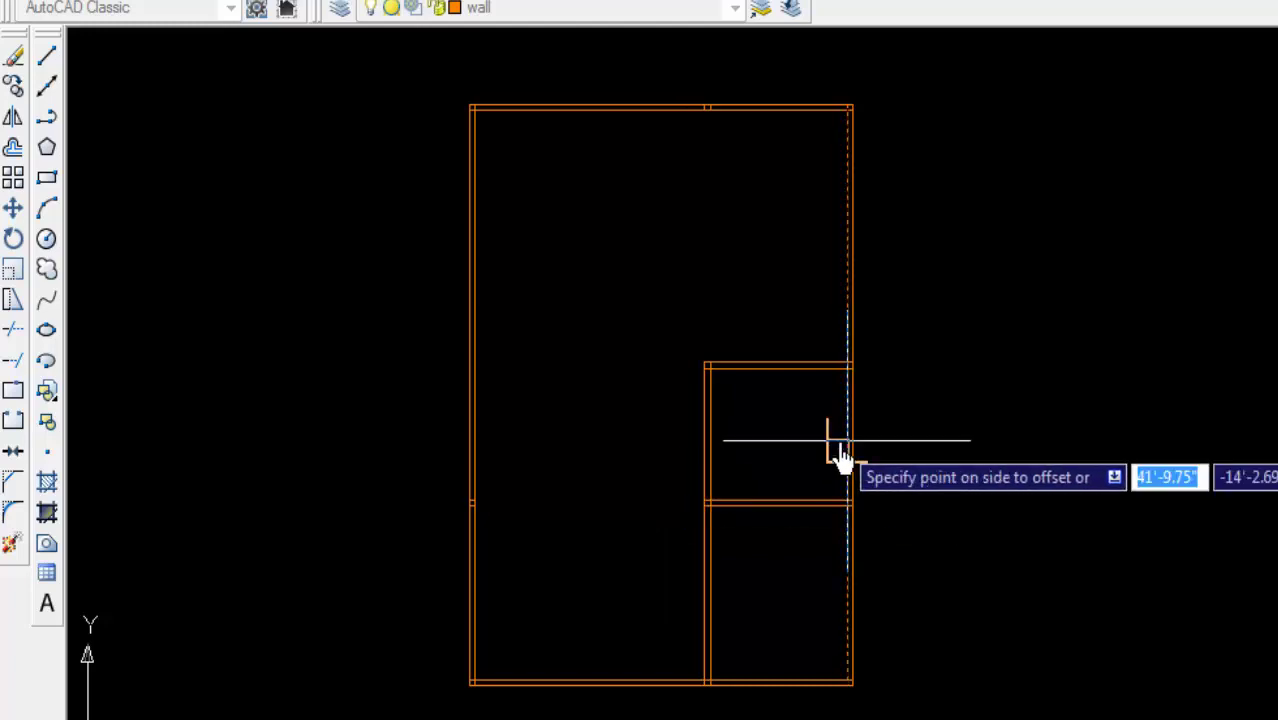
pyautogui.click(796, 428)
pyautogui.rightClick(788, 418)
pyautogui.click(816, 423)
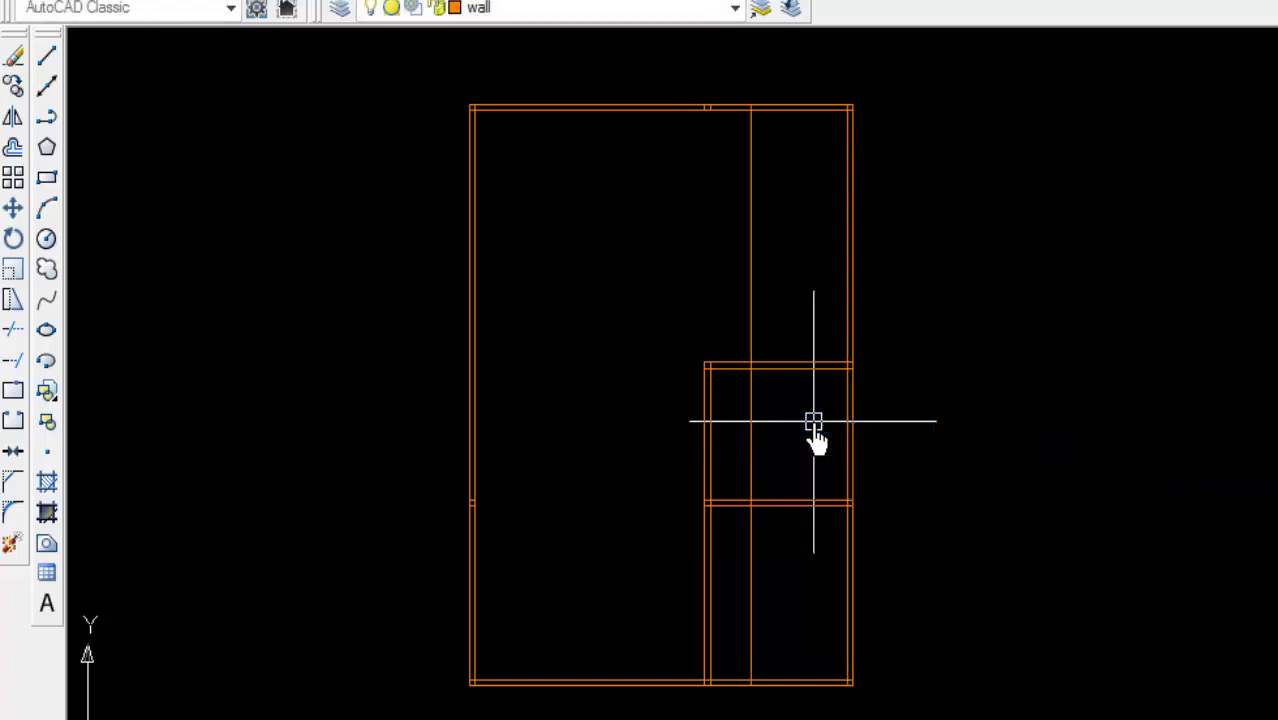
# Step: Offset that new line 4 inches left to form a double-line partition
pyautogui.write('o')
pyautogui.press('Return')
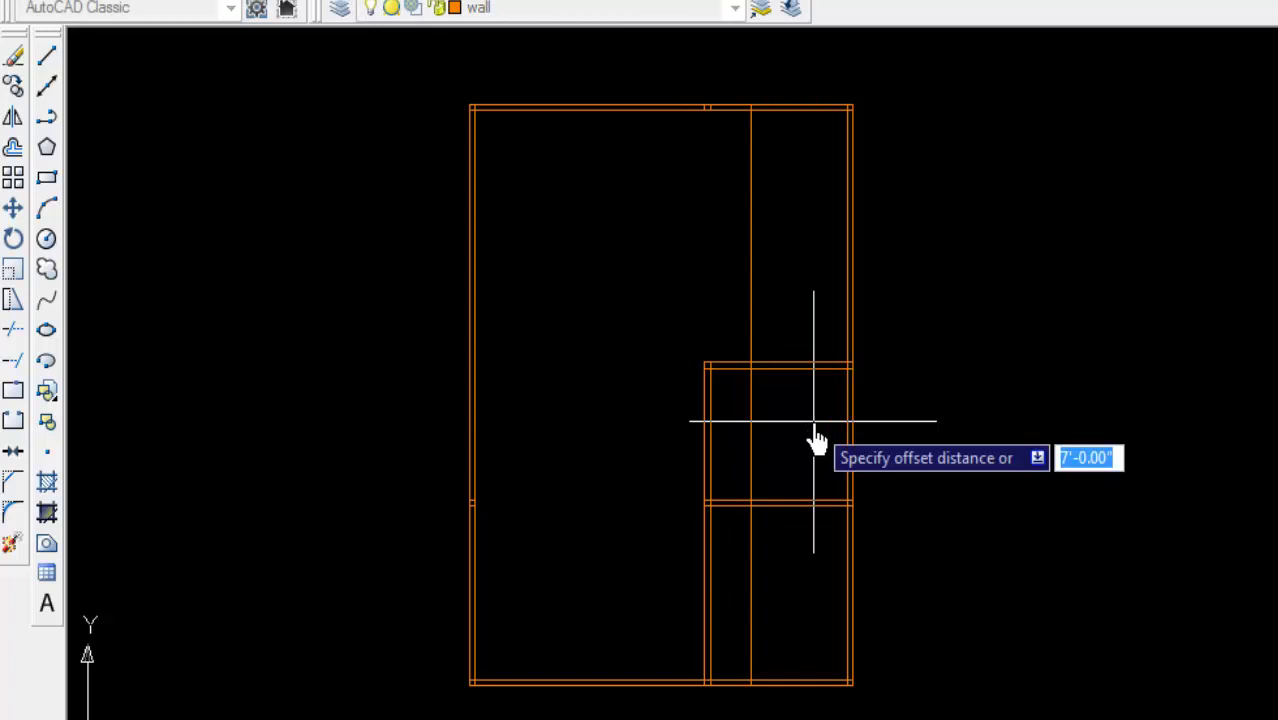
pyautogui.write('4')
pyautogui.press('Return')
pyautogui.click(752, 445)
pyautogui.click(720, 435)
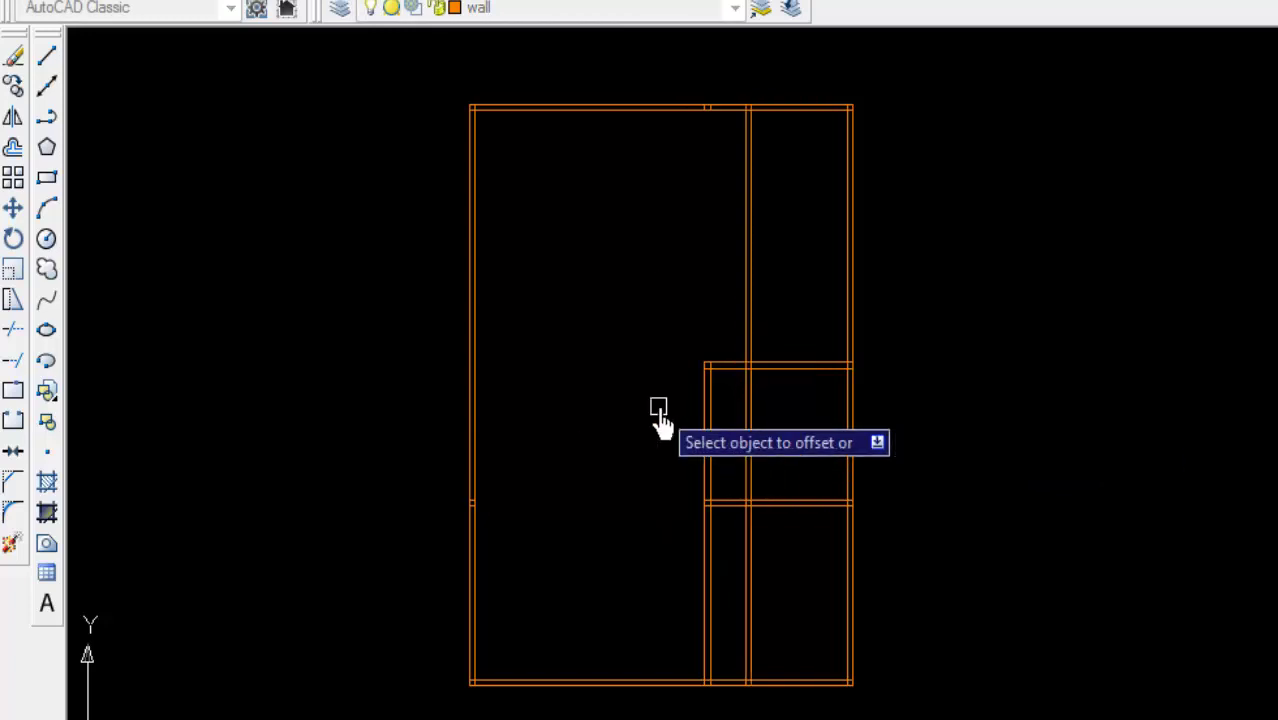
# Step: Trim the extra wall lines above, beside and below the small right room, plus leftover stubs
pyautogui.press('Return')
pyautogui.write('tr')
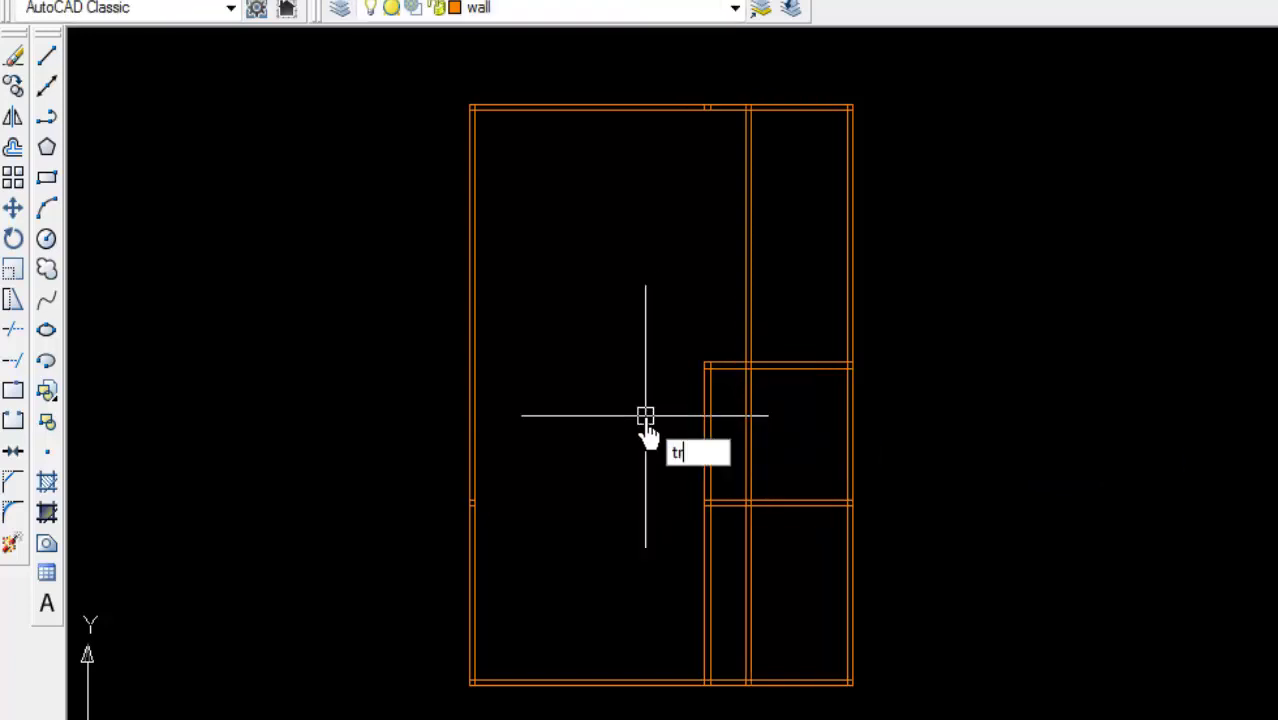
pyautogui.press('Return')
pyautogui.press('Return')
pyautogui.click(776, 280)
pyautogui.click(688, 316)
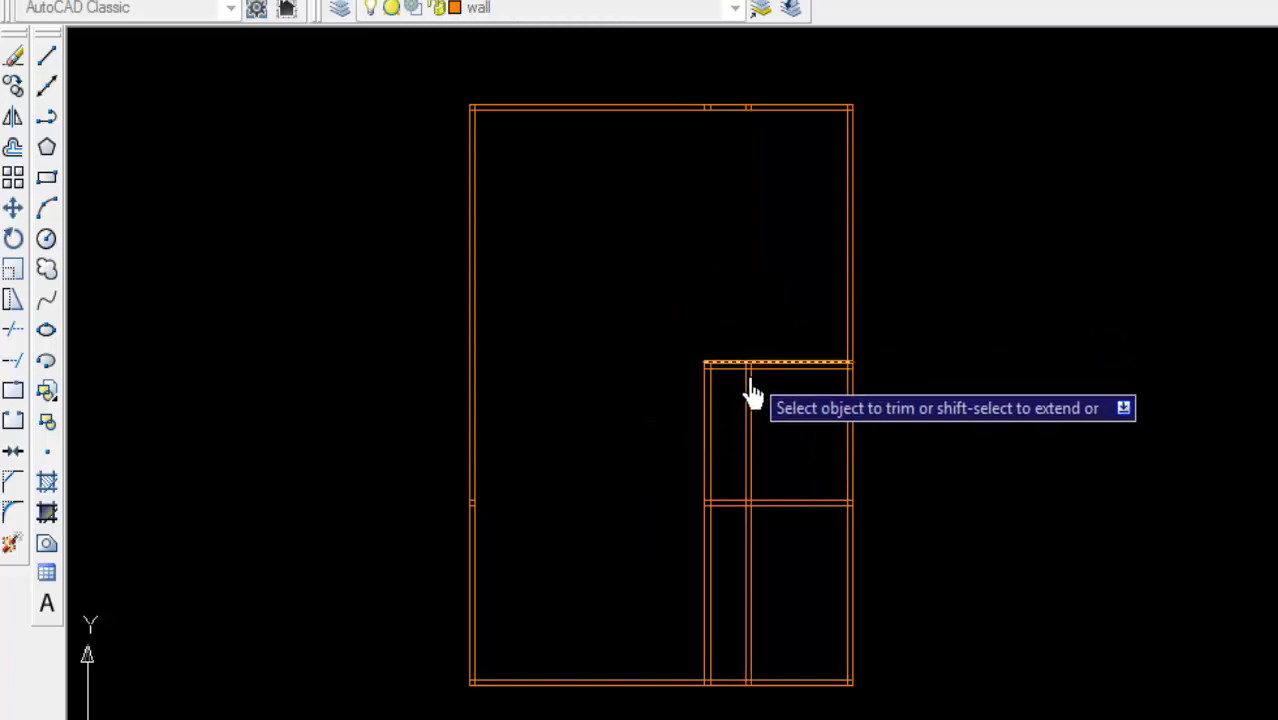
pyautogui.click(725, 368)
pyautogui.click(705, 430)
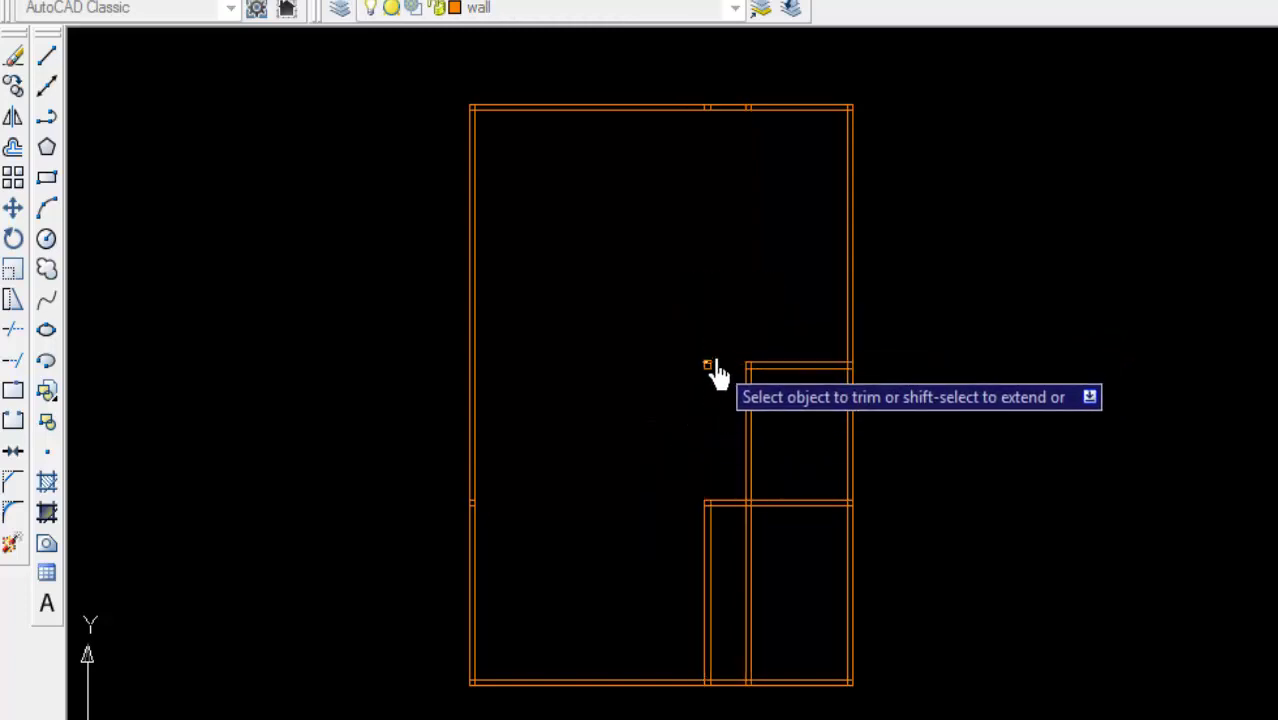
pyautogui.click(772, 540)
pyautogui.click(733, 590)
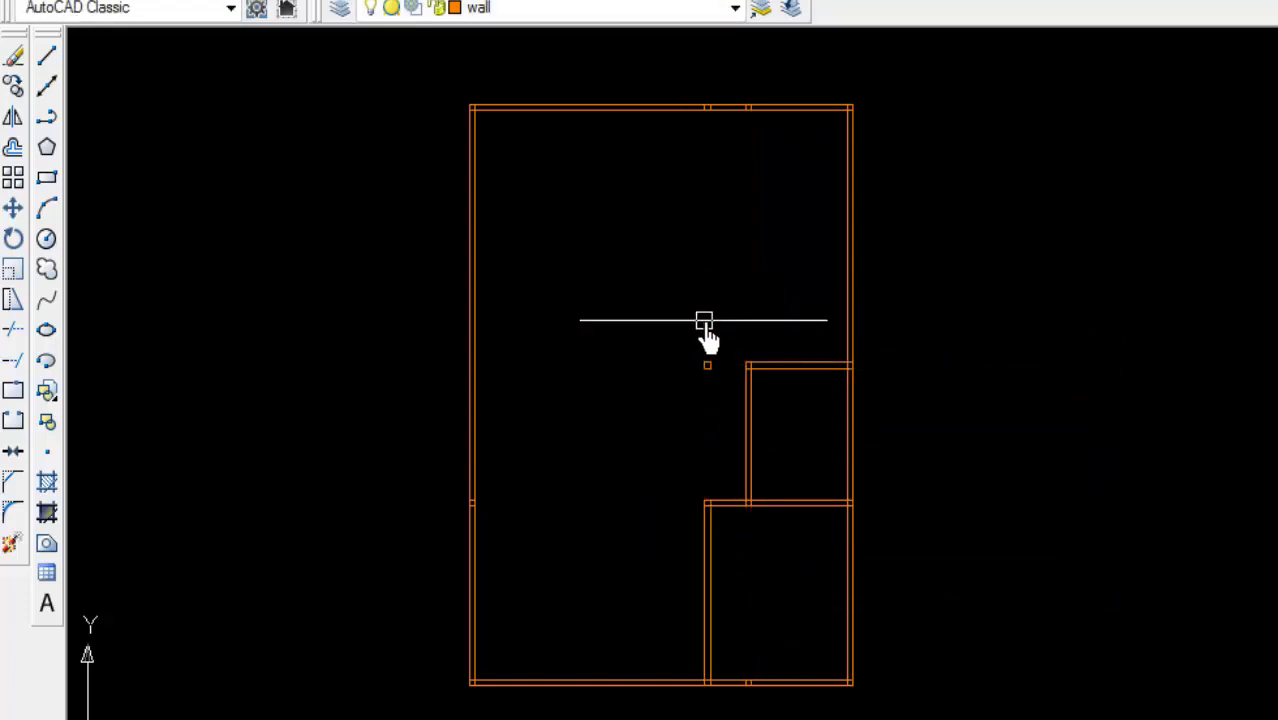
pyautogui.click(705, 321)
pyautogui.click(681, 402)
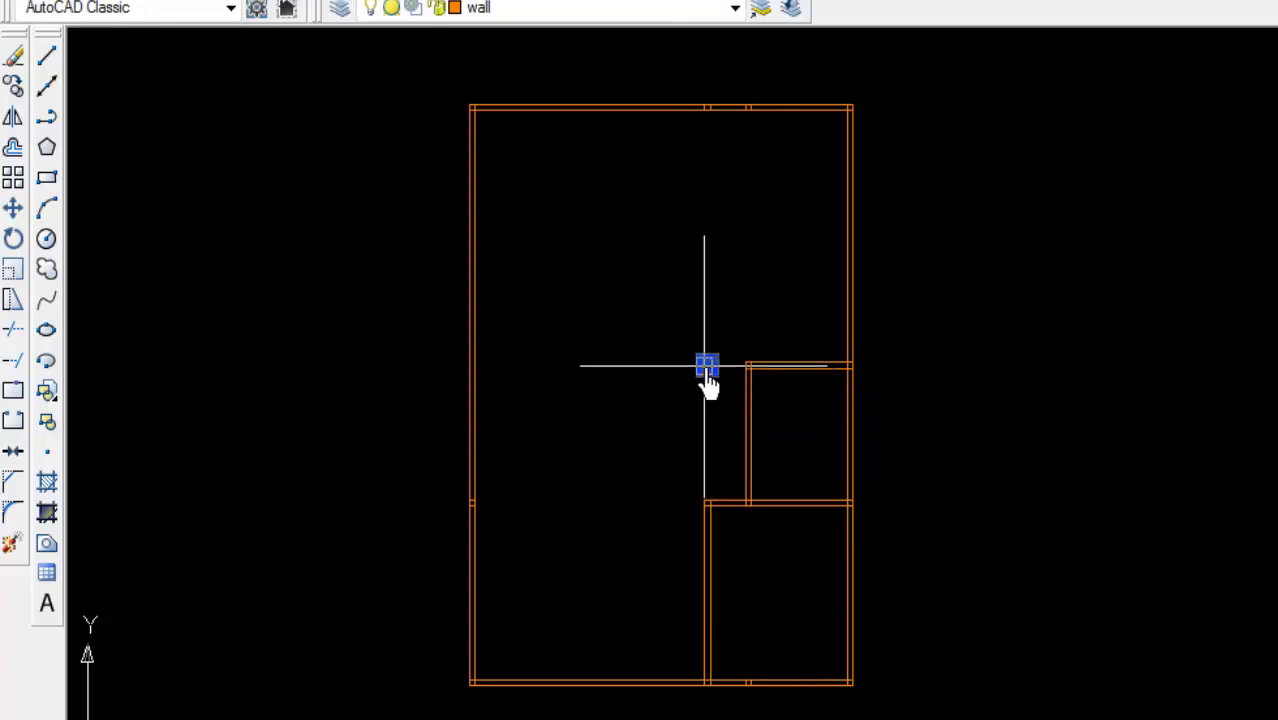
pyautogui.click(706, 365)
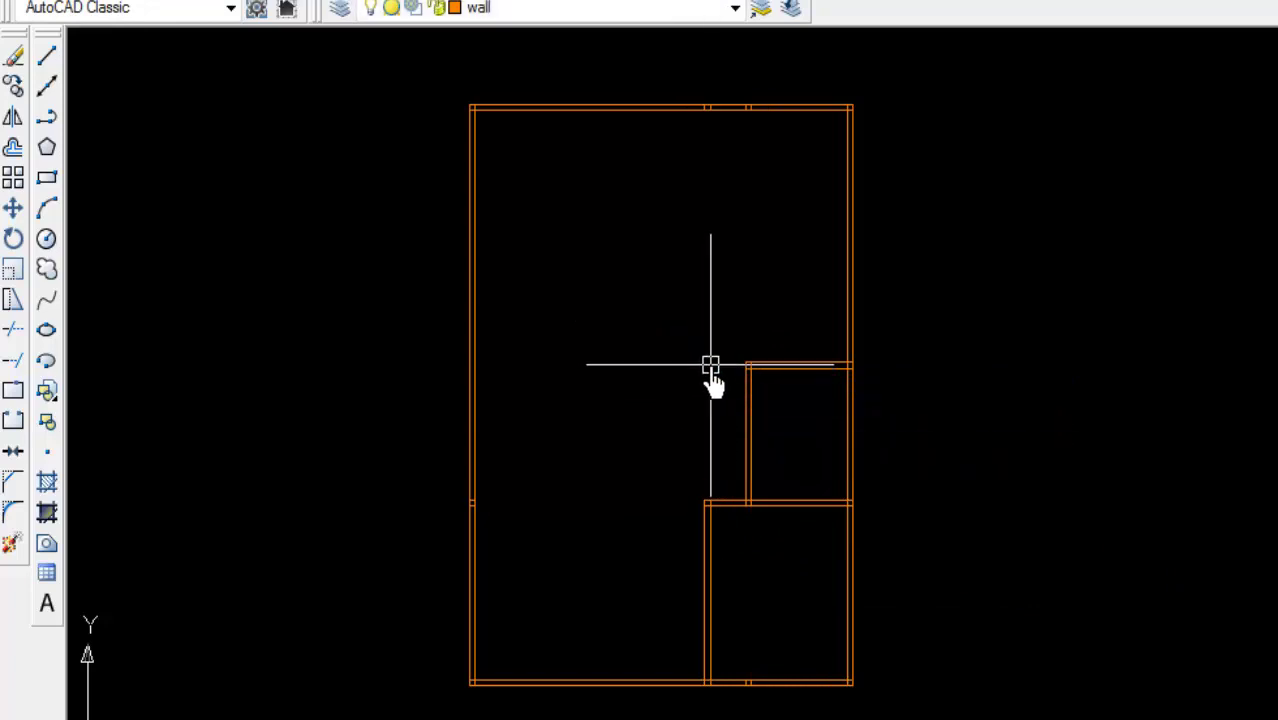
# Step: Offset the small room's top wall line 4 feet upward
pyautogui.write('o')
pyautogui.press('Return')
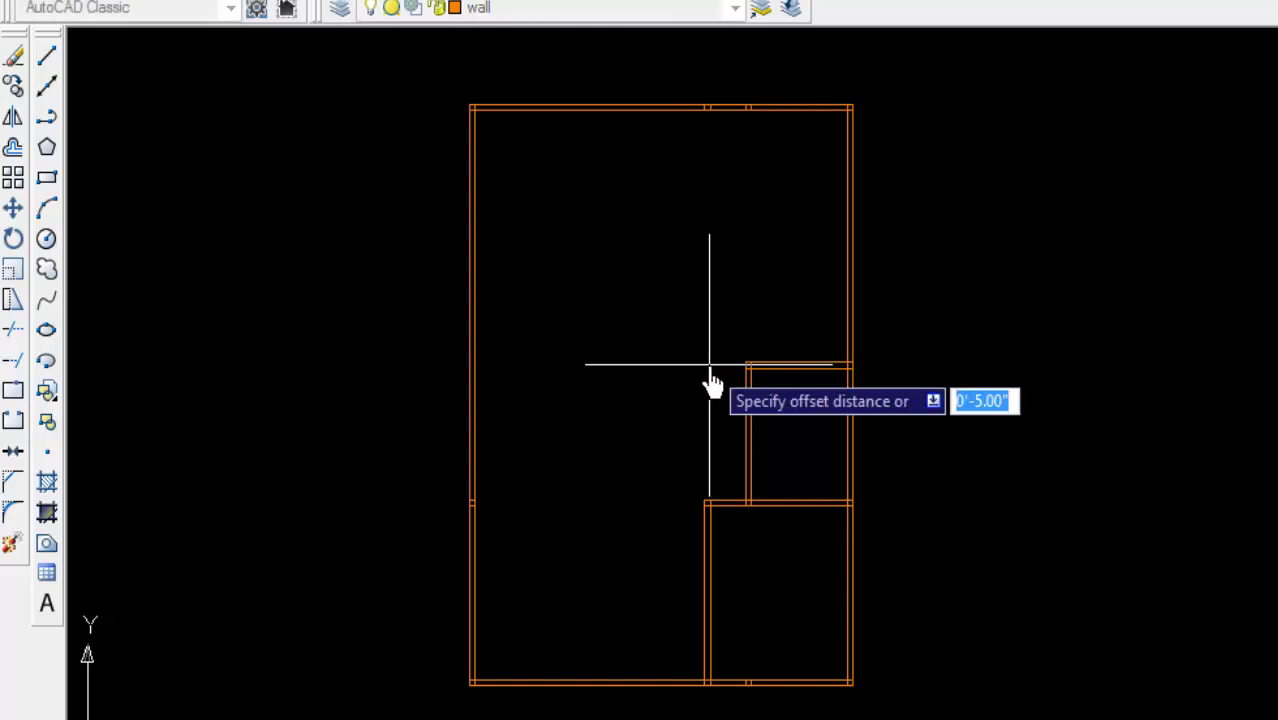
pyautogui.write('4')
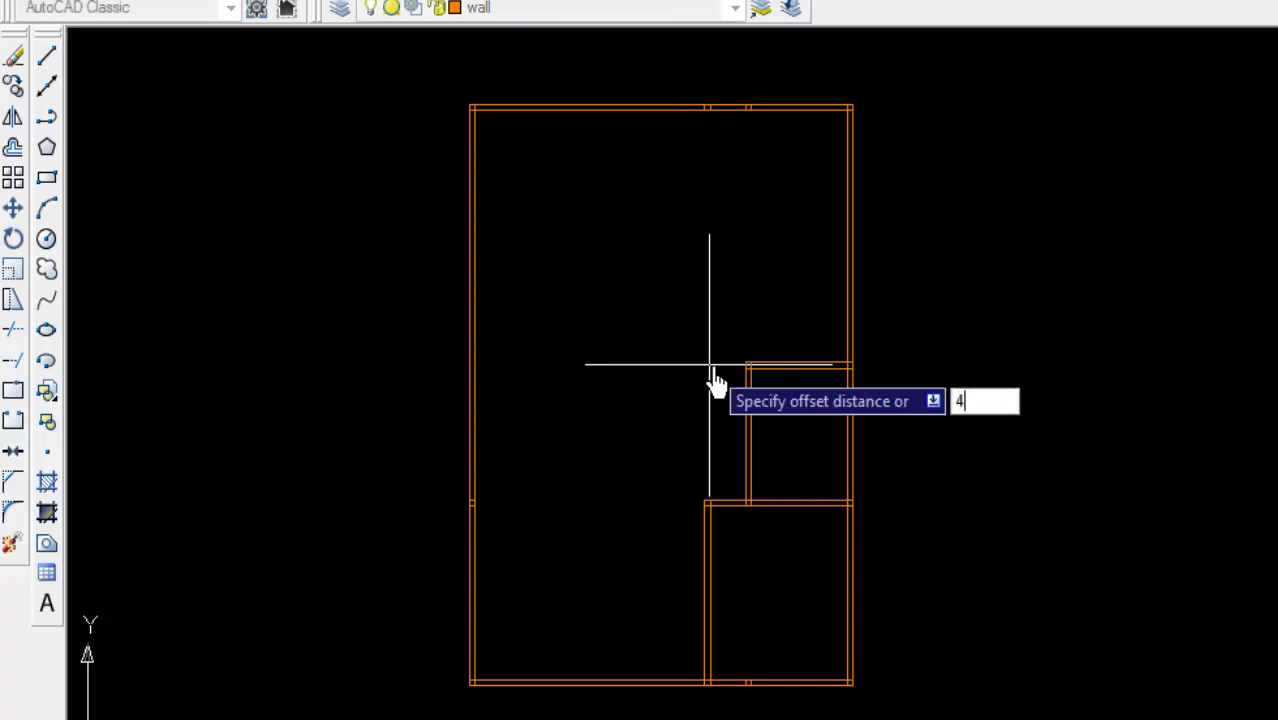
pyautogui.press('Return')
pyautogui.click(821, 364)
pyautogui.click(805, 330)
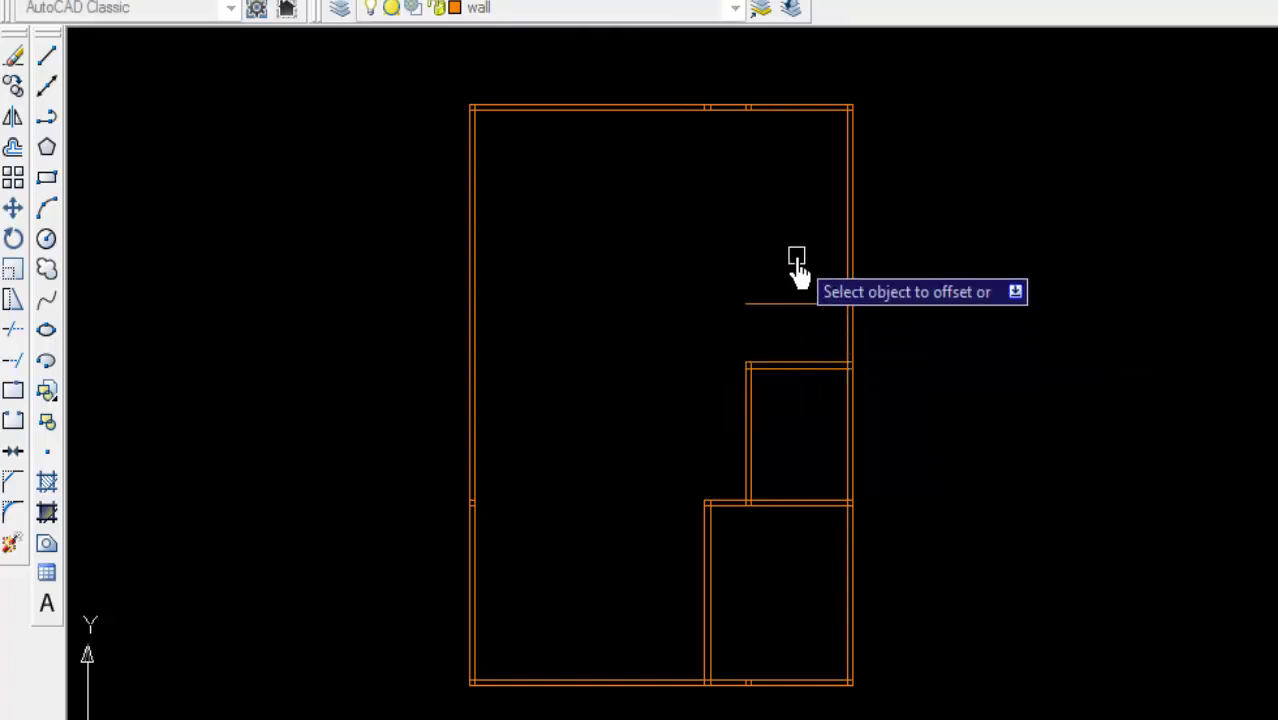
pyautogui.rightClick(805, 262)
pyautogui.click(822, 274)
# Step: Offset the new partition line 5 inches up to make it a double line
pyautogui.press('Return')
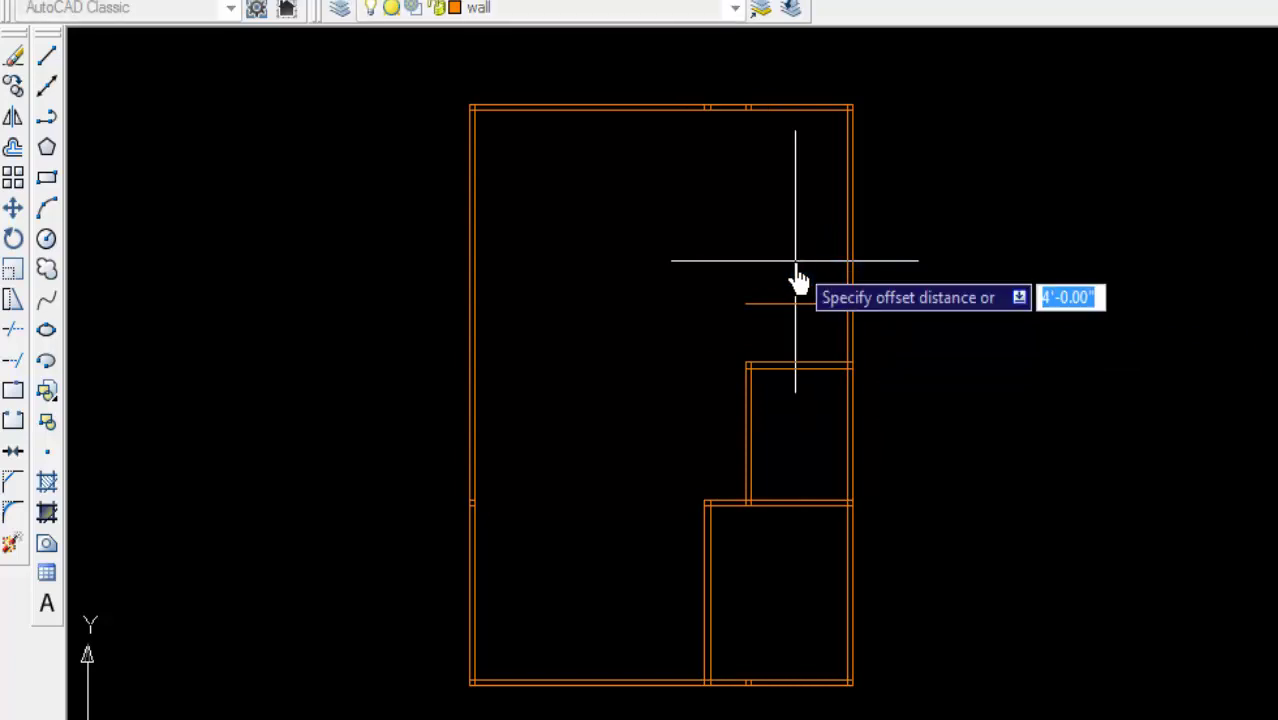
pyautogui.write('5')
pyautogui.press('Return')
pyautogui.click(795, 303)
pyautogui.click(797, 272)
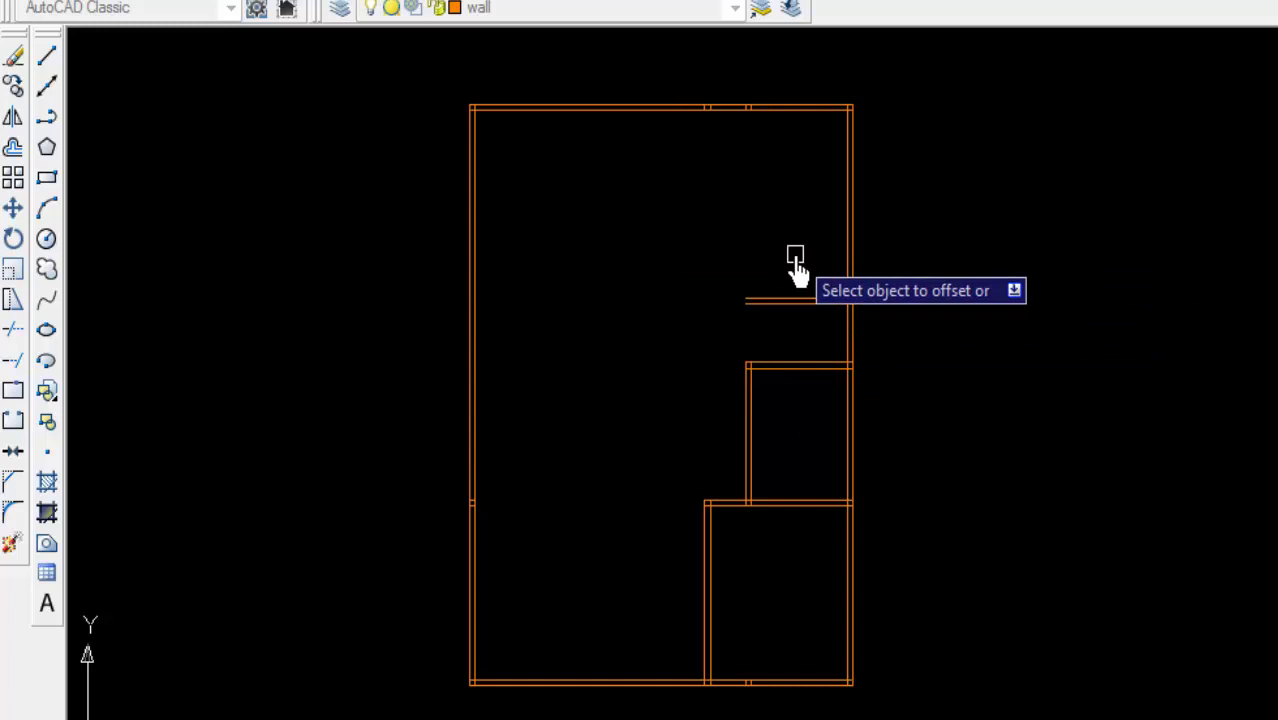
pyautogui.press('Return')
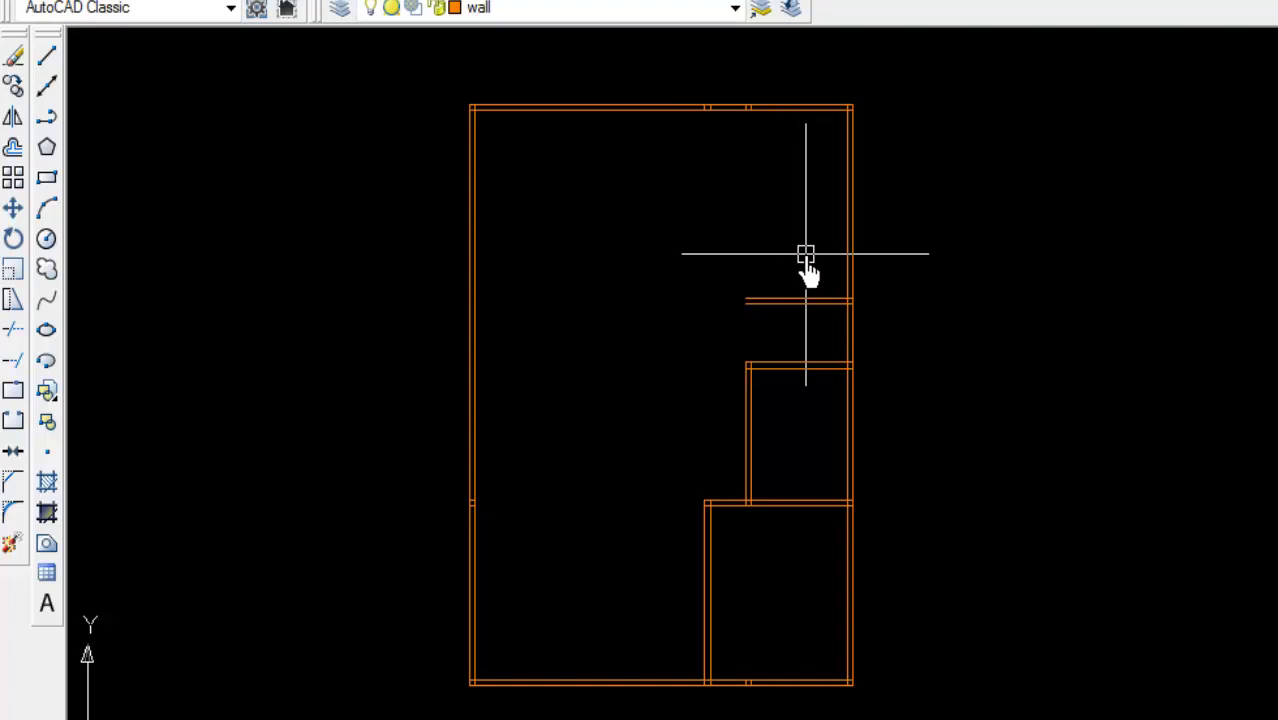
# Step: Offset the right outer wall line 10 feet inward
pyautogui.write('o')
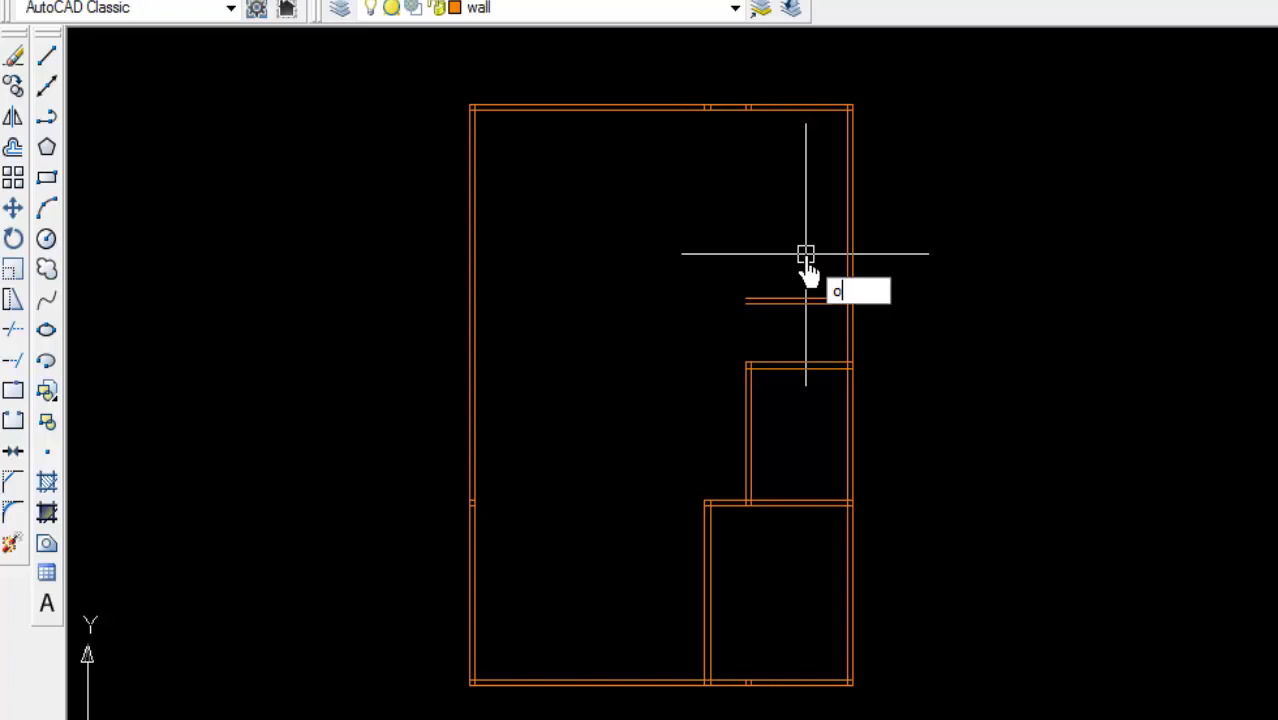
pyautogui.press('Return')
pyautogui.write('10')
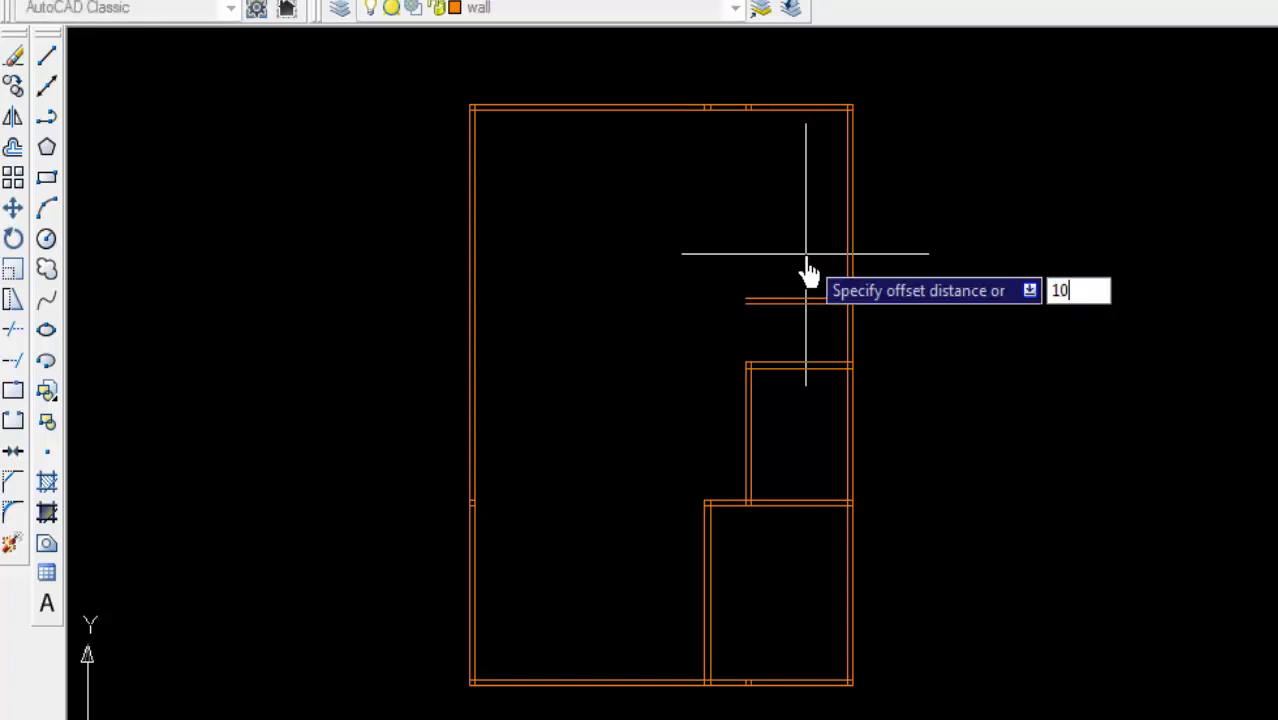
pyautogui.write("'")
pyautogui.press('Return')
pyautogui.click(848, 255)
pyautogui.click(648, 252)
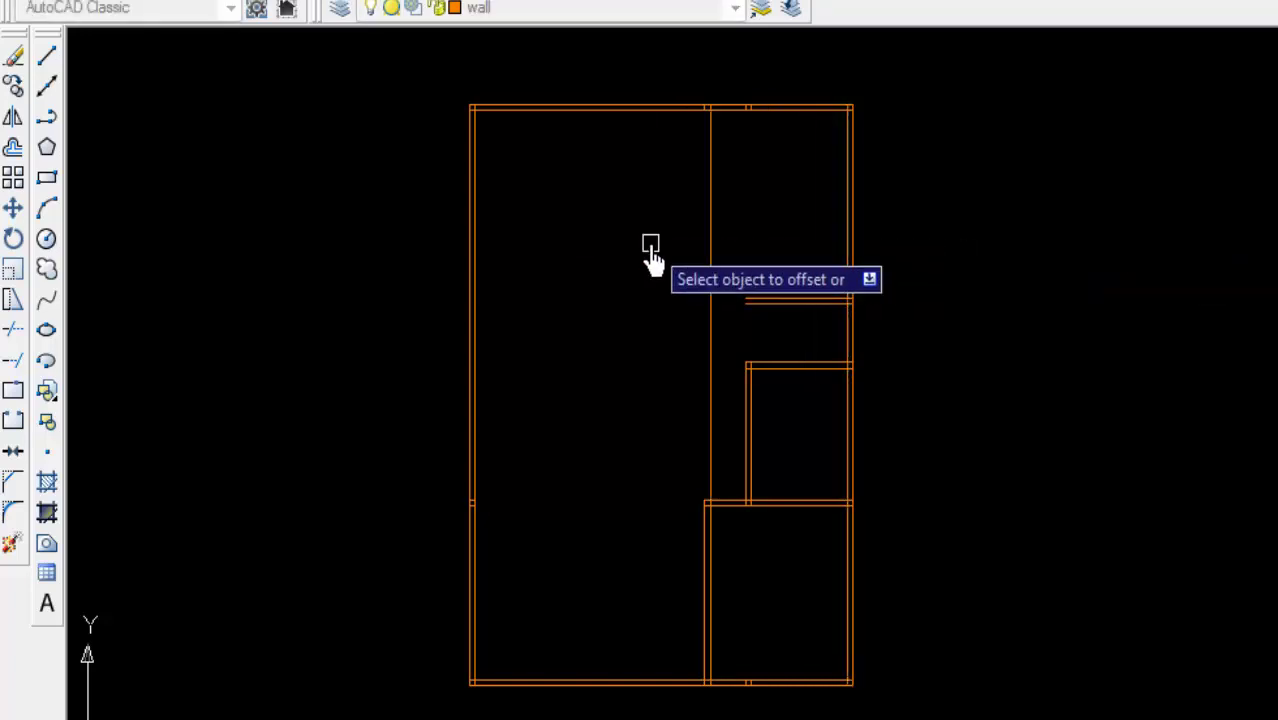
pyautogui.press('Return')
# Step: Offset the new vertical wall line 5 inches to give it thickness
pyautogui.press('Return')
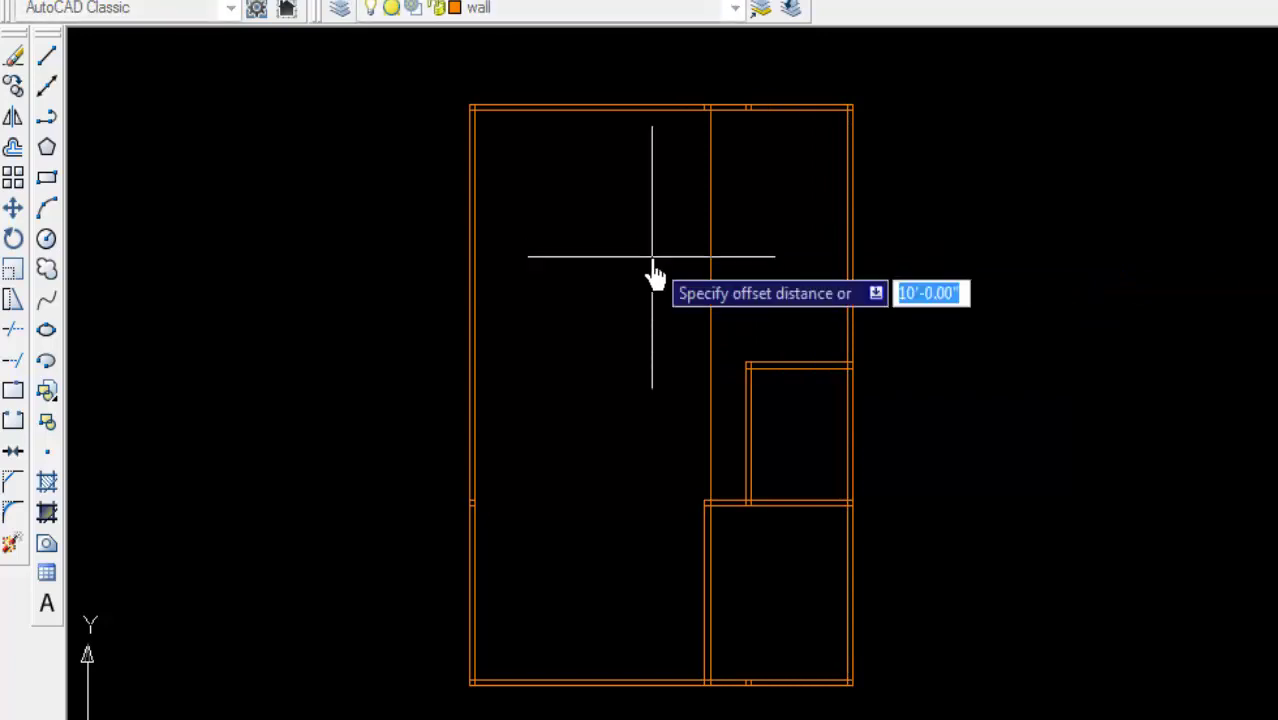
pyautogui.write('5')
pyautogui.press('Return')
pyautogui.click(710, 288)
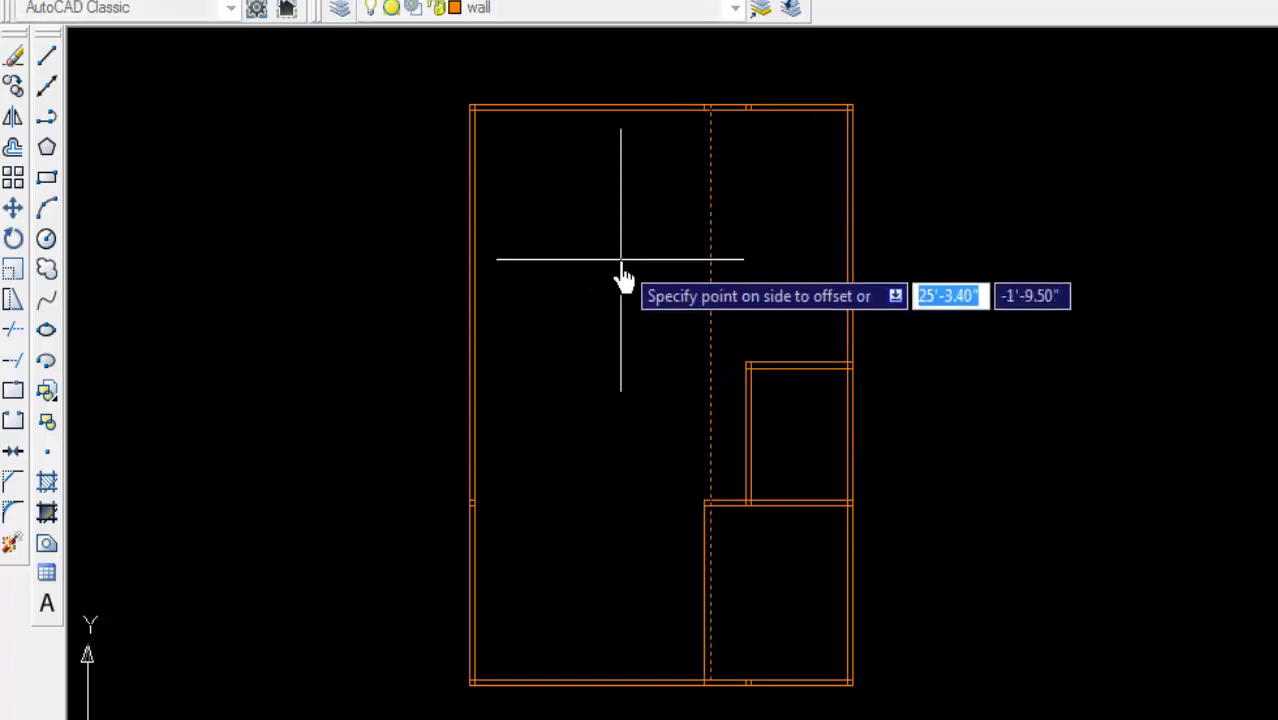
pyautogui.click(650, 275)
pyautogui.click(470, 322)
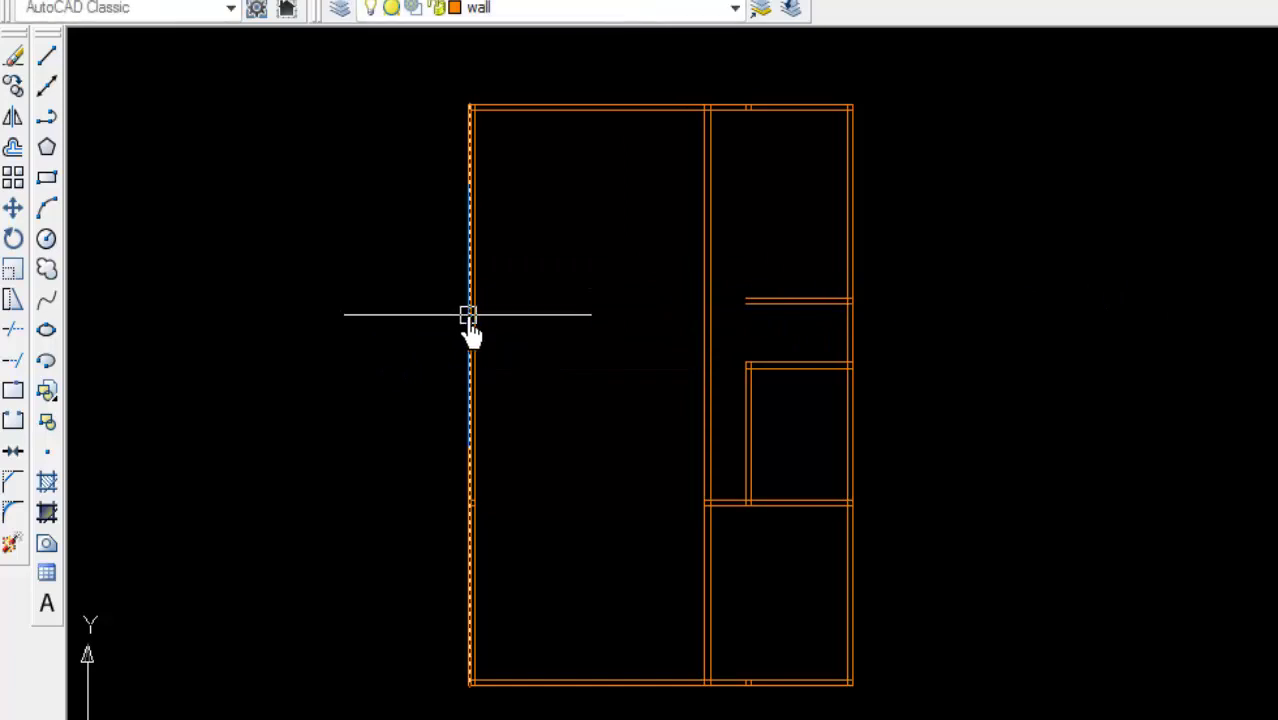
# Step: Extend both new horizontal partition lines to the 10-foot vertical wall
pyautogui.write('ex')
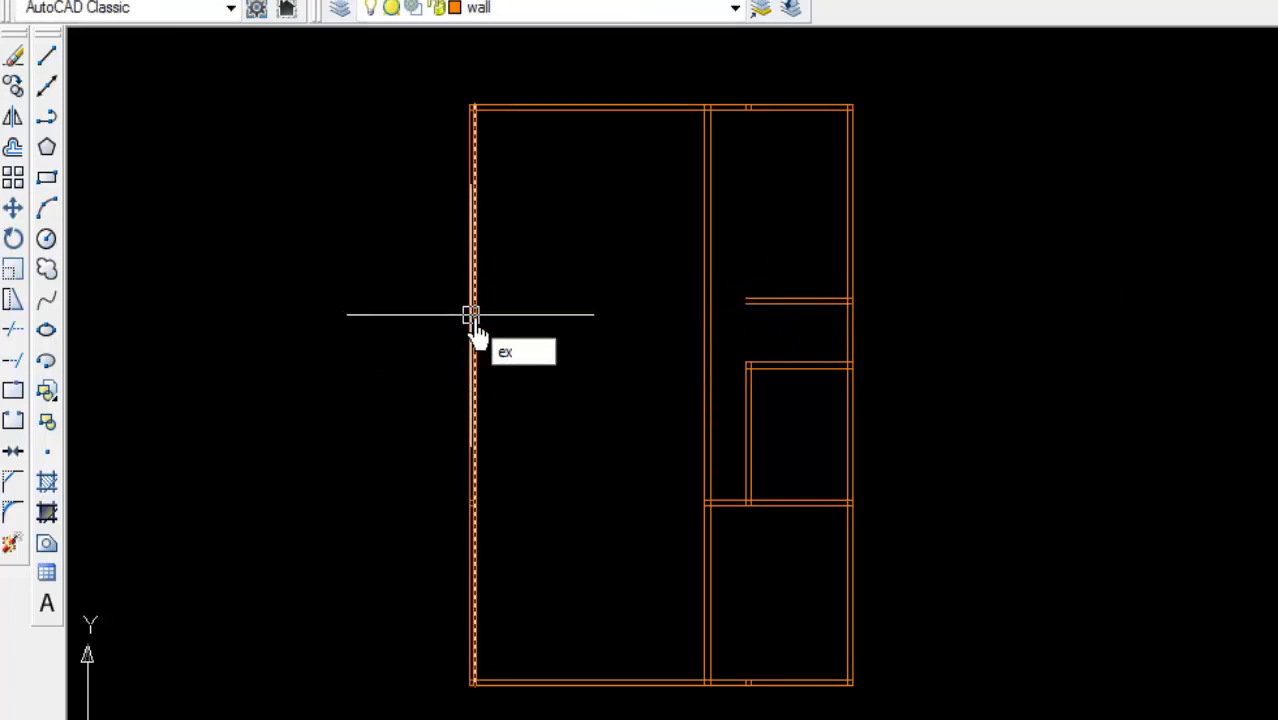
pyautogui.press('Return')
pyautogui.press('Return')
pyautogui.click(760, 302)
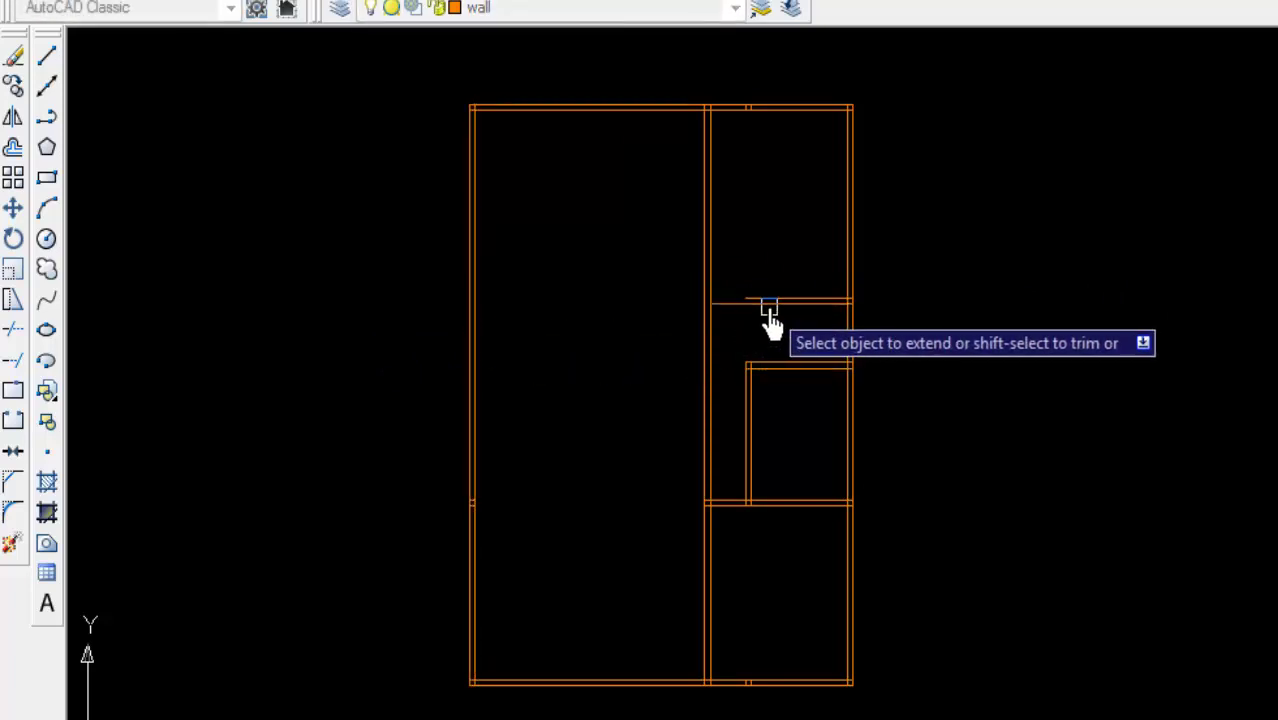
pyautogui.click(760, 300)
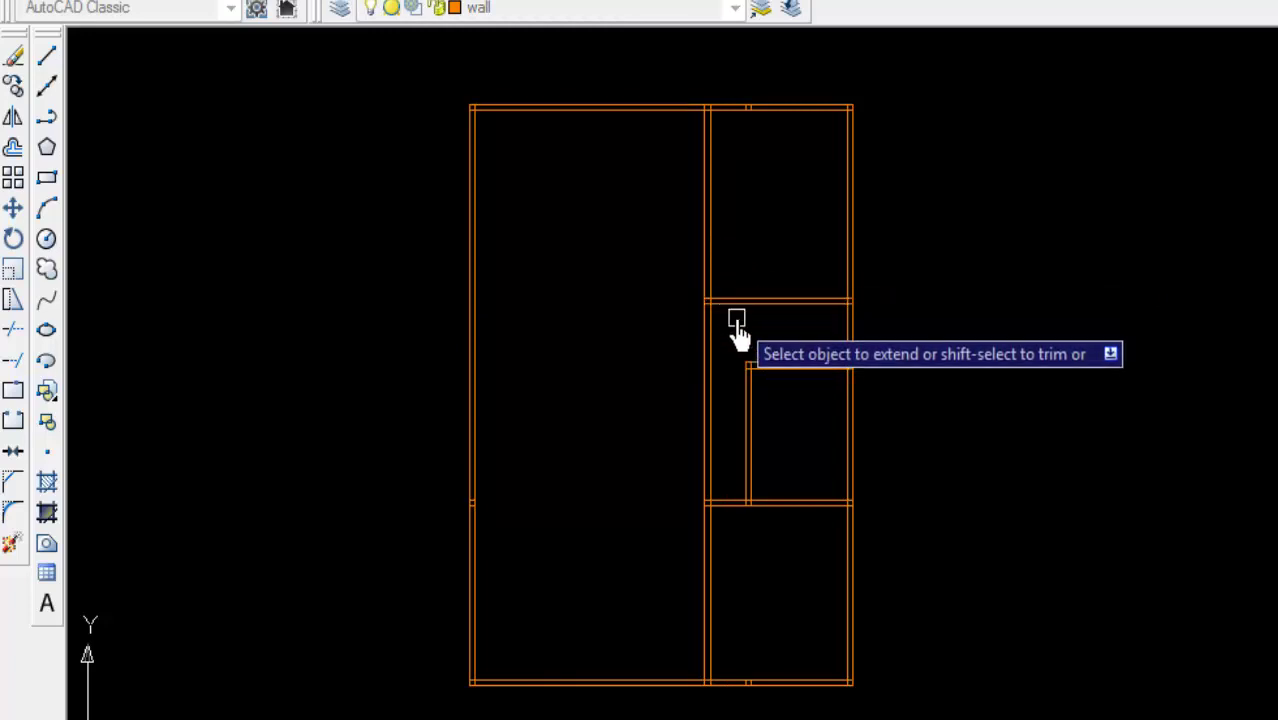
pyautogui.press('Return')
# Step: Trim the vertical wall lines between the upper and lower right rooms with a crossing window
pyautogui.write('tr')
pyautogui.press('Return')
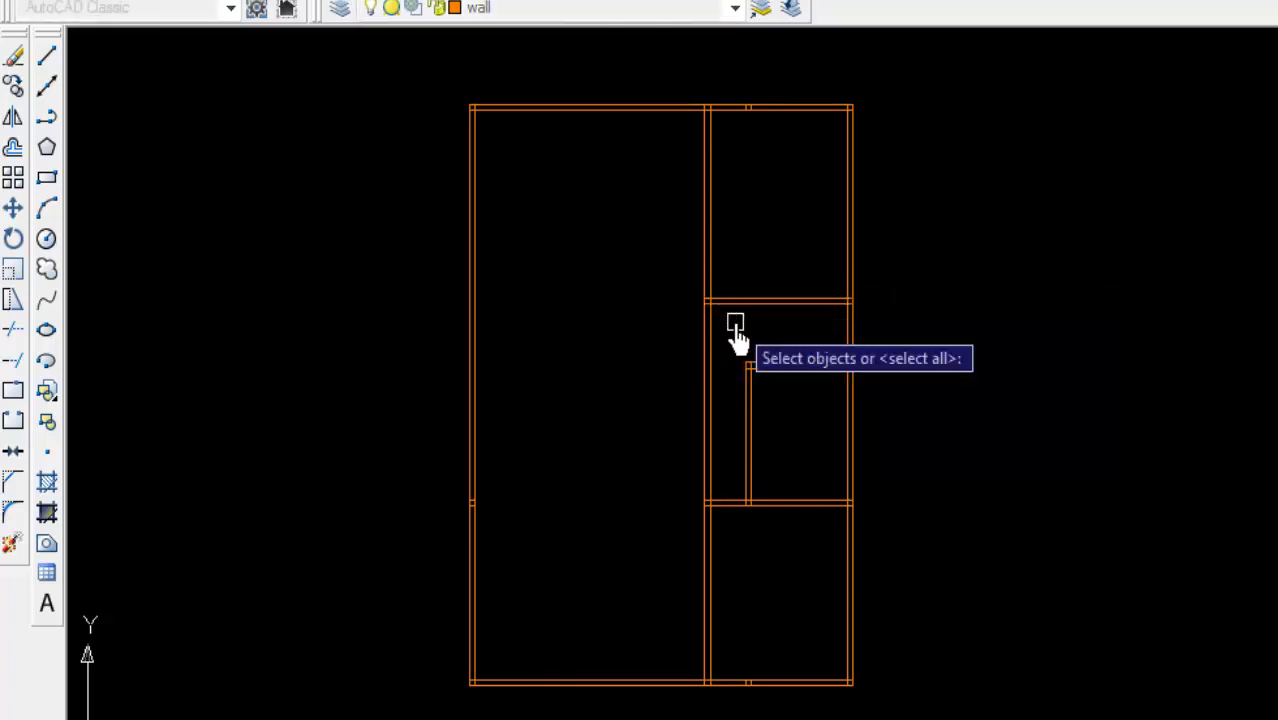
pyautogui.press('Return')
pyautogui.moveTo(730, 355); pyautogui.dragTo(676, 370)
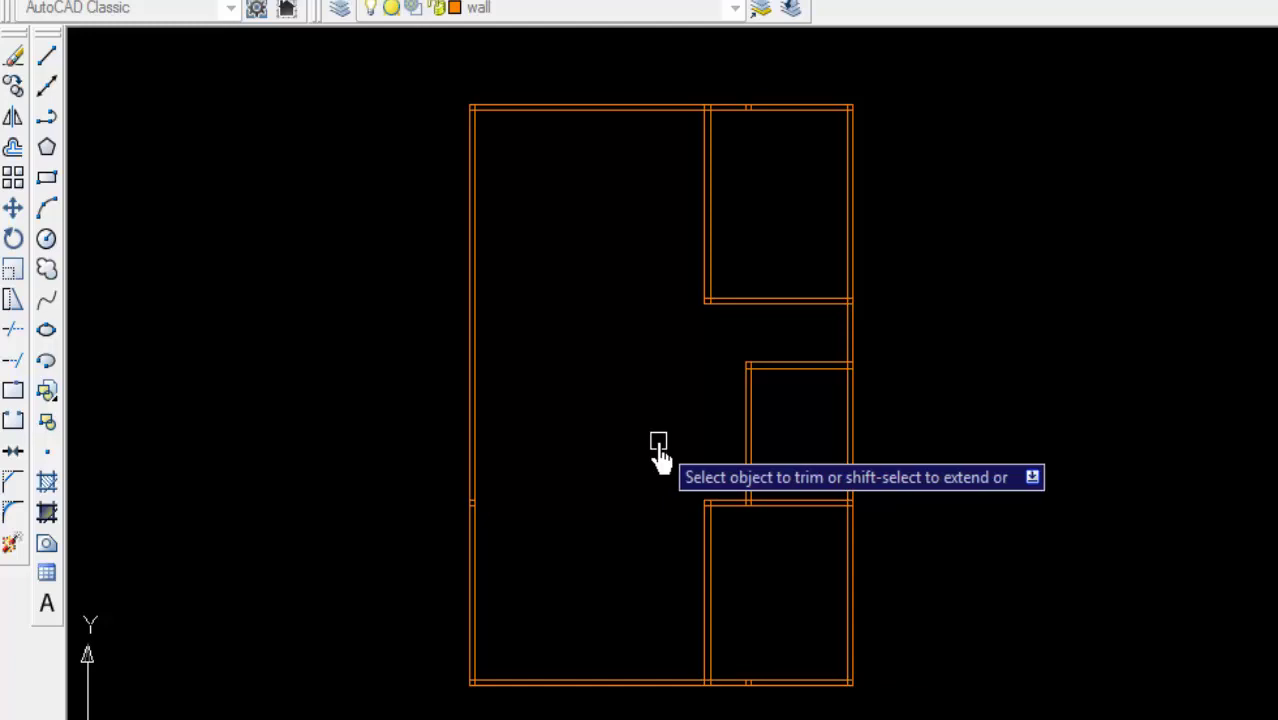
# Step: Offset a wall line 11 feet, then 5 inches, to create a double-line partition
pyautogui.press('Escape')
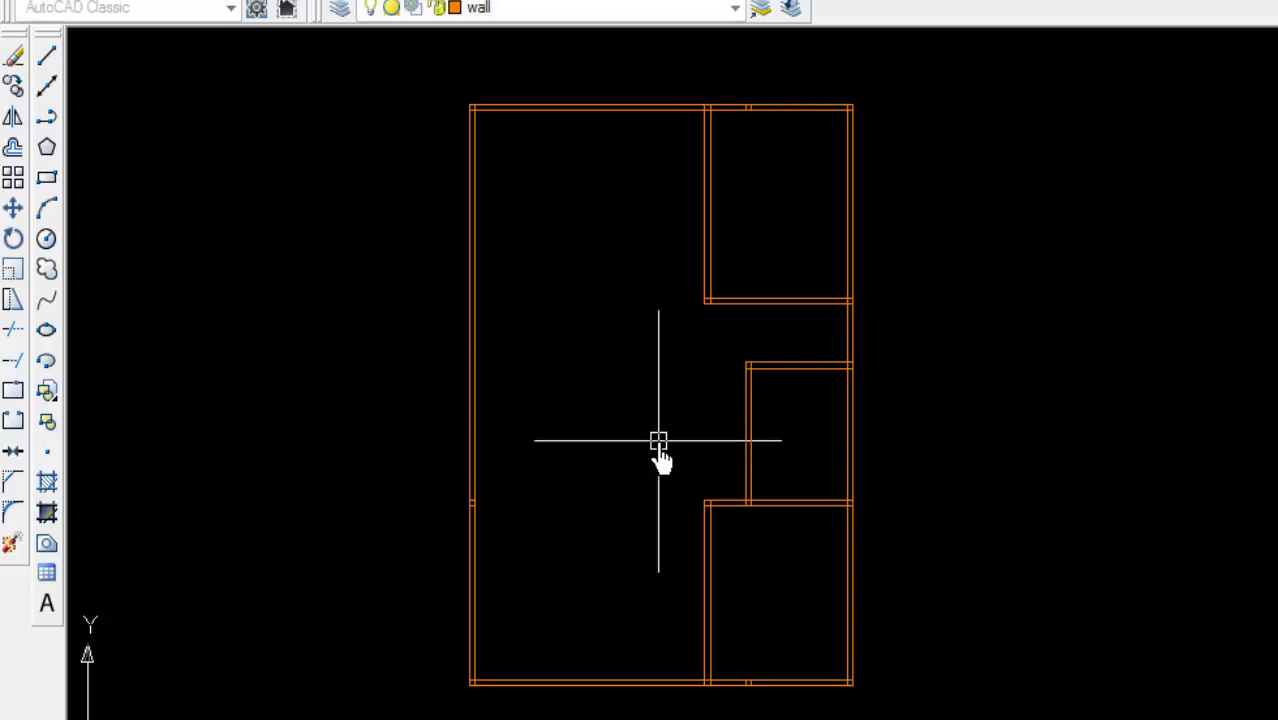
pyautogui.write('o')
pyautogui.press('Return')
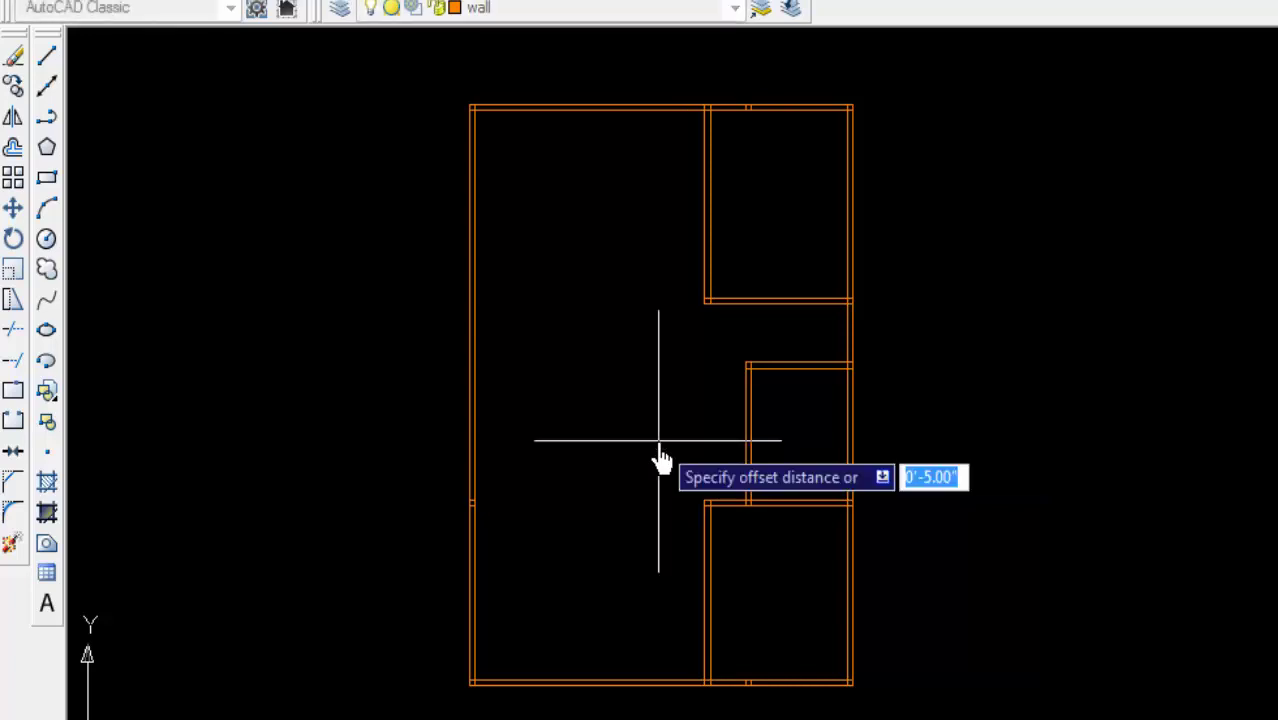
pyautogui.write('11')
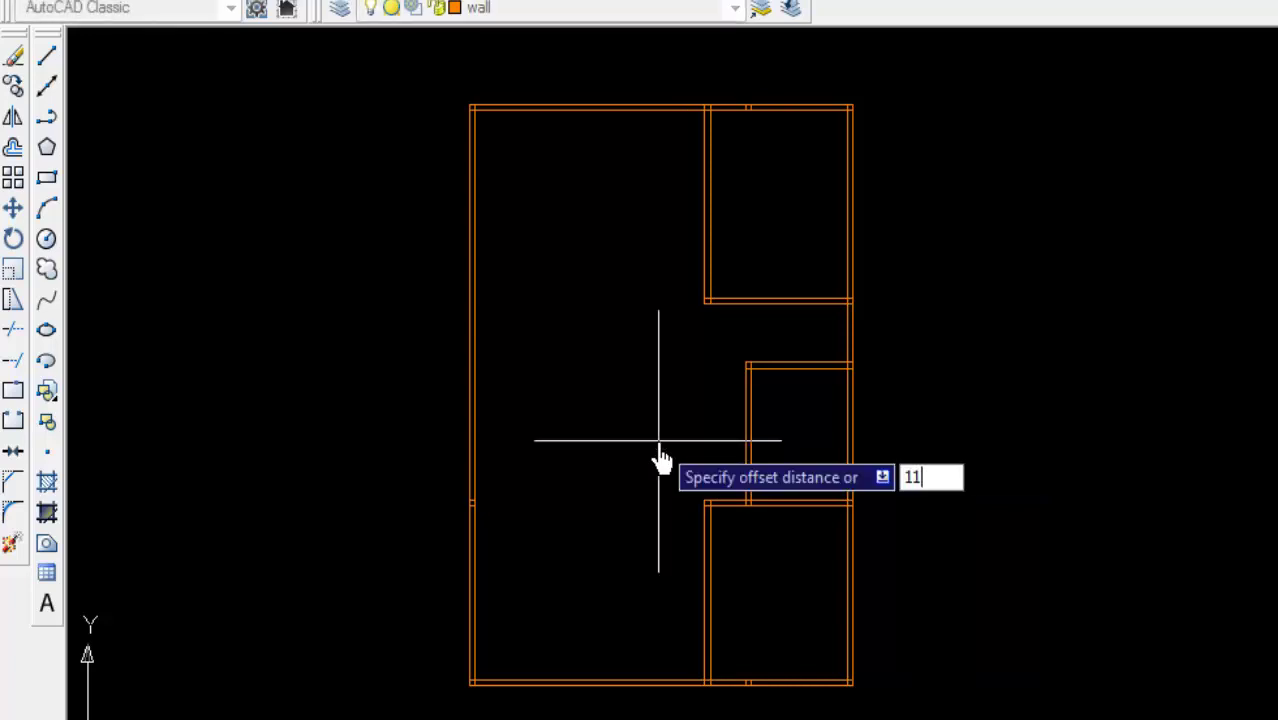
pyautogui.press('Return')
pyautogui.click(705, 582)
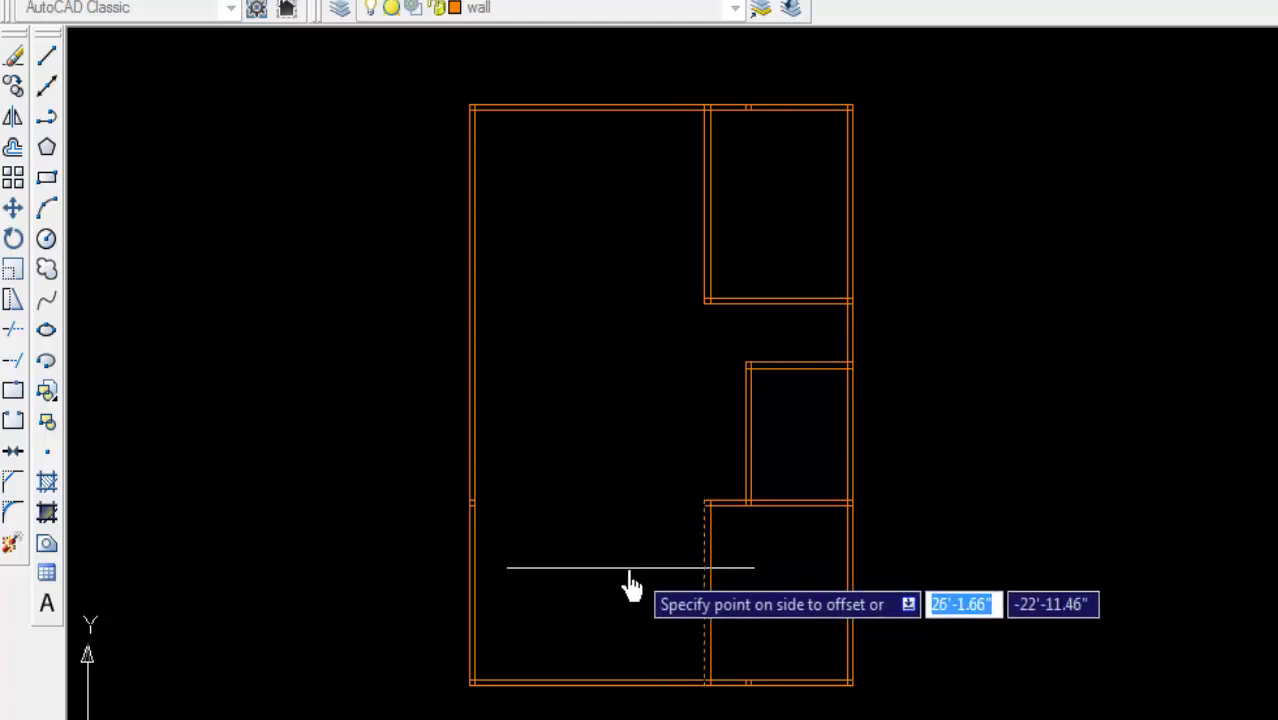
pyautogui.click(640, 575)
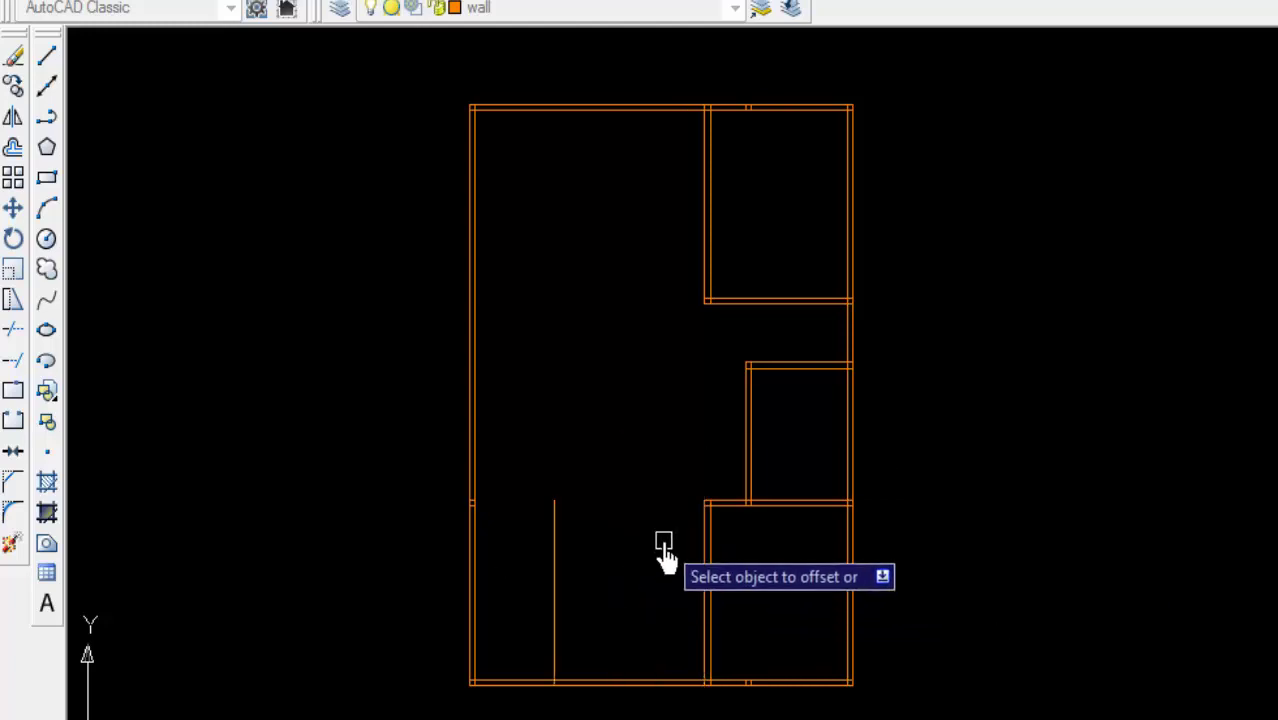
pyautogui.press('Return')
pyautogui.press('Return')
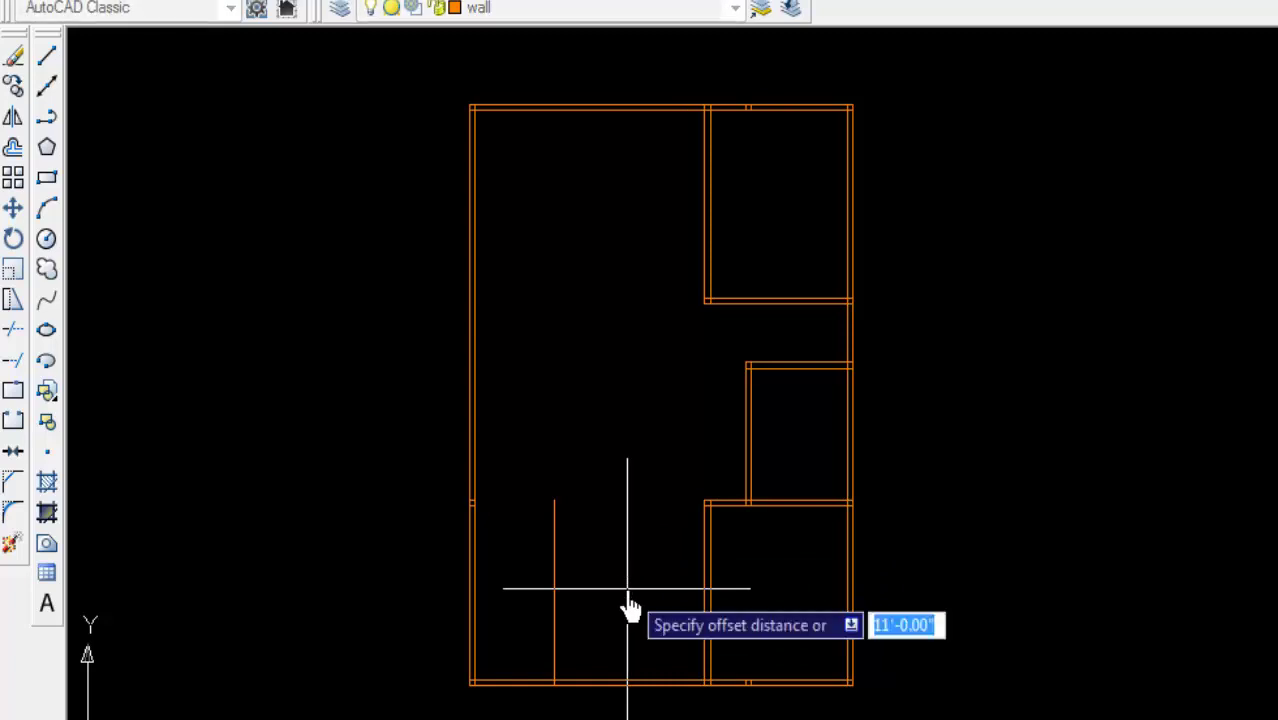
pyautogui.write('5')
pyautogui.press('Return')
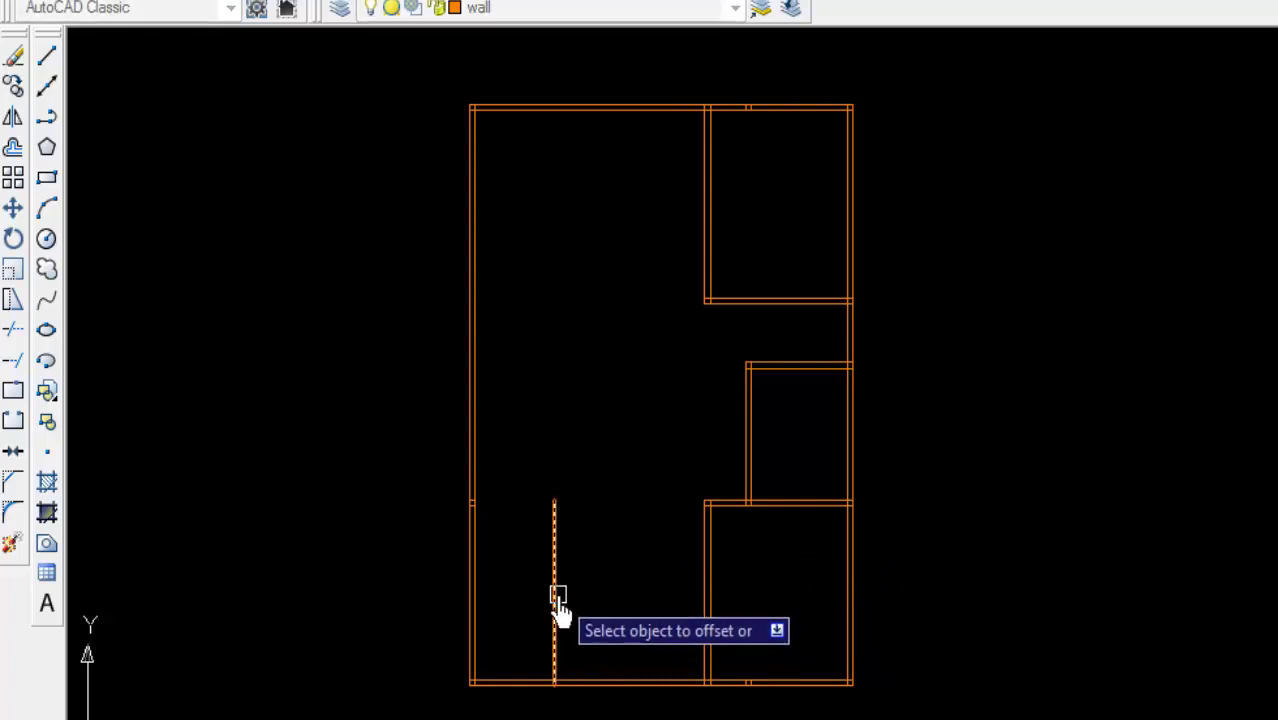
pyautogui.click(555, 600)
pyautogui.click(570, 602)
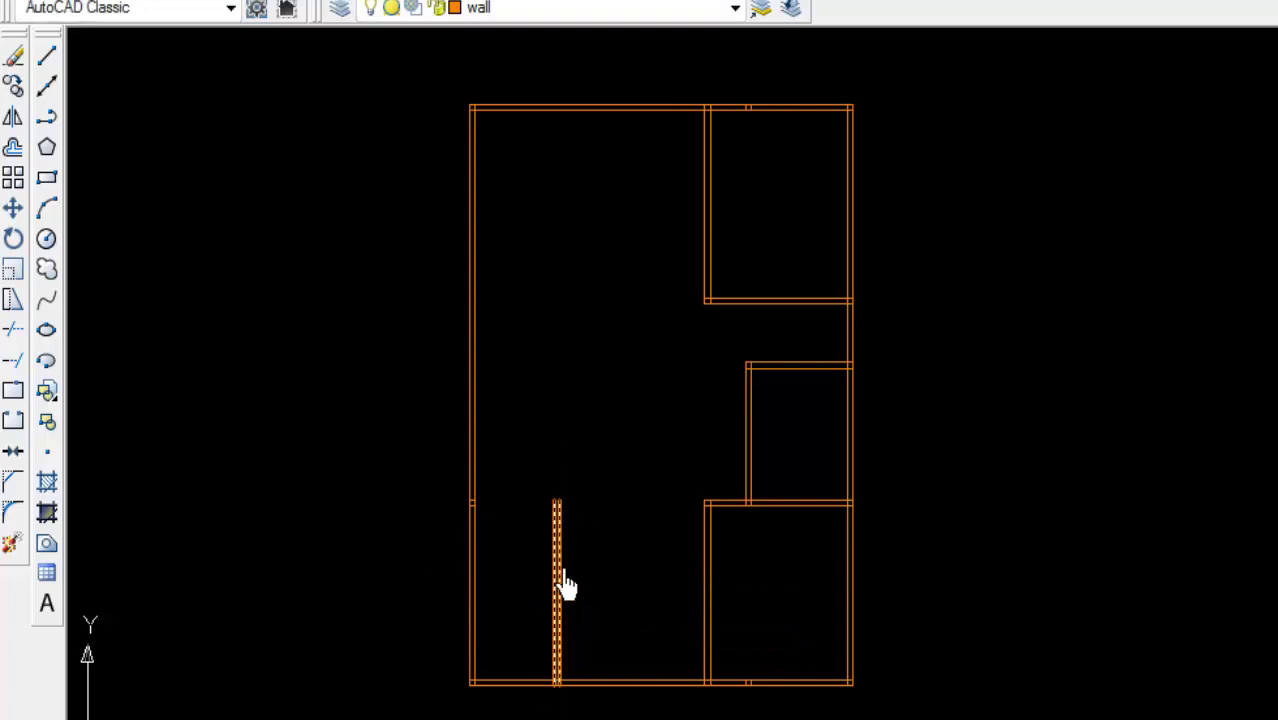
# Step: Delete the stray vertical line in the left room
pyautogui.click(580, 560)
pyautogui.click(550, 590)
pyautogui.press('Delete')
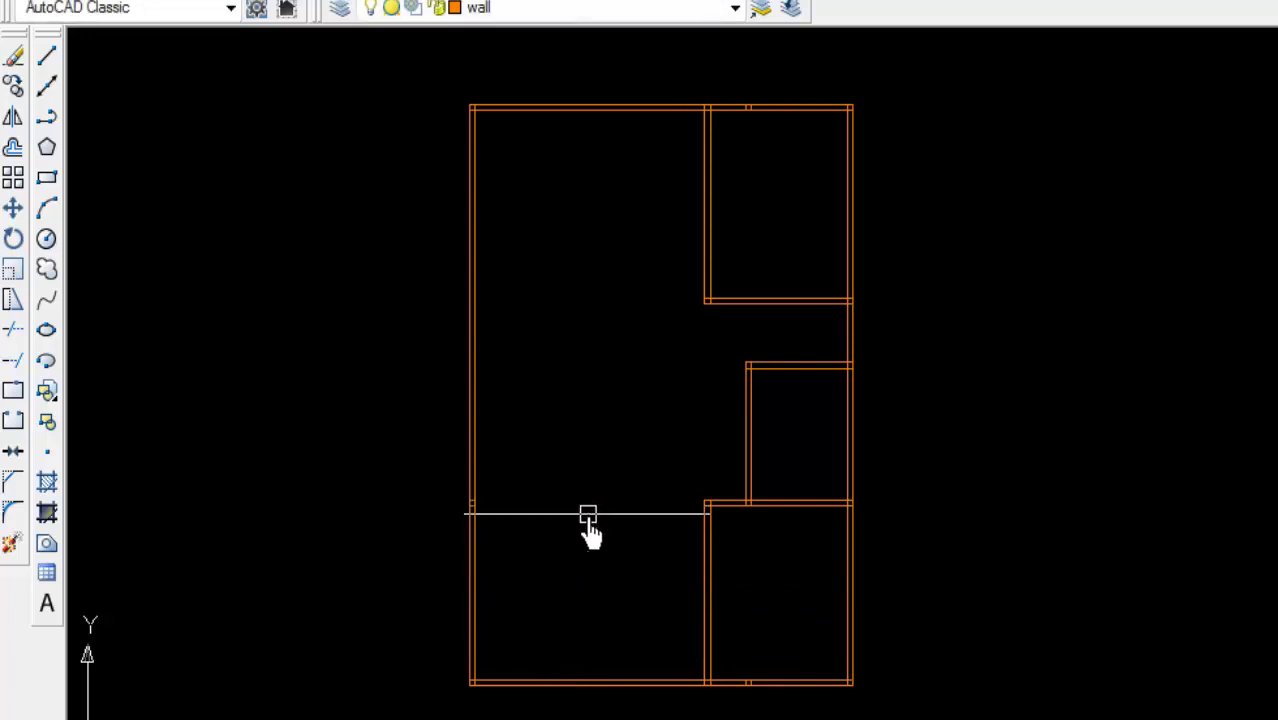
# Step: Offset the partition wall line 5 inches to its left
pyautogui.write('o')
pyautogui.press('Return')
pyautogui.write('5')
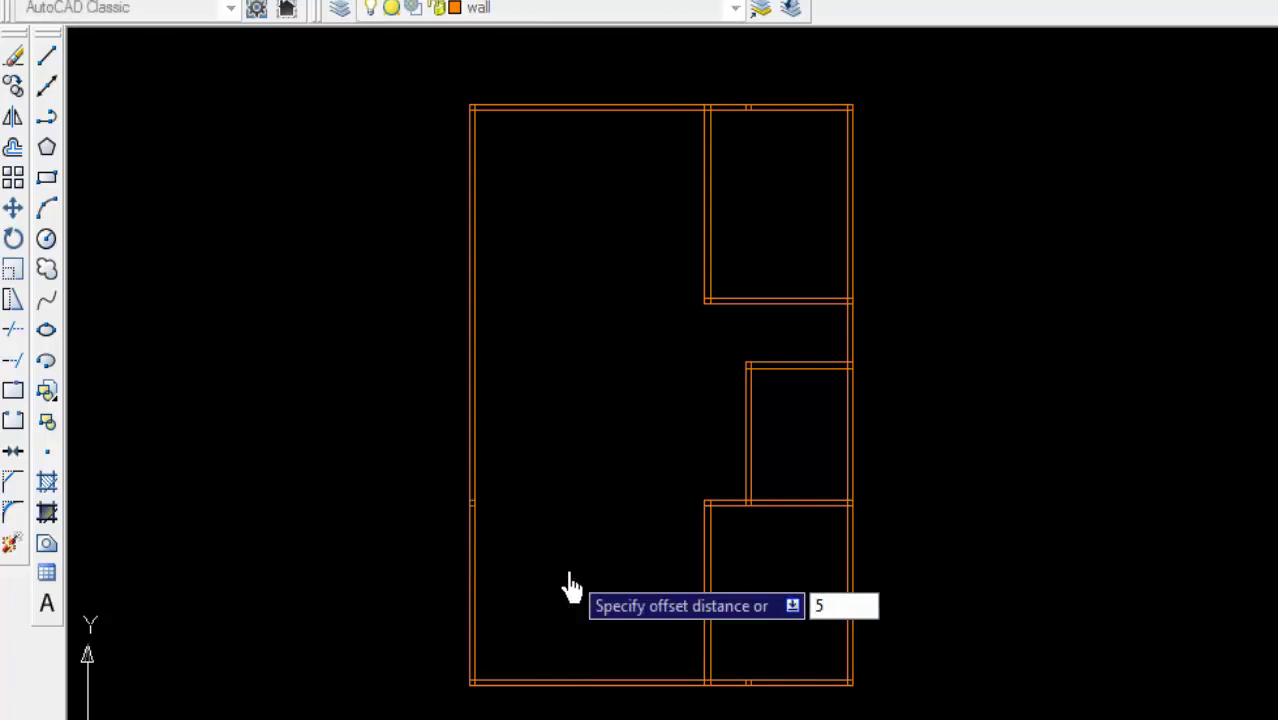
pyautogui.press('Return')
pyautogui.click(704, 595)
pyautogui.click(572, 584)
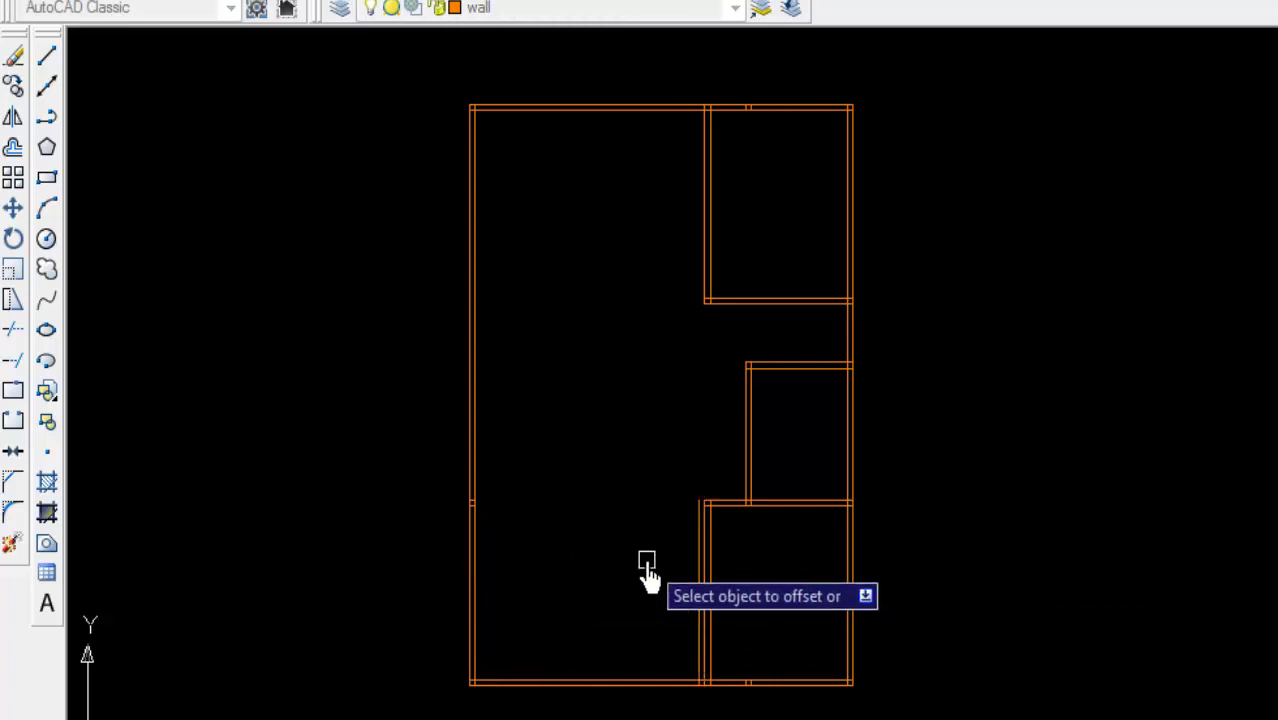
pyautogui.scroll(2, 688, 572)
pyautogui.press('Escape')
# Step: Delete the mistaken offset line and offset the right wall line 11 feet left
pyautogui.click(698, 502)
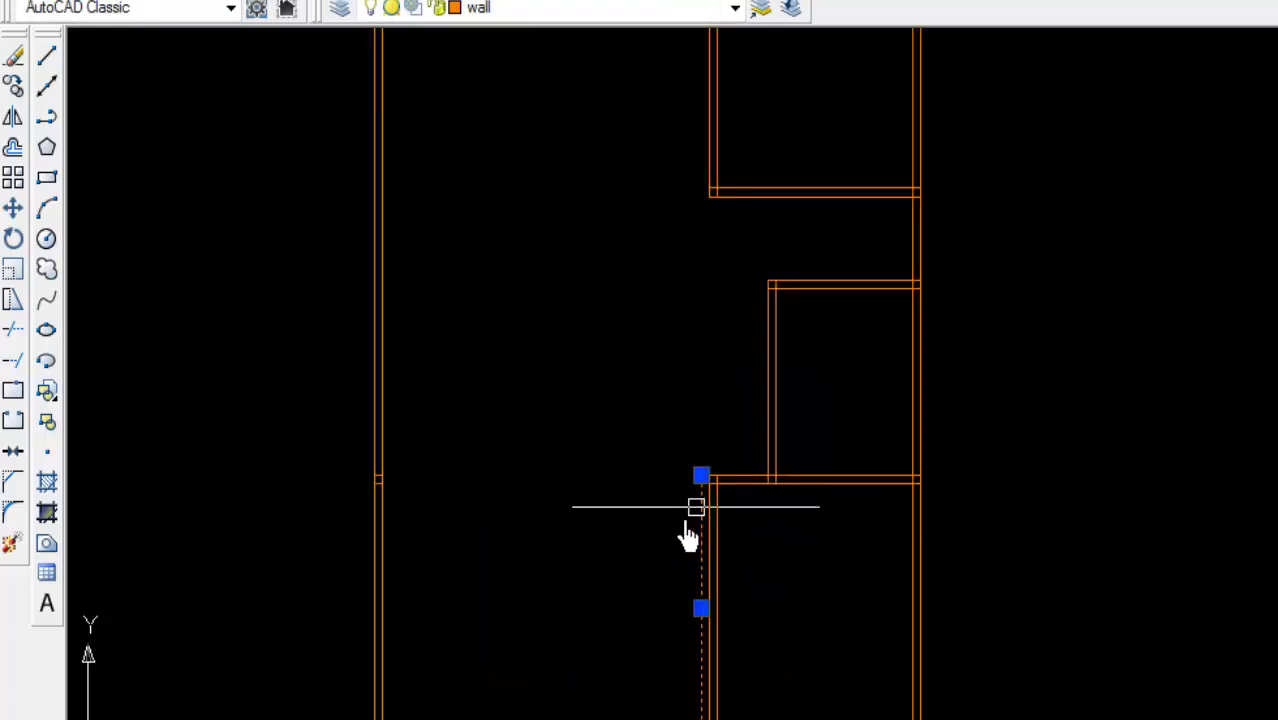
pyautogui.press('Delete')
pyautogui.write('o')
pyautogui.press('Return')
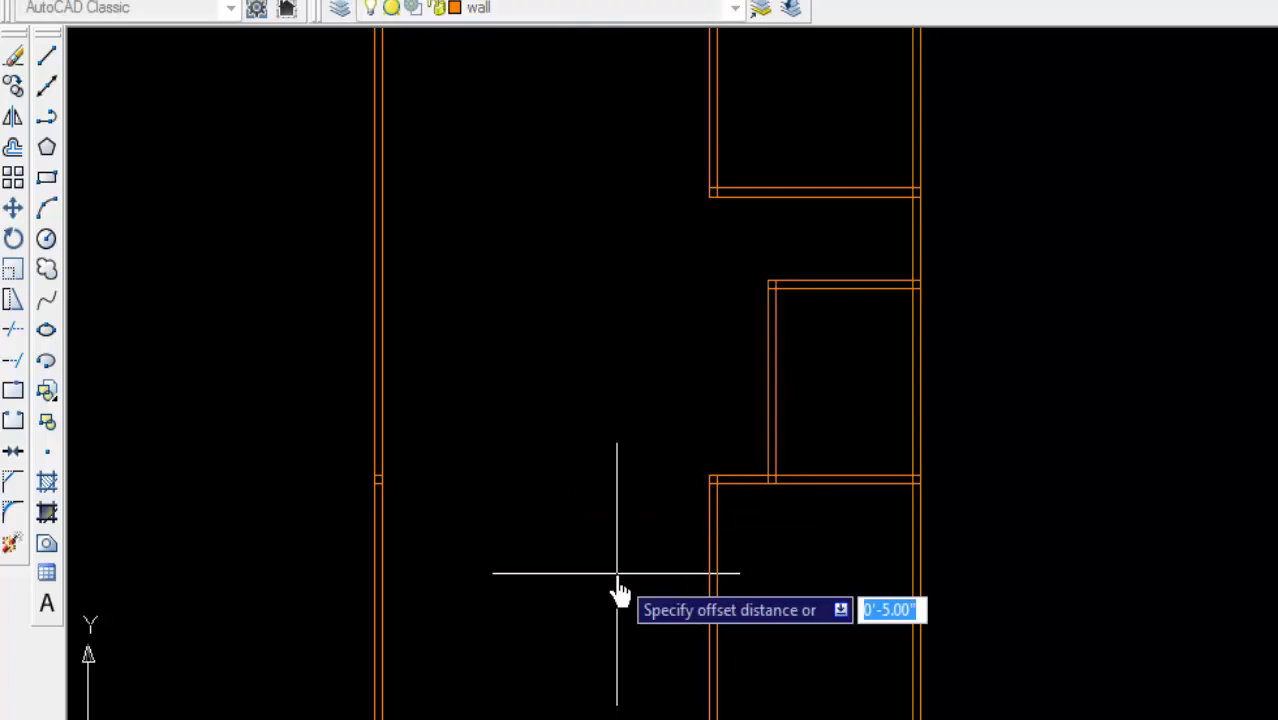
pyautogui.write('11')
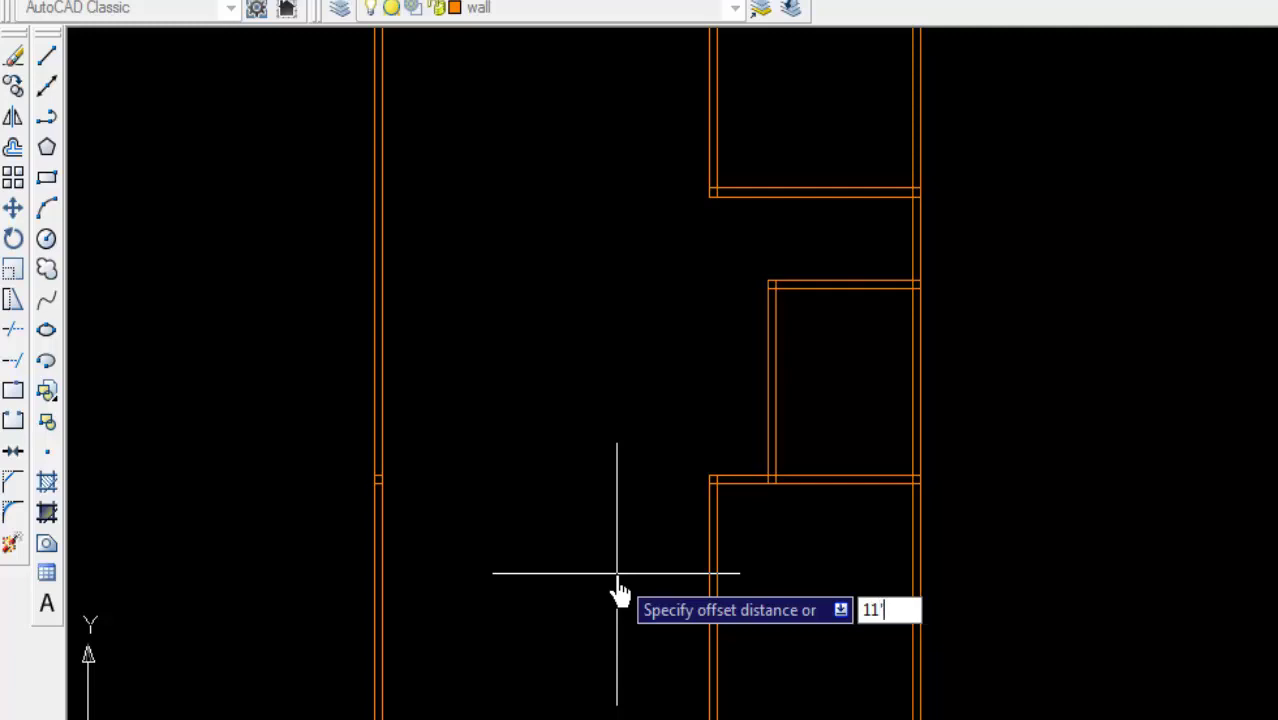
pyautogui.press('Return')
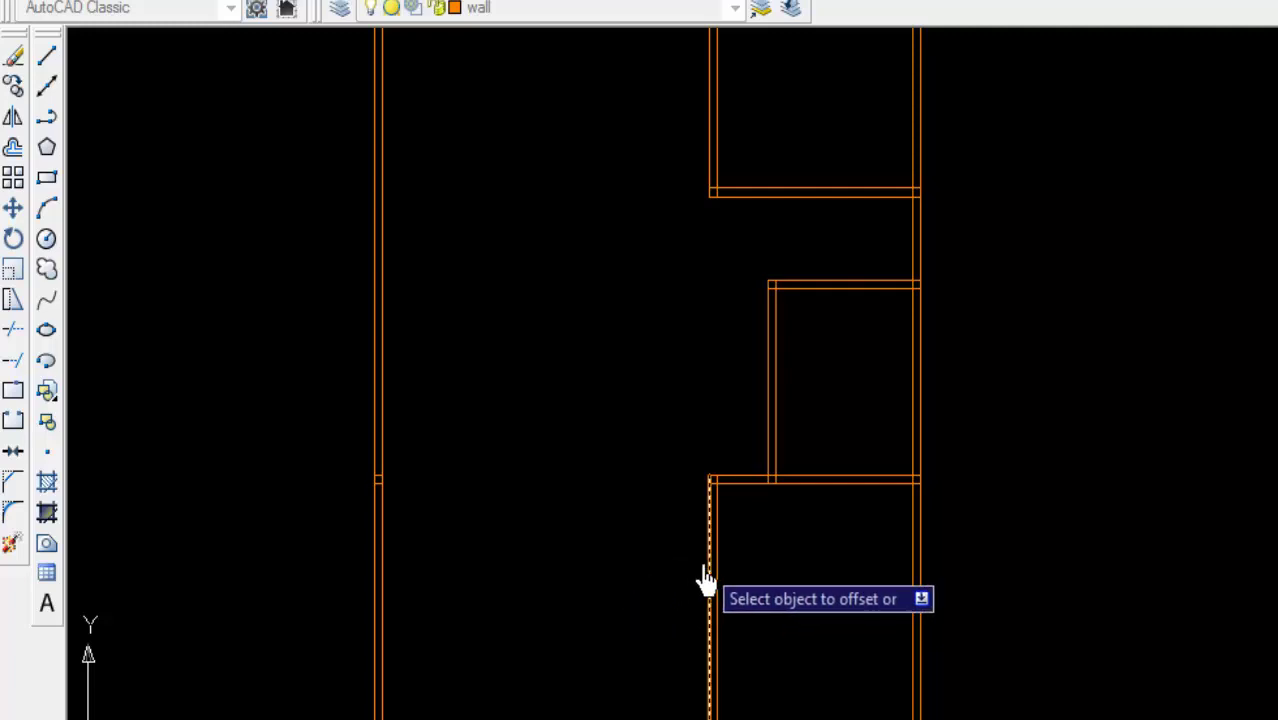
pyautogui.click(709, 585)
pyautogui.click(414, 556)
# Step: Offset the new vertical line 5 inches left to form a double wall
pyautogui.press('Return')
pyautogui.press('Return')
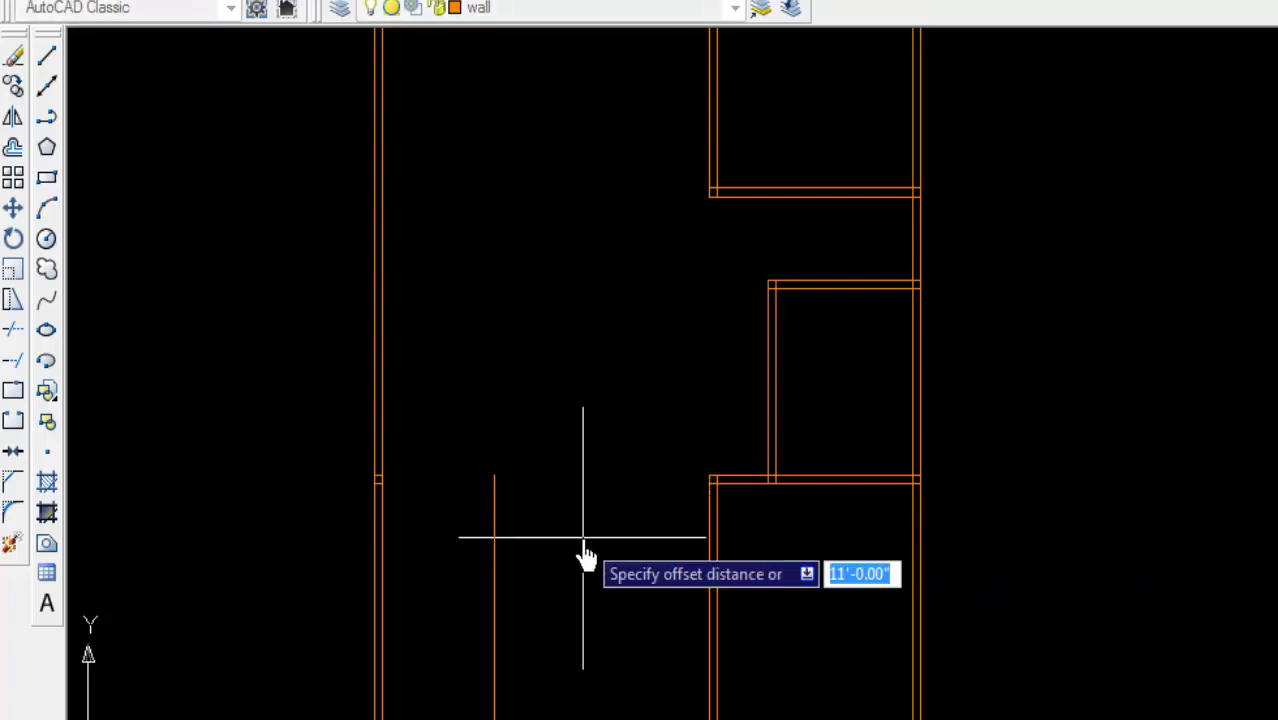
pyautogui.write('5')
pyautogui.press('Return')
pyautogui.click(494, 579)
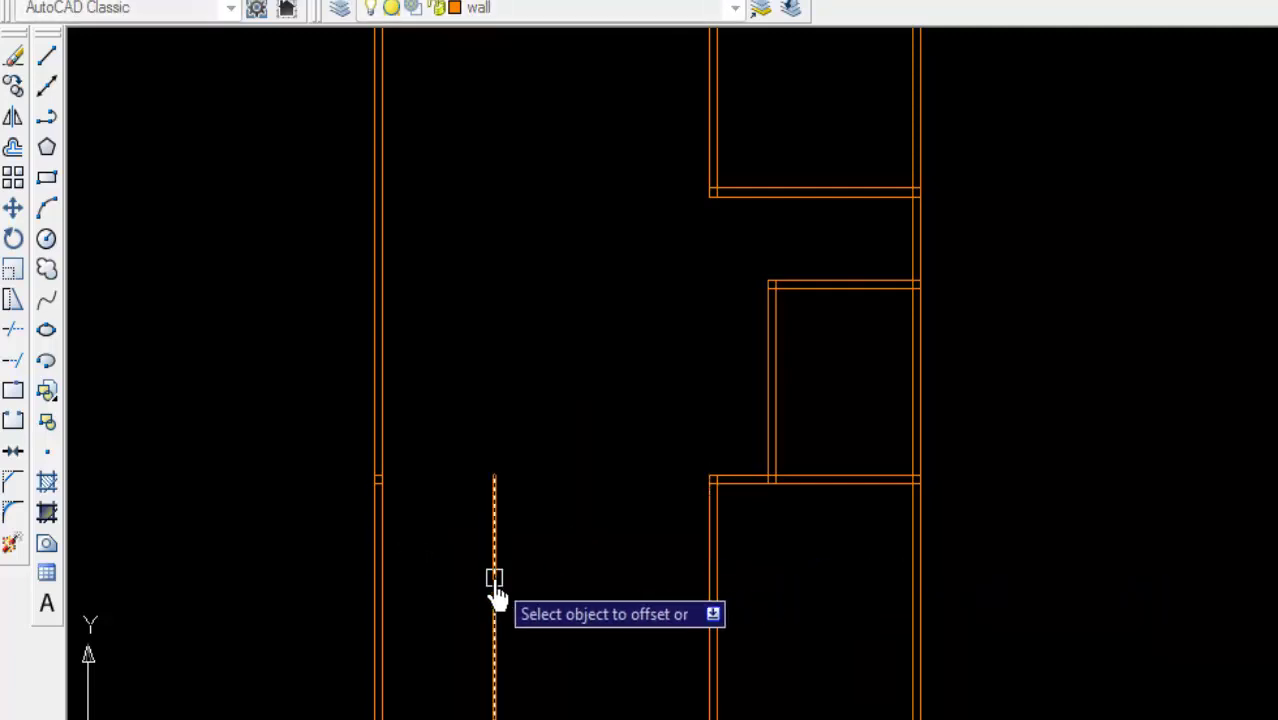
pyautogui.click(451, 593)
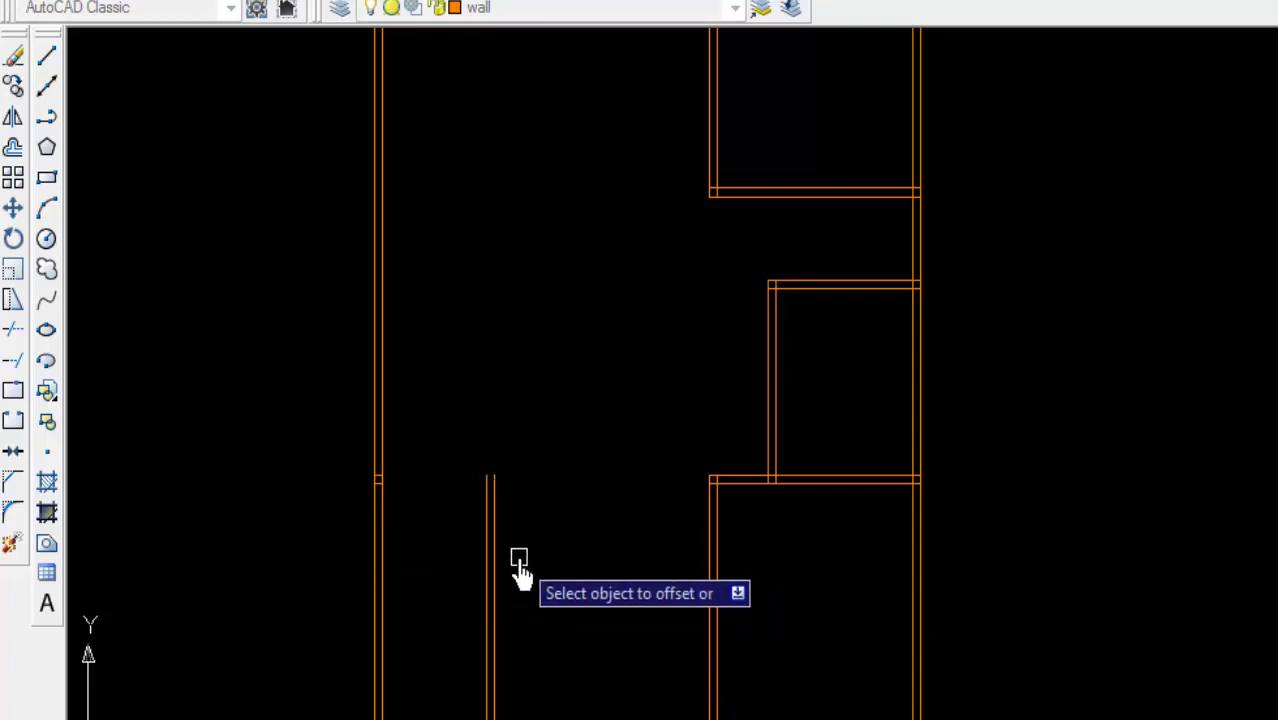
# Step: Offset the bottom wall line 8 feet upward
pyautogui.moveTo(560, 592); pyautogui.dragTo(562, 555, button='middle')
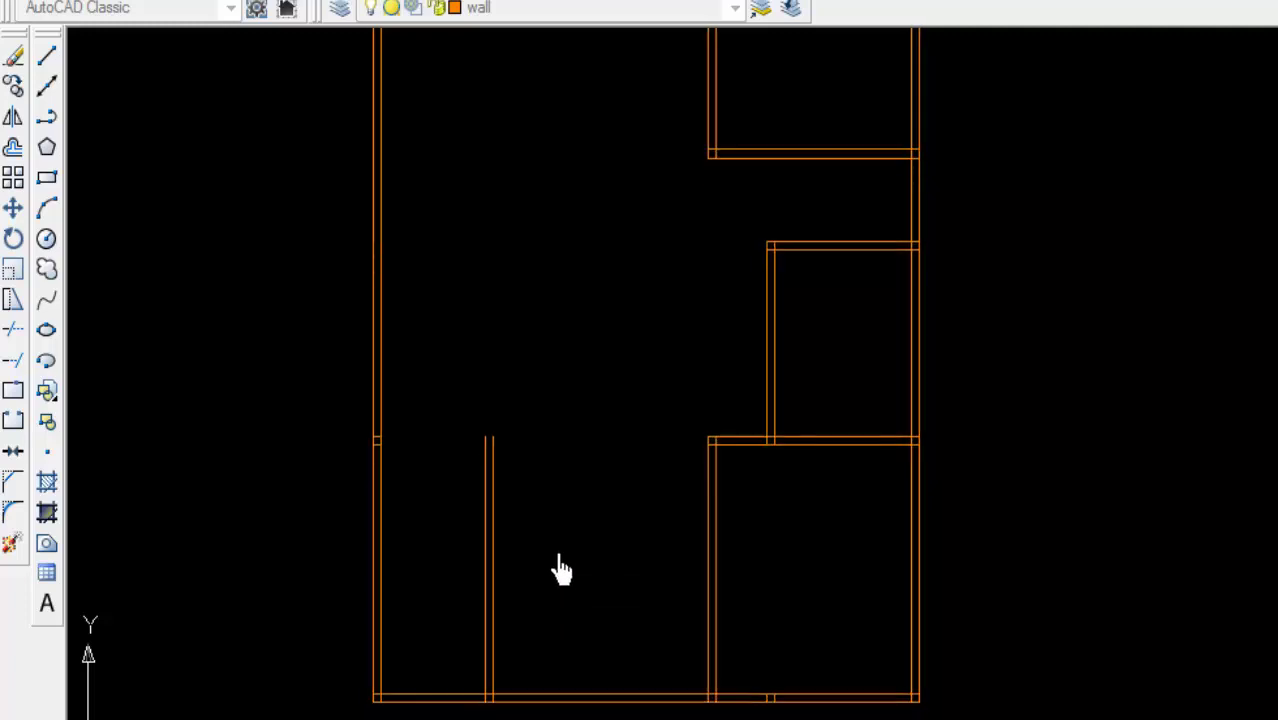
pyautogui.press('Escape')
pyautogui.write('o')
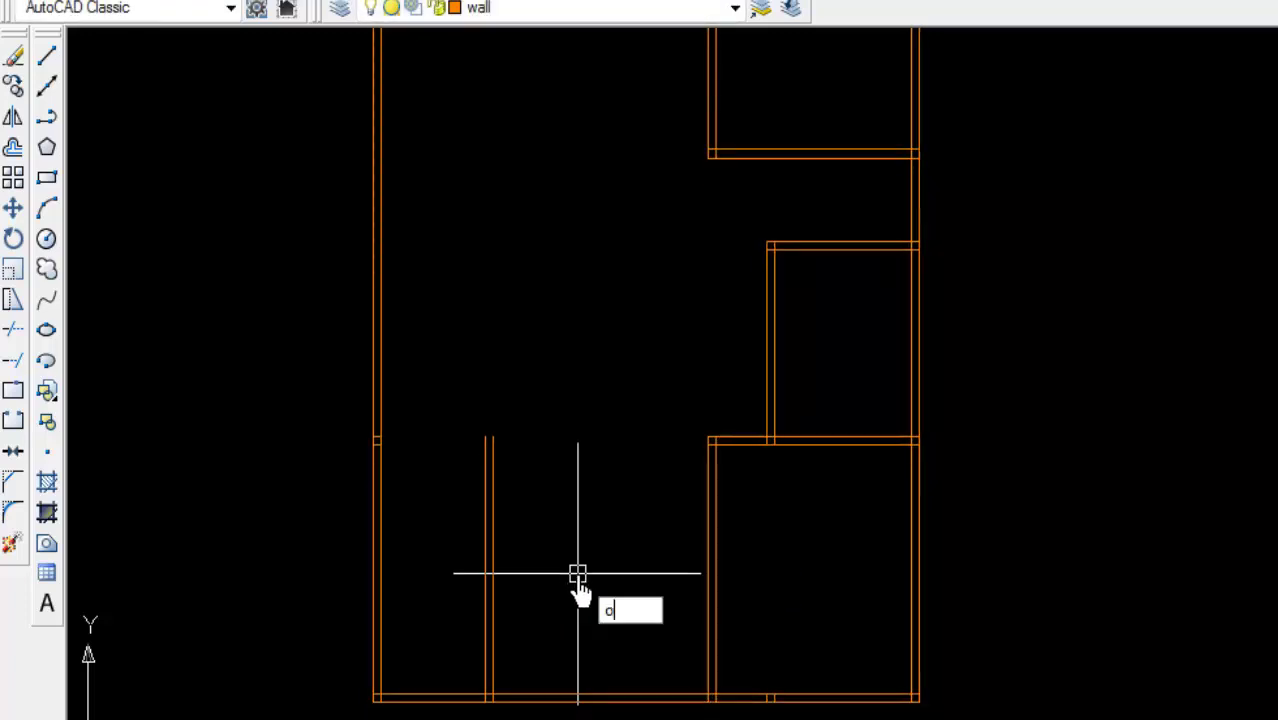
pyautogui.press('Return')
pyautogui.write("8'10")
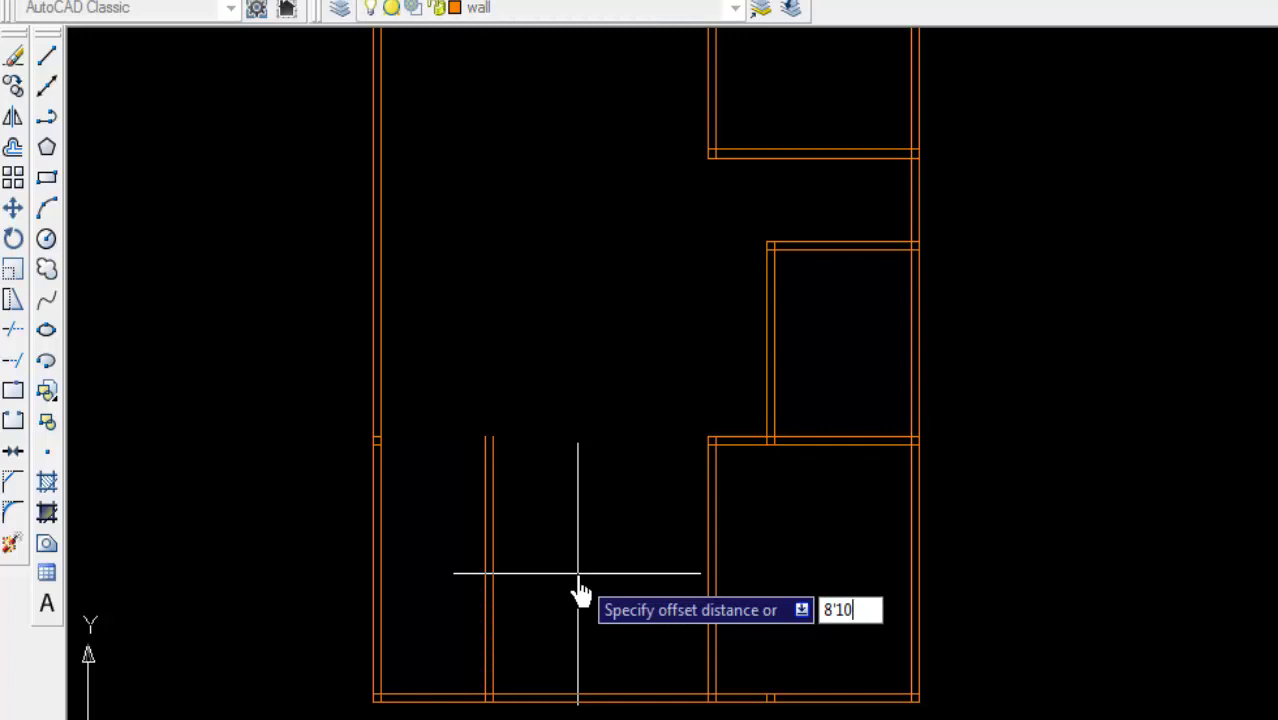
pyautogui.press('Return')
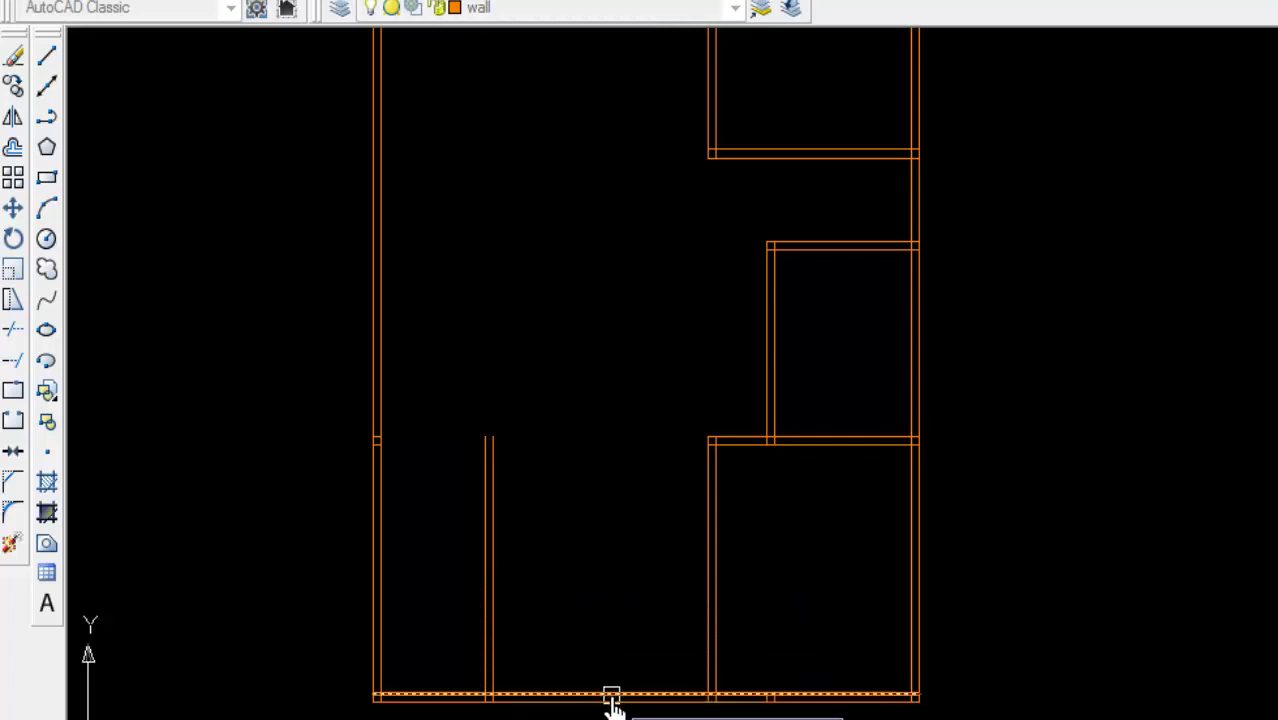
pyautogui.click(608, 693)
pyautogui.click(612, 590)
# Step: Offset the new horizontal line 5 inches up to form a double wall
pyautogui.press('Return')
pyautogui.press('Return')
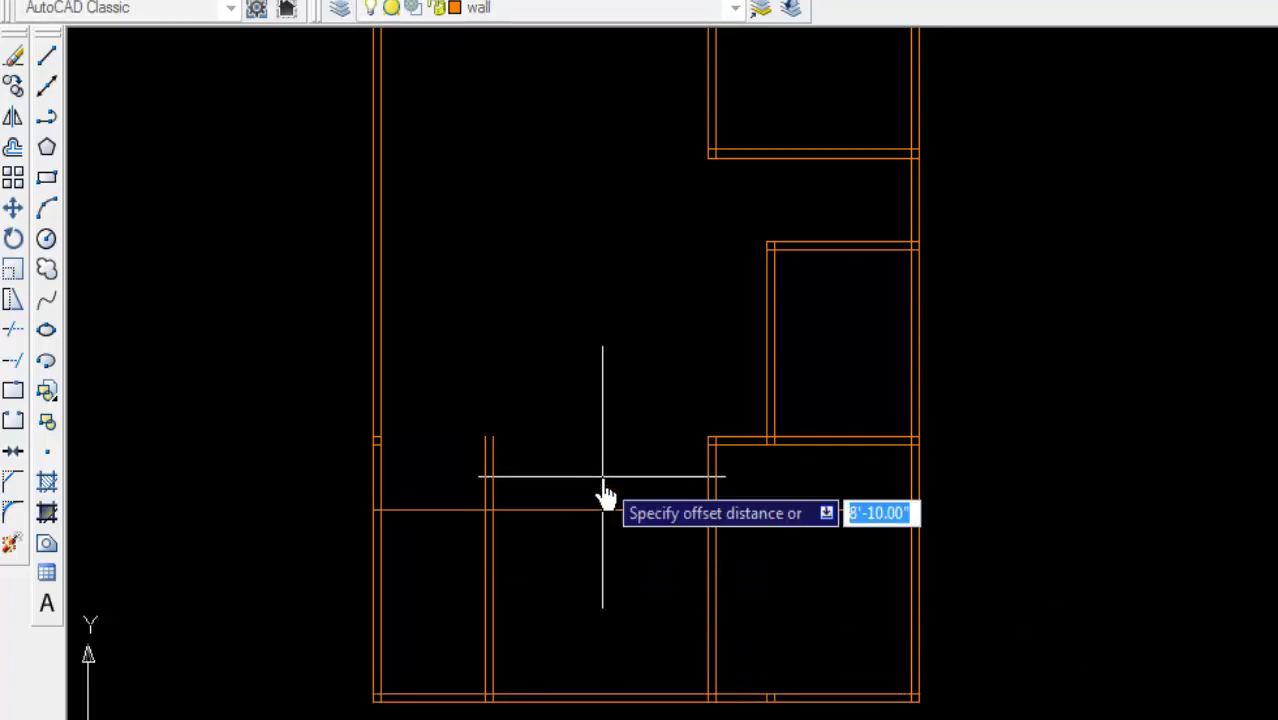
pyautogui.write('5')
pyautogui.press('Return')
pyautogui.click(589, 522)
pyautogui.click(593, 442)
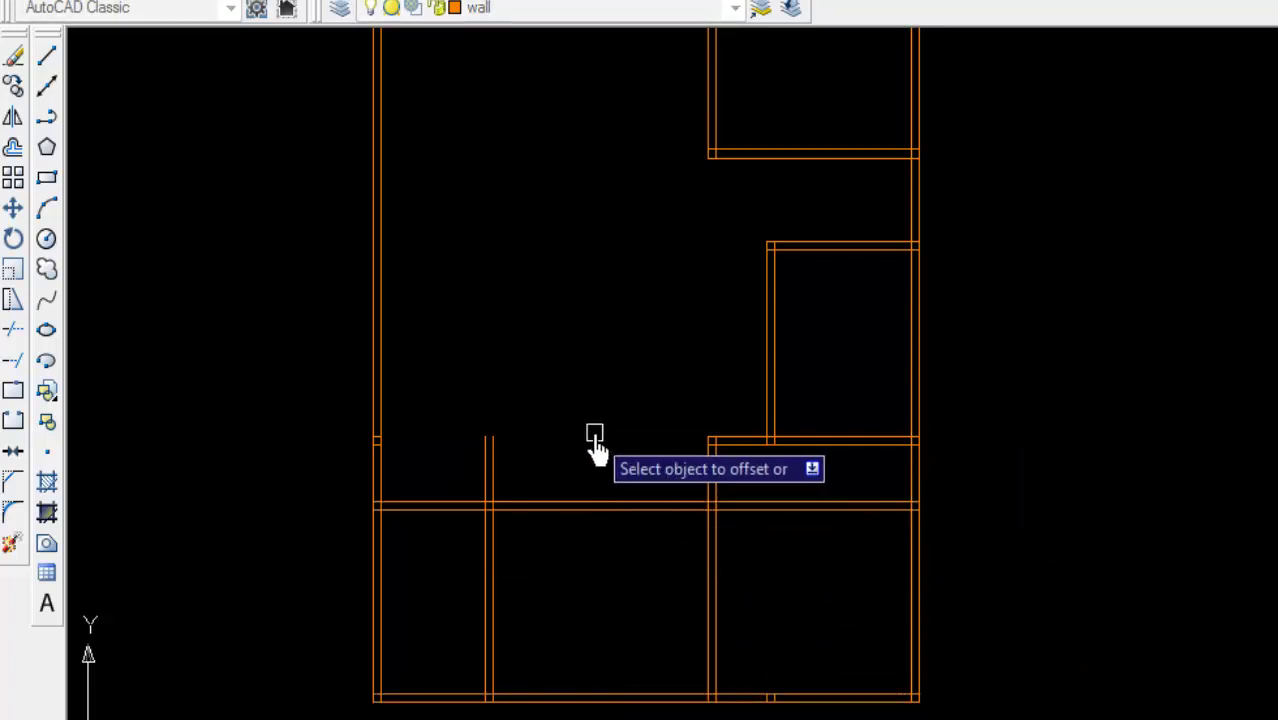
# Step: Trim the bottom-left wall section, the lines inside the lower-right room and the partition stub
pyautogui.write('tr')
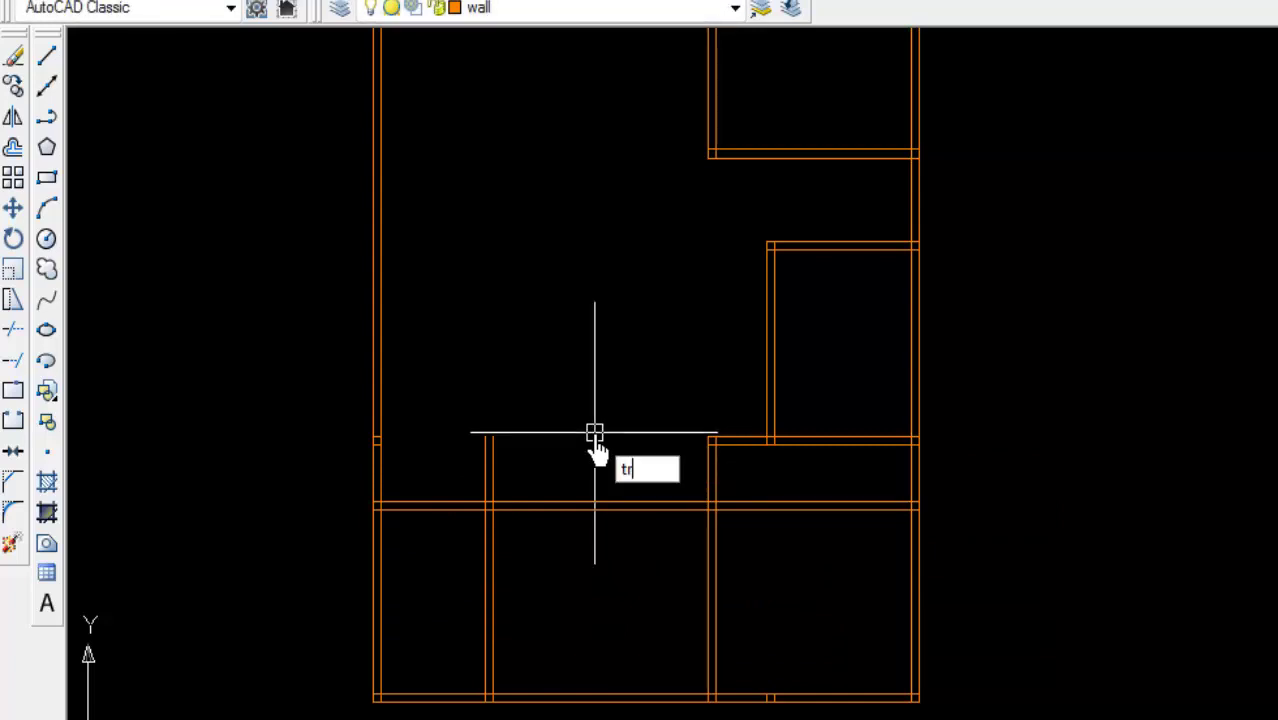
pyautogui.press('Return')
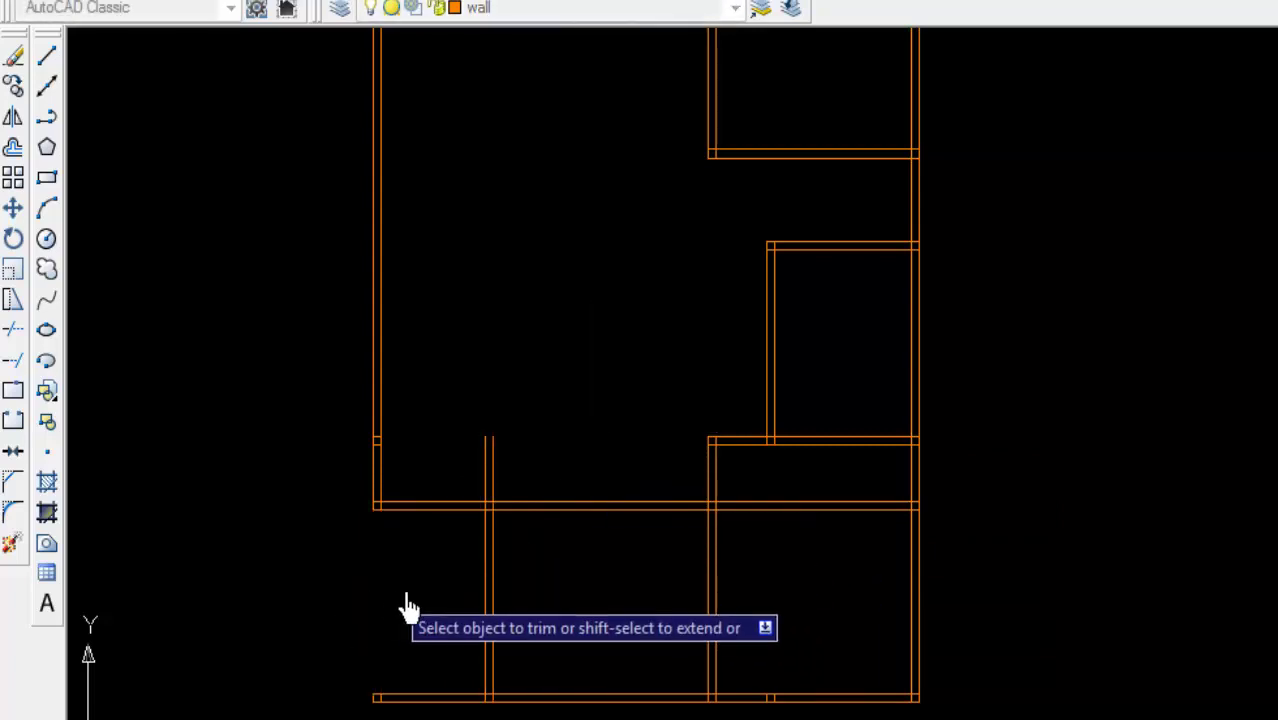
pyautogui.click(427, 619)
pyautogui.click(396, 708)
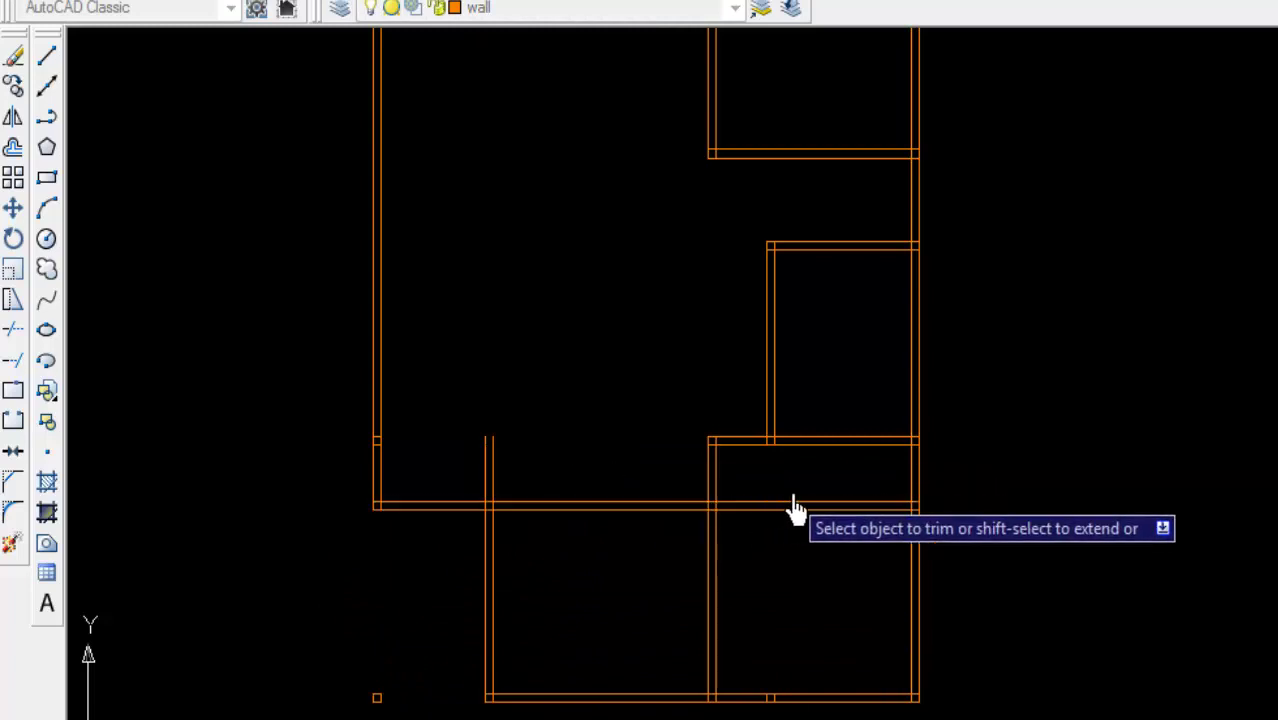
pyautogui.click(800, 481)
pyautogui.click(776, 592)
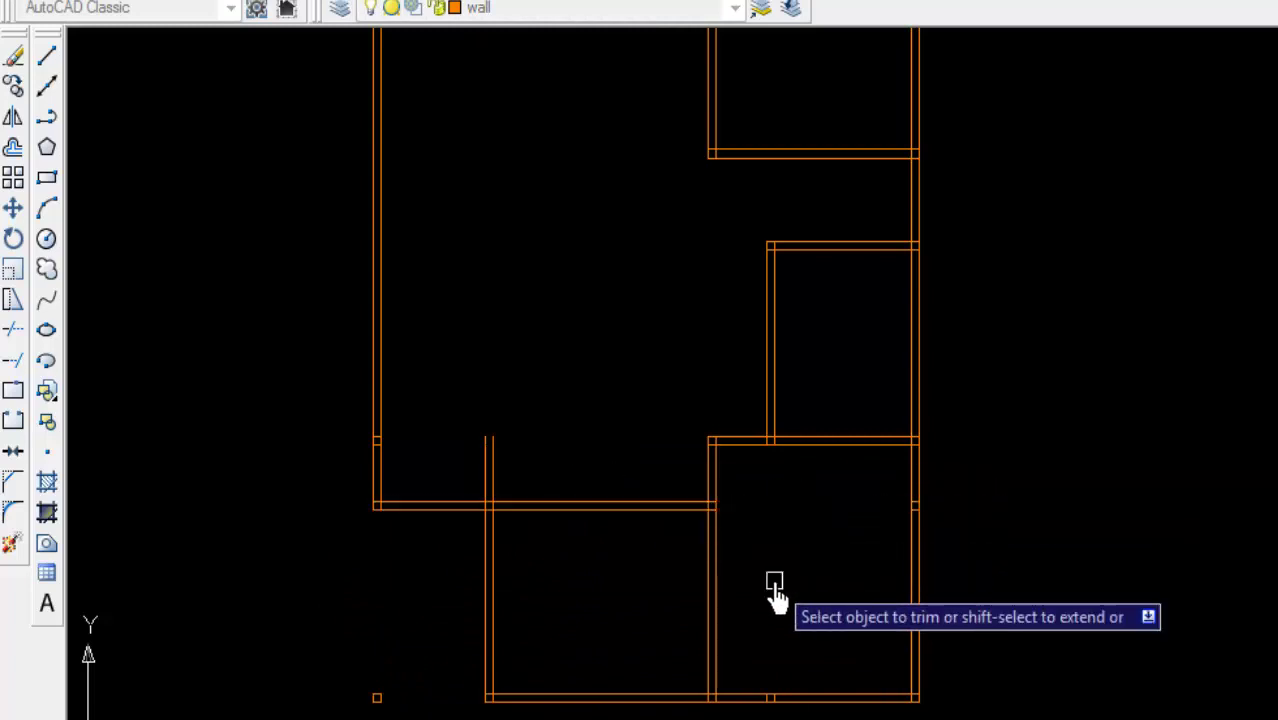
pyautogui.click(552, 400)
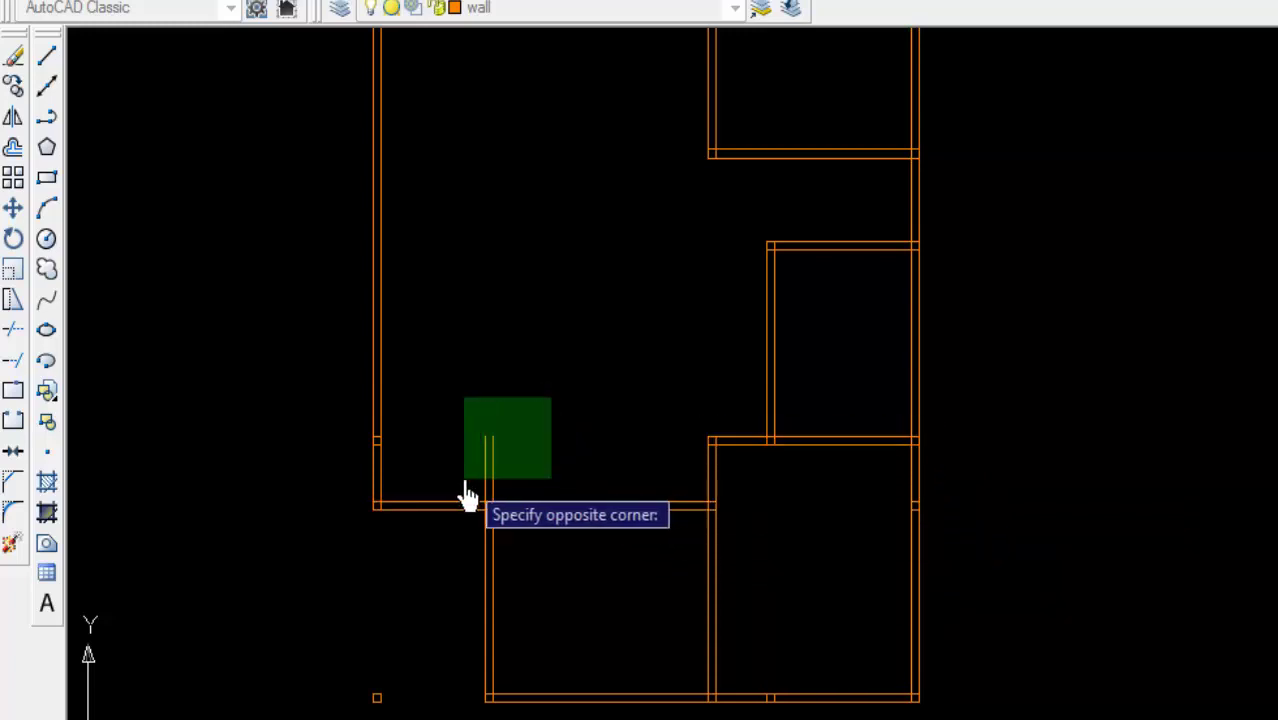
pyautogui.click(465, 478)
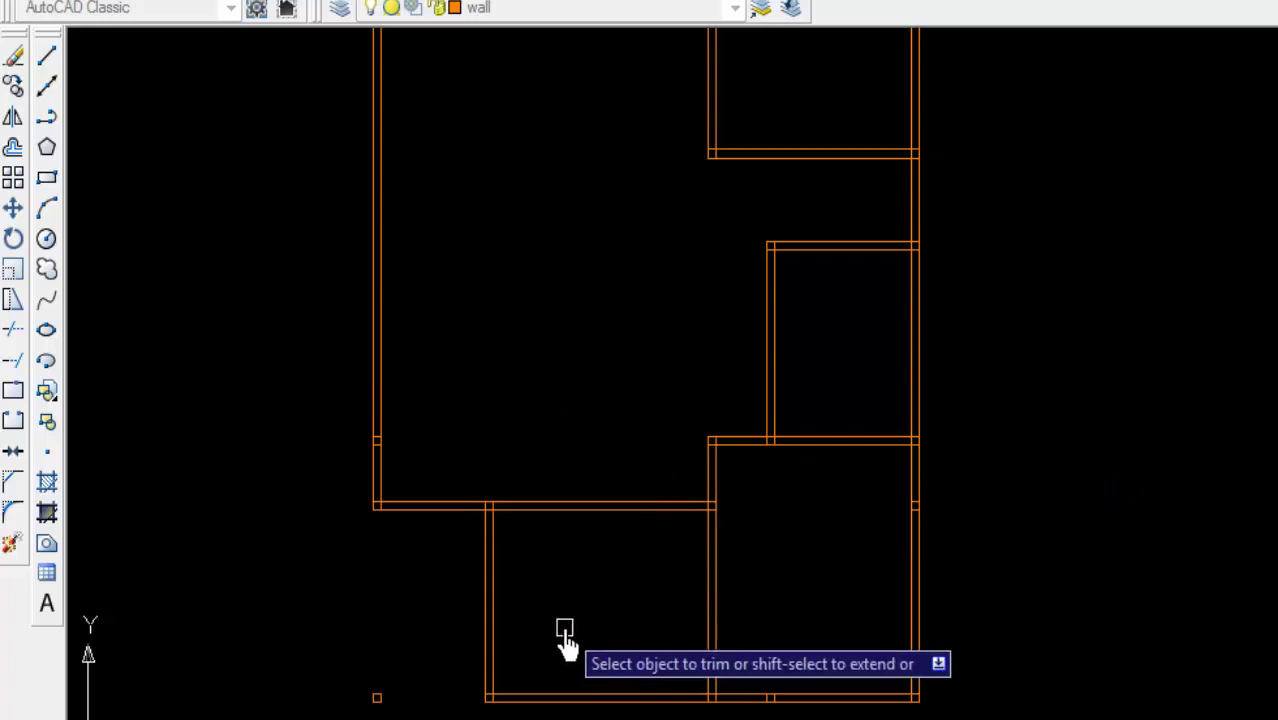
pyautogui.press('Escape')
# Step: Start an offset with a 2-foot distance
pyautogui.write('o')
pyautogui.press('Return')
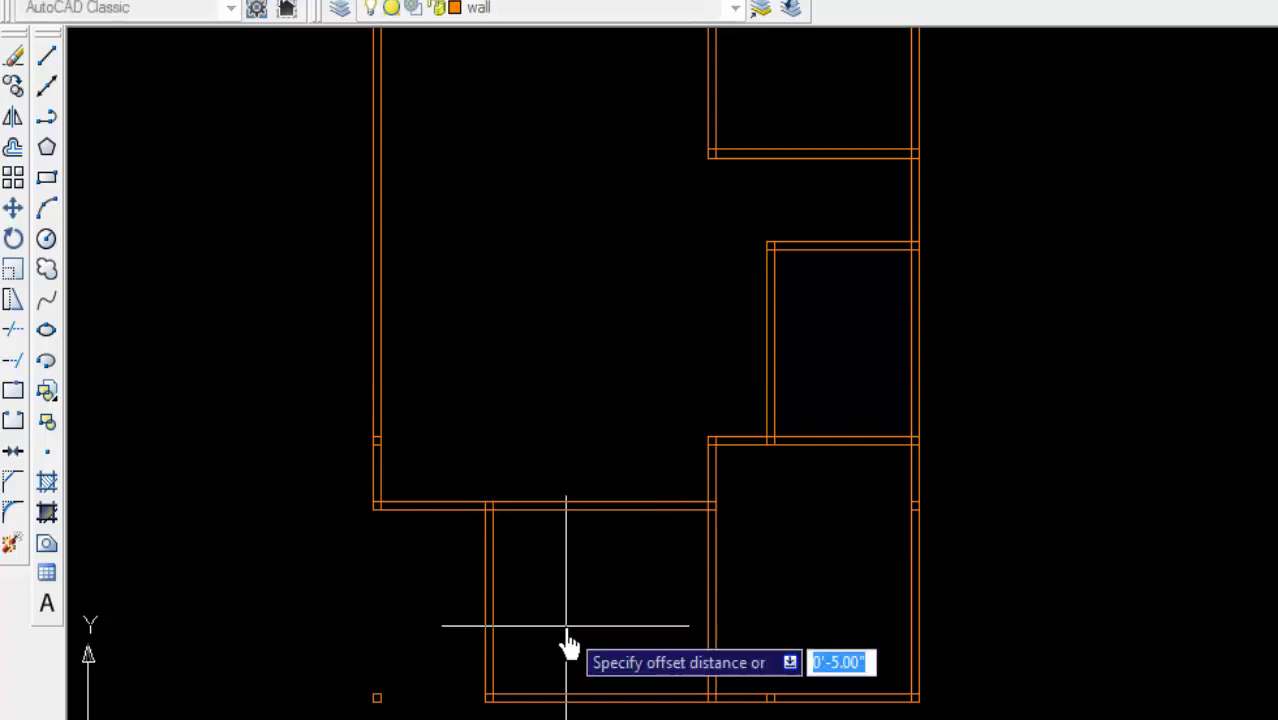
pyautogui.write('2')
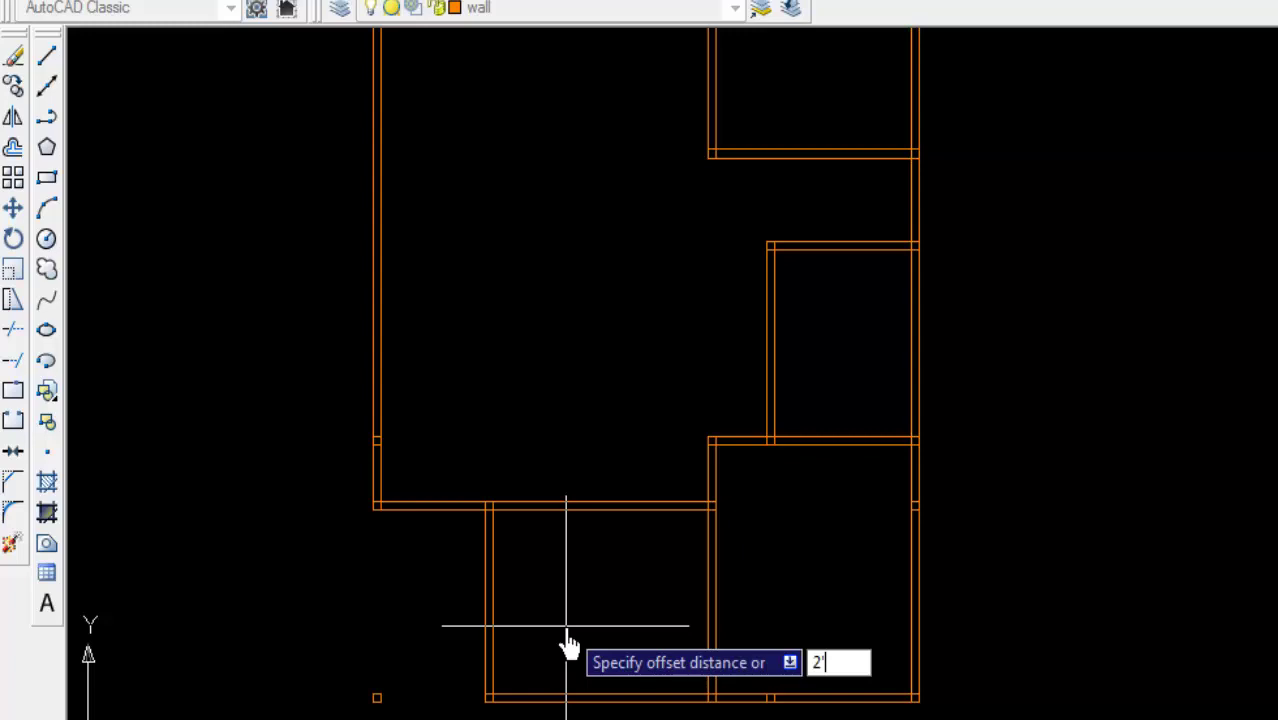
pyautogui.press('Return')
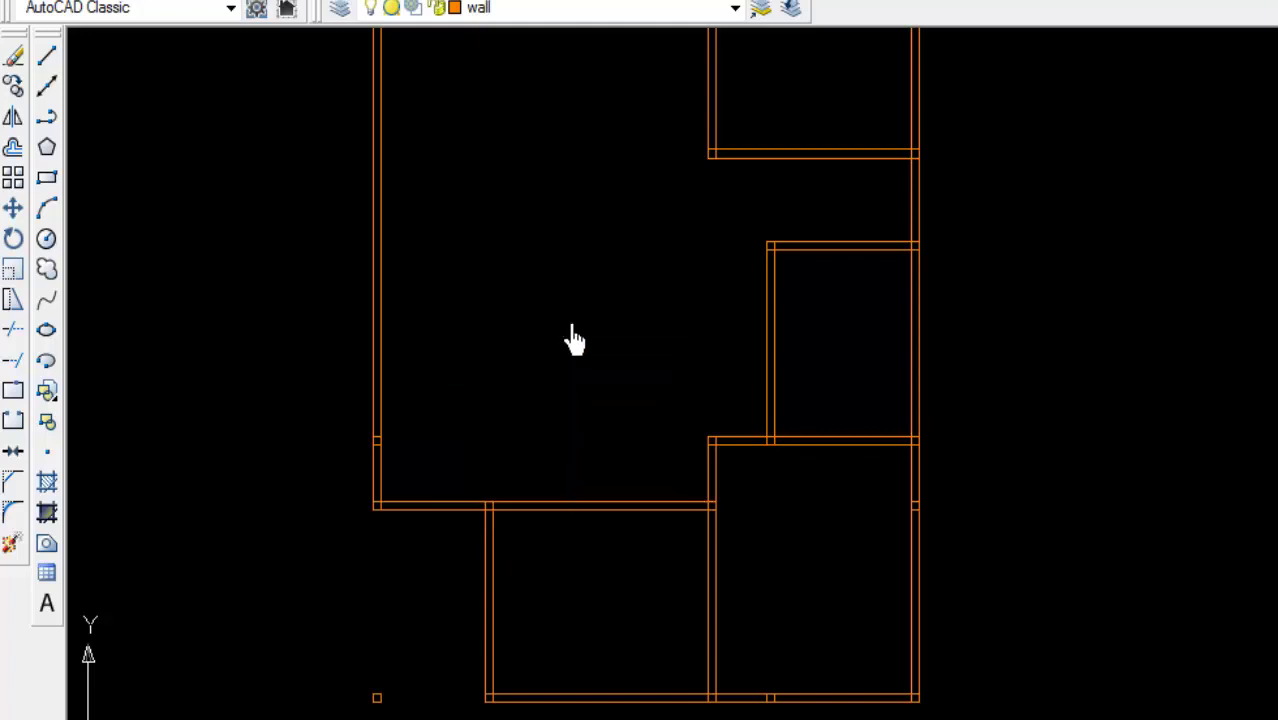
pyautogui.moveTo(571, 337); pyautogui.dragTo(588, 455, button='middle')
pyautogui.scroll(-2, 588, 455)
pyautogui.write('o')
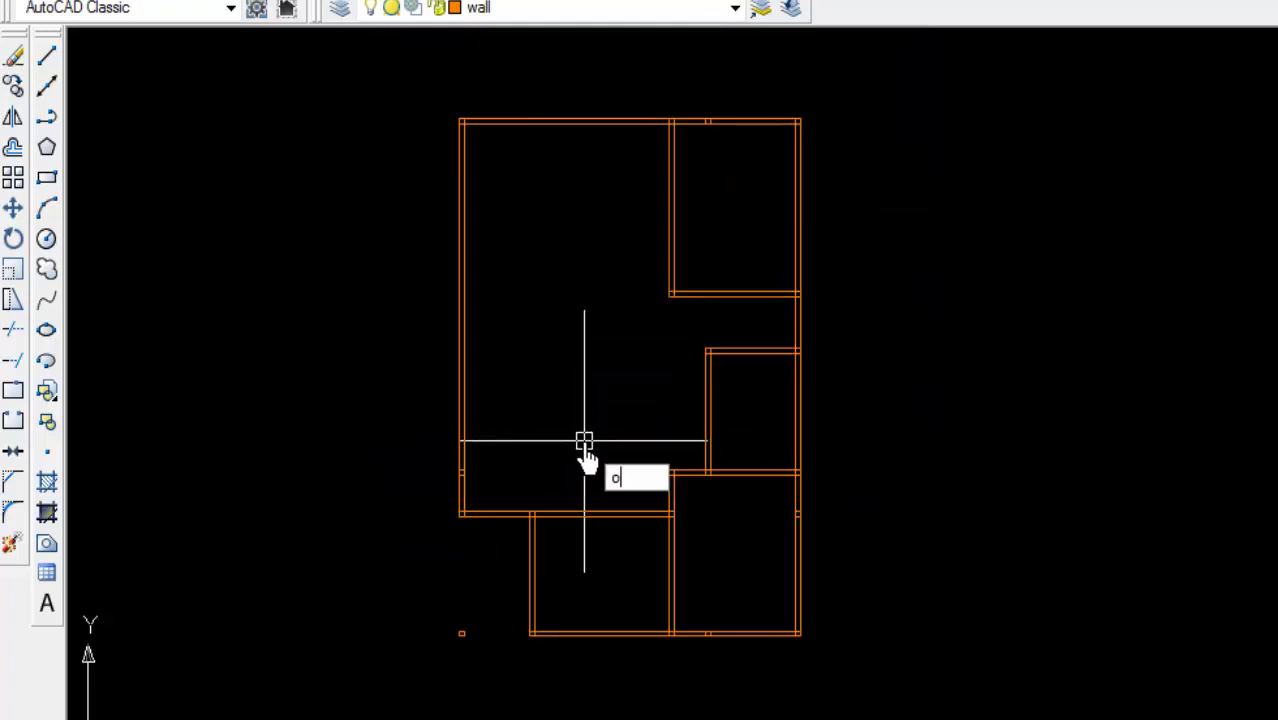
# Step: Offset the left outer wall inward, then offset that partition to its right as a double wall
pyautogui.press('Return')
pyautogui.press('Return')
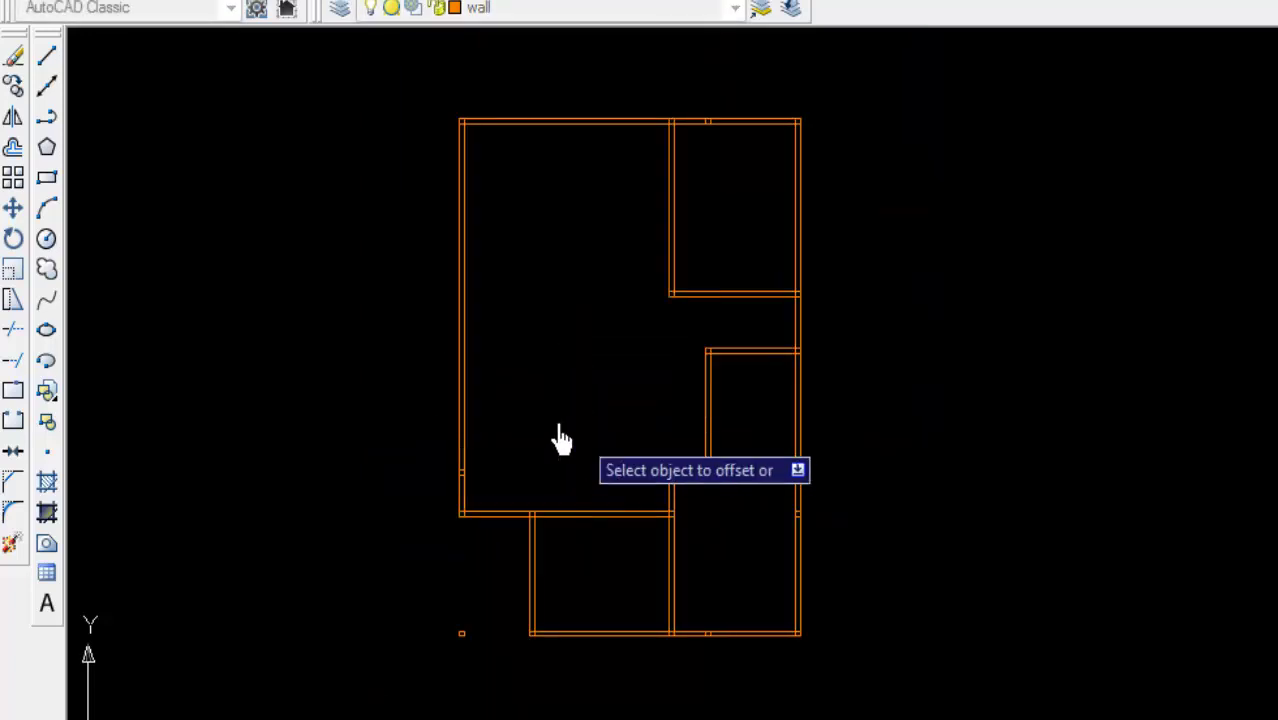
pyautogui.click(462, 388)
pyautogui.click(587, 424)
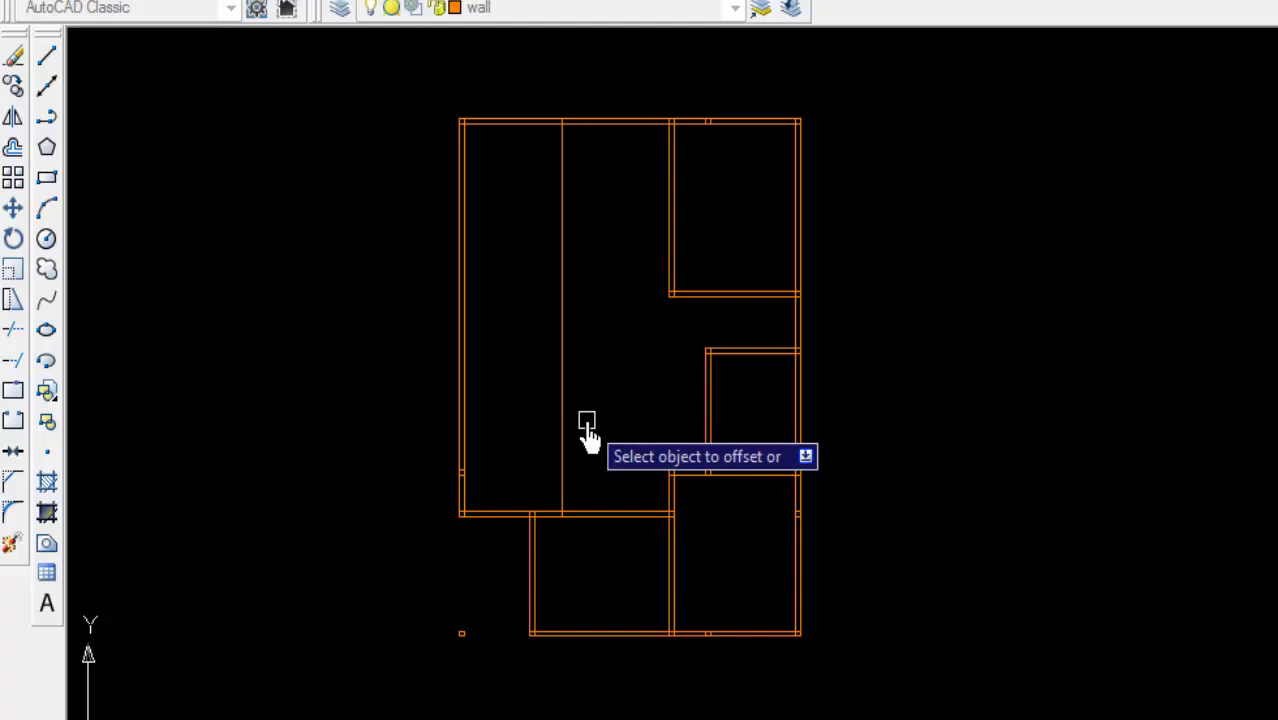
pyautogui.press('Return')
pyautogui.press('Return')
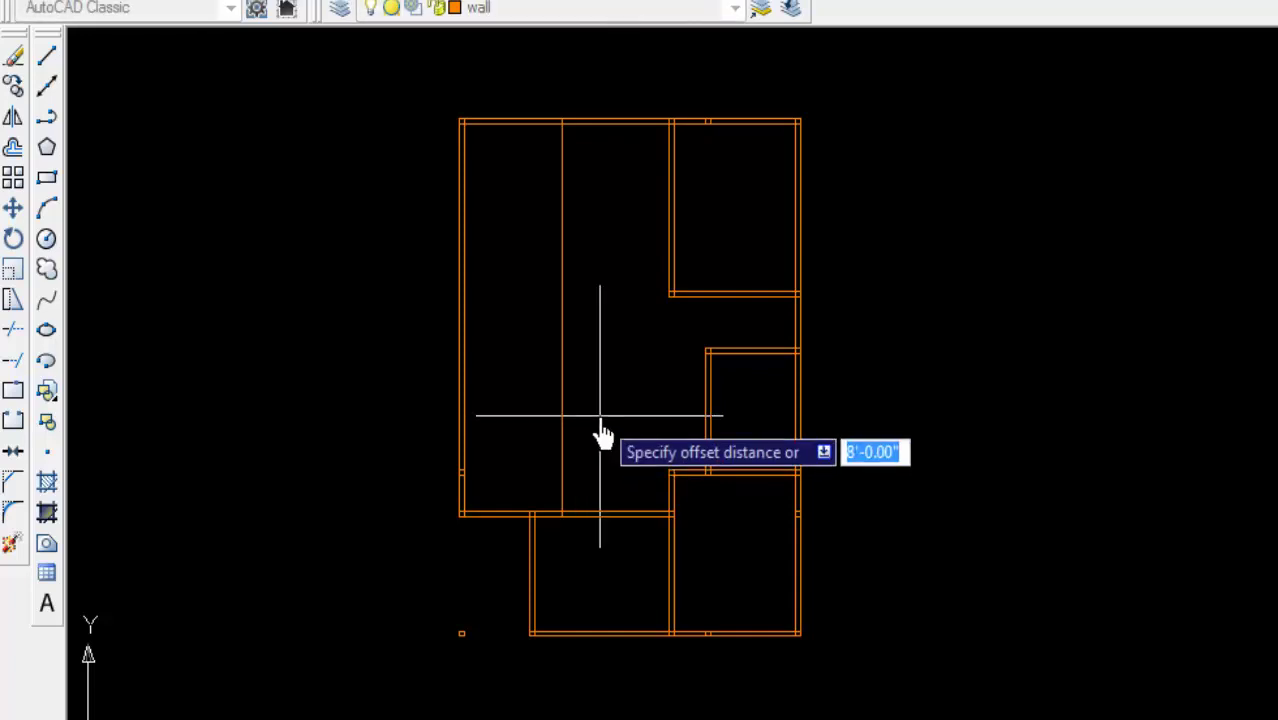
pyautogui.press('Return')
pyautogui.click(560, 418)
pyautogui.click(600, 432)
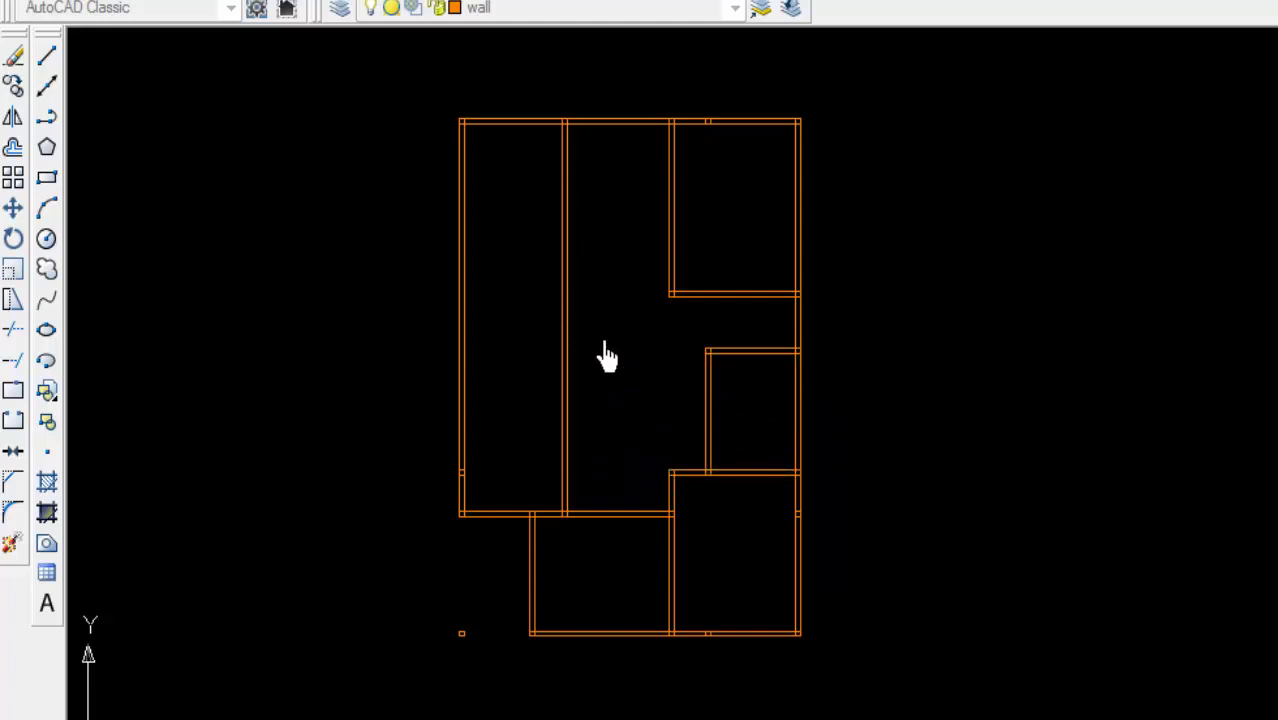
pyautogui.moveTo(605, 357); pyautogui.dragTo(612, 385, button='middle')
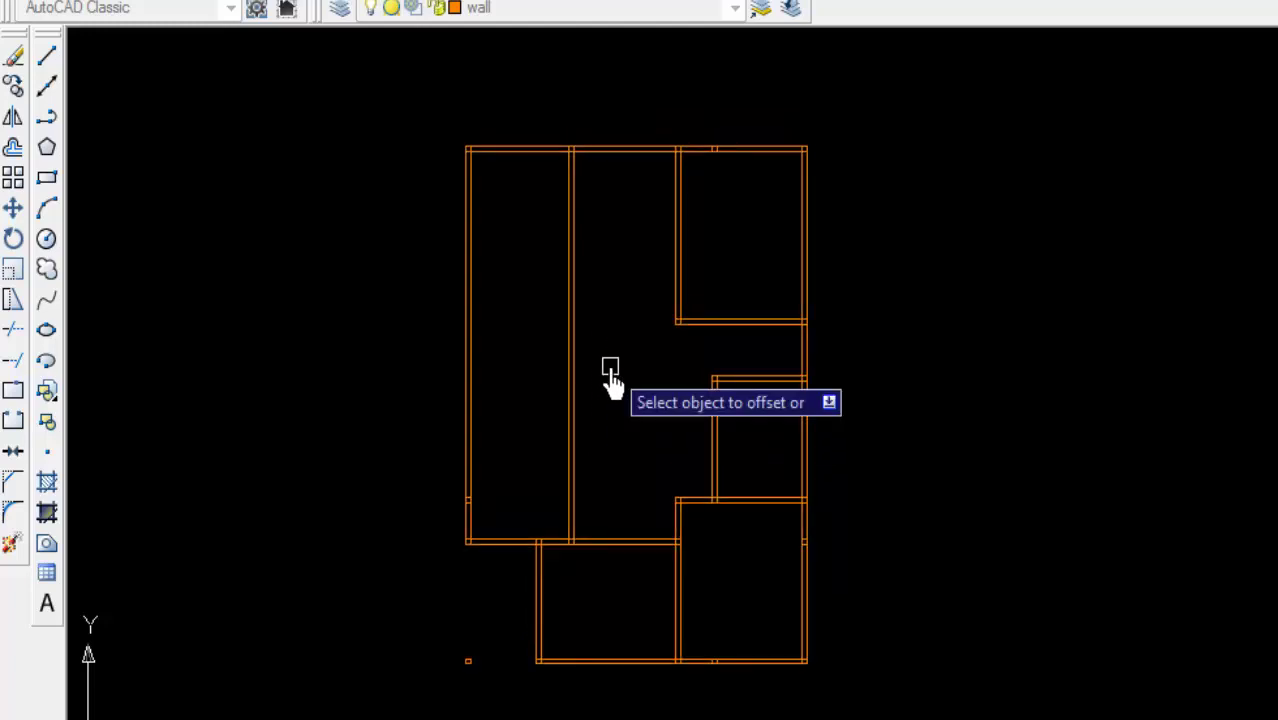
# Step: Extend both horizontal wall lines leftward to the left exterior wall
pyautogui.click(12, 364)
pyautogui.write('ex')
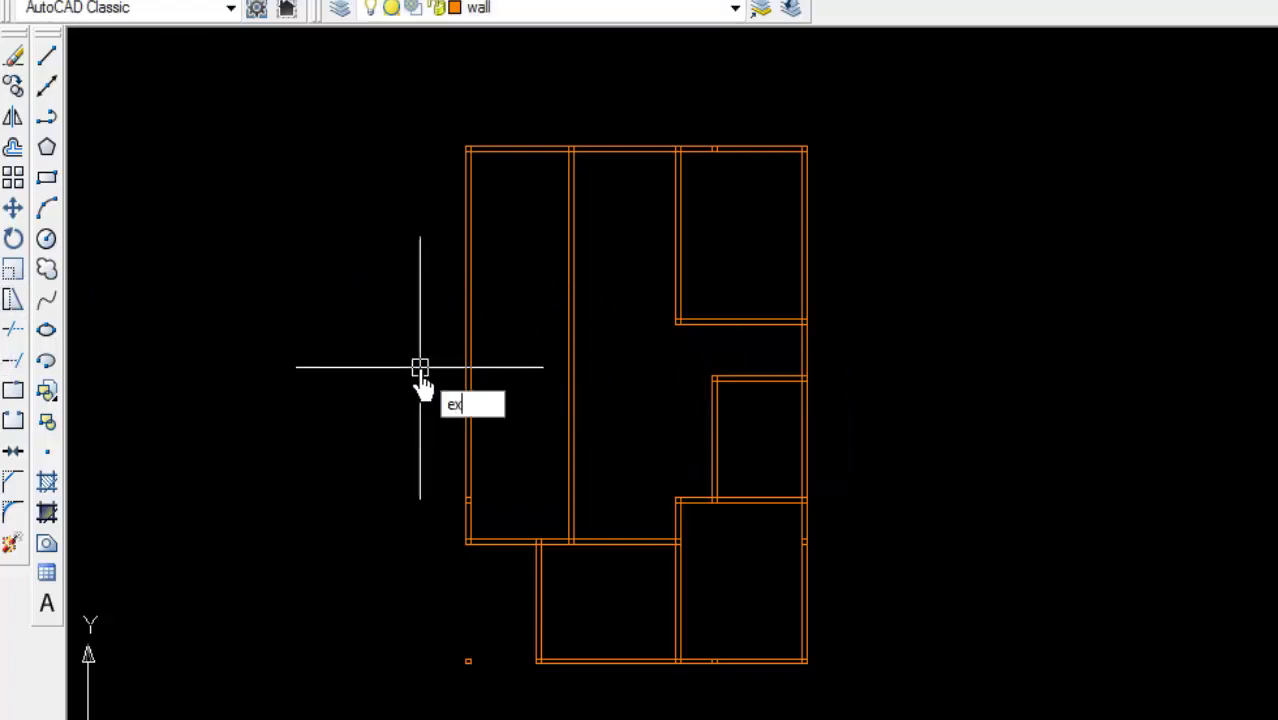
pyautogui.press('Return')
pyautogui.click(718, 321)
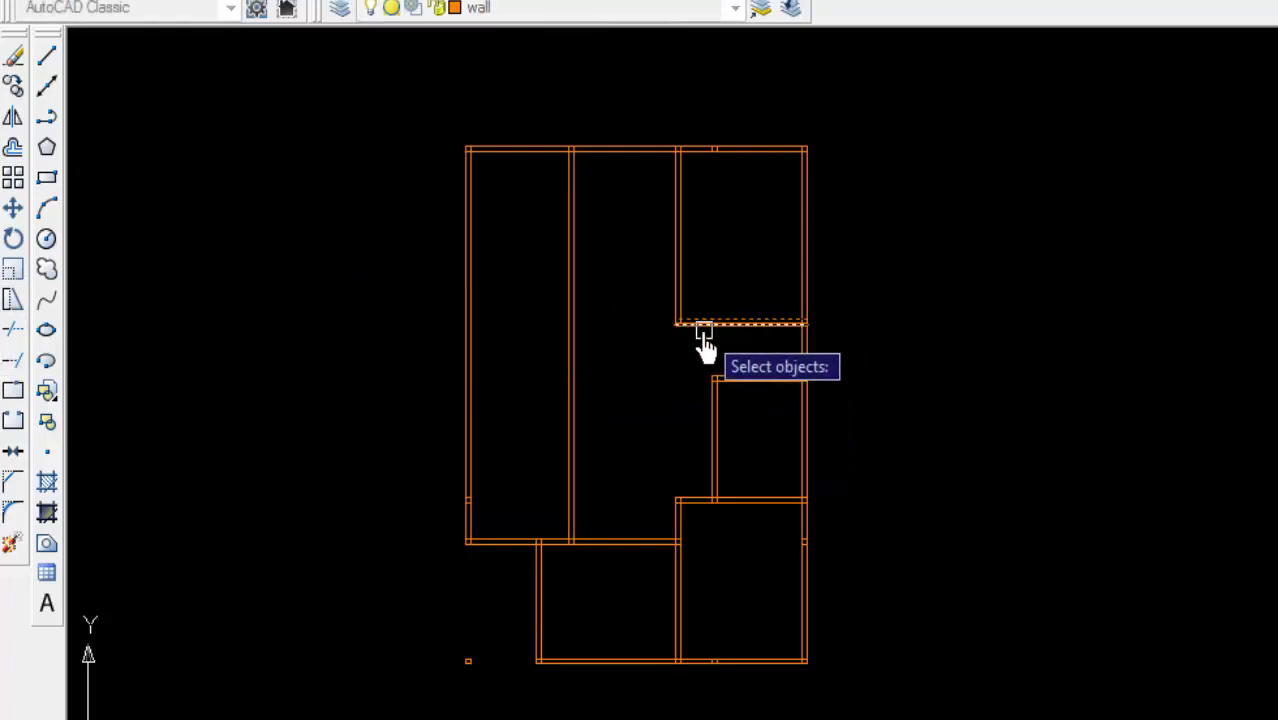
pyautogui.click(700, 280)
pyautogui.click(698, 326)
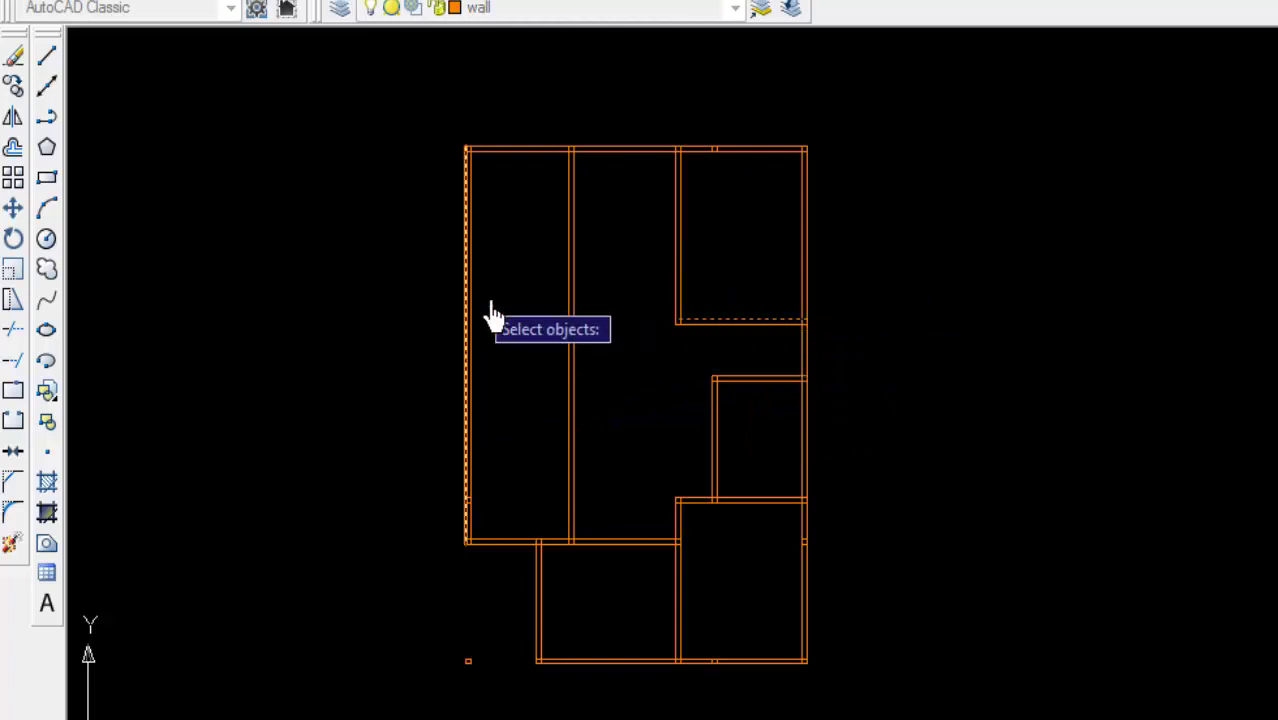
pyautogui.press('Escape')
pyautogui.write('ex')
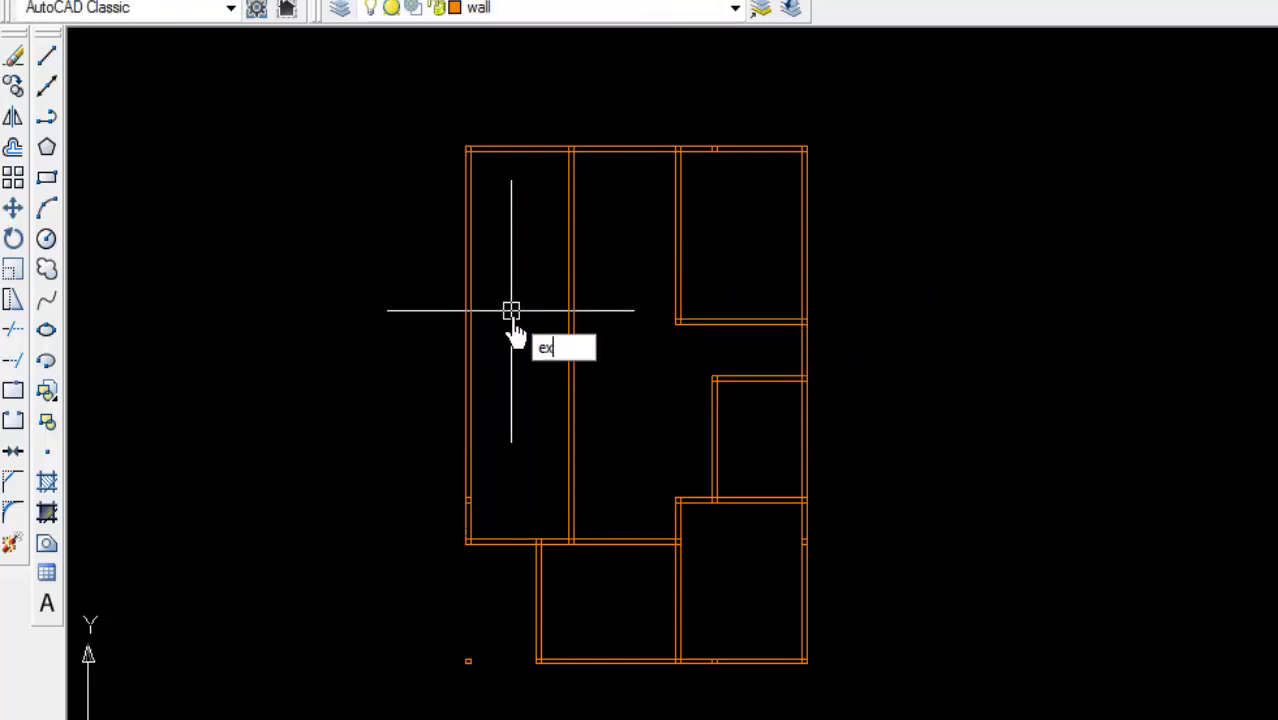
pyautogui.press('Return')
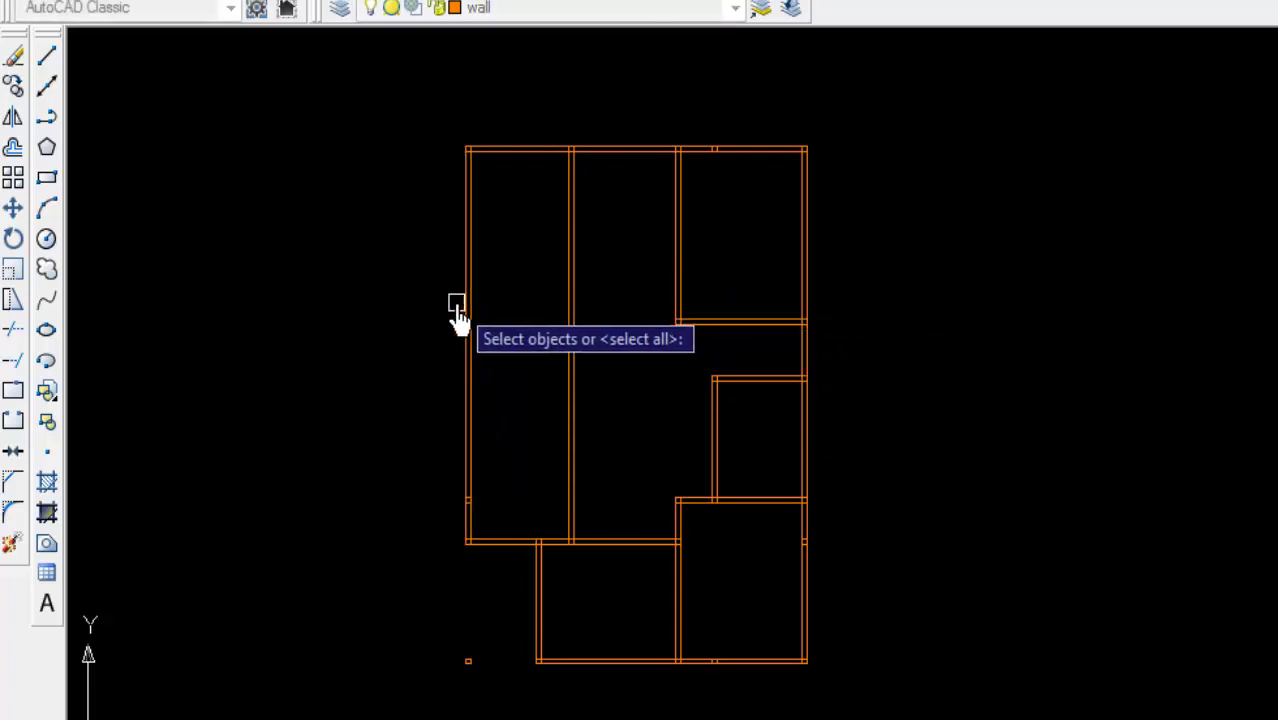
pyautogui.click(466, 318)
pyautogui.press('Return')
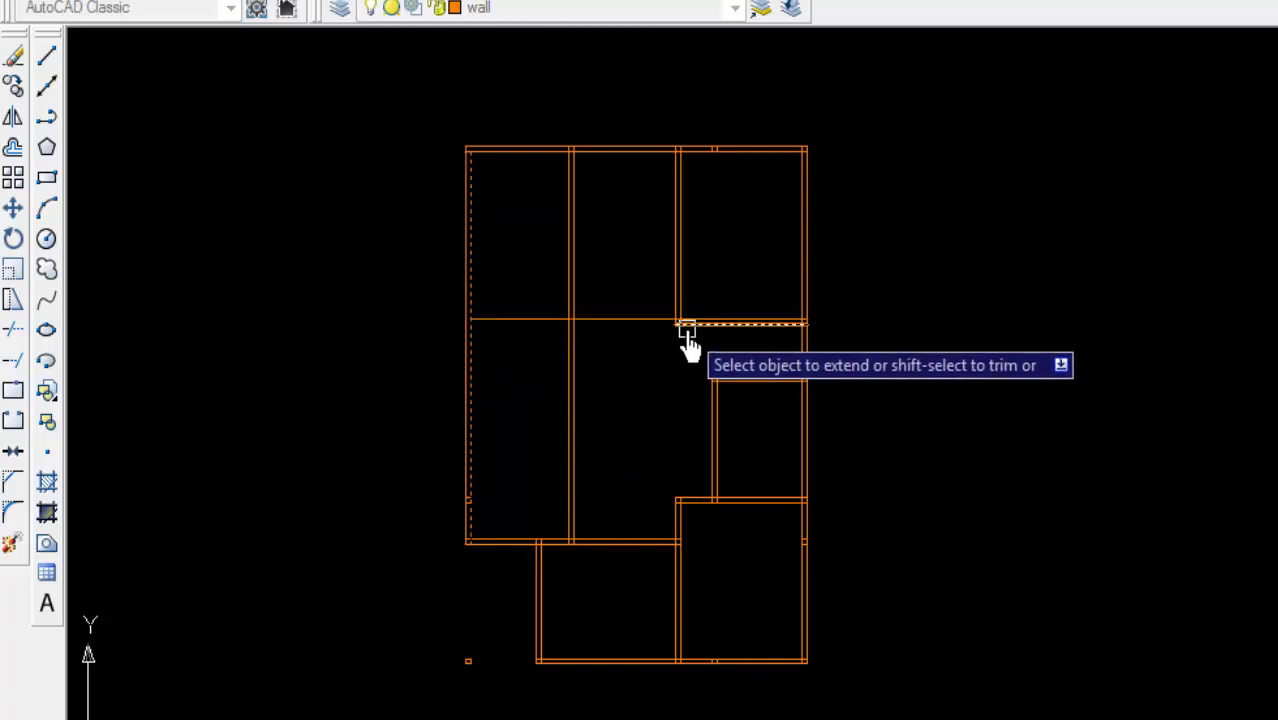
pyautogui.click(688, 322)
pyautogui.click(578, 322)
pyautogui.press('Return')
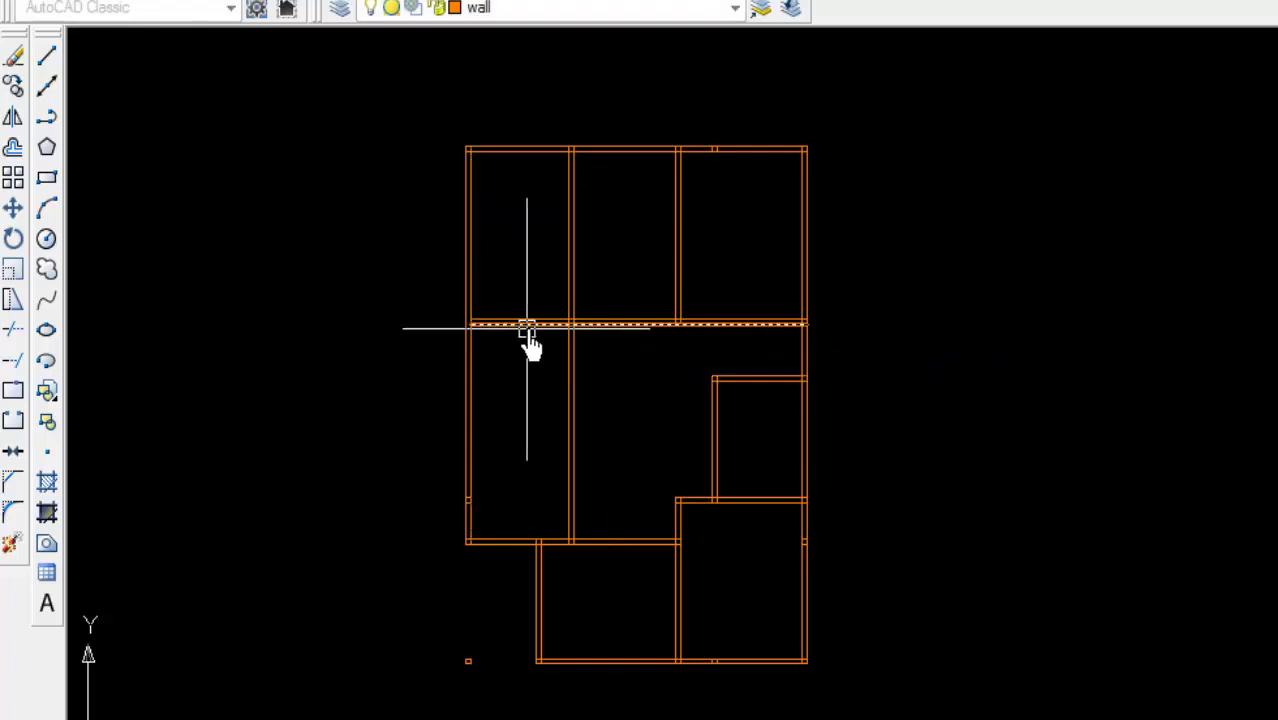
# Step: Trim away the vertical partition above the horizontal wall
pyautogui.press('Return')
pyautogui.press('Return')
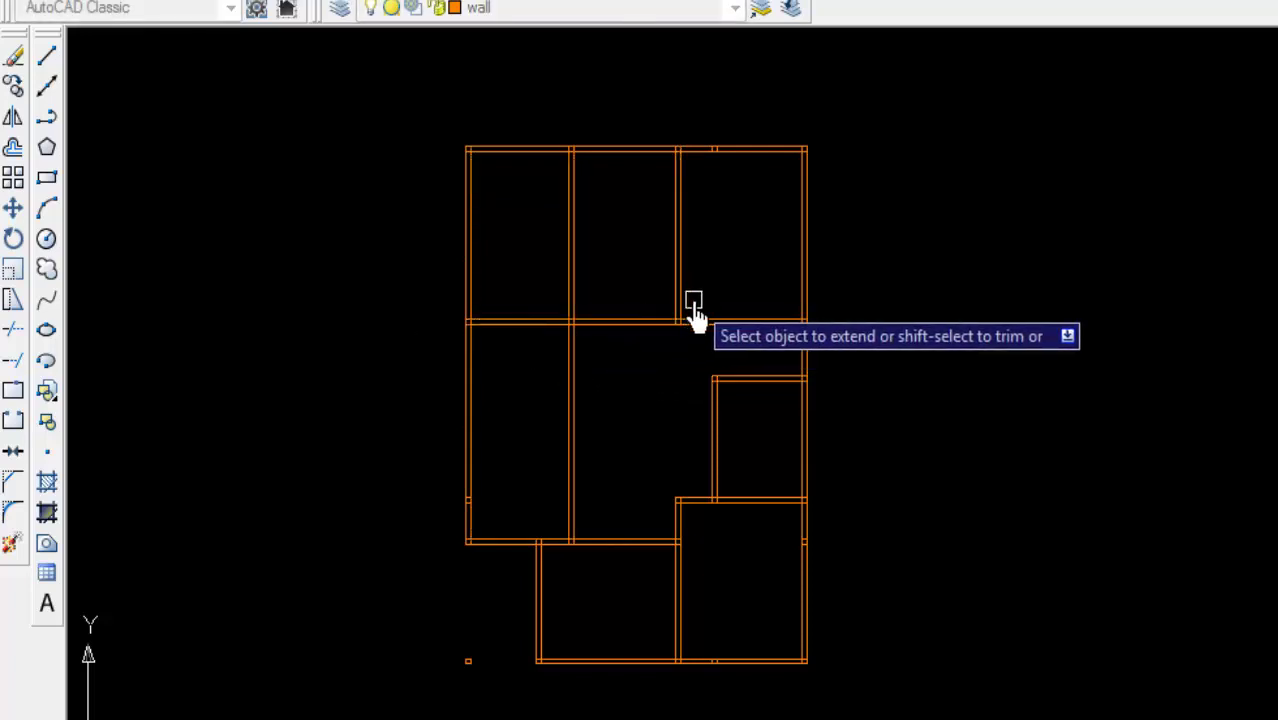
pyautogui.press('Return')
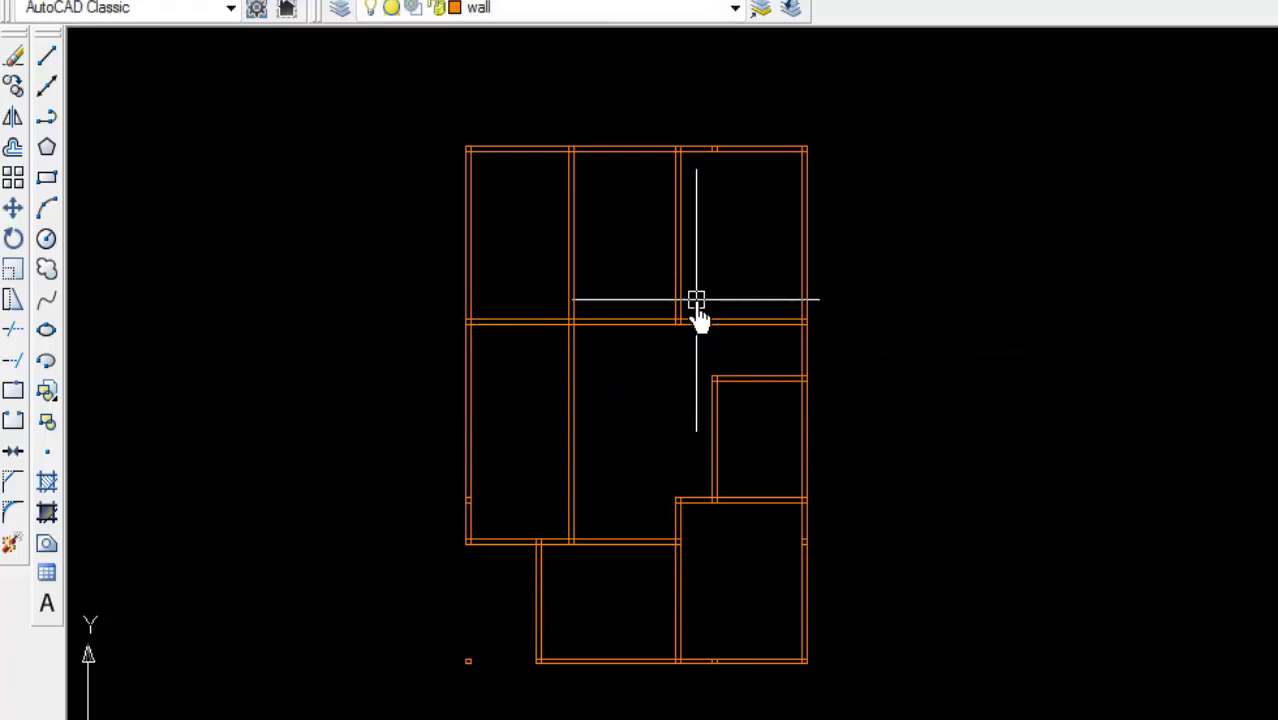
pyautogui.write('tr')
pyautogui.press('Return')
pyautogui.press('Return')
pyautogui.click(575, 285)
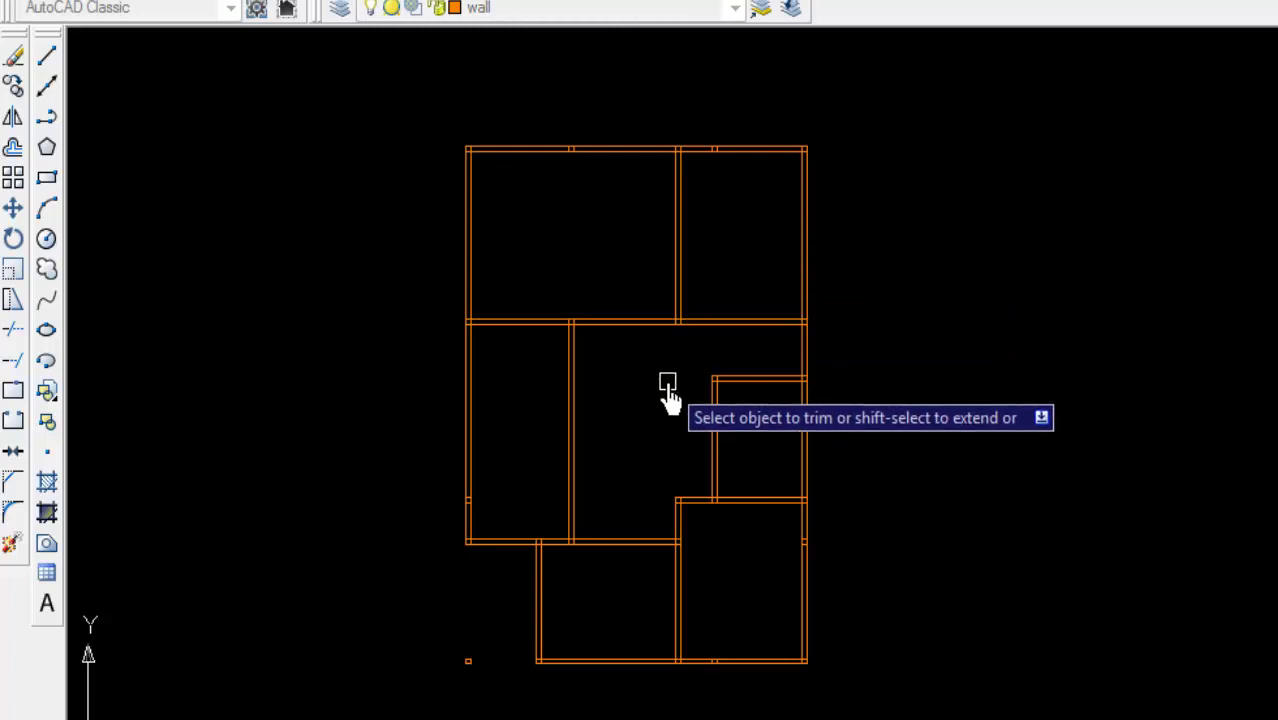
# Step: Offset a vertical wall line 4'6" left, then offset it by 5 to form a double wall
pyautogui.press('Return')
pyautogui.write('o')
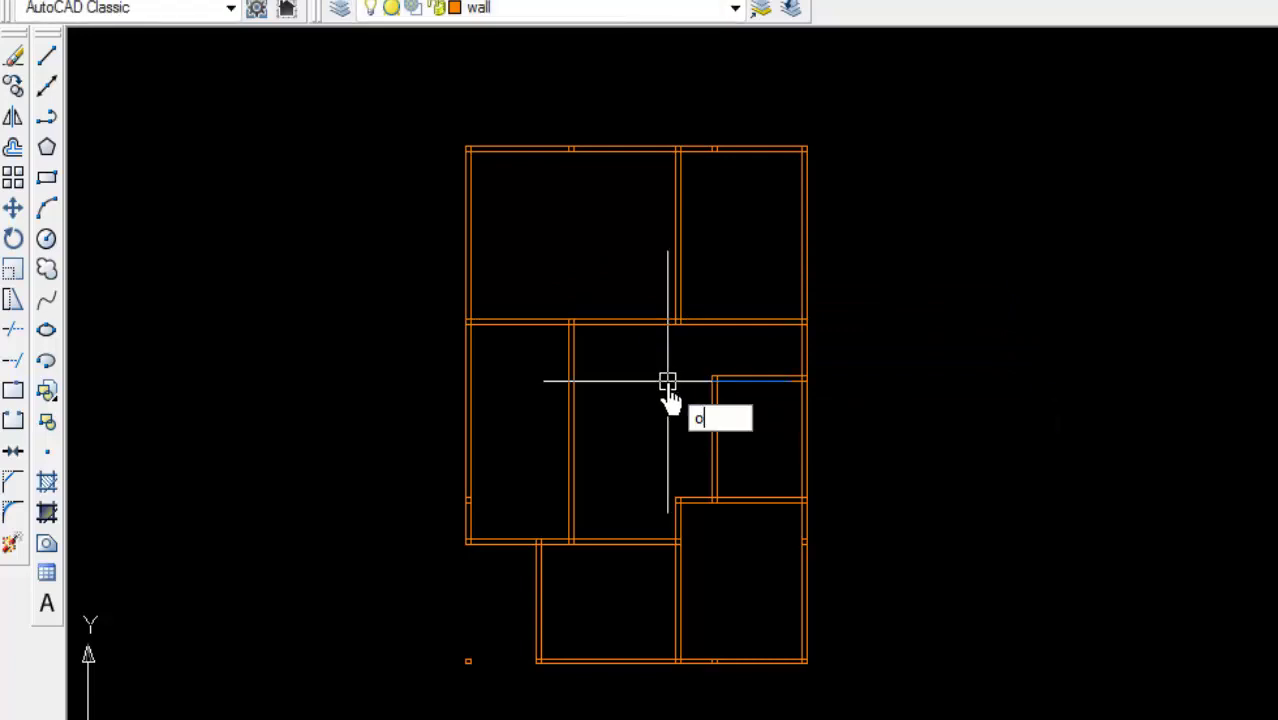
pyautogui.press('Return')
pyautogui.write("4'6")
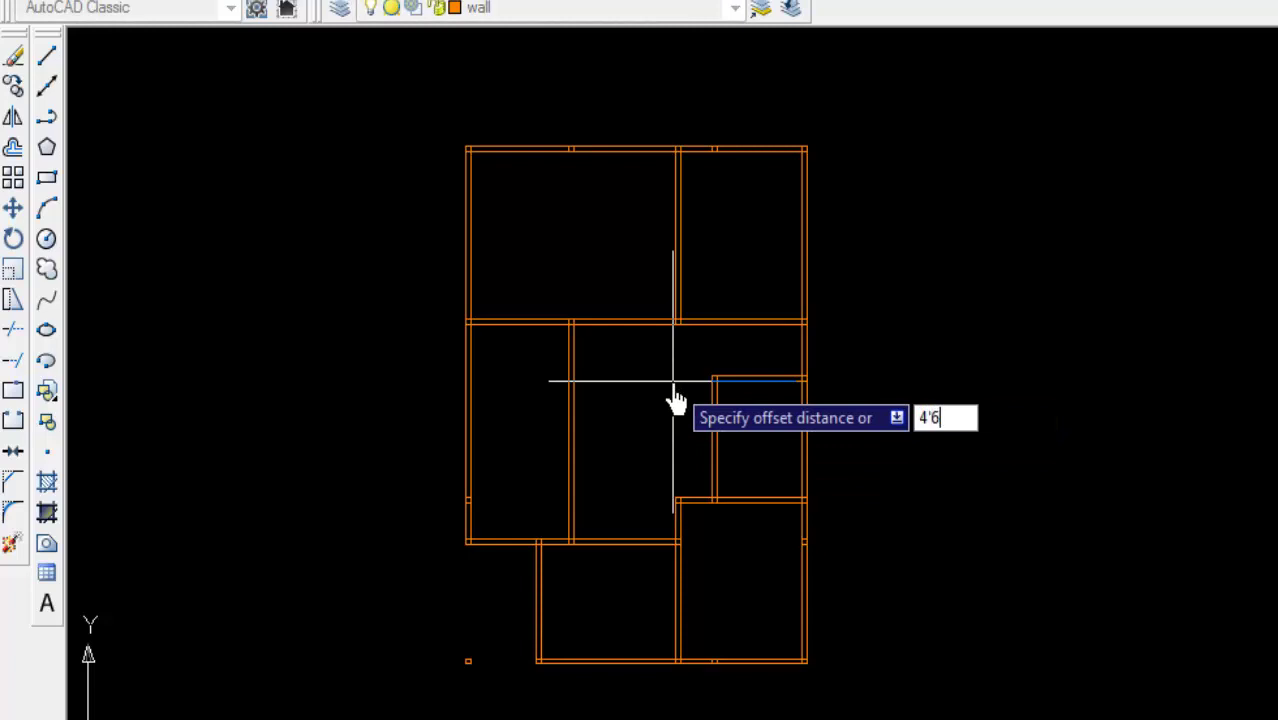
pyautogui.press('Return')
pyautogui.click(676, 278)
pyautogui.click(641, 282)
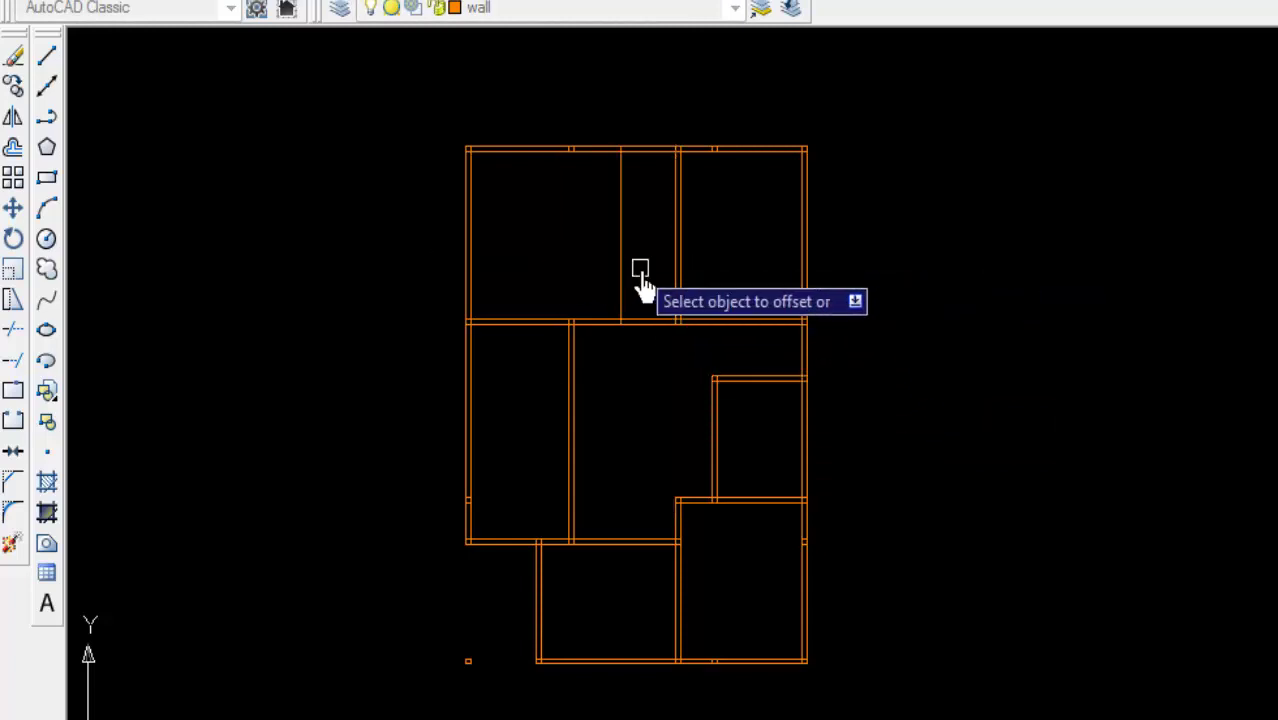
pyautogui.press('Return')
pyautogui.press('Return')
pyautogui.write('5')
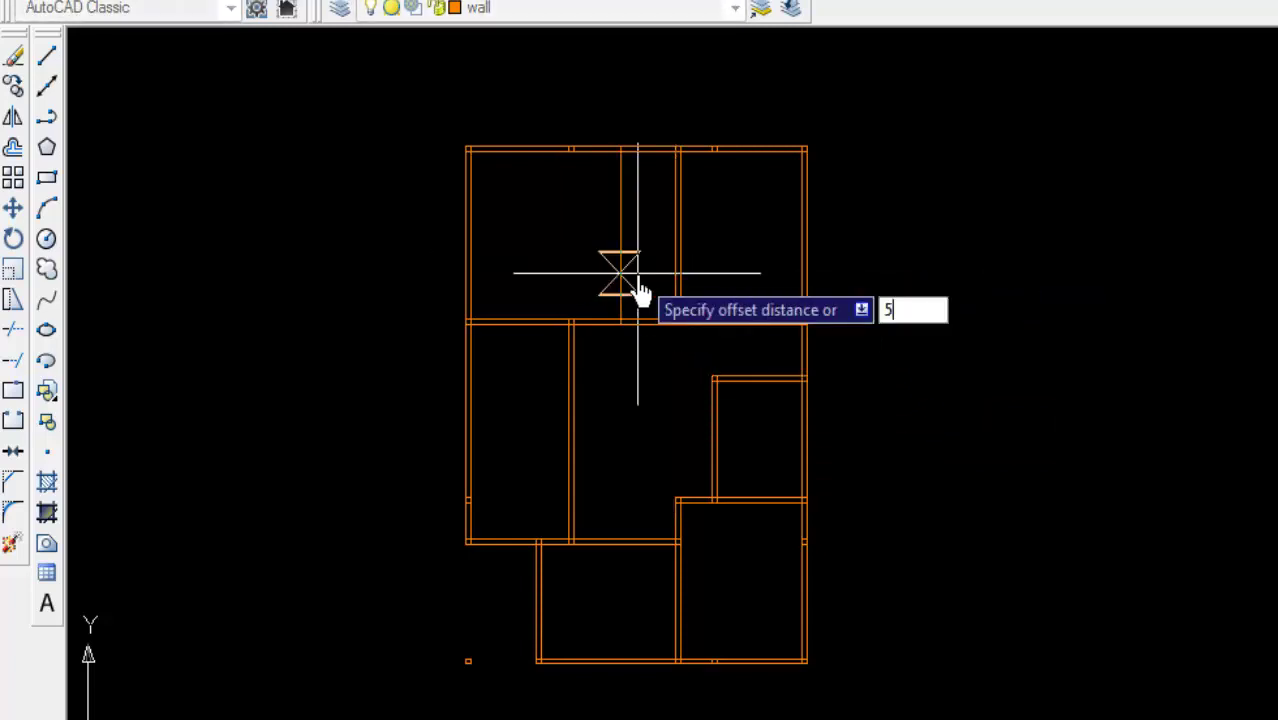
pyautogui.press('Return')
pyautogui.click(621, 271)
pyautogui.click(575, 250)
pyautogui.write('o')
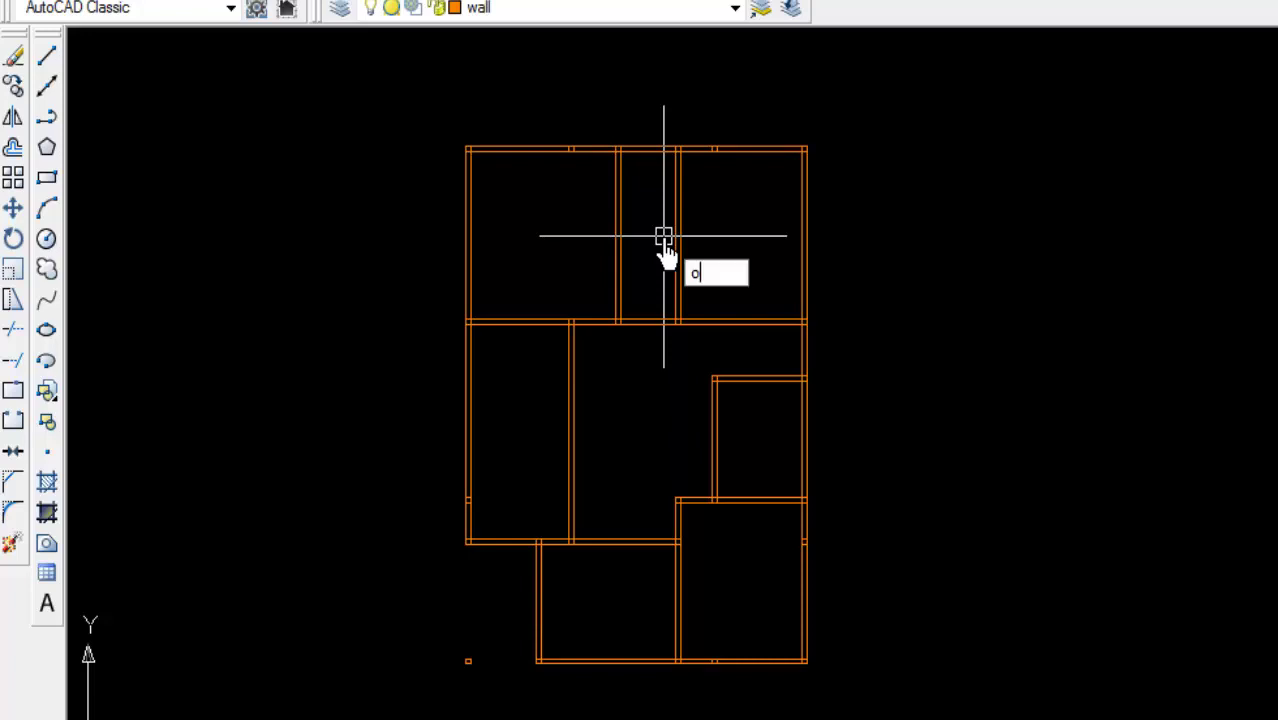
# Step: Offset a line of the new double wall 3' further left
pyautogui.press('Return')
pyautogui.write('3')
pyautogui.press('Return')
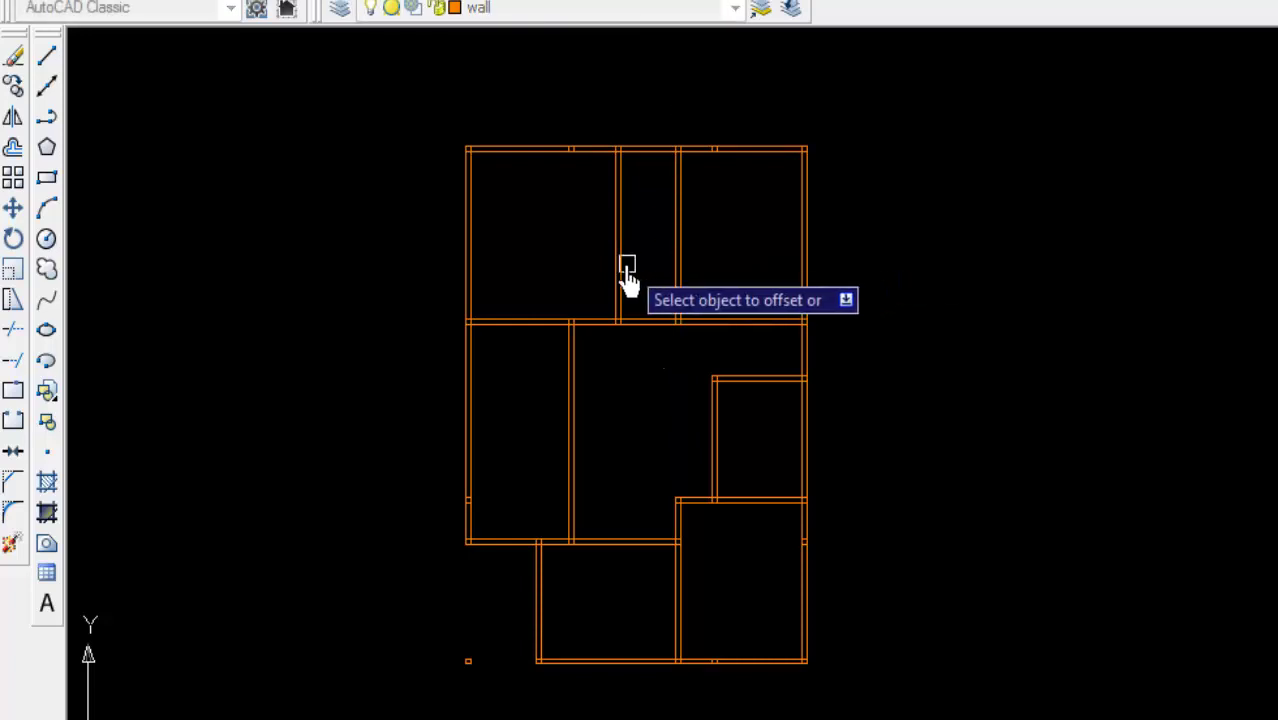
pyautogui.click(616, 263)
pyautogui.click(595, 272)
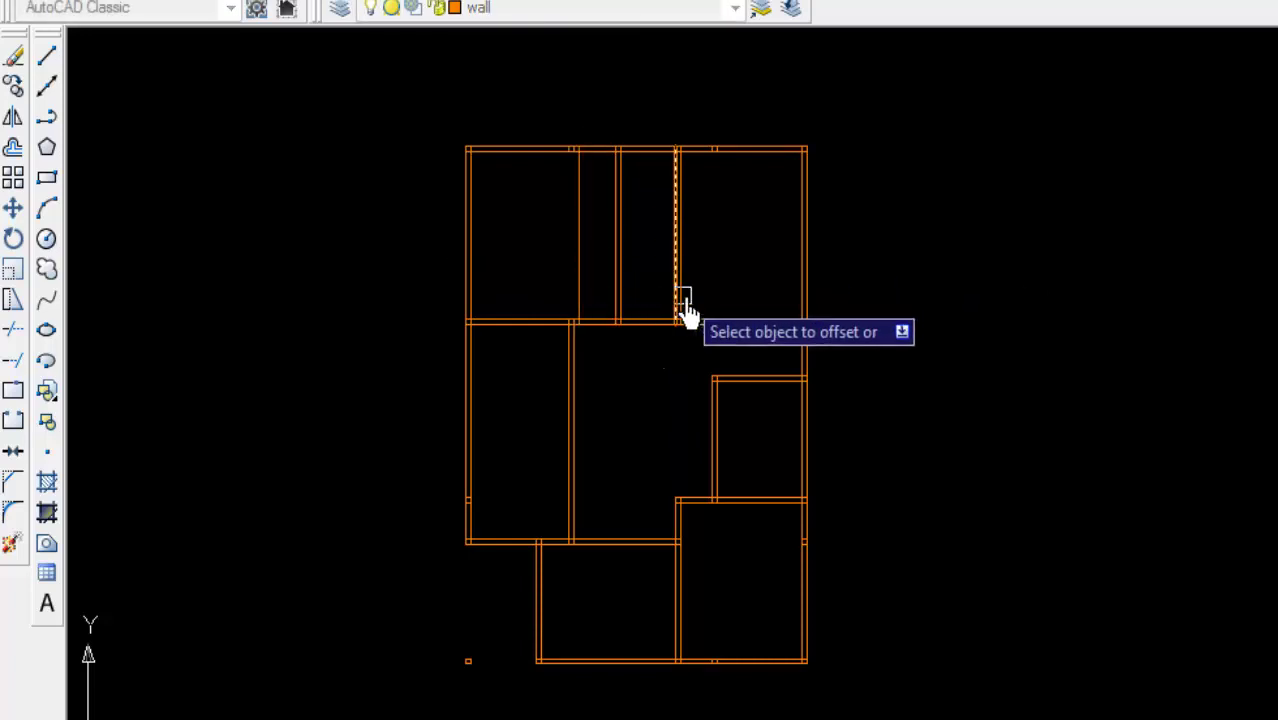
# Step: Offset a vertical wall line 3' to the right
pyautogui.scroll(2, 694, 332)
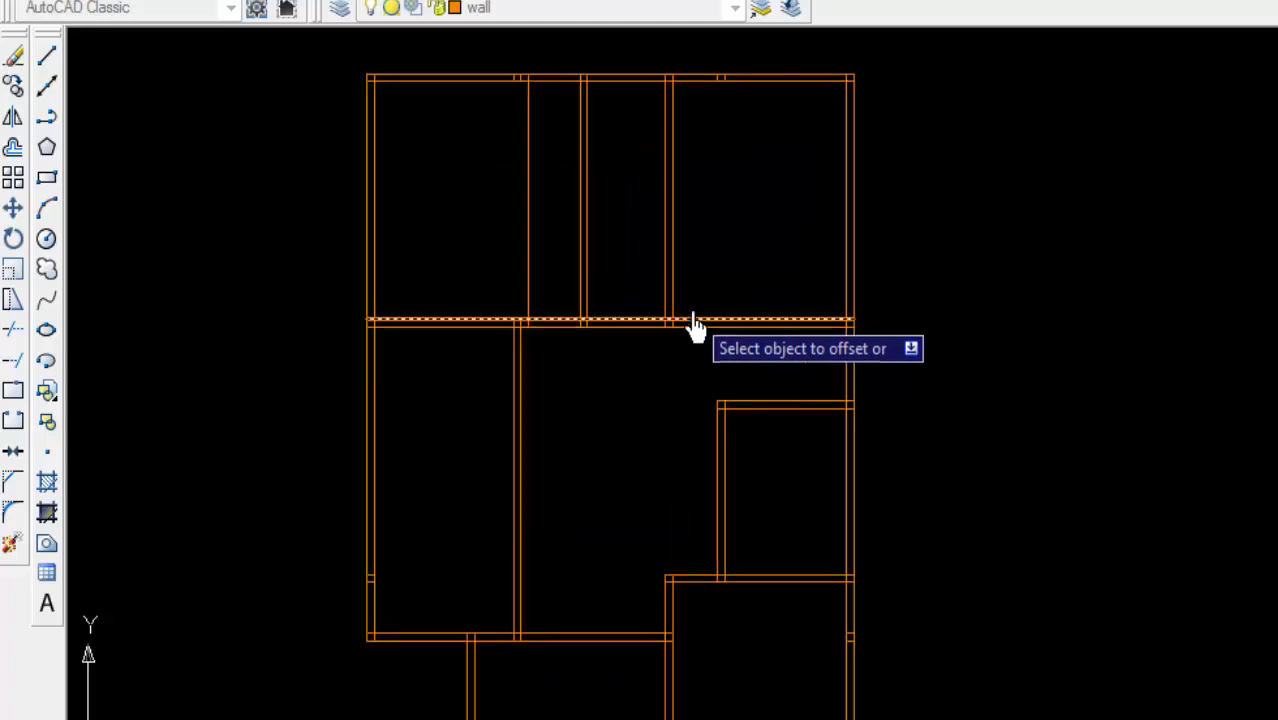
pyautogui.click(672, 295)
pyautogui.click(745, 320)
pyautogui.press('Return')
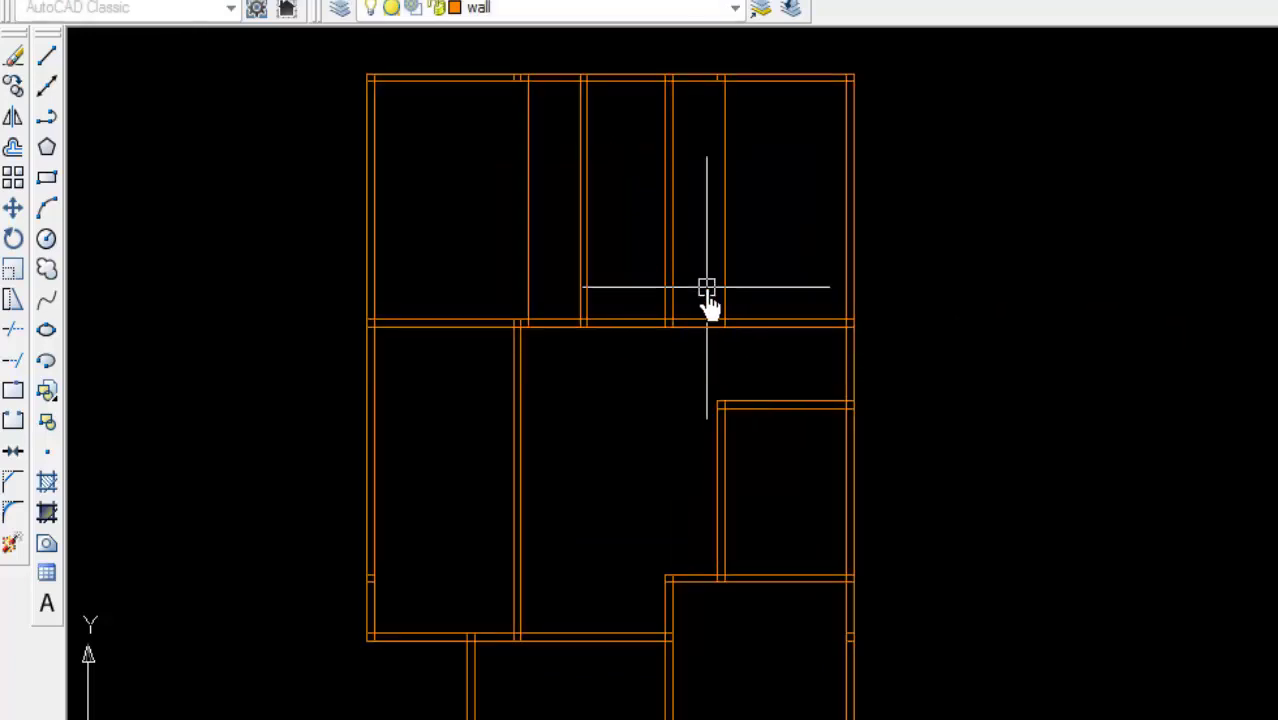
pyautogui.write('tr')
# Step: Trim openings in the horizontal wall on both sides of the narrow room
pyautogui.press('Return')
pyautogui.press('Return')
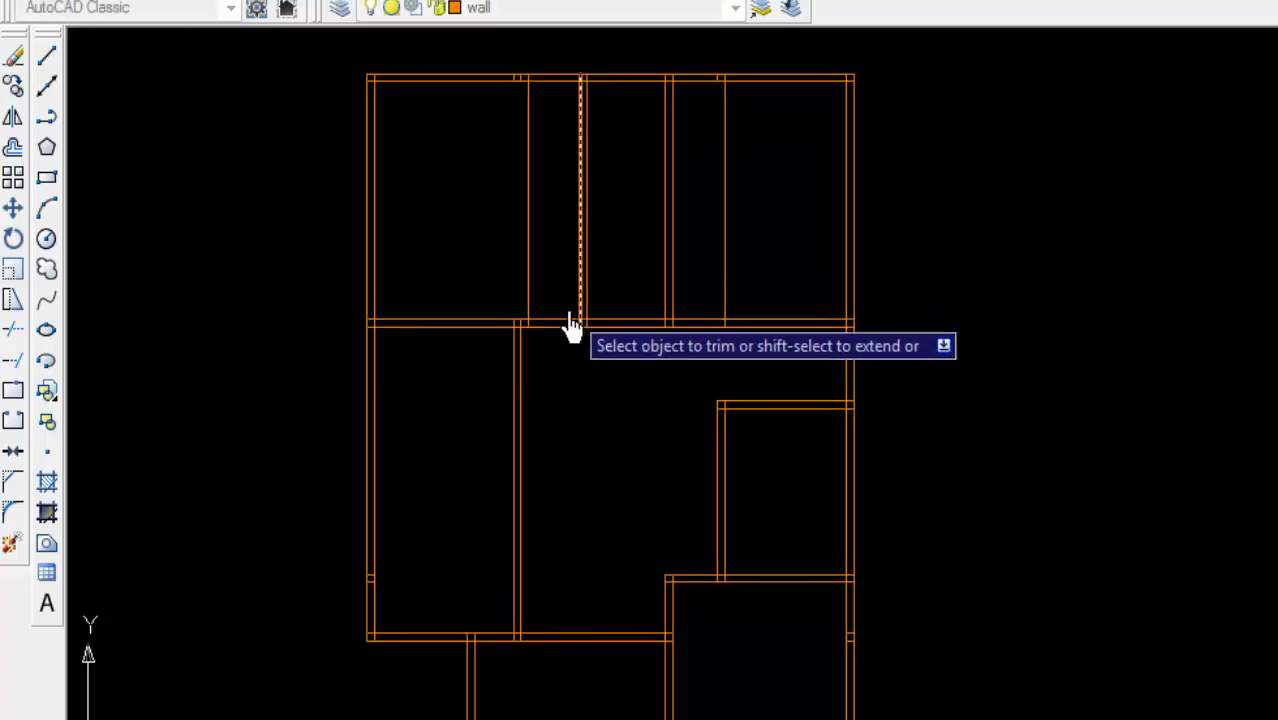
pyautogui.click(545, 323)
pyautogui.click(534, 318)
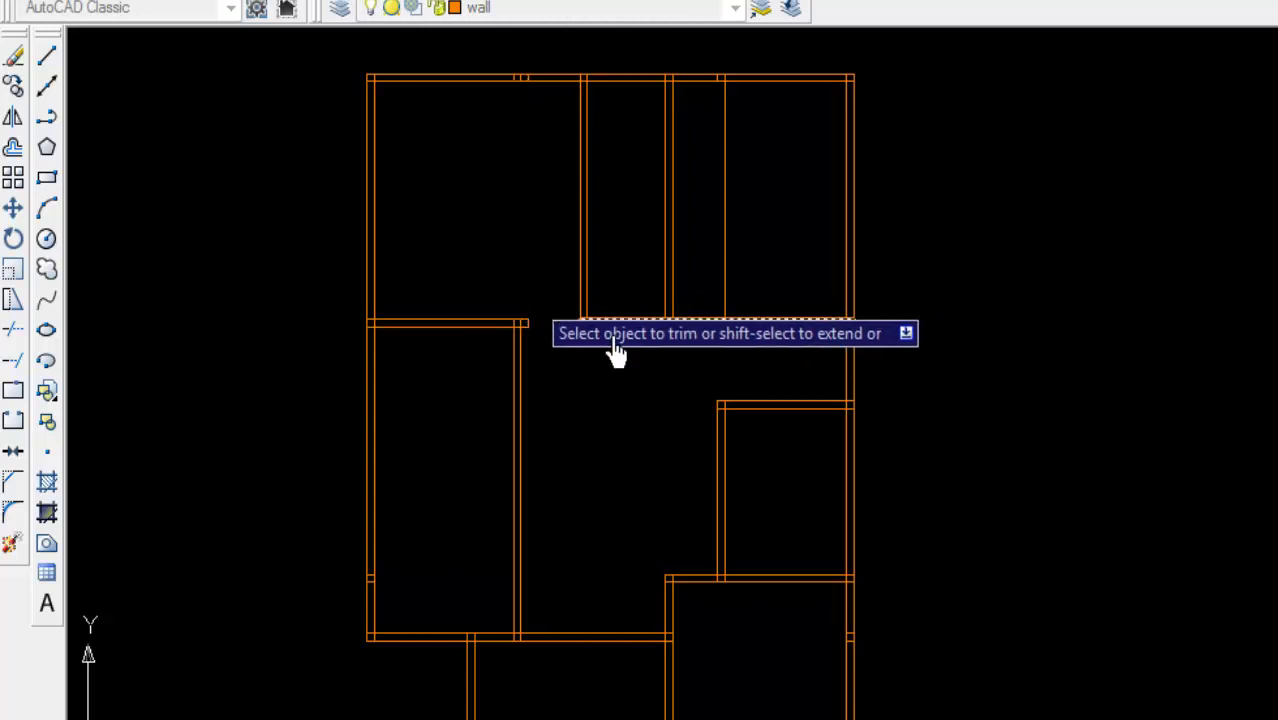
pyautogui.click(705, 320)
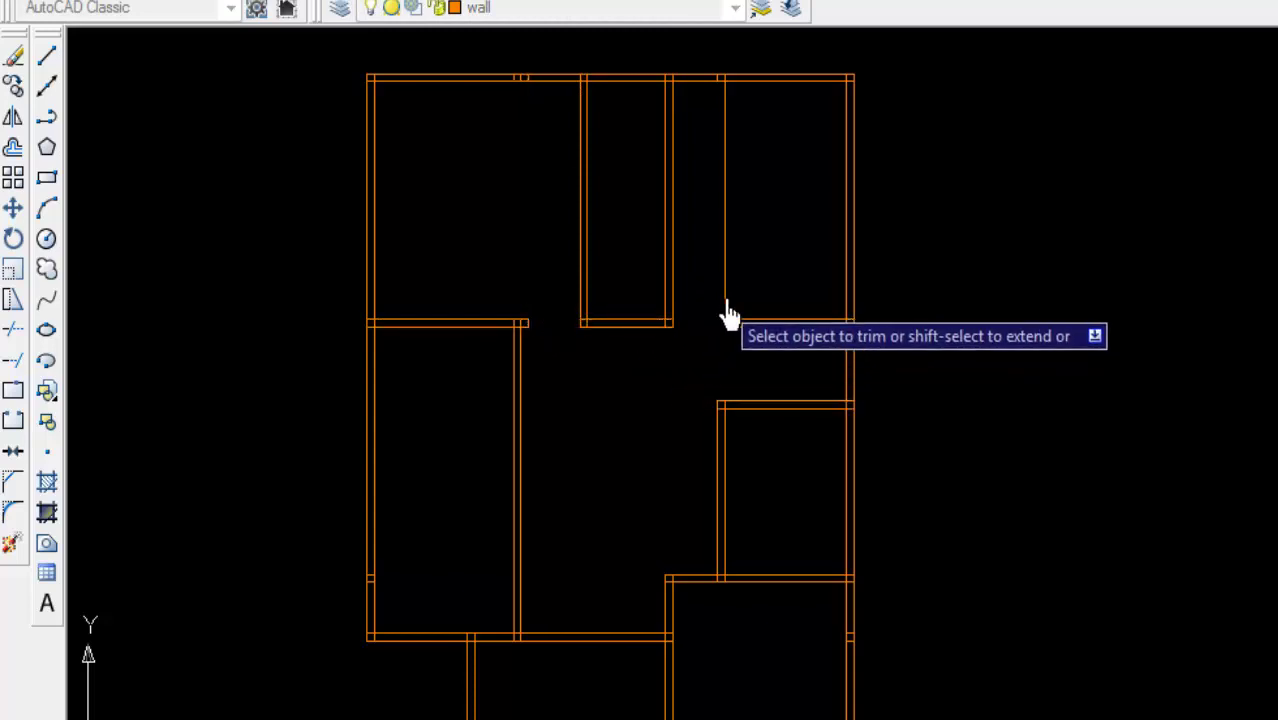
pyautogui.click(725, 303)
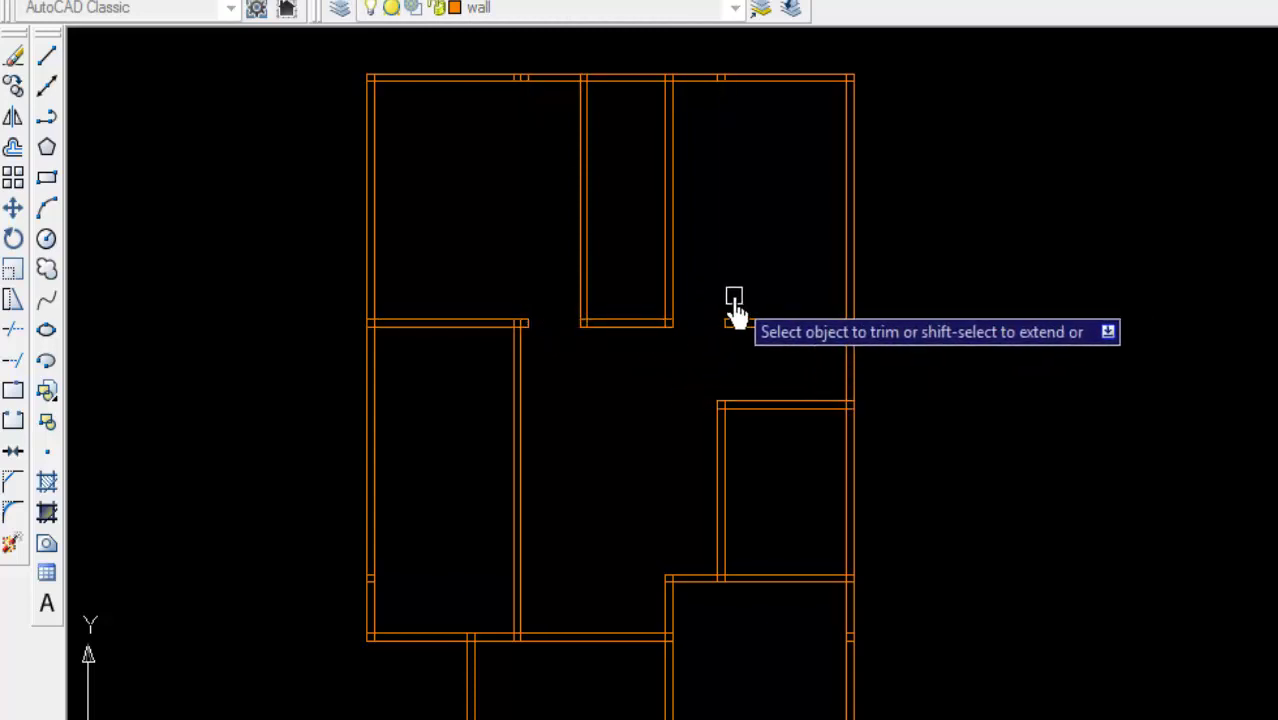
pyautogui.write('o')
# Step: Offset the narrow room's bottom wall line 7' upward
pyautogui.press('Return')
pyautogui.write("7'")
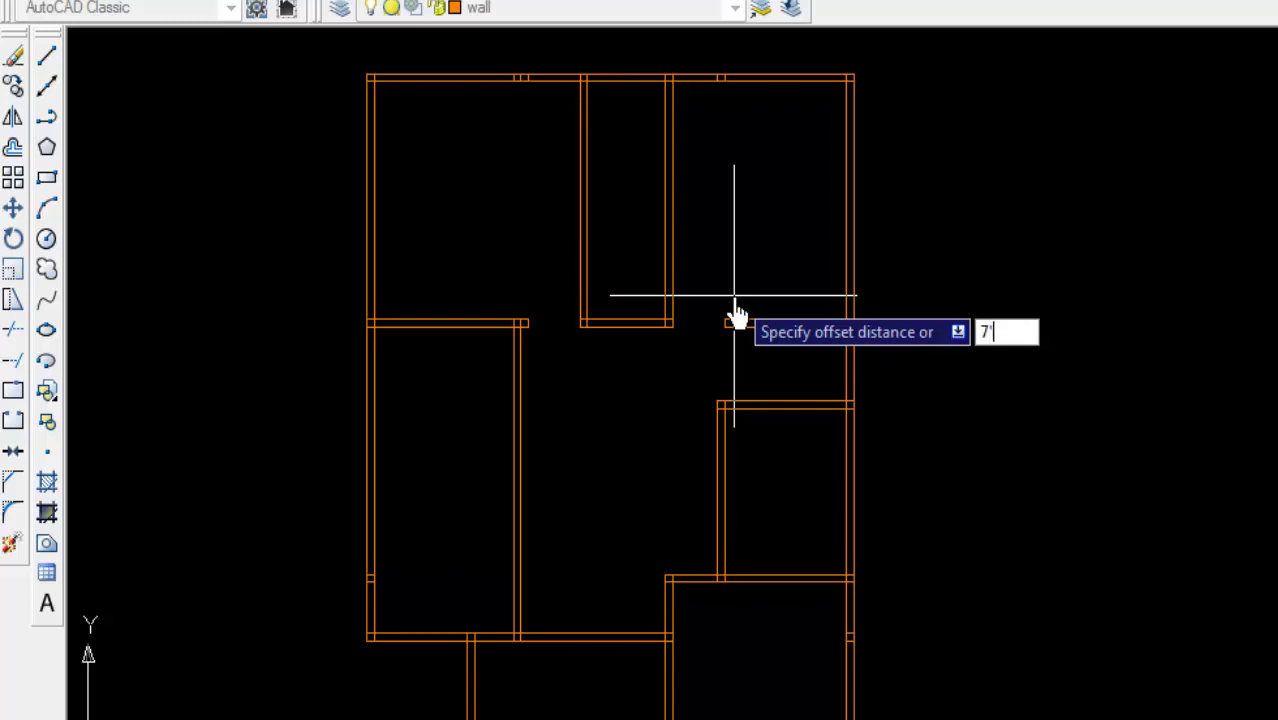
pyautogui.press('Return')
pyautogui.click(616, 323)
pyautogui.click(645, 265)
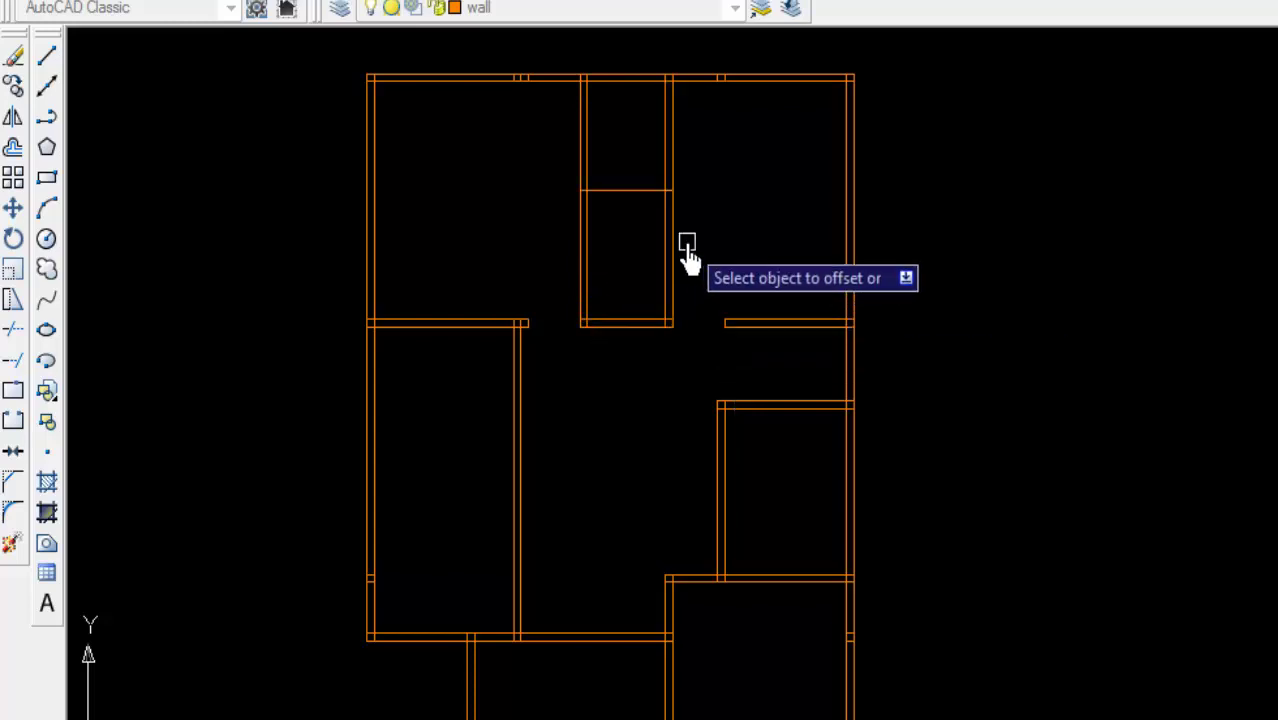
# Step: Offset the 7' cross line upward by 5 to add a parallel line
pyautogui.press('Return')
pyautogui.press('Return')
pyautogui.write('5')
pyautogui.press('Return')
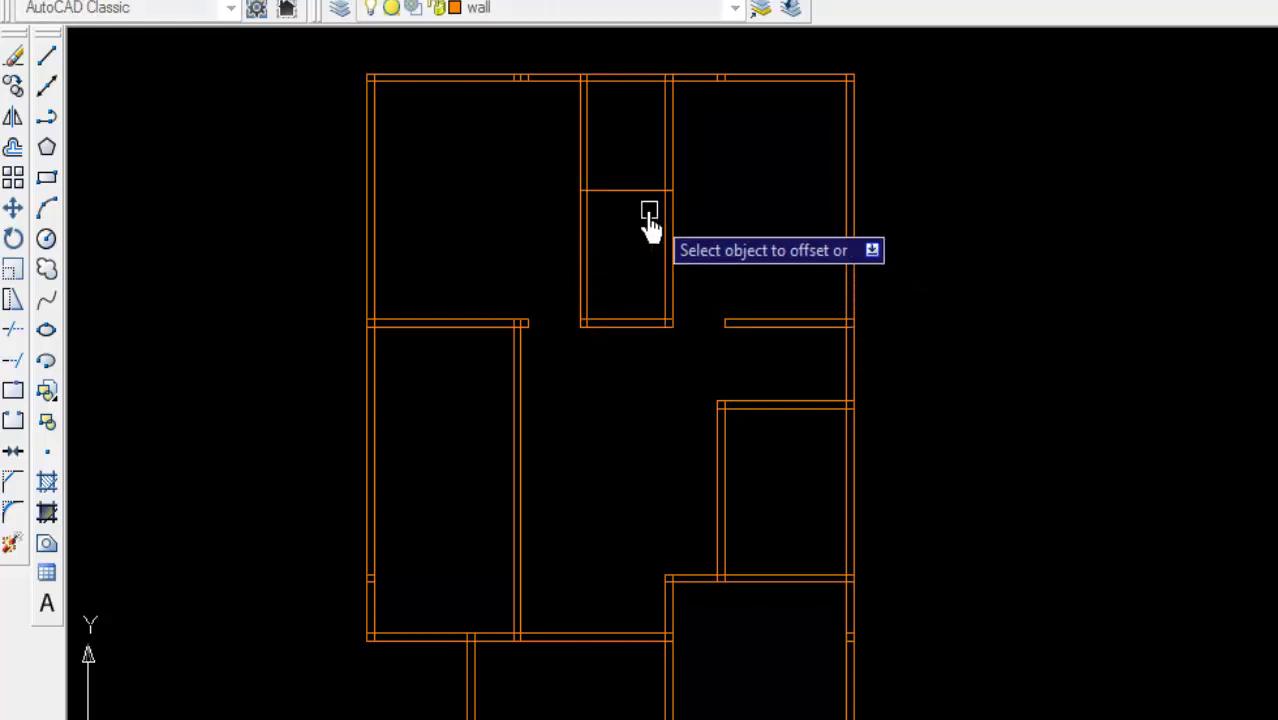
pyautogui.click(645, 190)
pyautogui.click(630, 175)
pyautogui.press('Escape')
# Step: Offset the top-centre room's horizontal line and vertical wall inward by 2'
pyautogui.write('o')
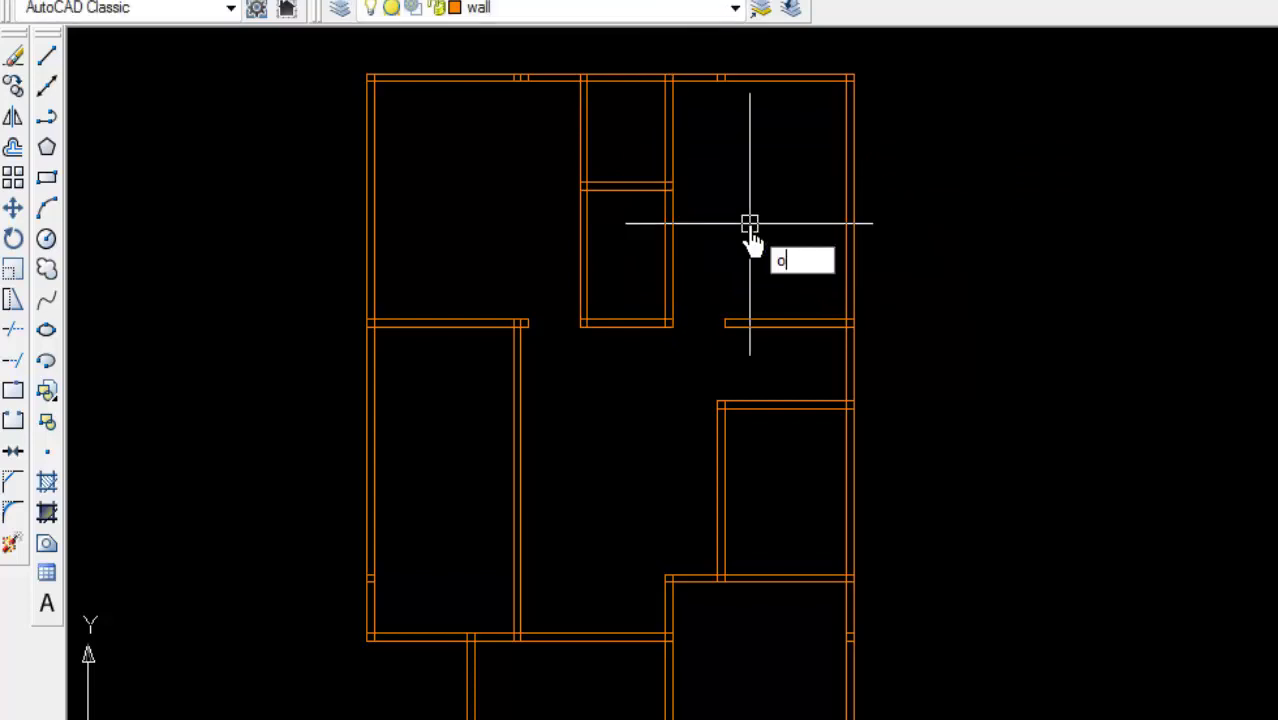
pyautogui.press('Return')
pyautogui.write('2')
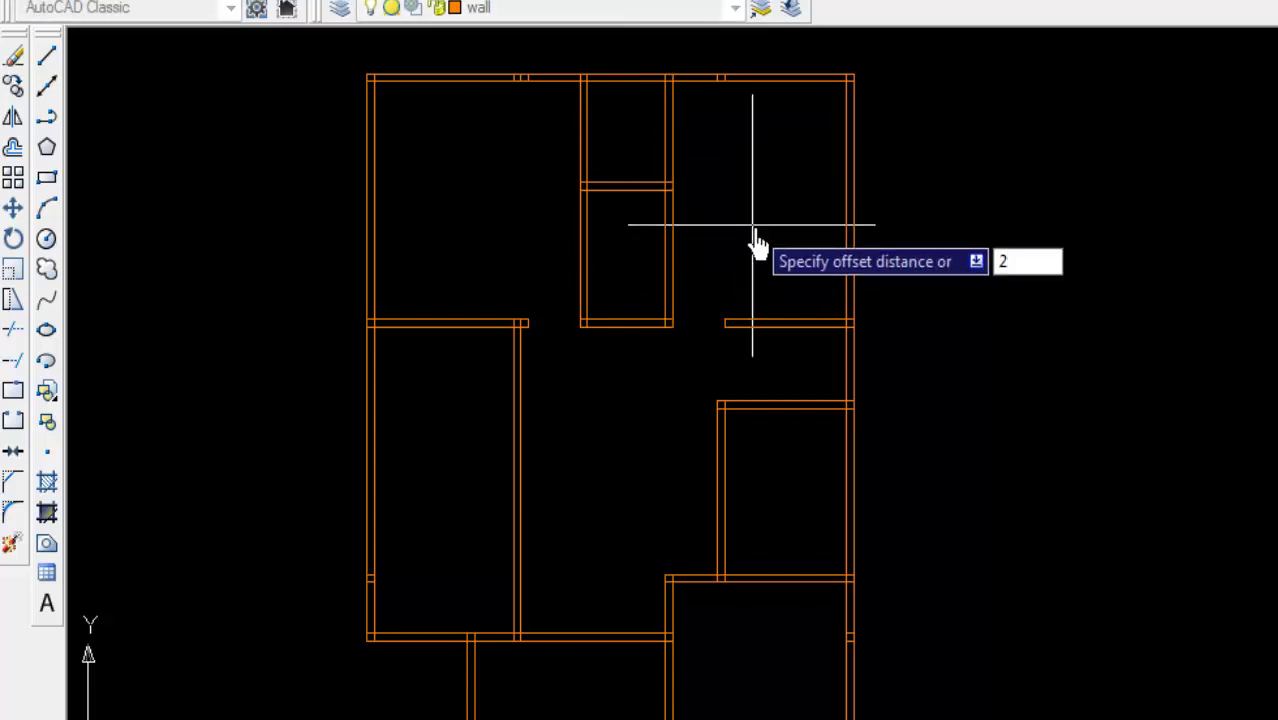
pyautogui.press('Return')
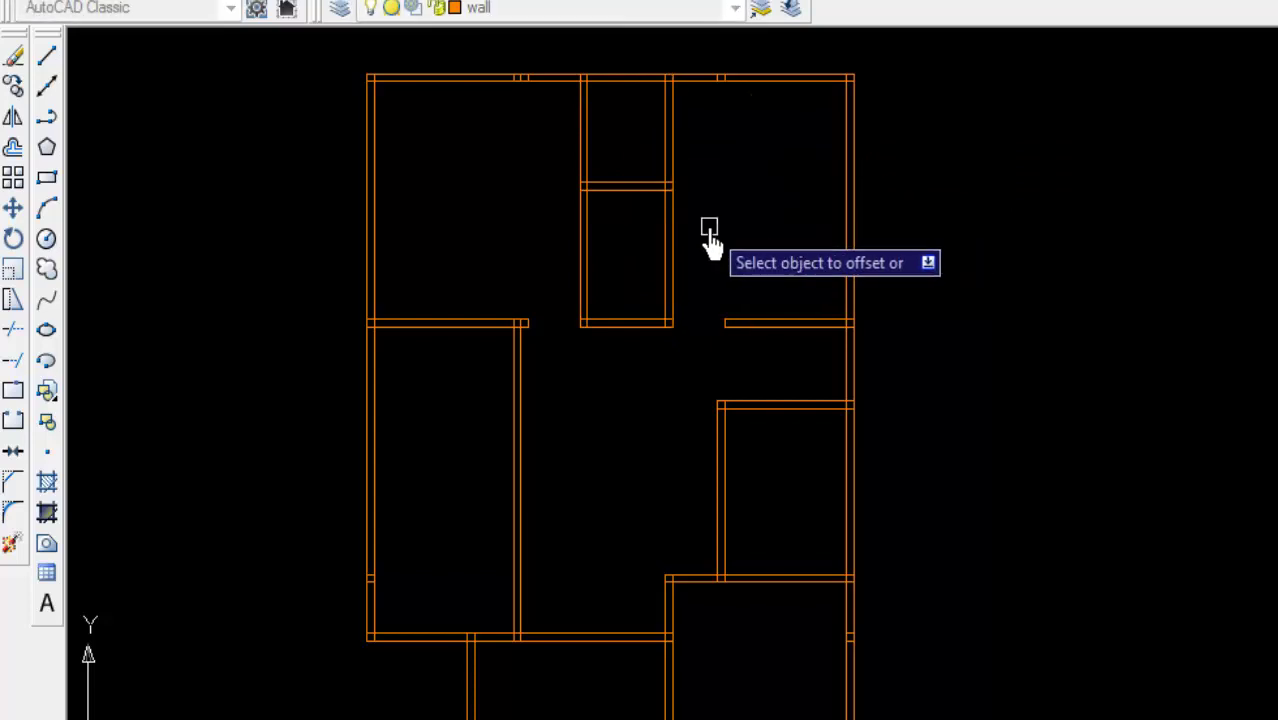
pyautogui.click(613, 183)
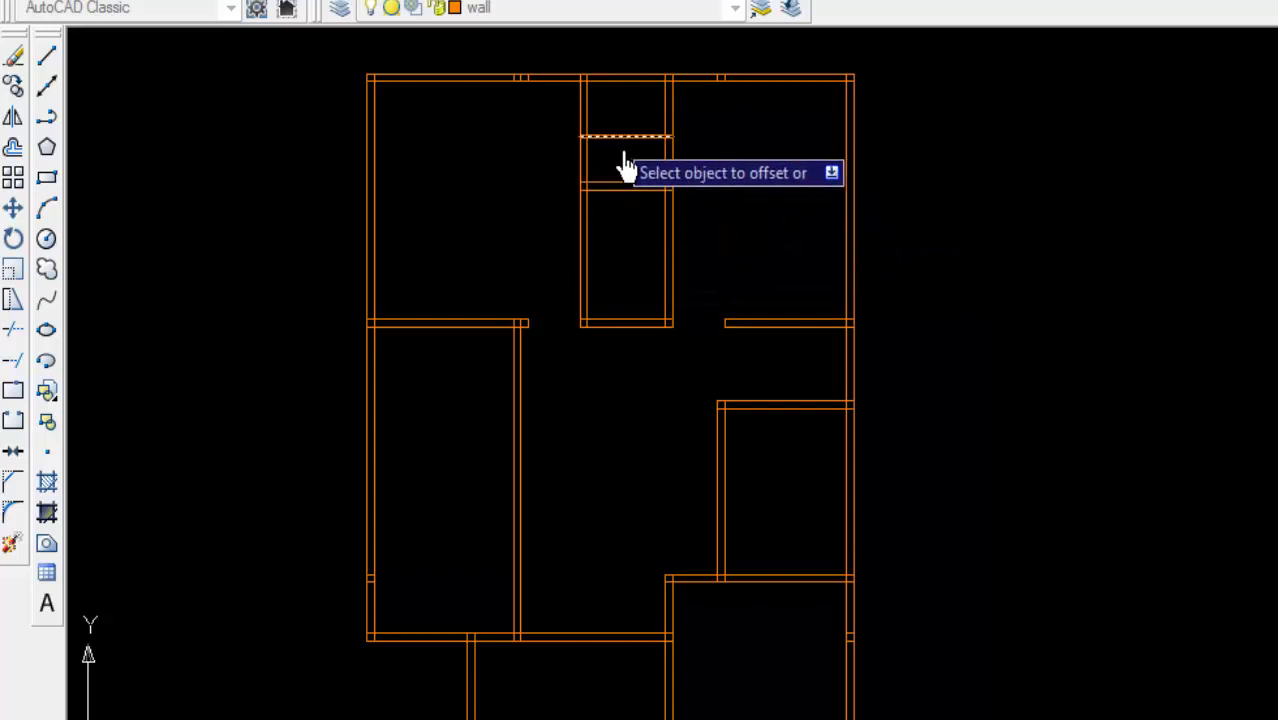
pyautogui.click(624, 164)
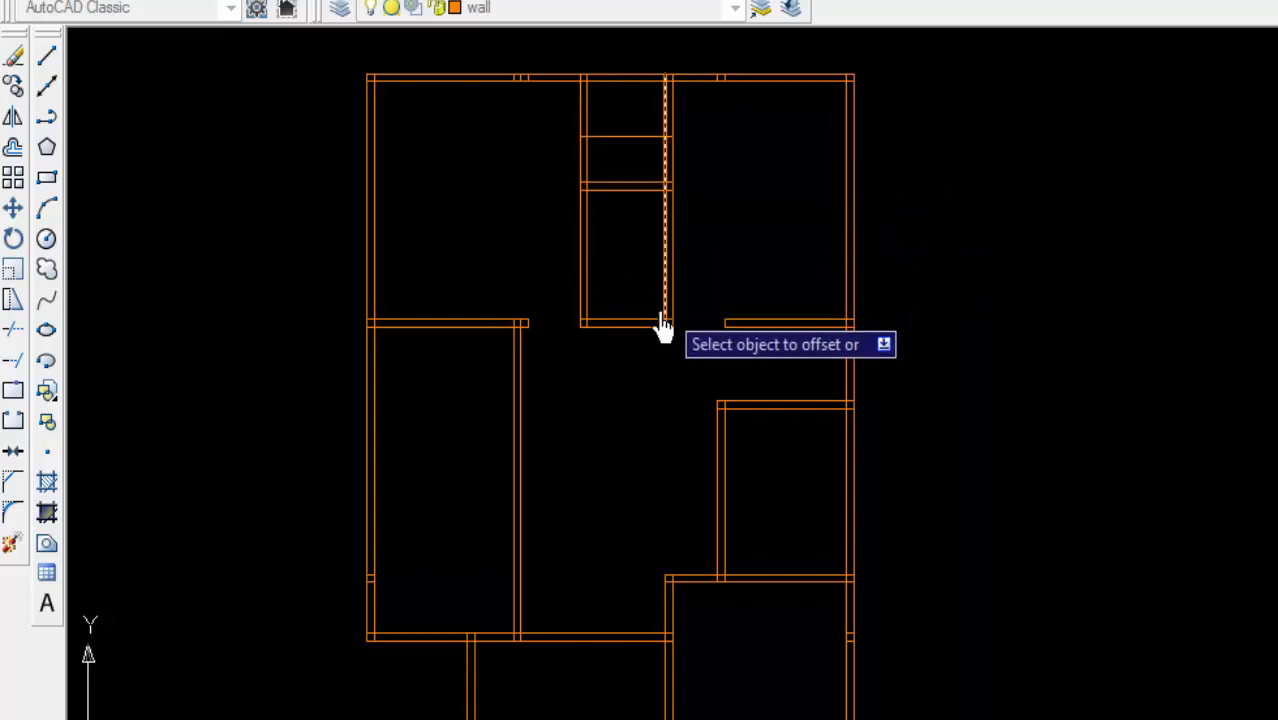
pyautogui.click(589, 283)
pyautogui.click(648, 292)
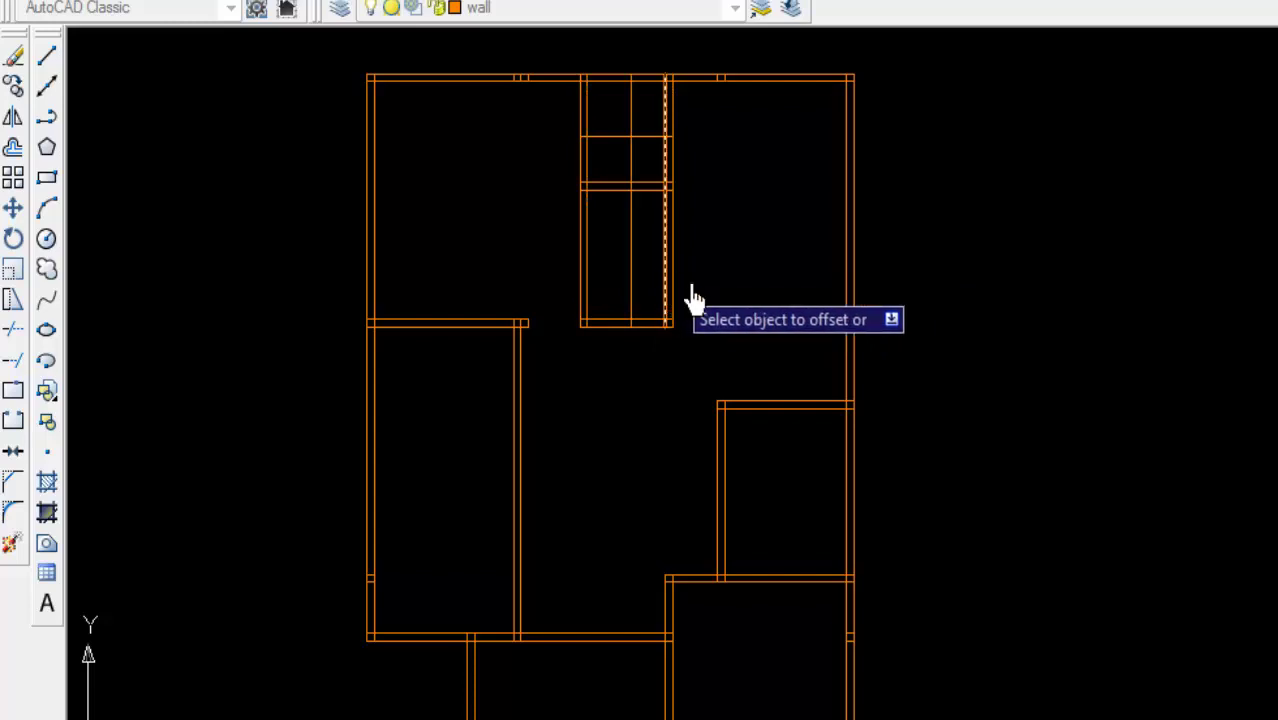
pyautogui.write('tr')
pyautogui.press('Return')
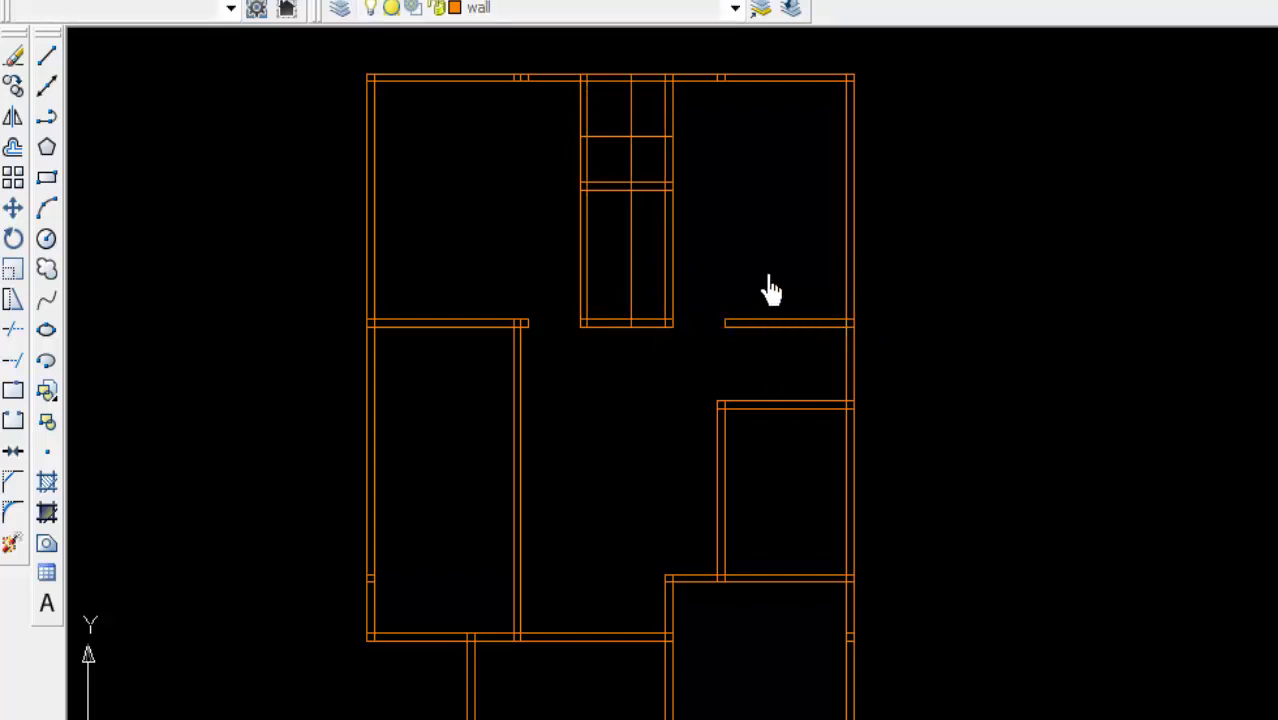
# Step: Trim the excess line segments in the top-centre room
pyautogui.press('Return')
pyautogui.click(612, 325)
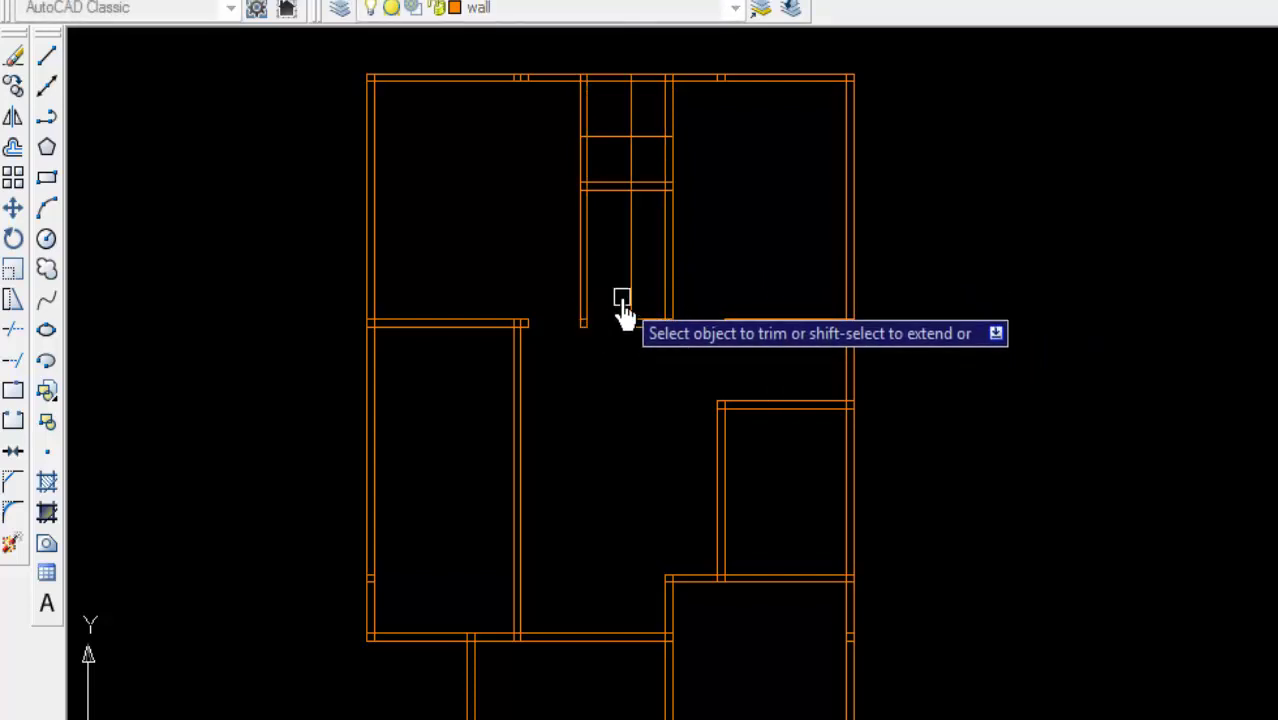
pyautogui.click(583, 180)
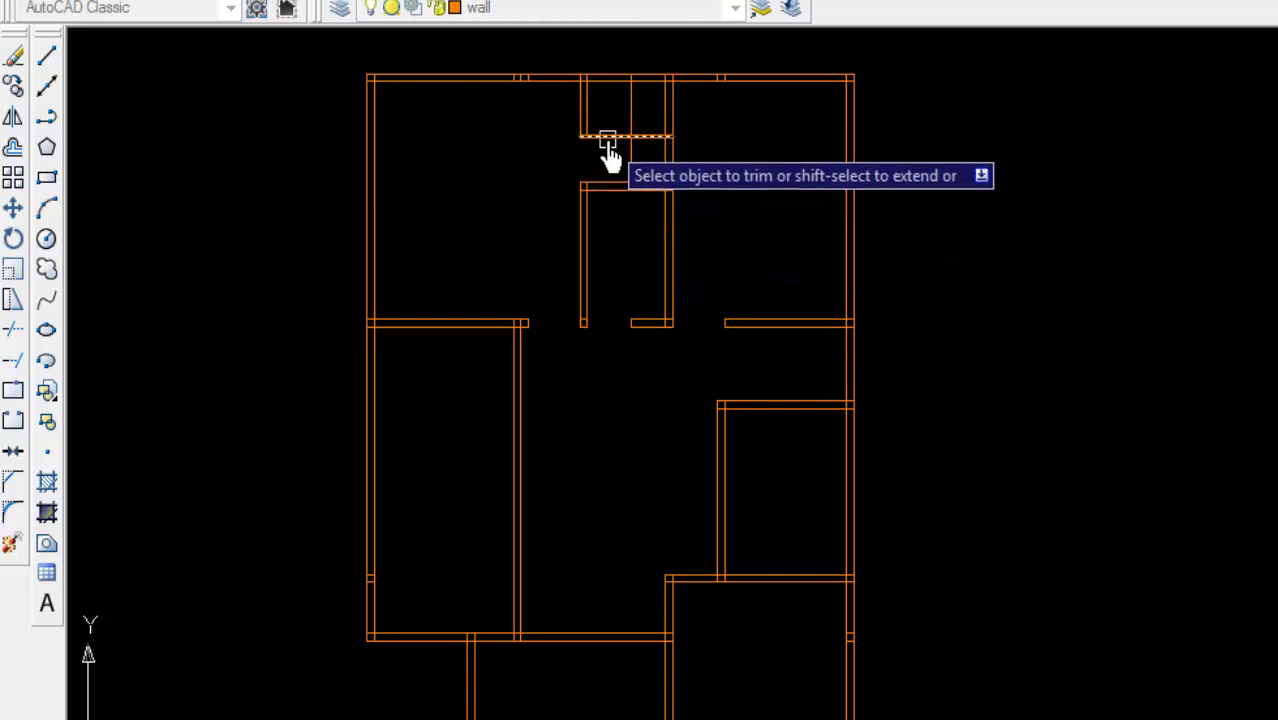
pyautogui.click(608, 135)
pyautogui.click(632, 168)
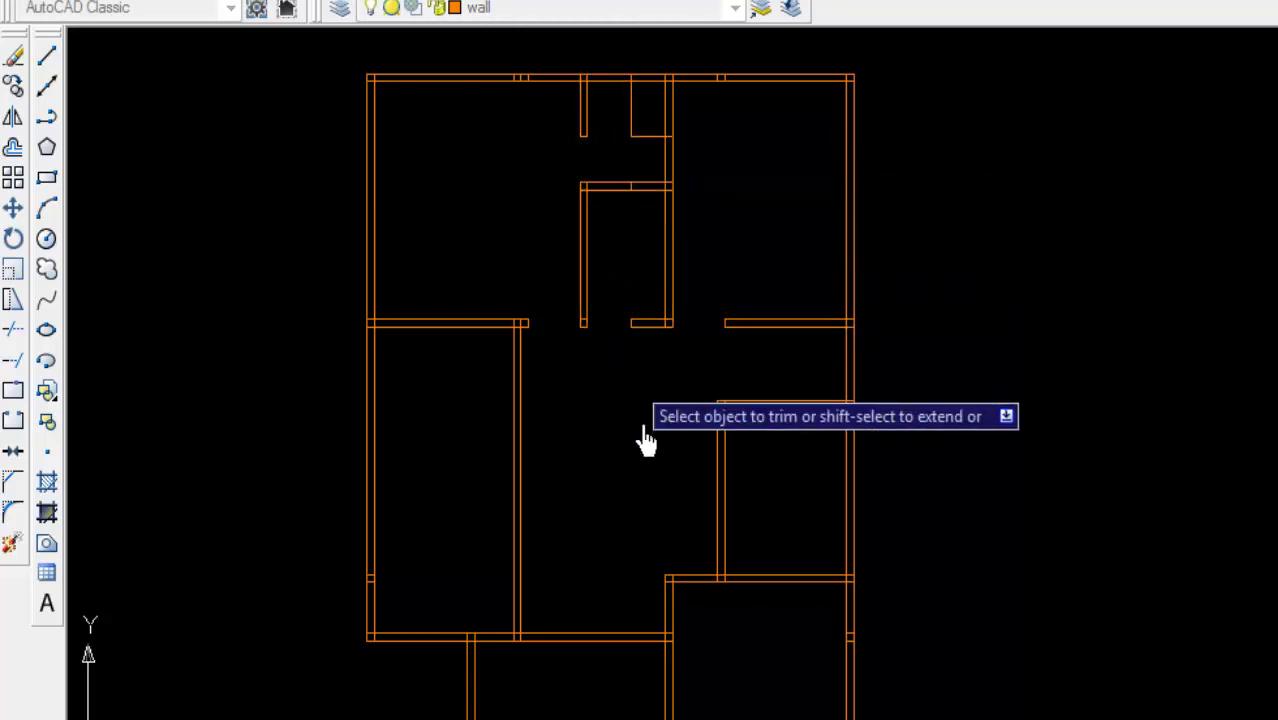
# Step: Offset the lower right room's wall lines to add a new partition above and a copy below
pyautogui.moveTo(725, 522); pyautogui.dragTo(685, 428, button='middle')
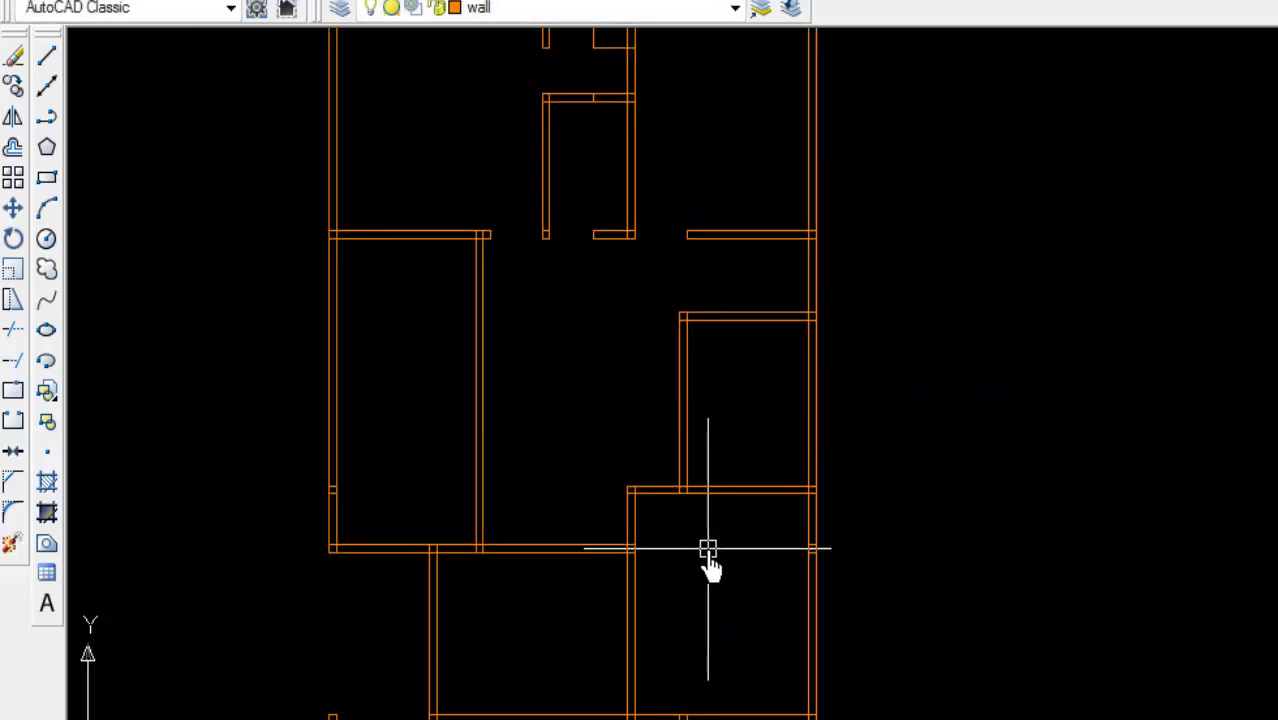
pyautogui.write('o')
pyautogui.press('Return')
pyautogui.press('Return')
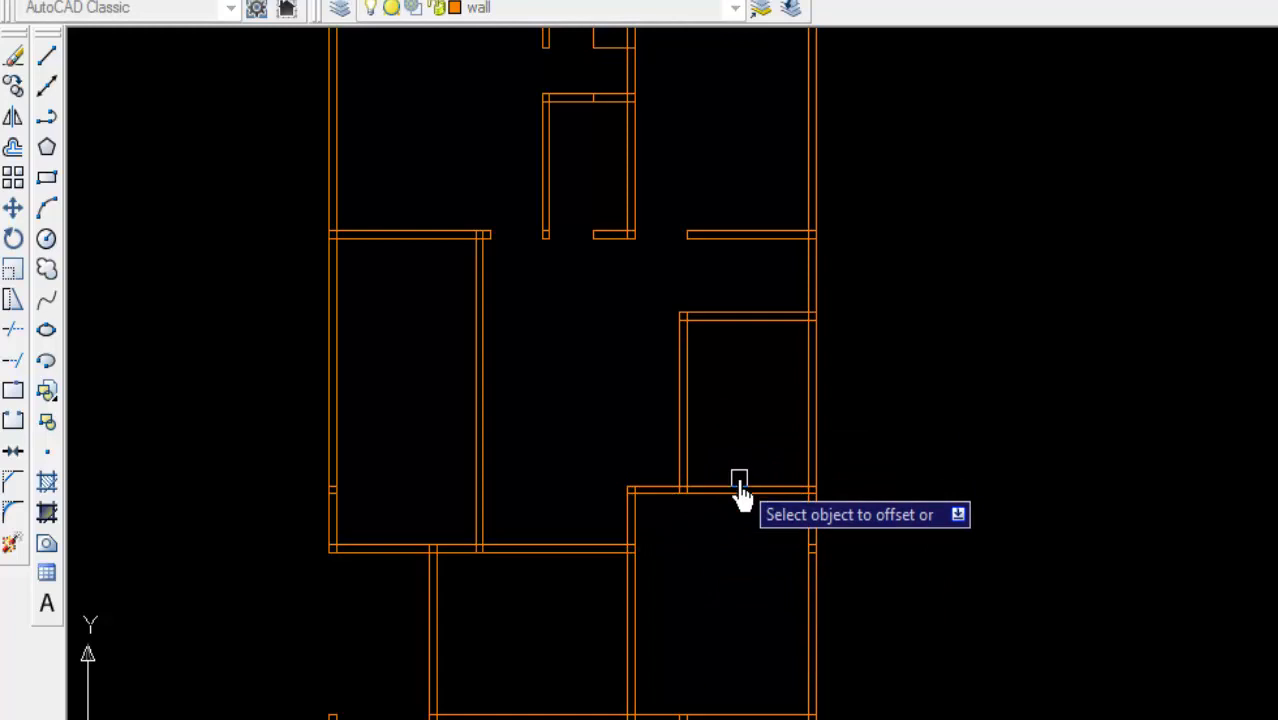
pyautogui.click(738, 484)
pyautogui.click(736, 430)
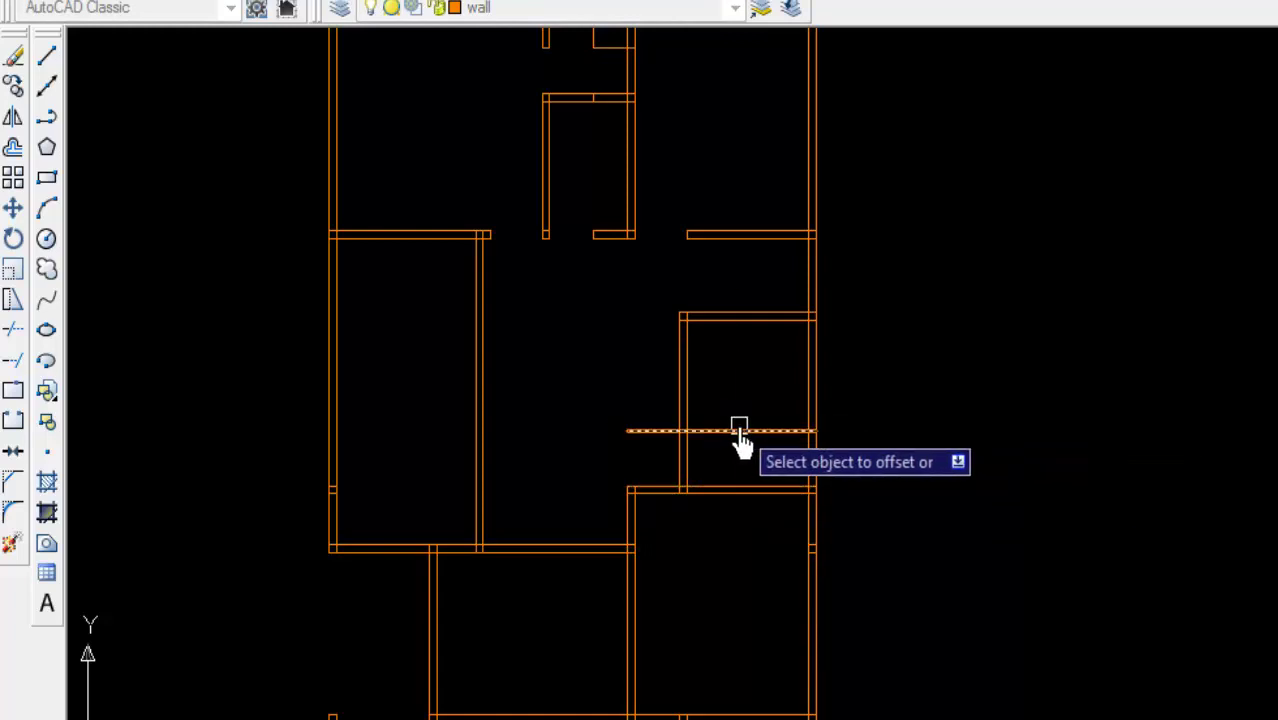
pyautogui.click(662, 492)
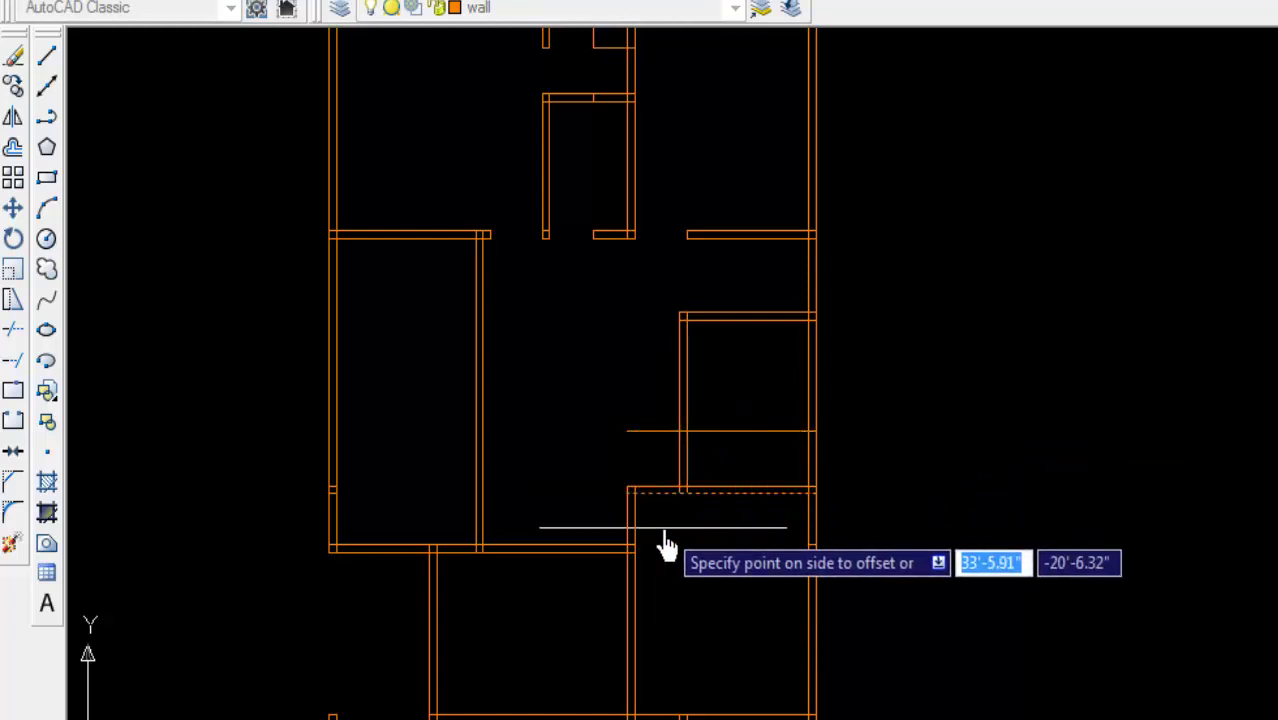
pyautogui.click(665, 545)
# Step: Trim the lower right room's walls around the new partition
pyautogui.scroll(2, 636, 556)
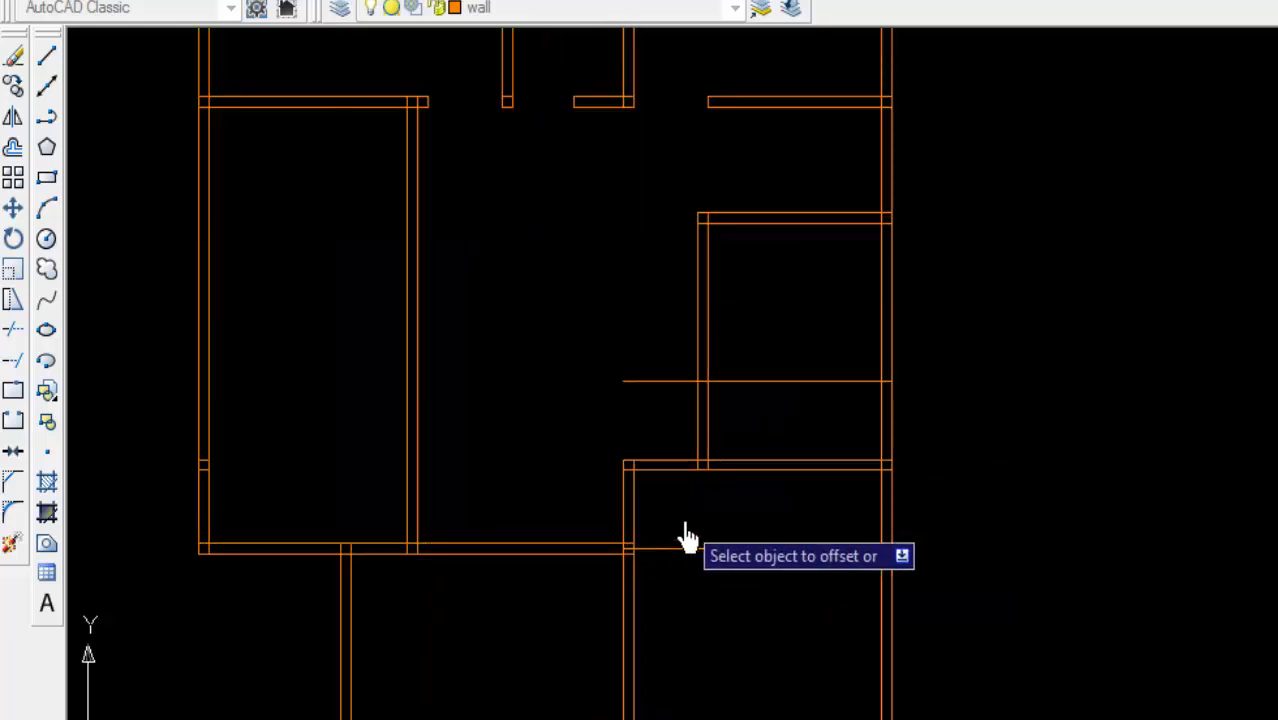
pyautogui.write('tr')
pyautogui.press('Return')
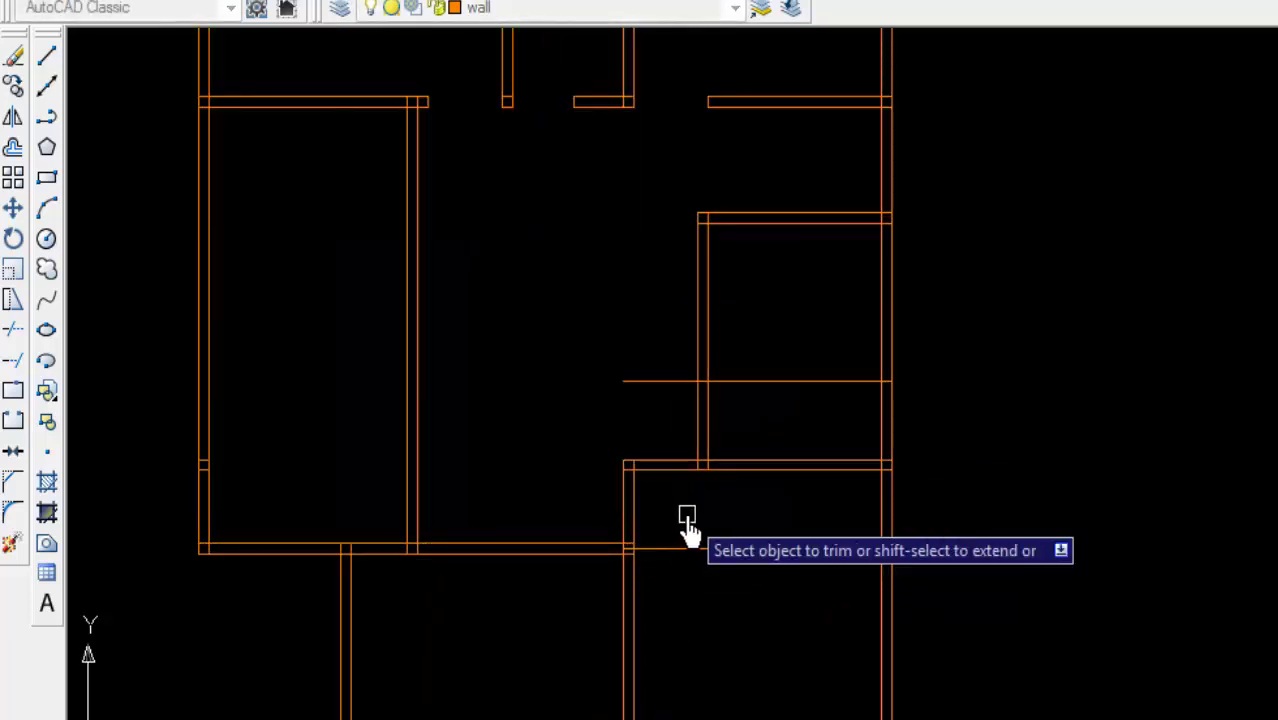
pyautogui.click(685, 519)
pyautogui.click(628, 522)
pyautogui.click(720, 452)
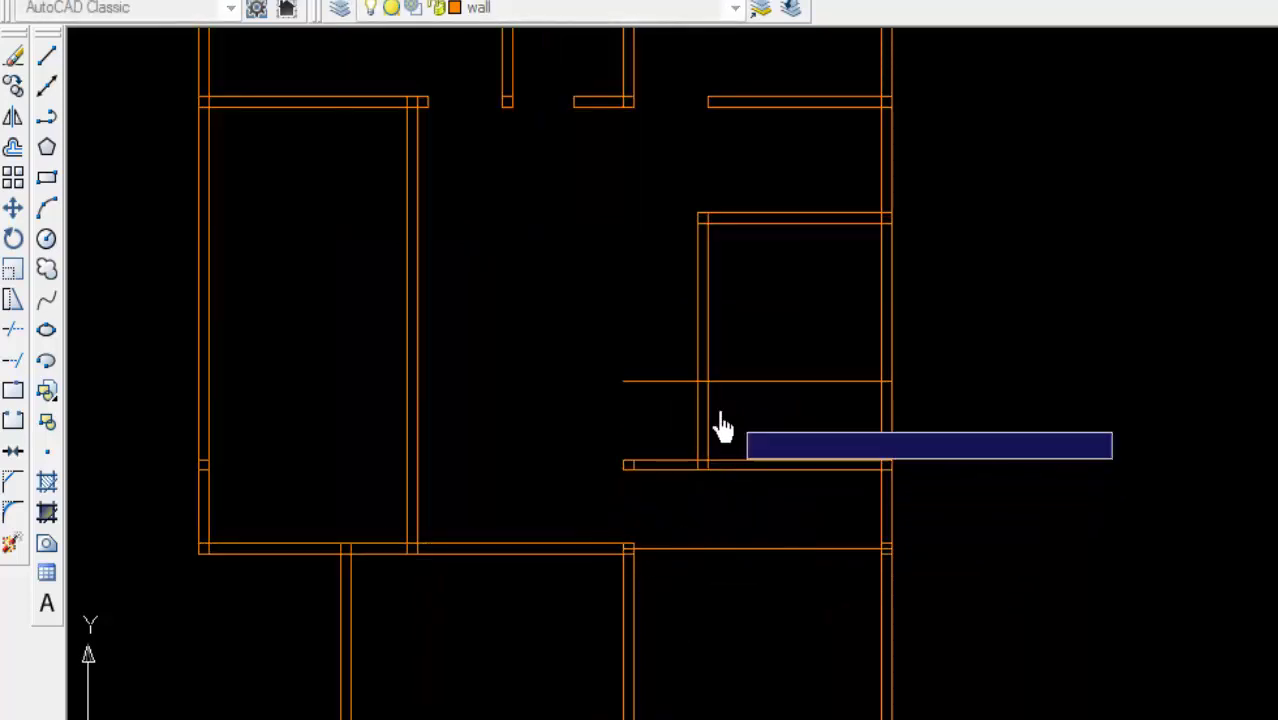
pyautogui.click(650, 428)
pyautogui.click(736, 380)
pyautogui.click(668, 383)
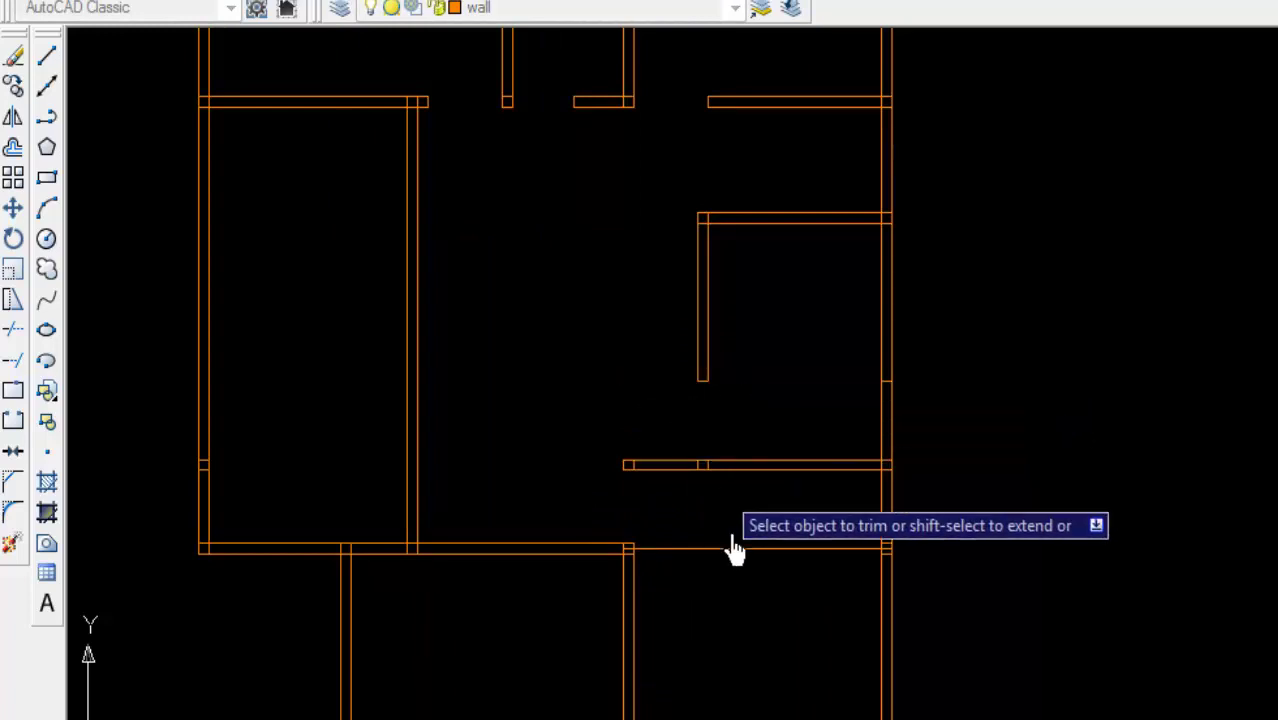
pyautogui.press('Return')
# Step: Erase the unneeded horizontal wall line, the upper doorway stubs and an inner vertical wall line
pyautogui.click(728, 548)
pyautogui.press('Delete')
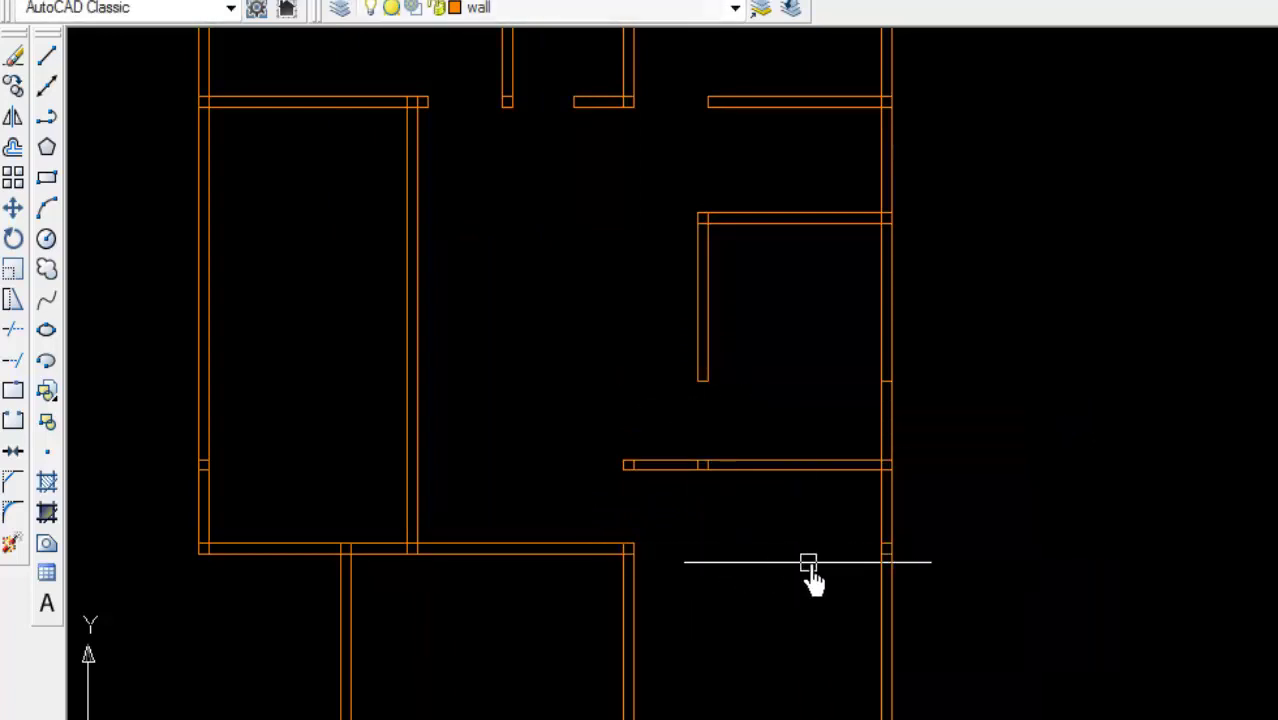
pyautogui.scroll(-2, 744, 594)
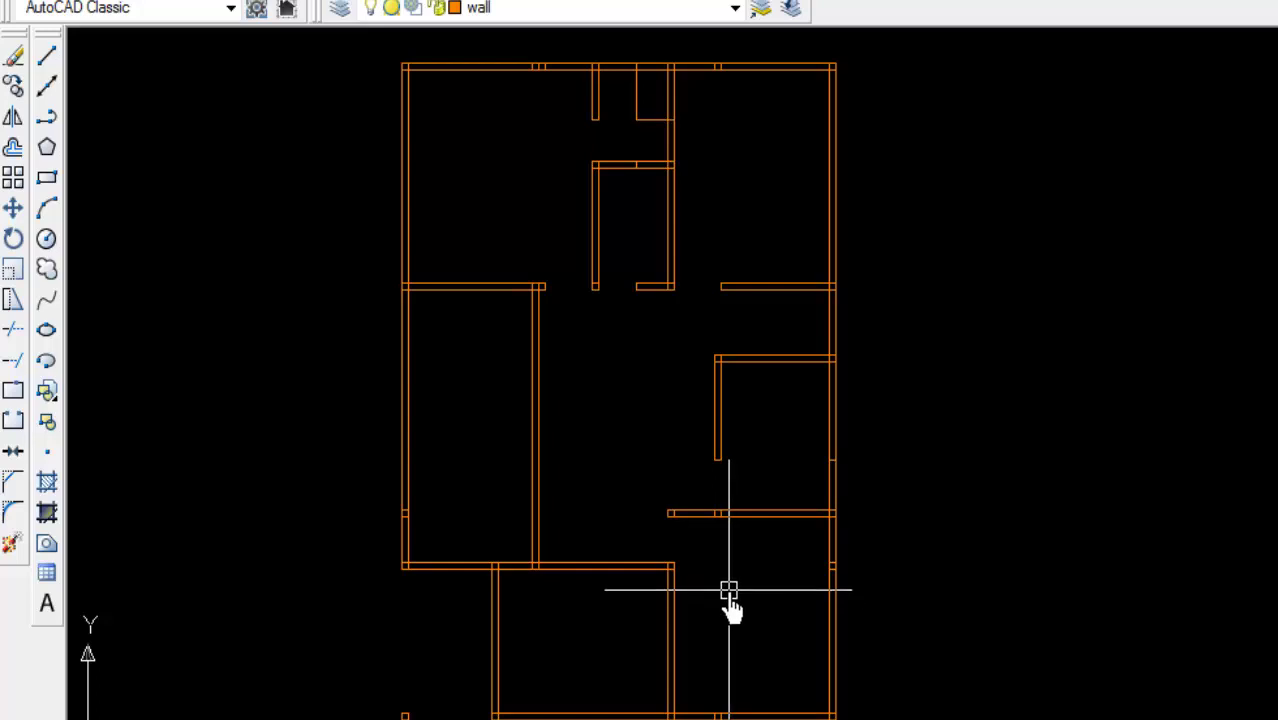
pyautogui.scroll(2, 642, 118)
pyautogui.click(650, 95)
pyautogui.click(633, 125)
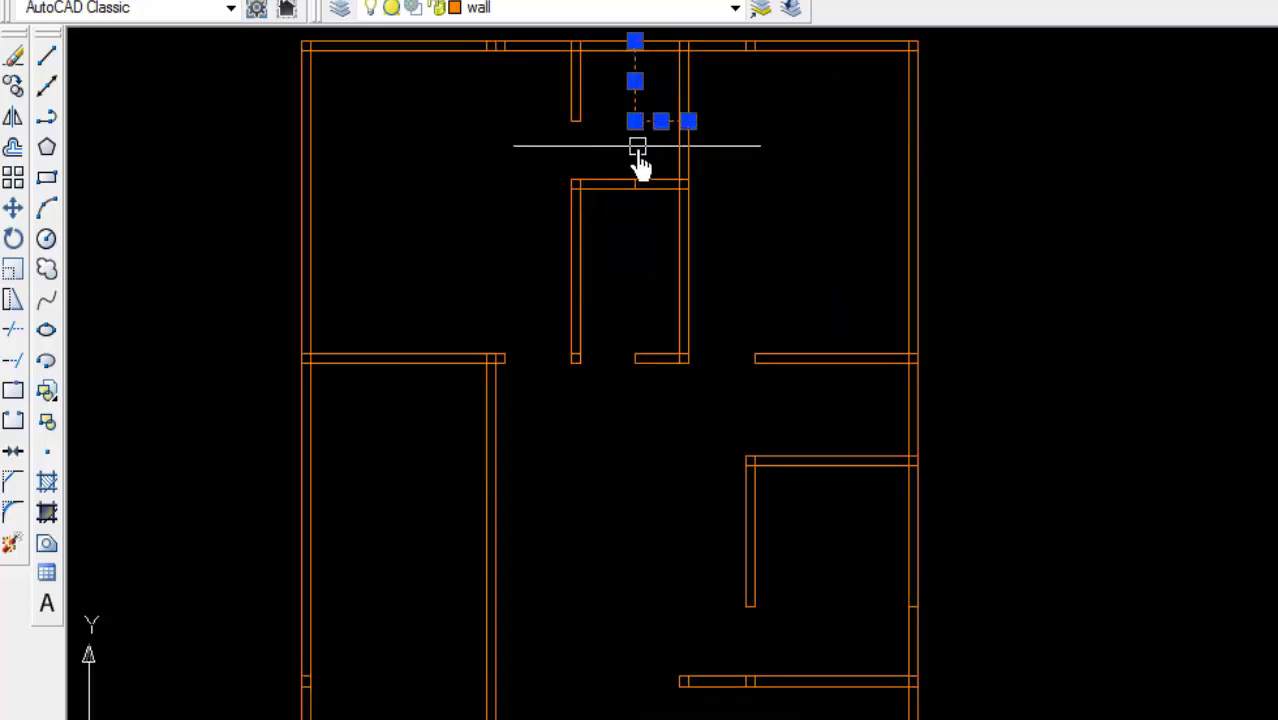
pyautogui.press('Delete')
pyautogui.scroll(-1, 590, 358)
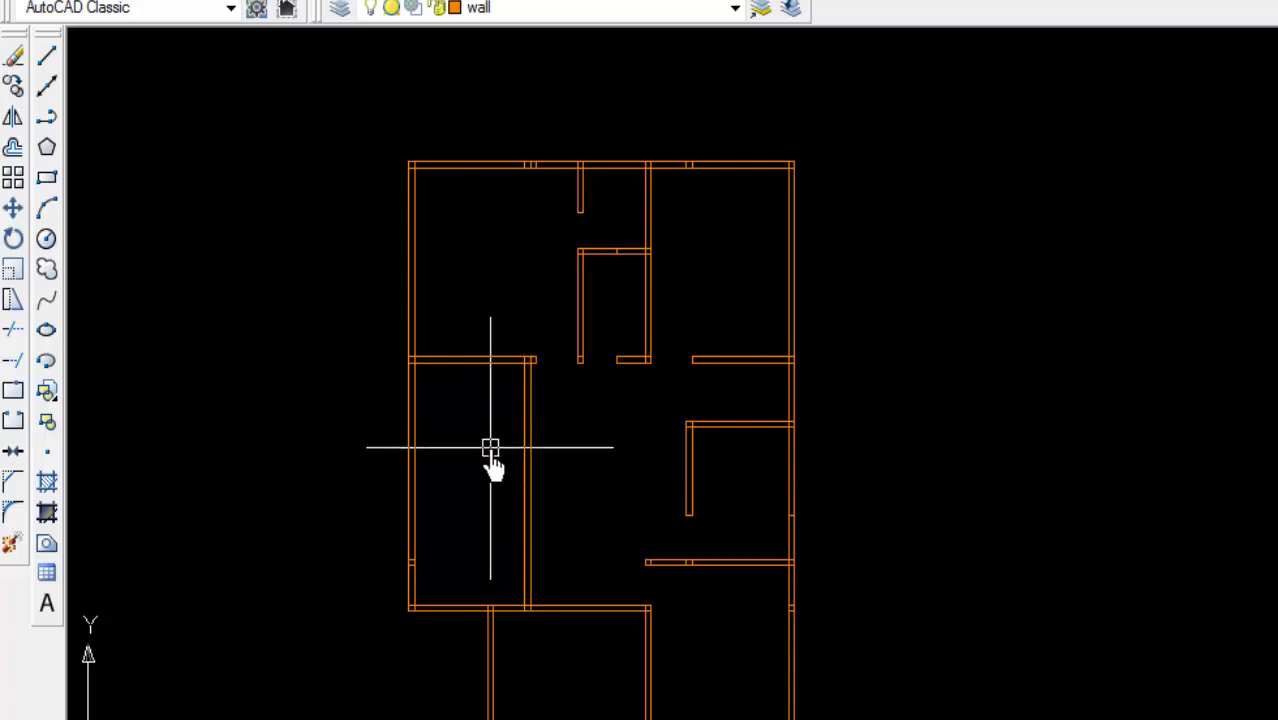
pyautogui.moveTo(491, 451); pyautogui.dragTo(481, 381, button='middle')
pyautogui.click(513, 420)
pyautogui.press('Delete')
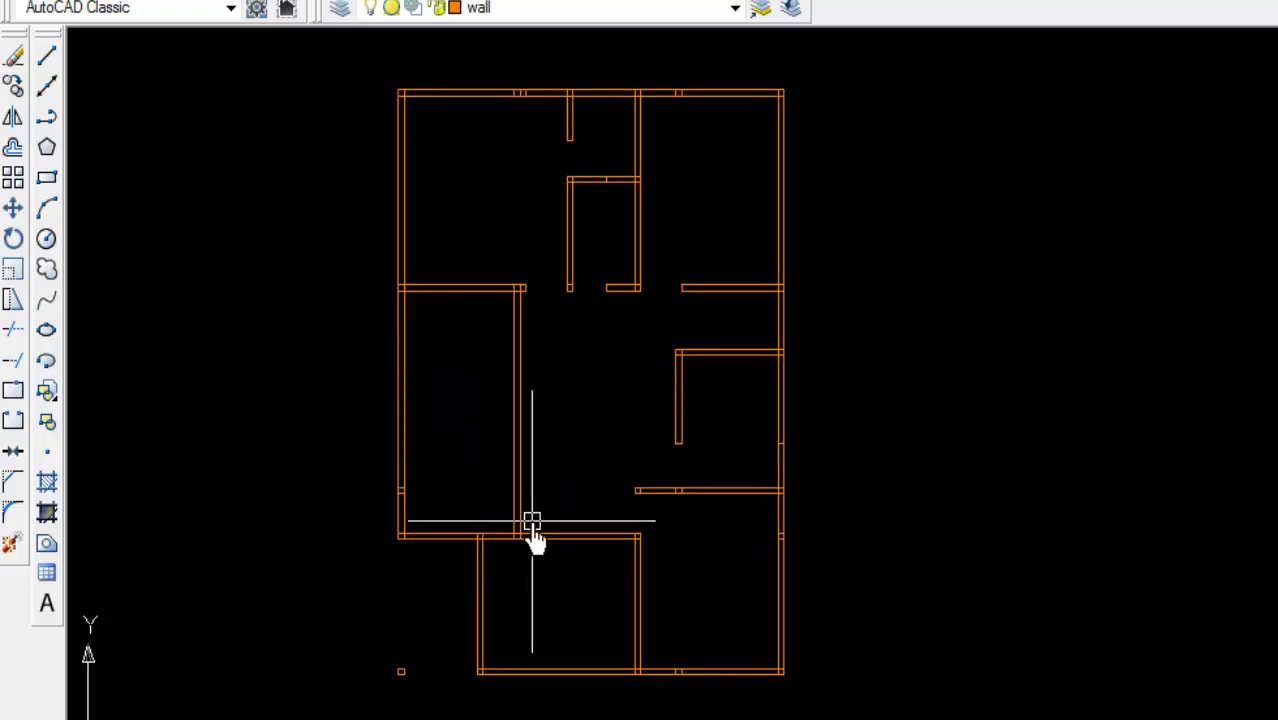
pyautogui.write('tr')
# Step: Trim the bottom room's top wall to open it onto the central corridor
pyautogui.press('Return')
pyautogui.press('Return')
pyautogui.click(573, 508)
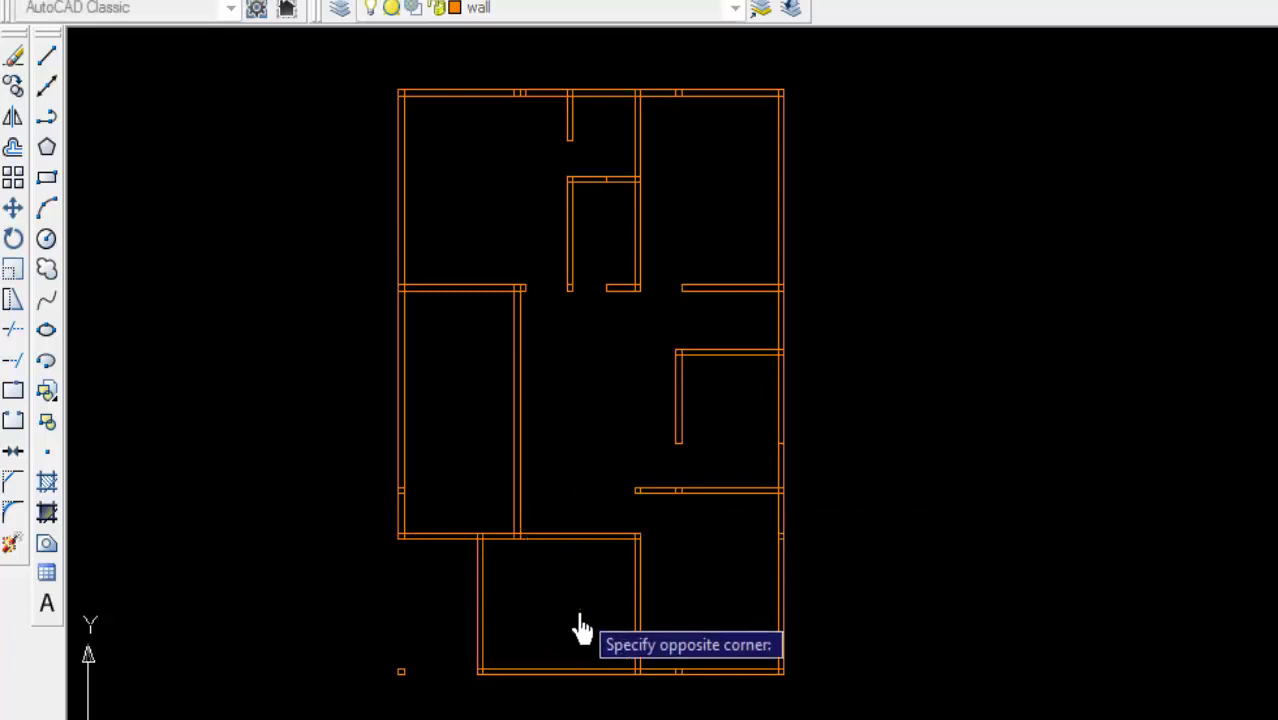
pyautogui.click(577, 630)
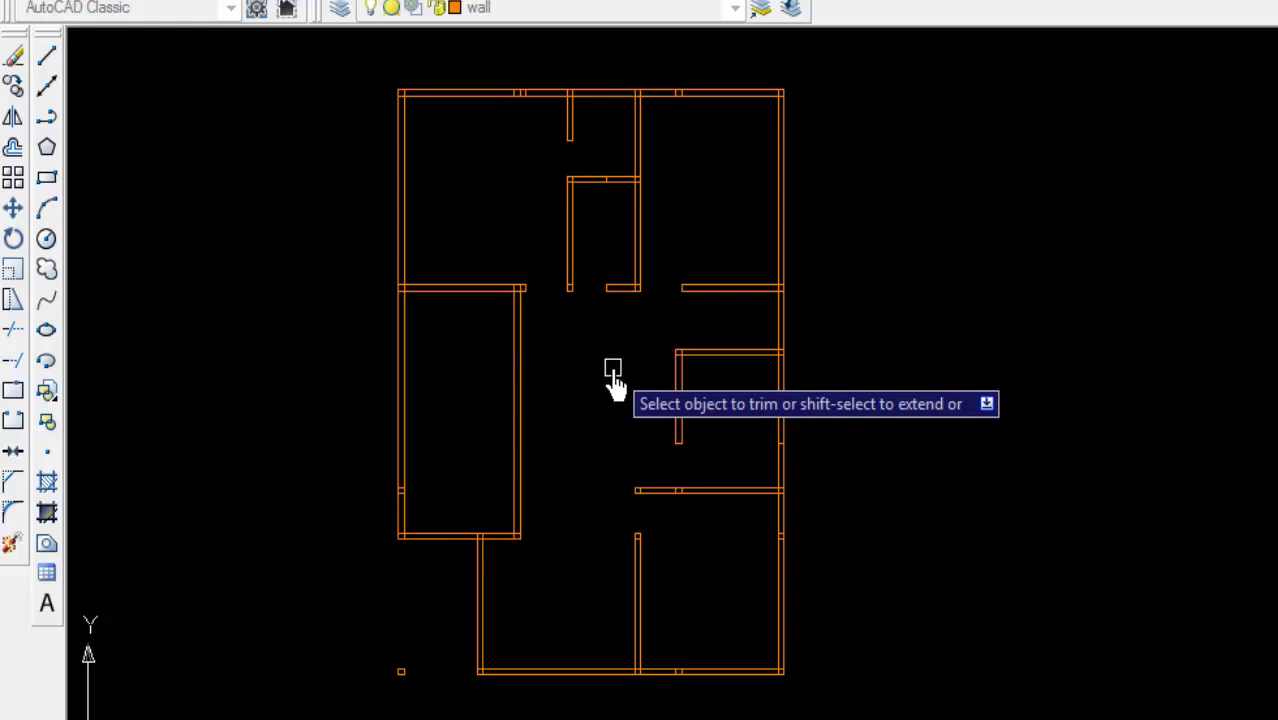
pyautogui.press('Return')
pyautogui.press('Return')
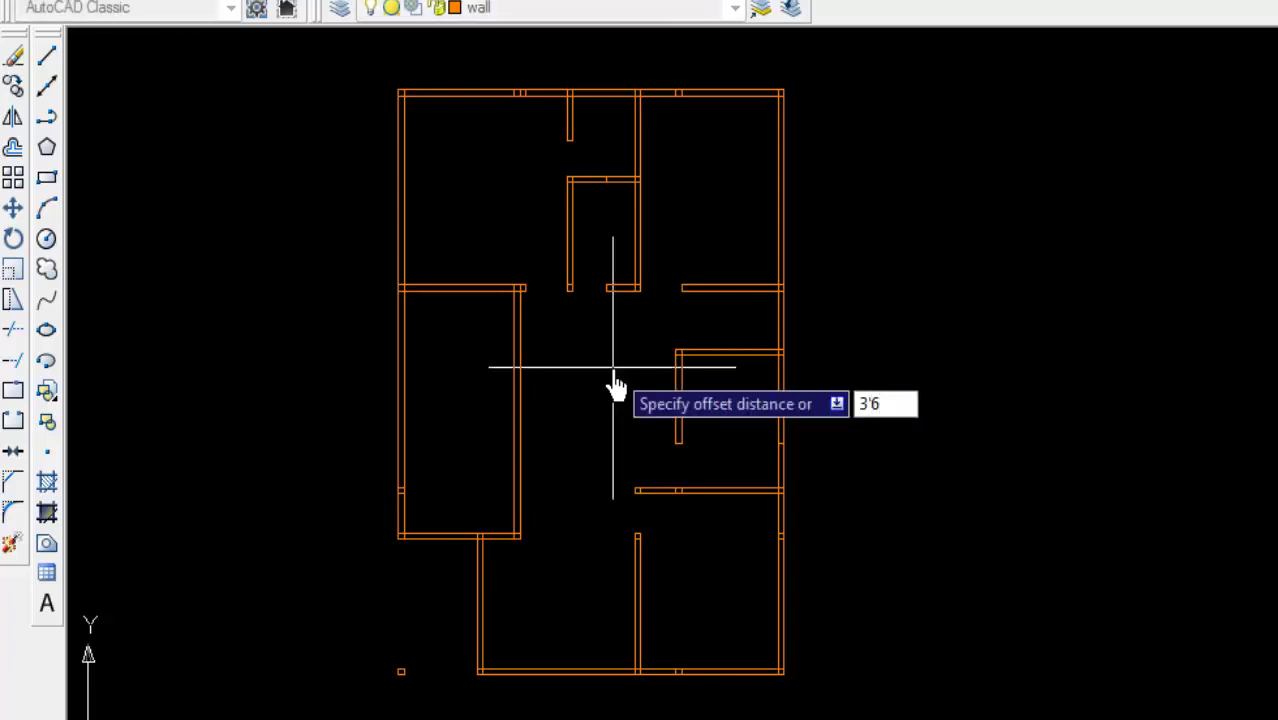
# Step: Offset the left room's top wall 3'6" downward
pyautogui.press('Return')
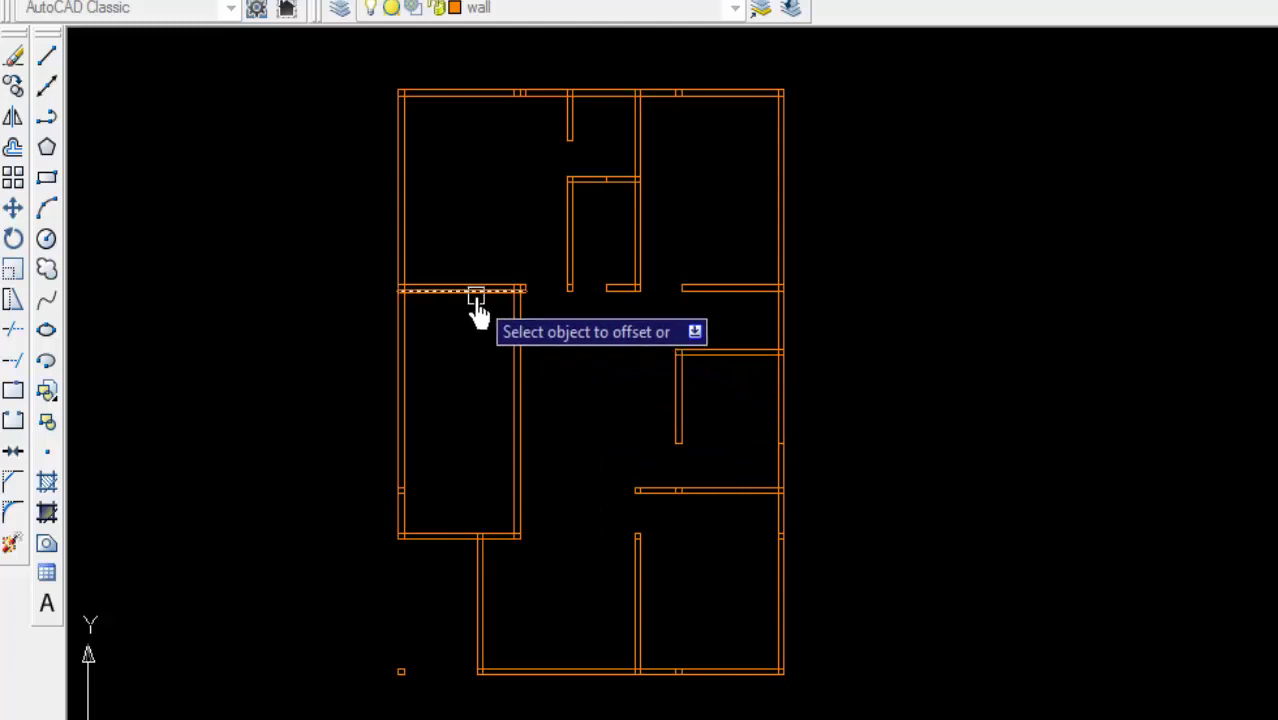
pyautogui.click(476, 294)
pyautogui.click(482, 362)
pyautogui.scroll(2, 476, 340)
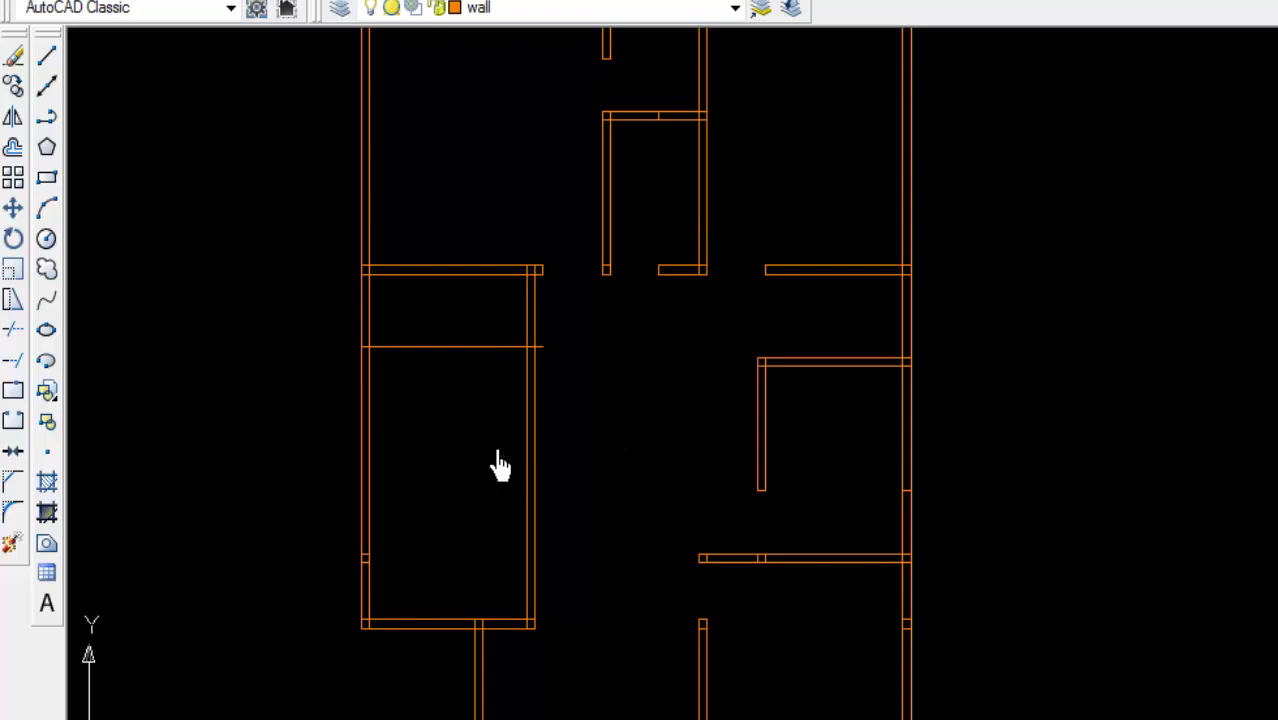
# Step: Trim the new line's stubs beyond the left and right stair-room walls
pyautogui.write('tr')
pyautogui.press('Return')
pyautogui.press('Return')
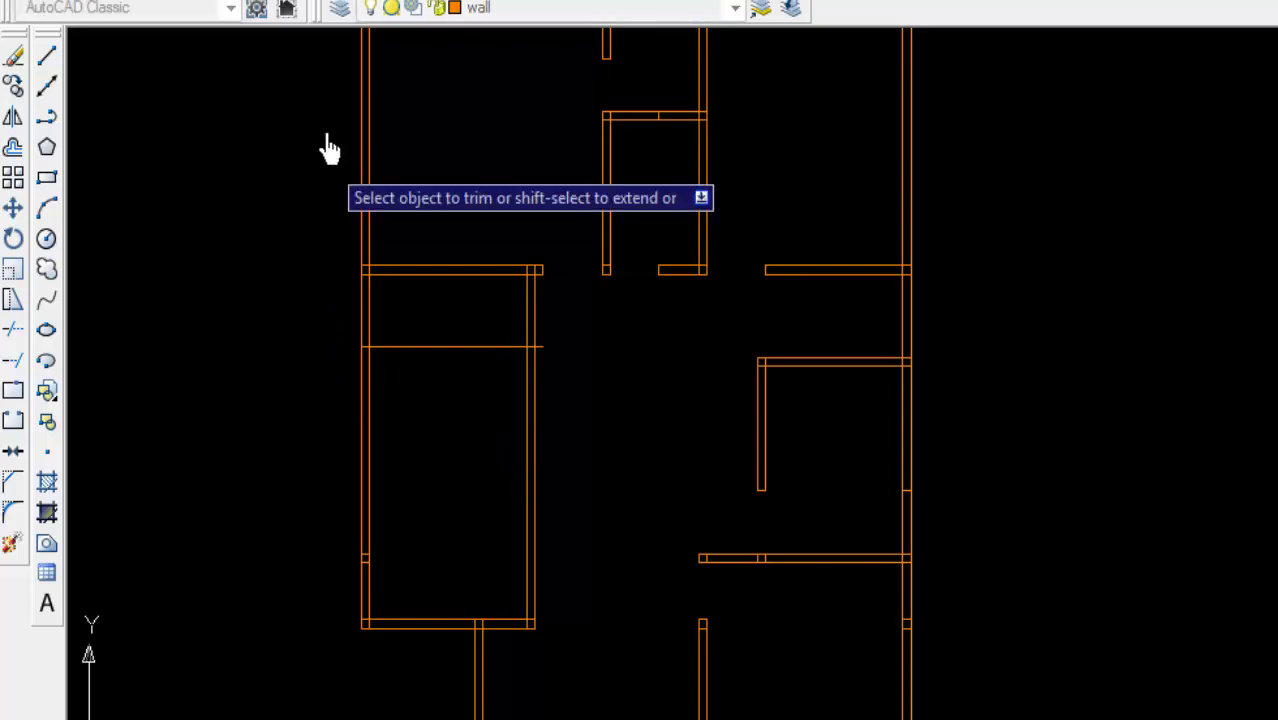
pyautogui.scroll(3, 371, 357)
pyautogui.scroll(2, 368, 375)
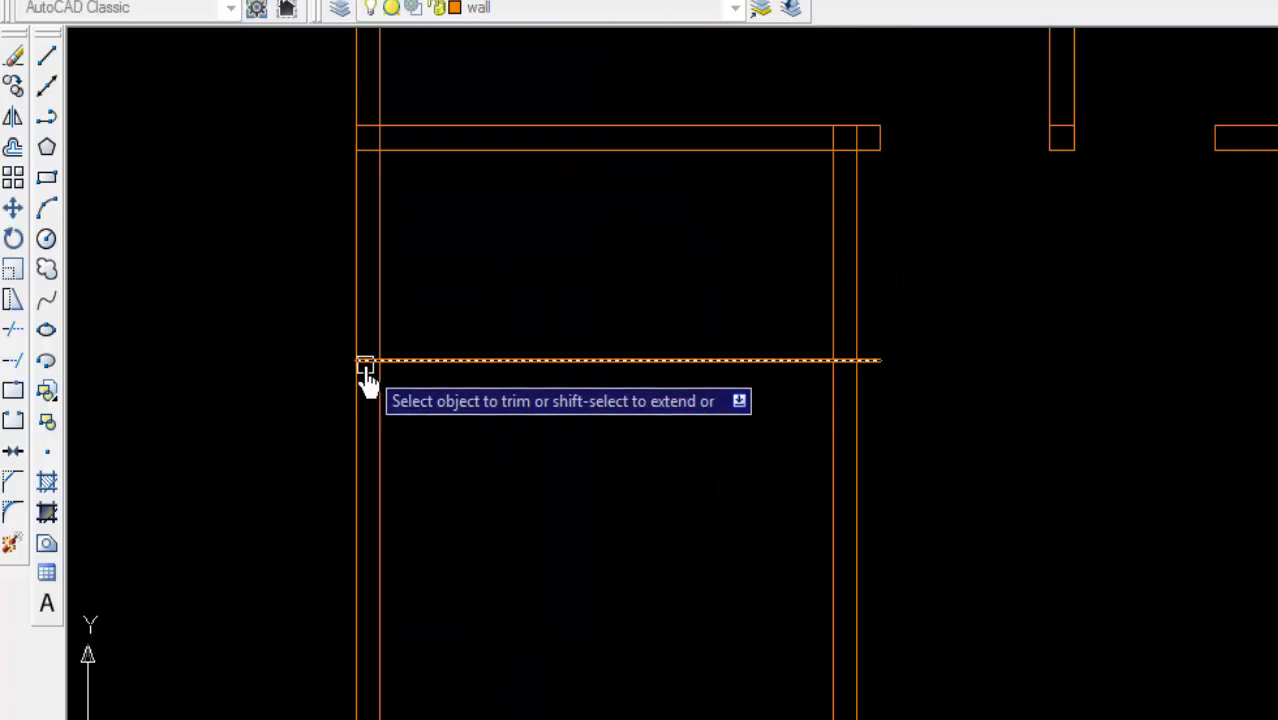
pyautogui.click(366, 362)
pyautogui.scroll(1, 840, 365)
pyautogui.click(878, 362)
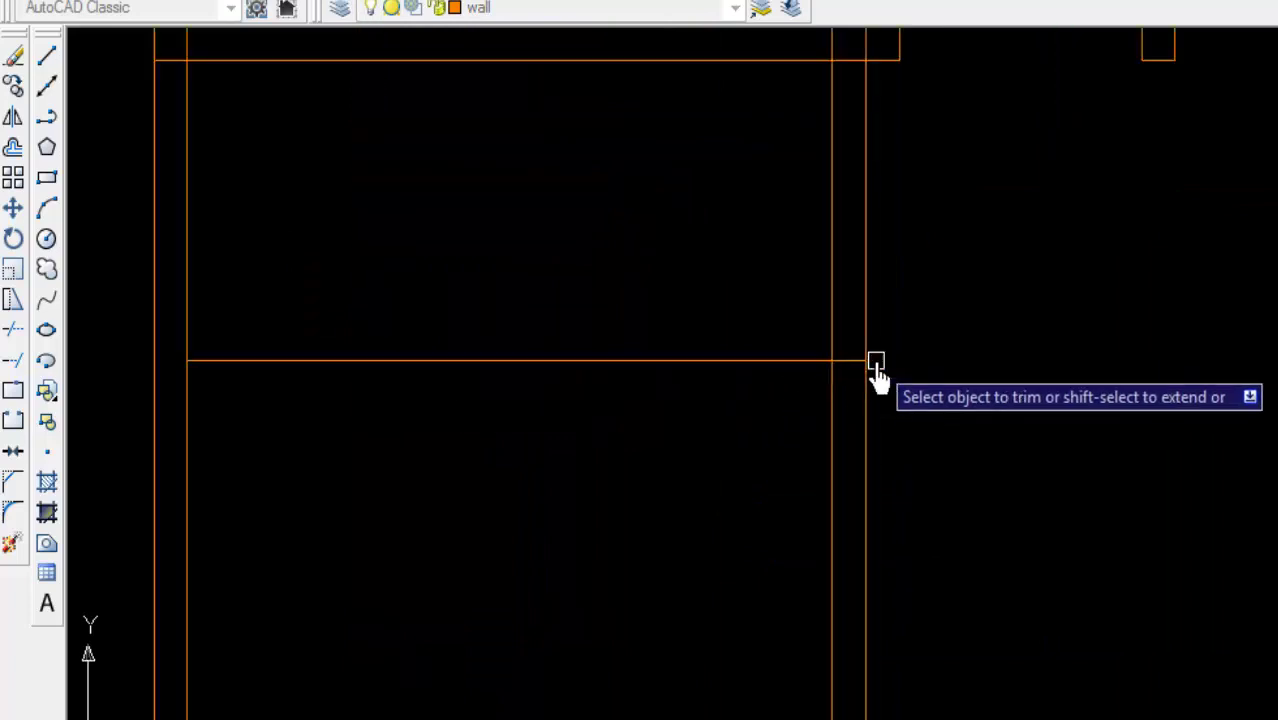
pyautogui.scroll(-3, 700, 390)
pyautogui.write('o')
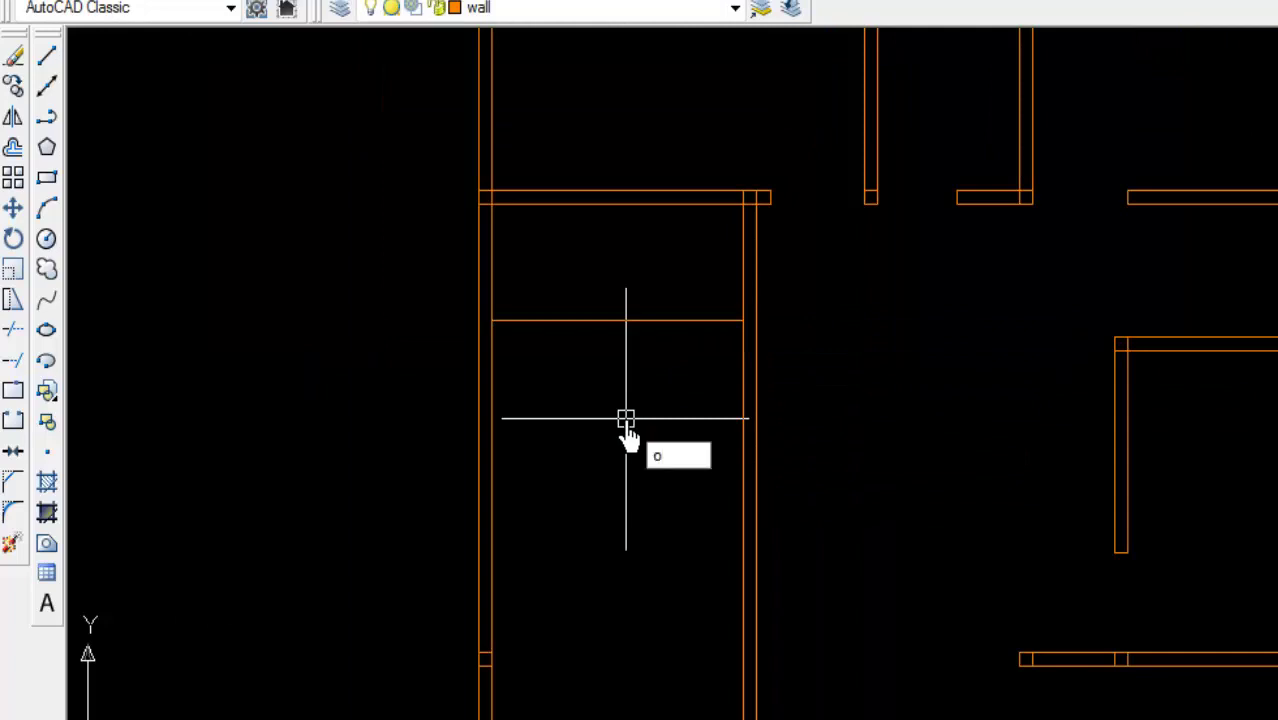
# Step: Offset the tread line with the Multiple option to stack about a dozen evenly spaced stair treads
pyautogui.press('Return')
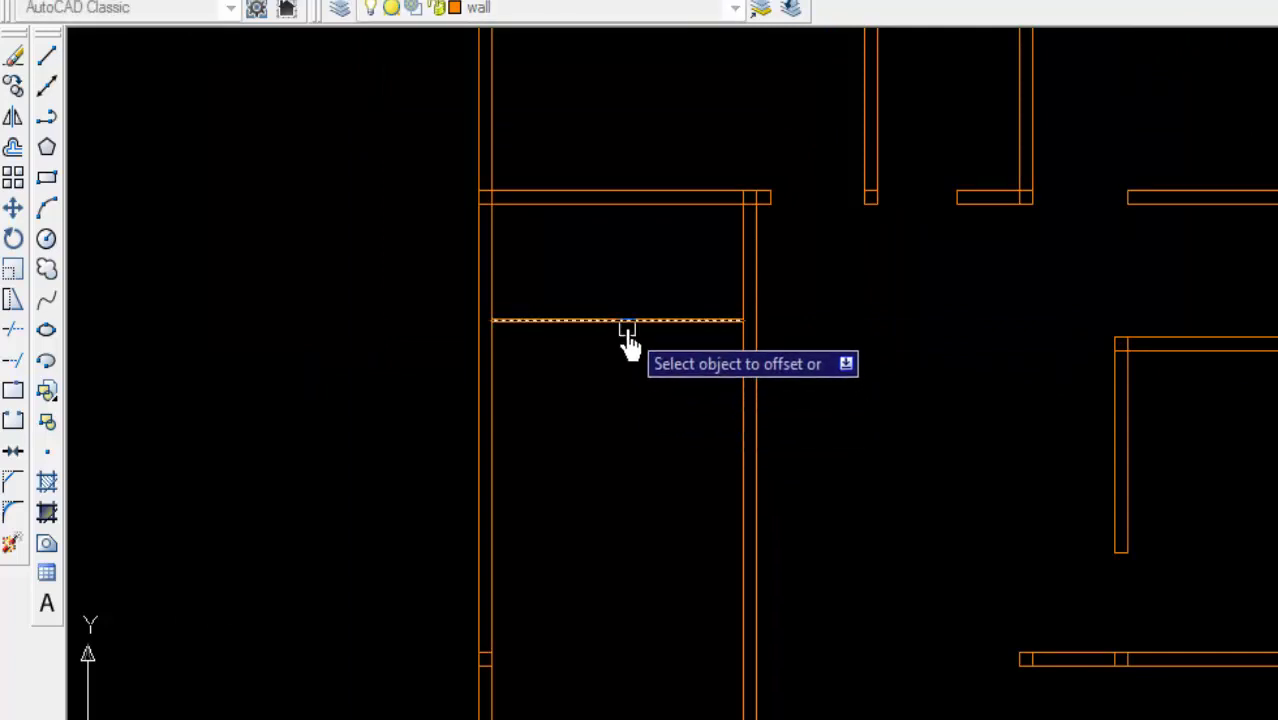
pyautogui.click(626, 321)
pyautogui.rightClick(640, 398)
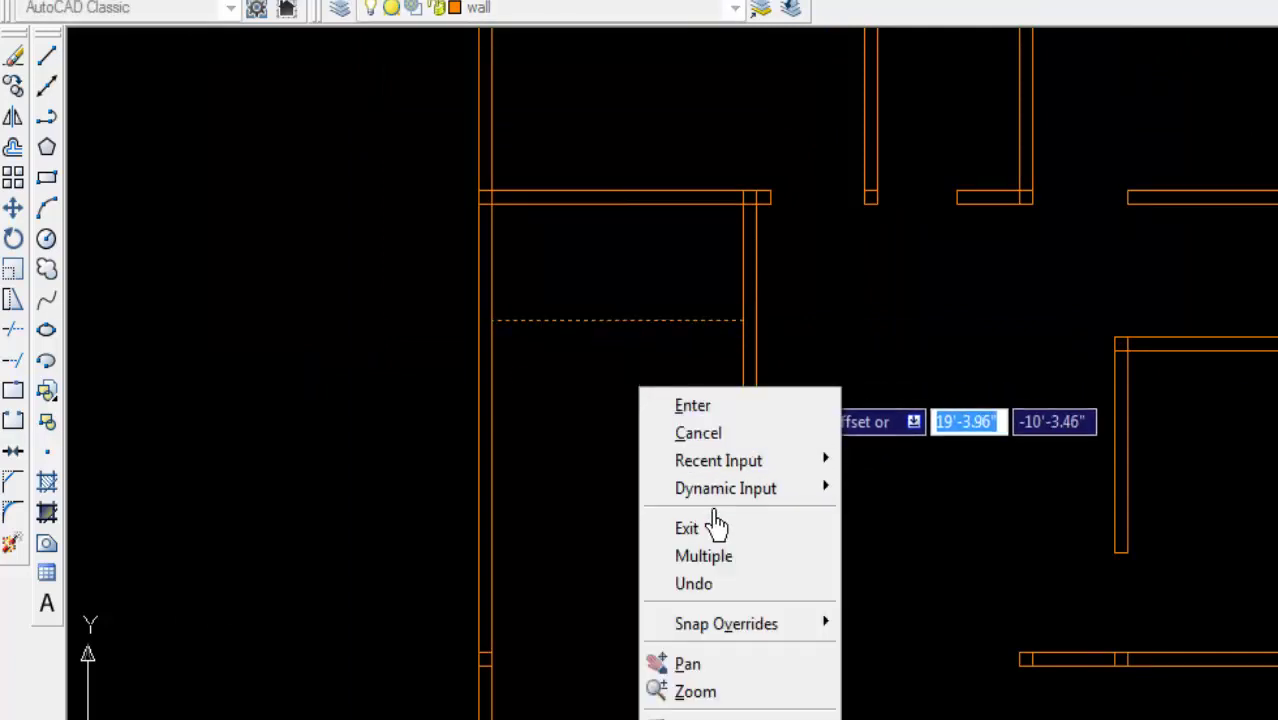
pyautogui.click(707, 556)
pyautogui.click(642, 455)
pyautogui.click(645, 478)
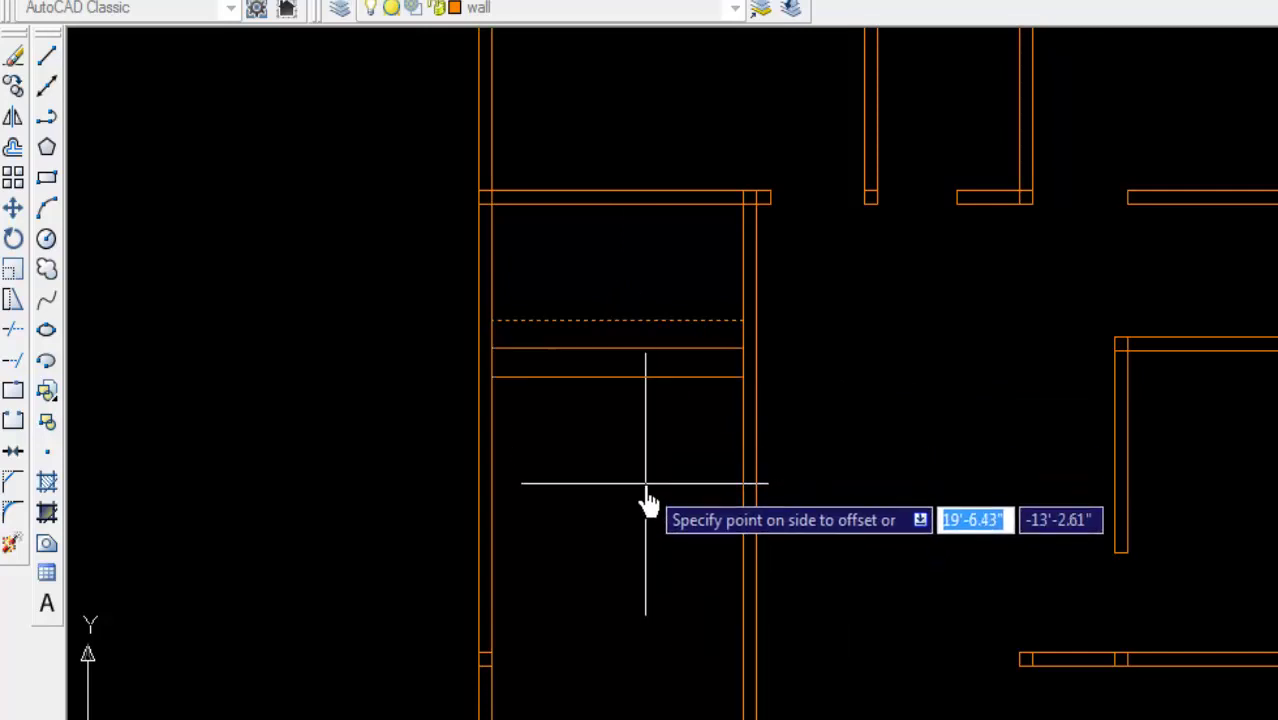
pyautogui.click(647, 505)
pyautogui.click(648, 520)
pyautogui.click(633, 562)
pyautogui.click(628, 580)
pyautogui.click(628, 593)
pyautogui.moveTo(628, 600); pyautogui.dragTo(619, 462, button='middle')
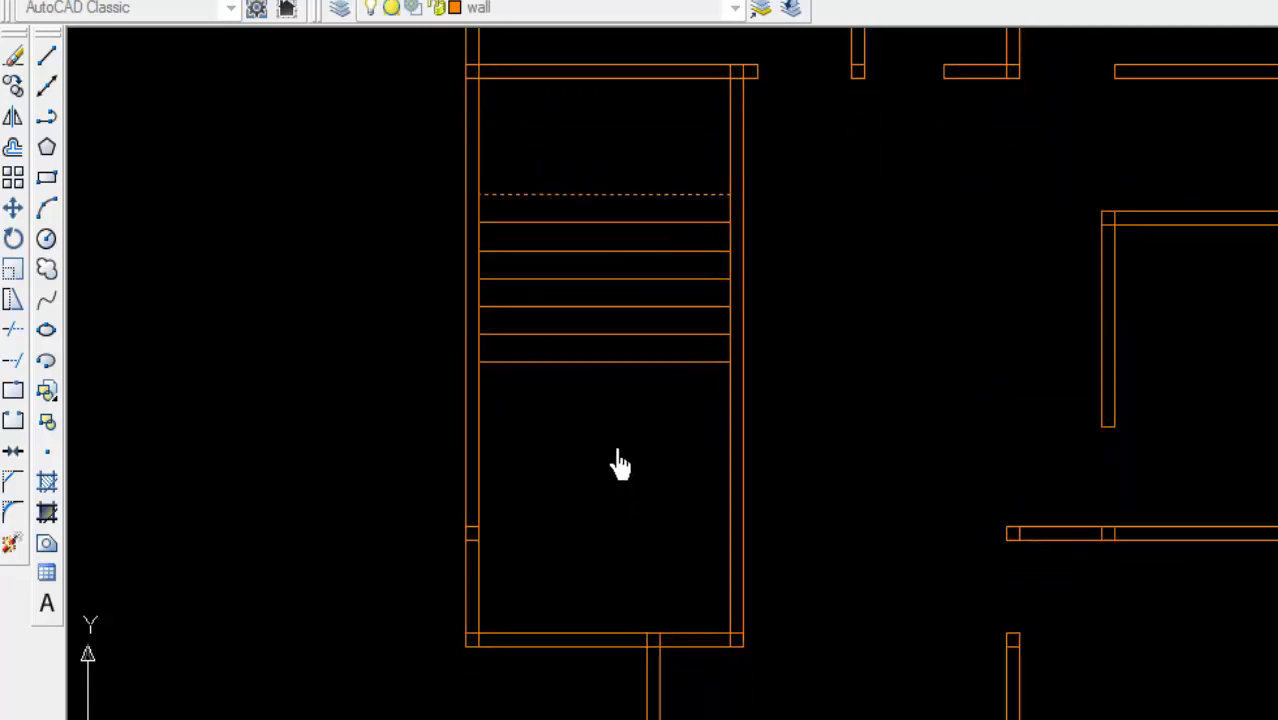
pyautogui.click(618, 476)
pyautogui.click(615, 490)
pyautogui.click(622, 508)
pyautogui.press('Return')
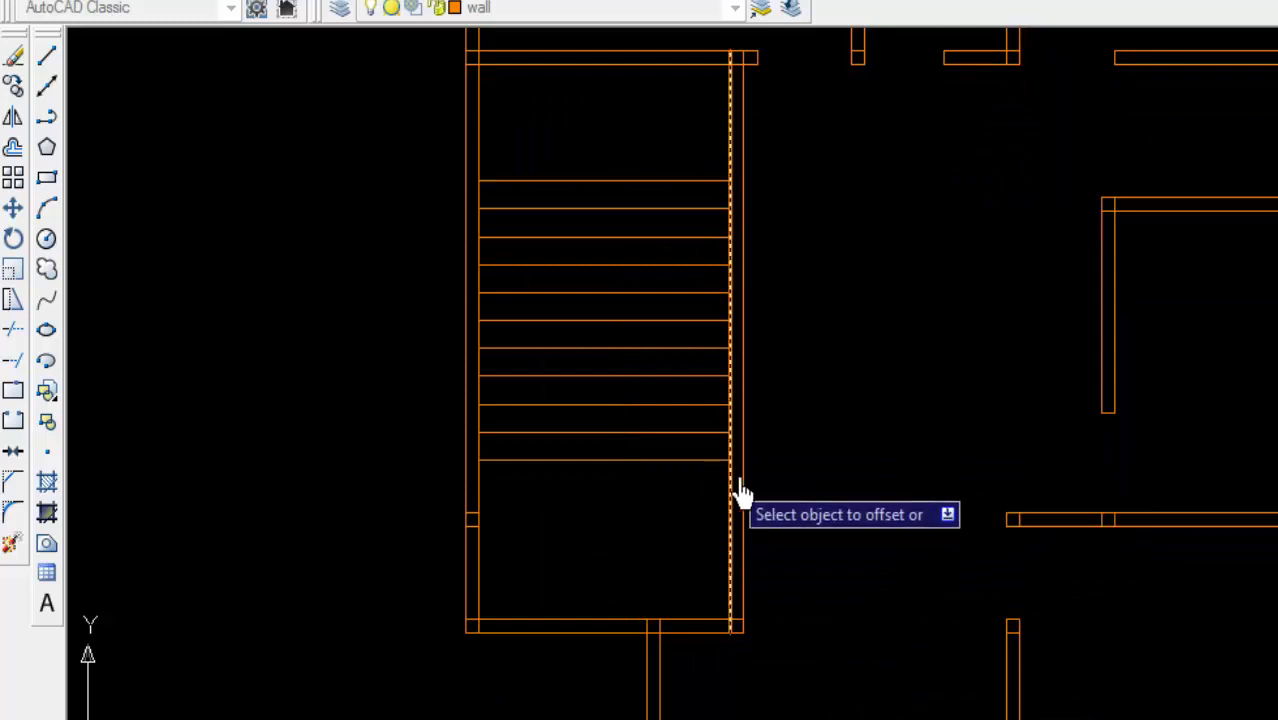
pyautogui.press('Escape')
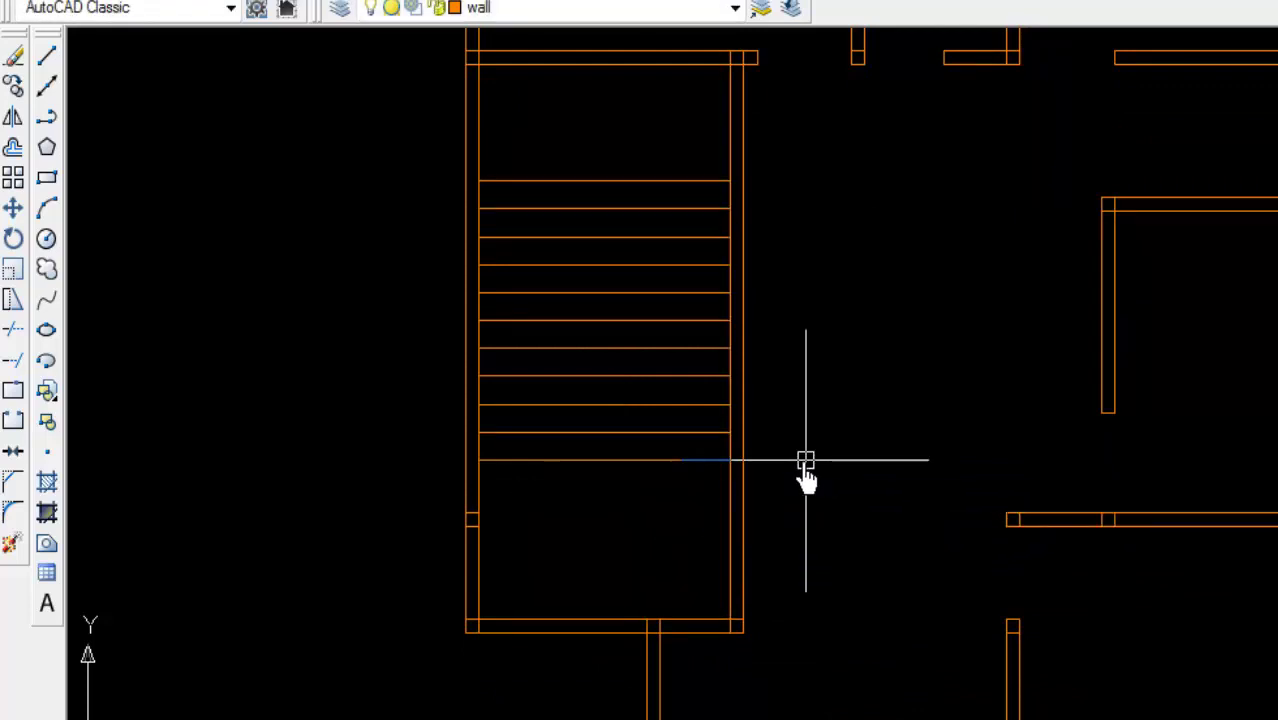
pyautogui.write('l')
pyautogui.press('Return')
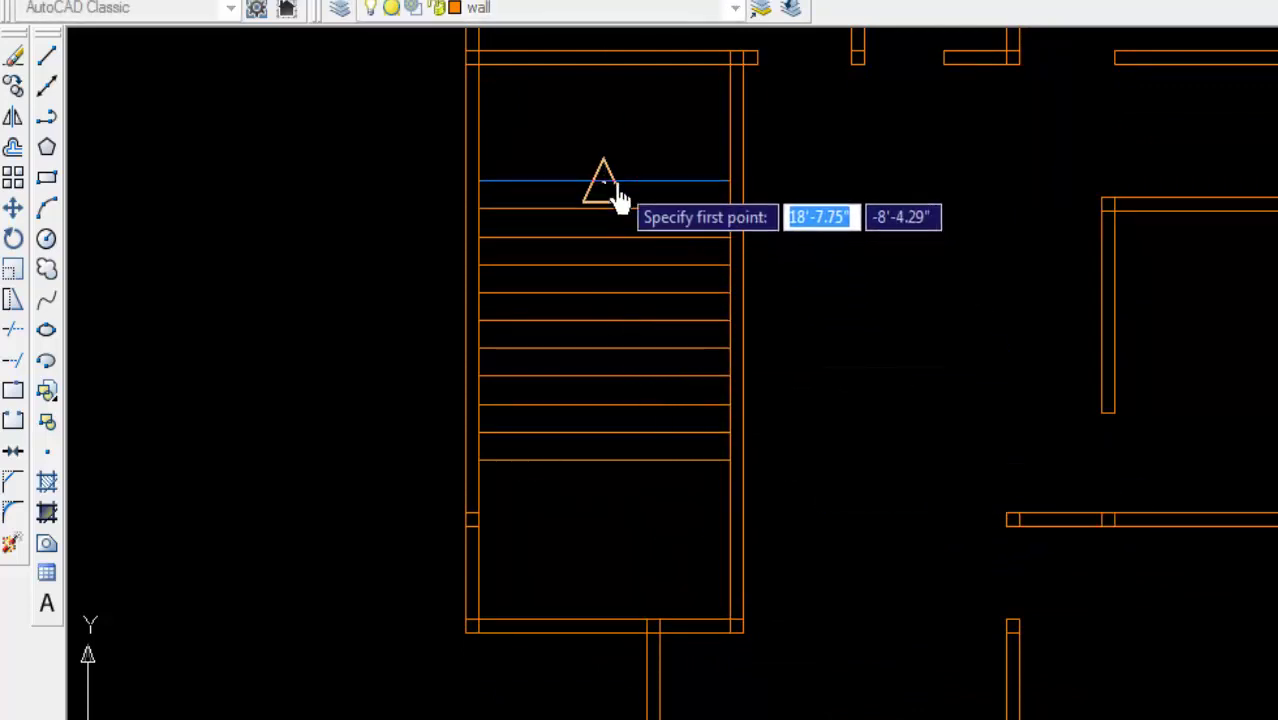
# Step: Draw a vertical centre line from the top tread's midpoint to the bottom tread's midpoint
pyautogui.click(613, 199)
pyautogui.click(605, 460)
pyautogui.press('Return')
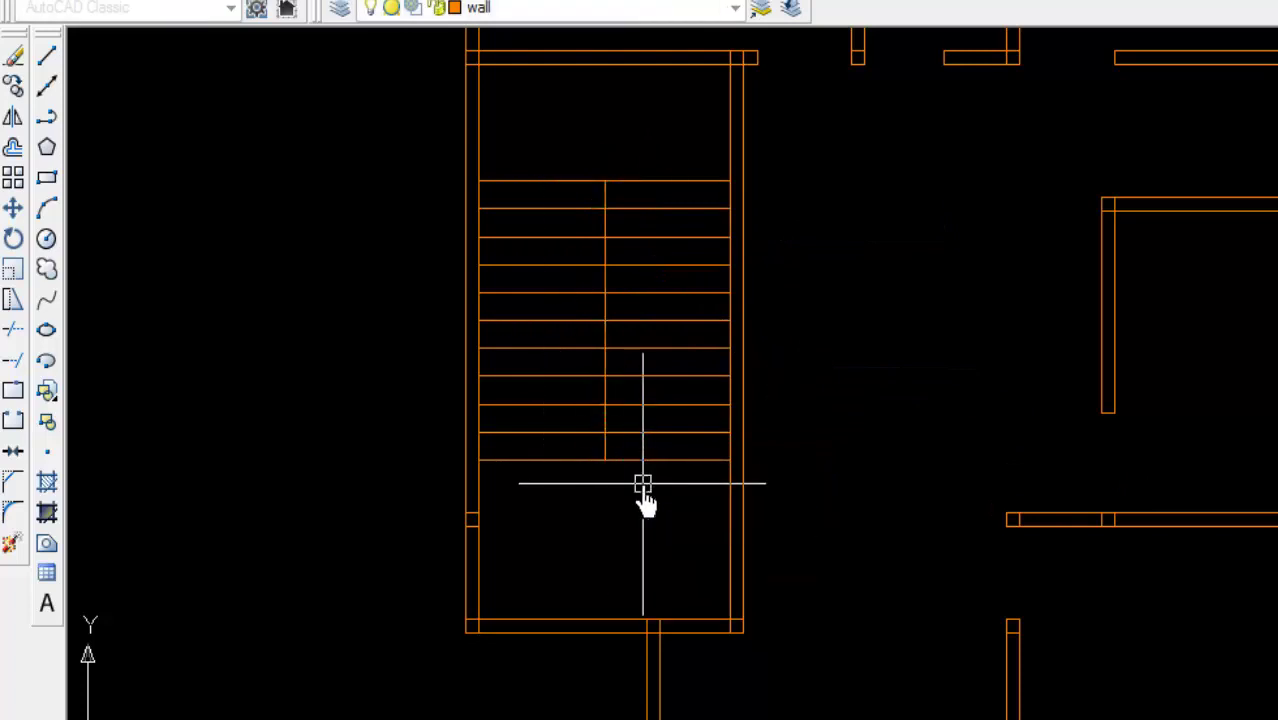
pyautogui.write('o')
# Step: Offset the centre line by 1" to form a narrow handrail strip
pyautogui.press('Return')
pyautogui.write('1')
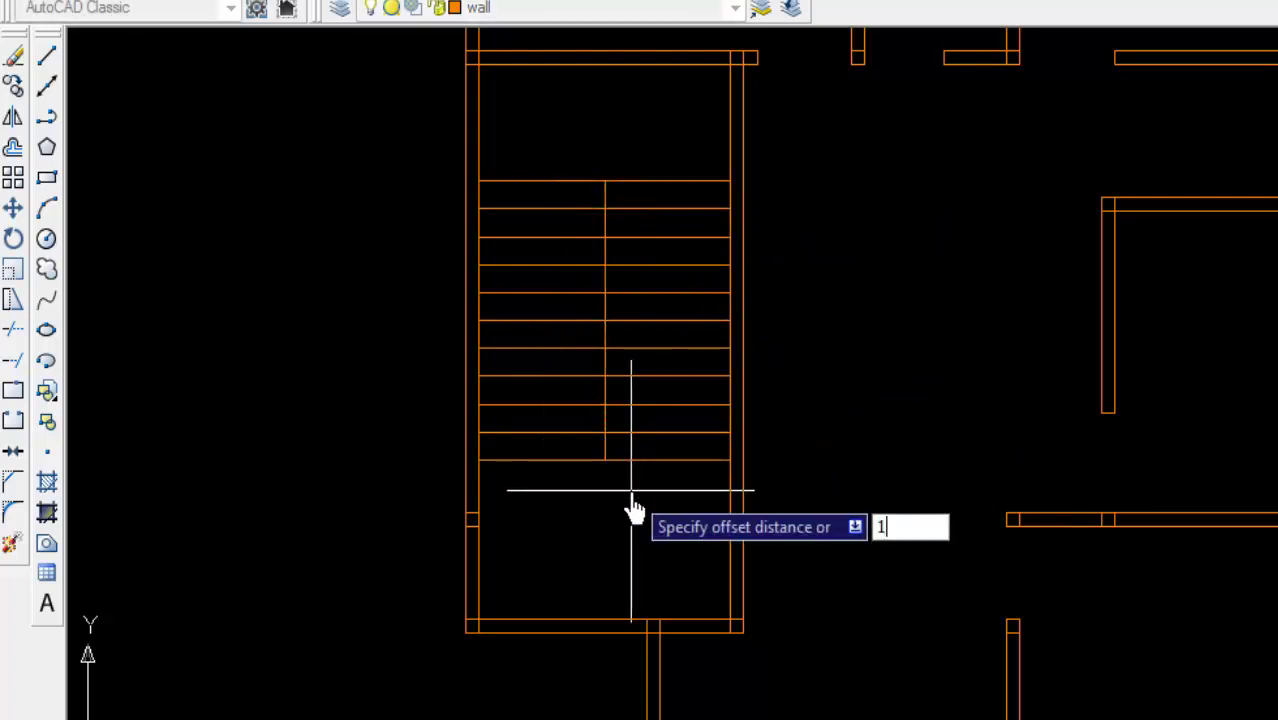
pyautogui.press('Return')
pyautogui.write('o')
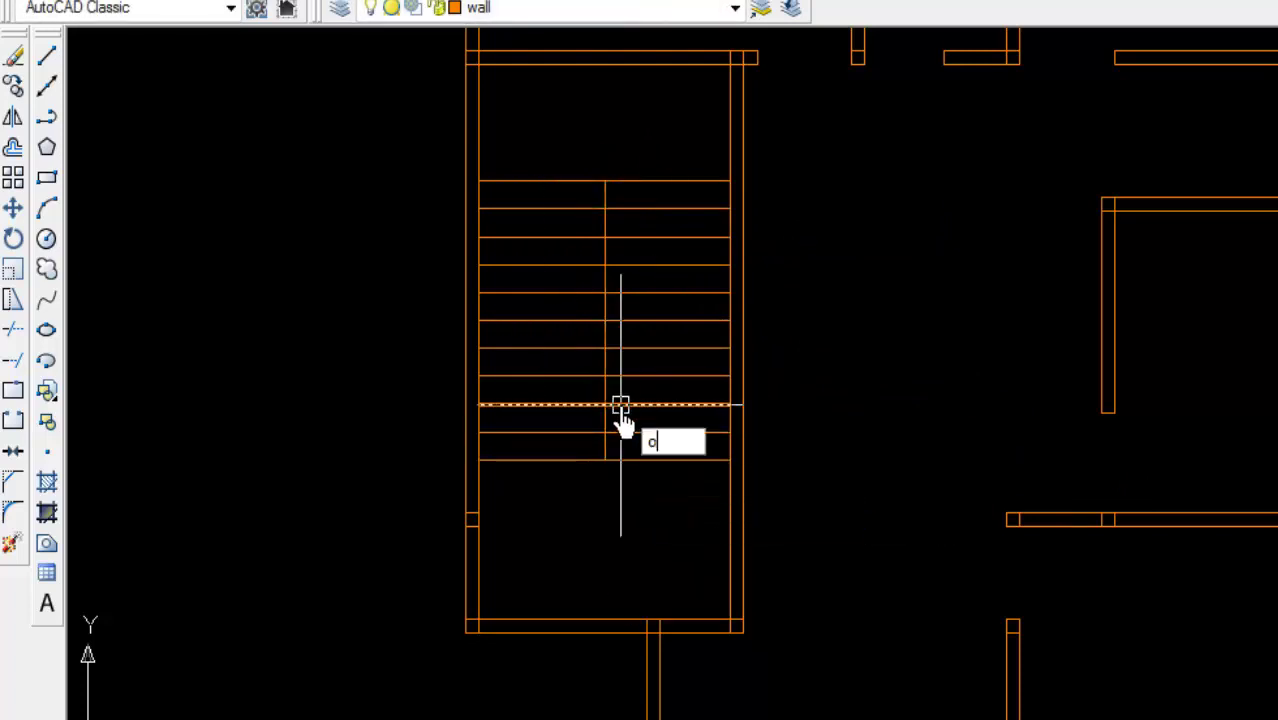
pyautogui.press('Return')
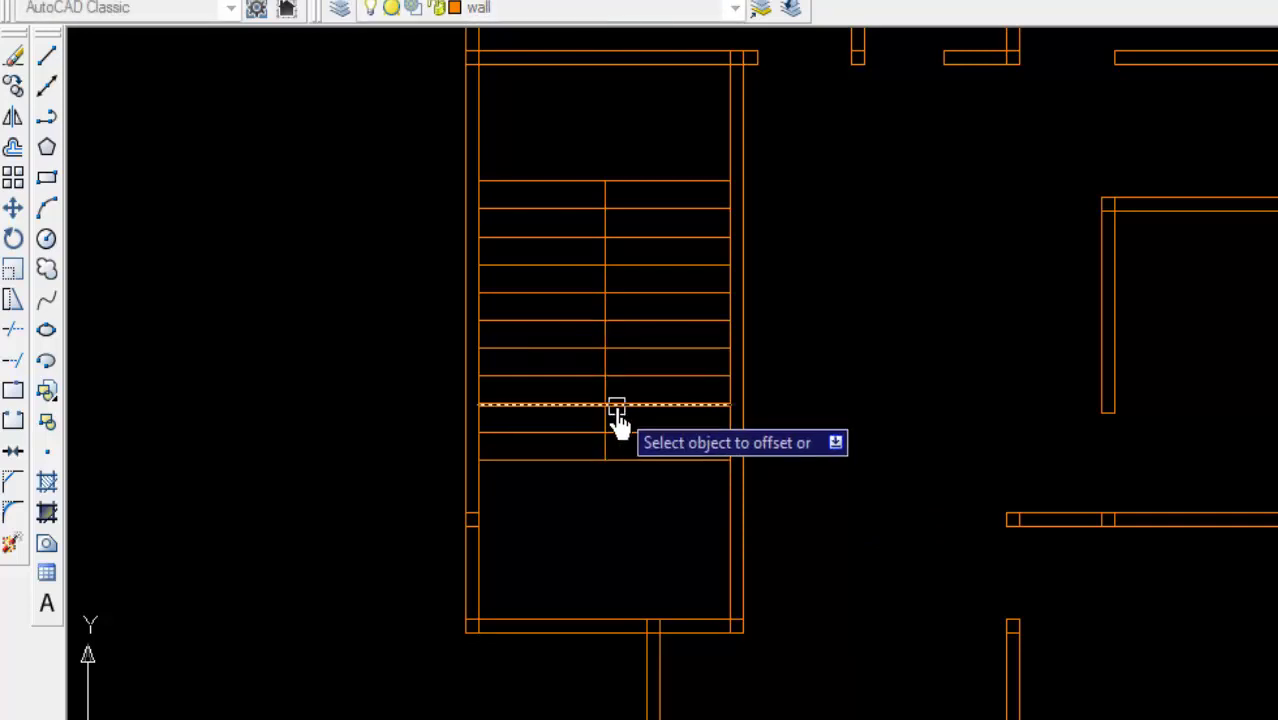
pyautogui.scroll(1, 612, 415)
pyautogui.click(603, 408)
pyautogui.click(639, 385)
pyautogui.scroll(1, 600, 405)
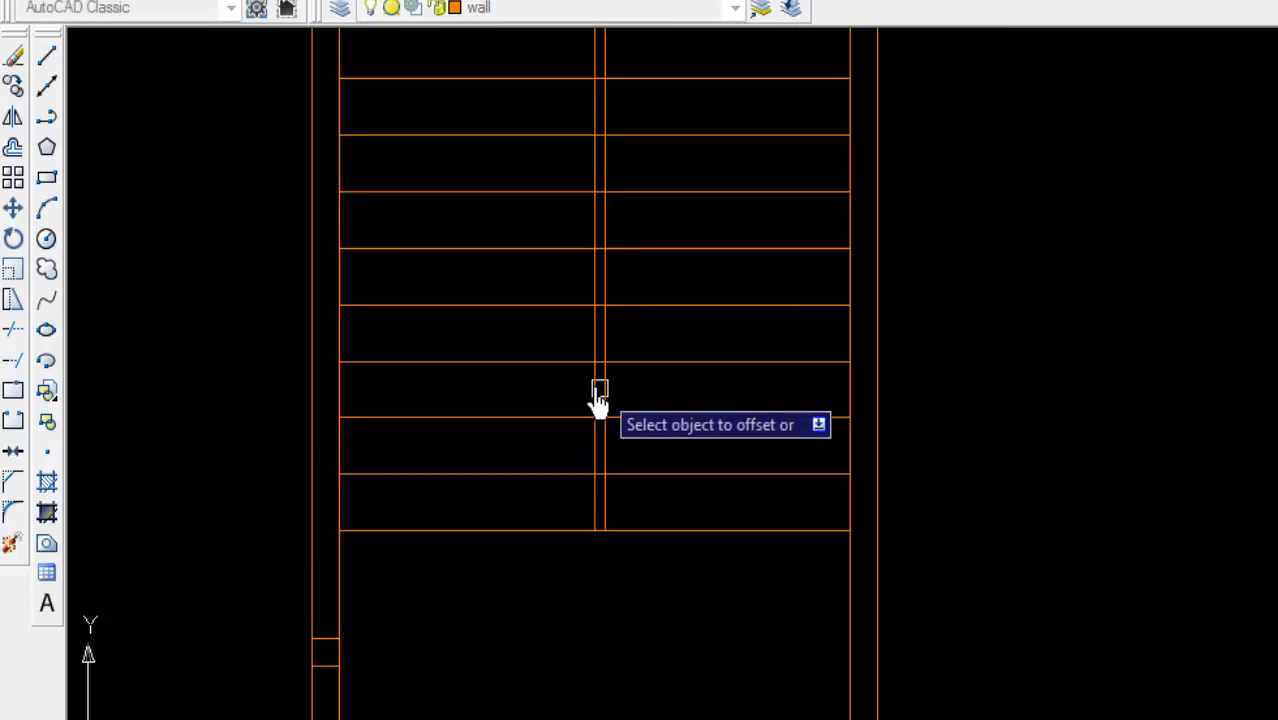
pyautogui.click(598, 396)
pyautogui.click(590, 400)
pyautogui.click(598, 508)
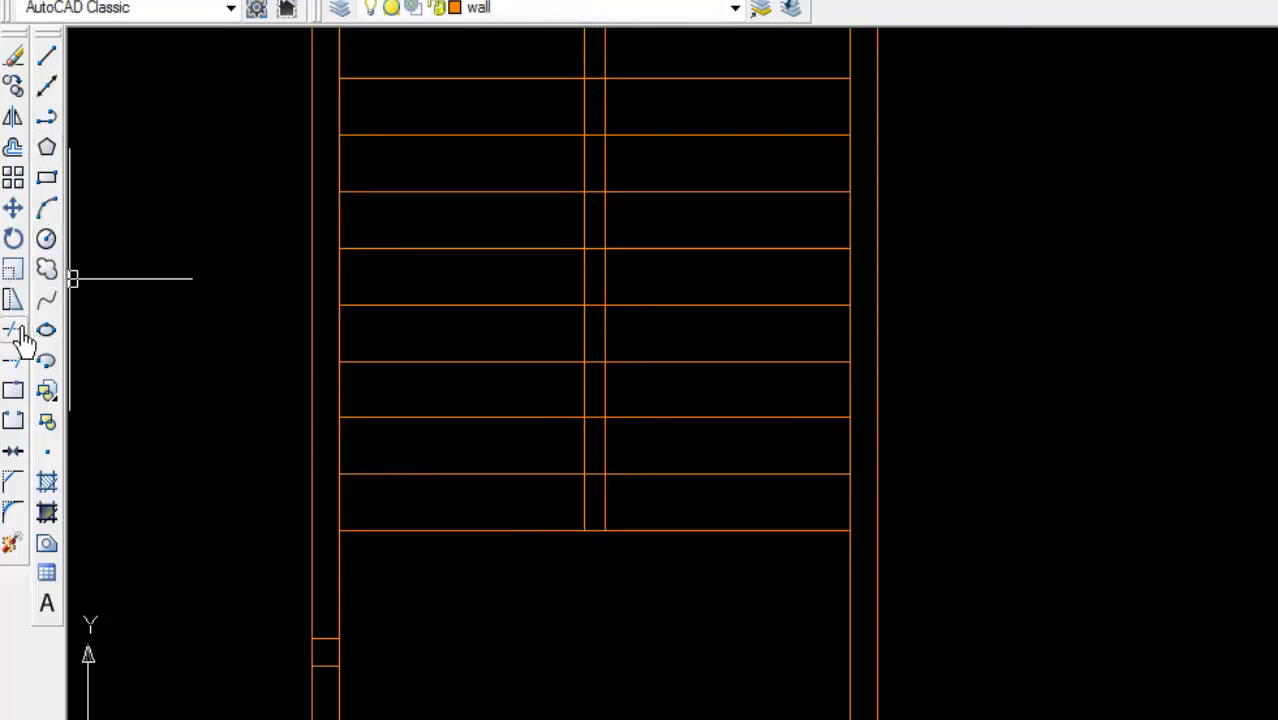
# Step: Draw small circles the width of the handrail at its lower and top ends
pyautogui.click(46, 240)
pyautogui.scroll(2, 613, 556)
pyautogui.scroll(2, 628, 550)
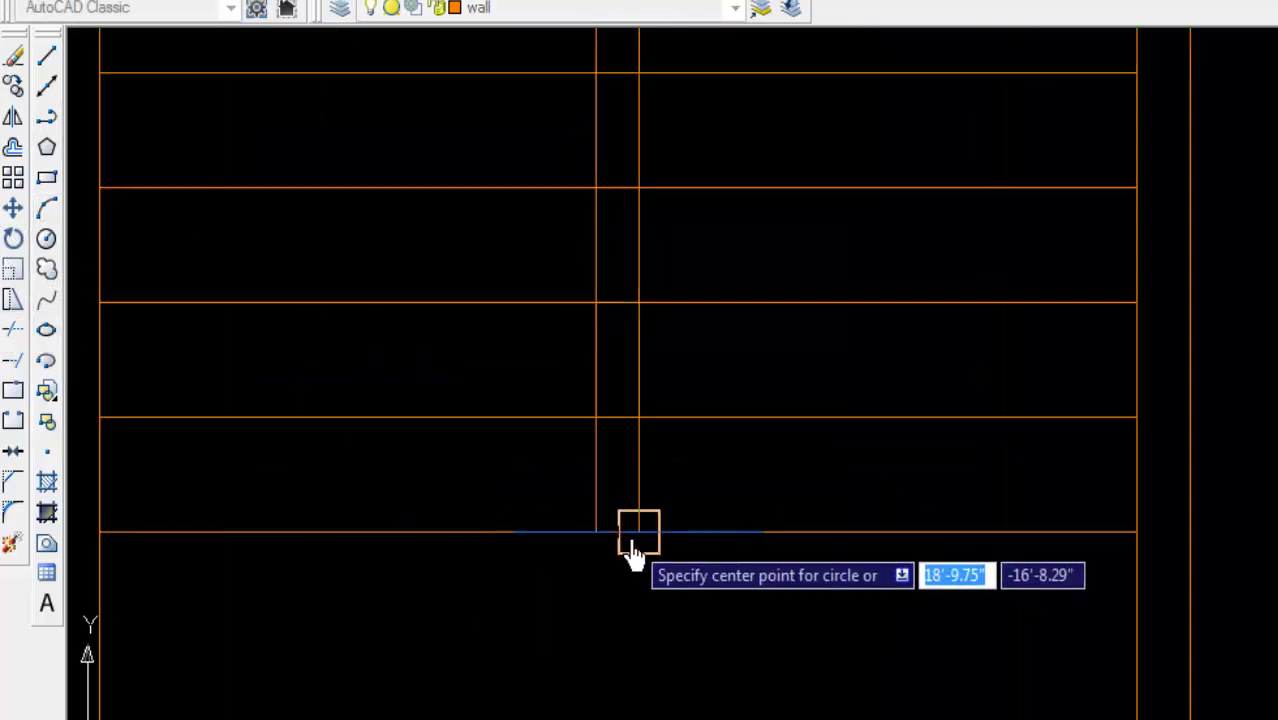
pyautogui.click(630, 546)
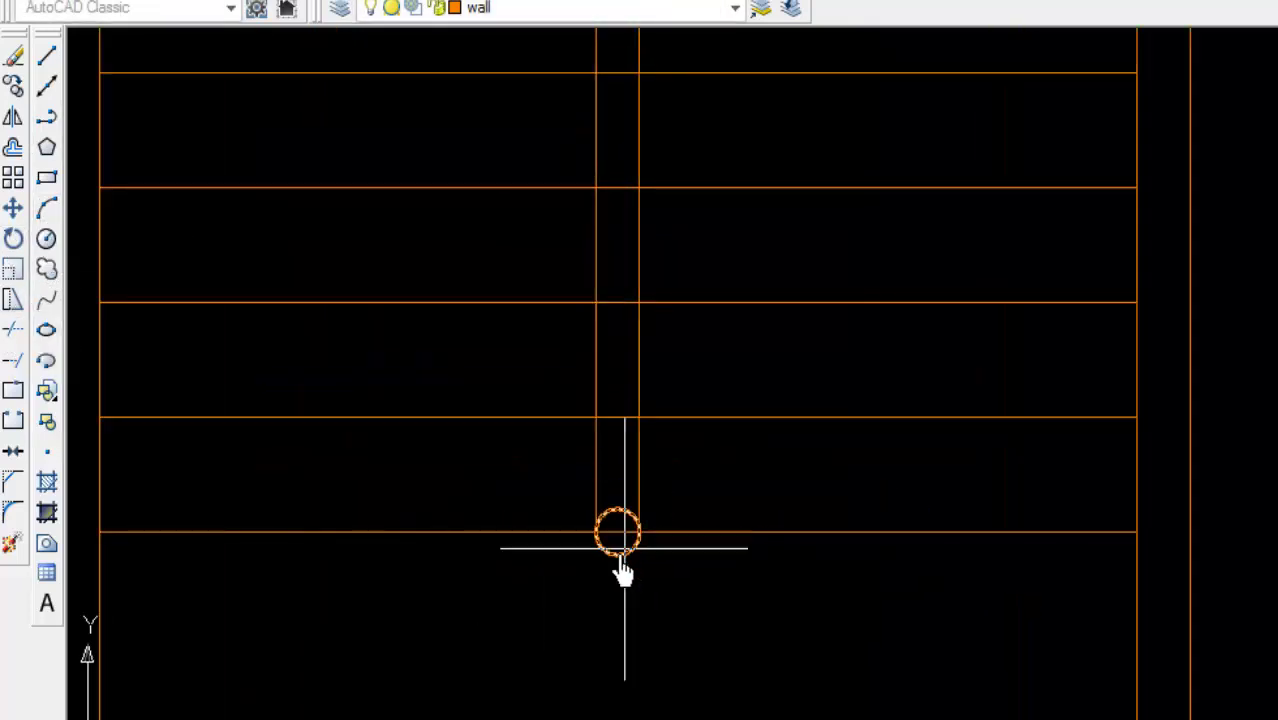
pyautogui.scroll(-5, 593, 590)
pyautogui.write('c')
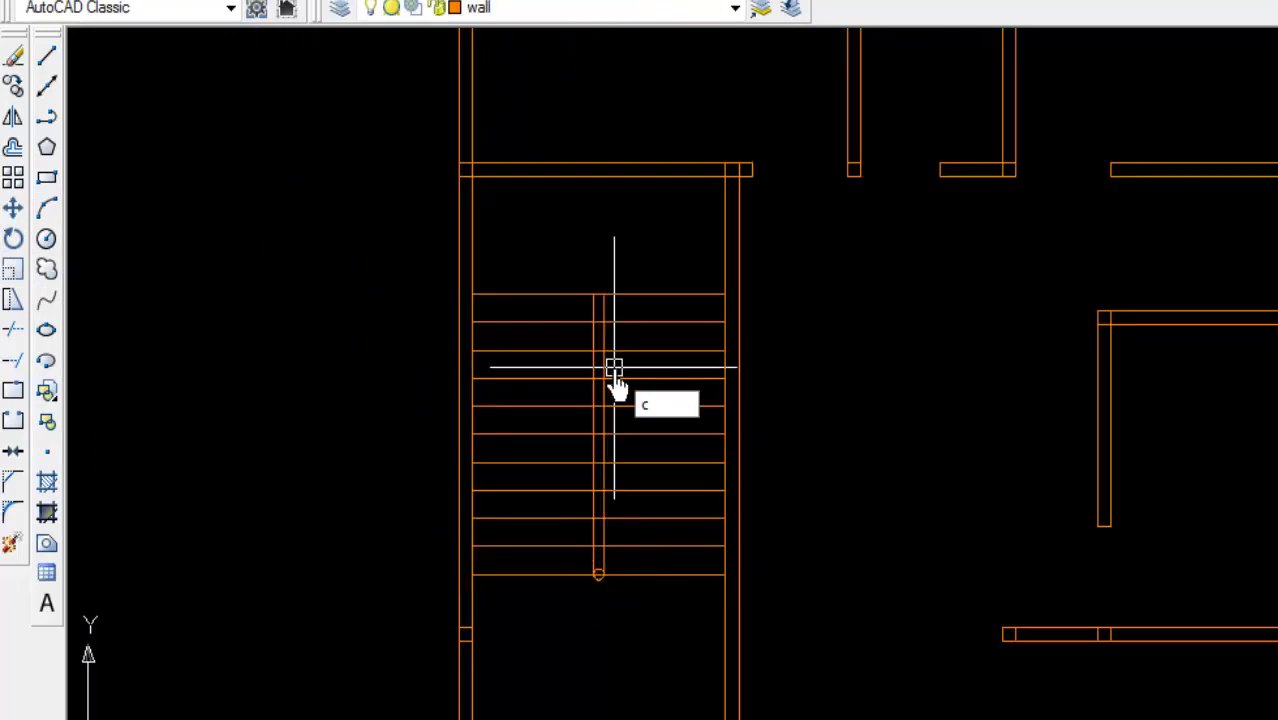
pyautogui.press('Return')
pyautogui.scroll(2, 602, 318)
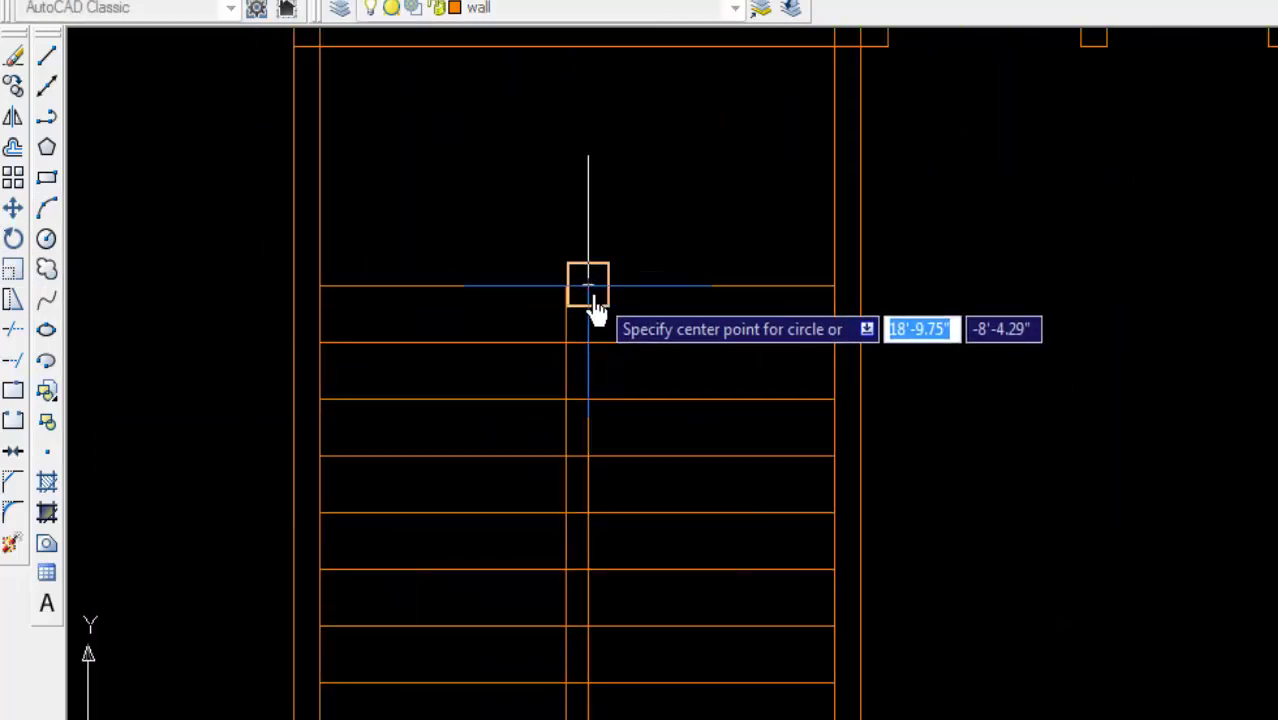
pyautogui.scroll(2, 570, 318)
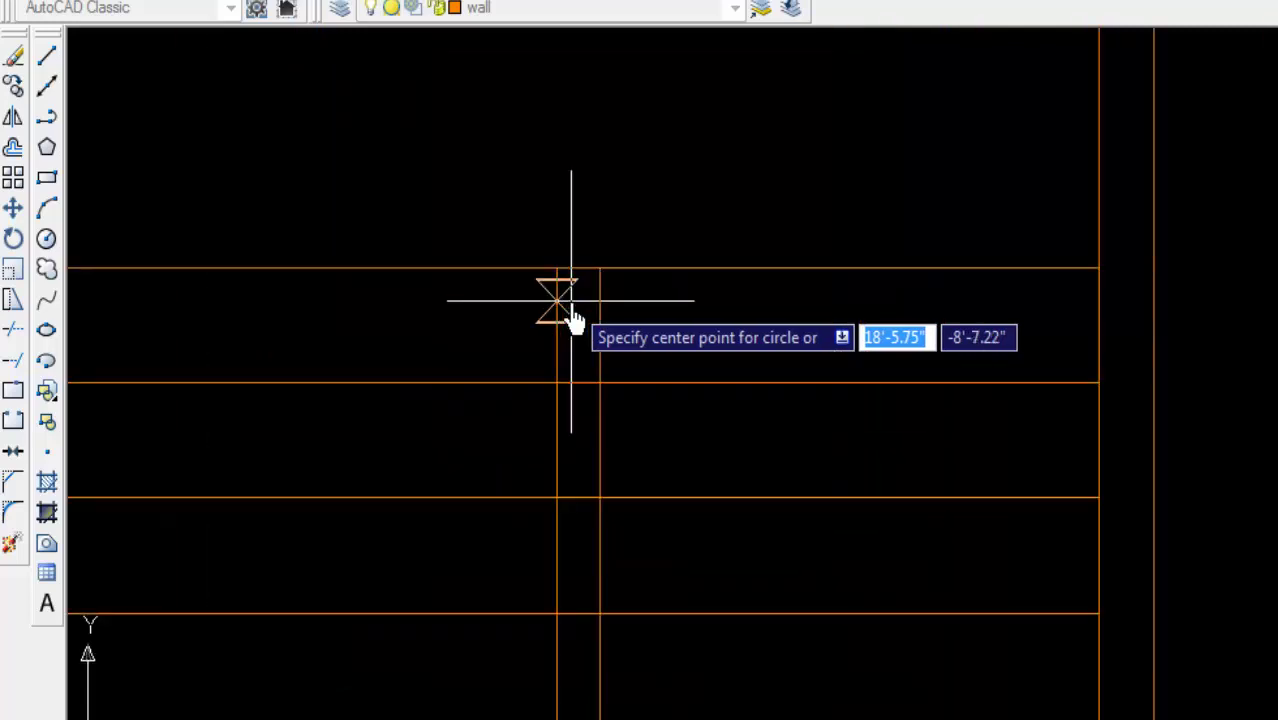
pyautogui.click(577, 270)
pyautogui.click(604, 272)
pyautogui.scroll(-3, 610, 282)
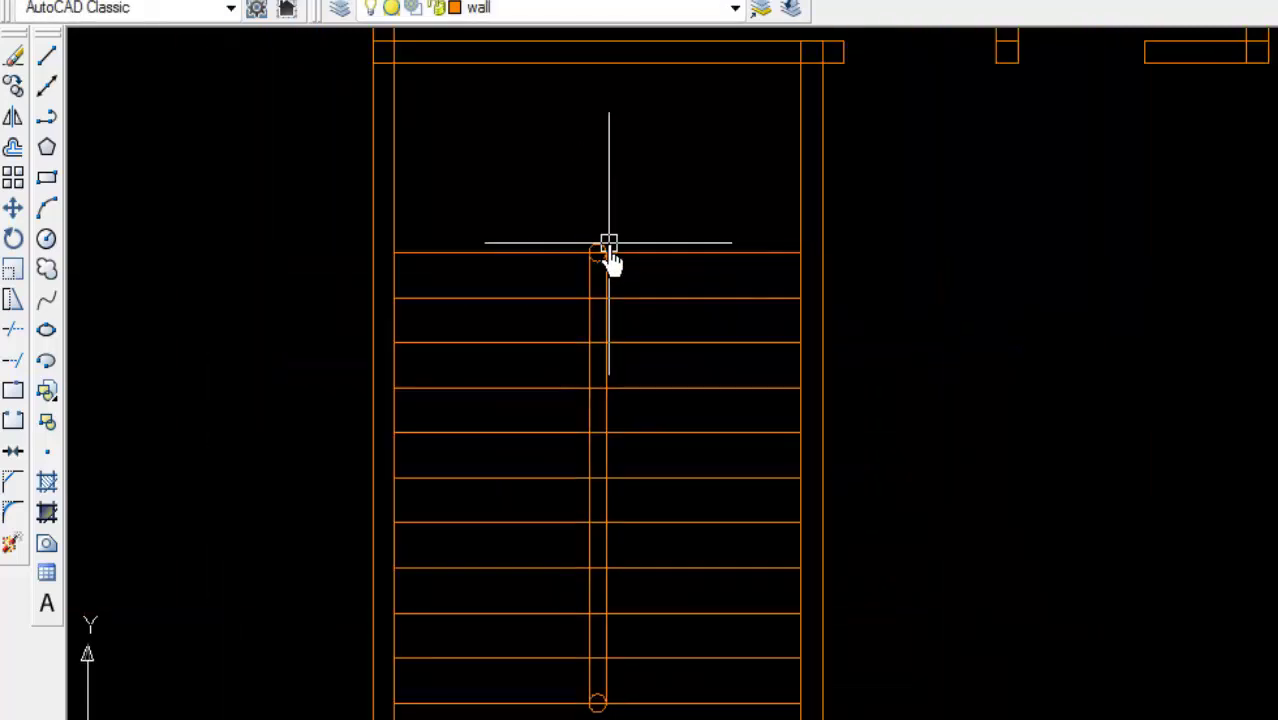
pyautogui.write('tr')
# Step: Trim the tread segment and lower arc inside the top circle to round the handrail's top end
pyautogui.press('Return')
pyautogui.press('Return')
pyautogui.scroll(2, 598, 266)
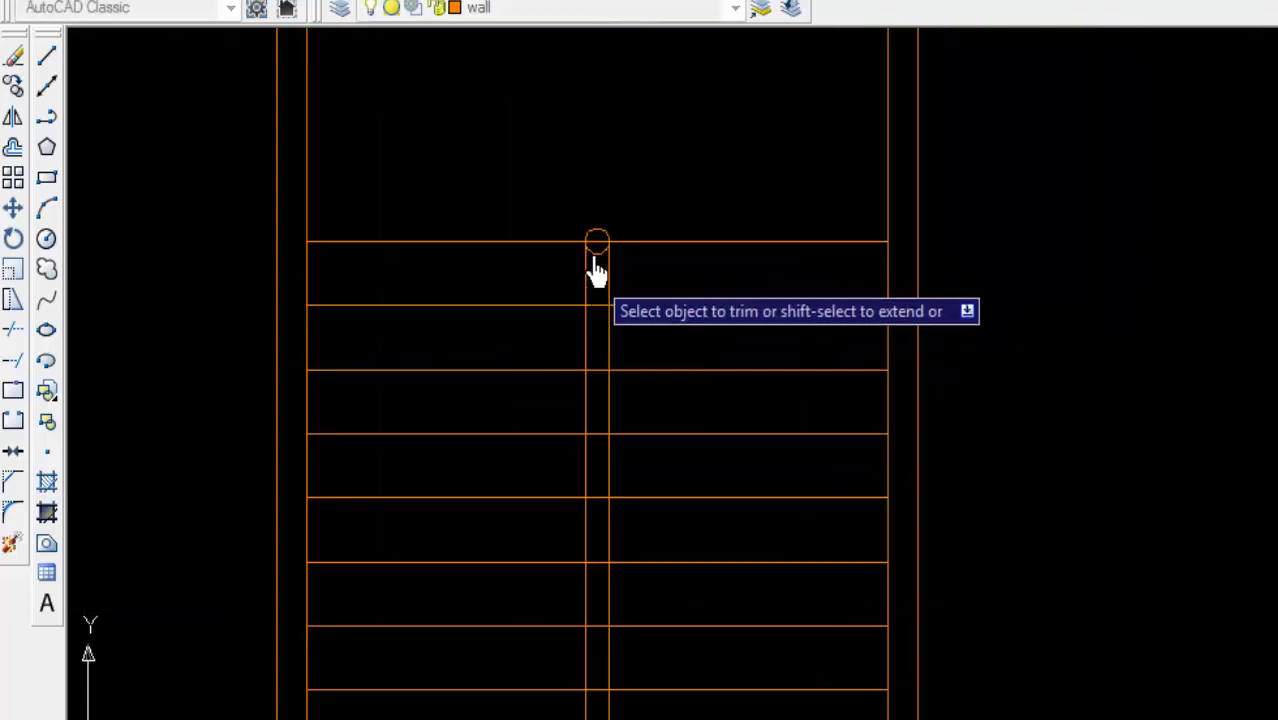
pyautogui.scroll(3, 584, 256)
pyautogui.click(578, 242)
pyautogui.click(579, 268)
pyautogui.scroll(-3, 579, 277)
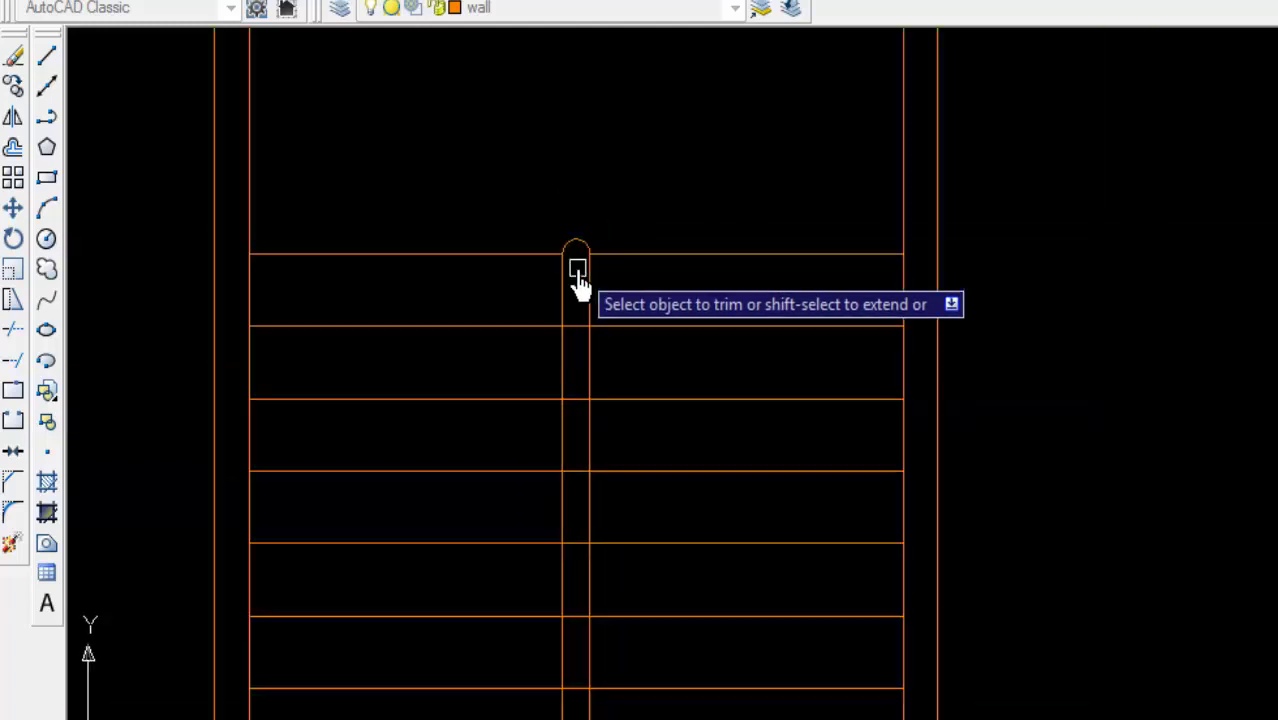
pyautogui.click(577, 268)
pyautogui.click(570, 582)
# Step: Trim across the handrail's lower end so it becomes a rounded cap
pyautogui.moveTo(568, 608); pyautogui.dragTo(542, 414, button='middle')
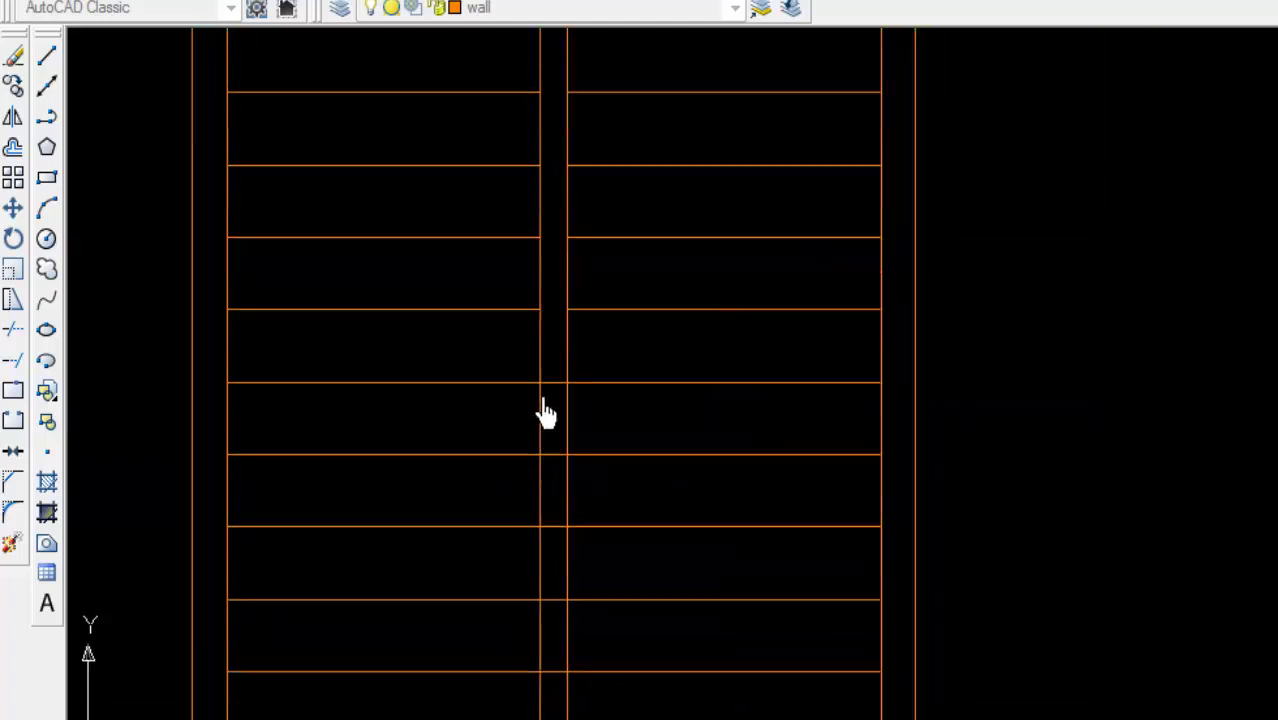
pyautogui.click(552, 296)
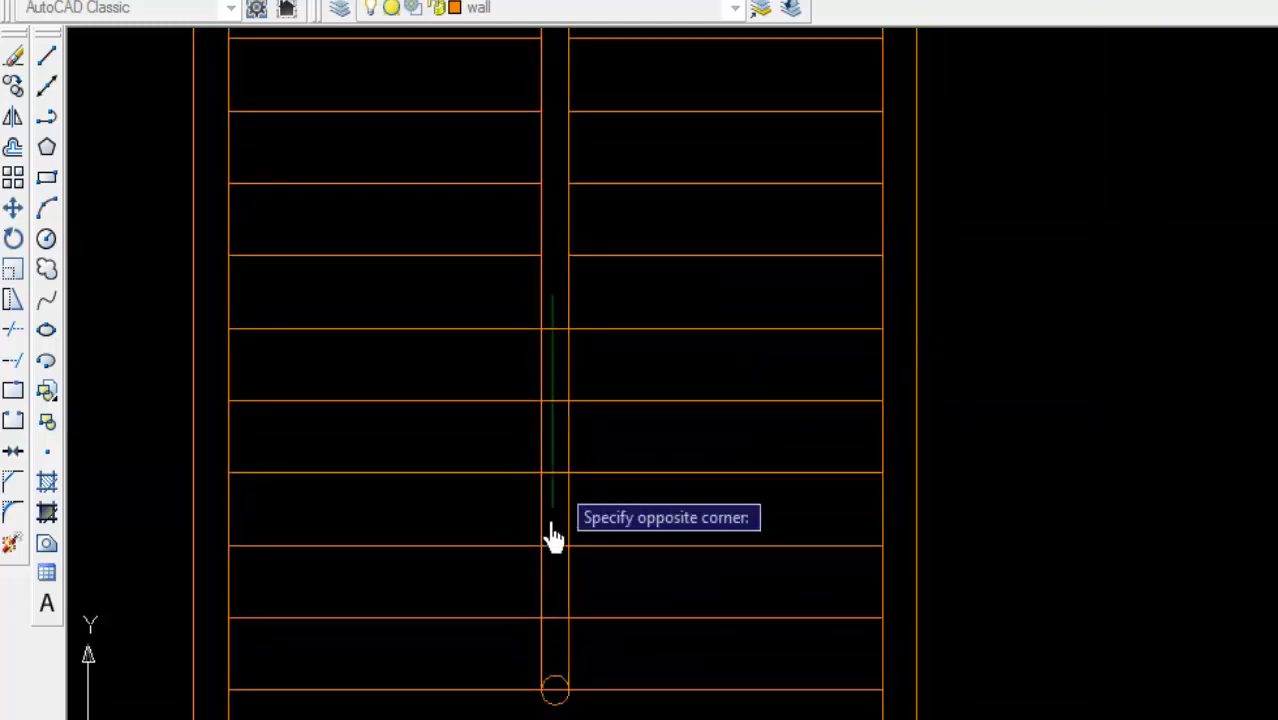
pyautogui.click(551, 700)
pyautogui.scroll(-3, 579, 700)
pyautogui.scroll(2, 560, 360)
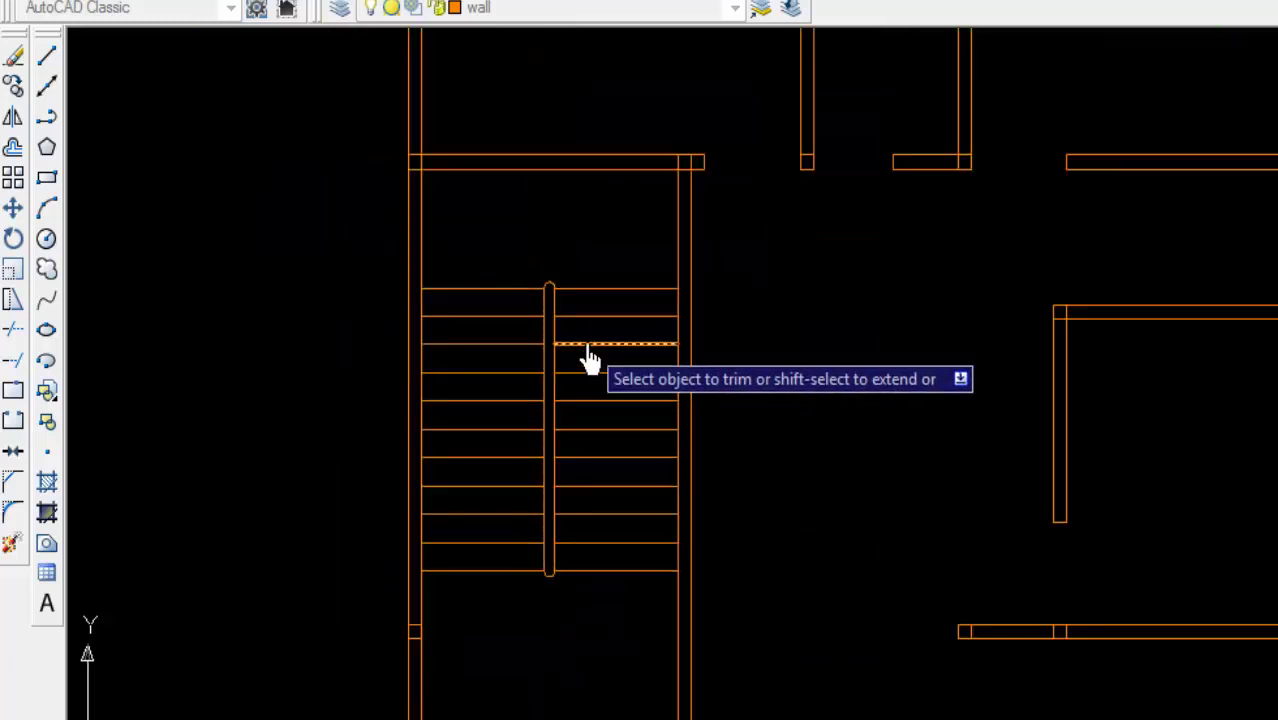
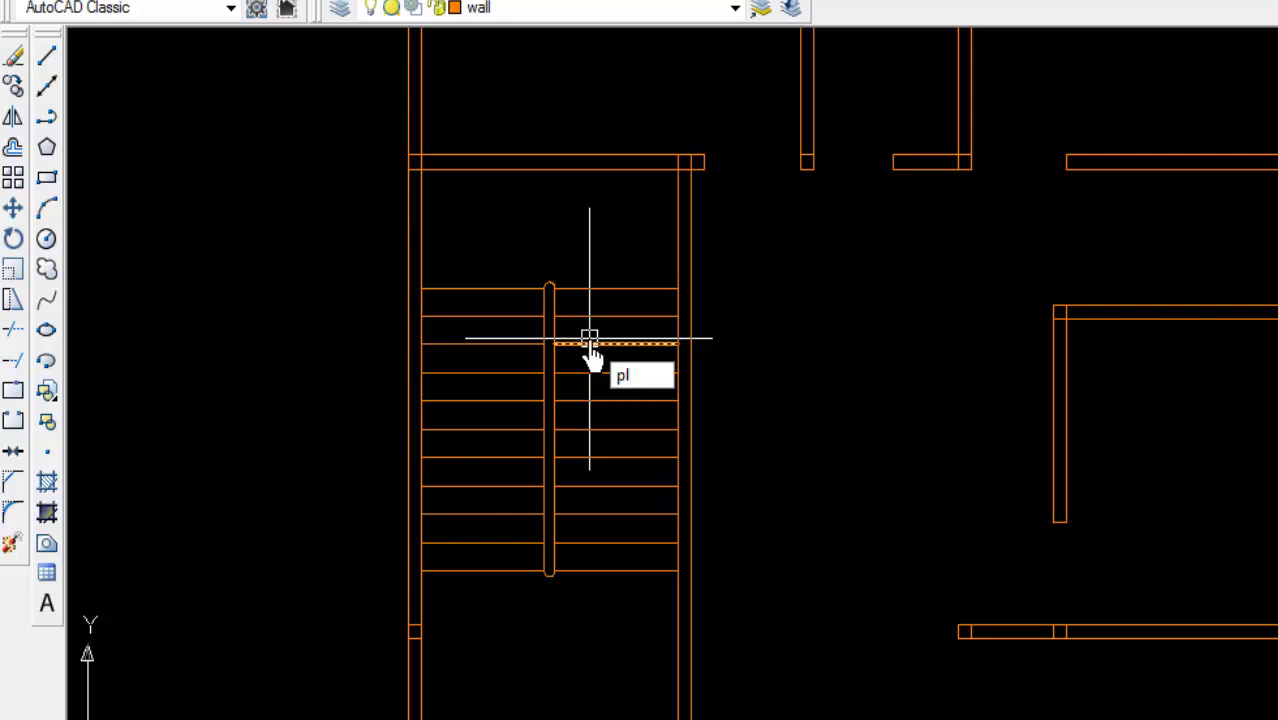
# Step: Start a 2"-wide polyline at the left flight's bottom, running up and across the stair top
pyautogui.press('Return')
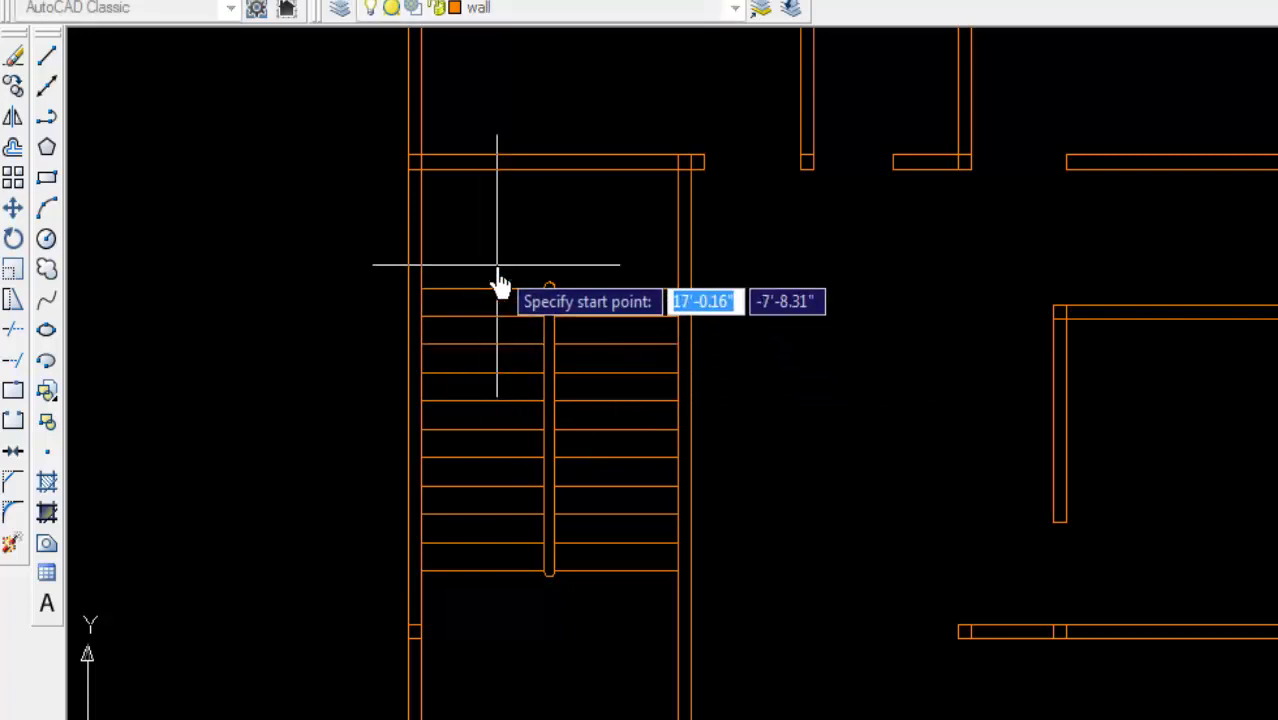
pyautogui.click(472, 610)
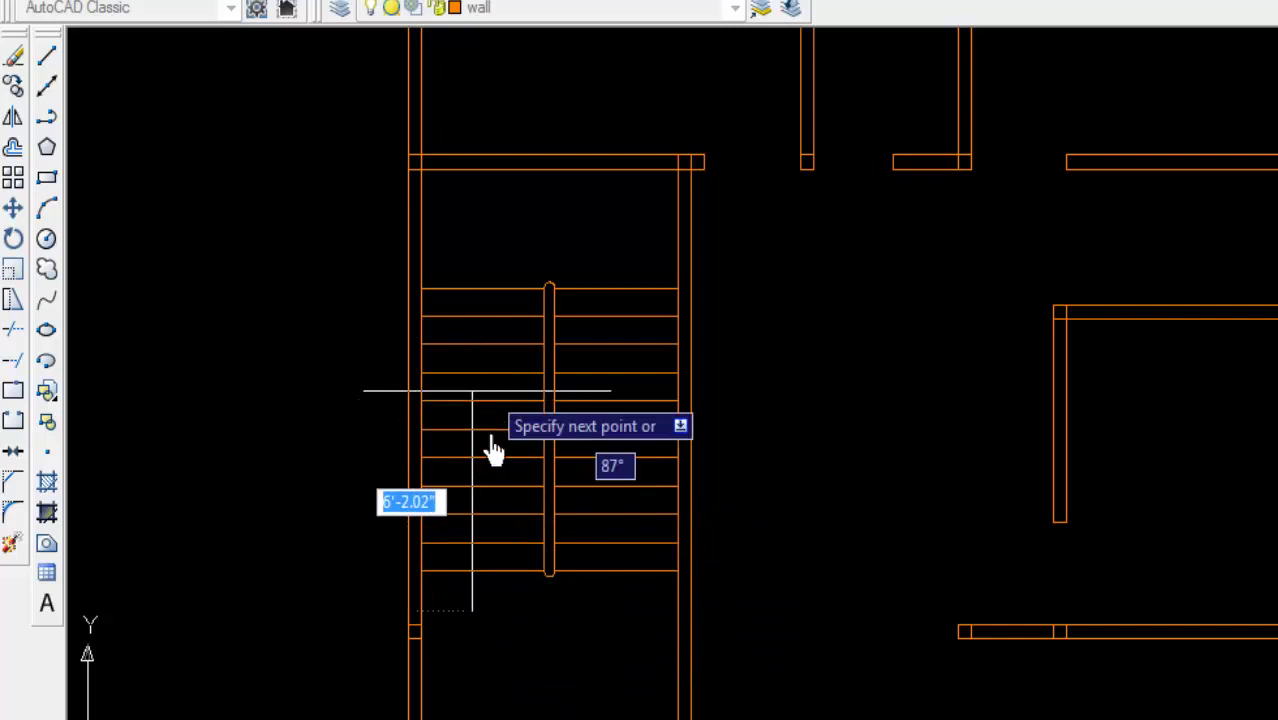
pyautogui.rightClick(497, 537)
pyautogui.click(565, 360)
pyautogui.write('2')
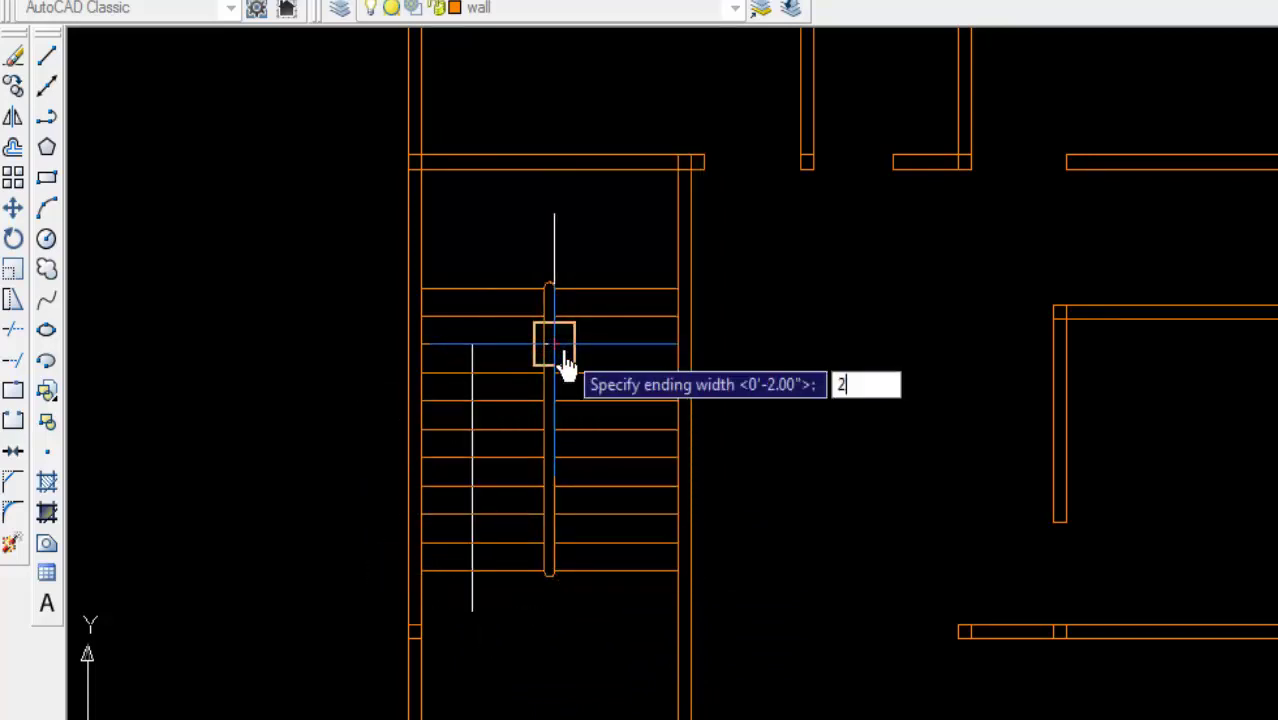
pyautogui.press('Return')
pyautogui.scroll(1, 467, 336)
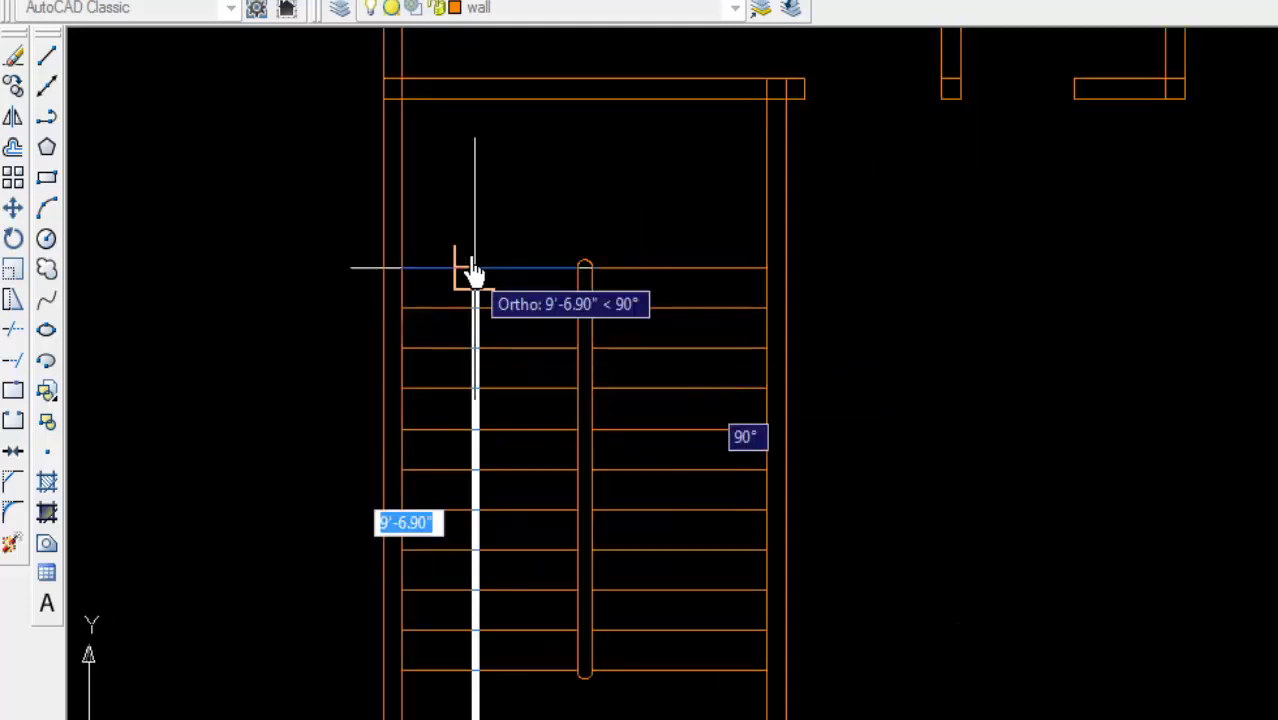
pyautogui.click(475, 197)
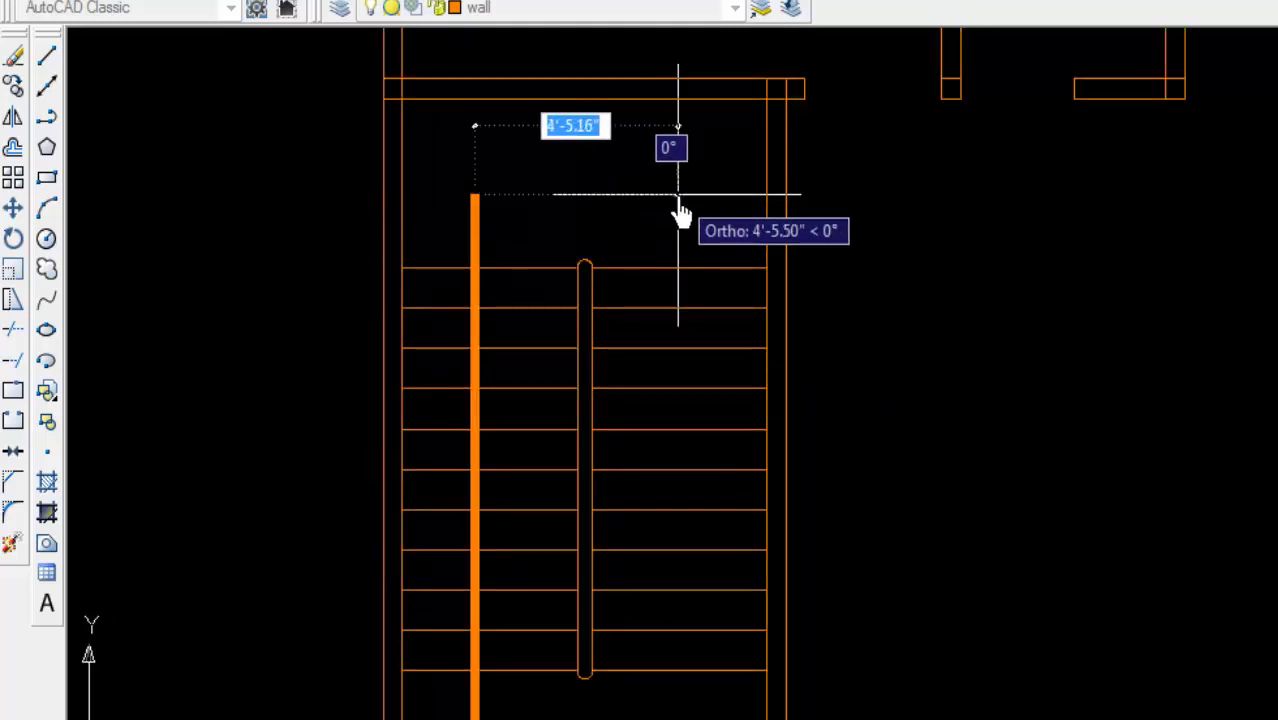
pyautogui.click(680, 208)
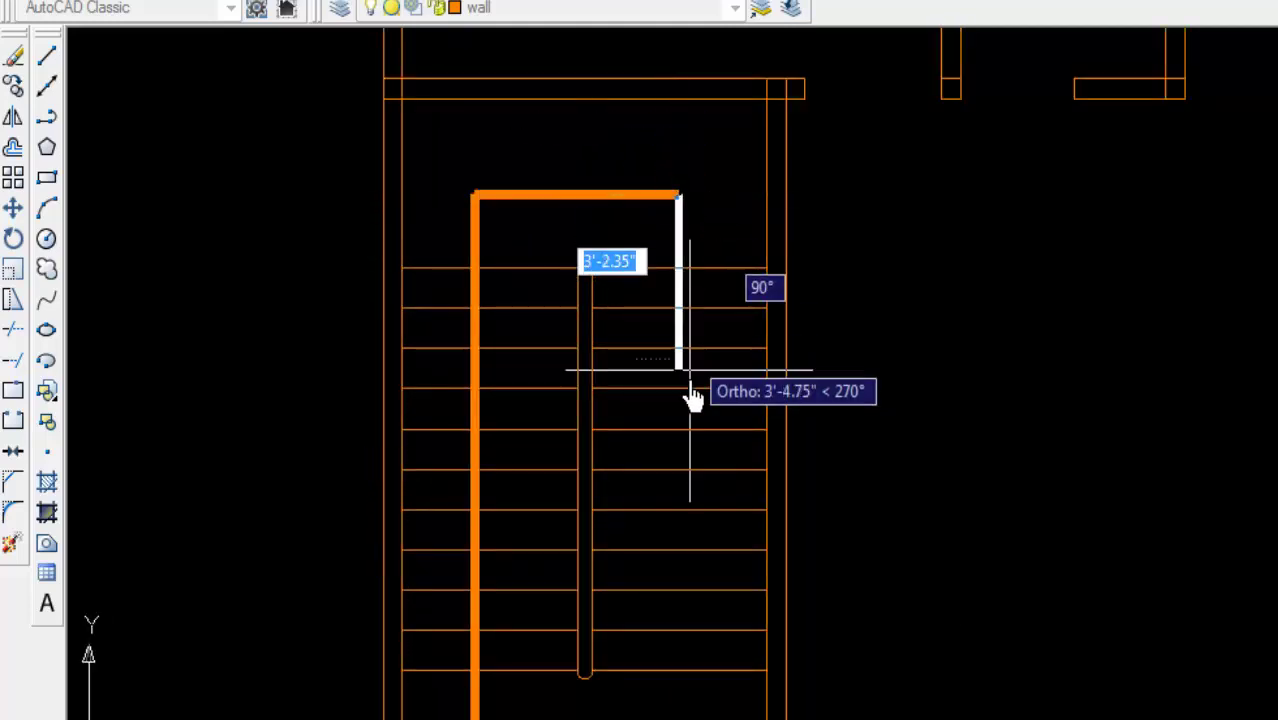
# Step: Taper the width to 0 for an arrowhead ending on the right flight
pyautogui.scroll(1, 678, 520)
pyautogui.rightClick(679, 514)
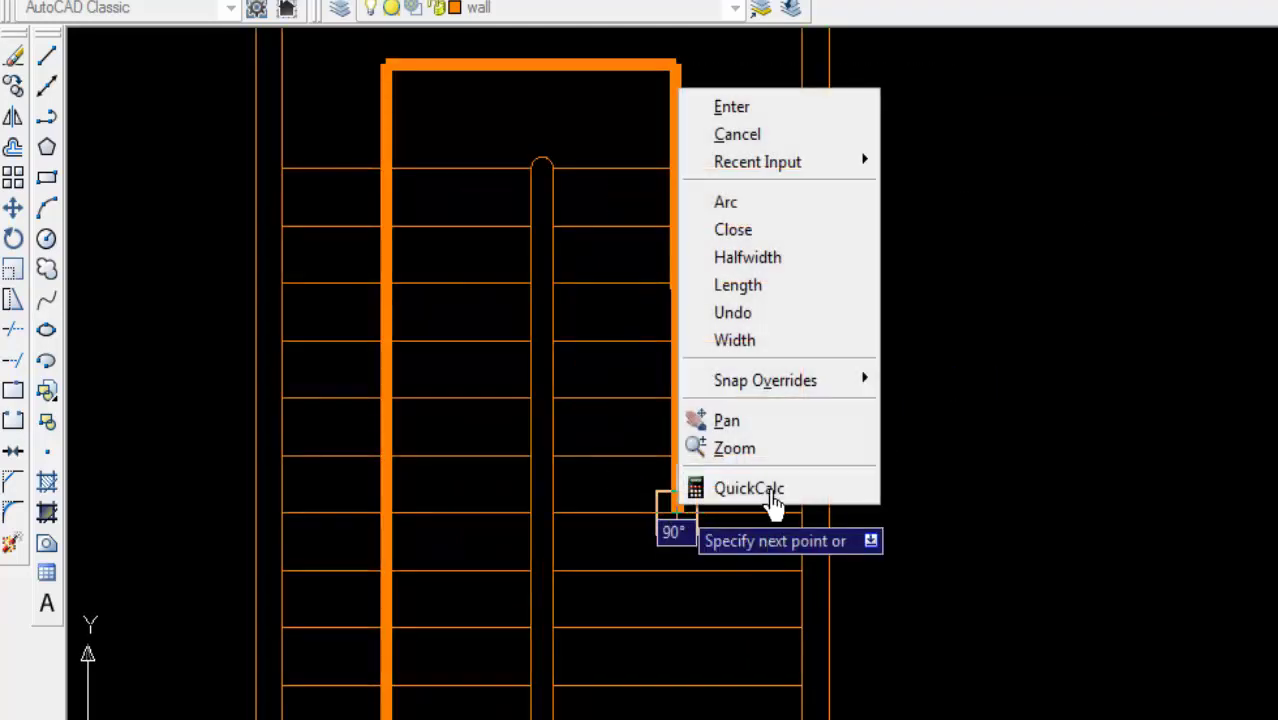
pyautogui.click(748, 342)
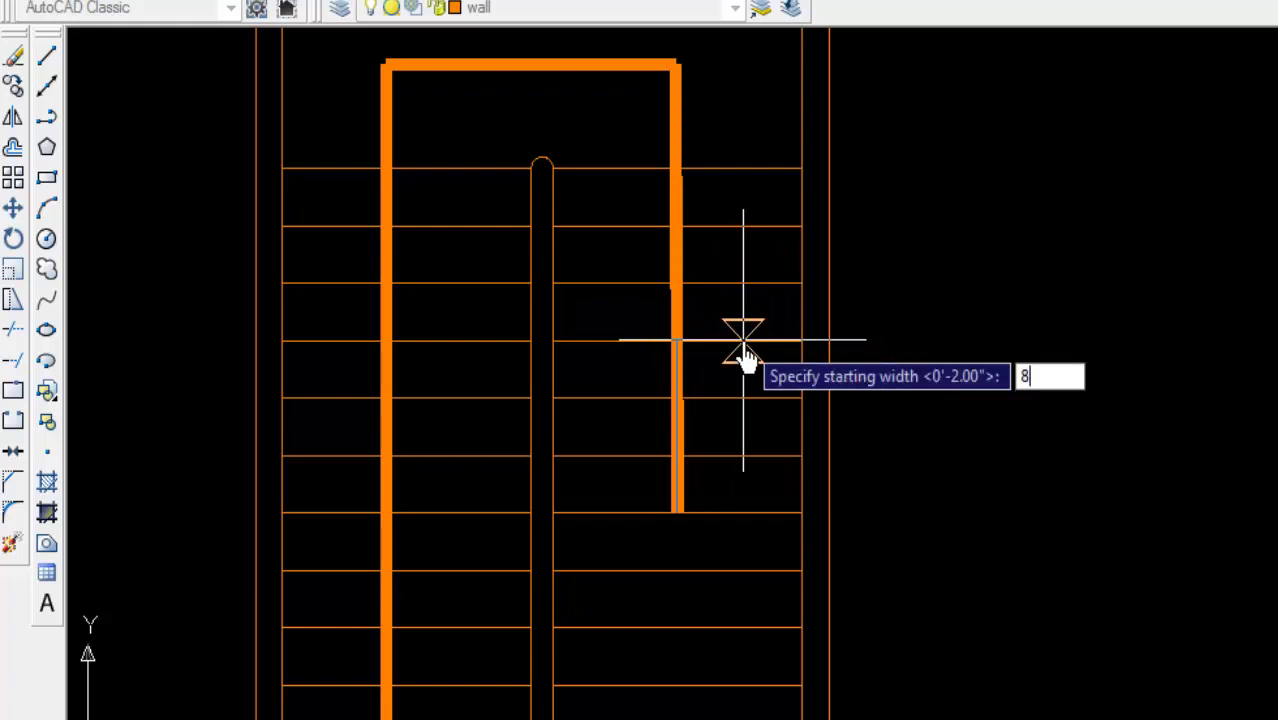
pyautogui.write('0.00"')
pyautogui.press('Return')
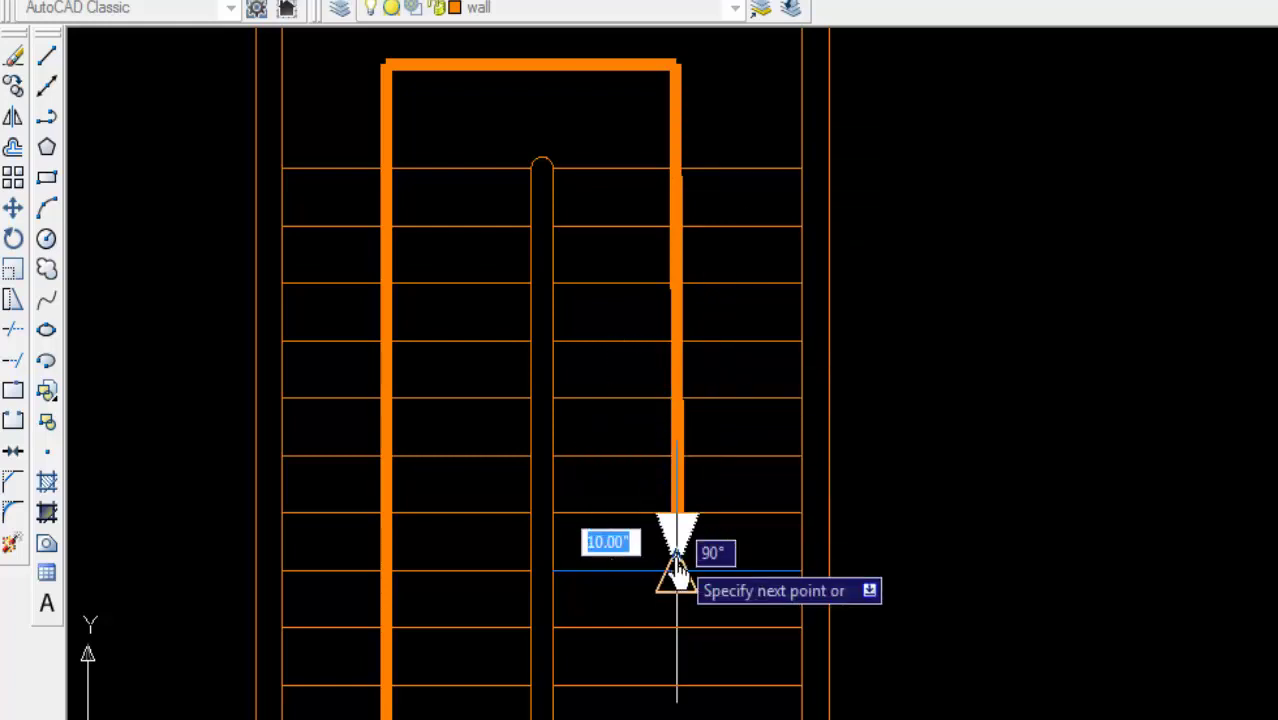
pyautogui.scroll(1, 676, 580)
pyautogui.click(677, 603)
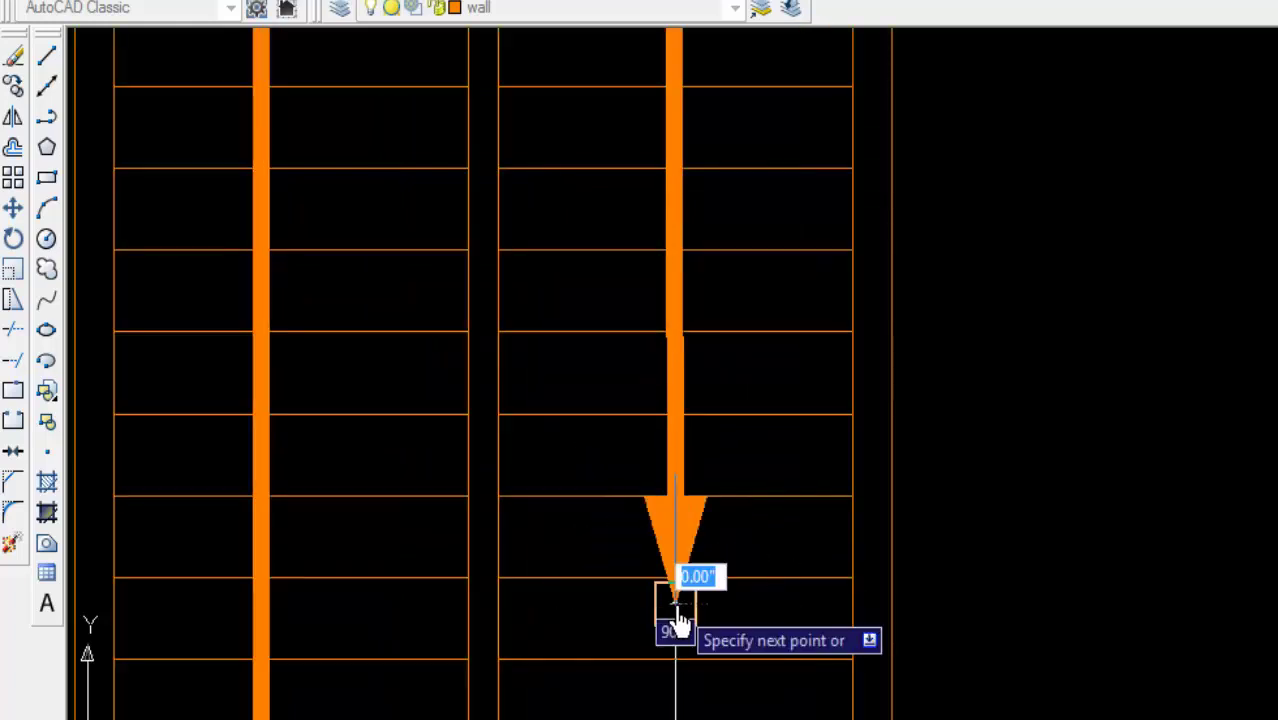
pyautogui.press('Return')
pyautogui.scroll(-2, 676, 436)
pyautogui.scroll(-2, 727, 562)
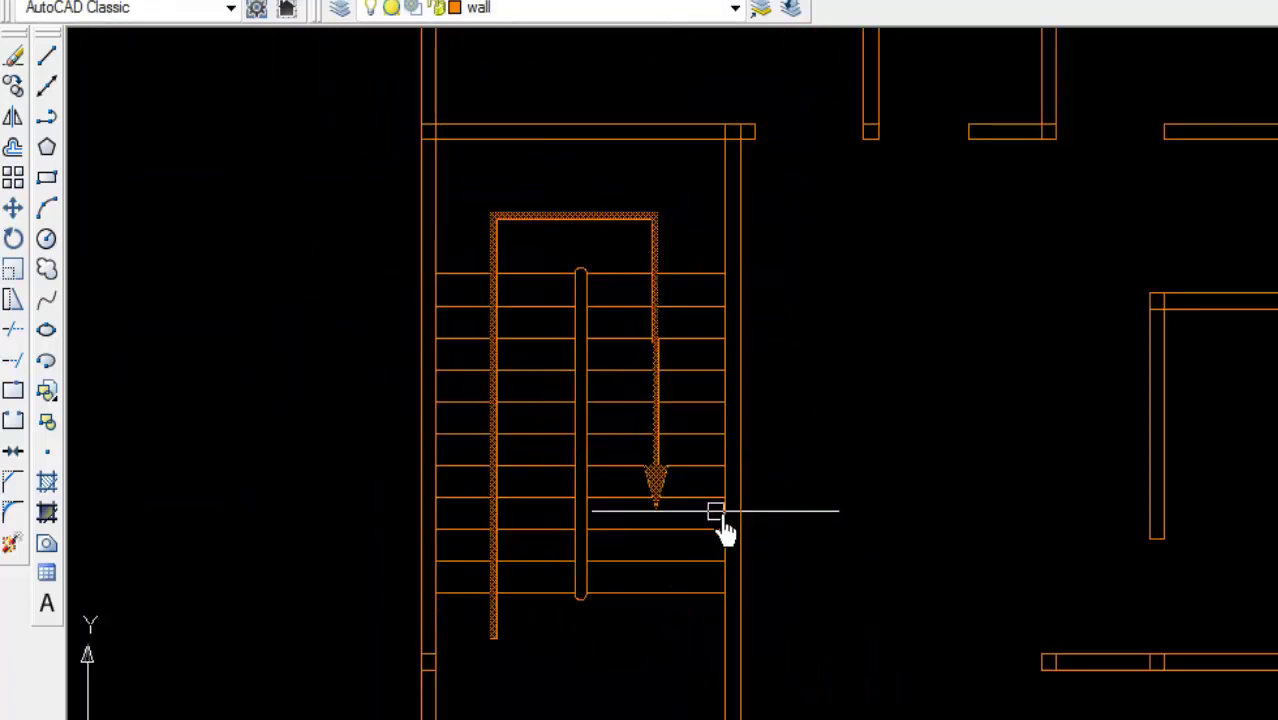
pyautogui.scroll(-2, 688, 447)
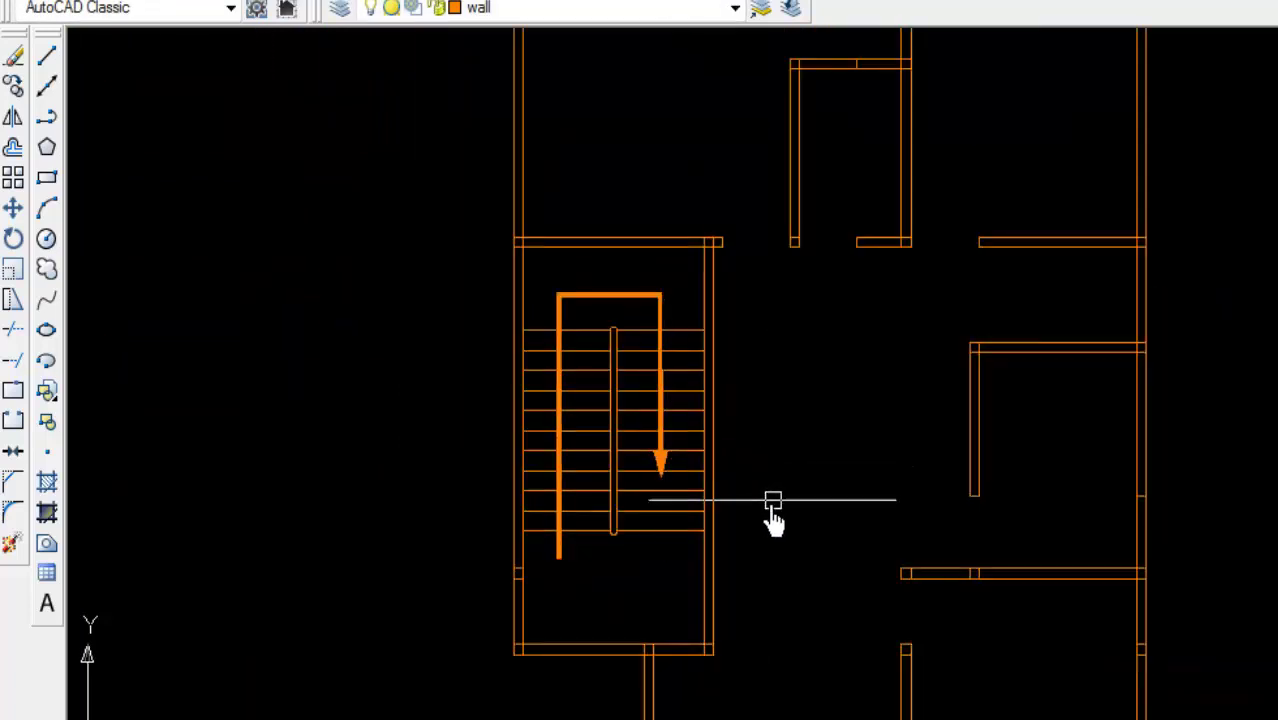
# Step: Trim away the stair enclosure's bottom wall segment
pyautogui.moveTo(623, 625); pyautogui.dragTo(617, 533, button='middle')
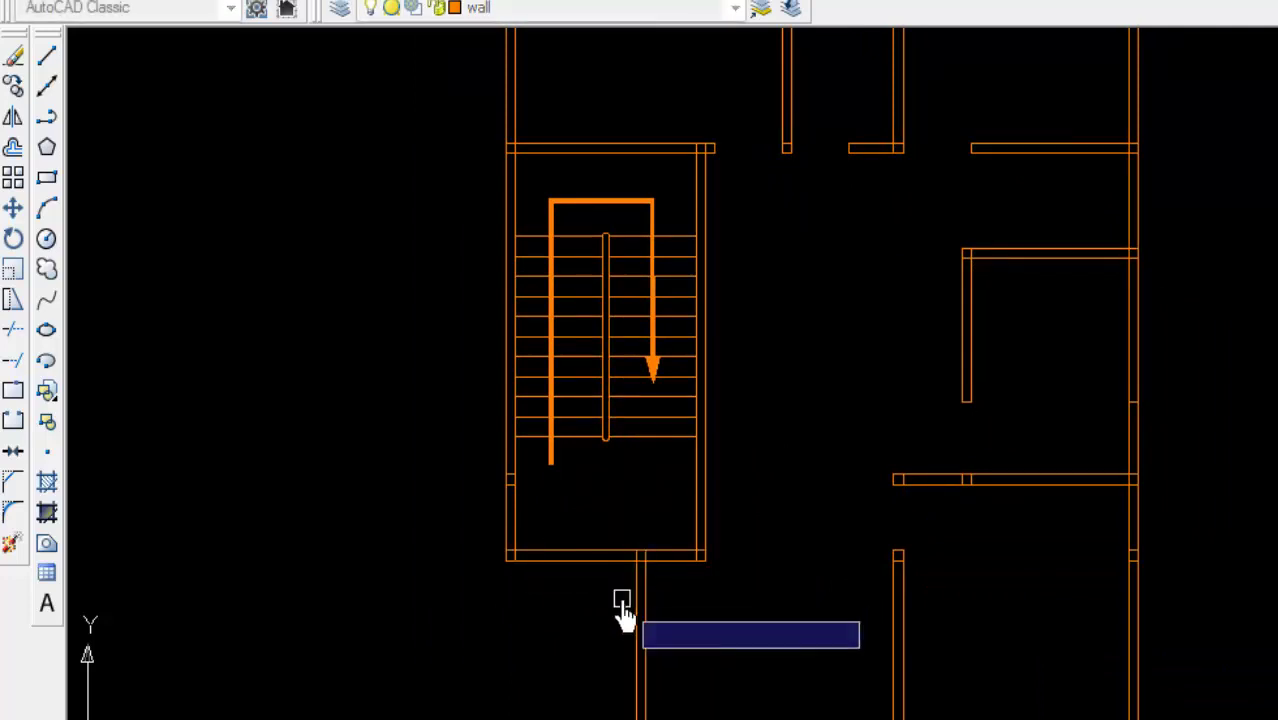
pyautogui.press('Return')
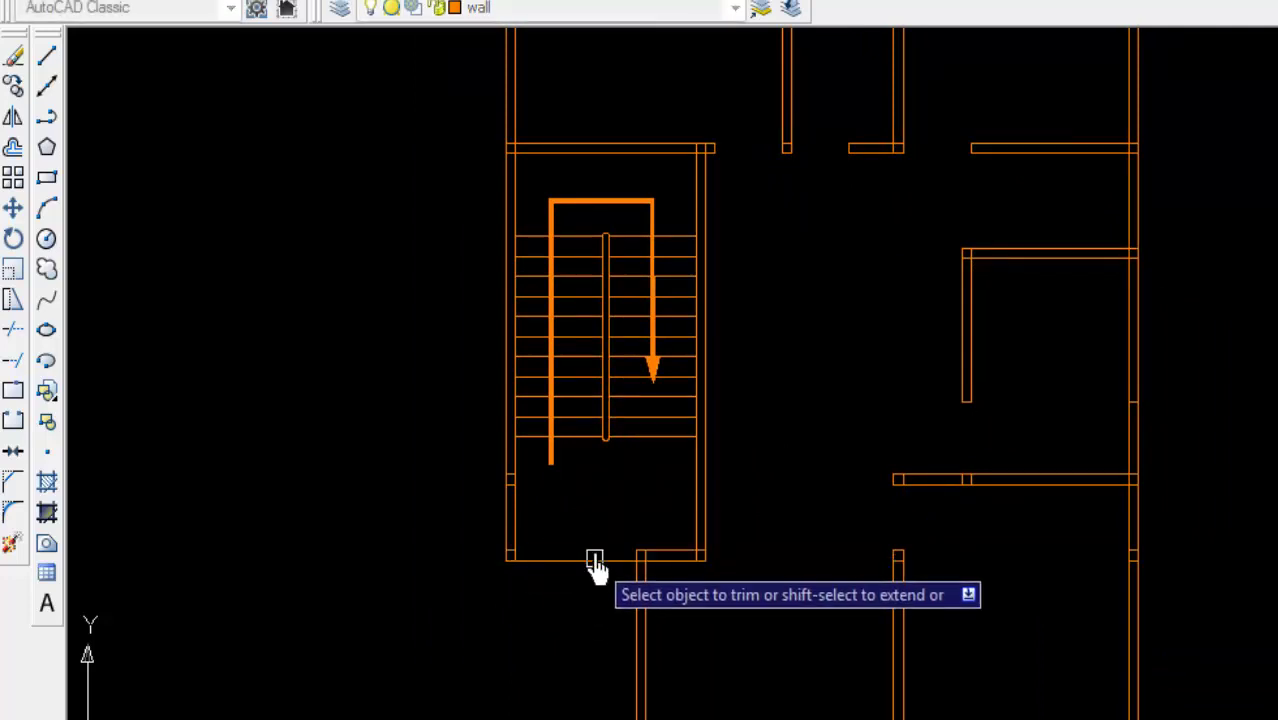
pyautogui.click(591, 558)
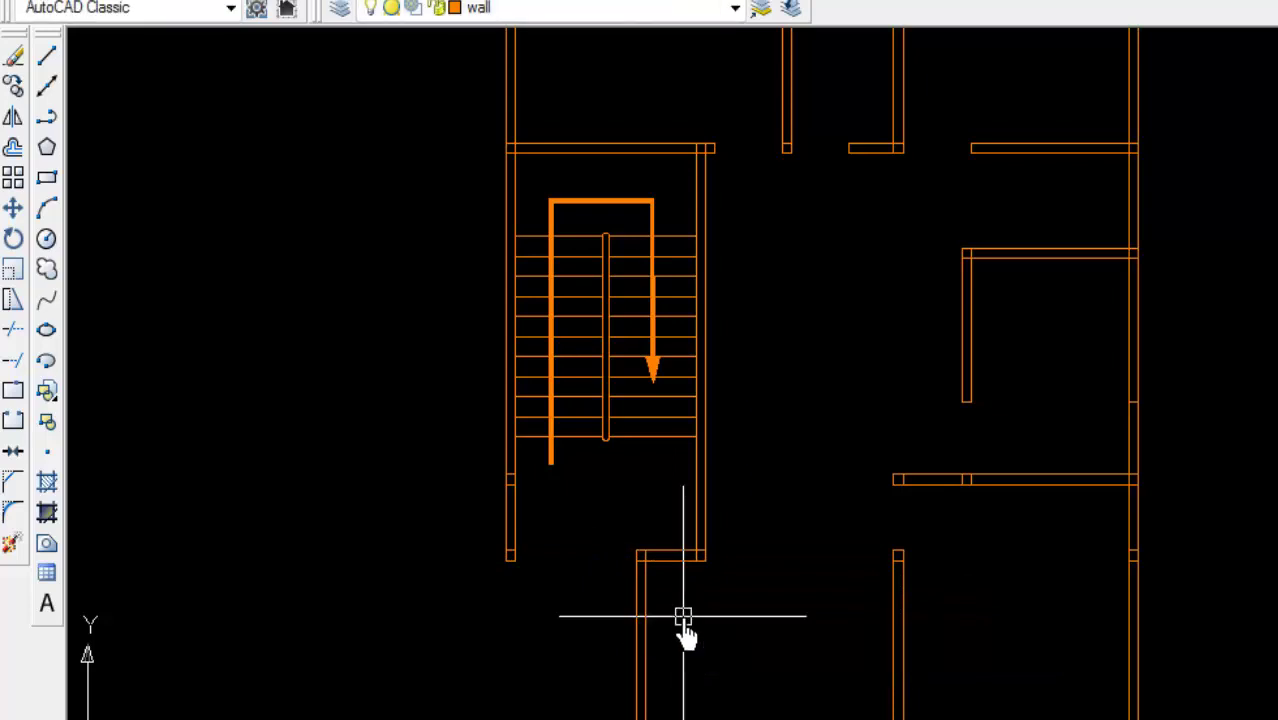
pyautogui.write('o')
# Step: Offset the wall line 3' upward and trim the leftover line at the stair's lower right
pyautogui.press('Return')
pyautogui.write("3'")
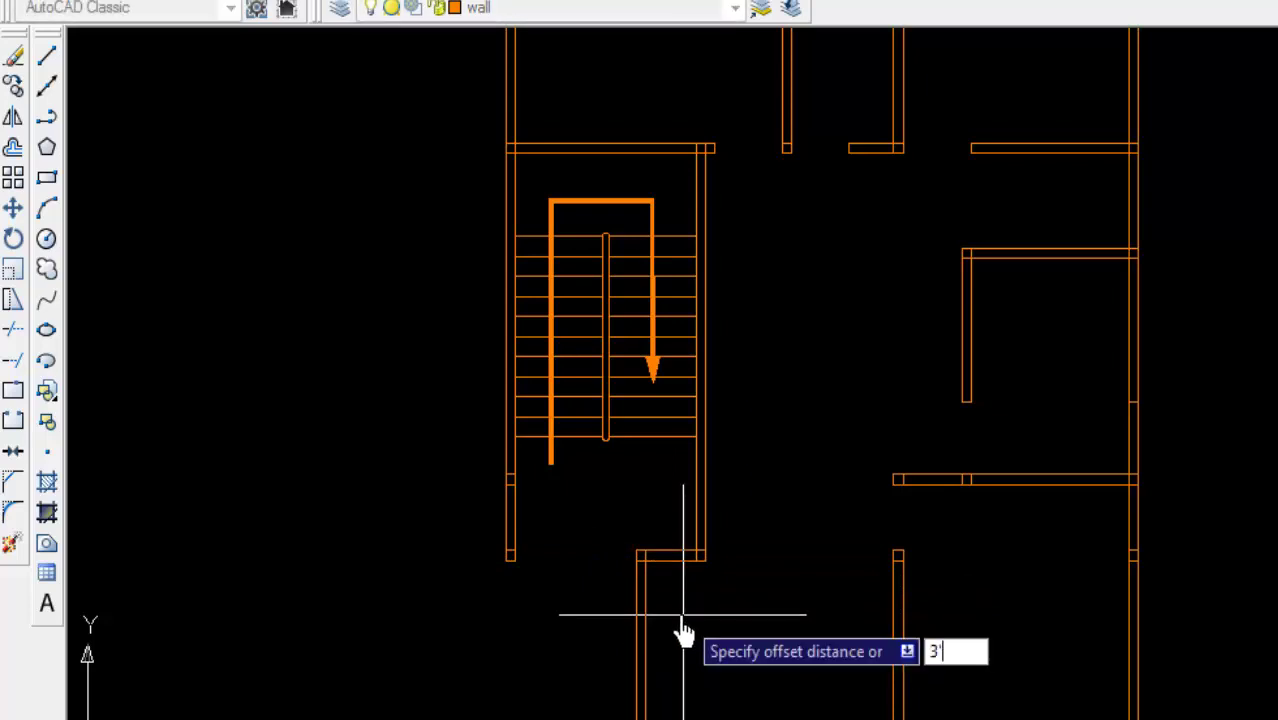
pyautogui.press('Return')
pyautogui.click(668, 552)
pyautogui.click(680, 515)
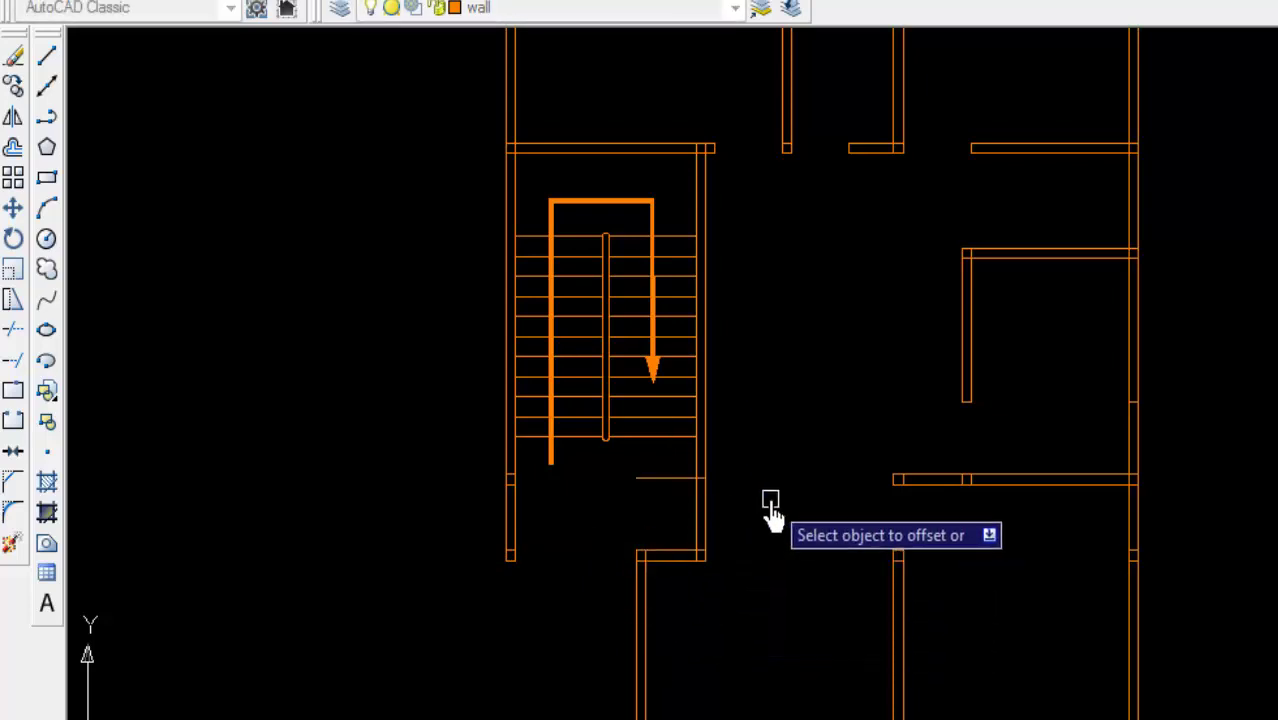
pyautogui.press('Return')
pyautogui.press('Return')
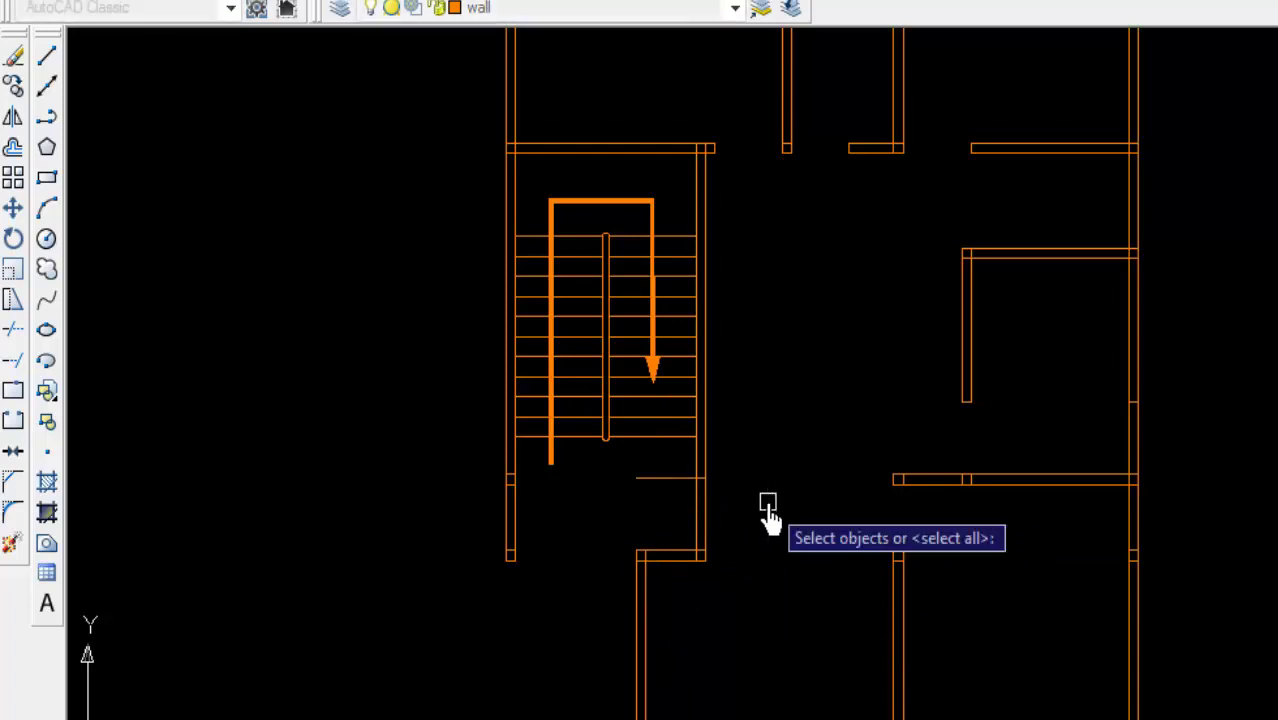
pyautogui.click(673, 478)
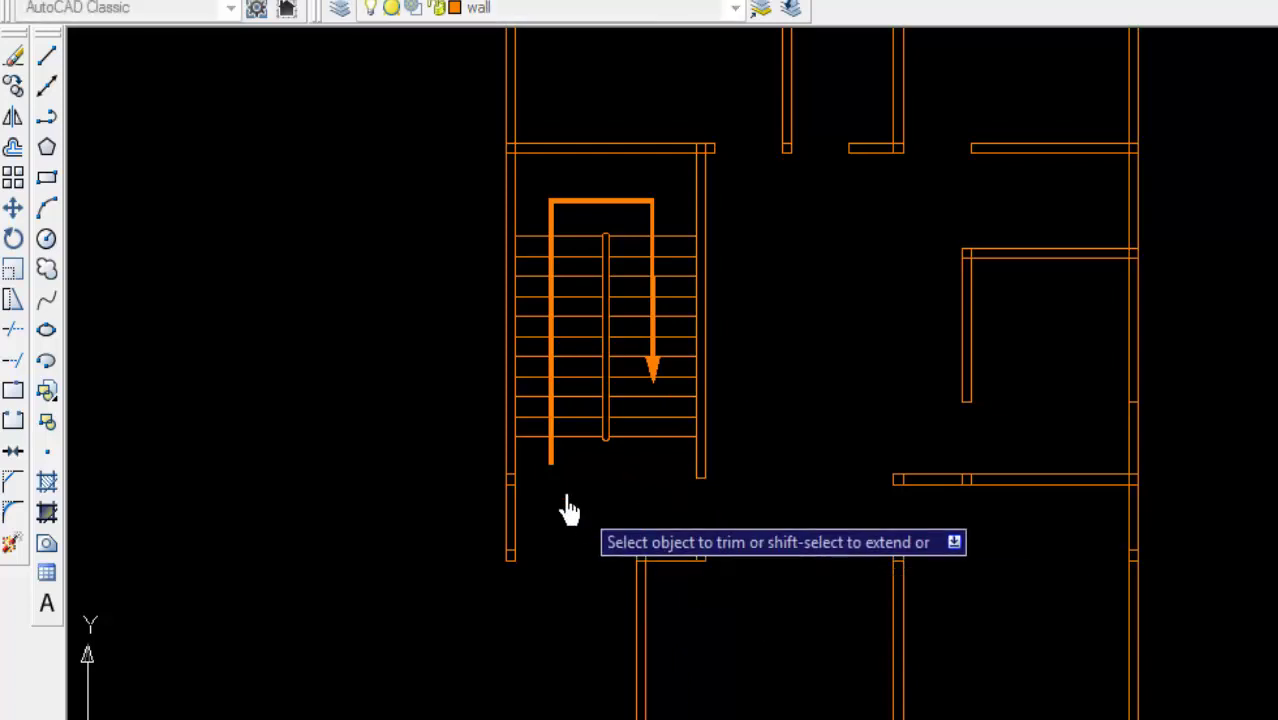
pyautogui.scroll(-3, 562, 508)
pyautogui.moveTo(645, 514); pyautogui.dragTo(632, 578, button='middle')
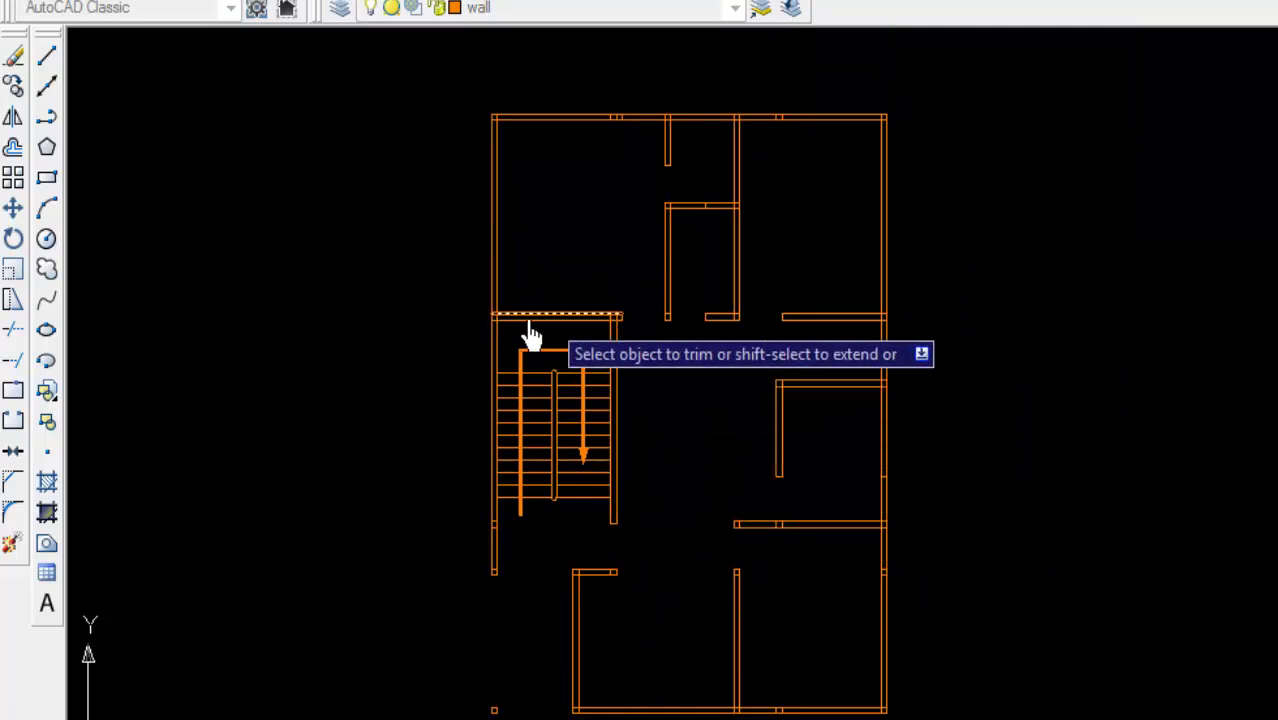
# Step: Trim the wall stubs where the interior wall meets the top wall and at the right-side junctions
pyautogui.scroll(3, 485, 140)
pyautogui.scroll(2, 481, 140)
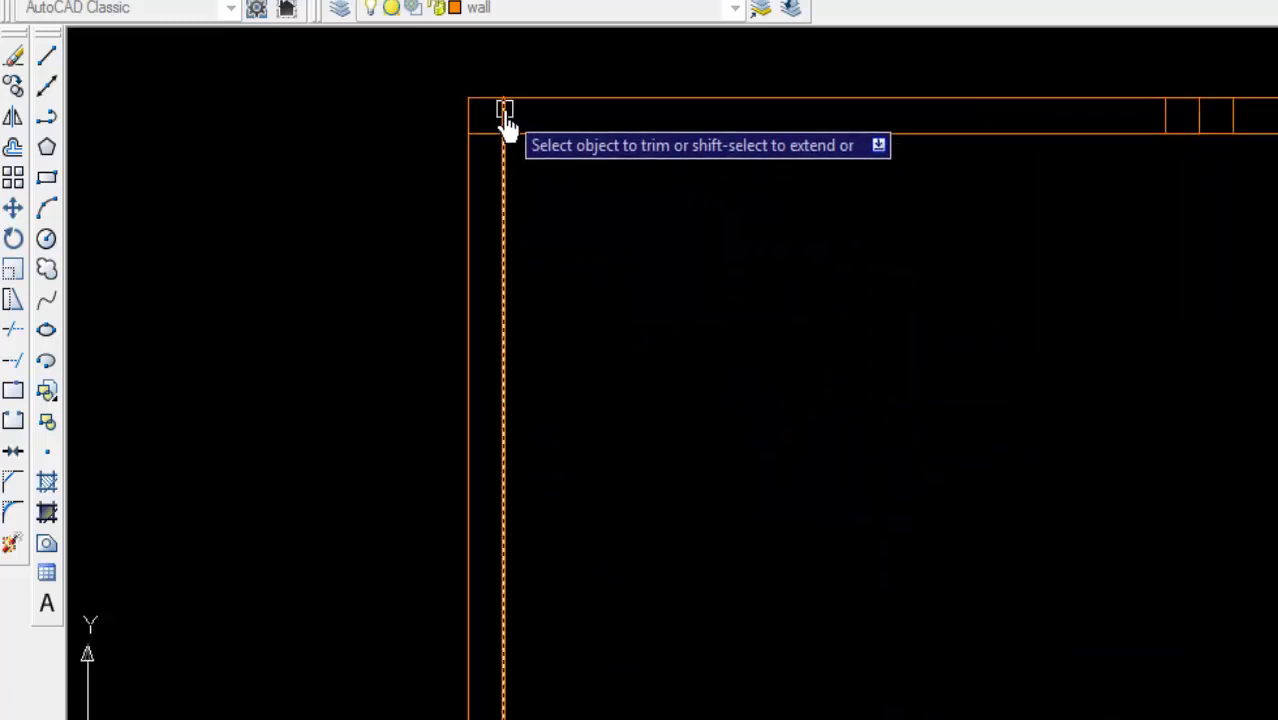
pyautogui.scroll(-3, 413, 207)
pyautogui.scroll(2, 850, 171)
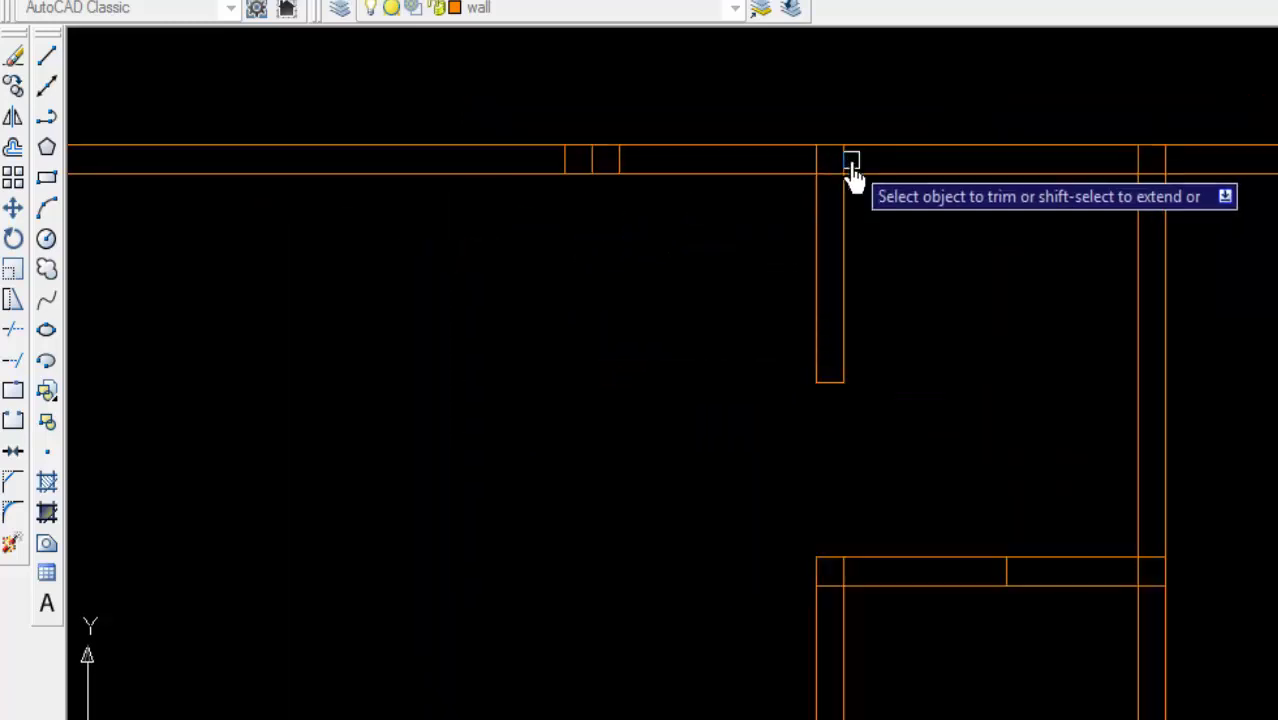
pyautogui.scroll(1, 827, 171)
pyautogui.click(810, 177)
pyautogui.scroll(-2, 670, 230)
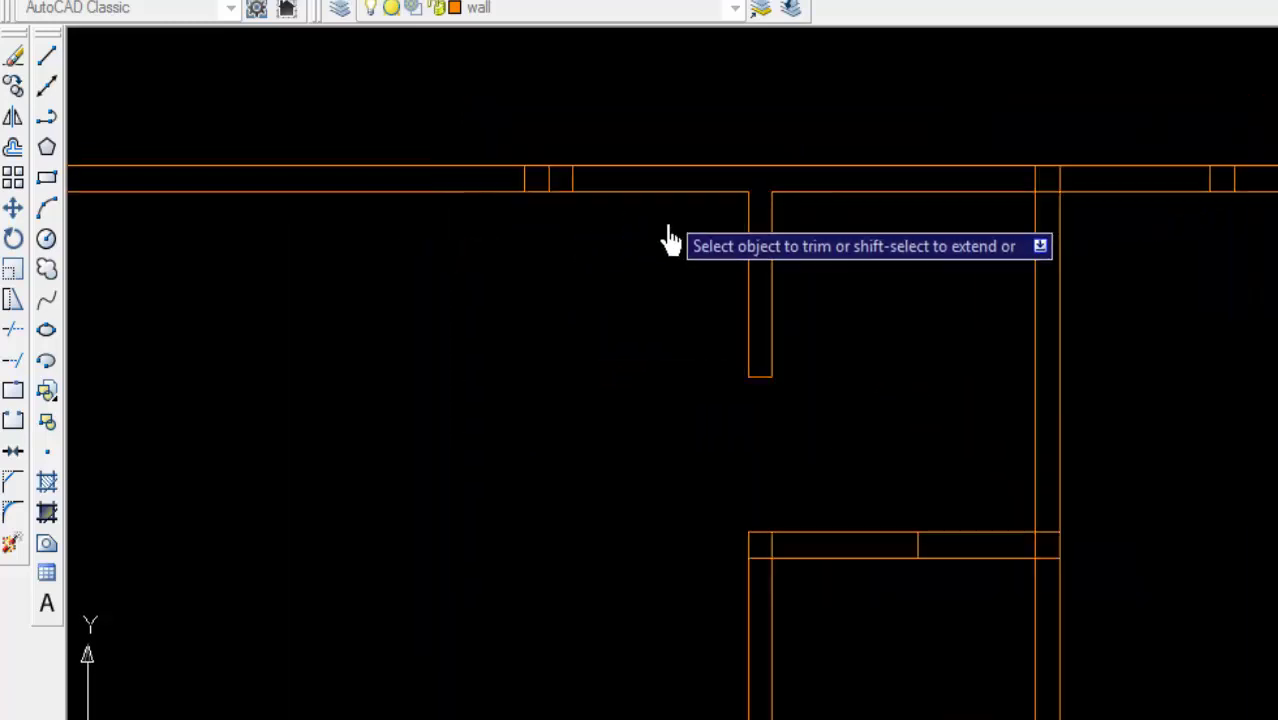
pyautogui.scroll(1, 820, 220)
pyautogui.scroll(2, 958, 200)
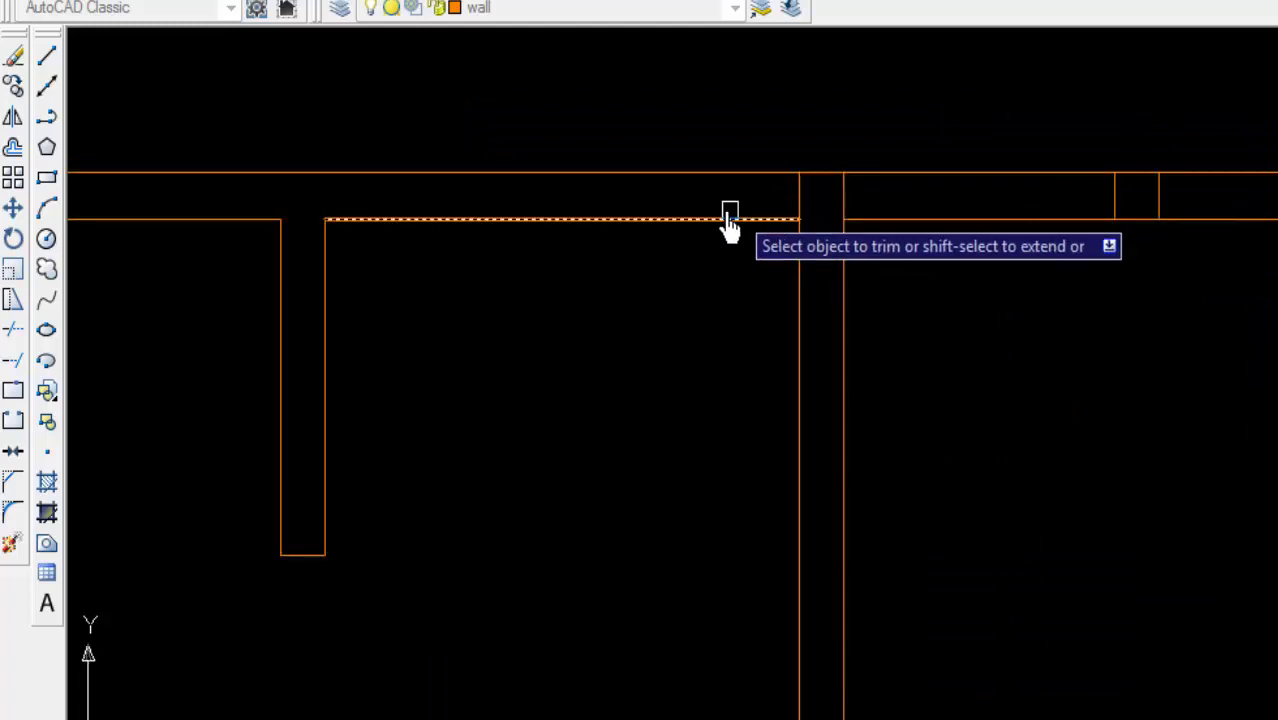
pyautogui.scroll(-3, 956, 271)
pyautogui.scroll(2, 1003, 232)
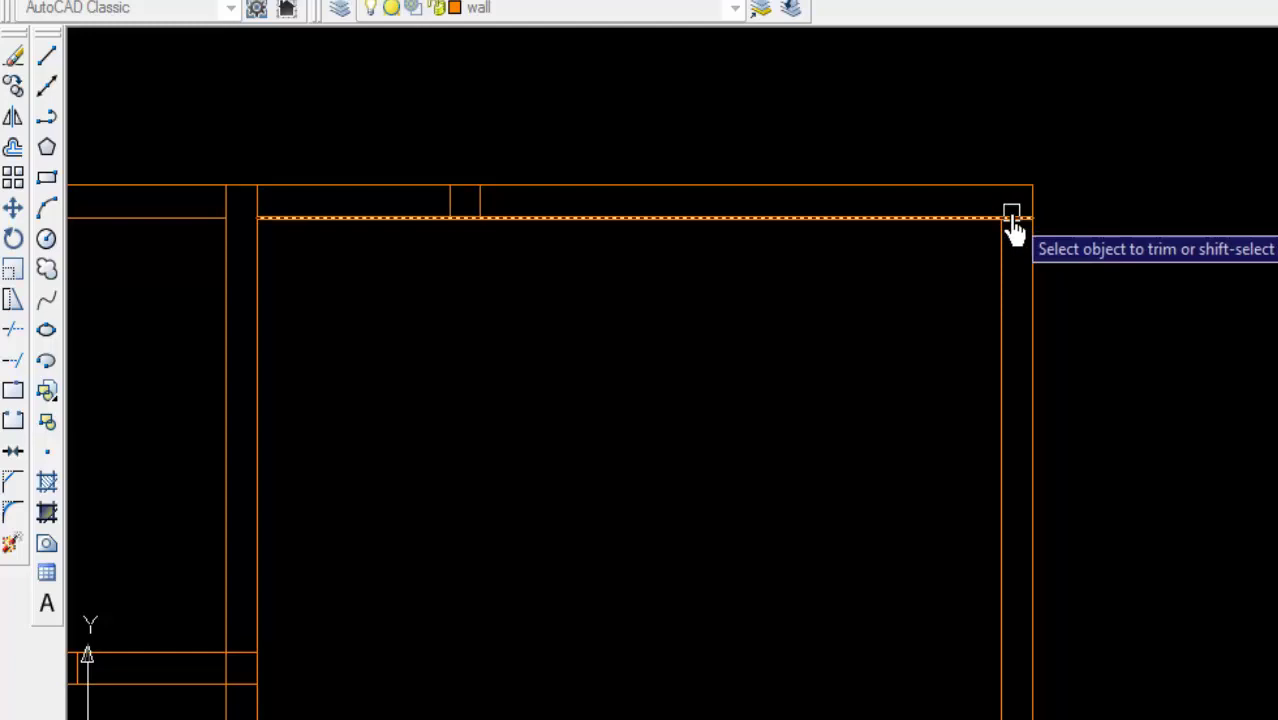
pyautogui.scroll(-4, 900, 260)
pyautogui.scroll(3, 929, 423)
pyautogui.scroll(2, 935, 430)
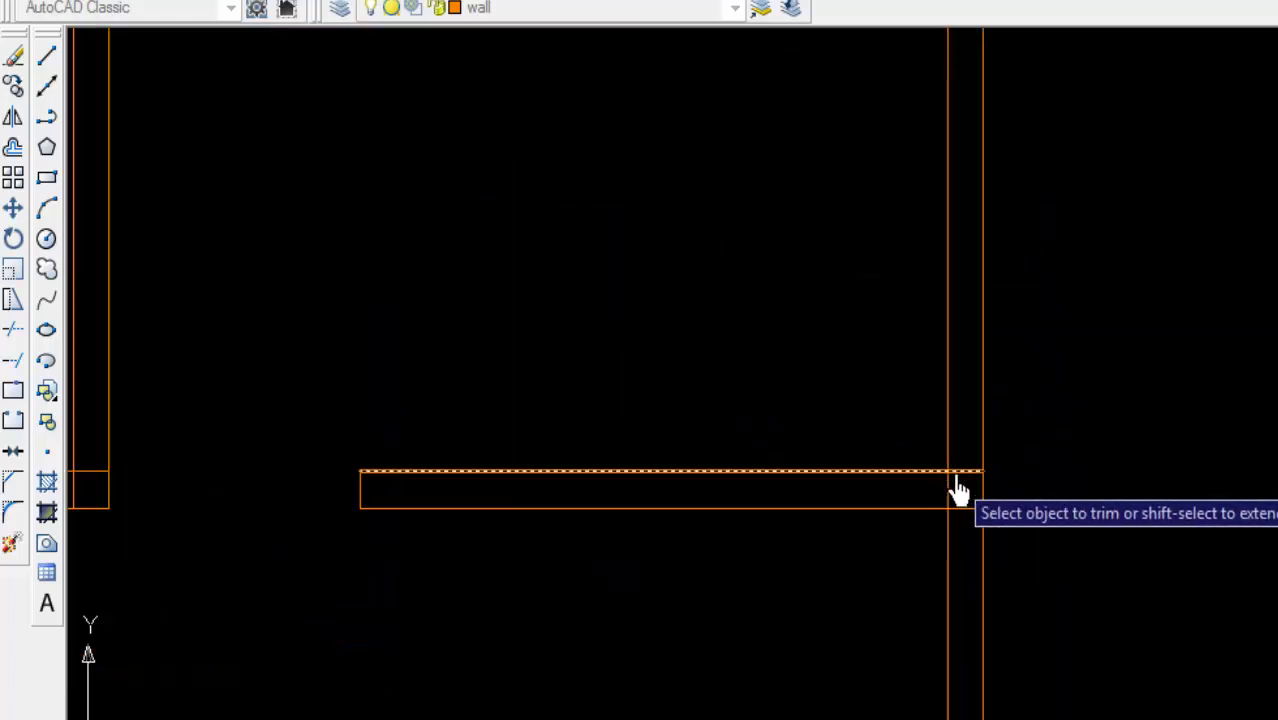
pyautogui.click(953, 505)
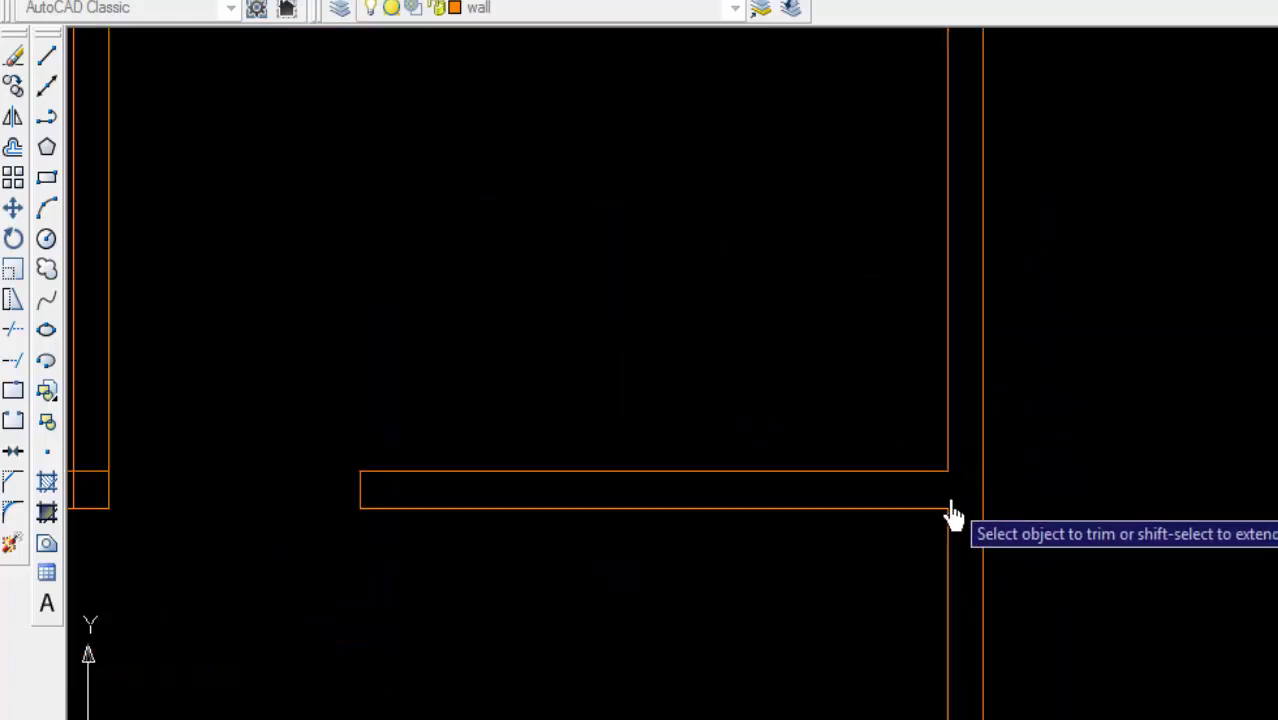
pyautogui.scroll(-3, 953, 516)
pyautogui.scroll(4, 905, 440)
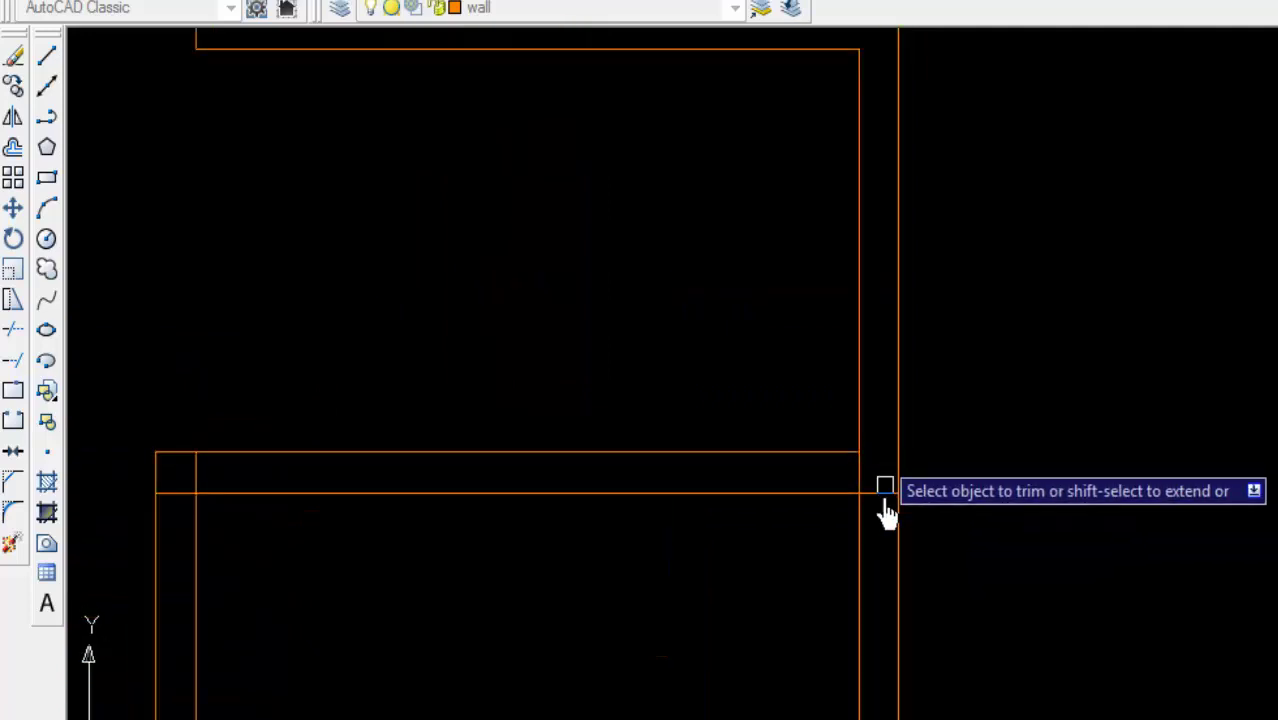
pyautogui.click(870, 498)
pyautogui.scroll(-2, 713, 491)
pyautogui.scroll(2, 420, 491)
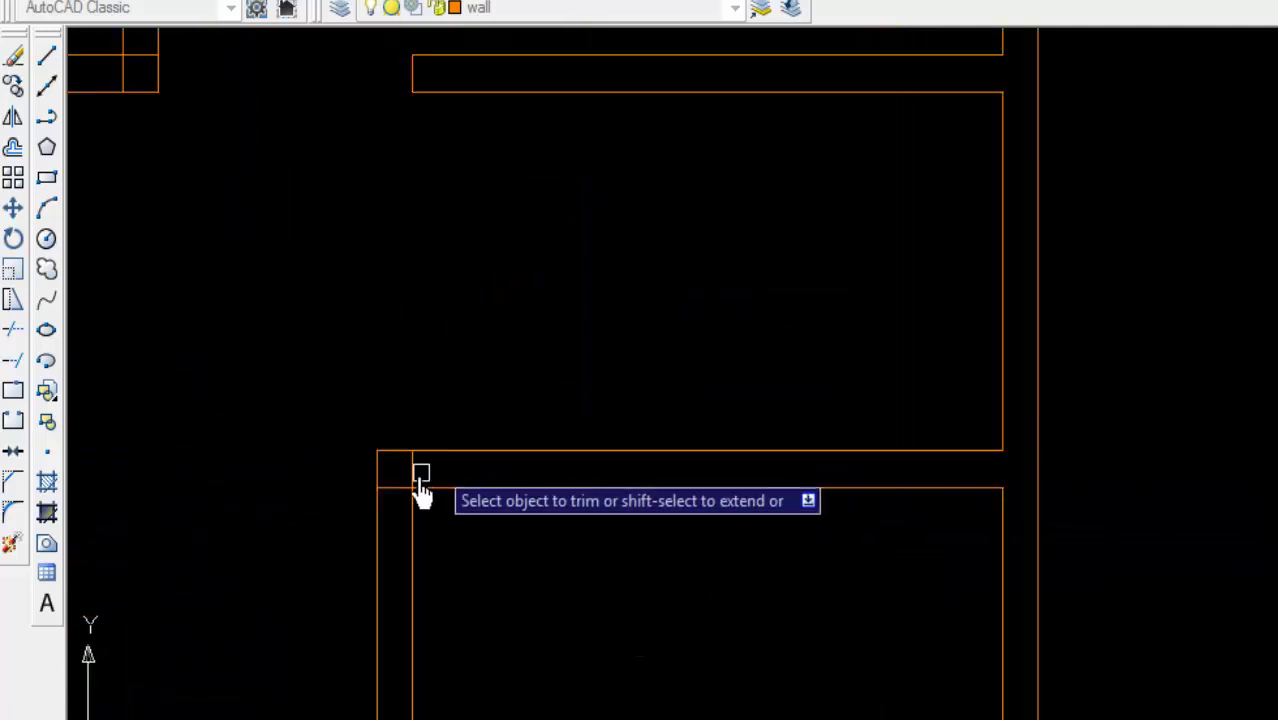
pyautogui.scroll(3, 405, 488)
# Step: Trim a short wall segment and the two horizontal lines crossing the vertical wall
pyautogui.click(375, 496)
pyautogui.scroll(-3, 379, 499)
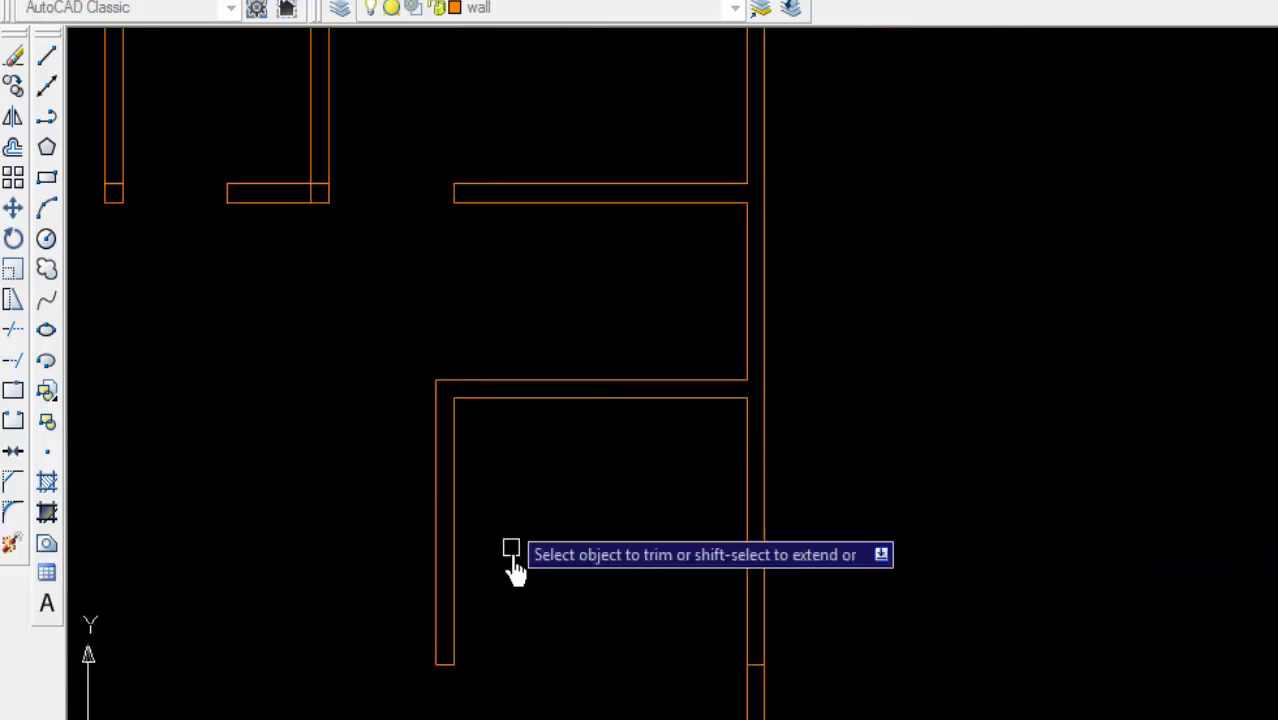
pyautogui.scroll(2, 584, 413)
pyautogui.scroll(1, 700, 480)
pyautogui.scroll(4, 790, 500)
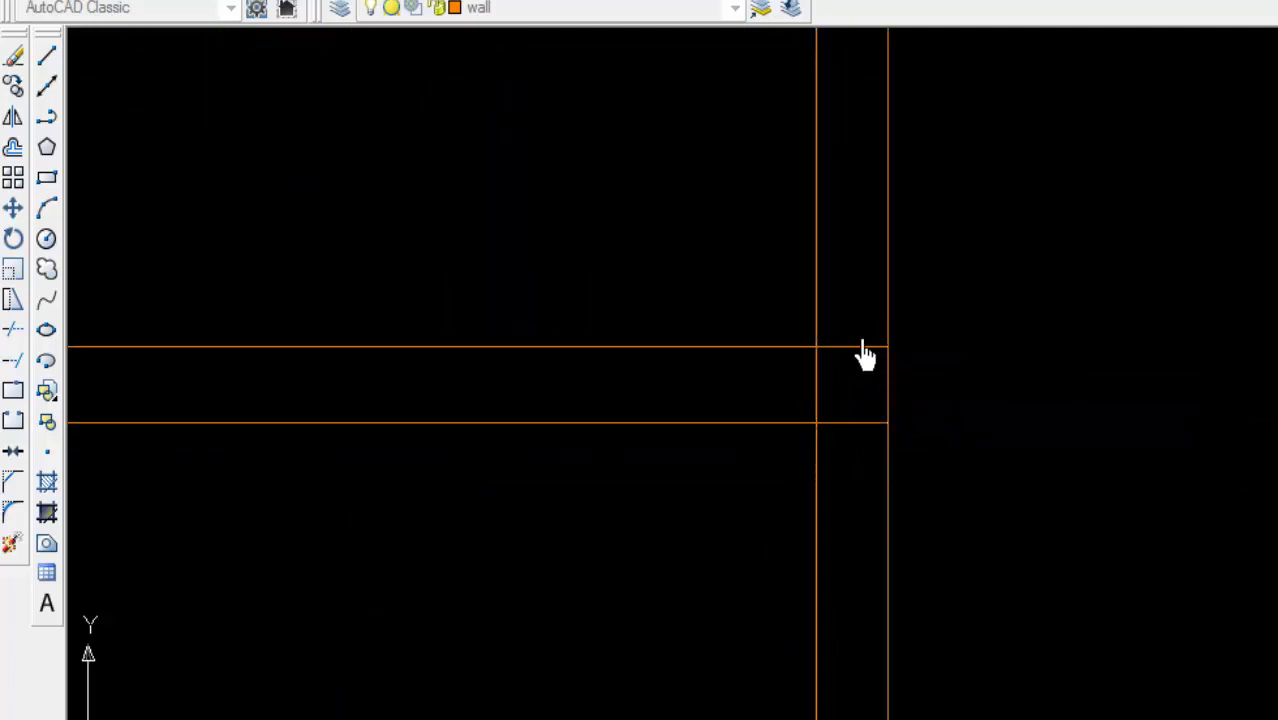
pyautogui.click(862, 348)
pyautogui.click(852, 422)
pyautogui.click(816, 378)
pyautogui.scroll(-4, 830, 375)
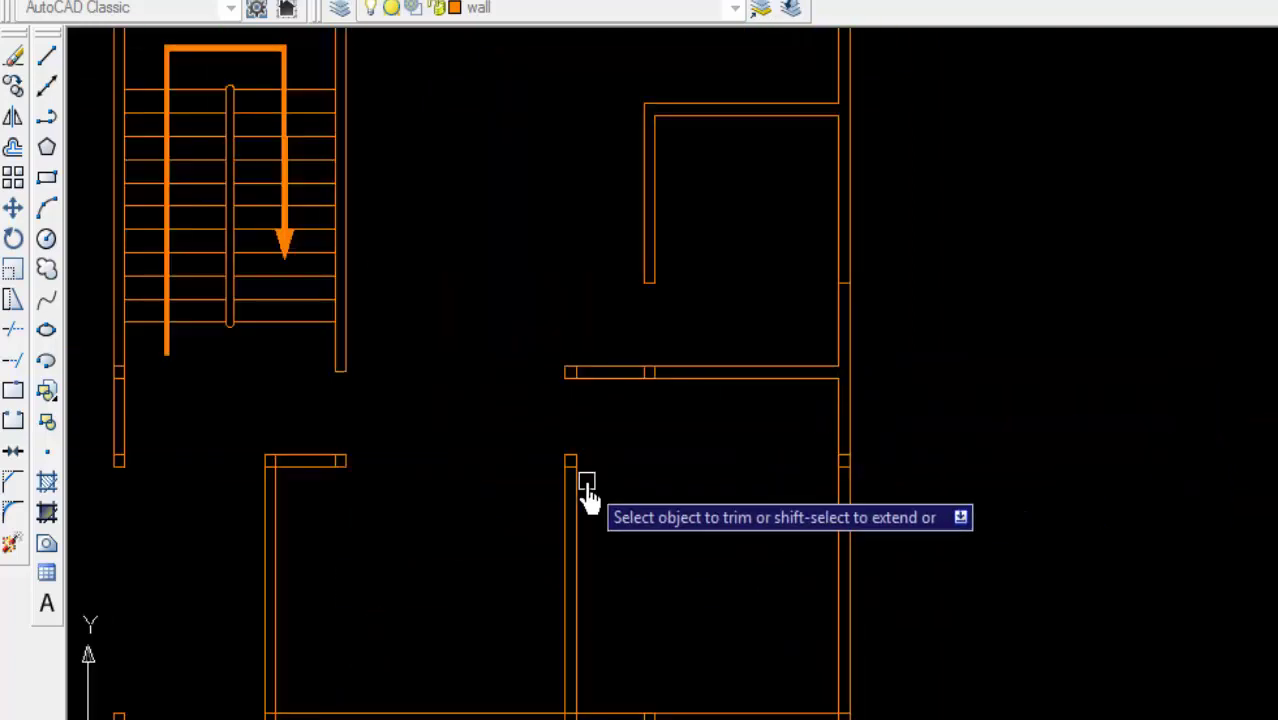
# Step: Trim the bottom-right corner stub, the segment between two verticals, and the lower-left inner stub
pyautogui.moveTo(585, 486)
pyautogui.mouseDown(button='middle')
pyautogui.moveTo(742, 514)
pyautogui.moveTo(787, 428)
pyautogui.mouseUp(button='middle')
pyautogui.scroll(3, 1020, 651)
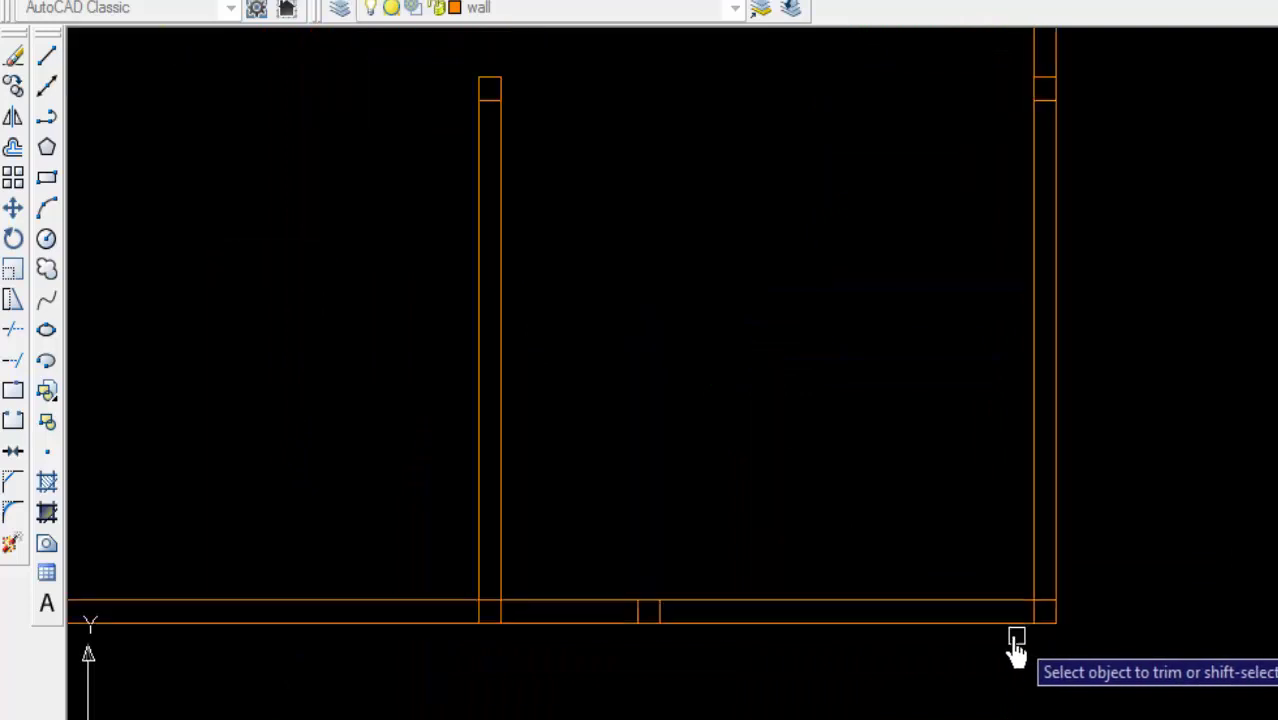
pyautogui.scroll(2, 1018, 630)
pyautogui.scroll(1, 1045, 612)
pyautogui.click(1048, 600)
pyautogui.scroll(-4, 1061, 602)
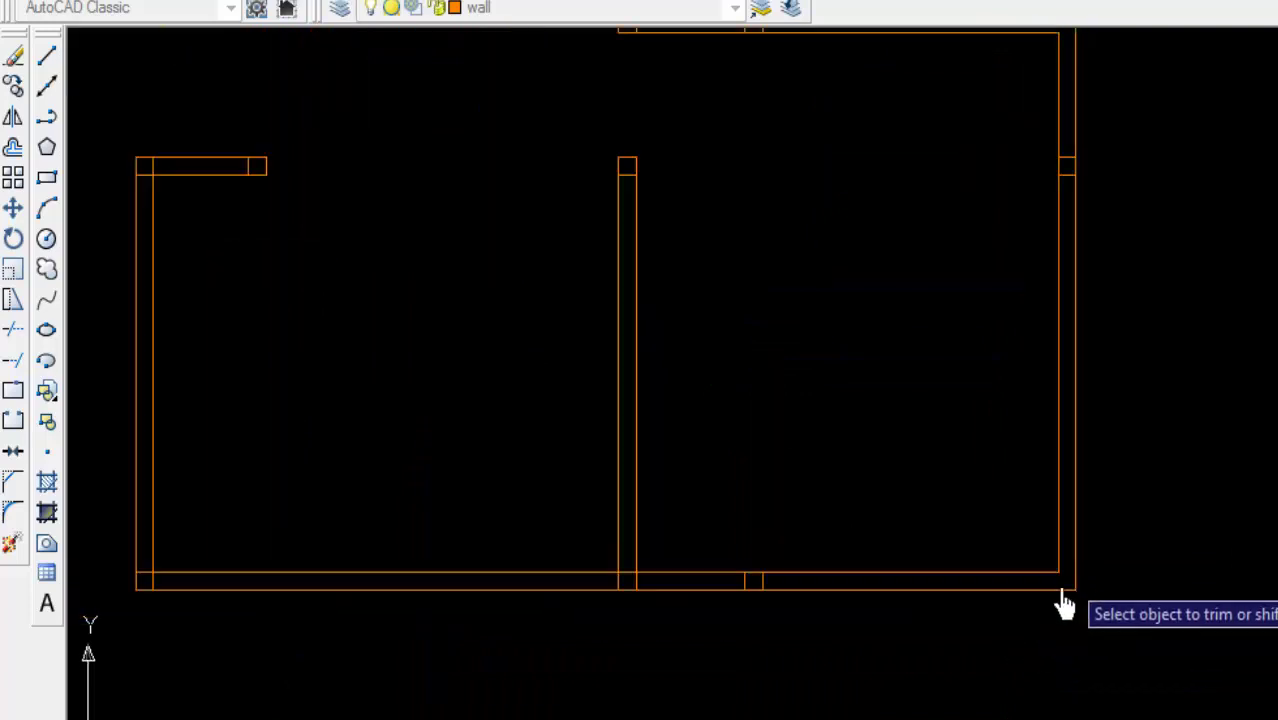
pyautogui.scroll(3, 579, 599)
pyautogui.scroll(1, 652, 580)
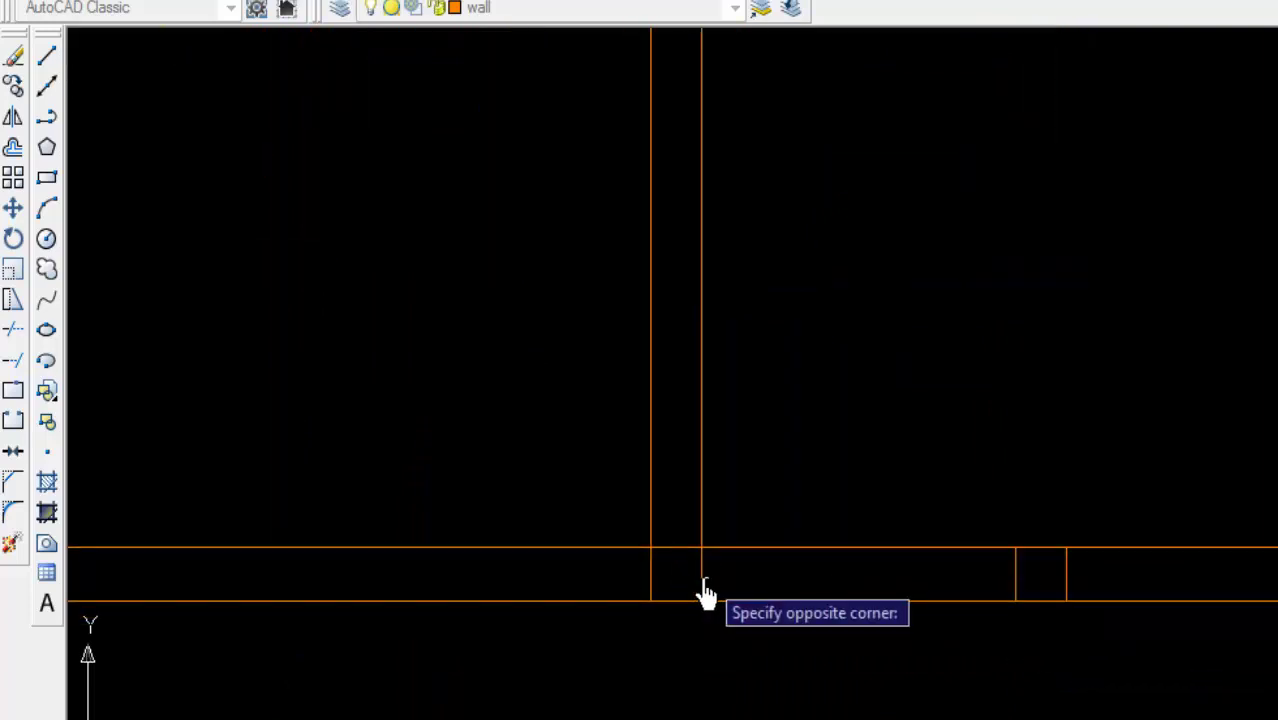
pyautogui.click(653, 567)
pyautogui.click(690, 549)
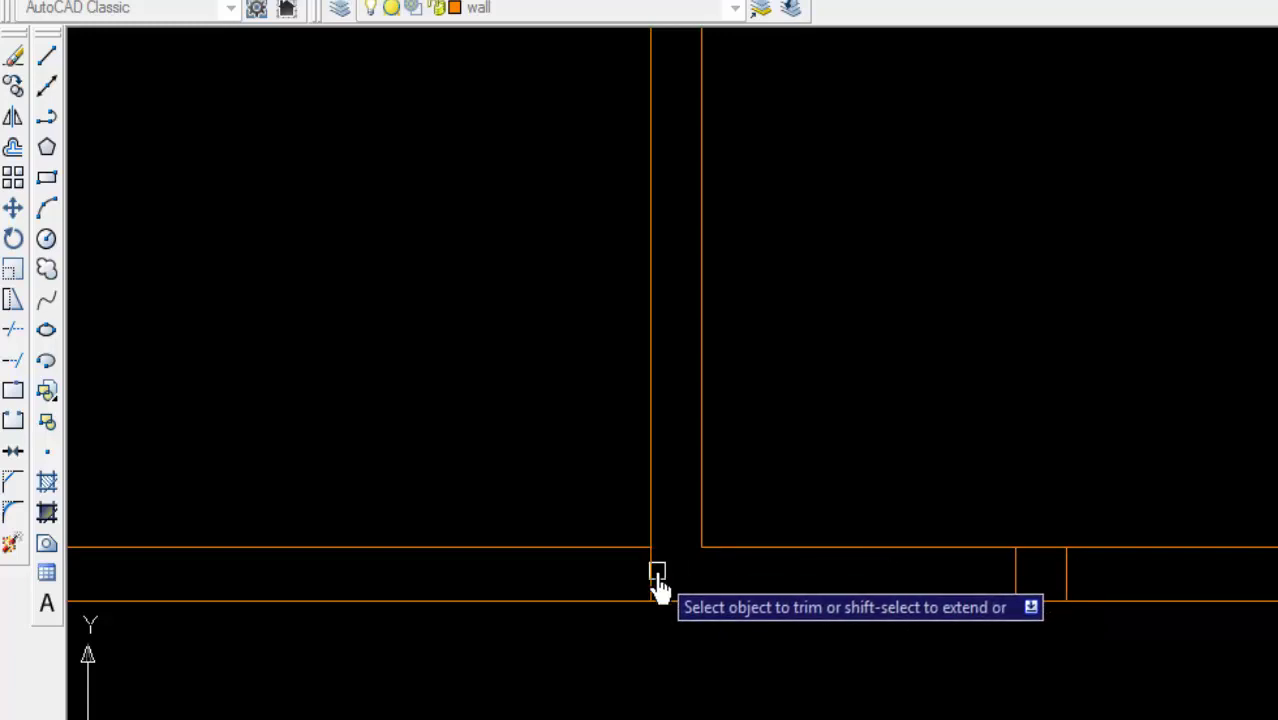
pyautogui.scroll(-5, 408, 602)
pyautogui.moveTo(408, 602); pyautogui.dragTo(491, 605, button='middle')
pyautogui.scroll(4, 370, 603)
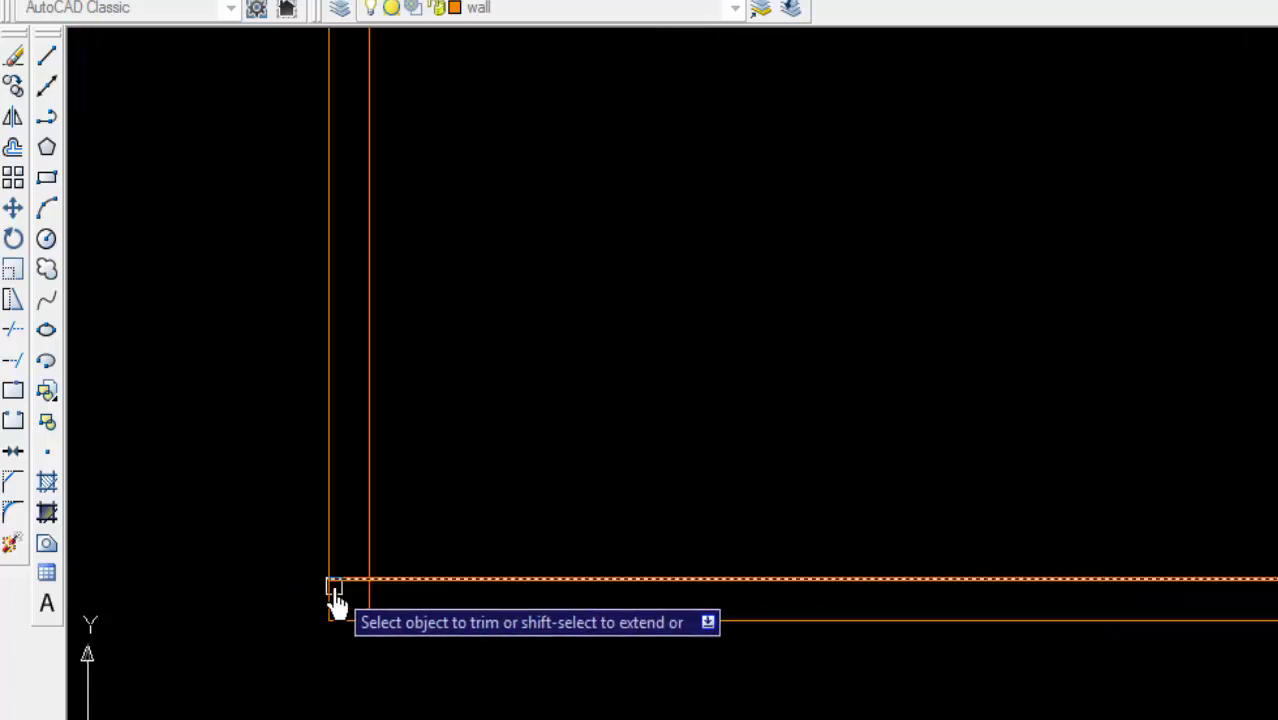
pyautogui.click(338, 584)
# Step: Trim the vertical stub at the upper-left junction and two wall lines at the corridor junction
pyautogui.scroll(-3, 368, 640)
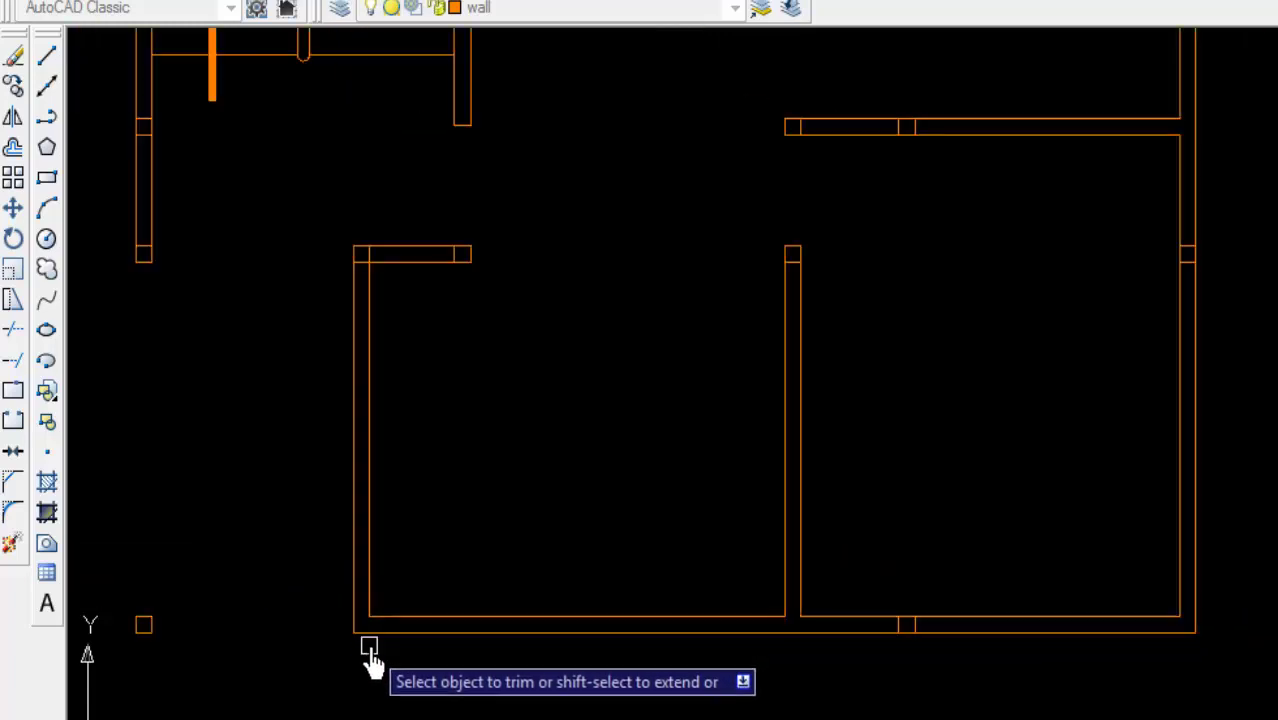
pyautogui.scroll(3, 365, 318)
pyautogui.click(358, 260)
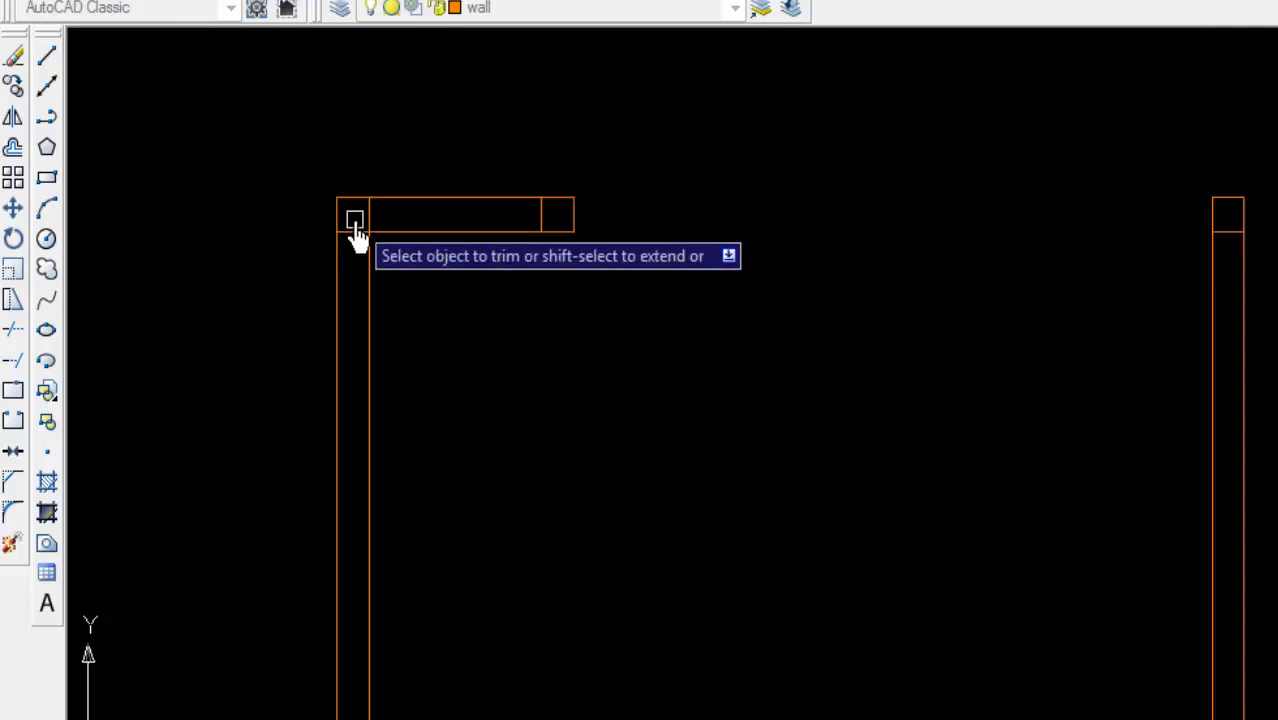
pyautogui.click(372, 230)
pyautogui.click(356, 232)
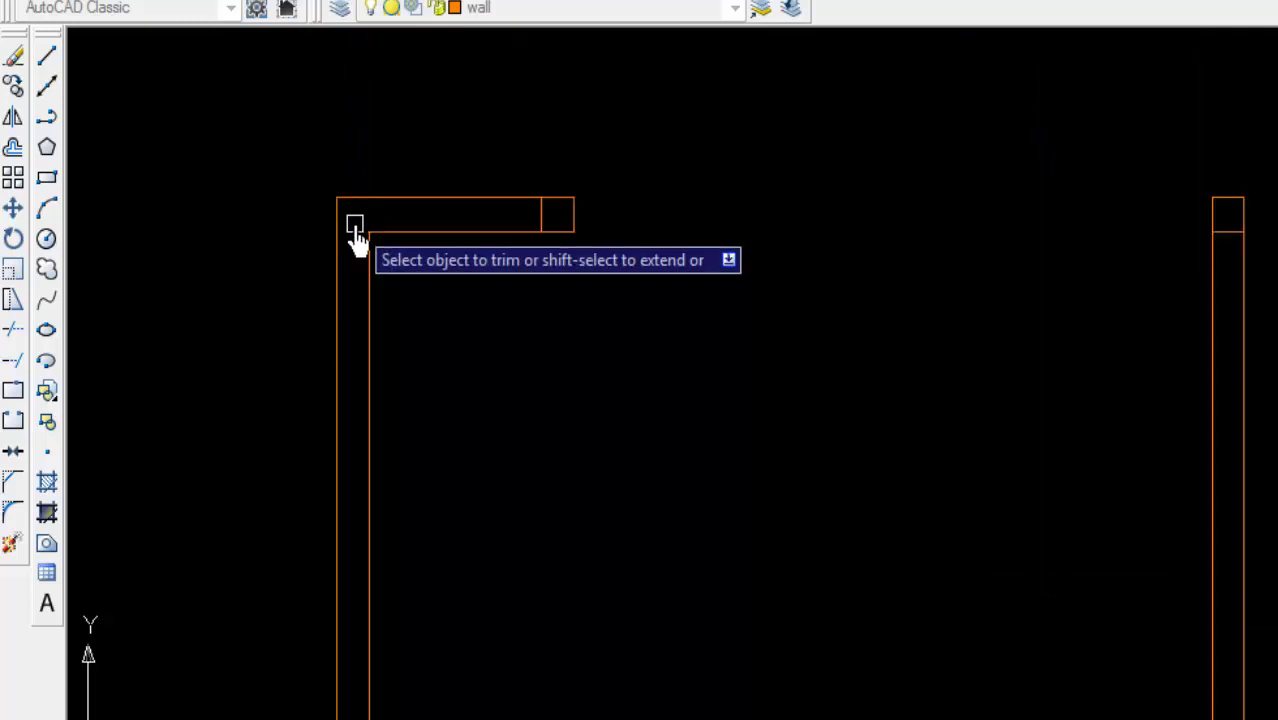
pyautogui.scroll(-4, 410, 350)
pyautogui.scroll(-2, 510, 390)
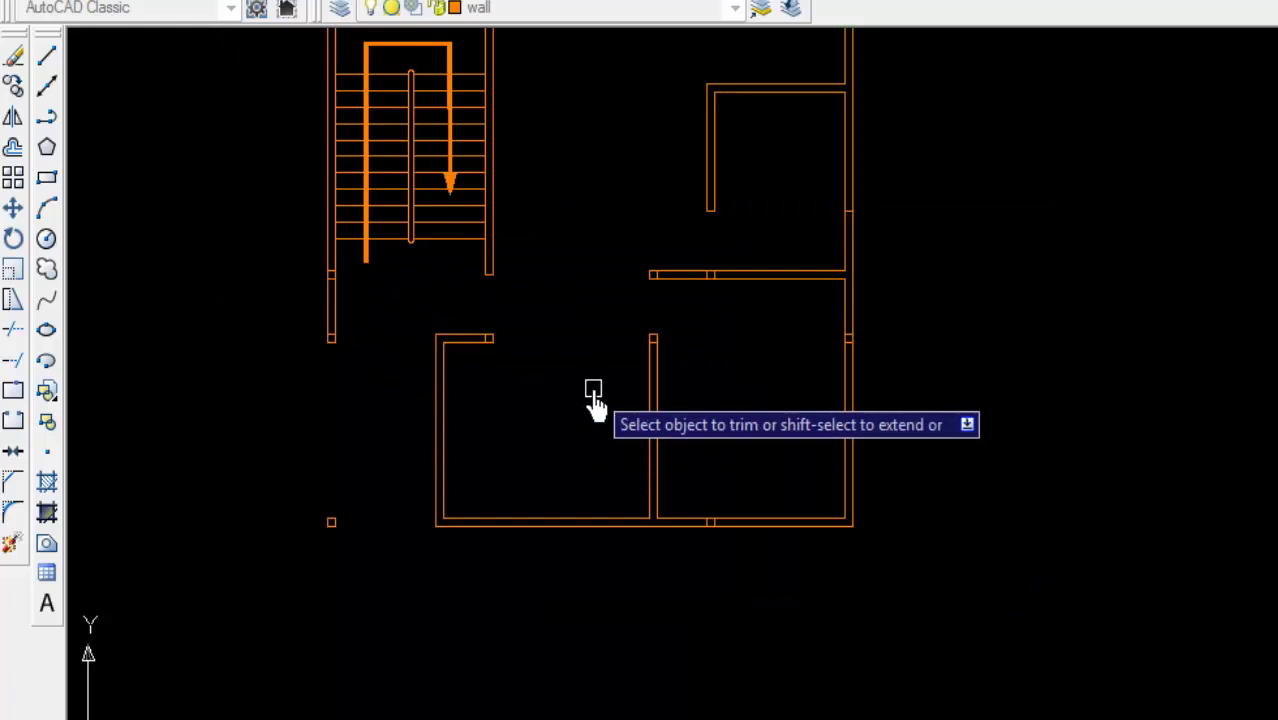
pyautogui.moveTo(595, 395); pyautogui.dragTo(573, 476, button='middle')
pyautogui.moveTo(513, 171); pyautogui.dragTo(533, 376, button='middle')
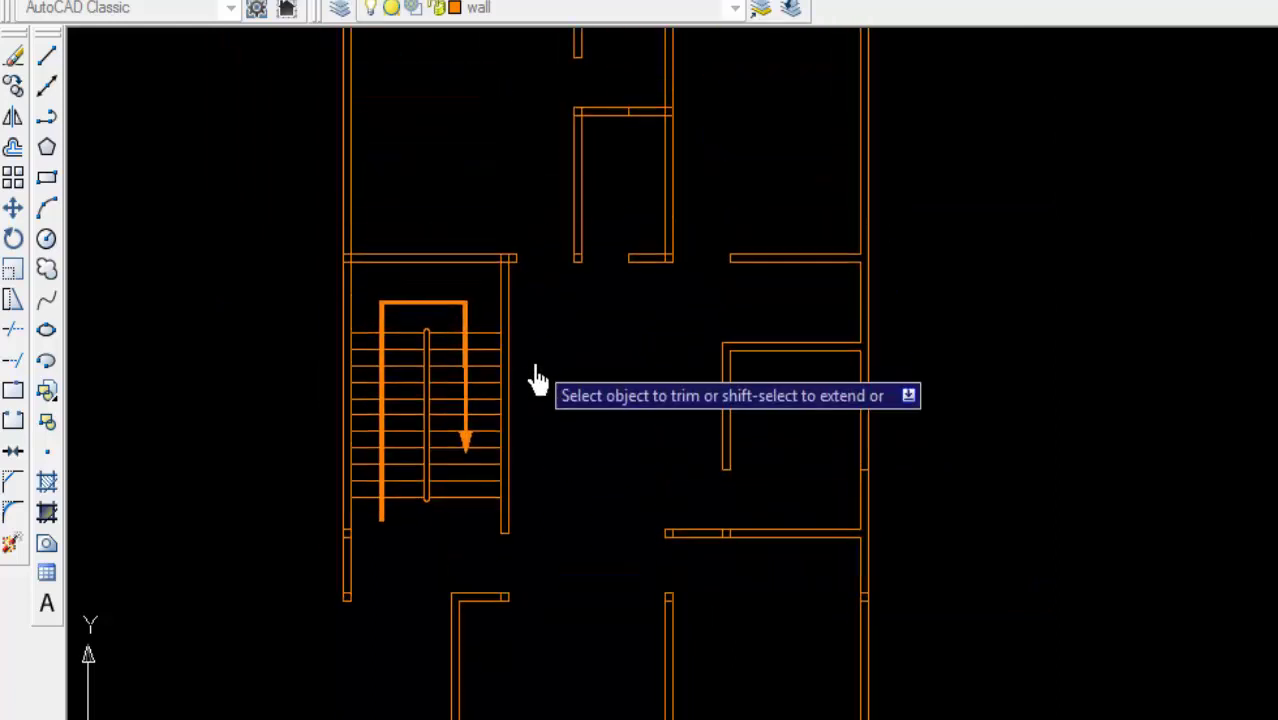
pyautogui.scroll(5, 648, 295)
pyautogui.scroll(2, 662, 271)
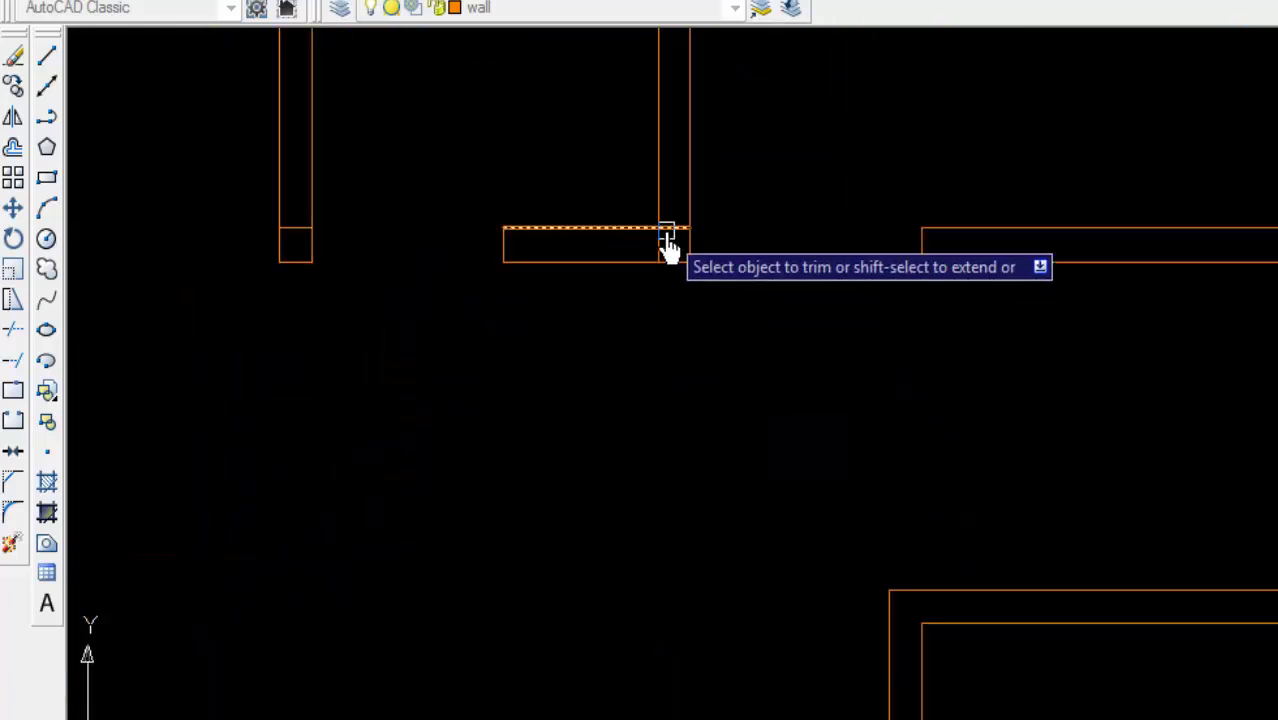
pyautogui.click(672, 243)
pyautogui.click(658, 257)
# Step: Trim the remaining short pieces at the right junction, the inner corner, and the left-side junctions
pyautogui.moveTo(527, 339); pyautogui.dragTo(602, 562, button='middle')
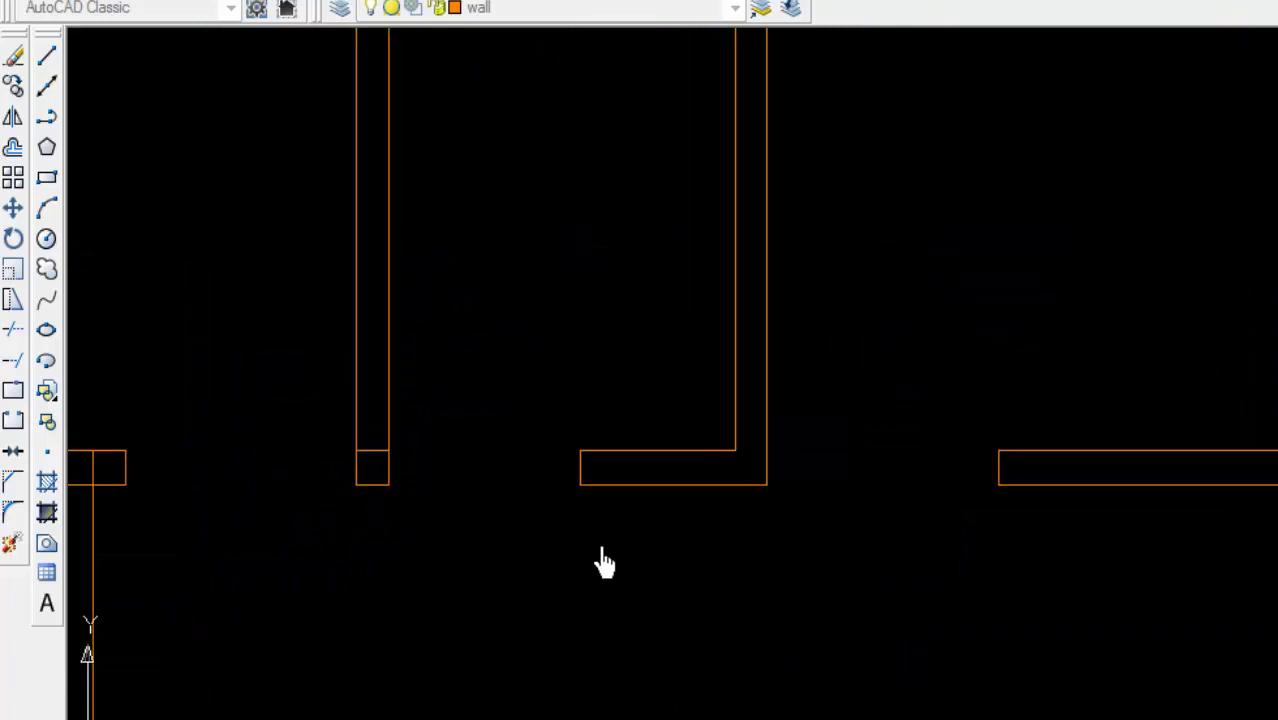
pyautogui.scroll(-3, 615, 520)
pyautogui.scroll(3, 651, 305)
pyautogui.scroll(2, 670, 285)
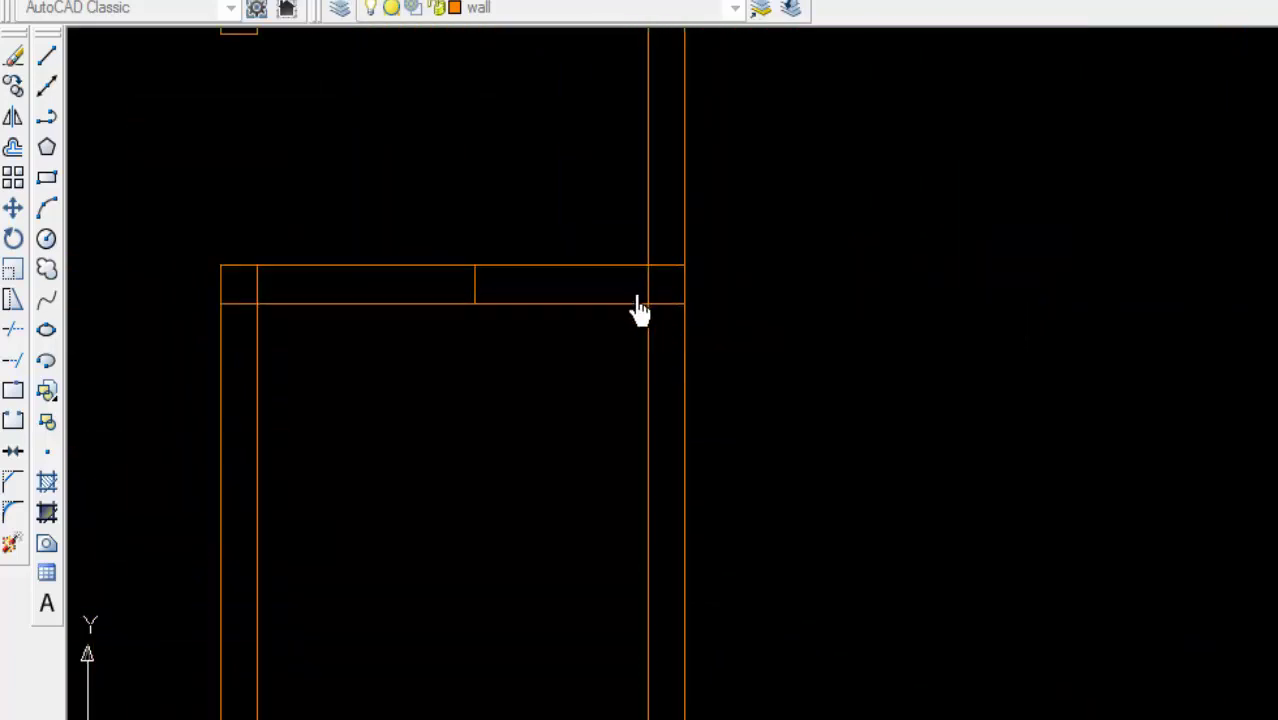
pyautogui.click(657, 290)
pyautogui.click(650, 285)
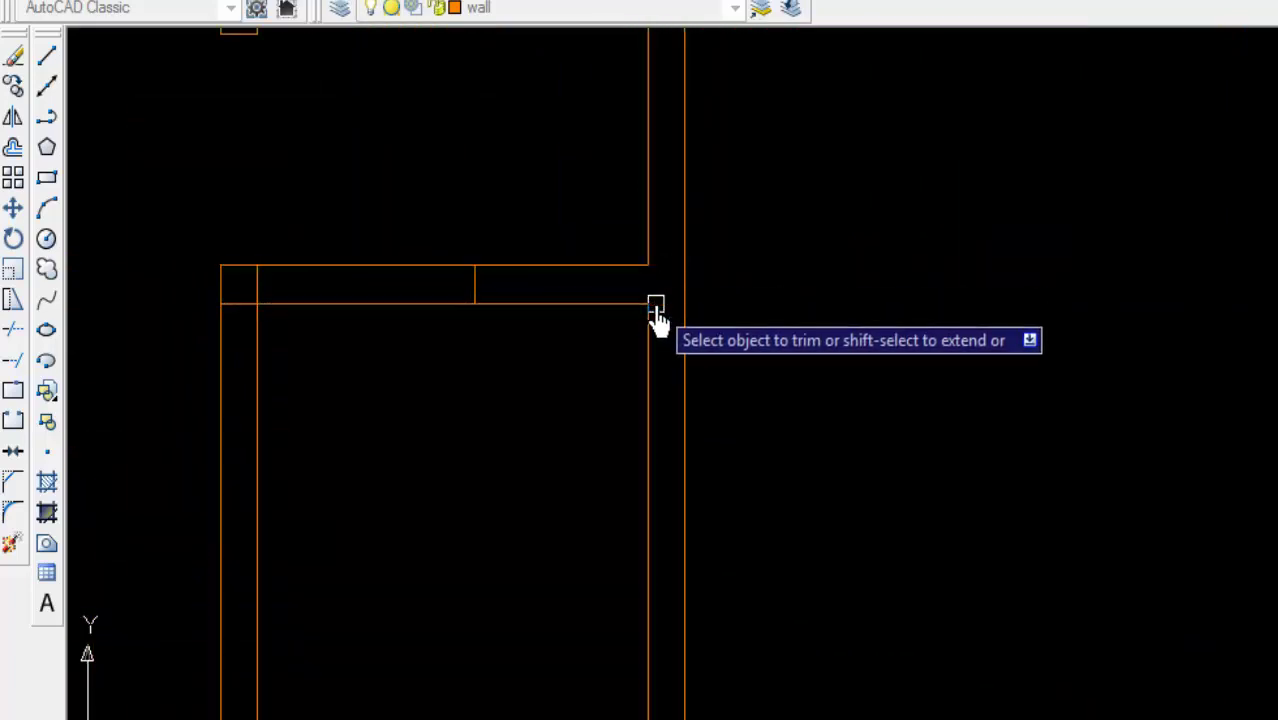
pyautogui.click(240, 302)
pyautogui.click(257, 285)
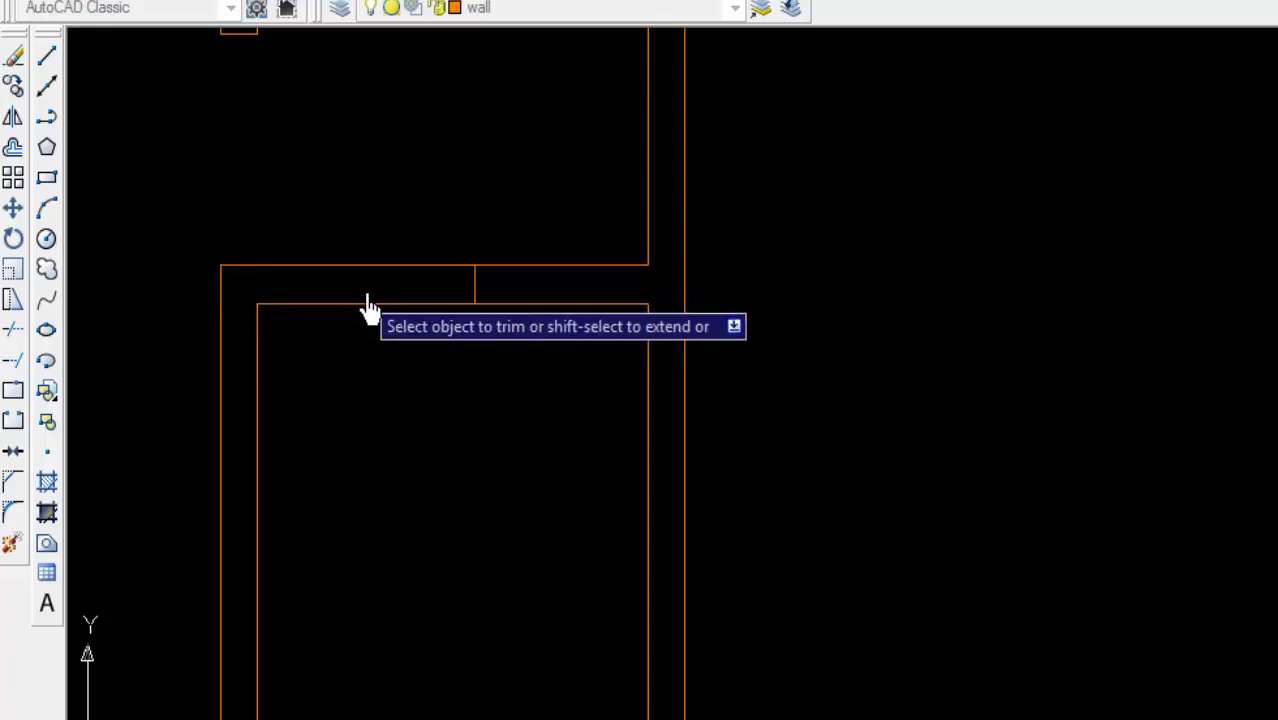
pyautogui.scroll(-4, 435, 337)
pyautogui.scroll(3, 534, 110)
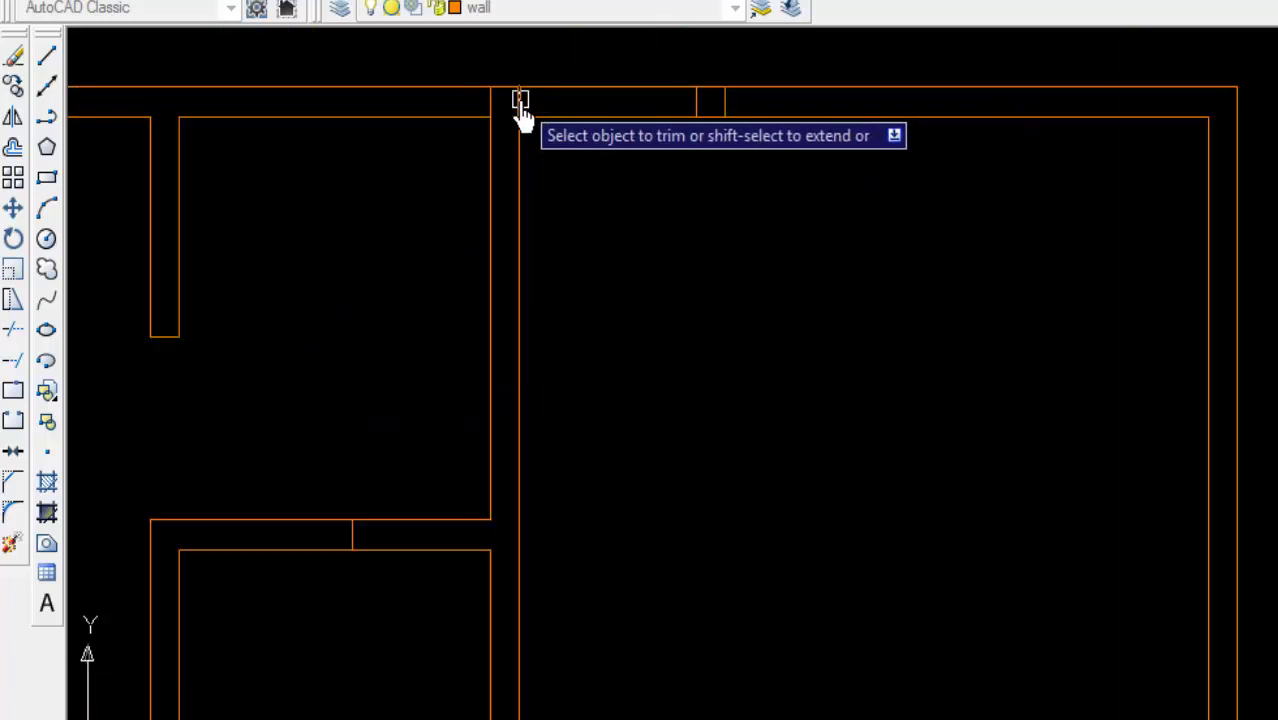
pyautogui.scroll(-3, 536, 180)
pyautogui.scroll(2, 436, 308)
pyautogui.scroll(2, 357, 374)
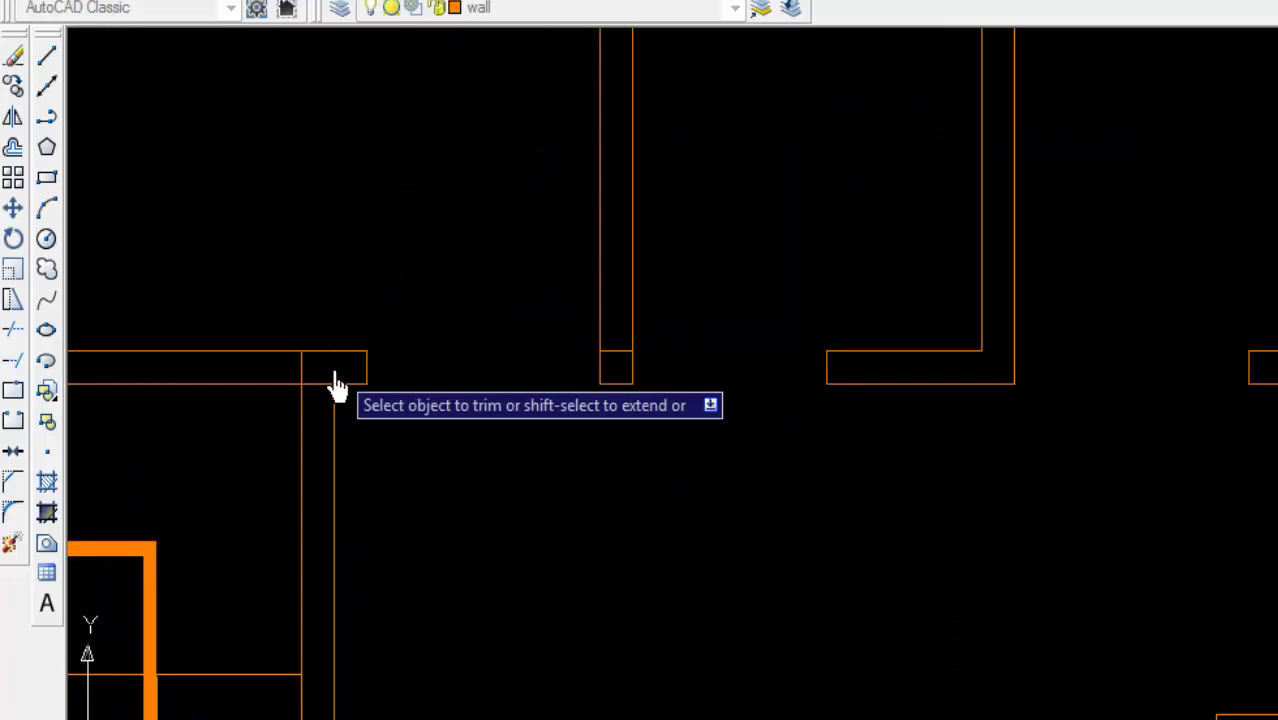
pyautogui.click(308, 372)
pyautogui.scroll(-3, 308, 400)
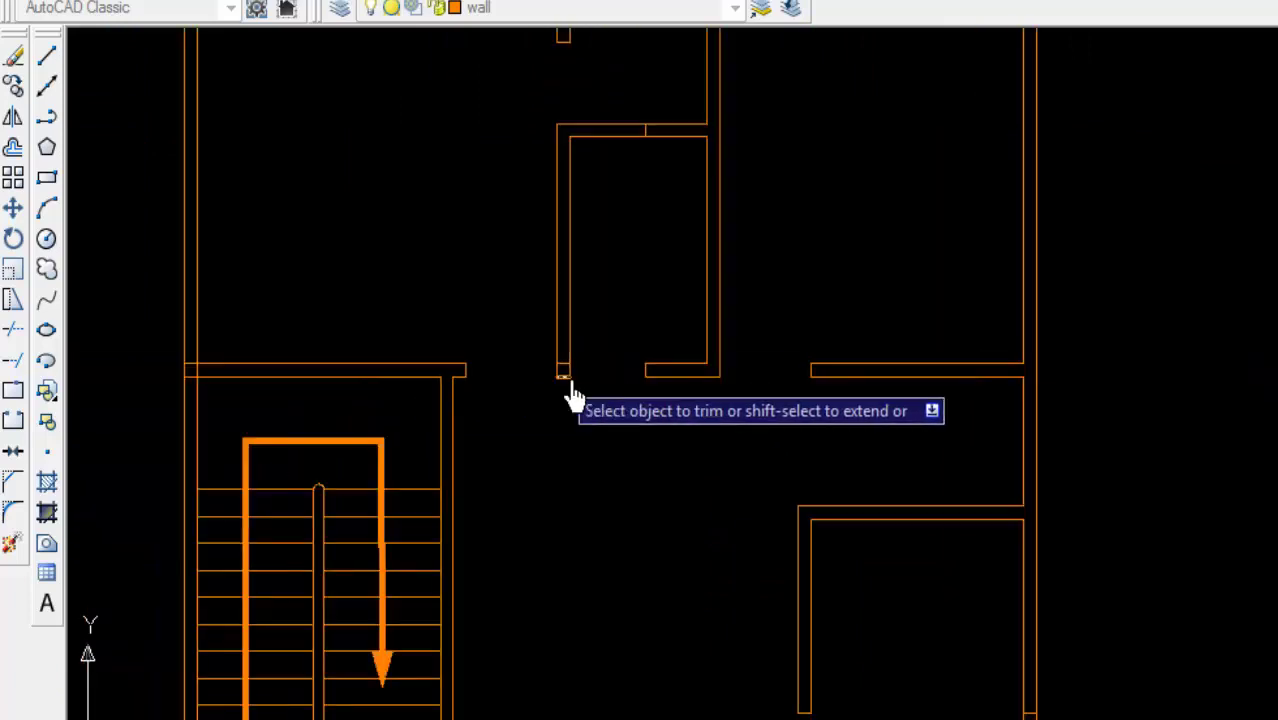
pyautogui.scroll(-1, 570, 395)
pyautogui.scroll(3, 335, 382)
pyautogui.scroll(4, 334, 394)
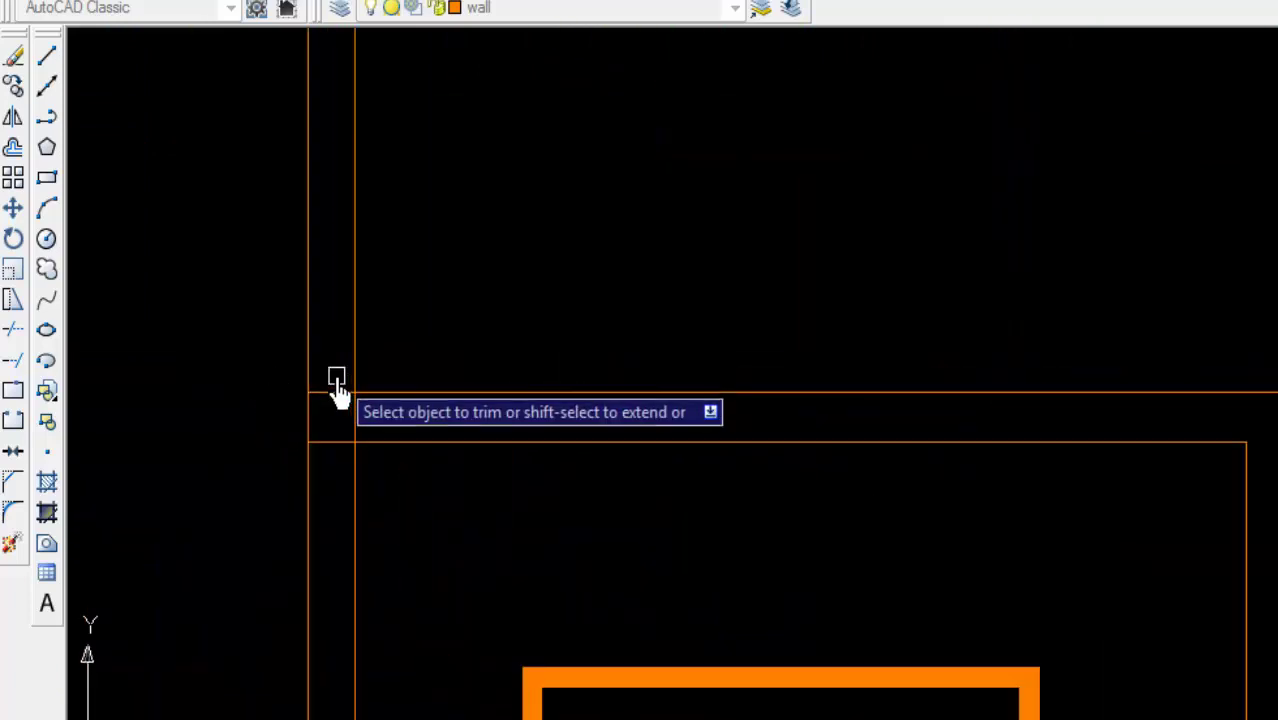
pyautogui.click(329, 442)
pyautogui.scroll(-3, 352, 440)
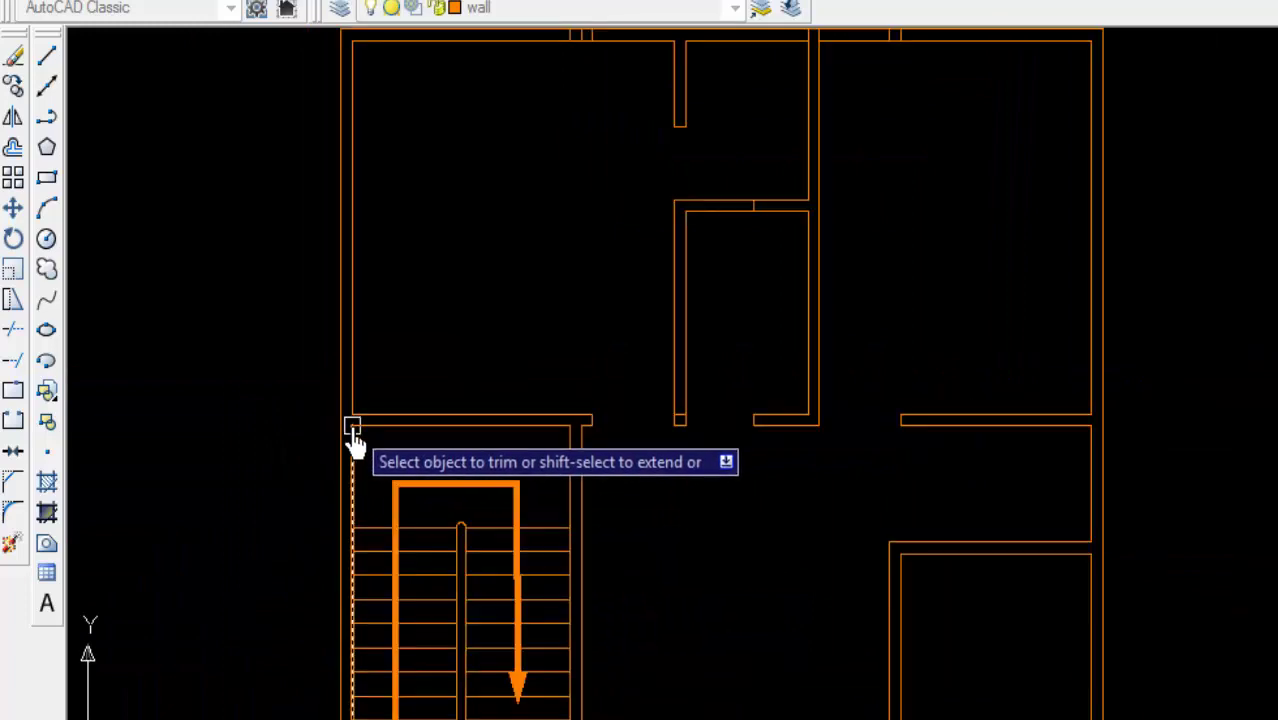
pyautogui.scroll(-2, 355, 440)
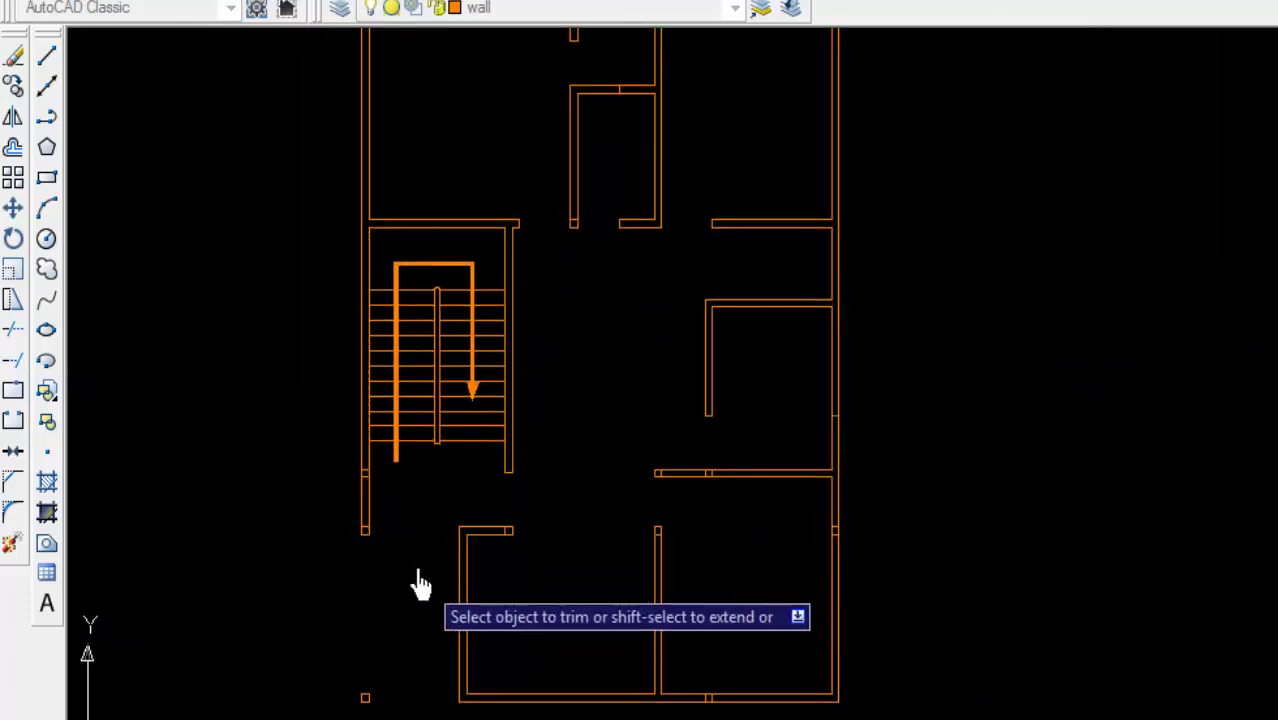
pyautogui.scroll(3, 350, 495)
# Step: Clear the wall ends below the stair and beside the corridor opening
pyautogui.click(331, 403)
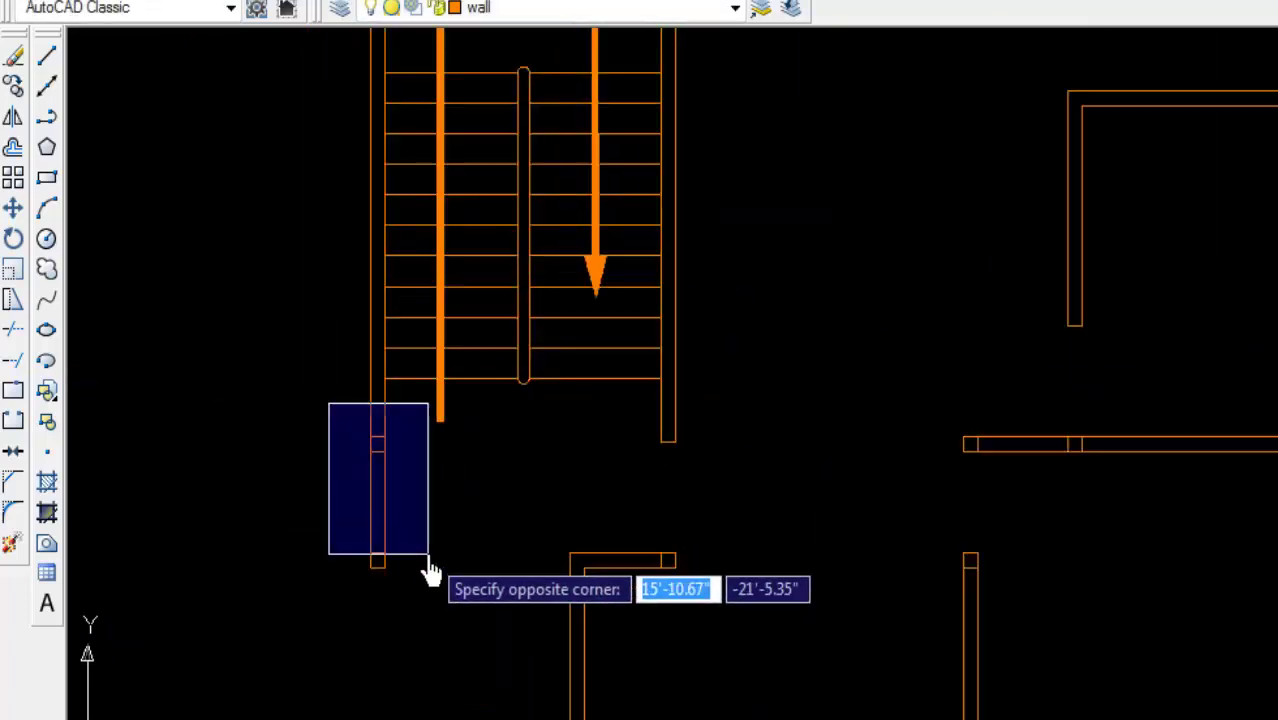
pyautogui.click(430, 560)
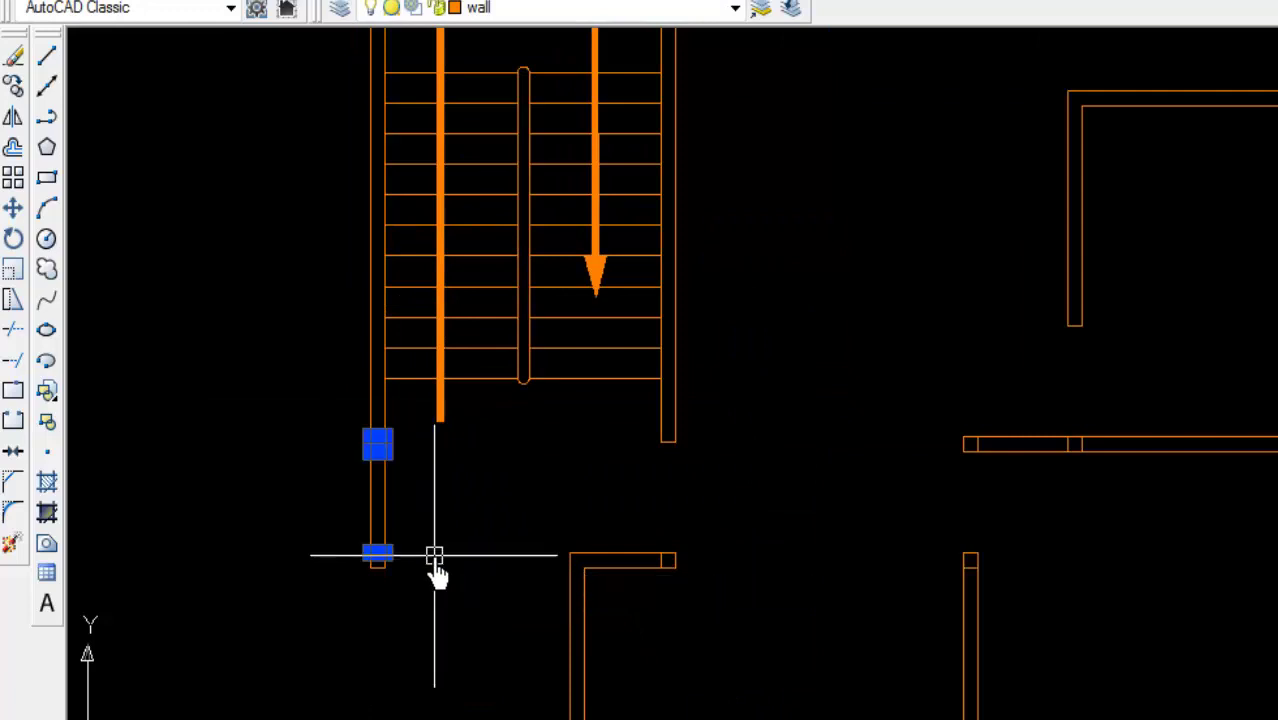
pyautogui.click(598, 512)
pyautogui.click(953, 600)
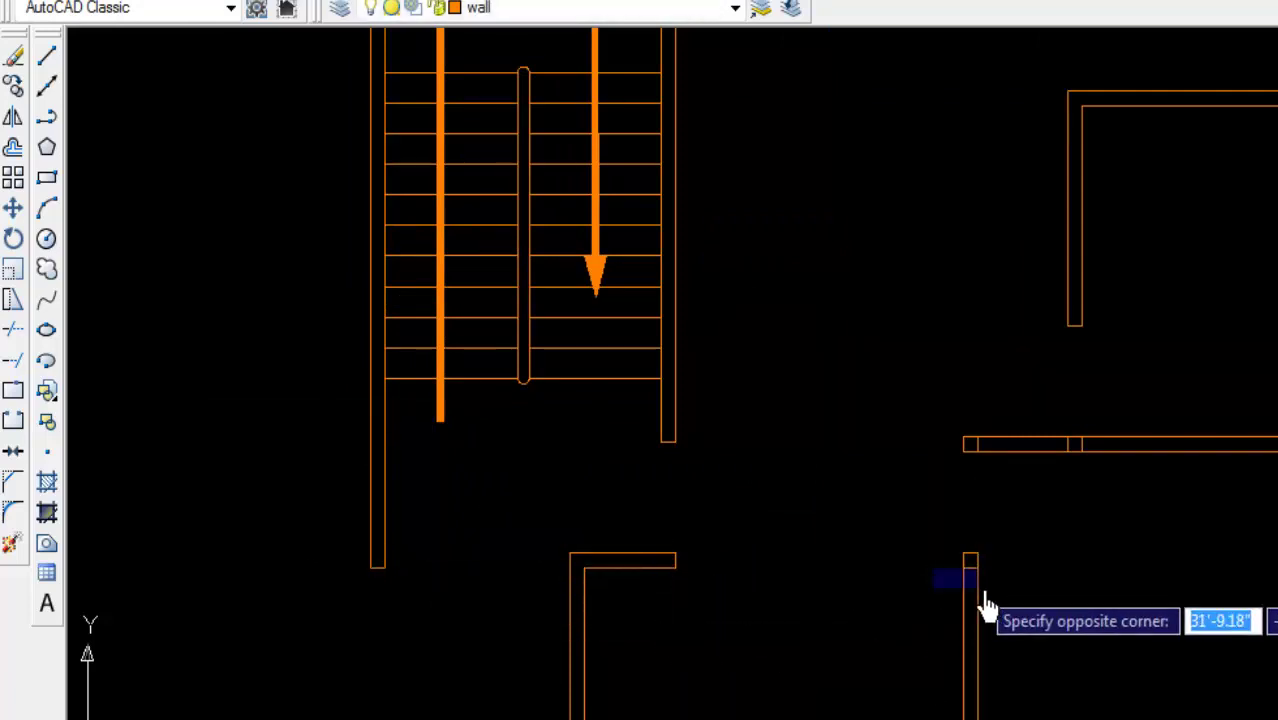
pyautogui.click(979, 403)
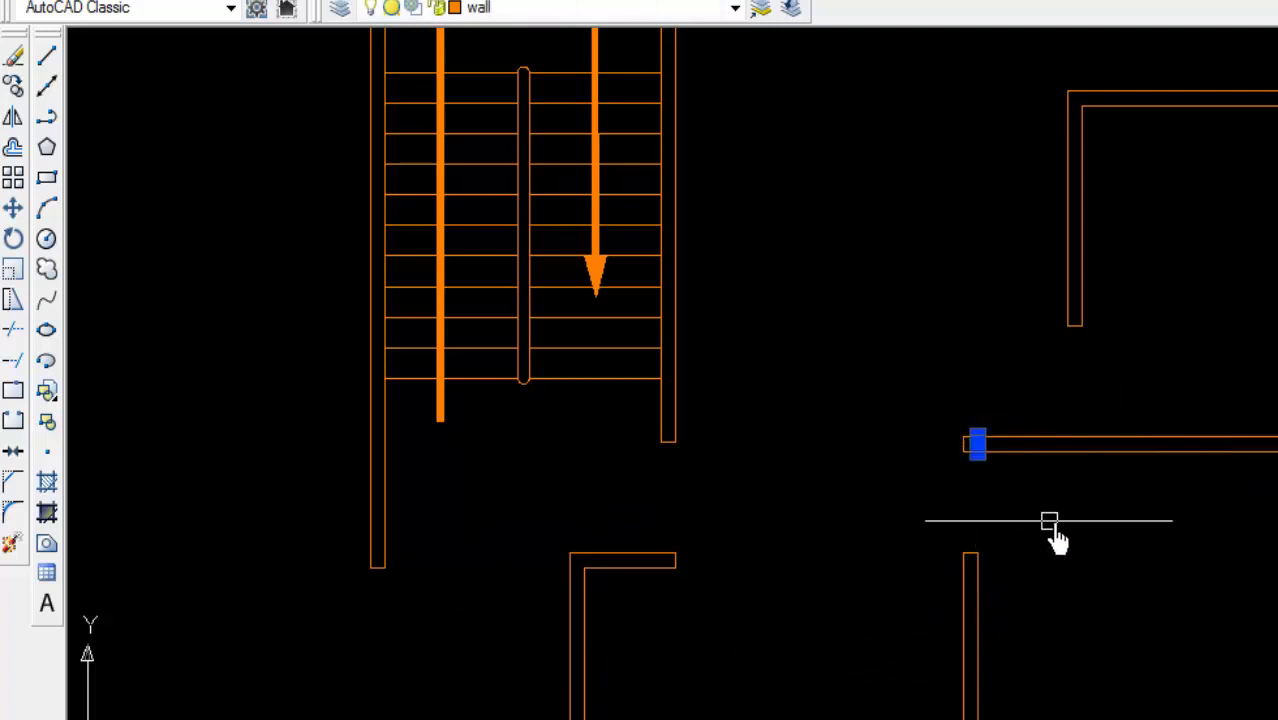
pyautogui.scroll(-3, 1160, 617)
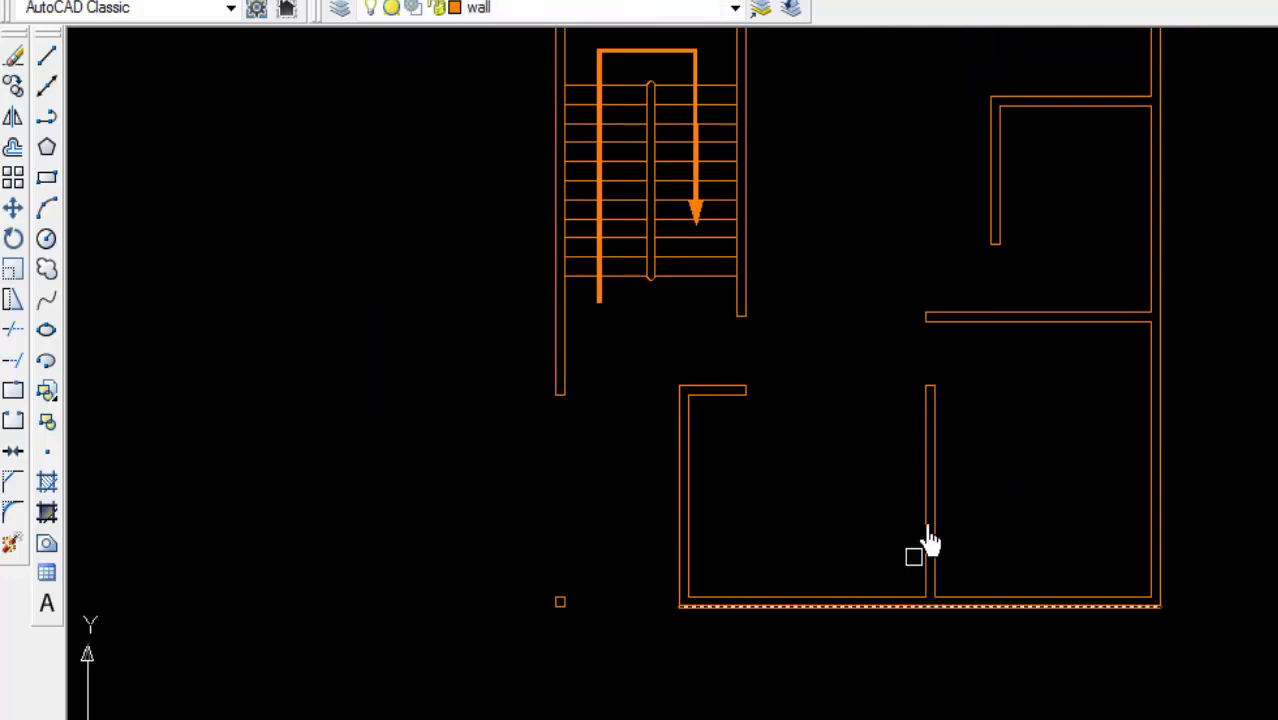
# Step: Window-select and delete the window marks along the top outer wall
pyautogui.moveTo(929, 540); pyautogui.dragTo(938, 547, button='middle')
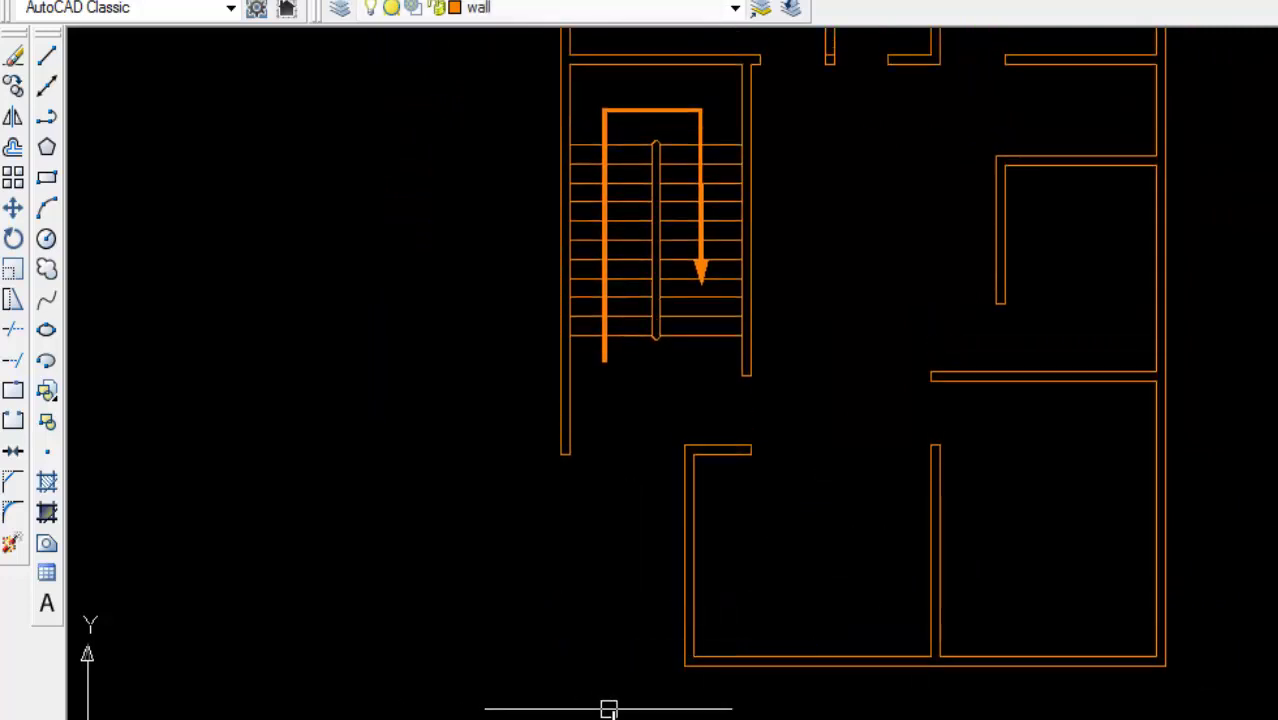
pyautogui.moveTo(738, 510)
pyautogui.mouseDown(button='middle')
pyautogui.moveTo(742, 551)
pyautogui.moveTo(699, 719)
pyautogui.mouseUp(button='middle')
pyautogui.moveTo(822, 485); pyautogui.dragTo(783, 680, button='middle')
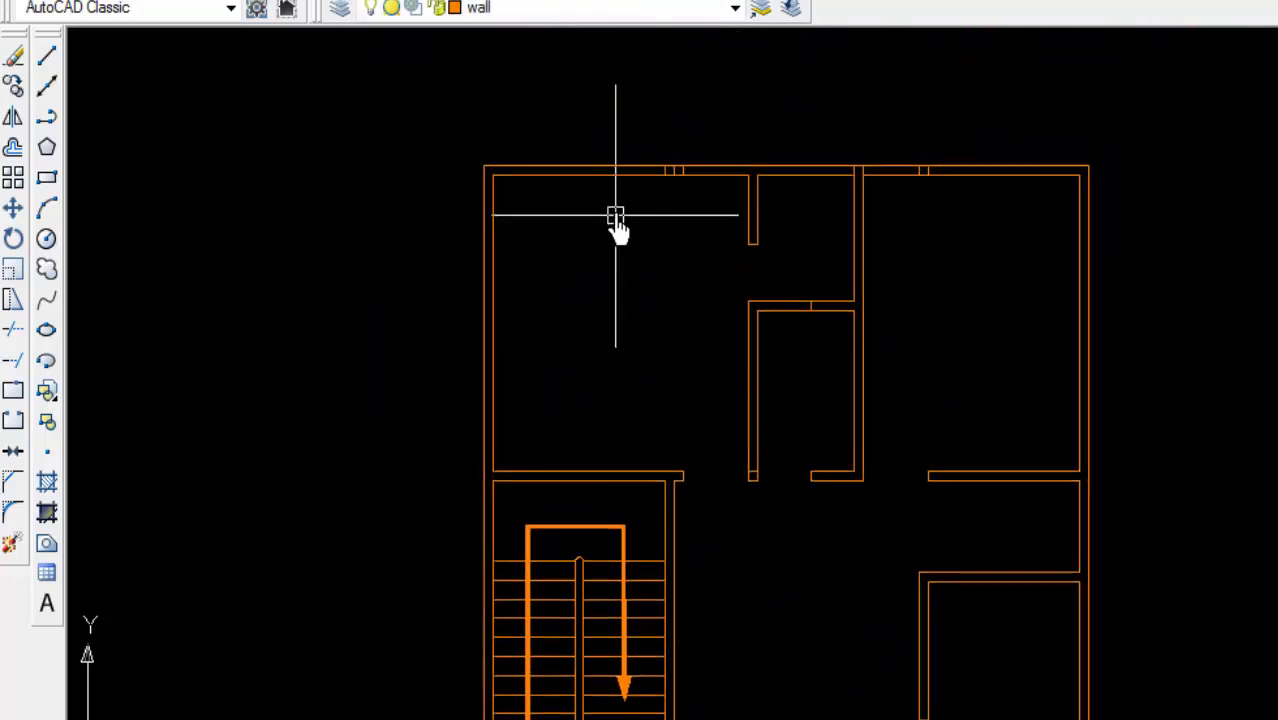
pyautogui.click(619, 143)
pyautogui.click(970, 214)
pyautogui.press('Delete')
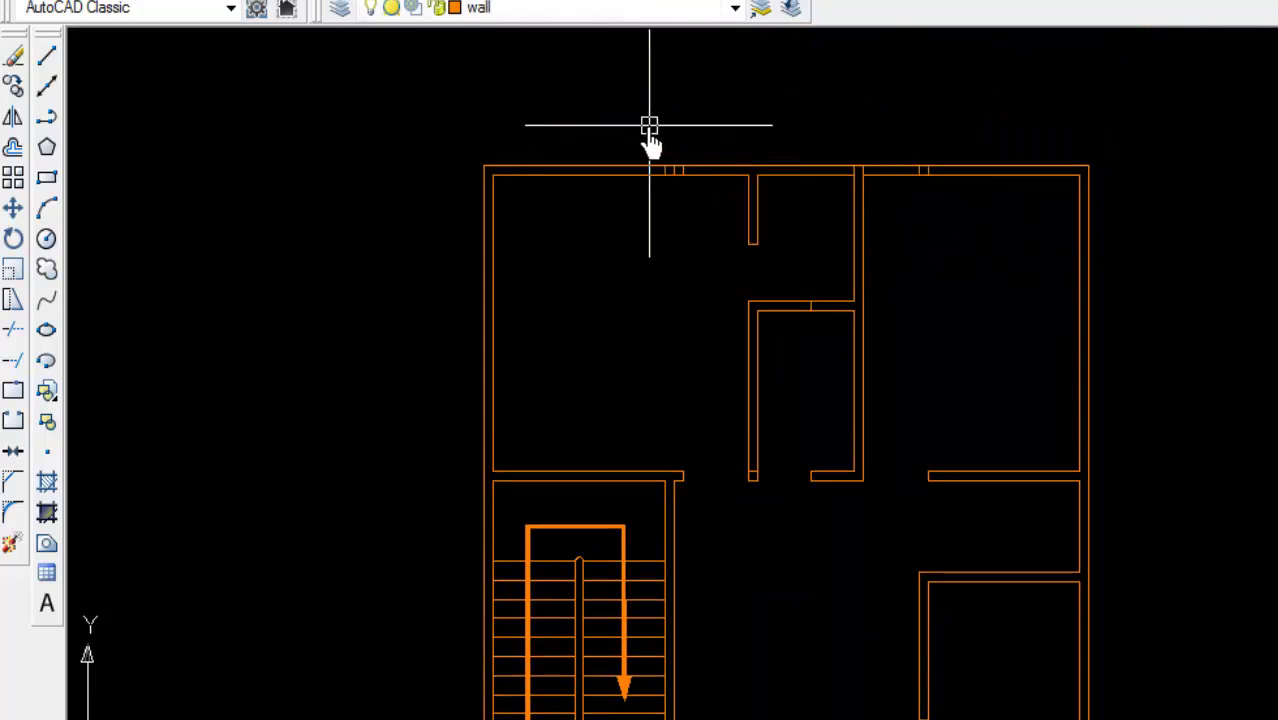
# Step: Delete the two leftover gap pieces in the top wall
pyautogui.moveTo(656, 157); pyautogui.dragTo(690, 184)
pyautogui.press('Delete')
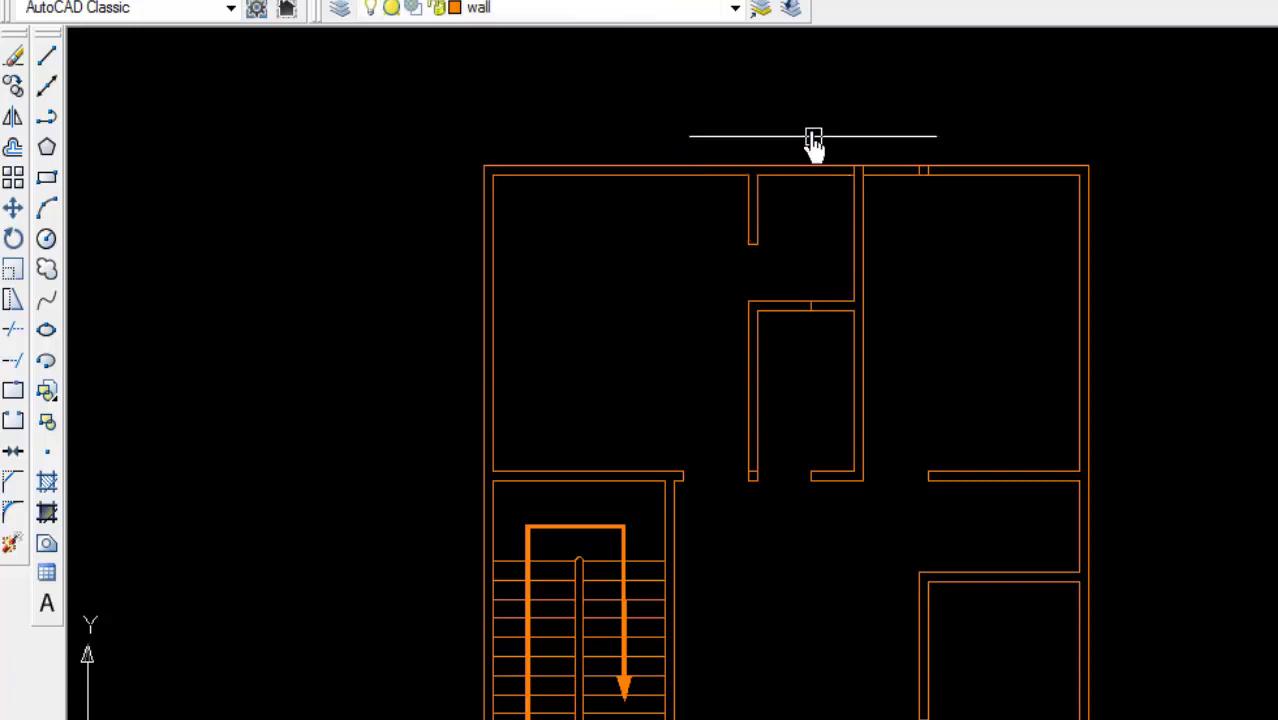
pyautogui.click(801, 108)
pyautogui.click(981, 251)
pyautogui.press('Delete')
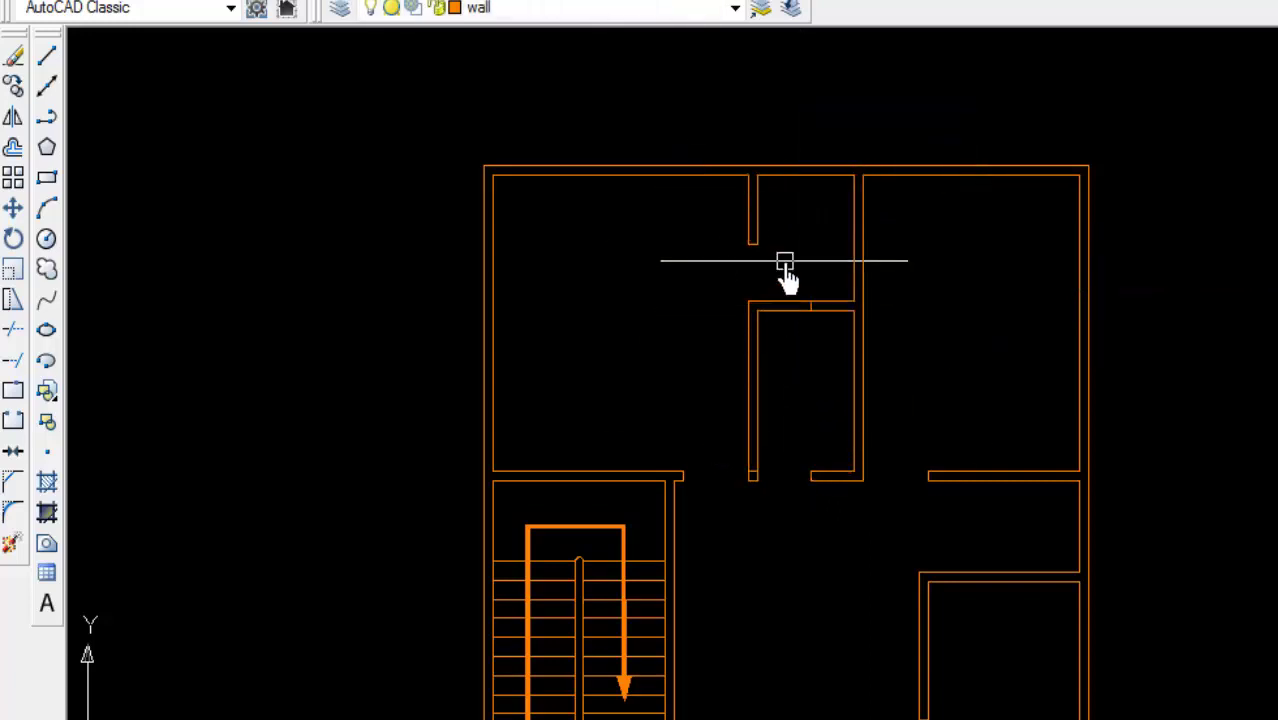
# Step: Zoom back out to the whole floor plan, centred on the central hall
pyautogui.scroll(1, 759, 485)
pyautogui.scroll(1, 719, 462)
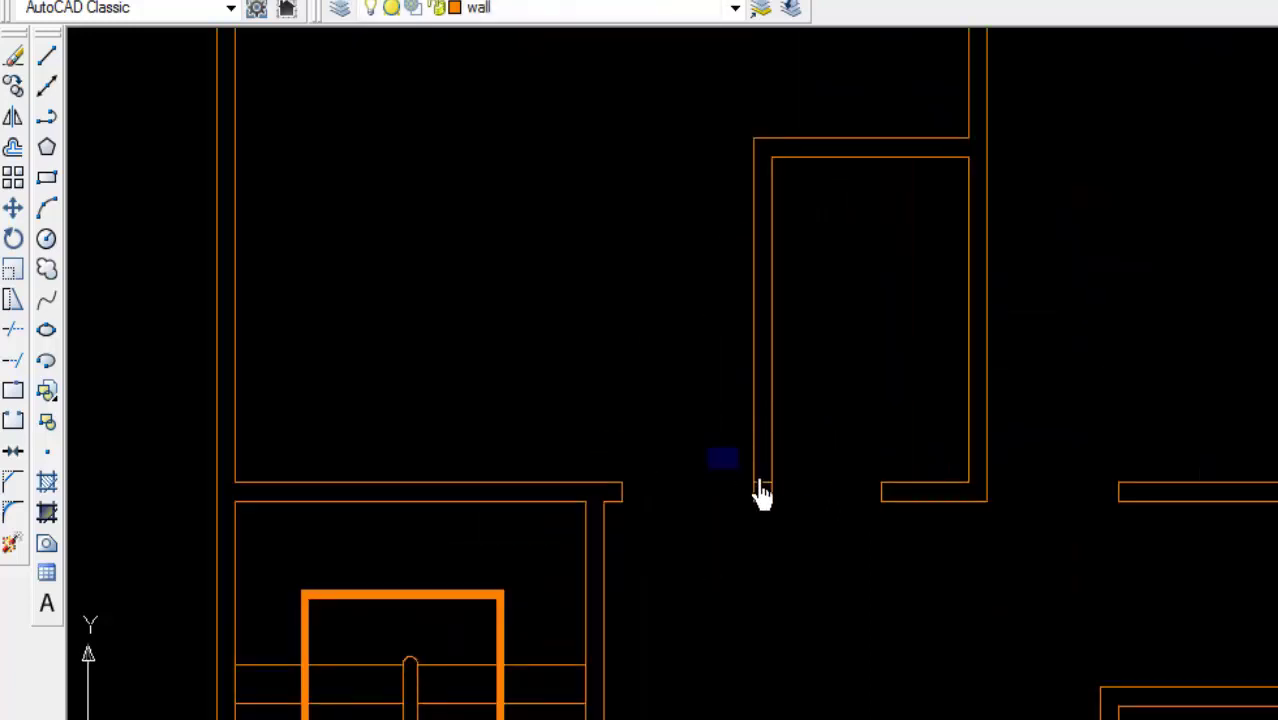
pyautogui.click(822, 508)
pyautogui.scroll(-1, 780, 440)
pyautogui.scroll(-1, 780, 460)
pyautogui.moveTo(825, 562); pyautogui.dragTo(782, 456, button='middle')
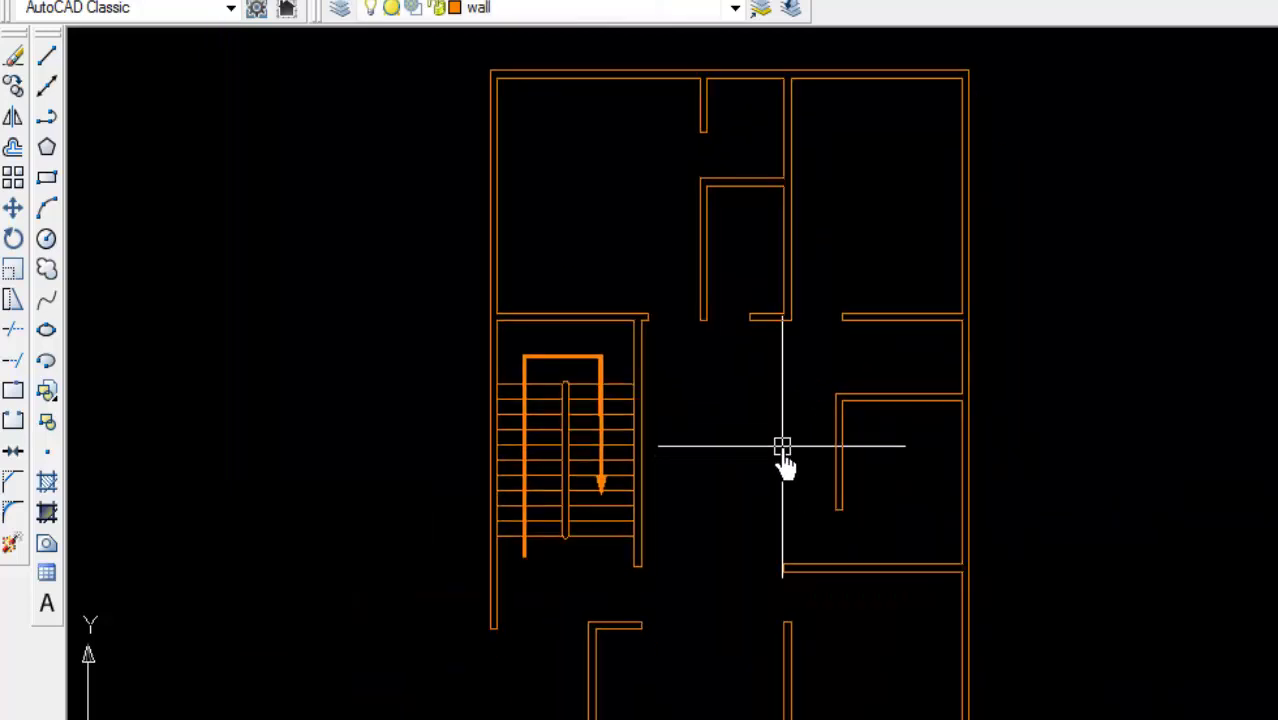
pyautogui.scroll(-1, 850, 530)
pyautogui.moveTo(905, 600); pyautogui.dragTo(878, 562, button='middle')
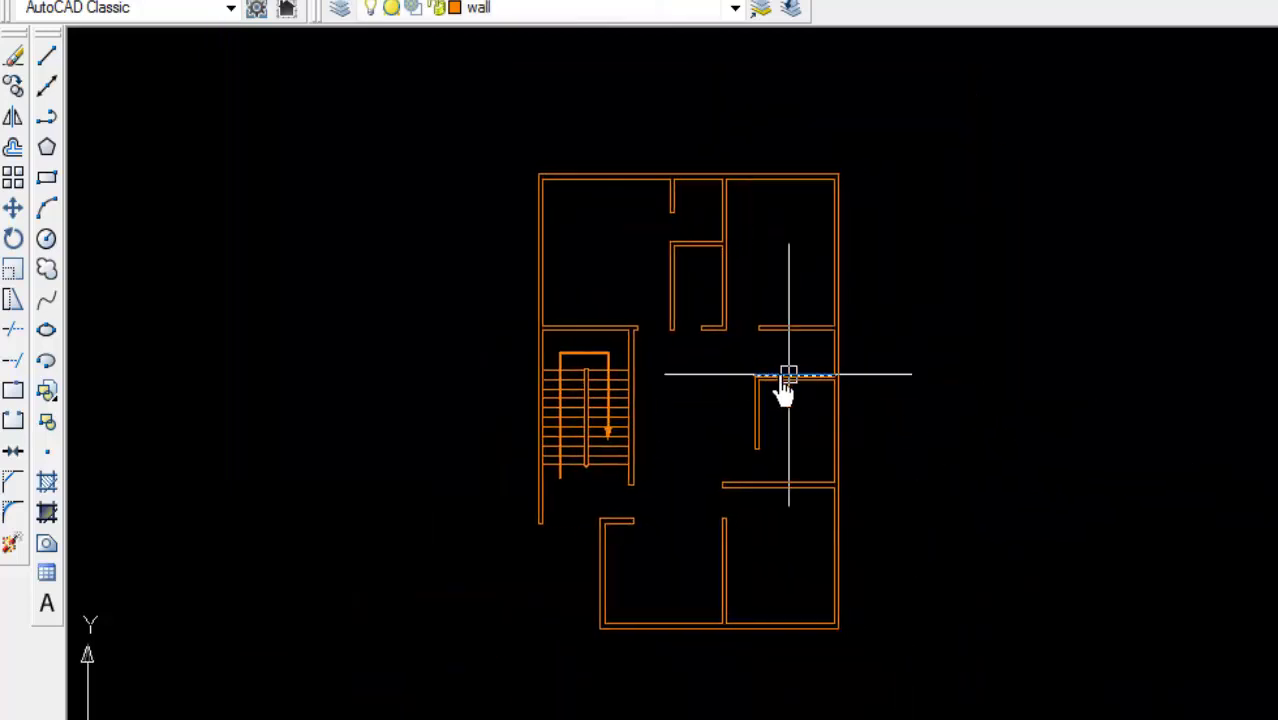
pyautogui.scroll(2, 784, 390)
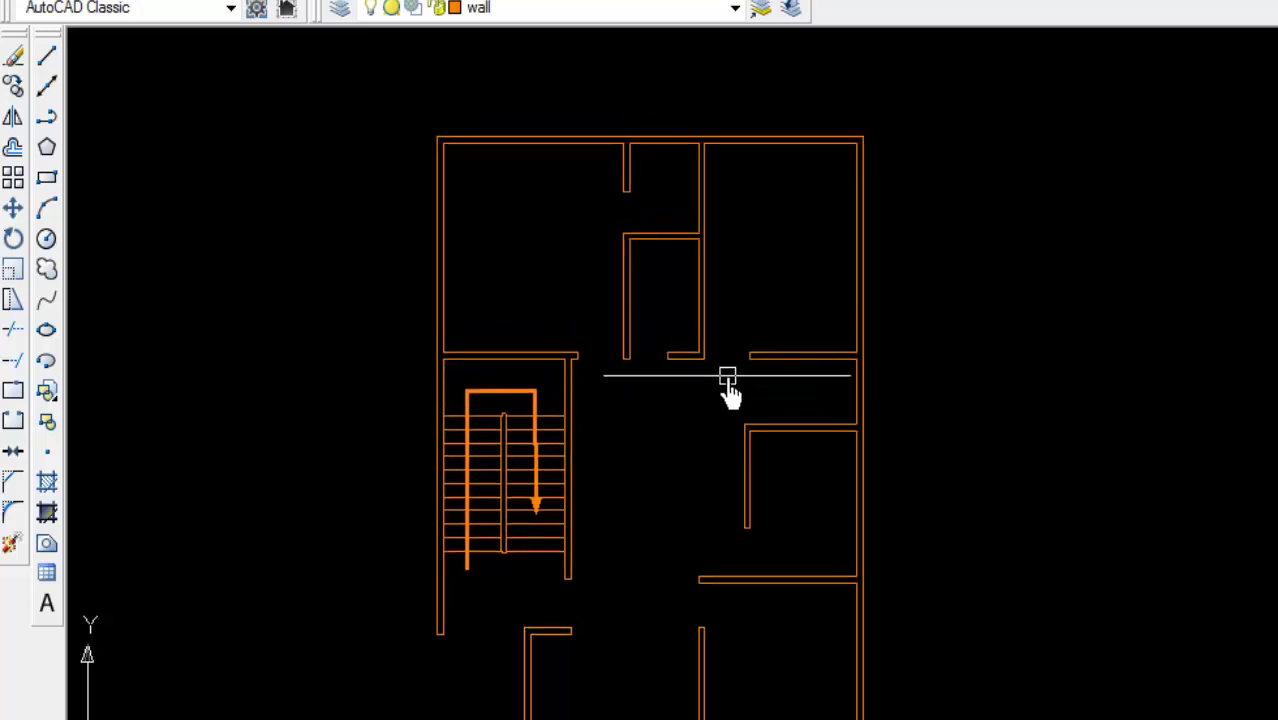
pyautogui.scroll(1, 727, 378)
pyautogui.write('pl')
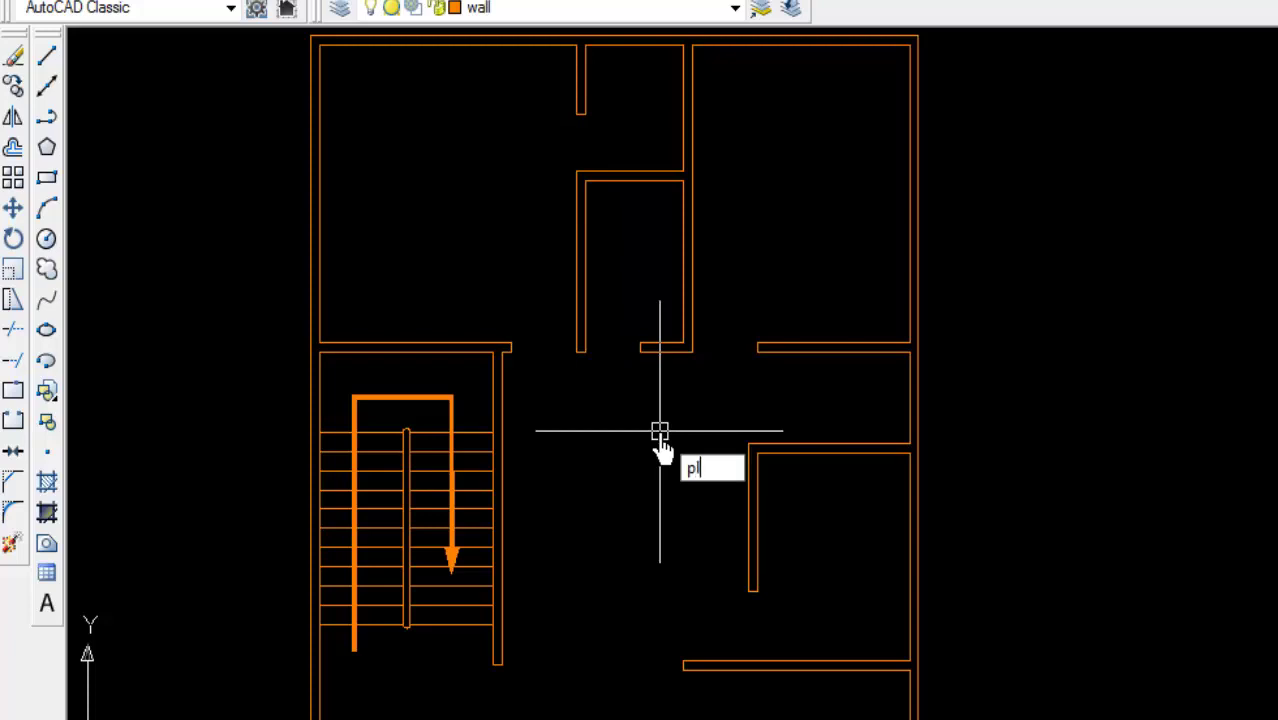
# Step: Start a polyline in the hall right of the stairs with segments of 5 and 2
pyautogui.press('Return')
pyautogui.scroll(1, 662, 440)
pyautogui.click(683, 405)
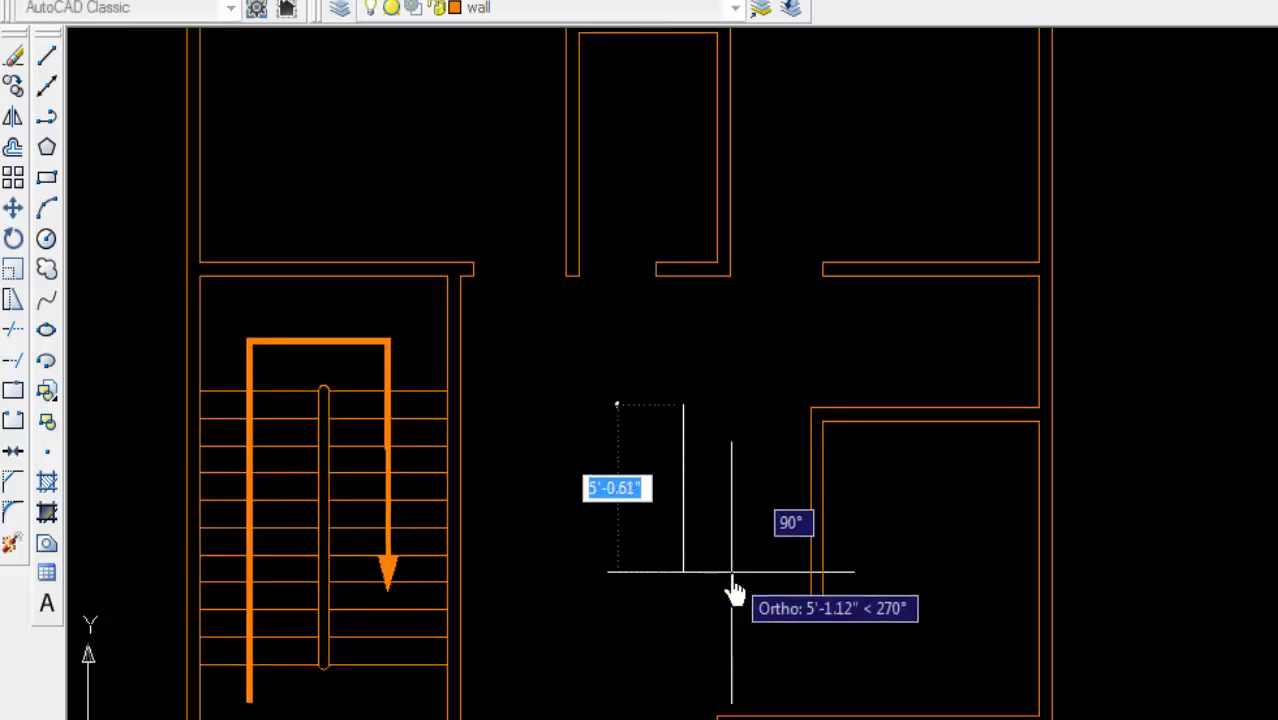
pyautogui.write('5')
pyautogui.press('Return')
pyautogui.scroll(2, 596, 398)
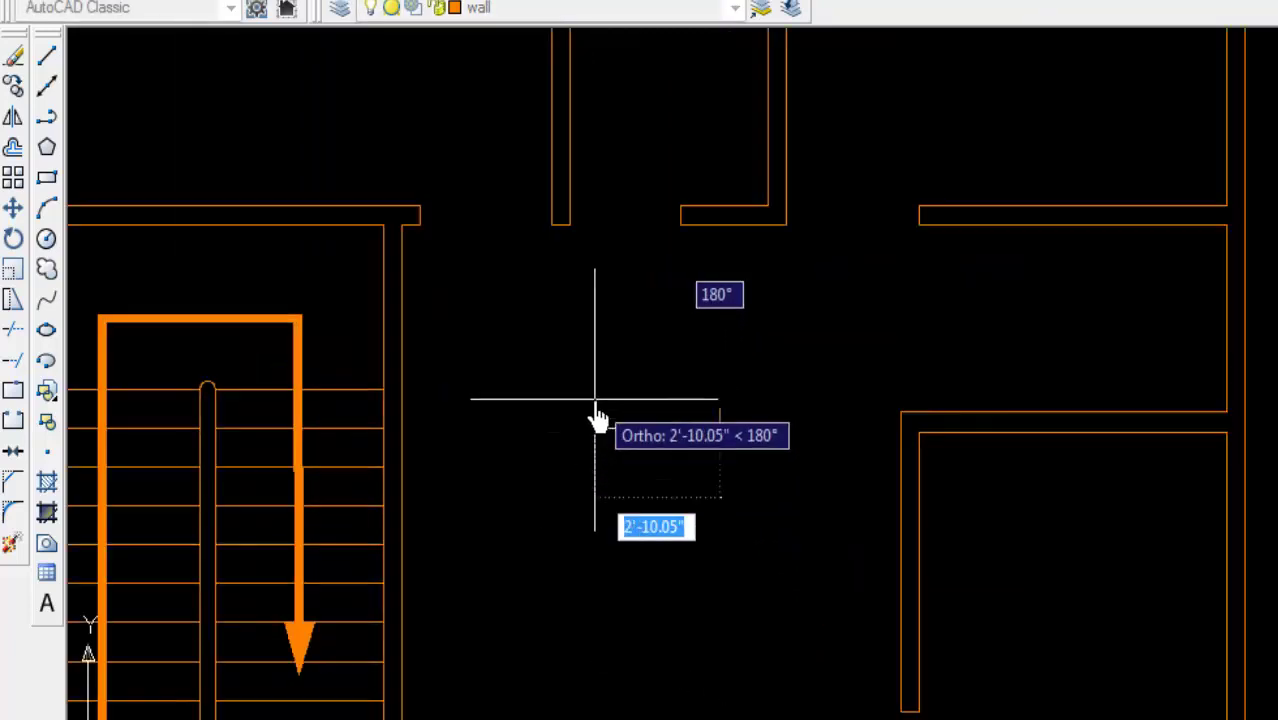
pyautogui.write('2')
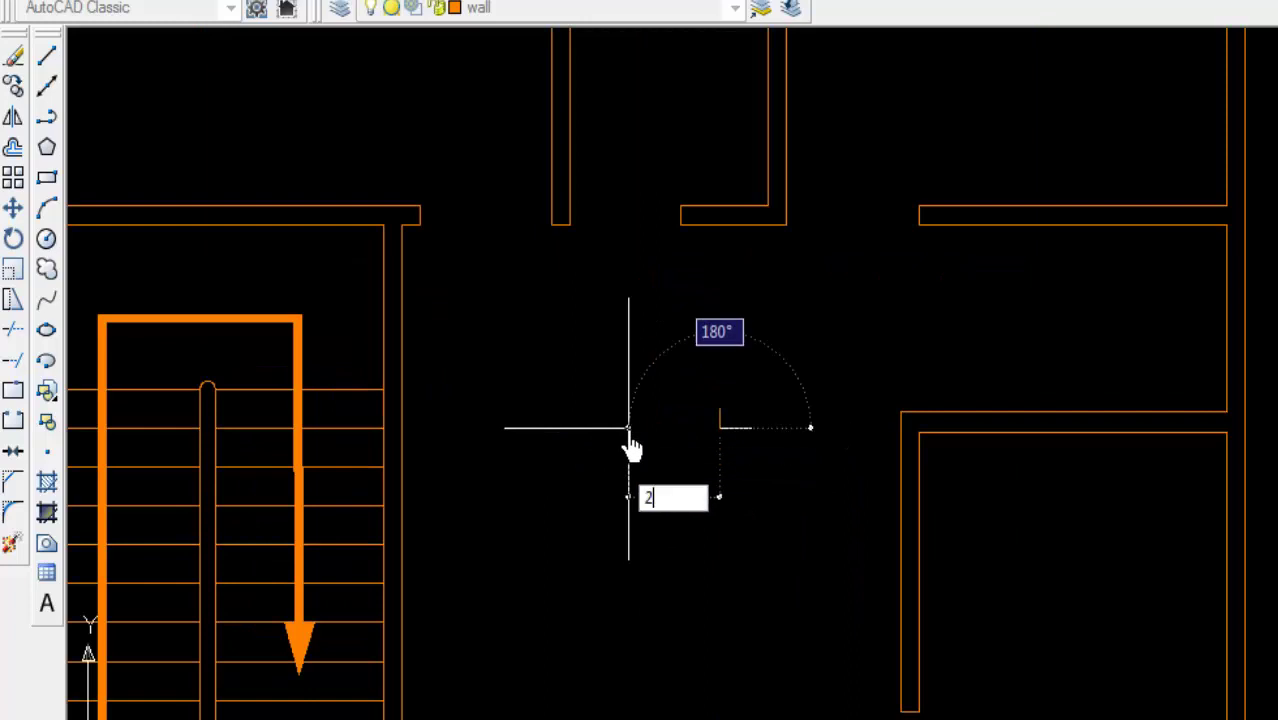
pyautogui.press('Return')
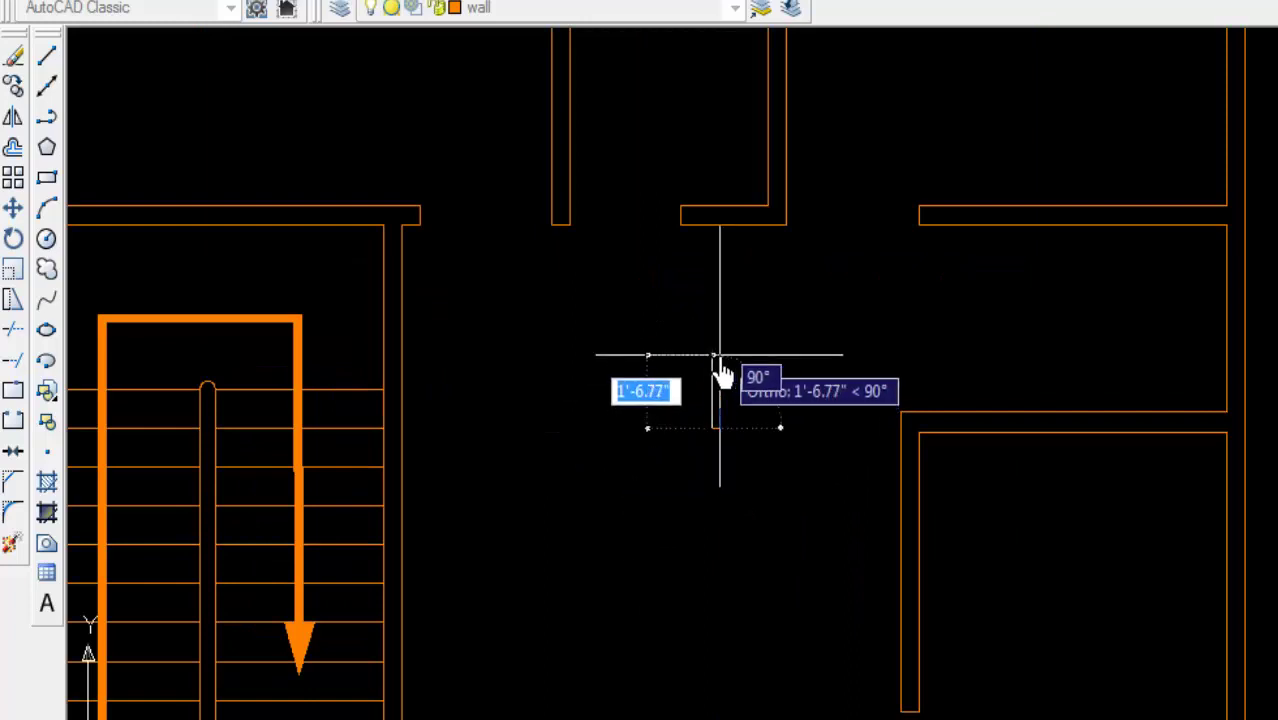
# Step: Continue the outline with segments of 3.5, 0.5 and 1.5 to finish the door shape
pyautogui.write('3.')
pyautogui.press('Return')
pyautogui.scroll(3, 750, 400)
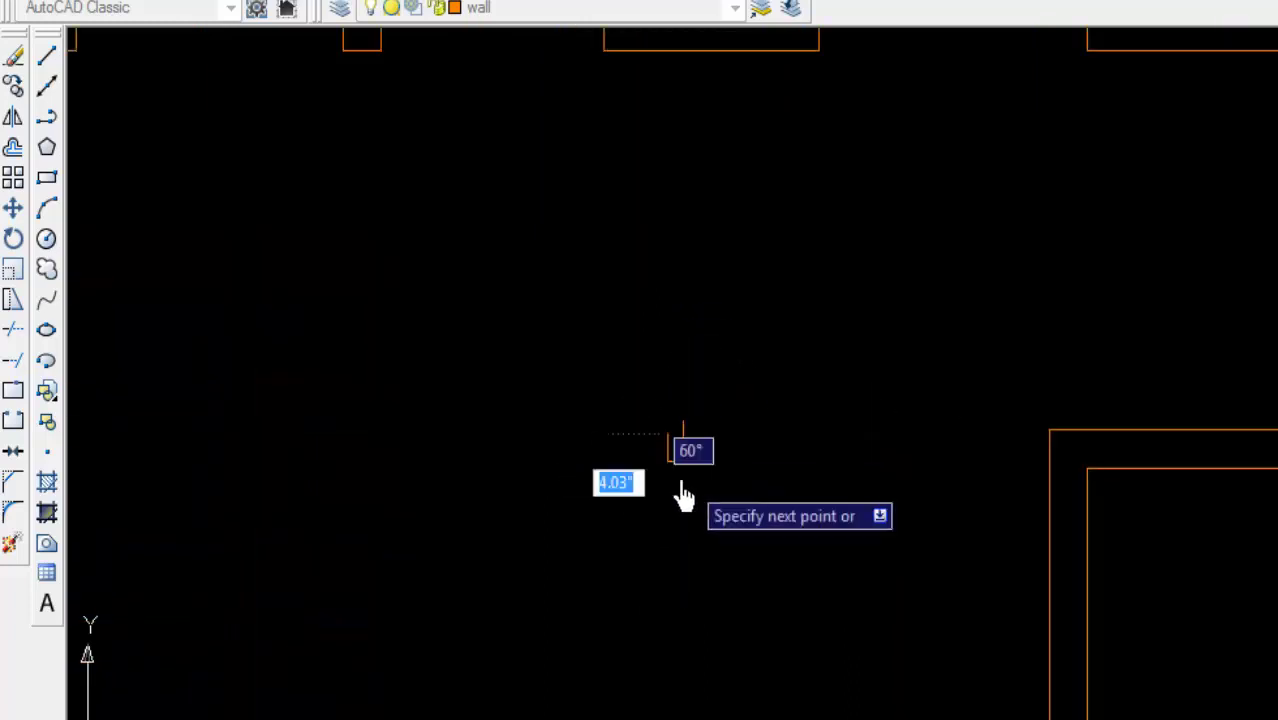
pyautogui.scroll(3, 710, 425)
pyautogui.write('.5')
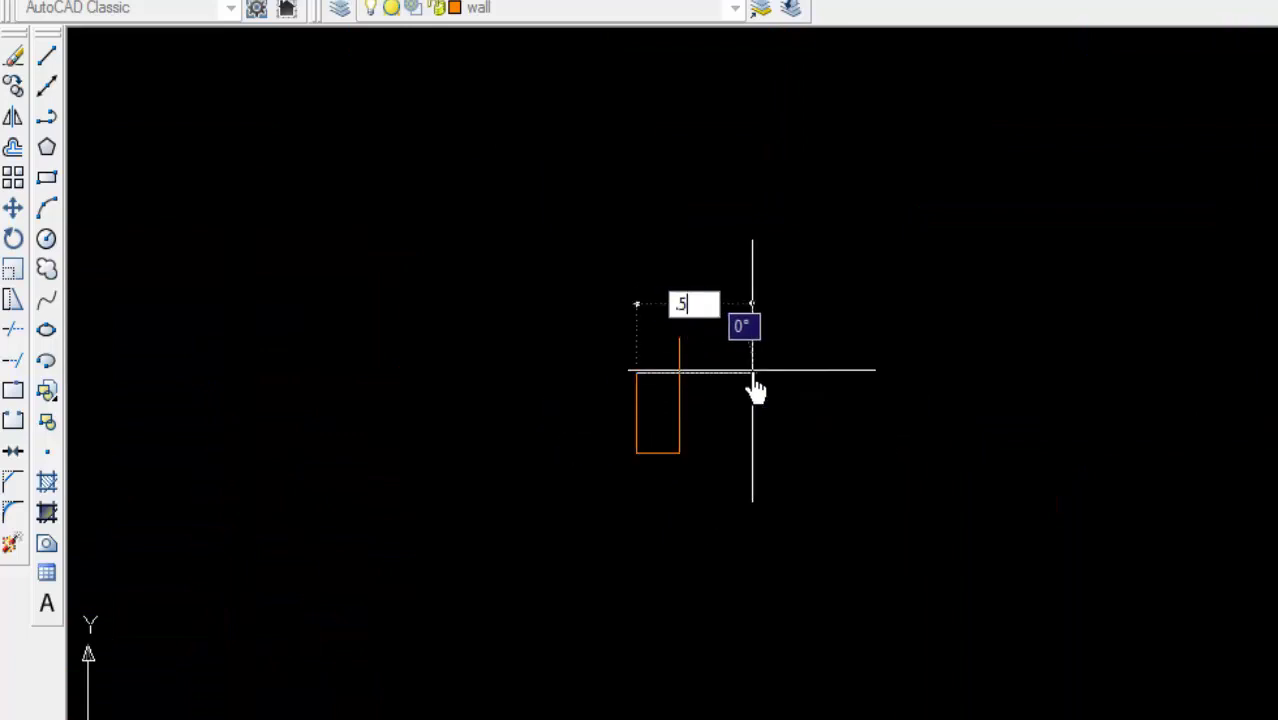
pyautogui.press('Return')
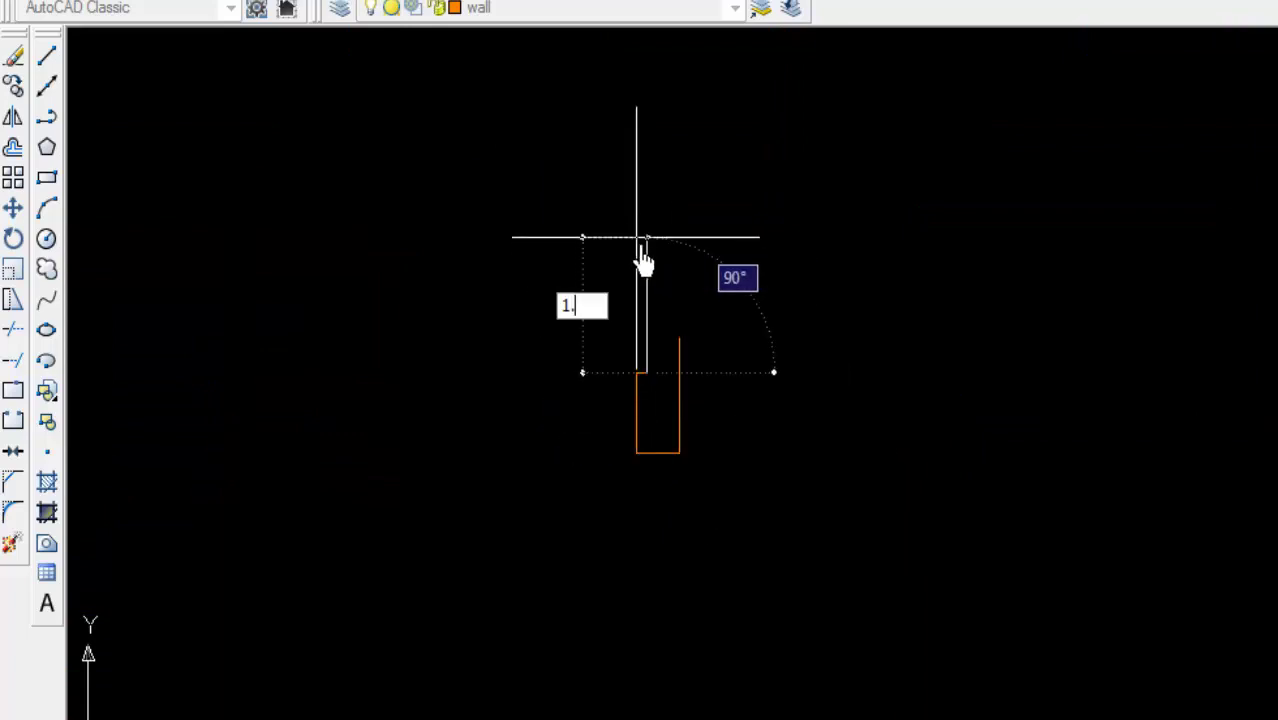
pyautogui.press('Return')
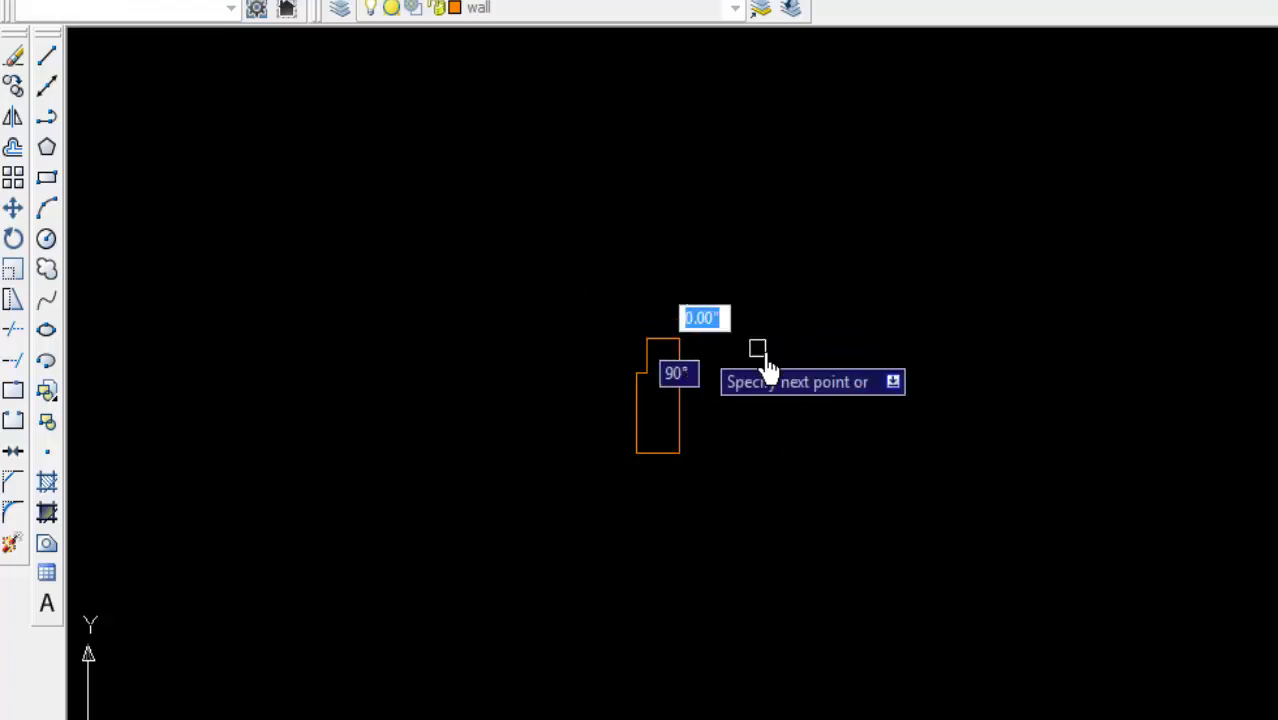
pyautogui.scroll(-5, 770, 445)
pyautogui.scroll(-2, 770, 450)
pyautogui.scroll(-4, 620, 400)
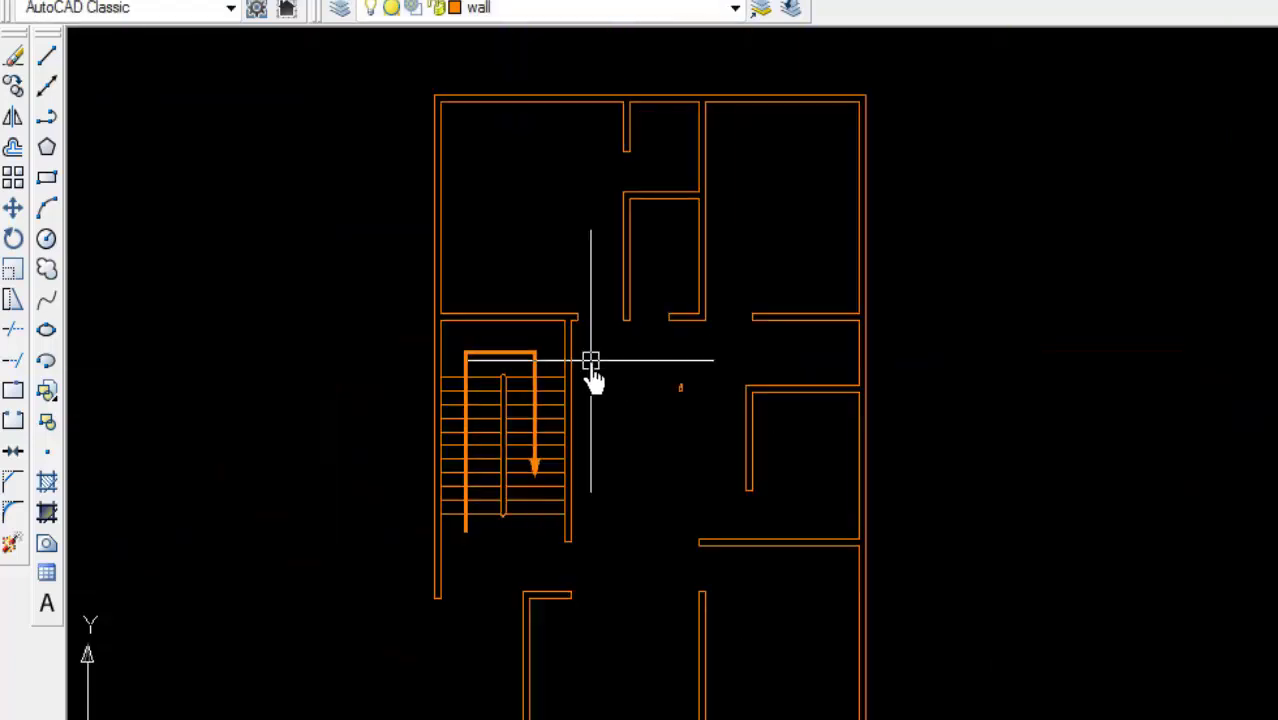
# Step: Move the staircase onto the green stair layer
pyautogui.click(464, 556)
pyautogui.click(615, 8)
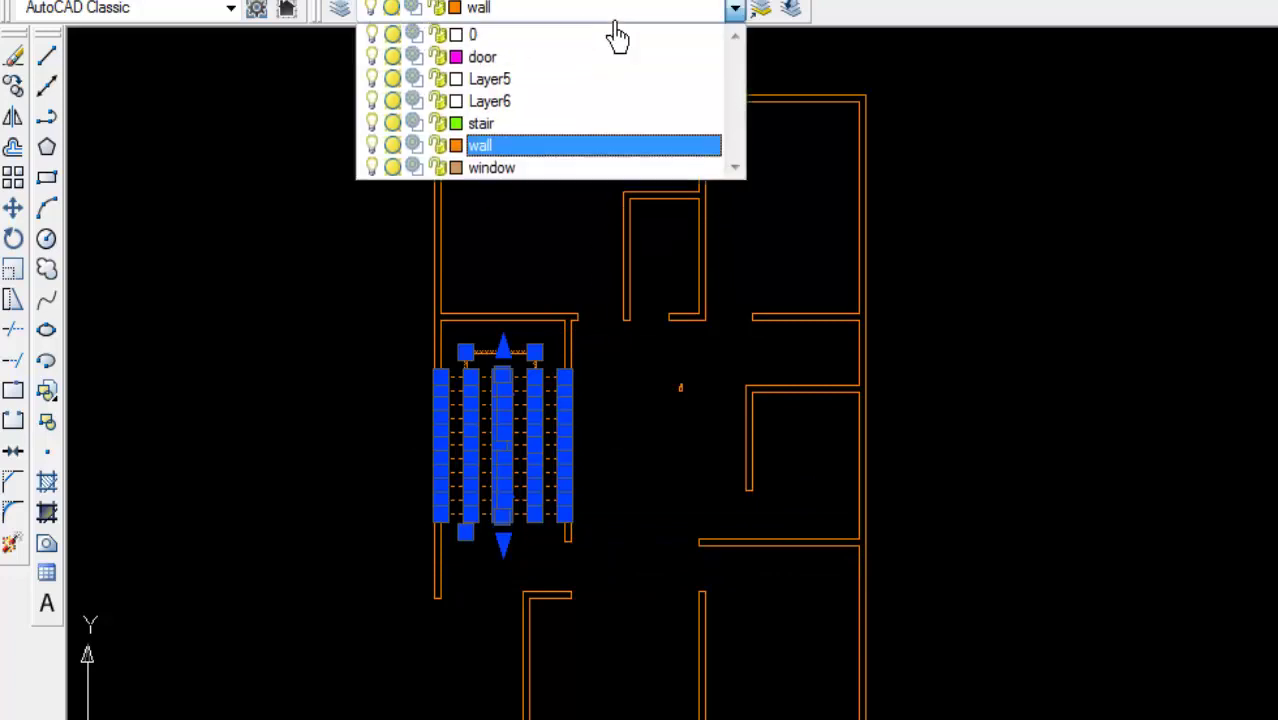
pyautogui.click(531, 123)
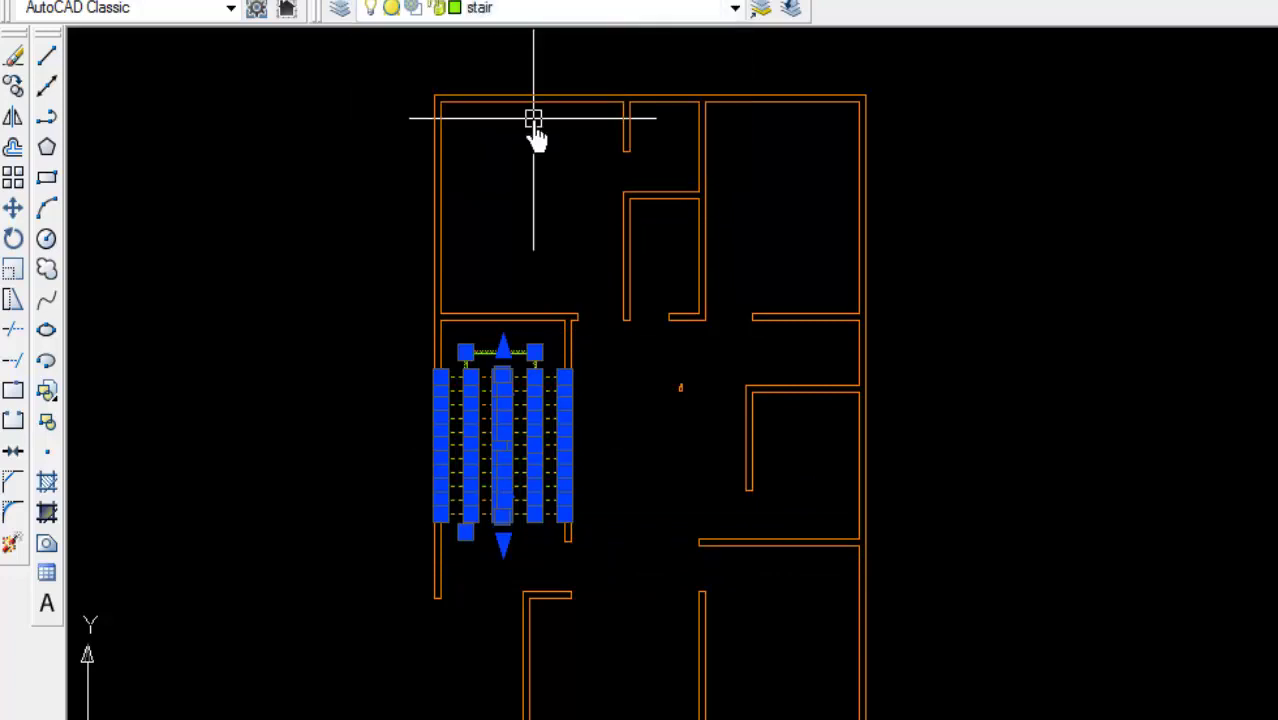
pyautogui.press('Escape')
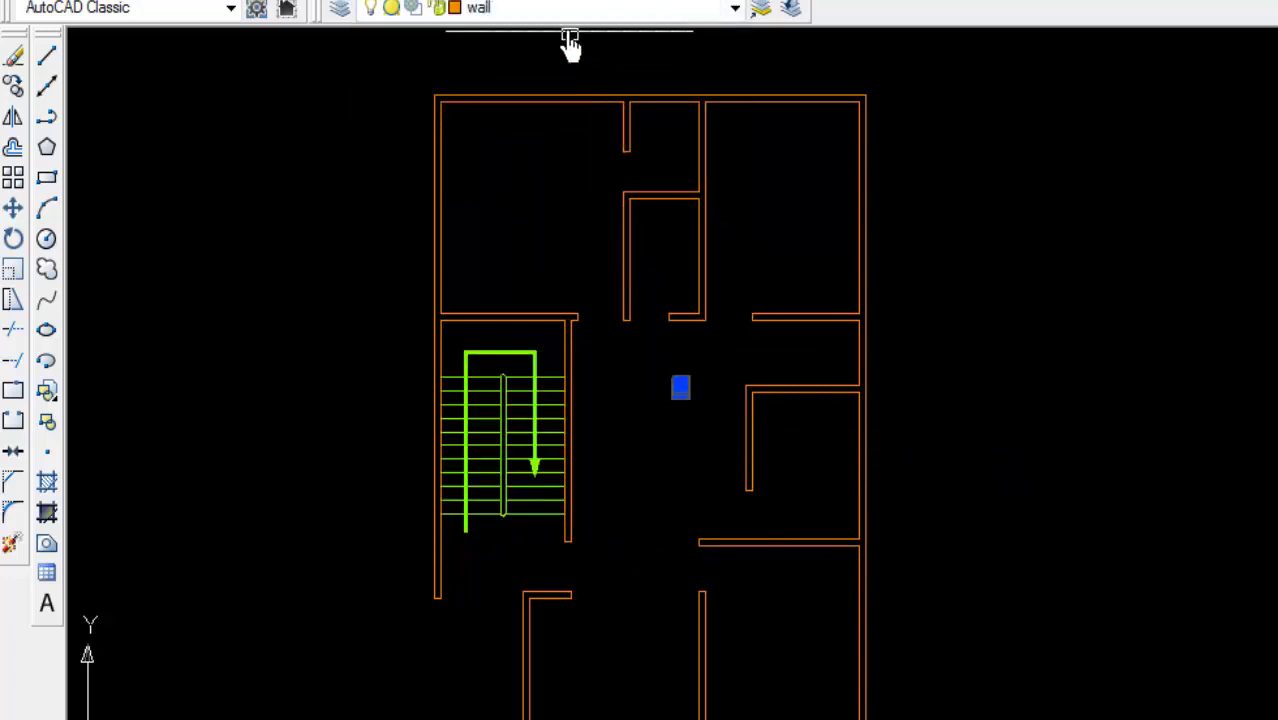
# Step: Put the door outline on the magenta door layer and make door the current layer
pyautogui.click(560, 12)
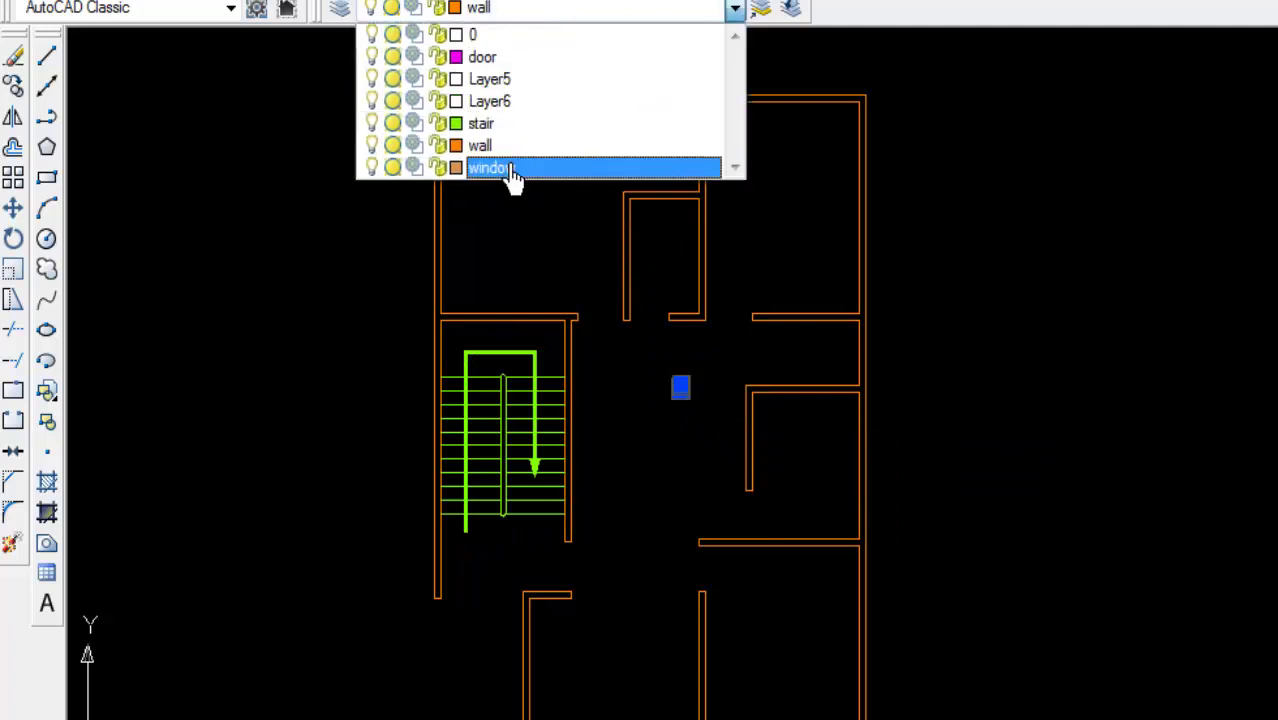
pyautogui.click(512, 57)
pyautogui.press('Escape')
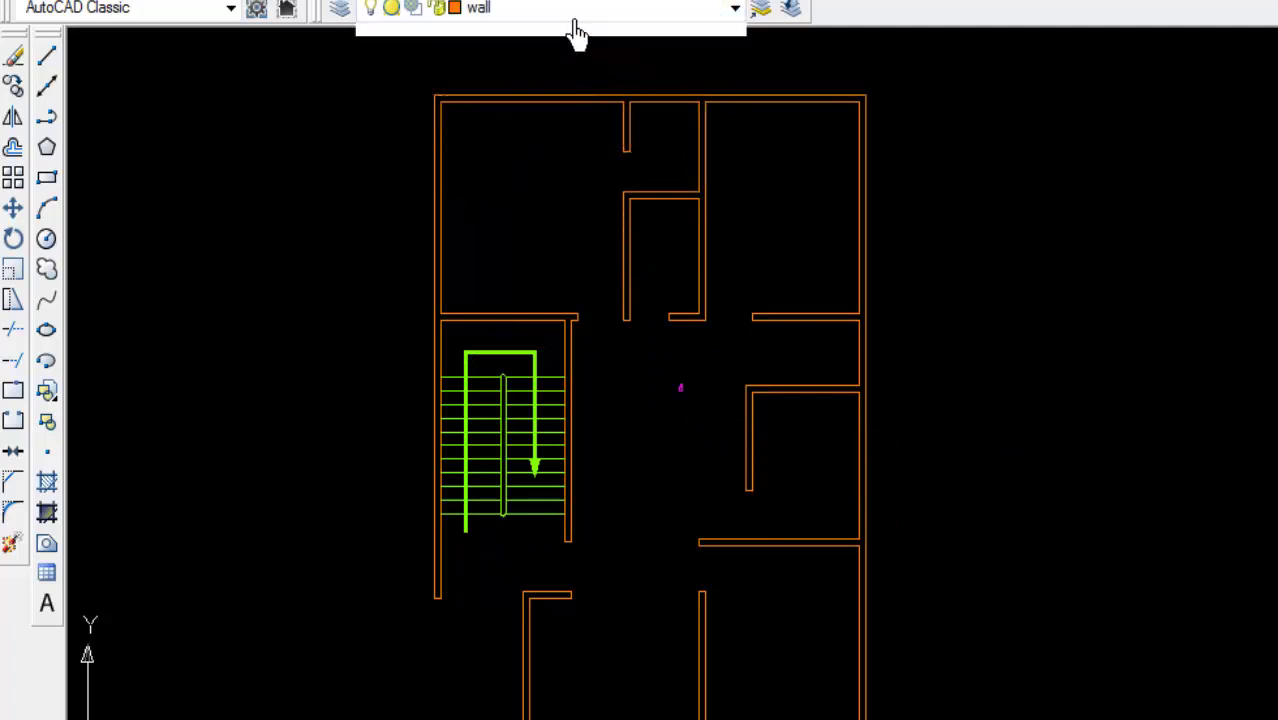
pyautogui.click(528, 55)
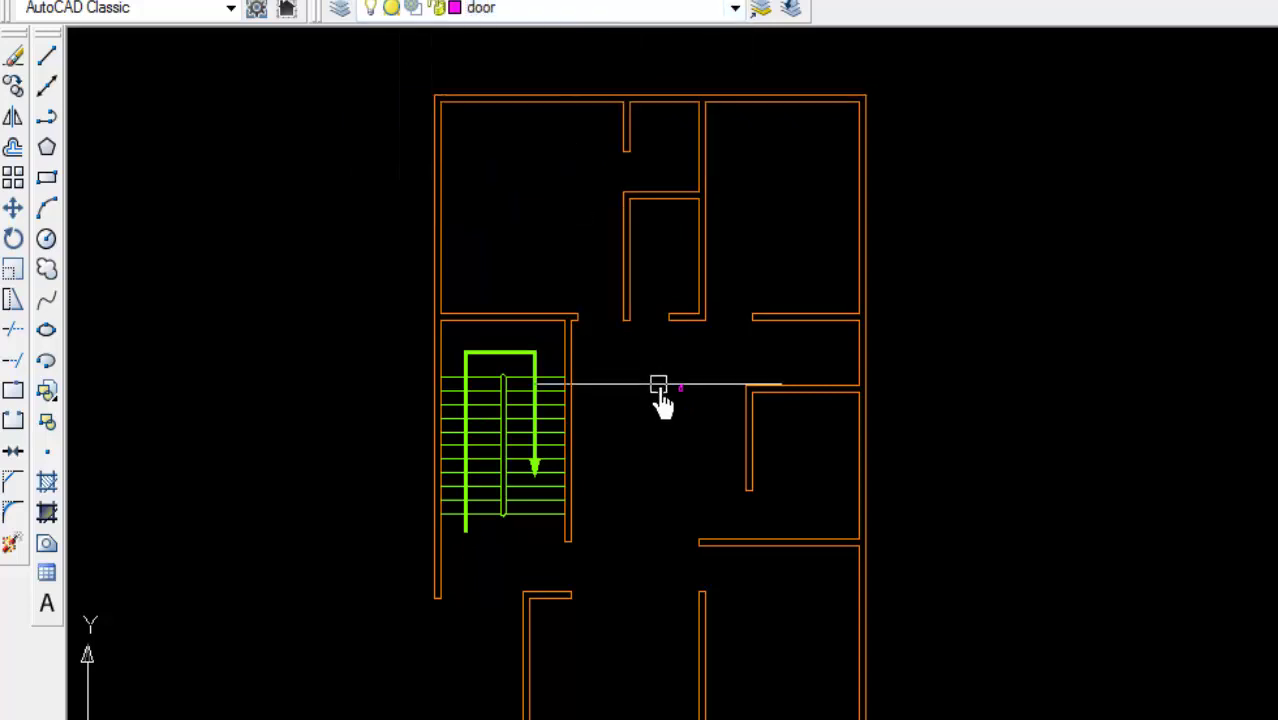
pyautogui.scroll(4, 663, 400)
pyautogui.scroll(2, 705, 414)
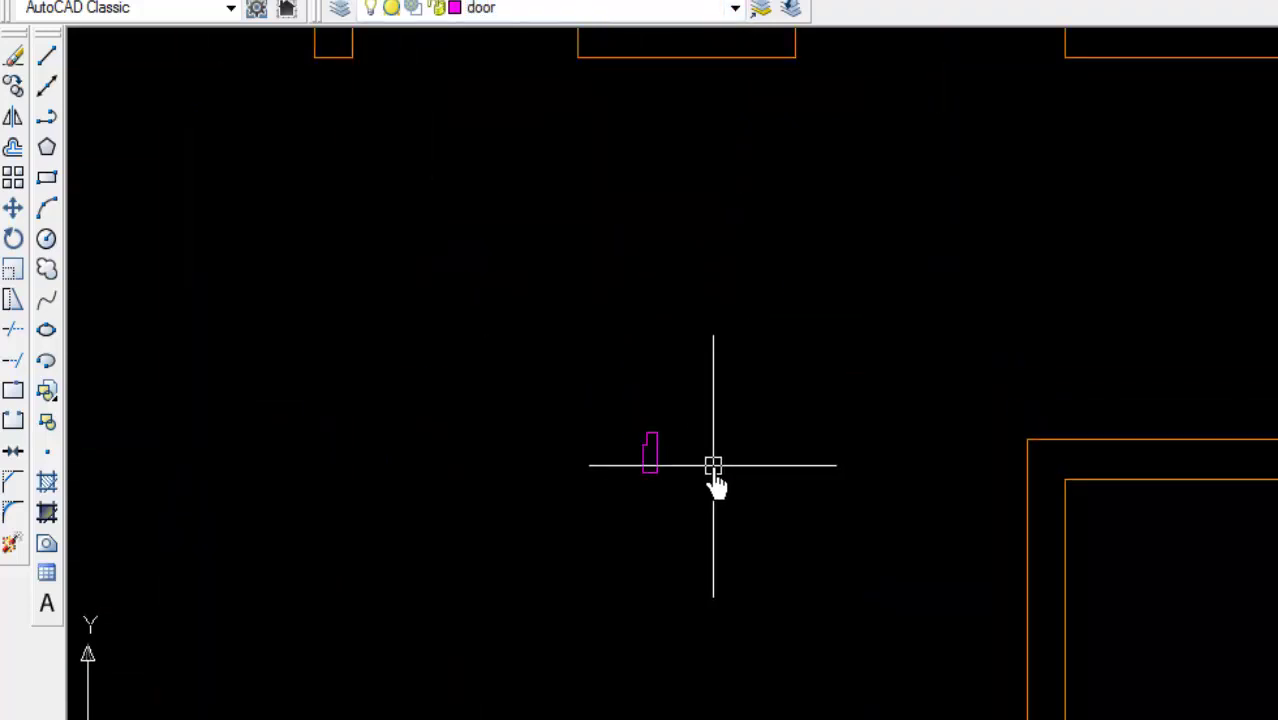
pyautogui.scroll(-4, 651, 463)
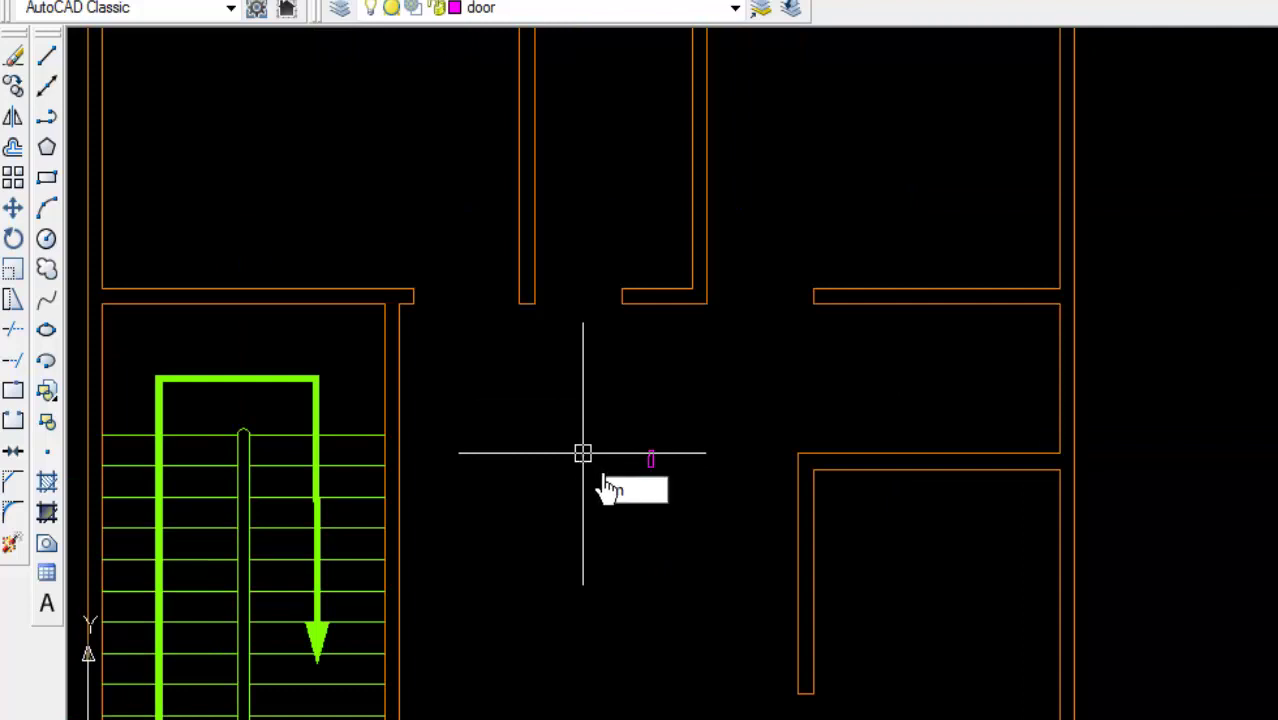
# Step: Move the door jamb outline to the upper wall's end at the opening
pyautogui.write('m')
pyautogui.press('Return')
pyautogui.scroll(2, 650, 480)
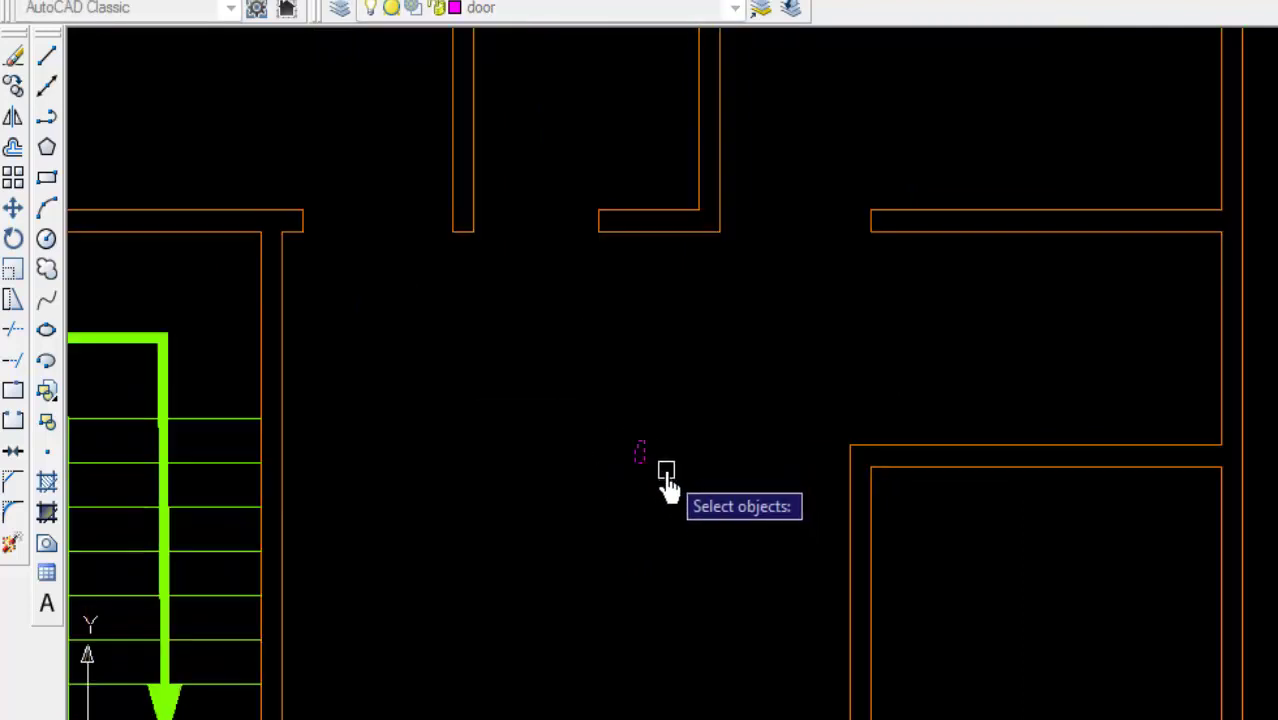
pyautogui.click(642, 455)
pyautogui.press('Return')
pyautogui.click(642, 457)
pyautogui.scroll(2, 458, 258)
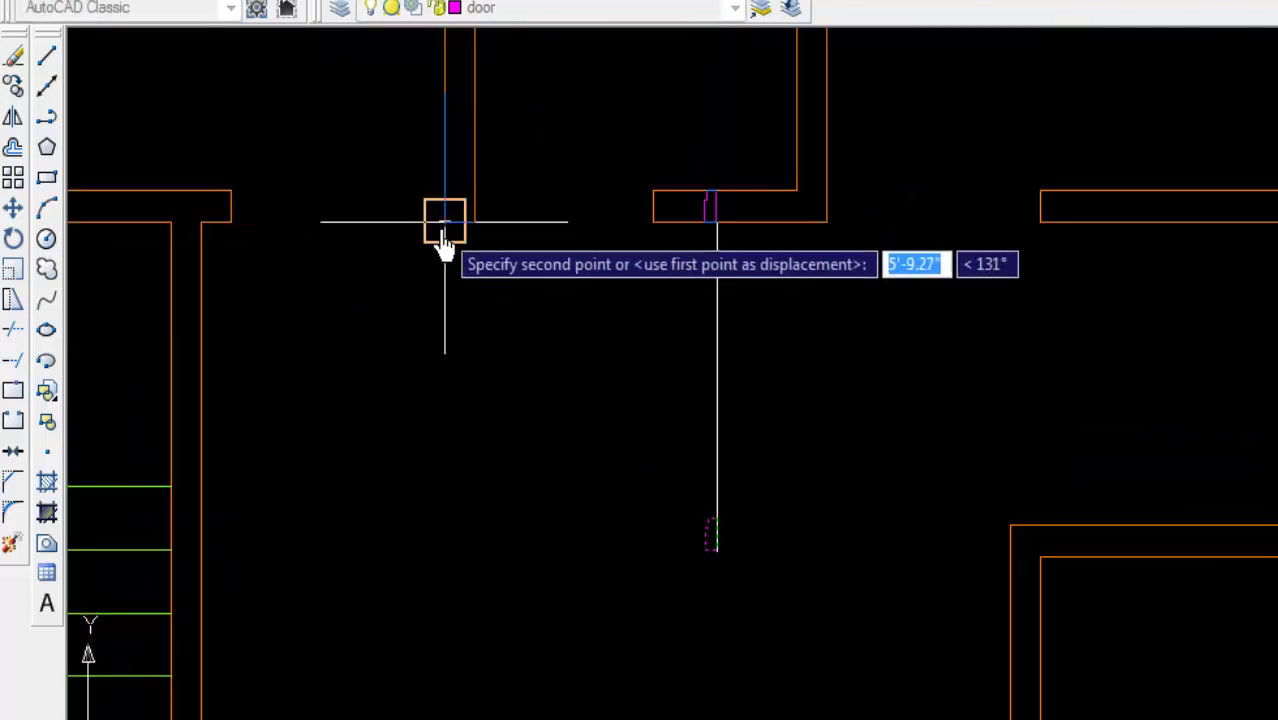
pyautogui.click(445, 221)
pyautogui.moveTo(471, 334); pyautogui.dragTo(706, 460, button='middle')
pyautogui.write('mi')
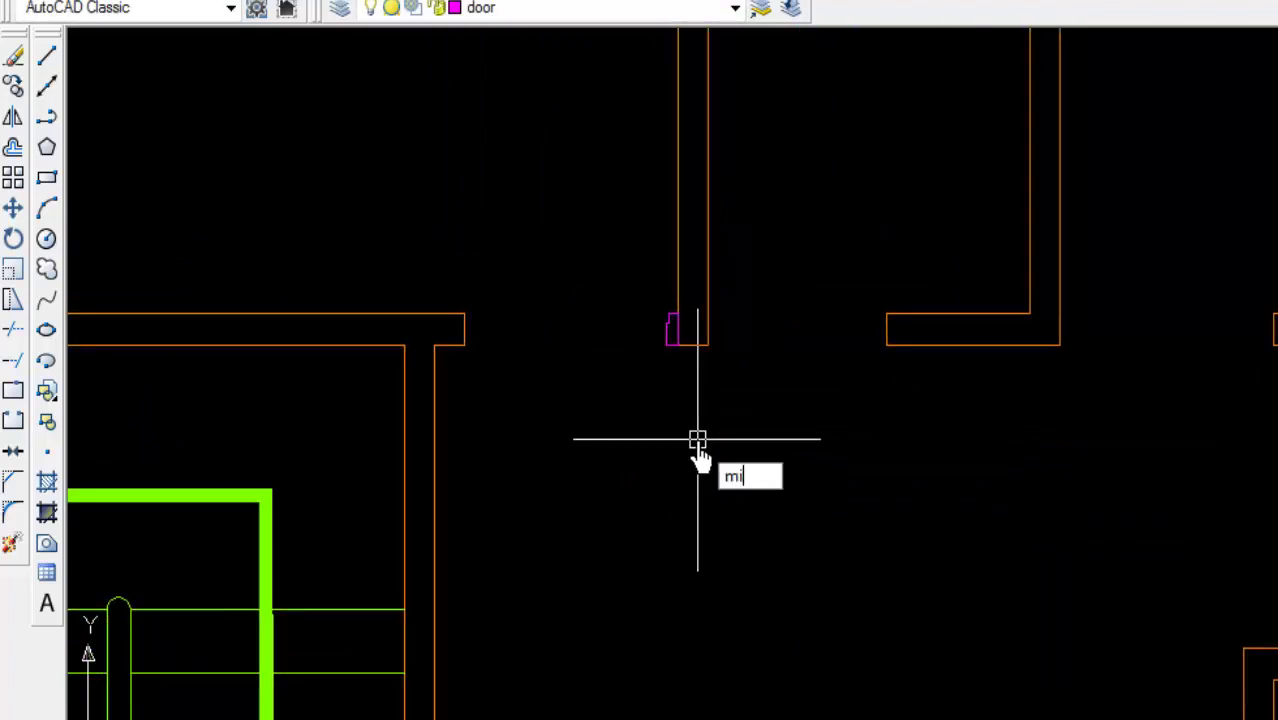
# Step: Mirror the jamb across the opening, keeping the original
pyautogui.press('Return')
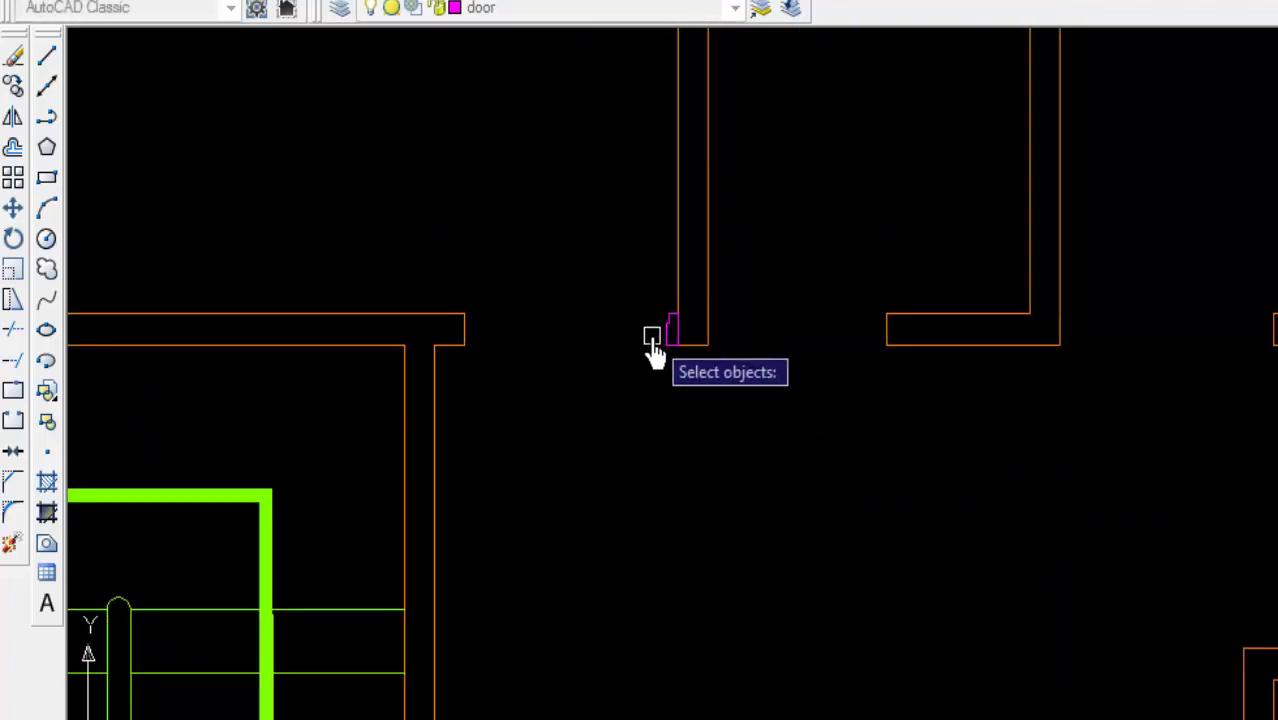
pyautogui.press('Return')
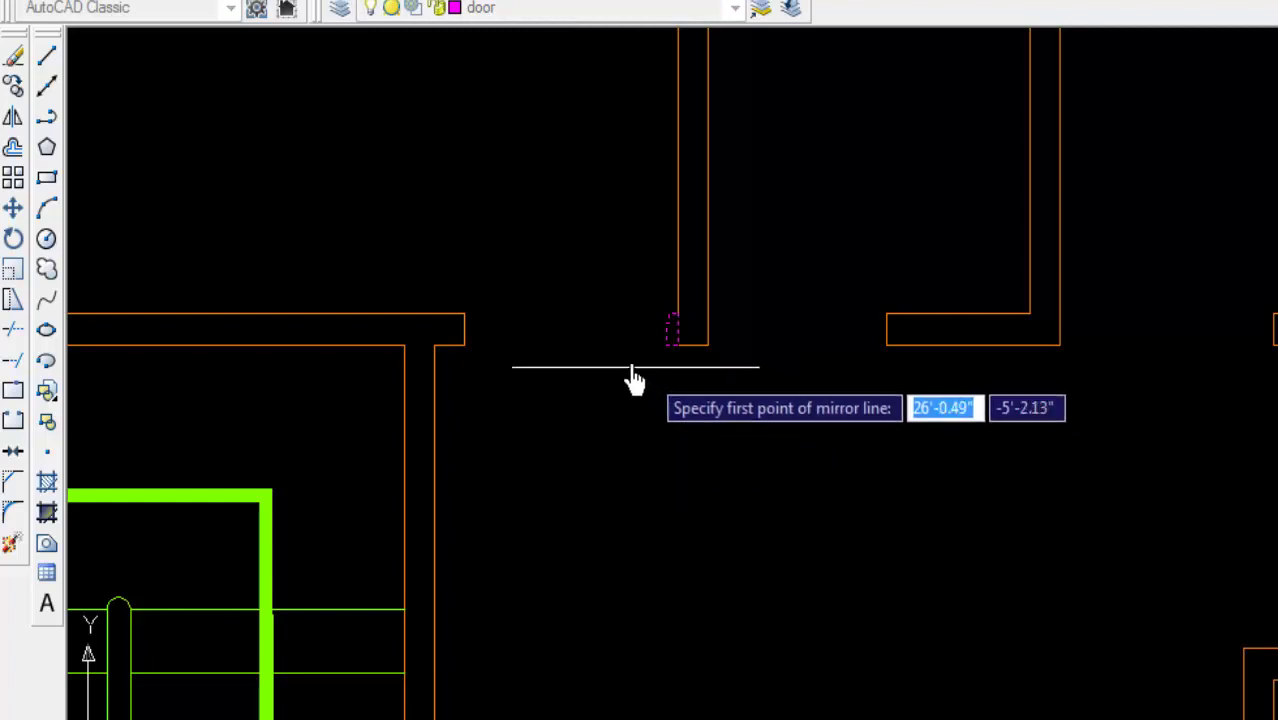
pyautogui.click(598, 350)
pyautogui.click(616, 446)
pyautogui.press('Return')
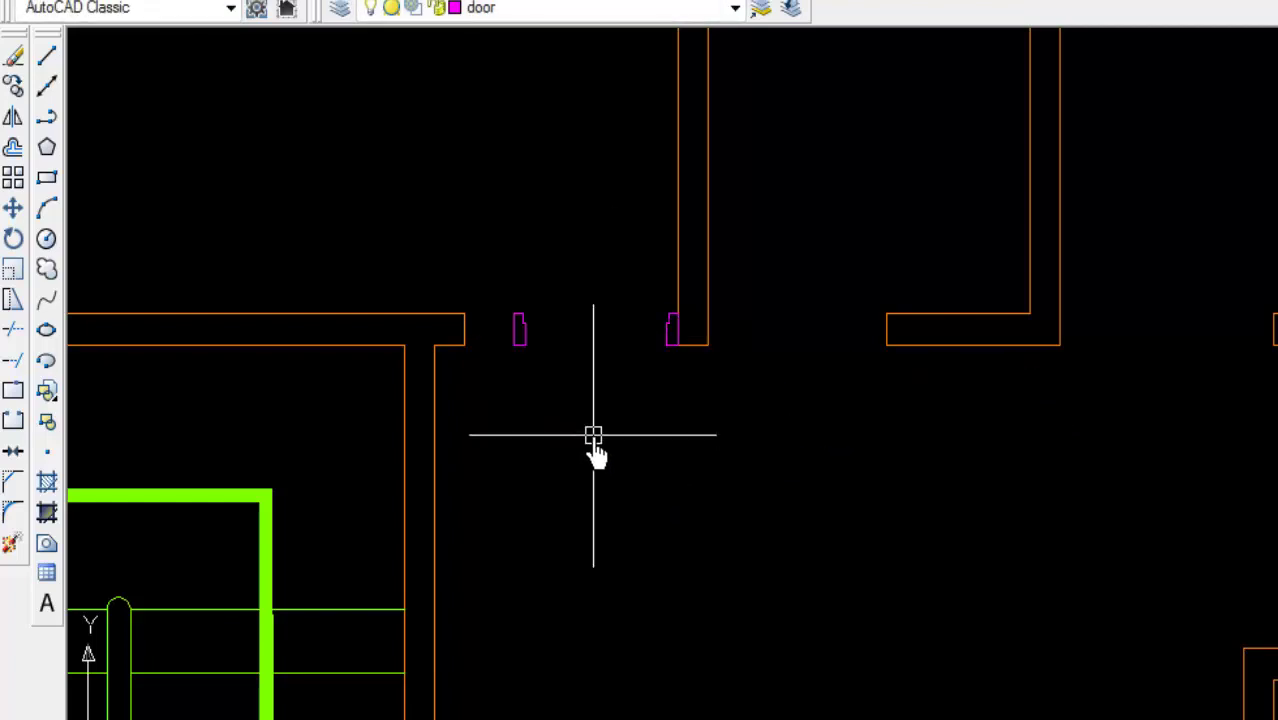
# Step: Move the mirrored jamb against the opposite wall corner
pyautogui.press('Return')
pyautogui.click(520, 340)
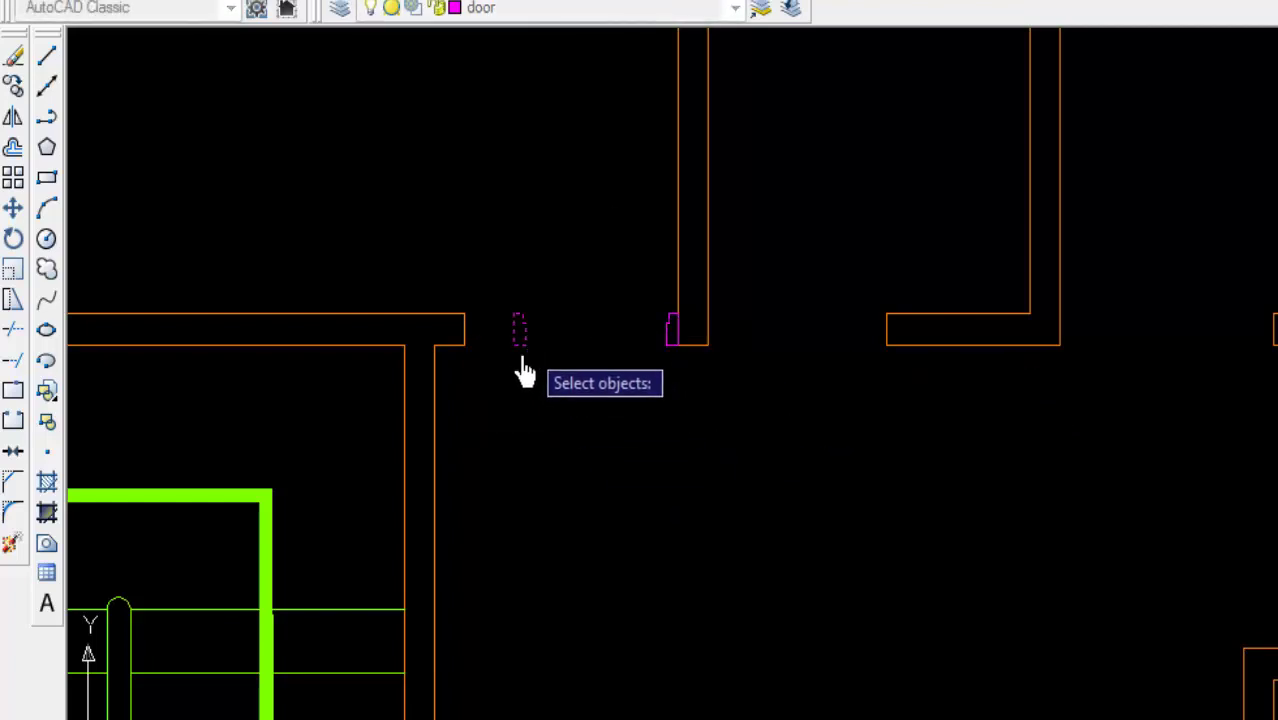
pyautogui.press('Return')
pyautogui.scroll(1, 514, 372)
pyautogui.click(512, 340)
pyautogui.click(442, 342)
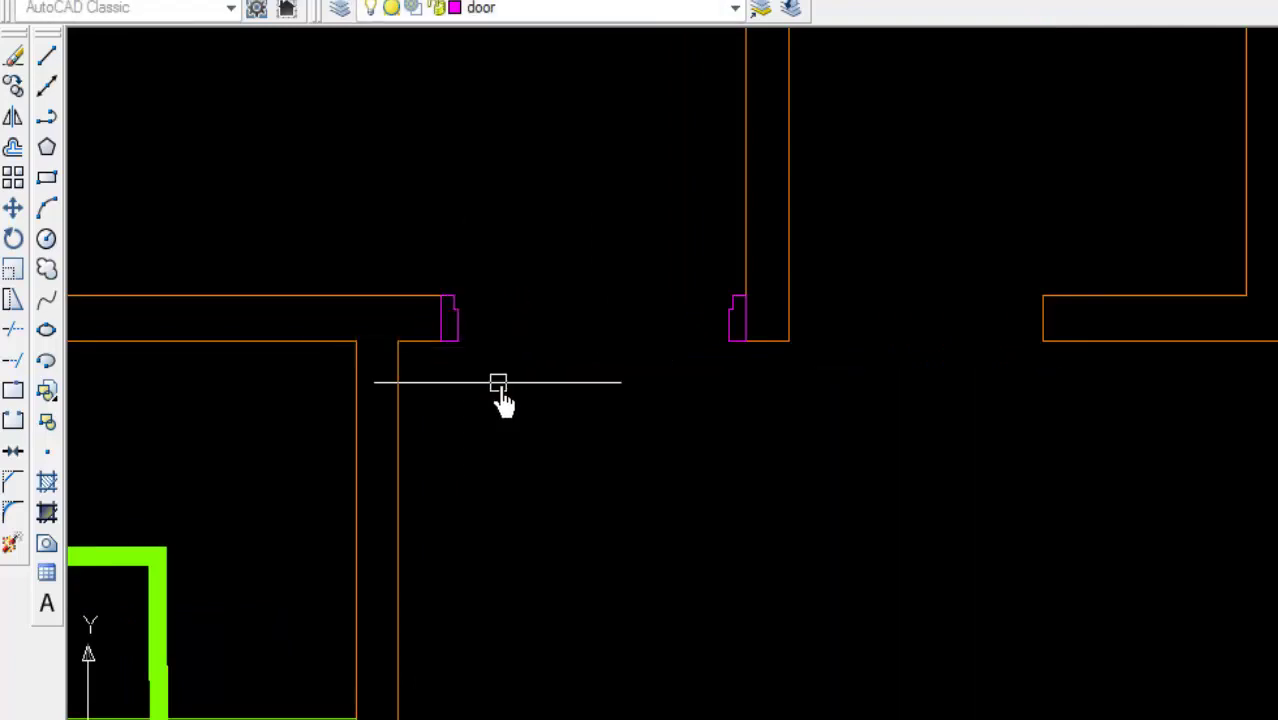
pyautogui.scroll(-1, 540, 406)
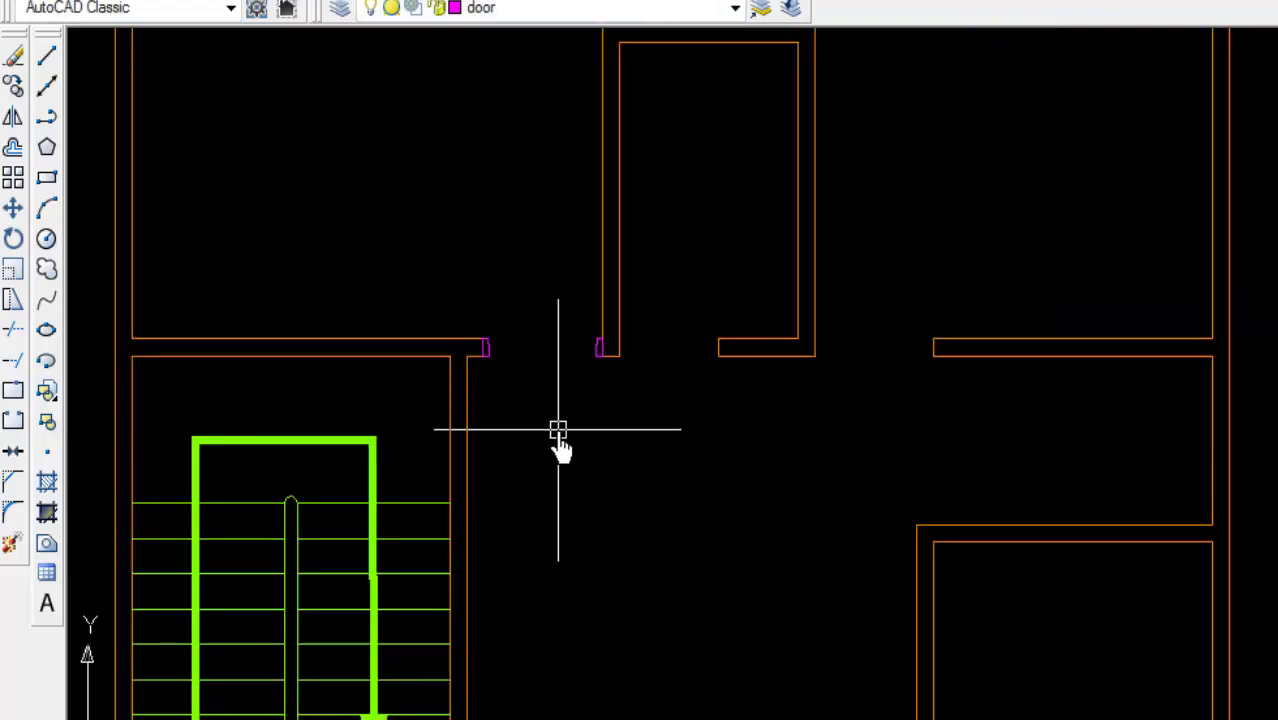
# Step: Draw the door leaf rectangle starting at the jamb
pyautogui.press('Return')
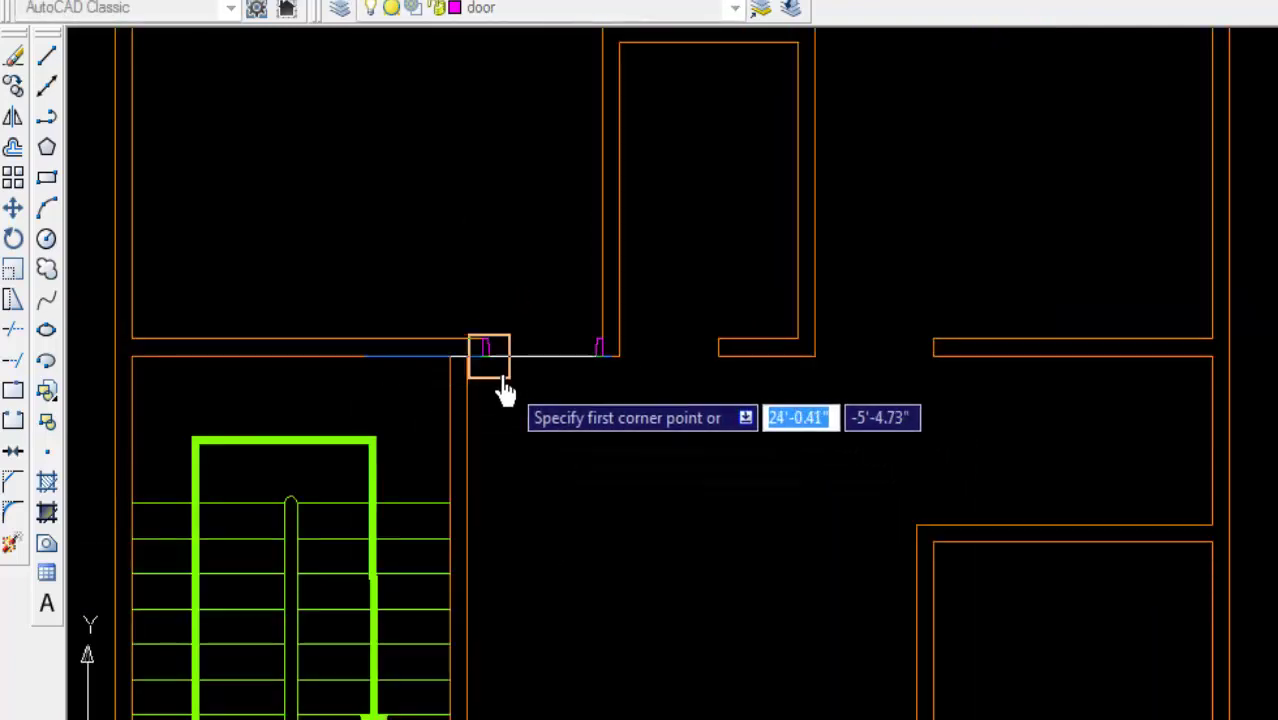
pyautogui.scroll(1, 482, 345)
pyautogui.click(480, 317)
pyautogui.scroll(1, 692, 345)
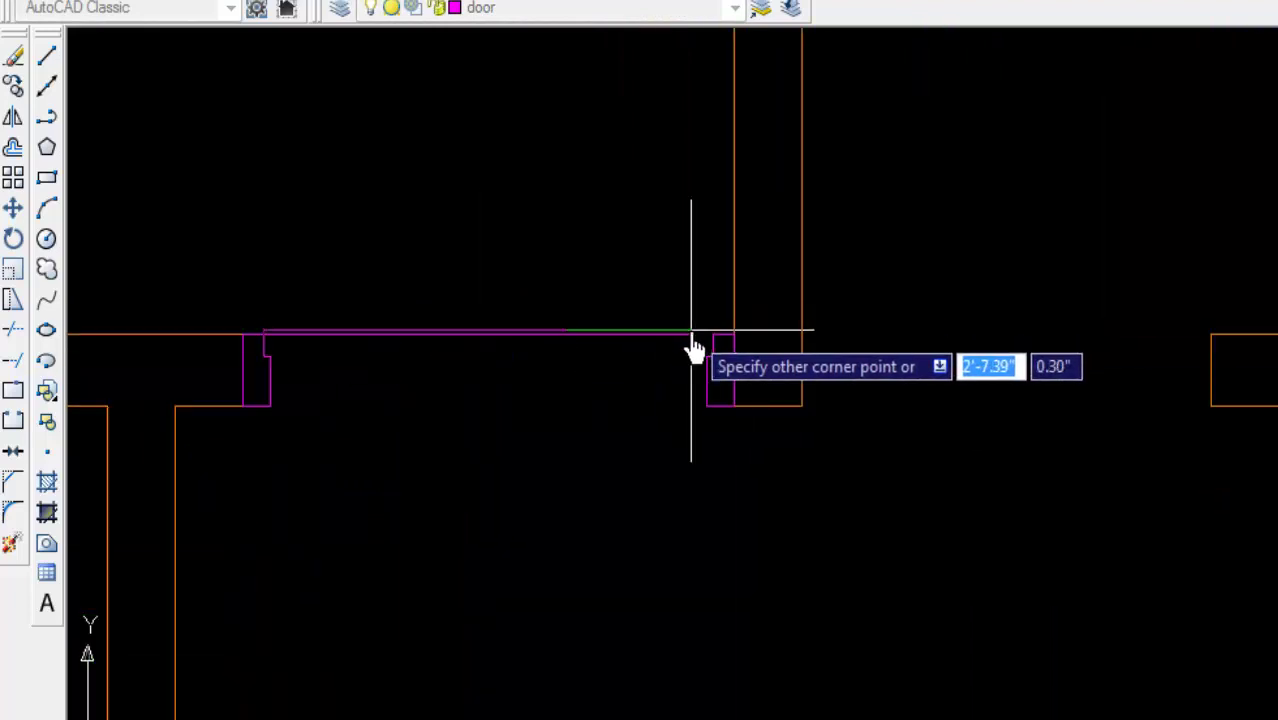
pyautogui.scroll(1, 710, 362)
pyautogui.click(717, 372)
pyautogui.scroll(-2, 717, 377)
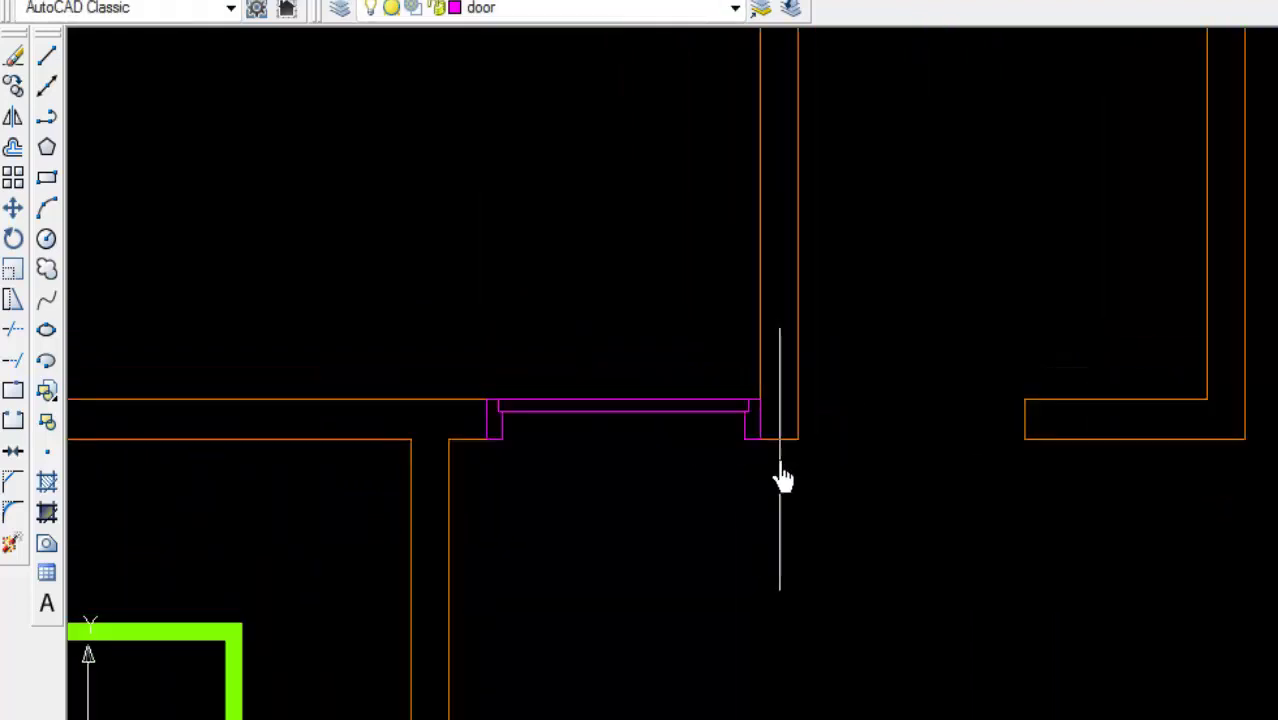
pyautogui.scroll(-1, 666, 479)
pyautogui.scroll(1, 760, 437)
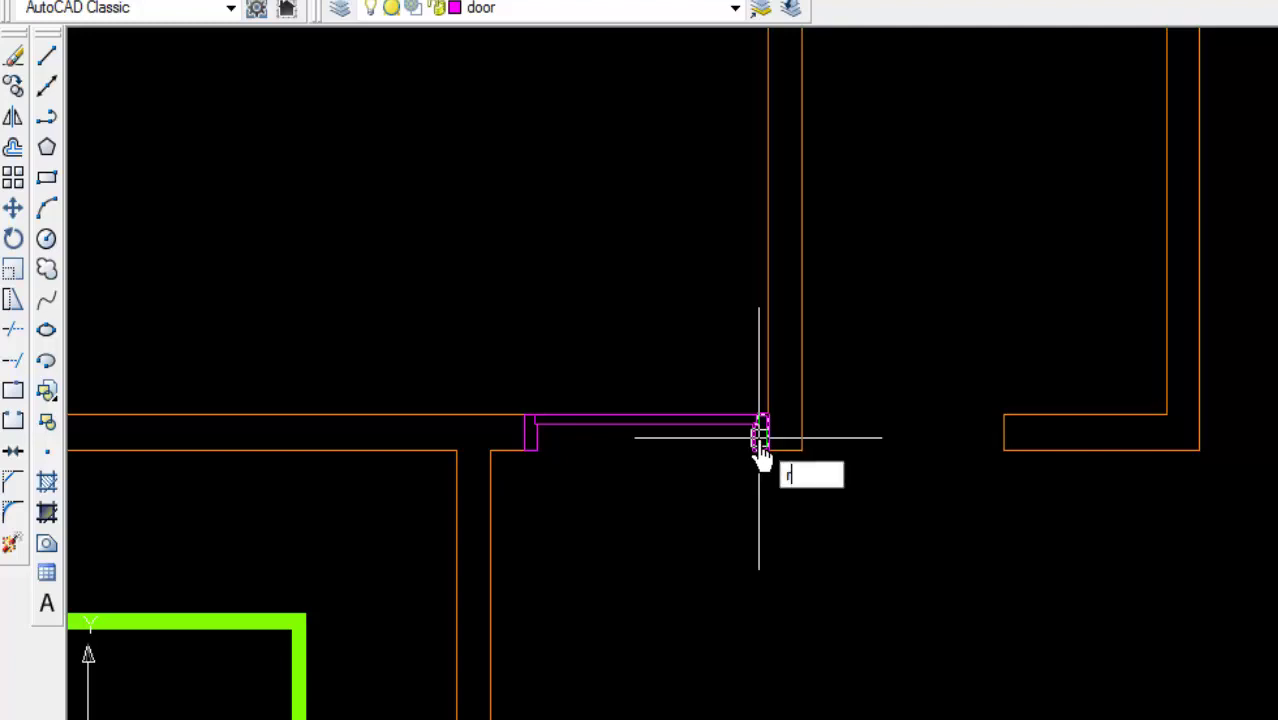
# Step: Rotate the door leaf 270° about its corner into the open position
pyautogui.press('Return')
pyautogui.click(725, 419)
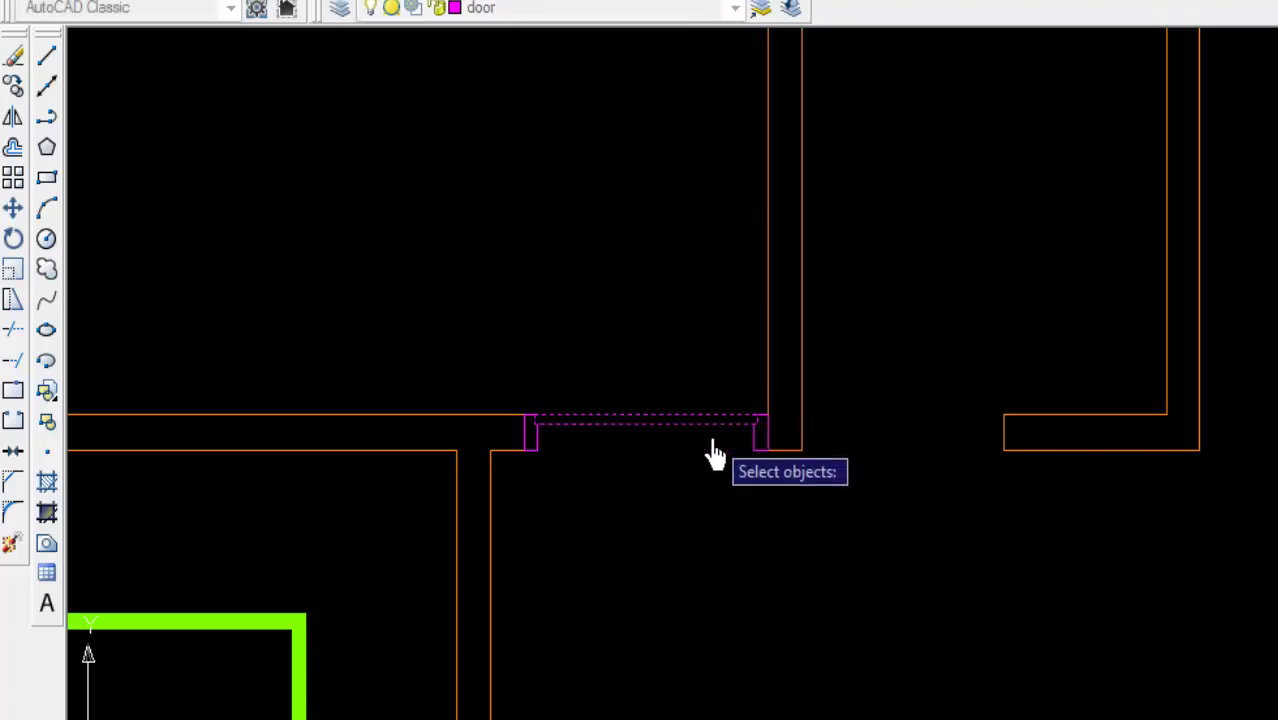
pyautogui.press('Return')
pyautogui.scroll(1, 752, 425)
pyautogui.click(752, 426)
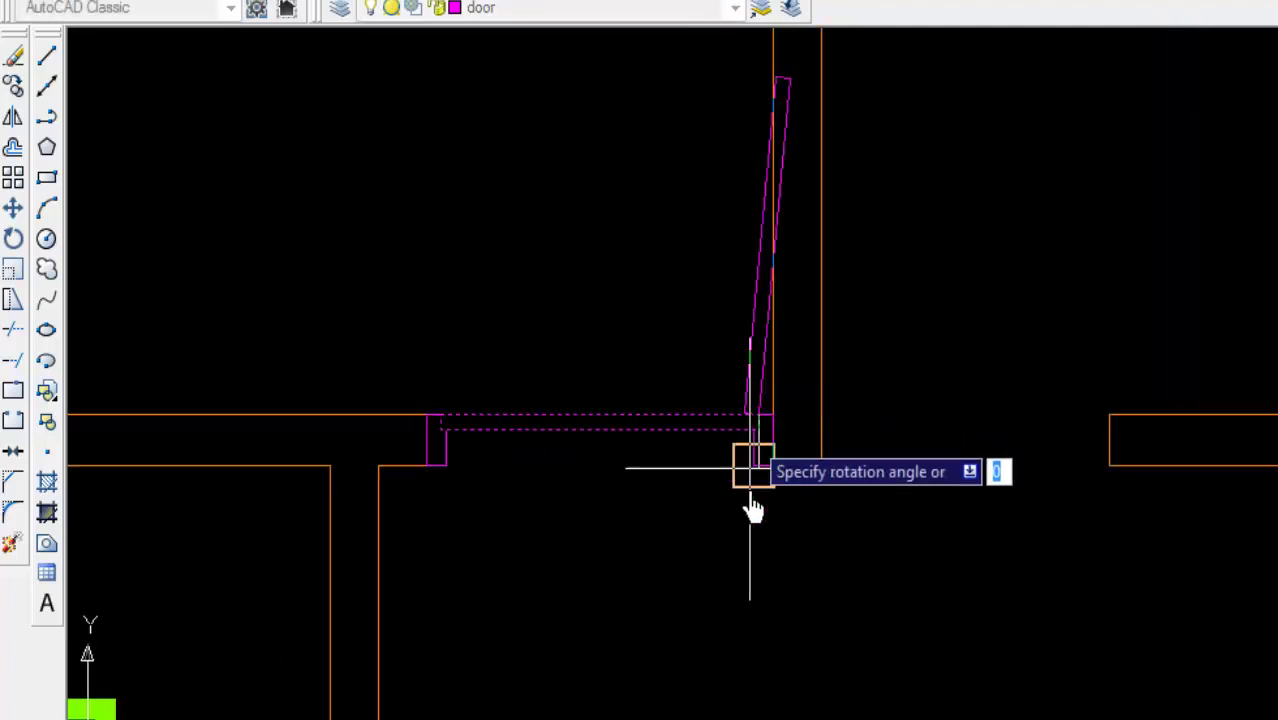
pyautogui.click(765, 605)
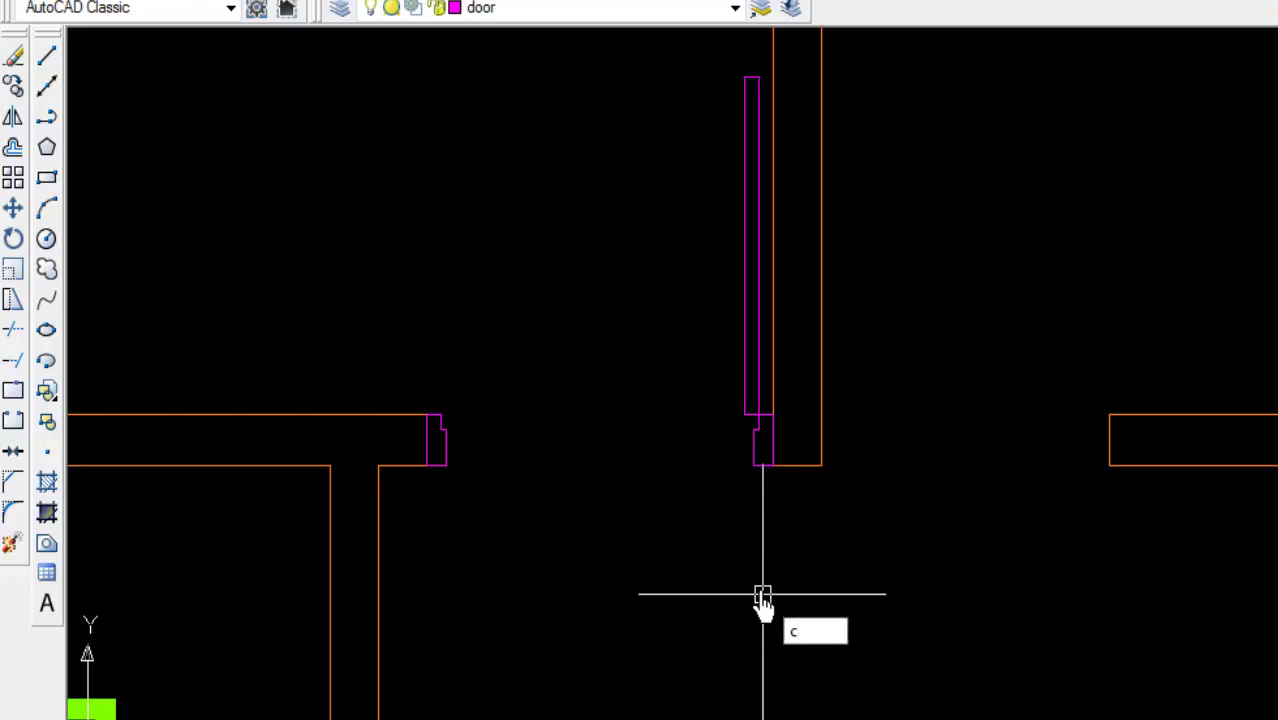
# Step: Draw a swing circle centred on the jamb corner, sized to the leaf's length
pyautogui.press('Return')
pyautogui.scroll(1, 762, 428)
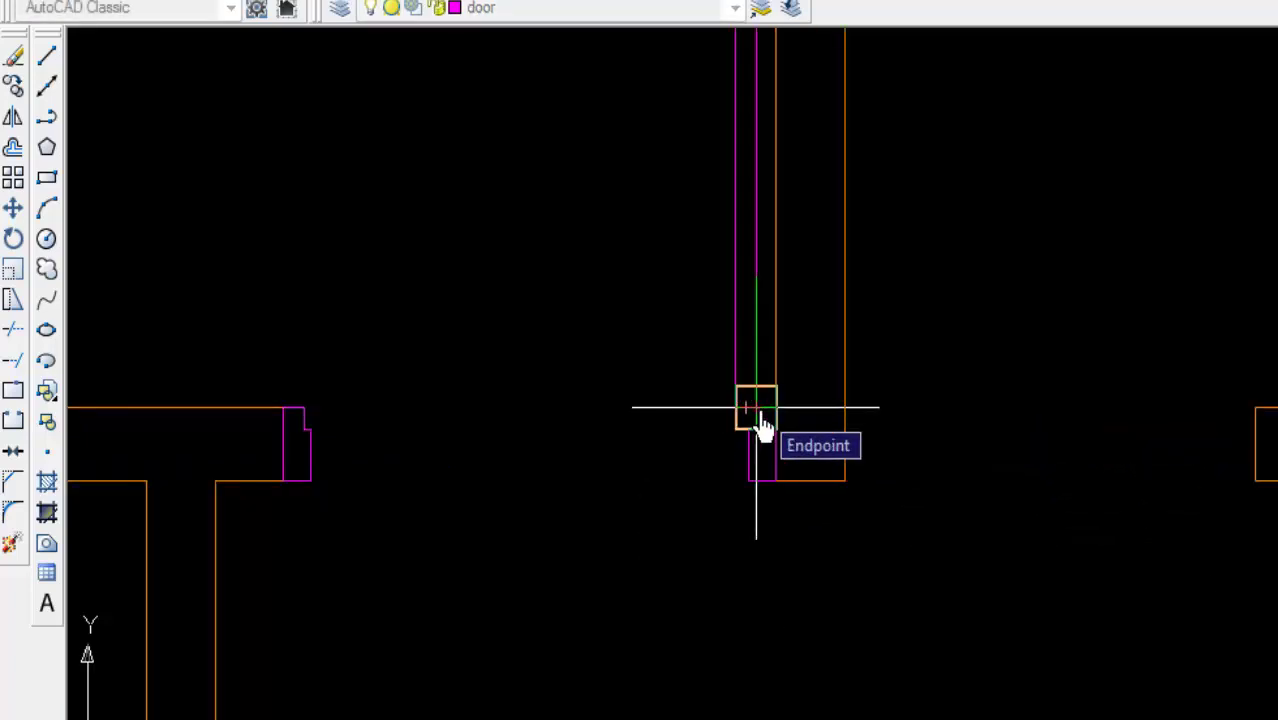
pyautogui.click(762, 428)
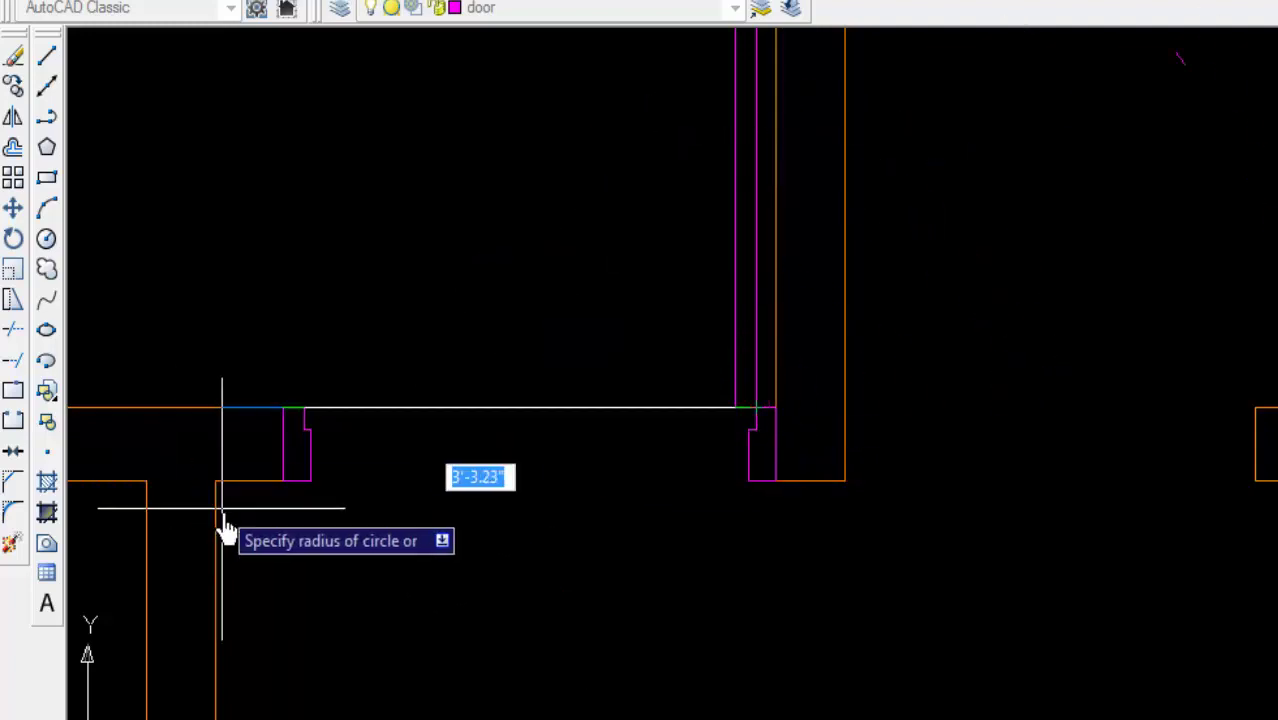
pyautogui.click(301, 424)
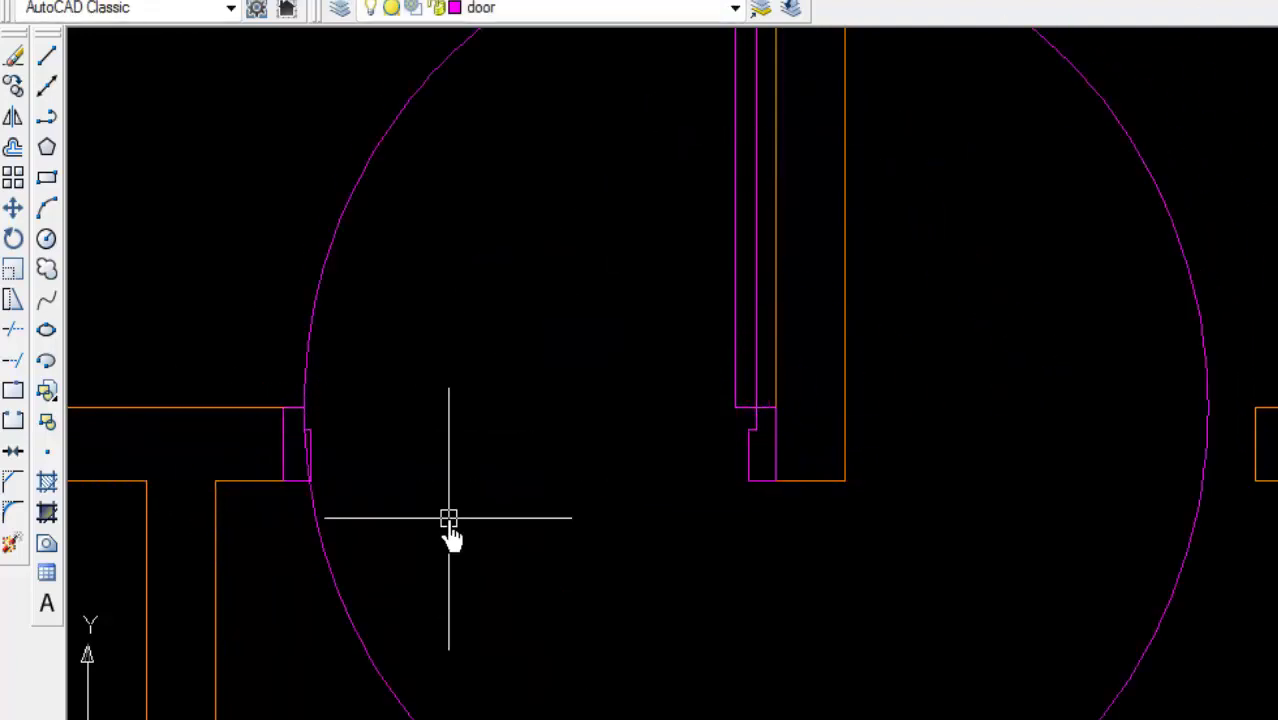
pyautogui.write('tr')
# Step: Trim the circle down to a quarter-circle swing arc between jamb and leaf
pyautogui.press('Return')
pyautogui.press('Return')
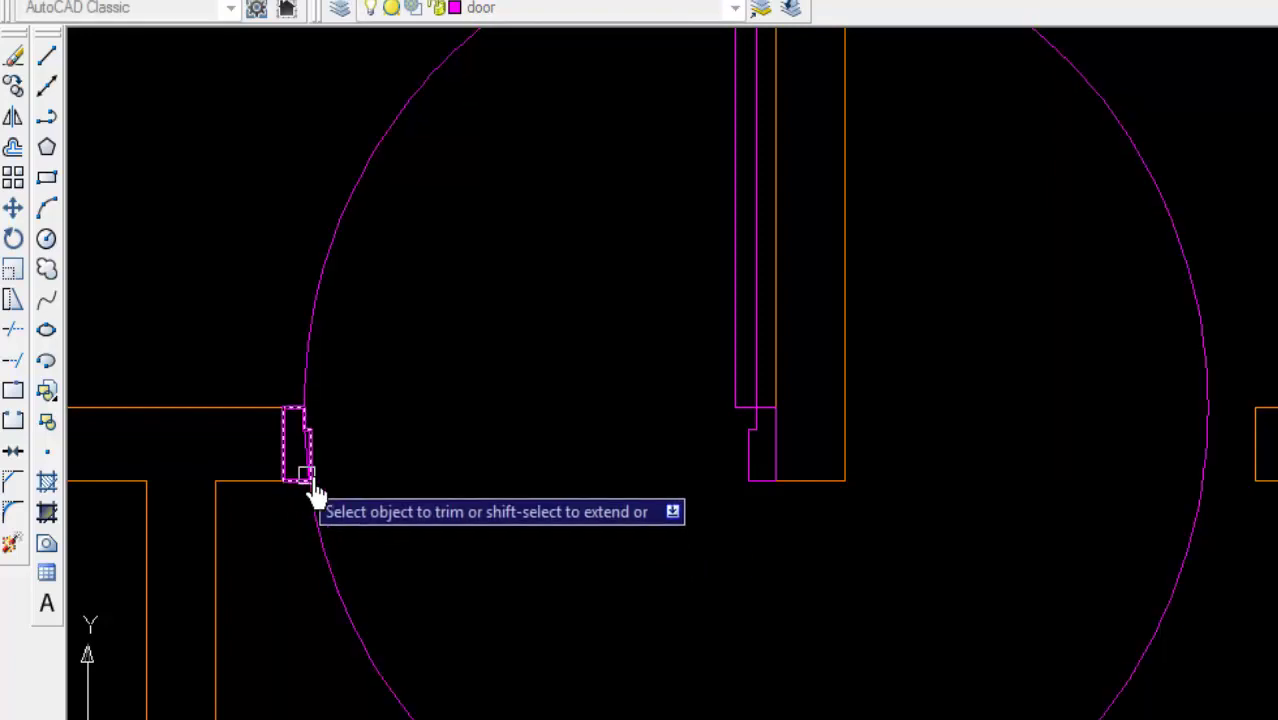
pyautogui.click(316, 518)
pyautogui.scroll(2, 301, 482)
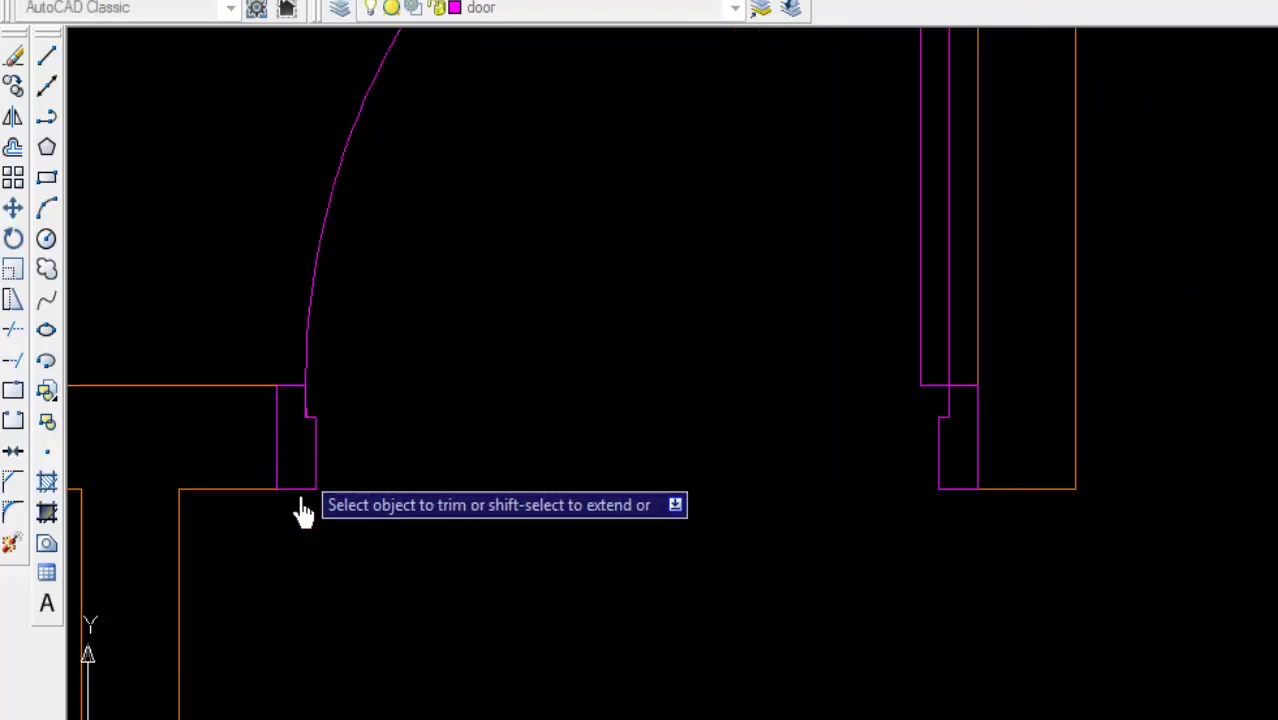
pyautogui.scroll(-4, 305, 505)
pyautogui.scroll(2, 547, 298)
pyautogui.scroll(2, 547, 298)
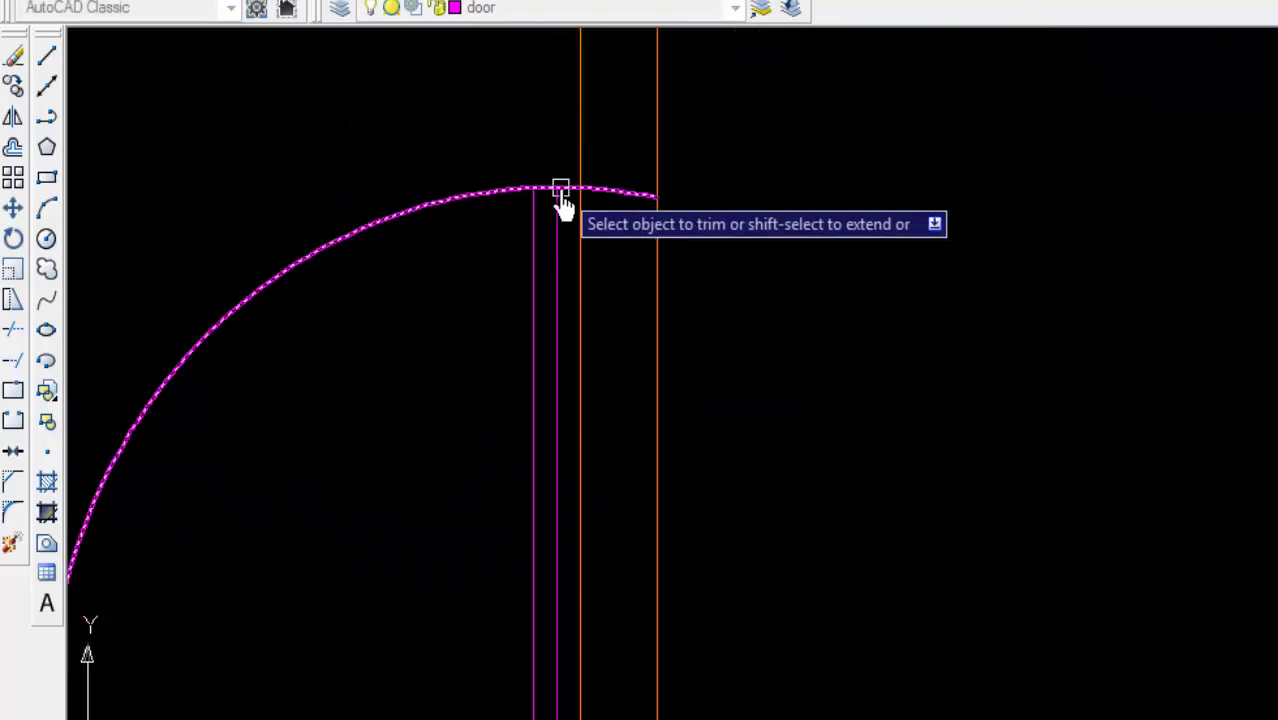
pyautogui.click(567, 190)
pyautogui.scroll(-5, 609, 200)
pyautogui.scroll(3, 587, 243)
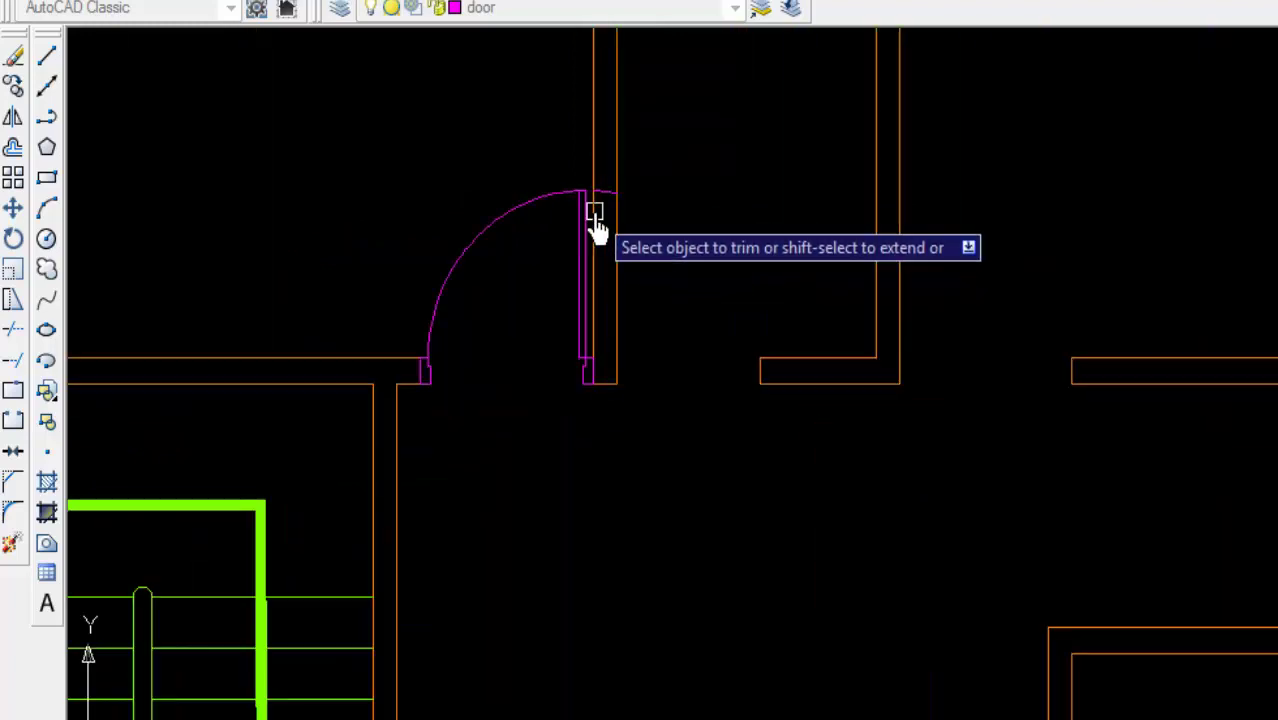
pyautogui.press('Return')
pyautogui.click(593, 247)
pyautogui.press('Escape')
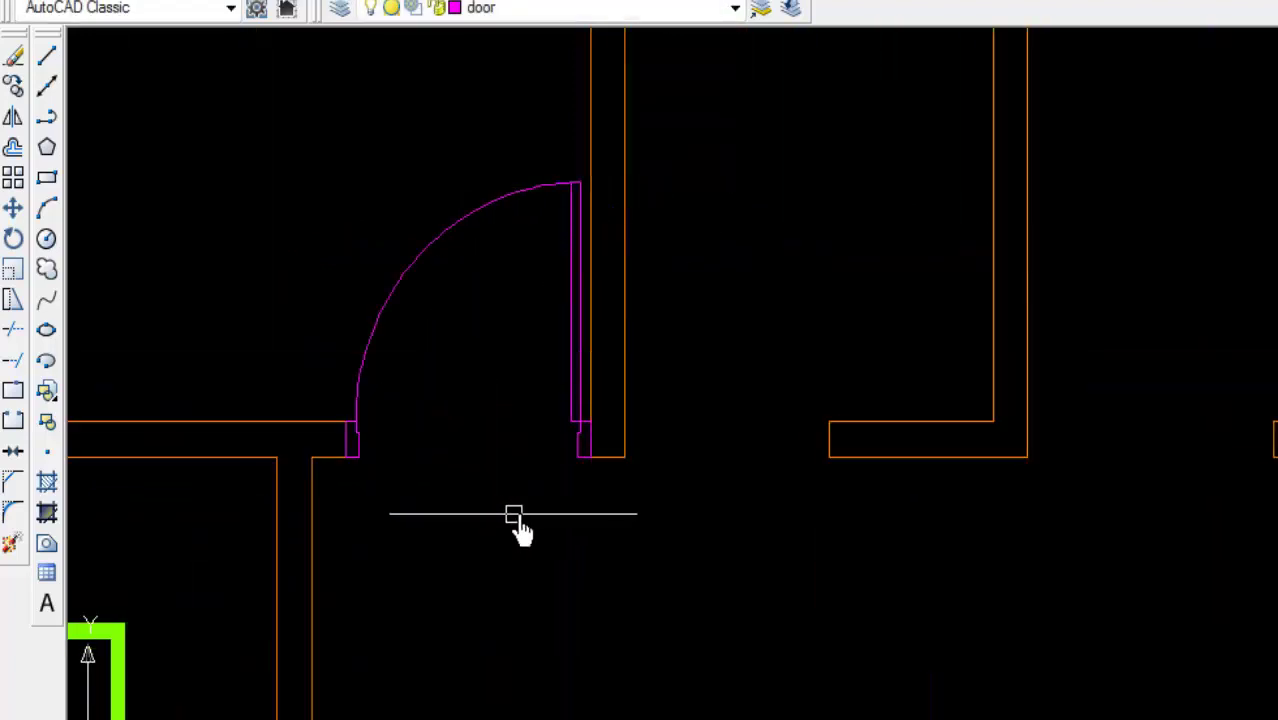
pyautogui.scroll(2, 535, 490)
pyautogui.write('co')
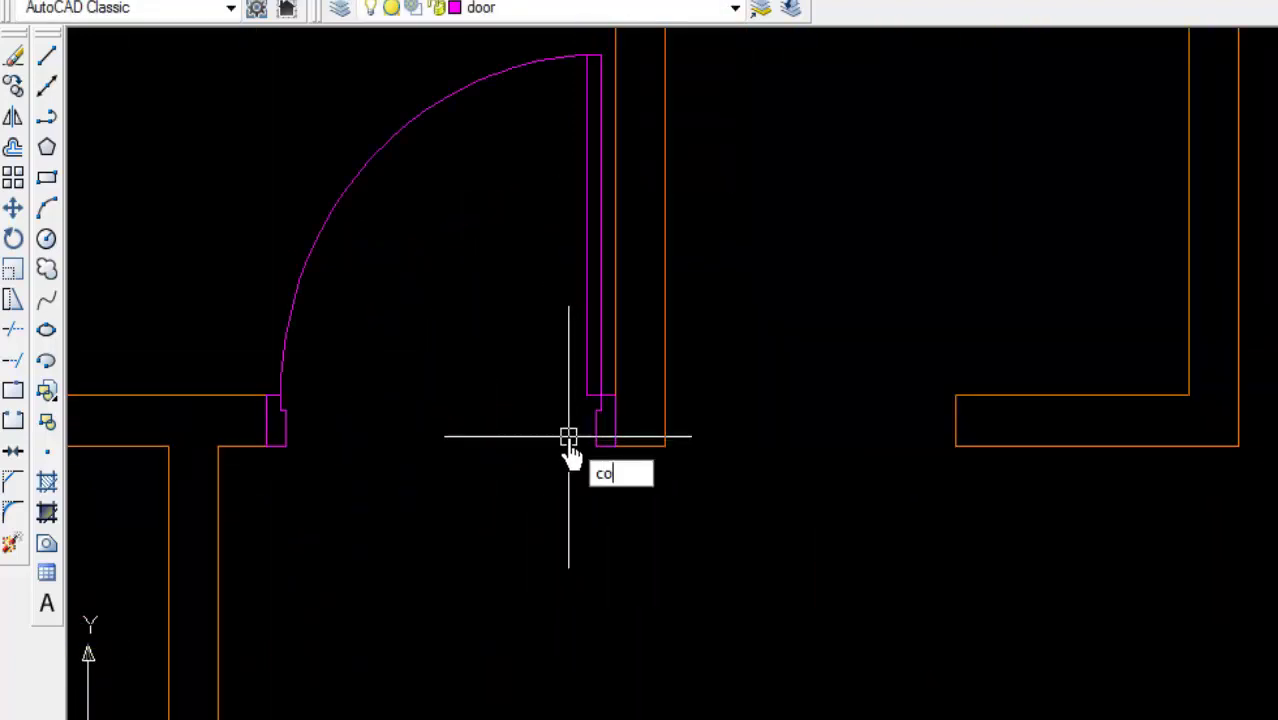
# Step: Copy both door jambs into the next wall opening
pyautogui.press('Return')
pyautogui.click(598, 438)
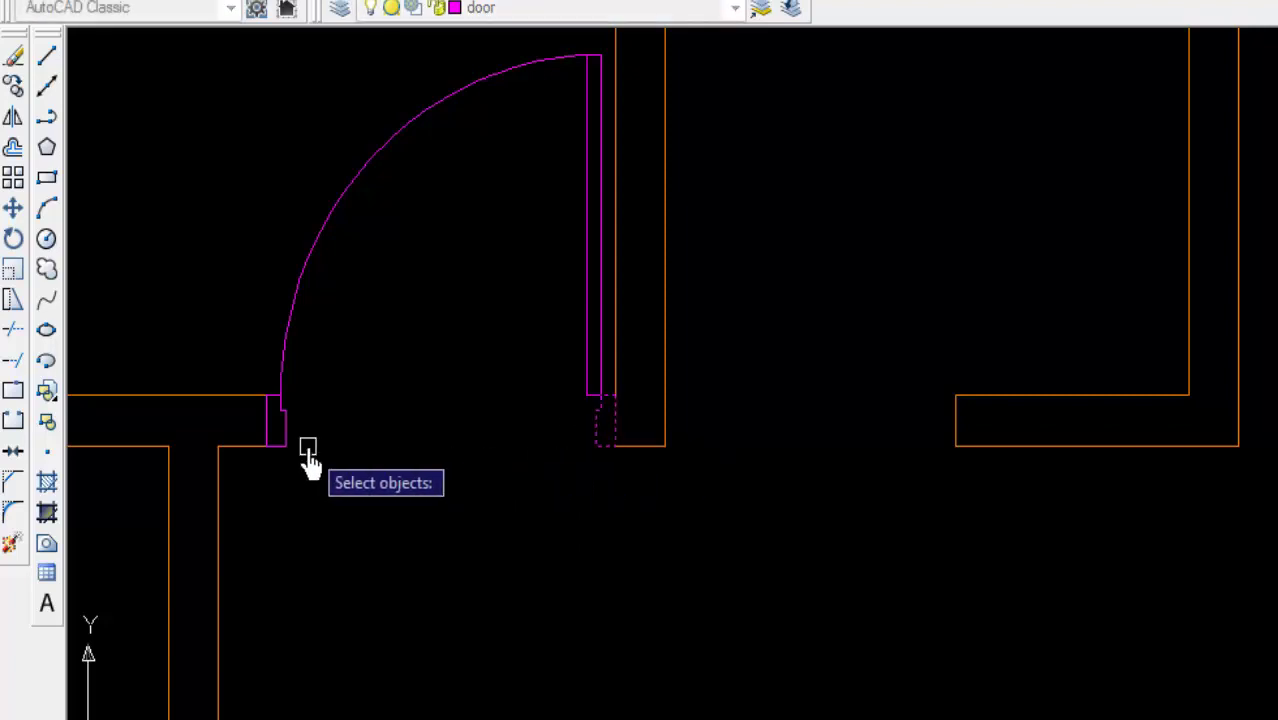
pyautogui.click(283, 437)
pyautogui.press('Return')
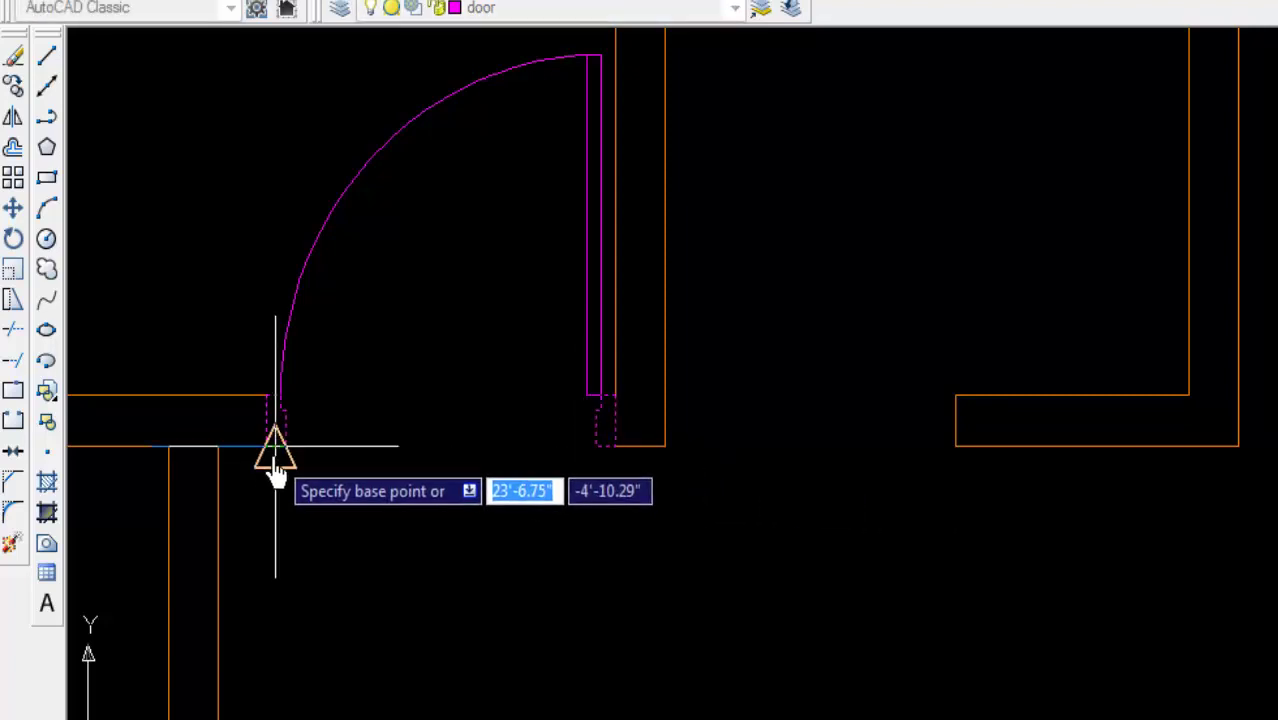
pyautogui.click(266, 446)
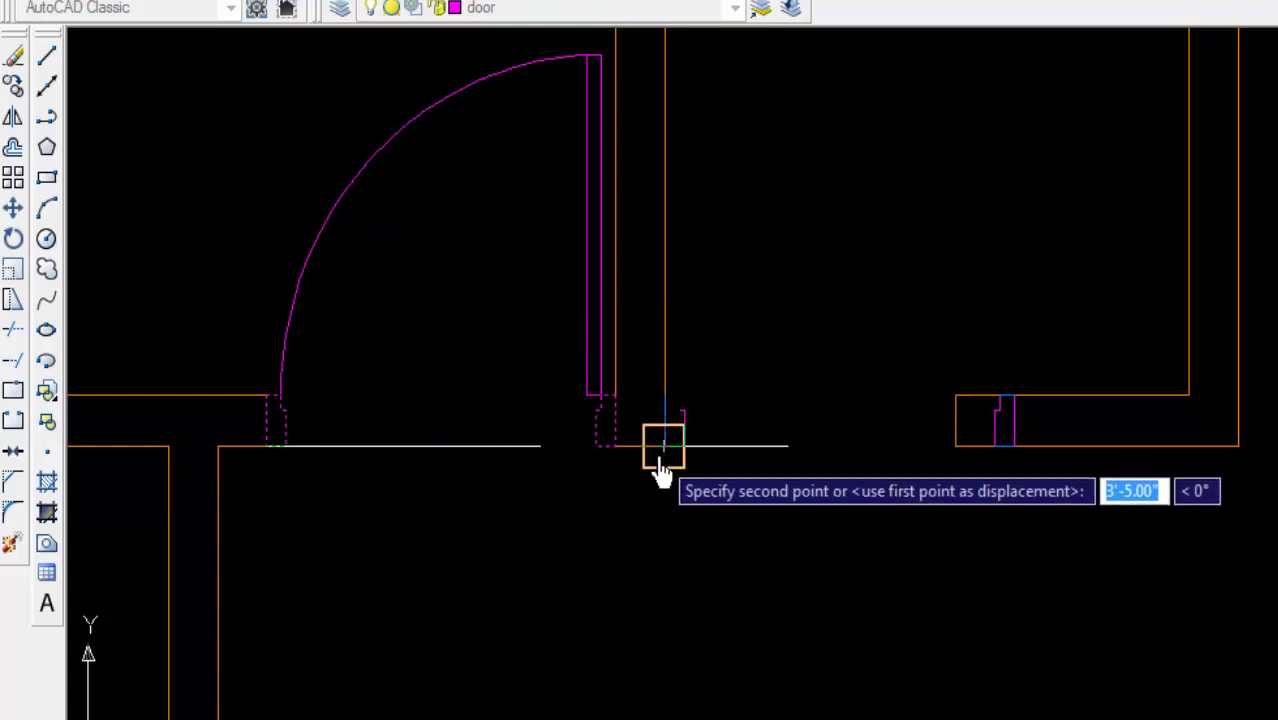
pyautogui.click(820, 500)
pyautogui.press('Return')
pyautogui.write('m')
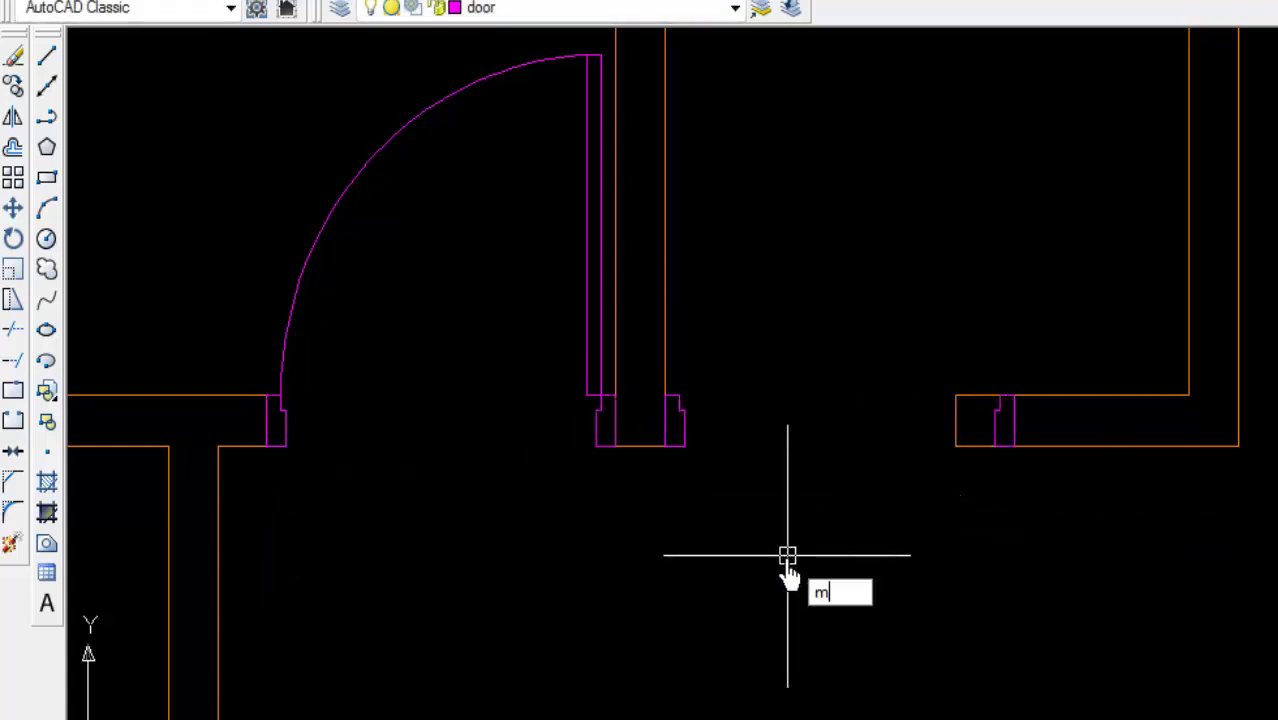
# Step: Slide the right-hand jamb left along the wall to fit the opening
pyautogui.press('Return')
pyautogui.click(1010, 420)
pyautogui.press('Return')
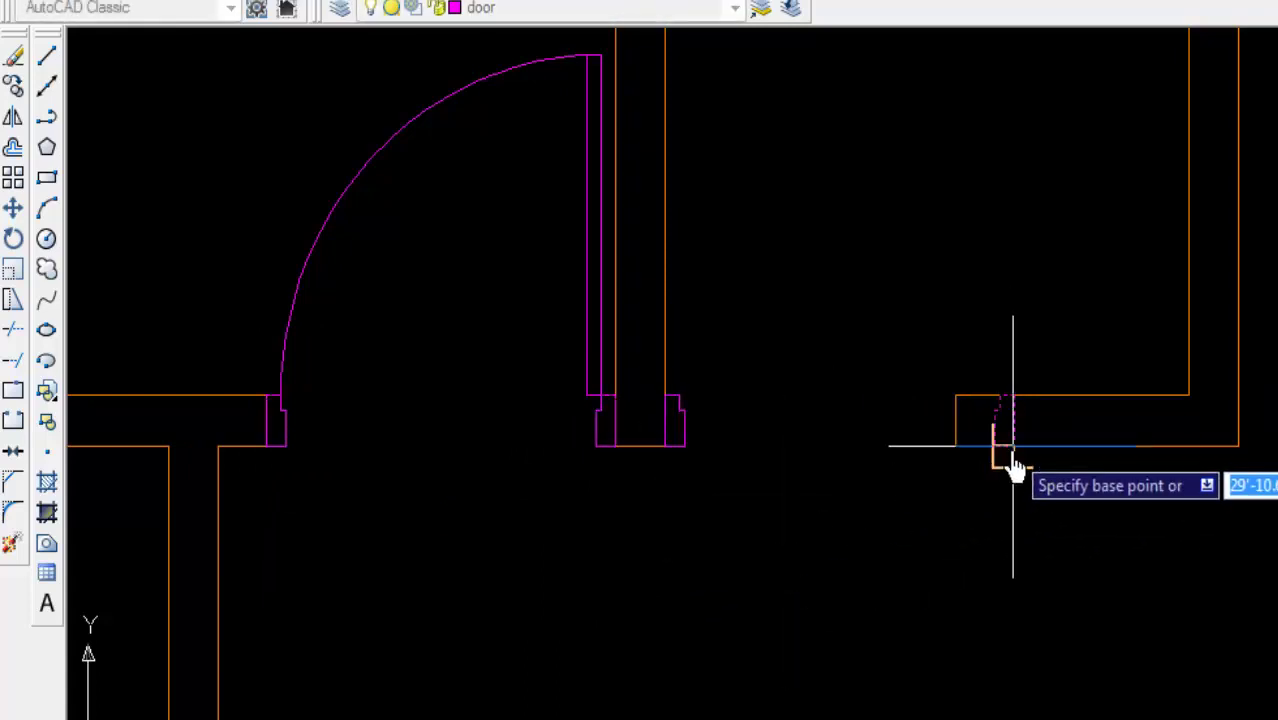
pyautogui.click(1013, 446)
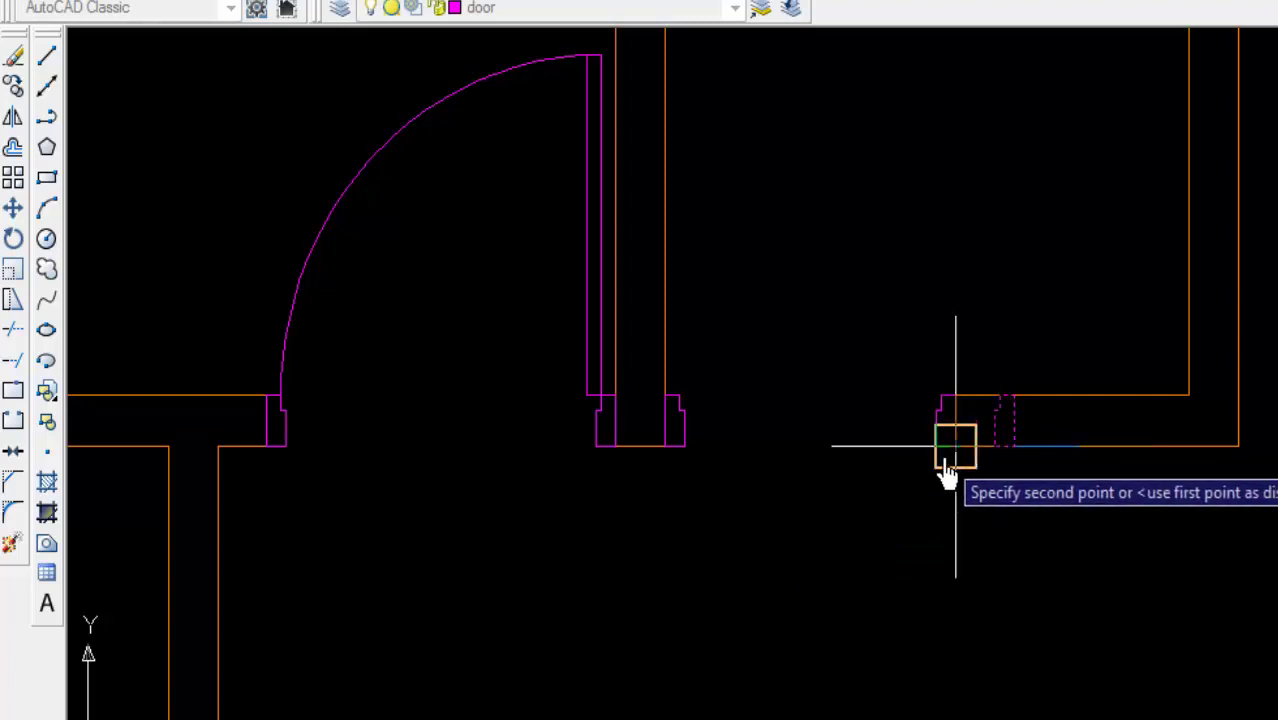
pyautogui.click(955, 446)
pyautogui.scroll(-4, 874, 477)
pyautogui.moveTo(842, 528); pyautogui.dragTo(735, 555, button='middle')
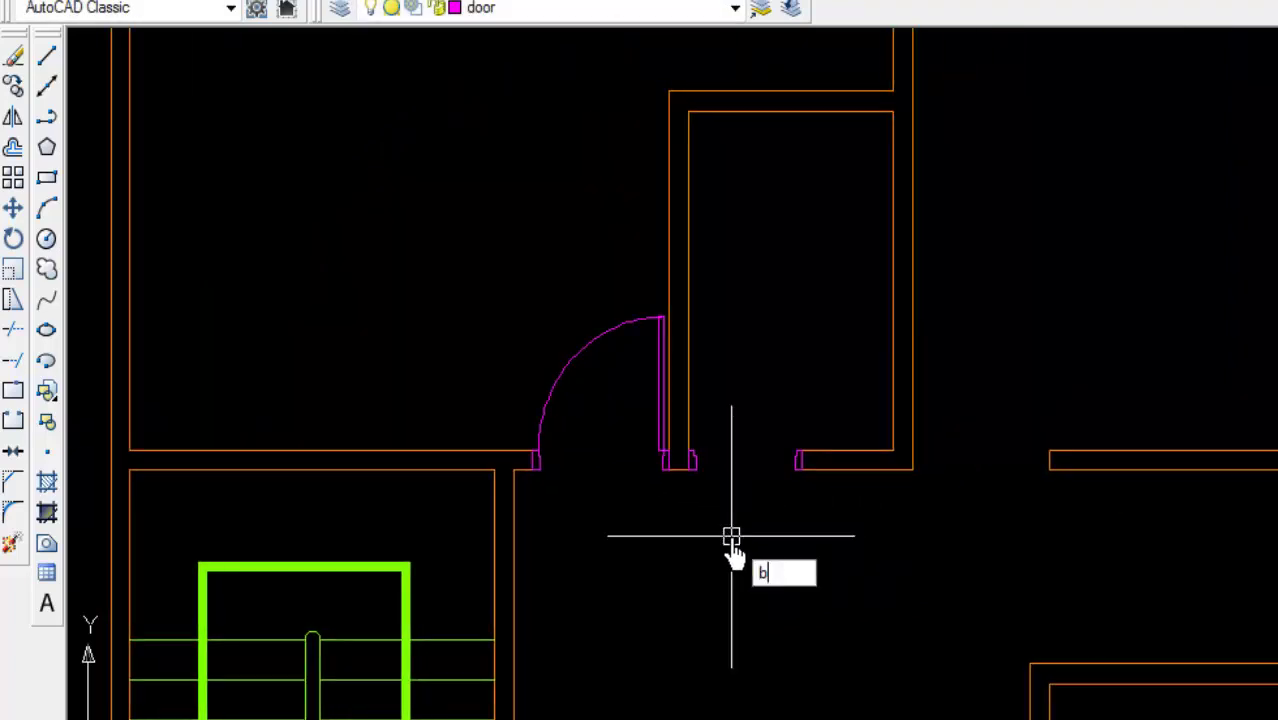
# Step: Begin a block named door and select the leaf, swing arc and jambs
pyautogui.write('b')
pyautogui.press('Return')
pyautogui.write('door')
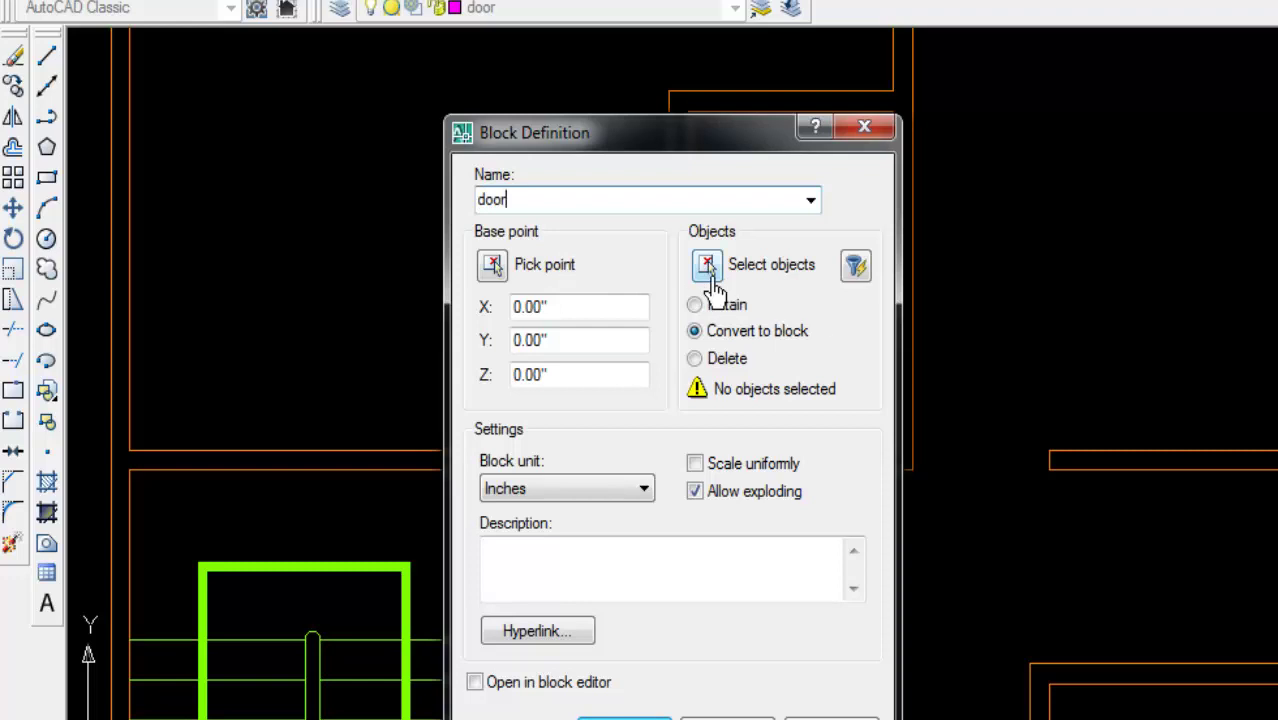
pyautogui.click(709, 270)
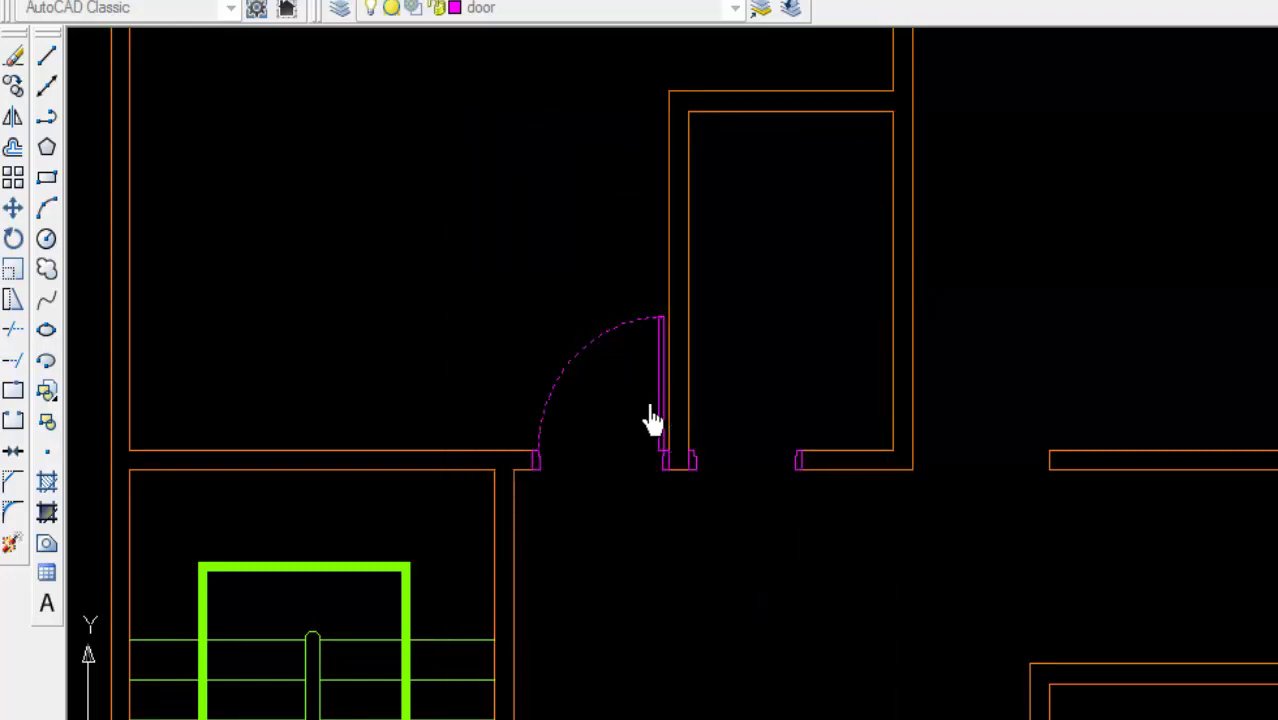
pyautogui.click(664, 436)
pyautogui.click(658, 441)
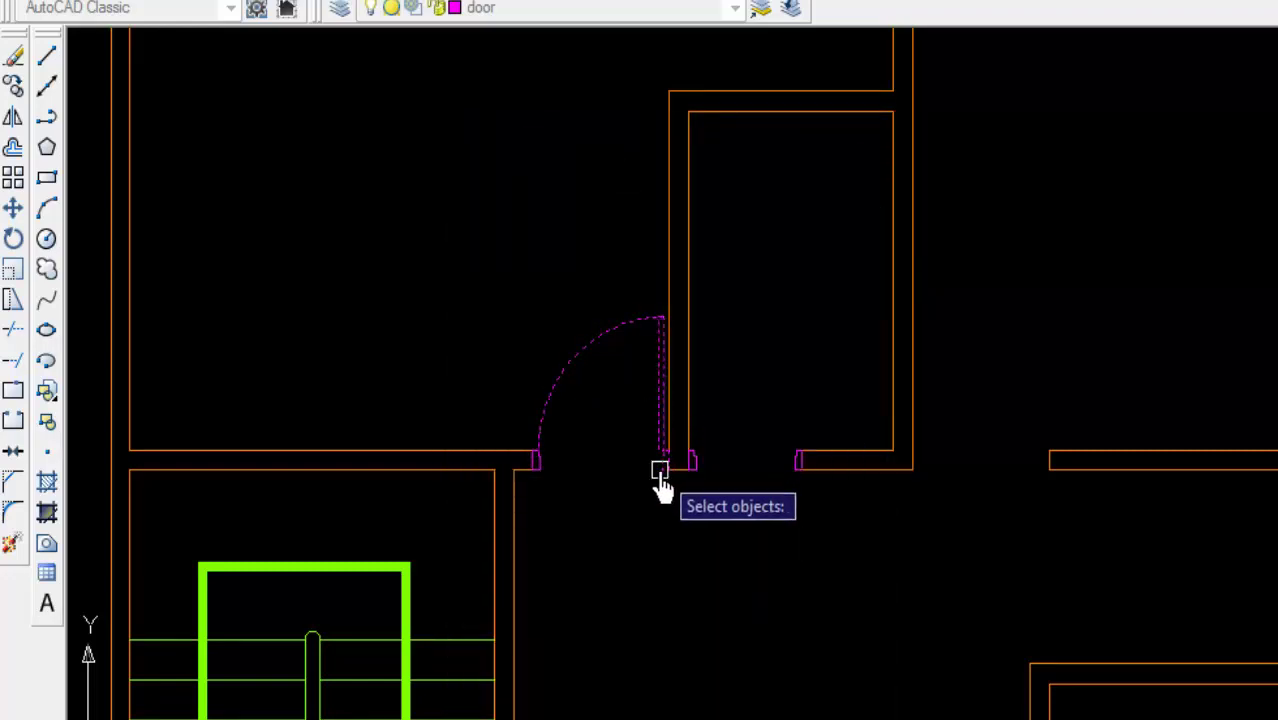
pyautogui.click(536, 462)
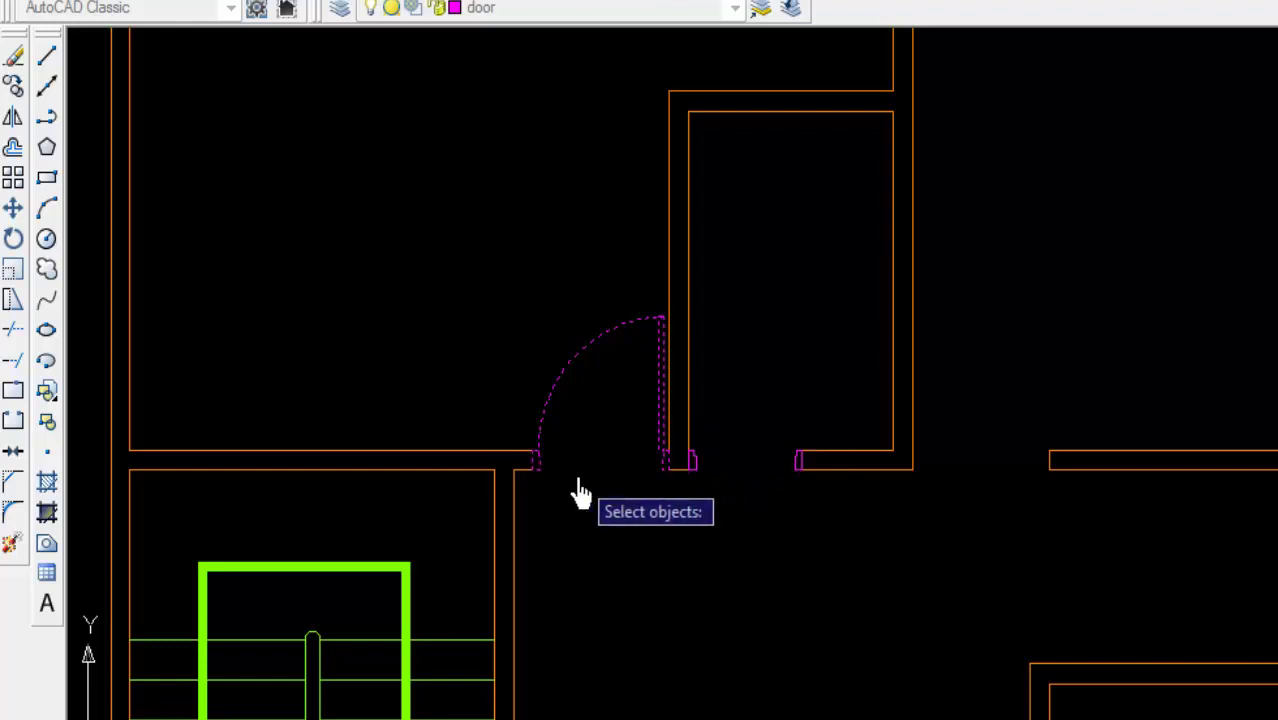
pyautogui.press('Return')
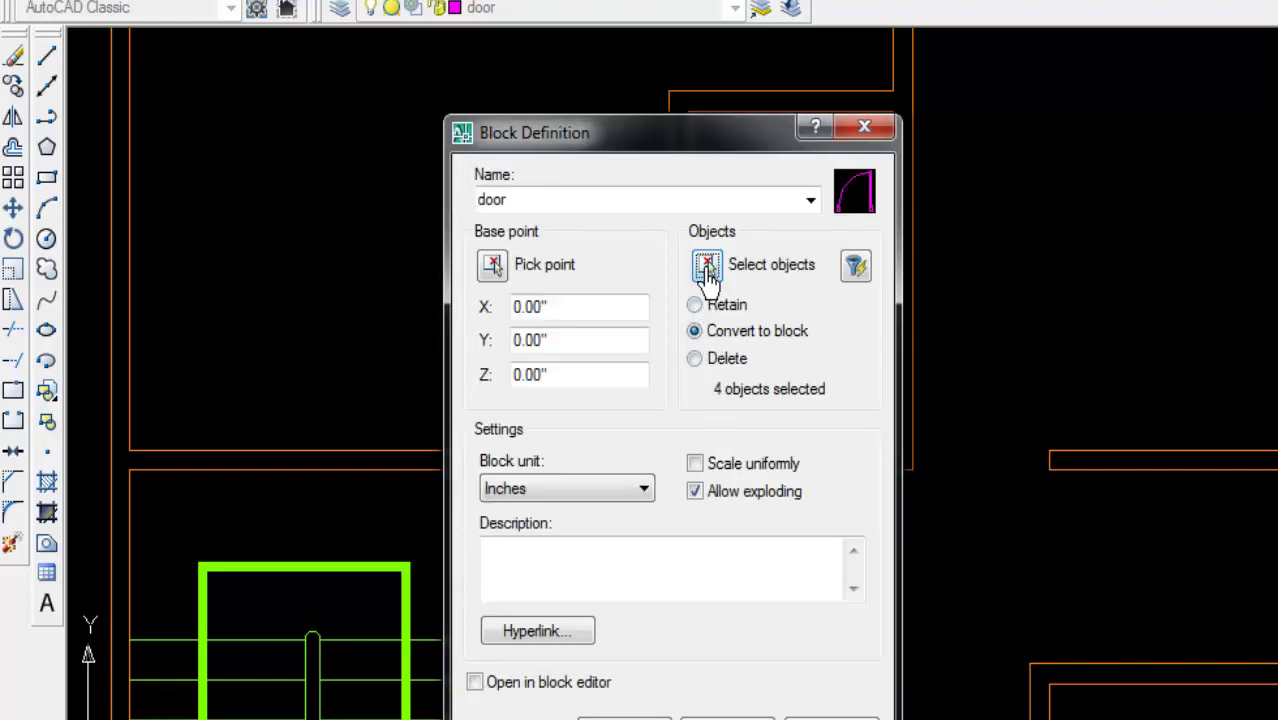
pyautogui.click(707, 266)
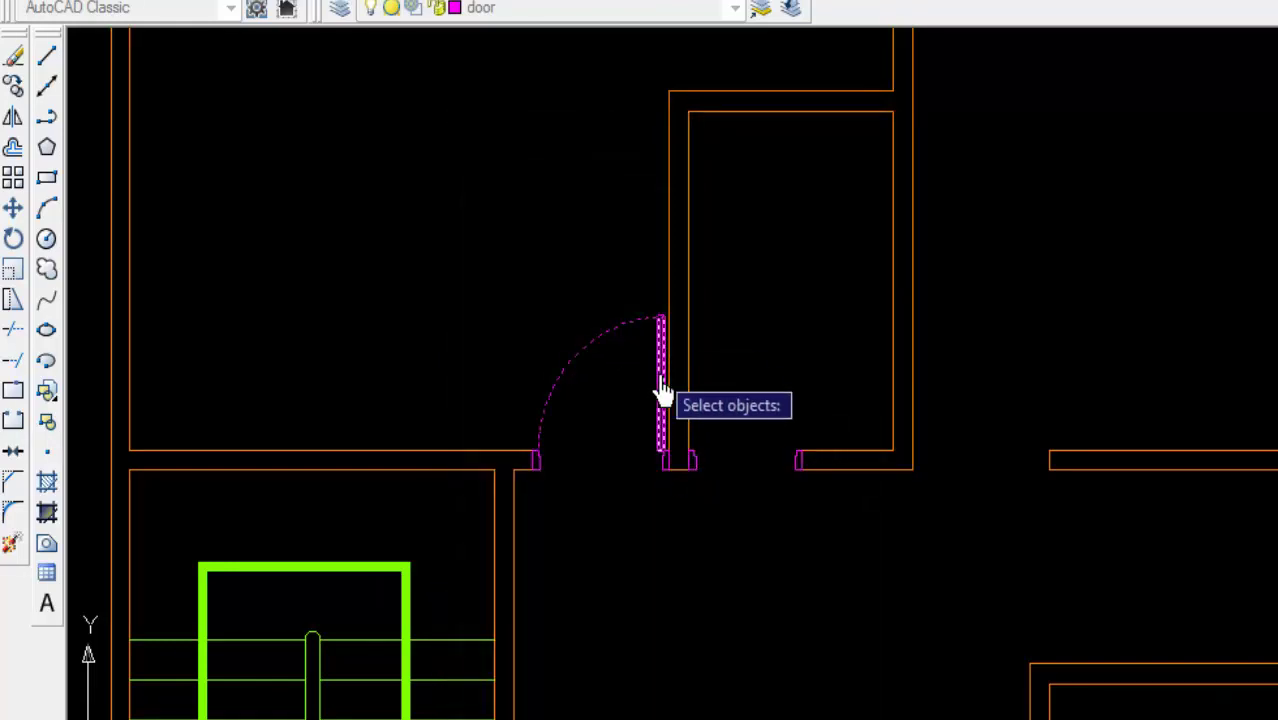
pyautogui.scroll(2, 658, 466)
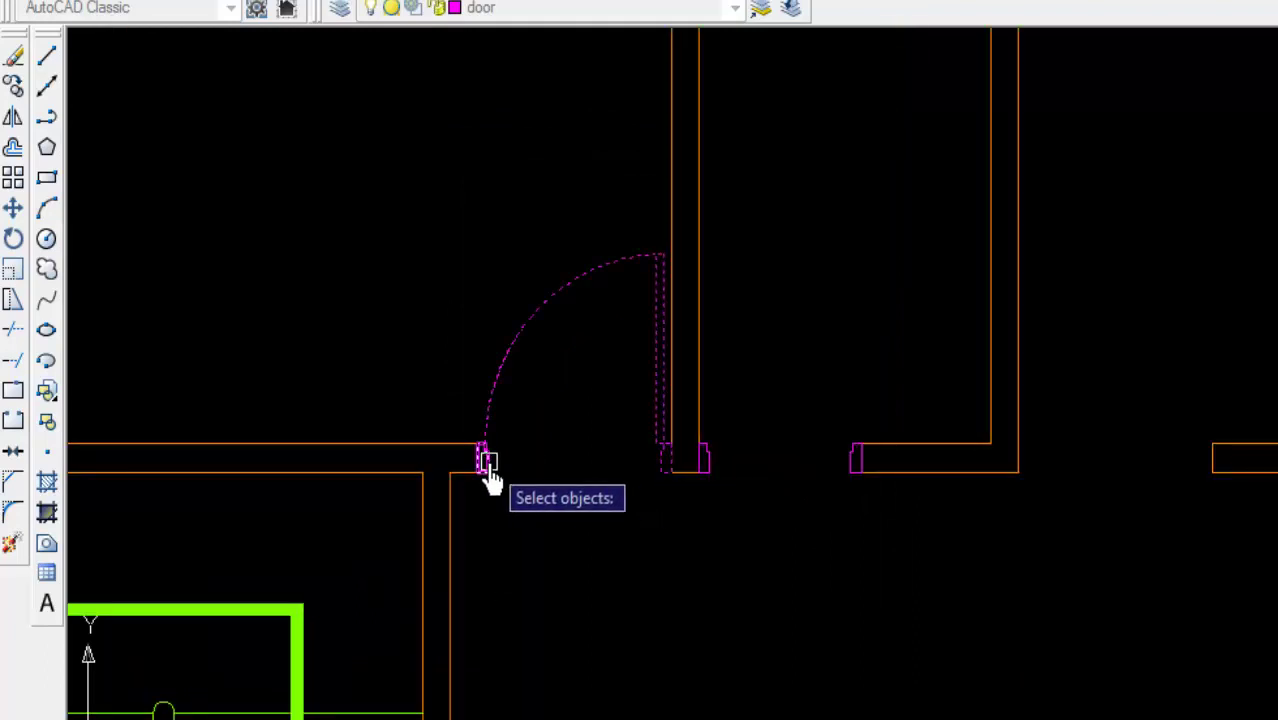
pyautogui.press('Return')
# Step: Set the block's base point at the jamb corner and create the door block
pyautogui.click(496, 270)
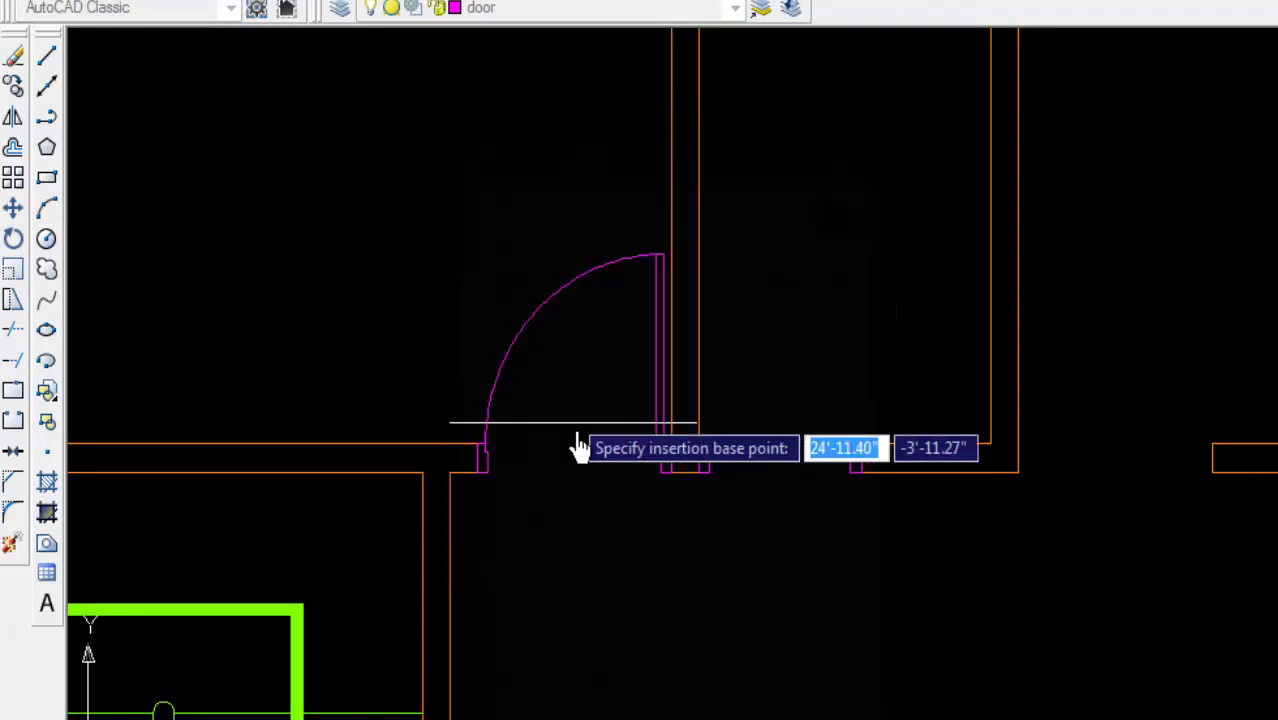
pyautogui.scroll(1, 620, 460)
pyautogui.scroll(1, 680, 465)
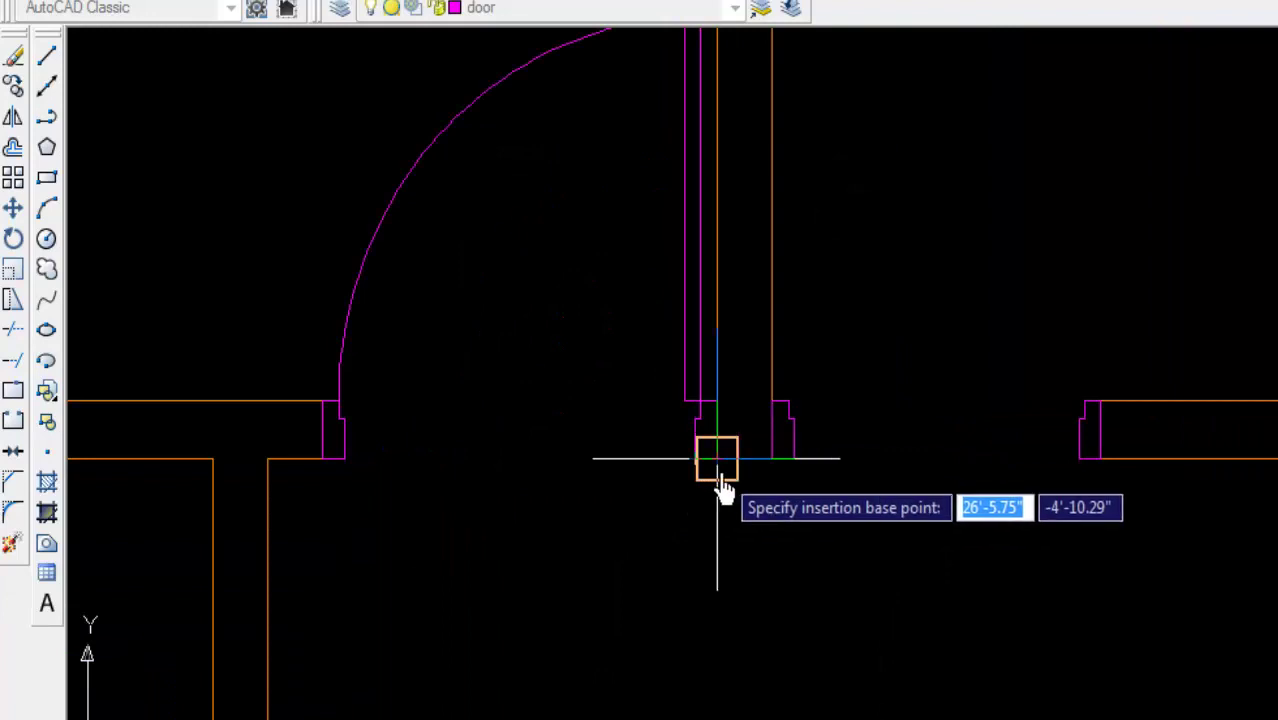
pyautogui.click(712, 483)
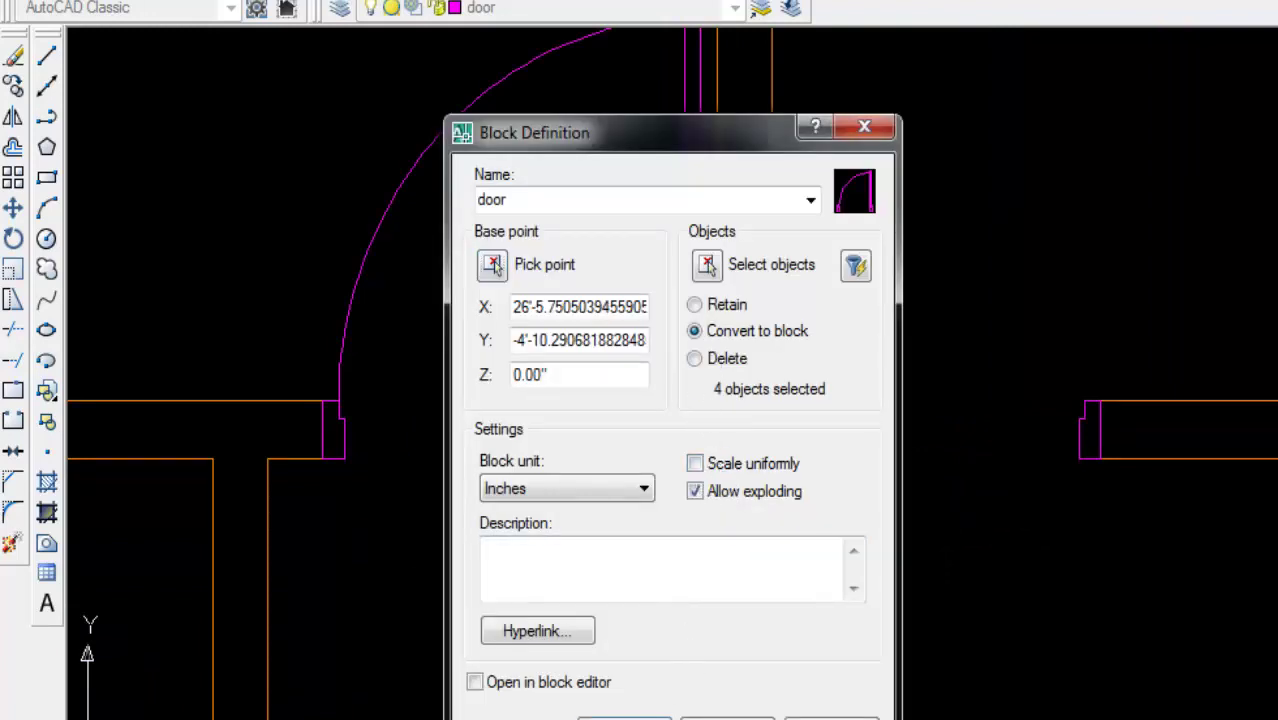
pyautogui.press('Return')
pyautogui.click(374, 272)
pyautogui.scroll(-4, 365, 270)
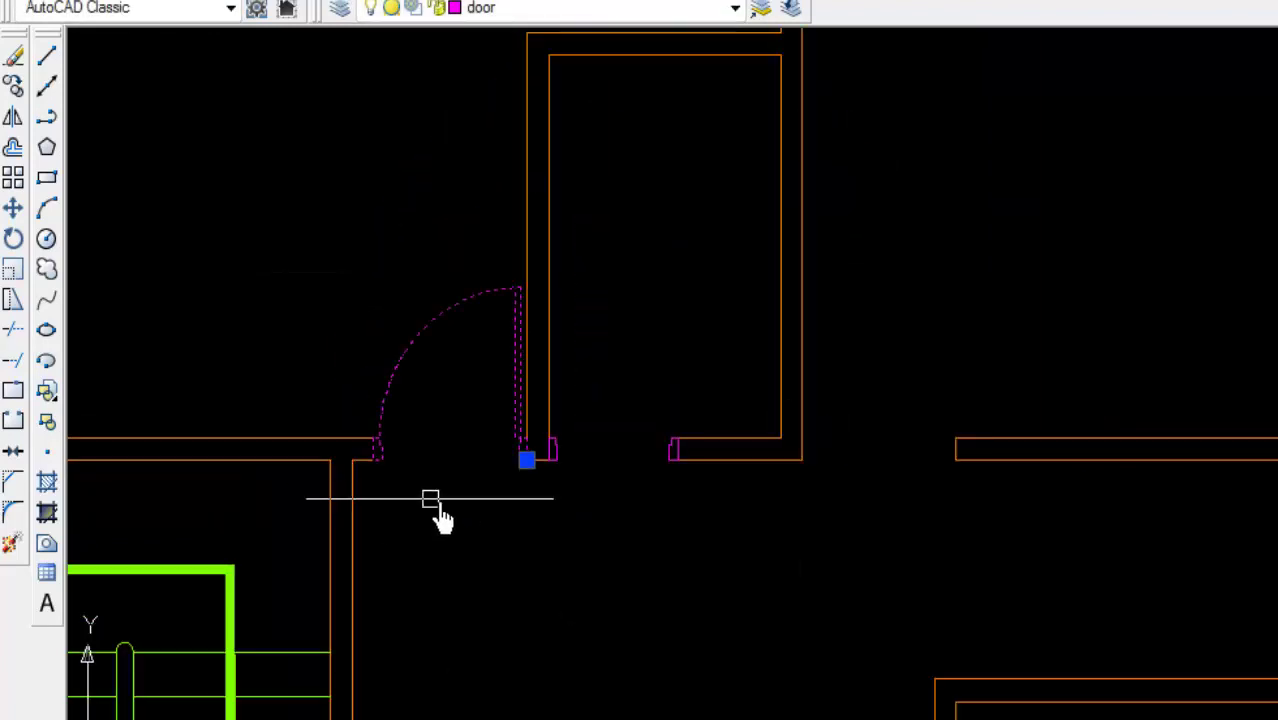
pyautogui.scroll(-4, 440, 508)
pyautogui.moveTo(478, 516); pyautogui.dragTo(466, 468, button='middle')
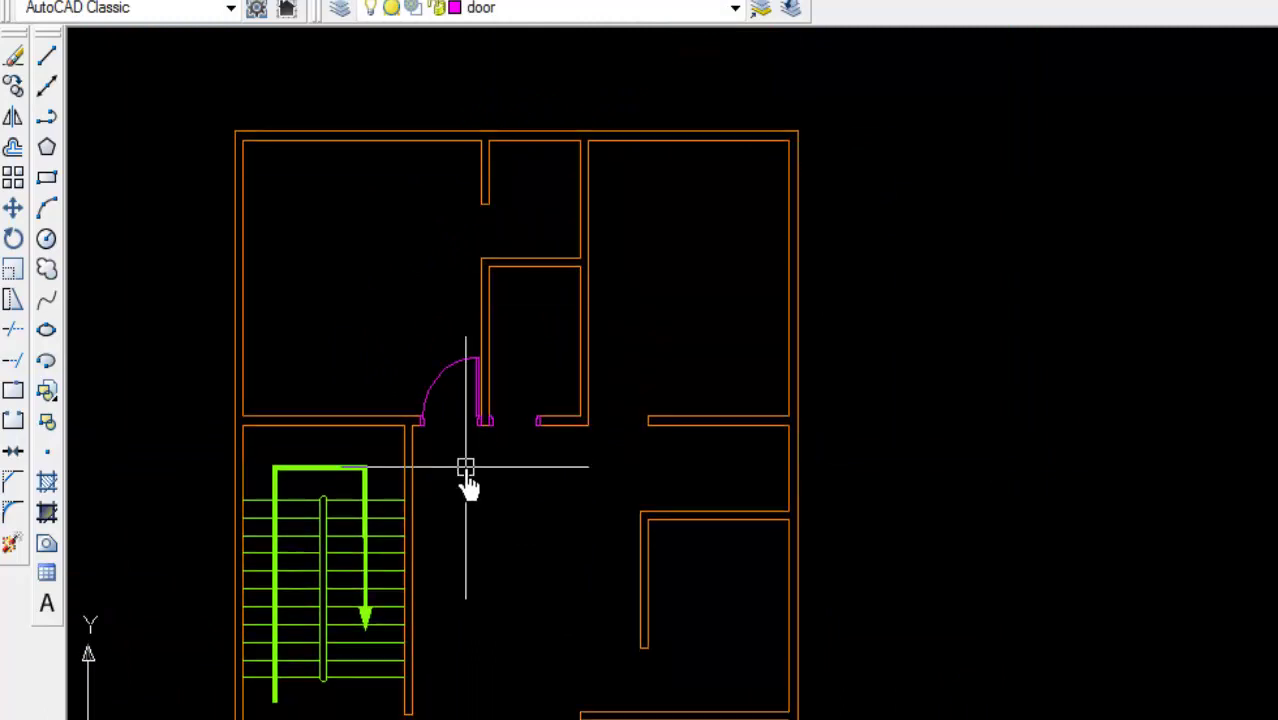
# Step: Copy the door block from its jamb corner into the neighbouring opening on the right
pyautogui.write('co')
pyautogui.press('Return')
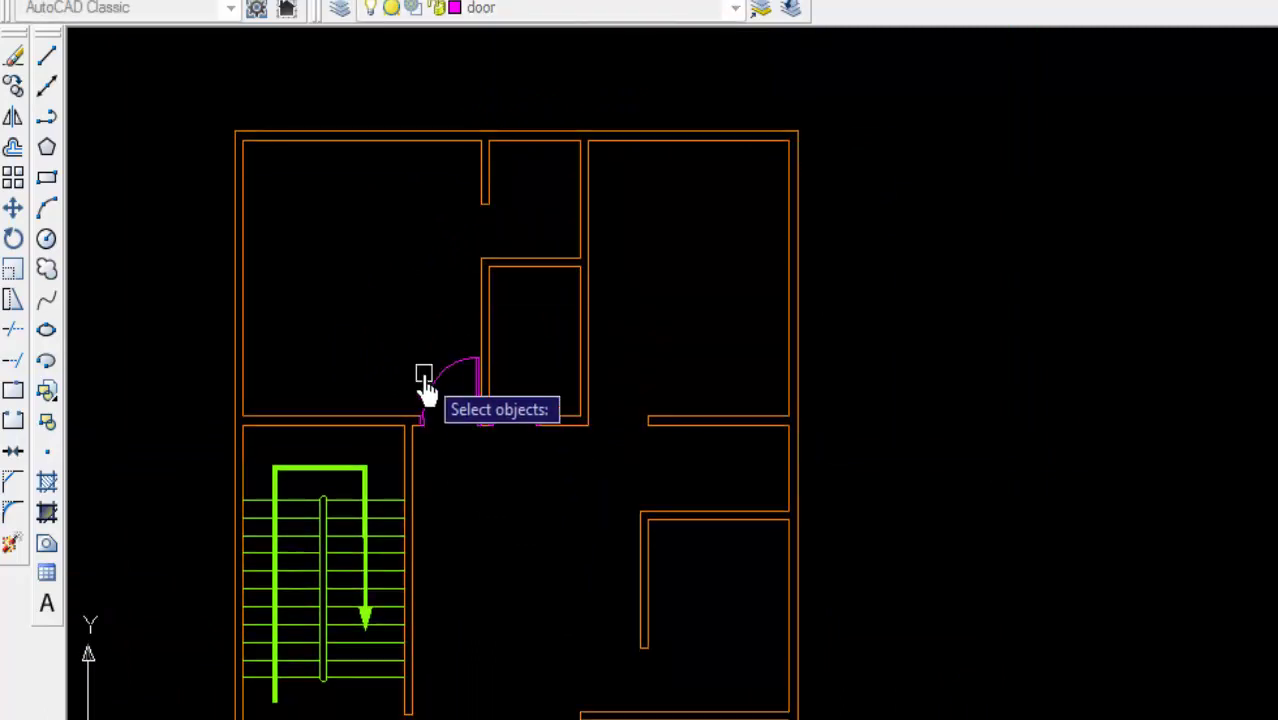
pyautogui.click(430, 385)
pyautogui.press('Return')
pyautogui.scroll(3, 480, 455)
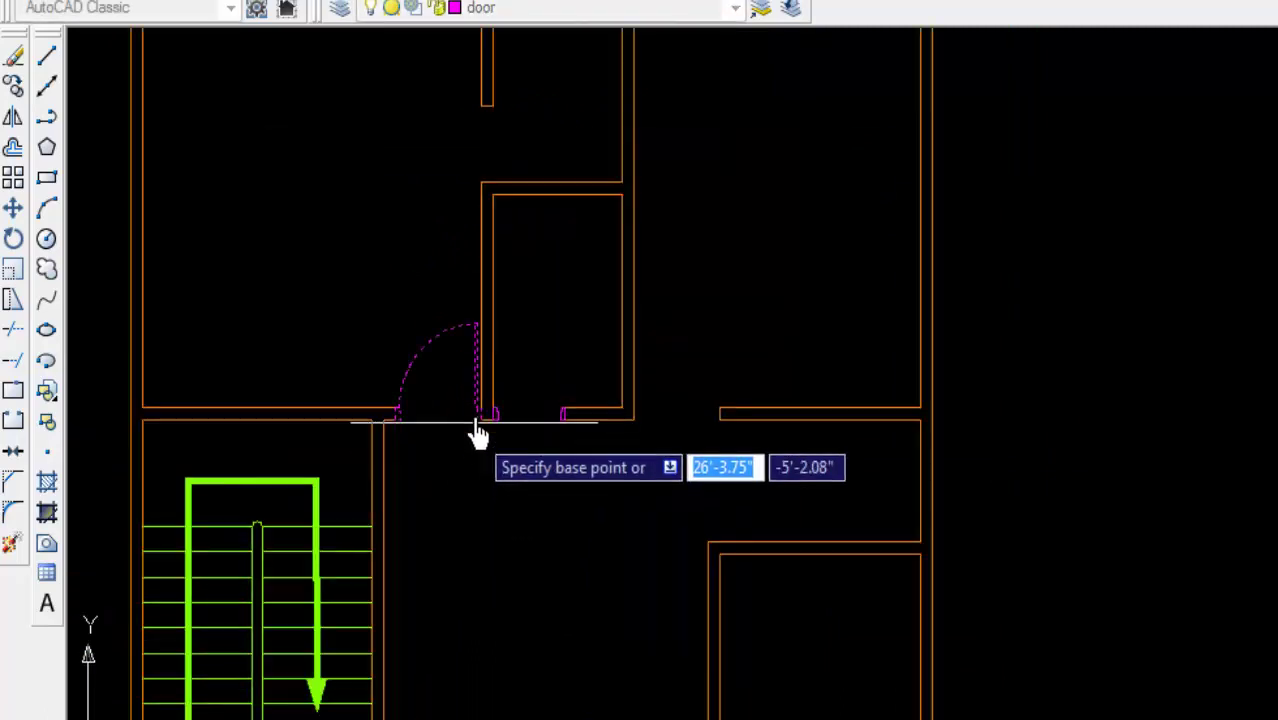
pyautogui.scroll(3, 479, 436)
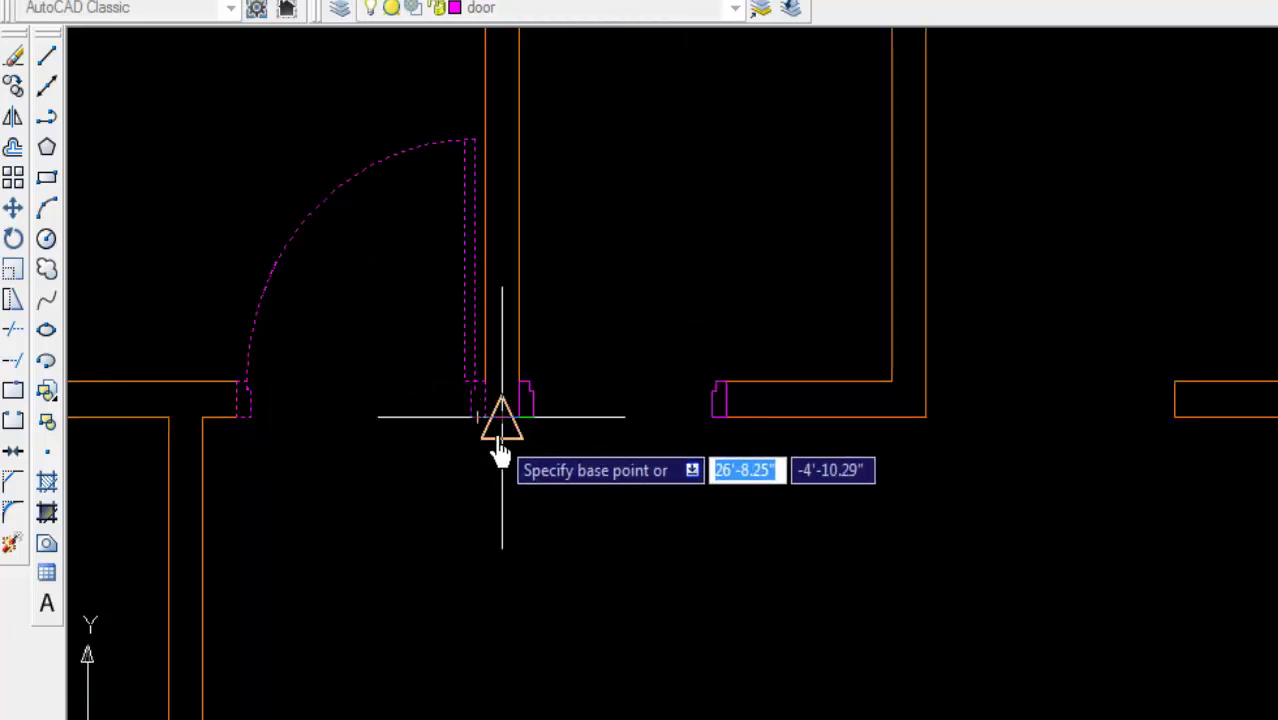
pyautogui.click(483, 425)
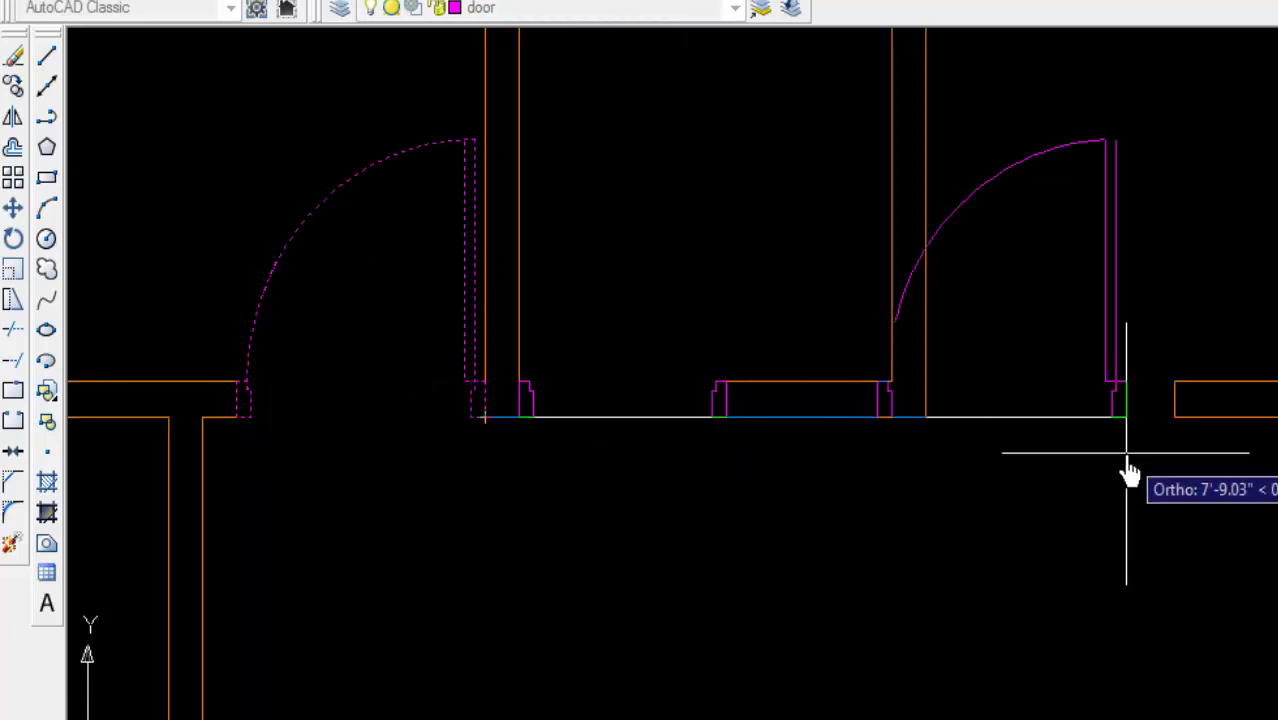
pyautogui.click(1174, 417)
pyautogui.scroll(-3, 846, 370)
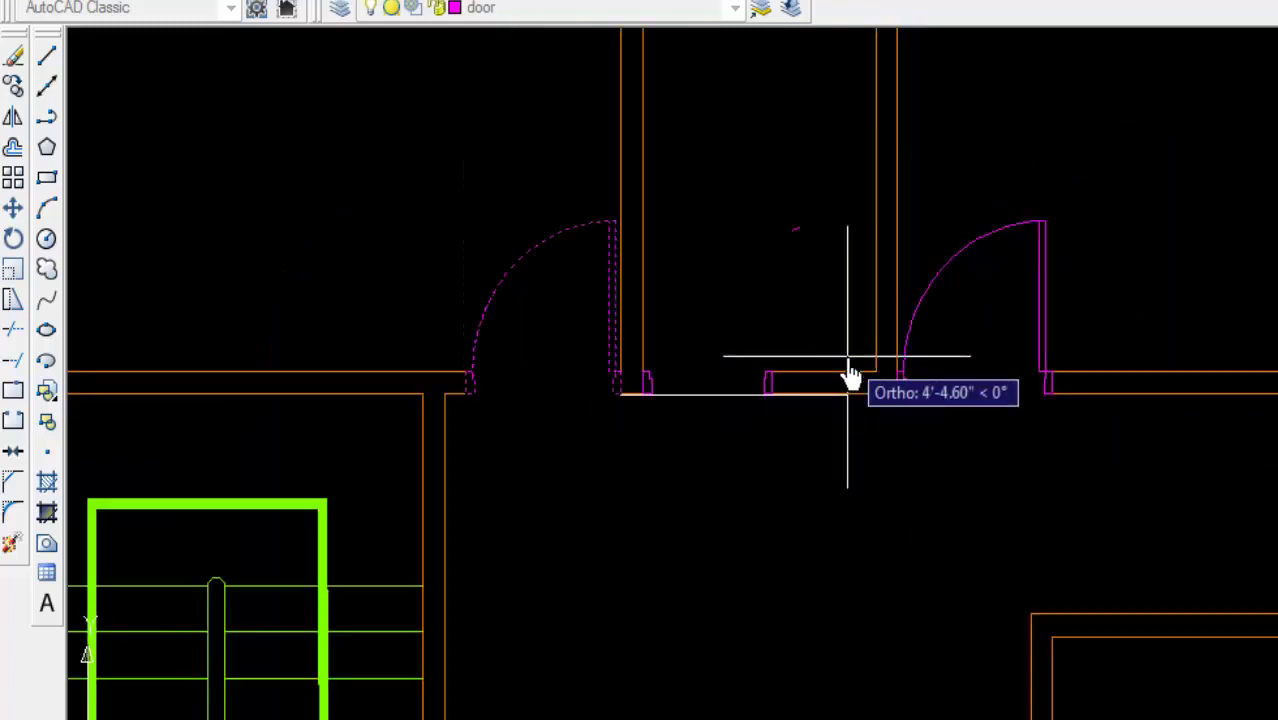
pyautogui.scroll(-2, 940, 556)
pyautogui.scroll(-1, 912, 493)
pyautogui.write('mi')
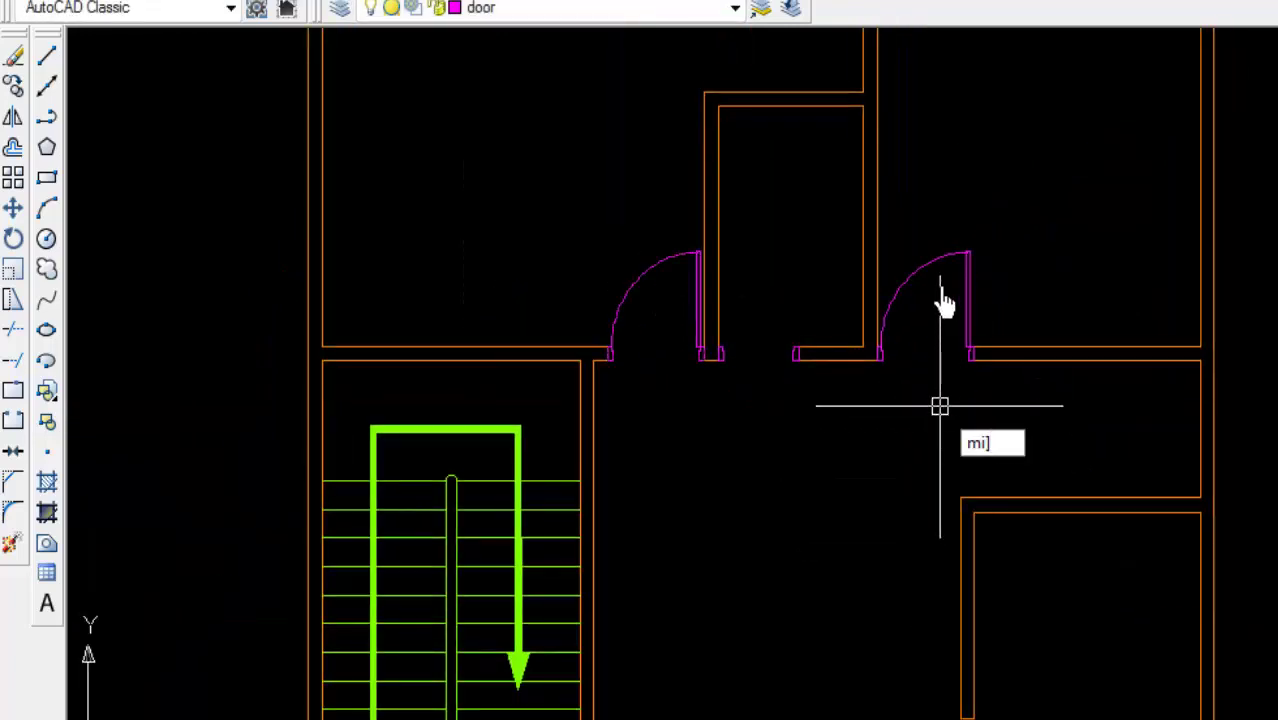
# Step: Mirror the copied door across the middle of the opening, erasing the unmirrored copy
pyautogui.press('Return')
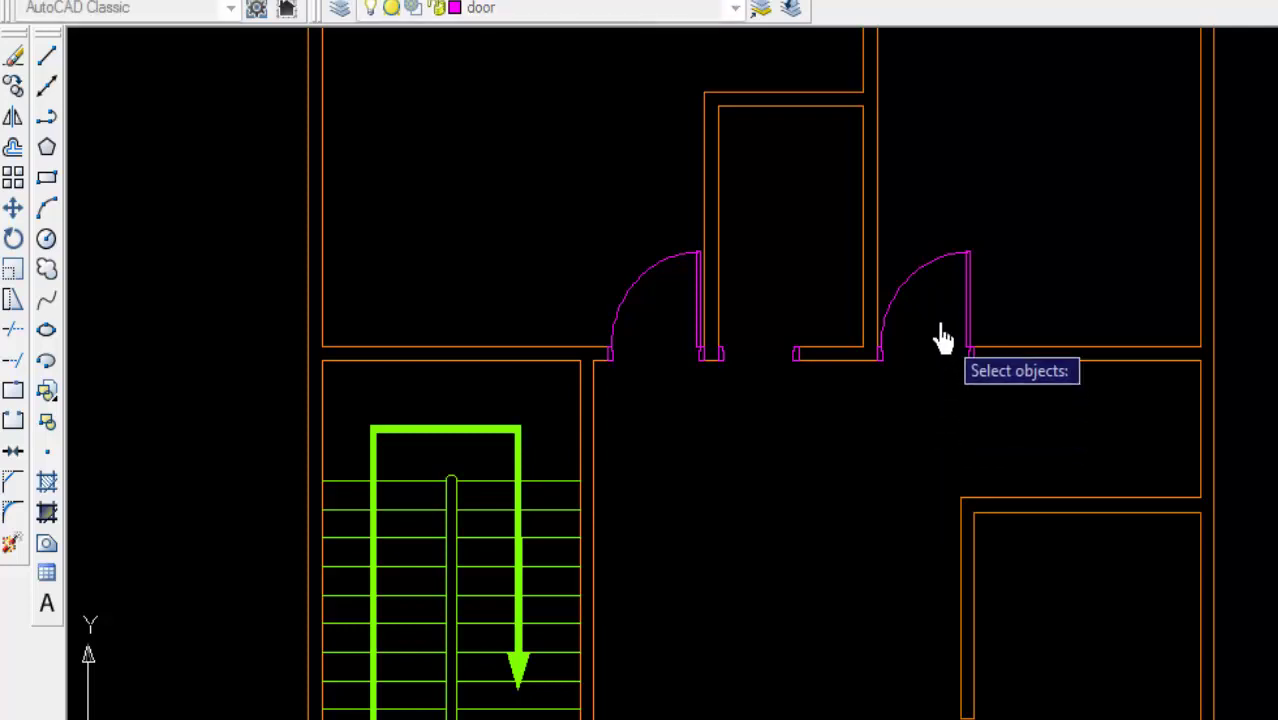
pyautogui.click(928, 272)
pyautogui.press('Return')
pyautogui.scroll(2, 978, 380)
pyautogui.scroll(2, 978, 390)
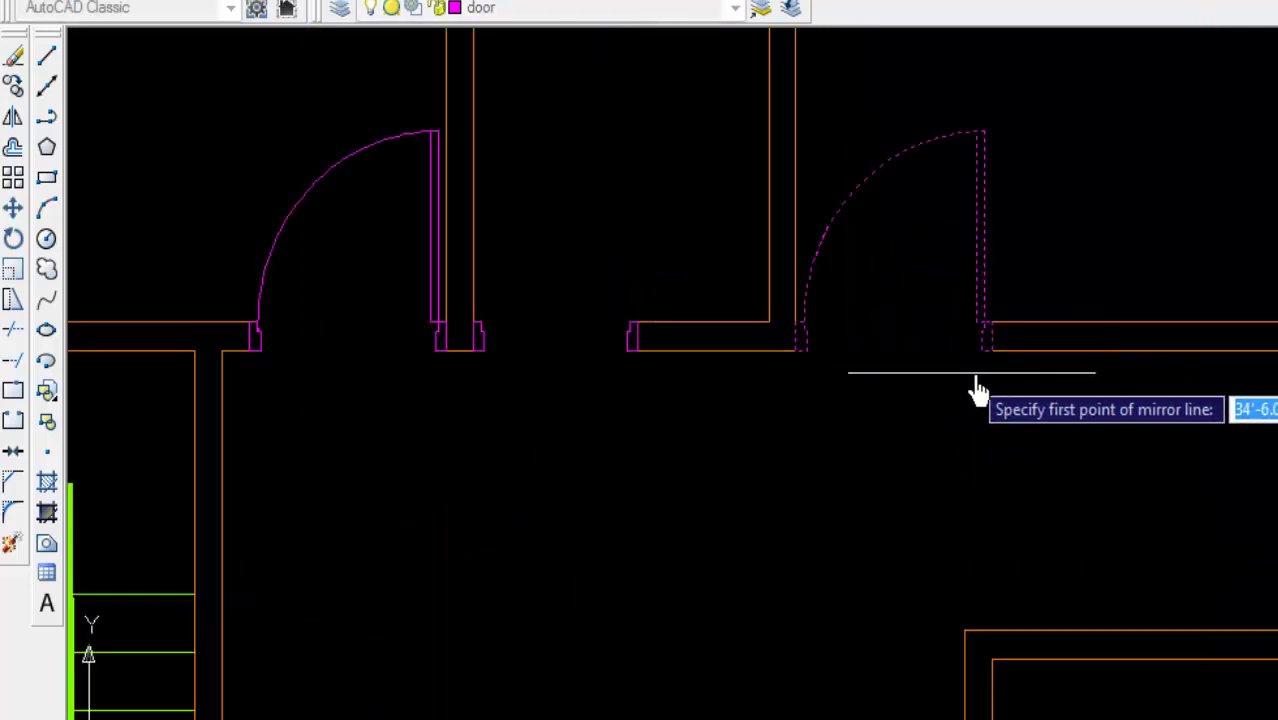
pyautogui.click(899, 350)
pyautogui.click(893, 480)
pyautogui.write('y')
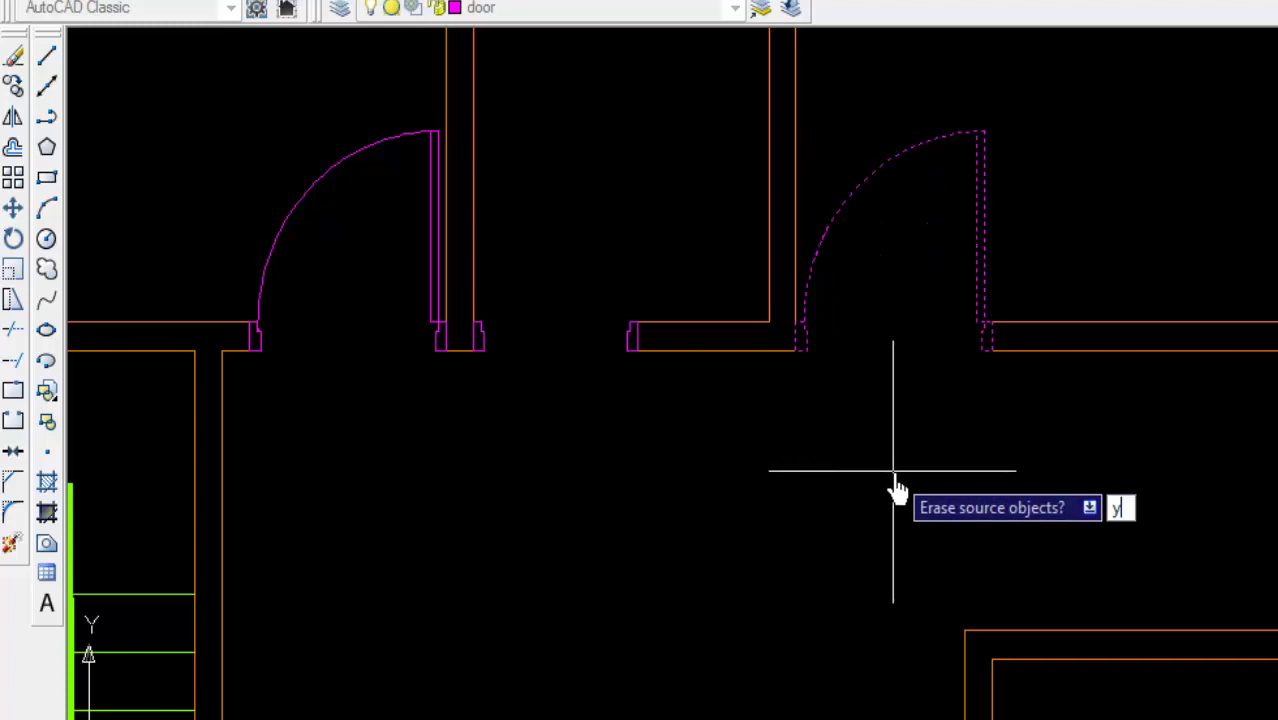
pyautogui.press('Return')
pyautogui.write('m')
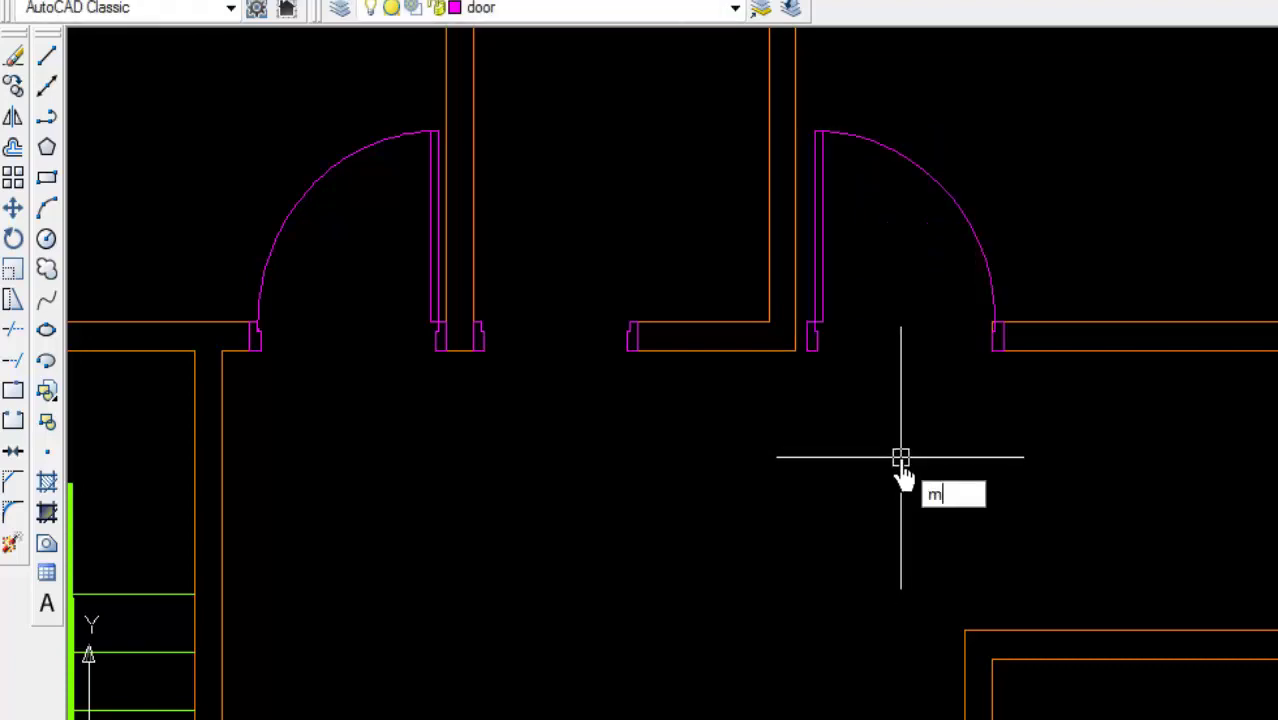
# Step: Move the mirrored door by its corner to fit the right-hand opening
pyautogui.press('Return')
pyautogui.click(831, 300)
pyautogui.press('Return')
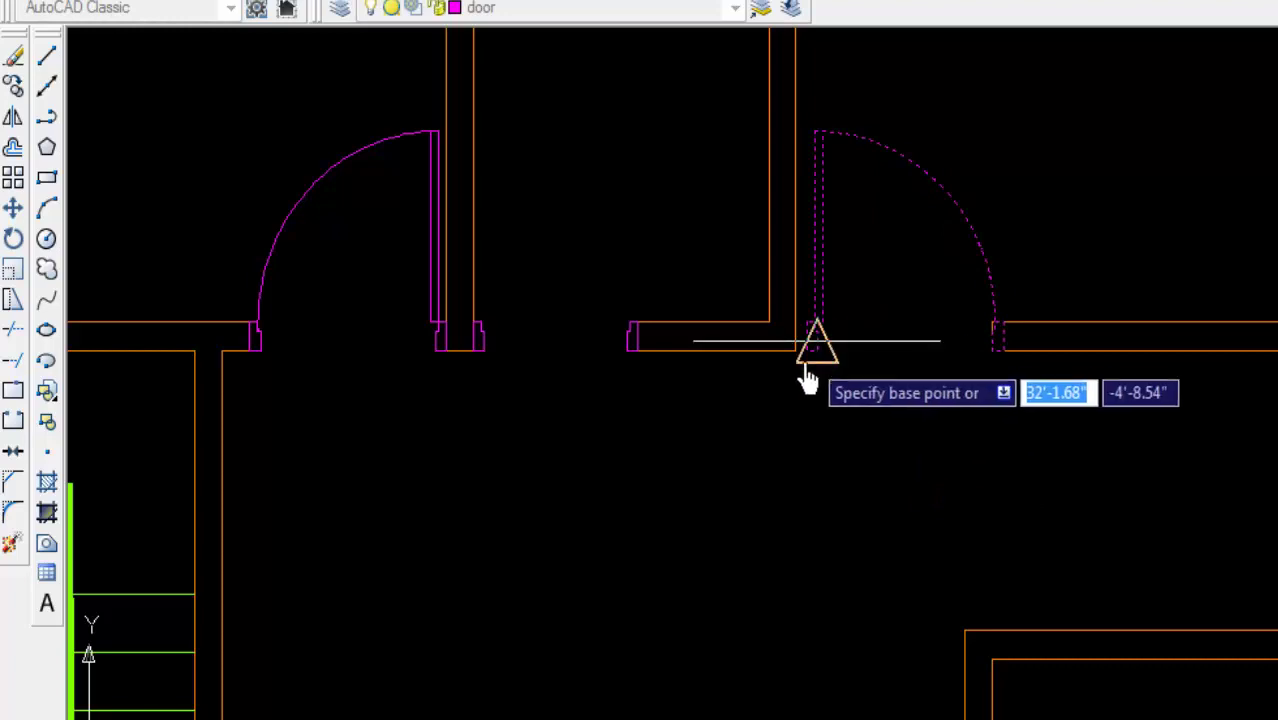
pyautogui.scroll(2, 808, 378)
pyautogui.scroll(2, 796, 379)
pyautogui.click(789, 331)
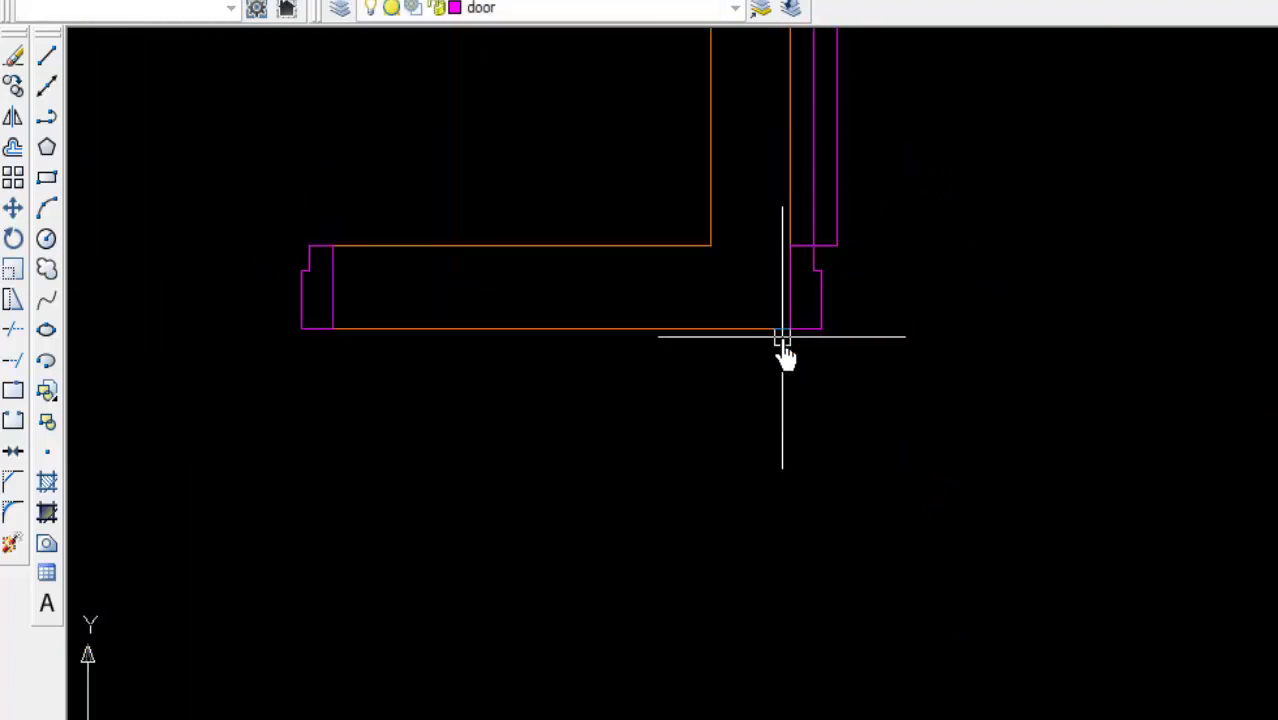
pyautogui.scroll(-5, 783, 345)
pyautogui.scroll(-2, 770, 440)
pyautogui.scroll(-1, 740, 478)
pyautogui.moveTo(727, 477); pyautogui.dragTo(688, 338, button='middle')
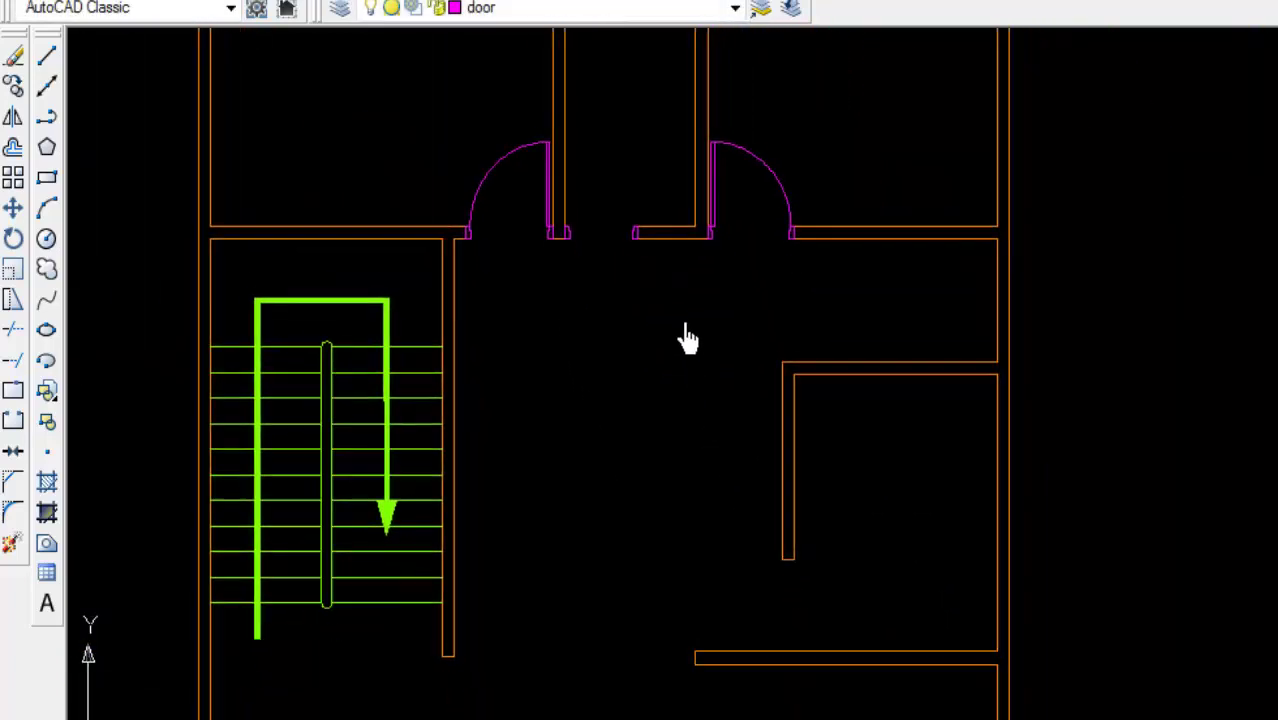
pyautogui.scroll(-1, 688, 345)
pyautogui.scroll(-1, 690, 356)
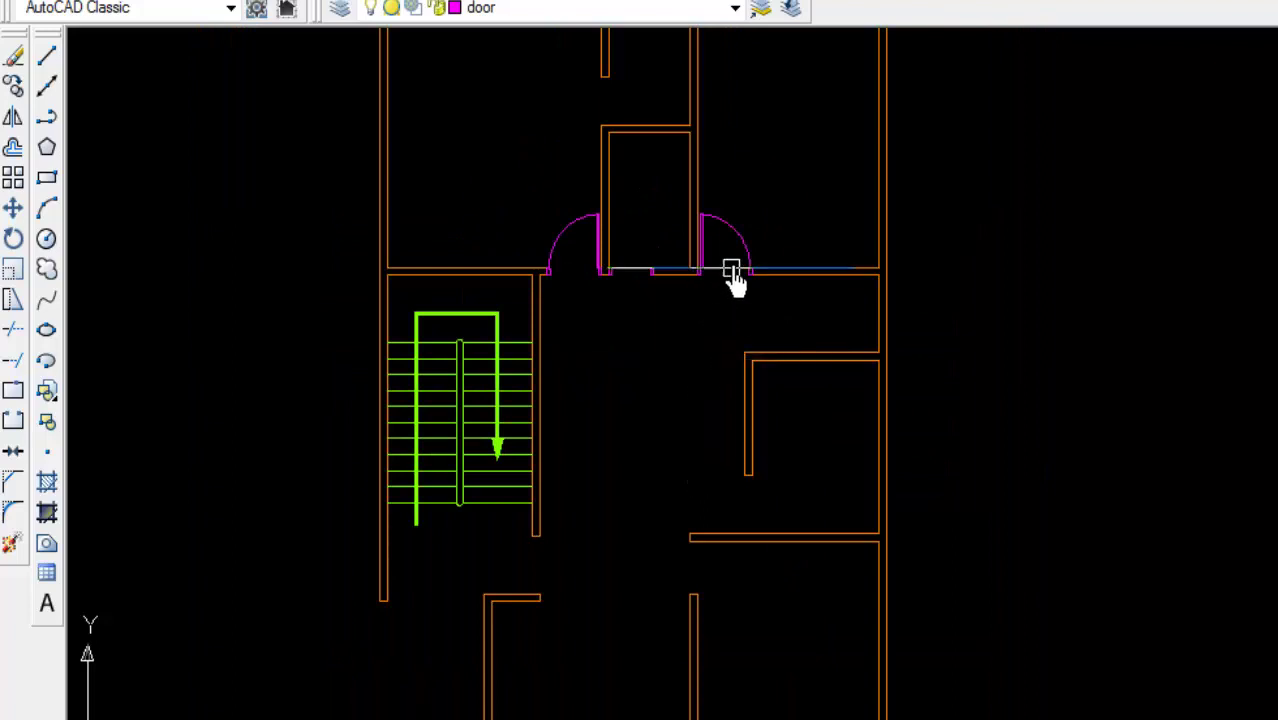
pyautogui.write('co')
# Step: Copy the right upper door down to a spot lower in the hall
pyautogui.press('Return')
pyautogui.click(742, 243)
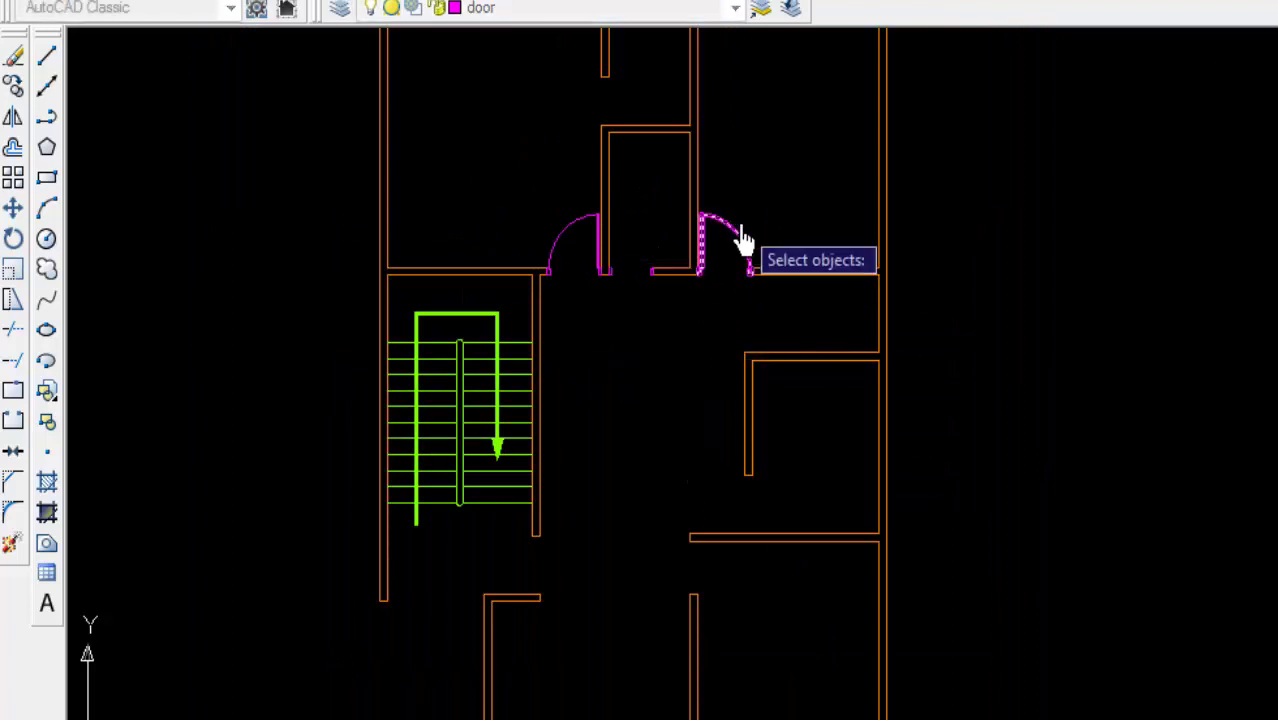
pyautogui.press('Return')
pyautogui.click(704, 300)
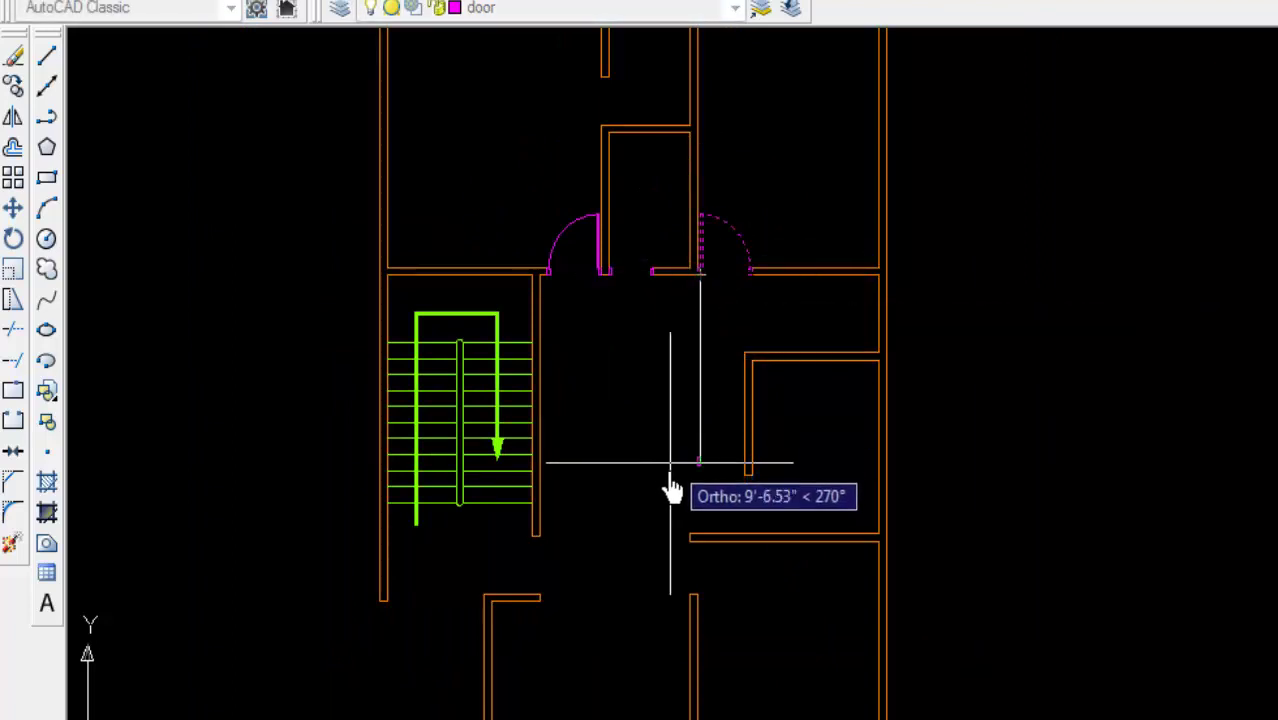
pyautogui.press('F8')
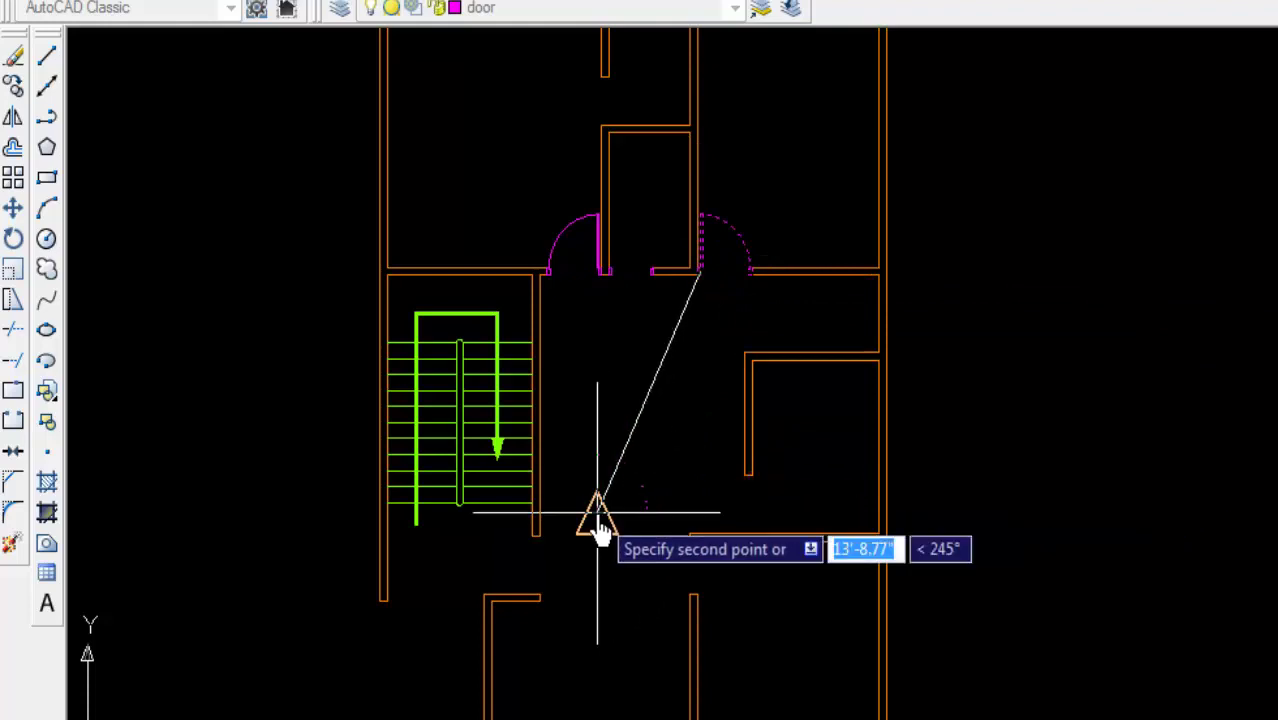
pyautogui.scroll(2, 600, 520)
pyautogui.click(596, 510)
pyautogui.press('Return')
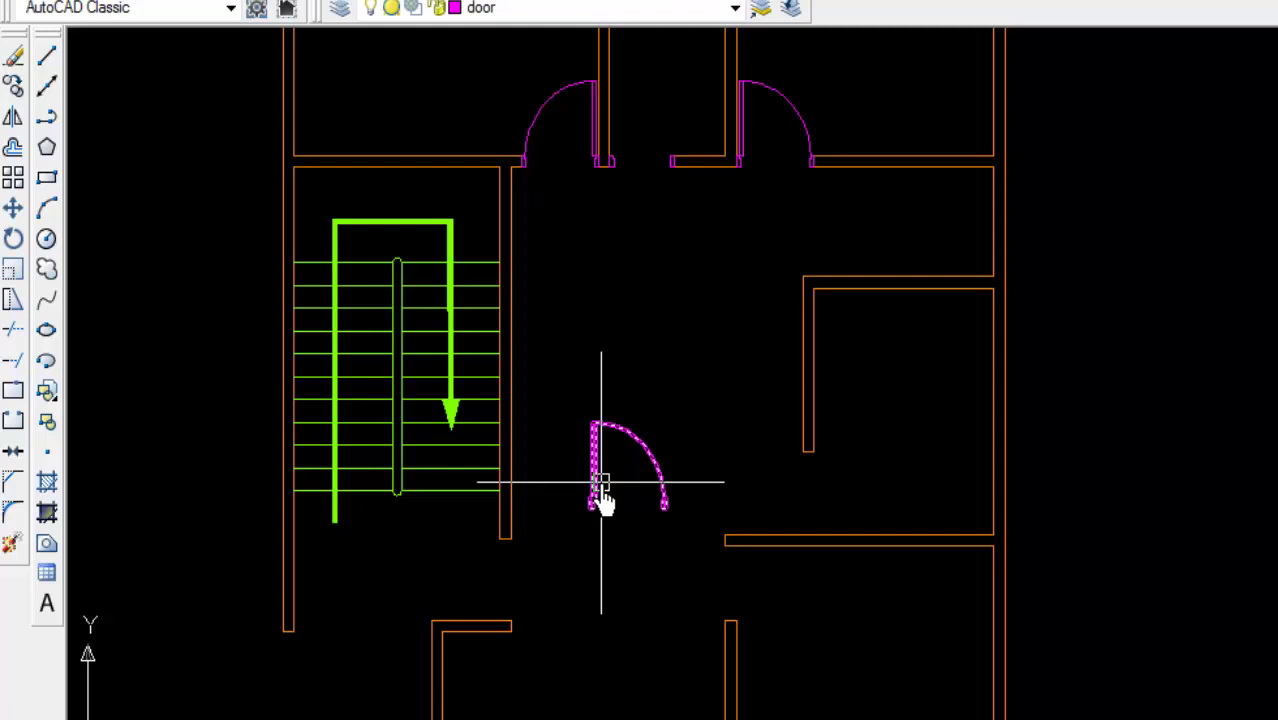
pyautogui.write('ro')
# Step: Rotate the copied door 270 degrees
pyautogui.press('Return')
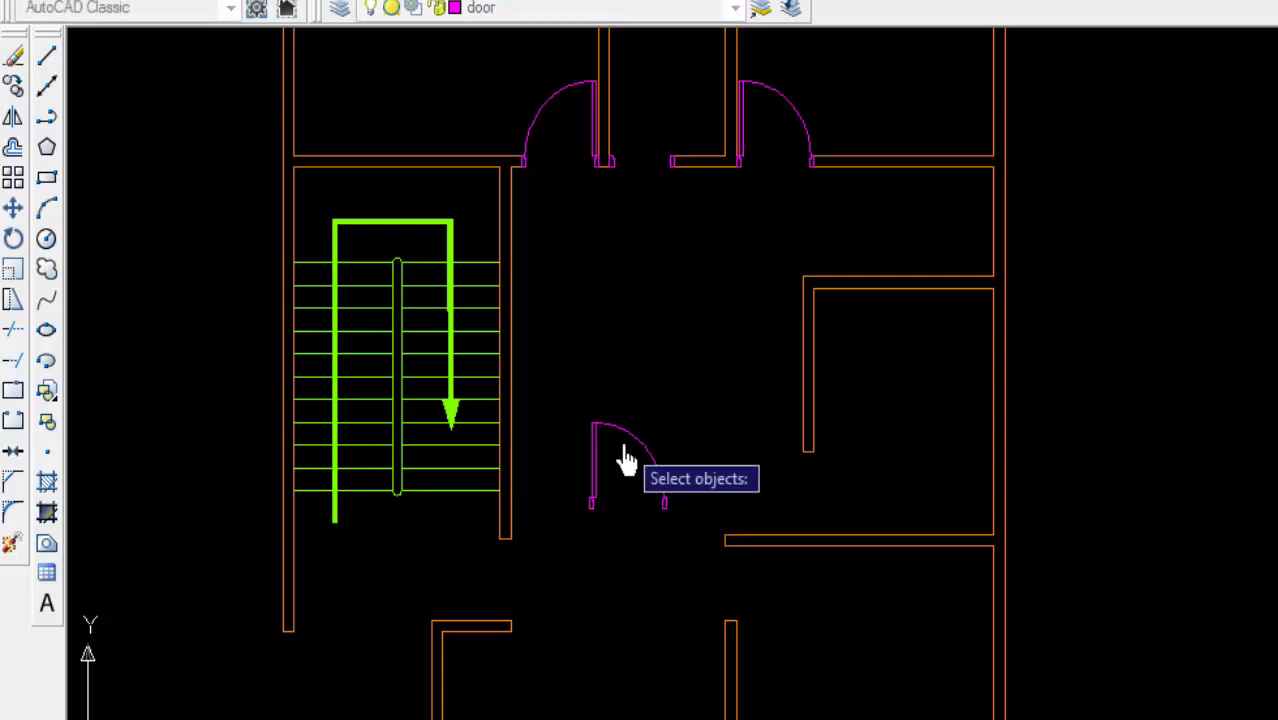
pyautogui.click(626, 462)
pyautogui.press('Return')
pyautogui.click(628, 488)
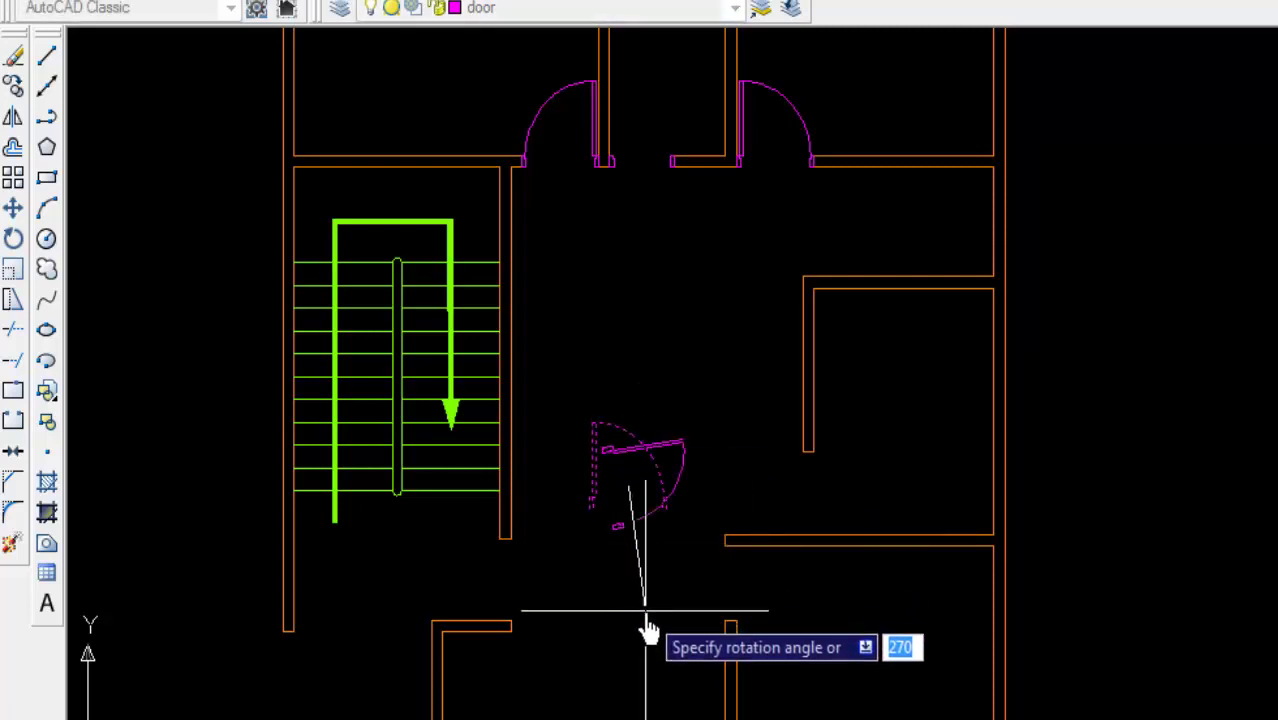
pyautogui.click(649, 660)
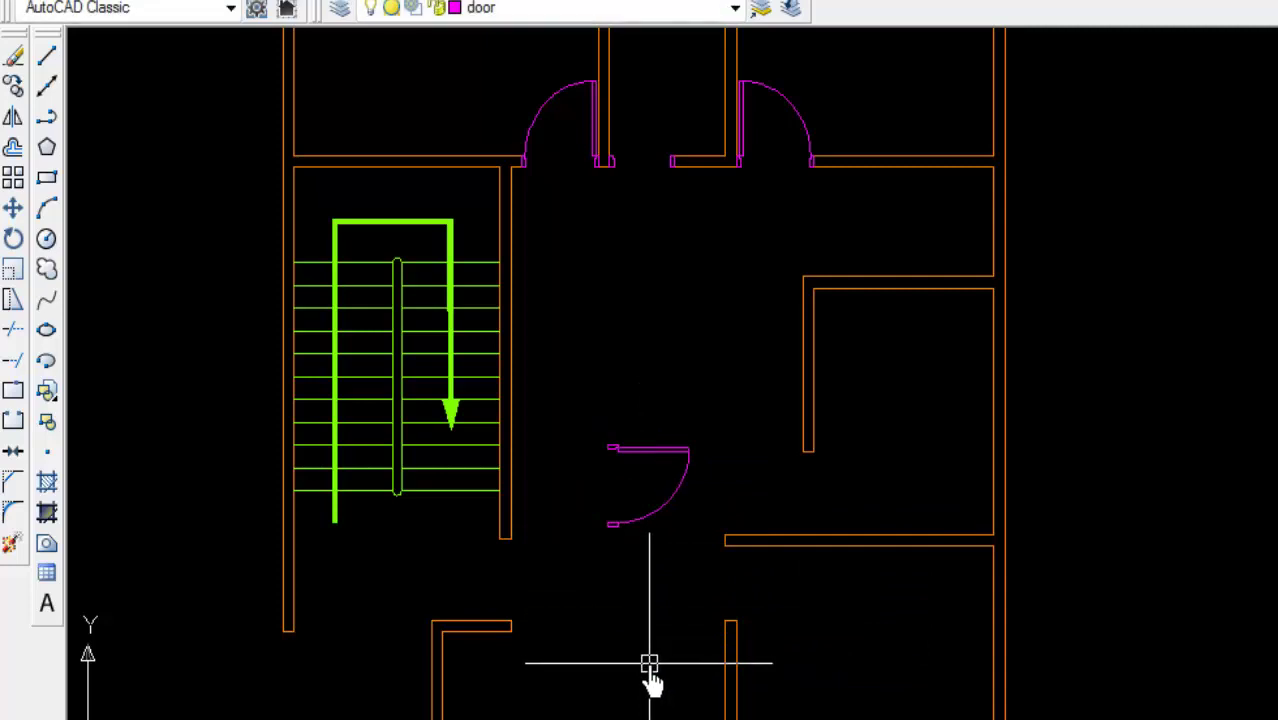
# Step: Move the rotated door by its corner into the right-hand wall opening
pyautogui.click(652, 449)
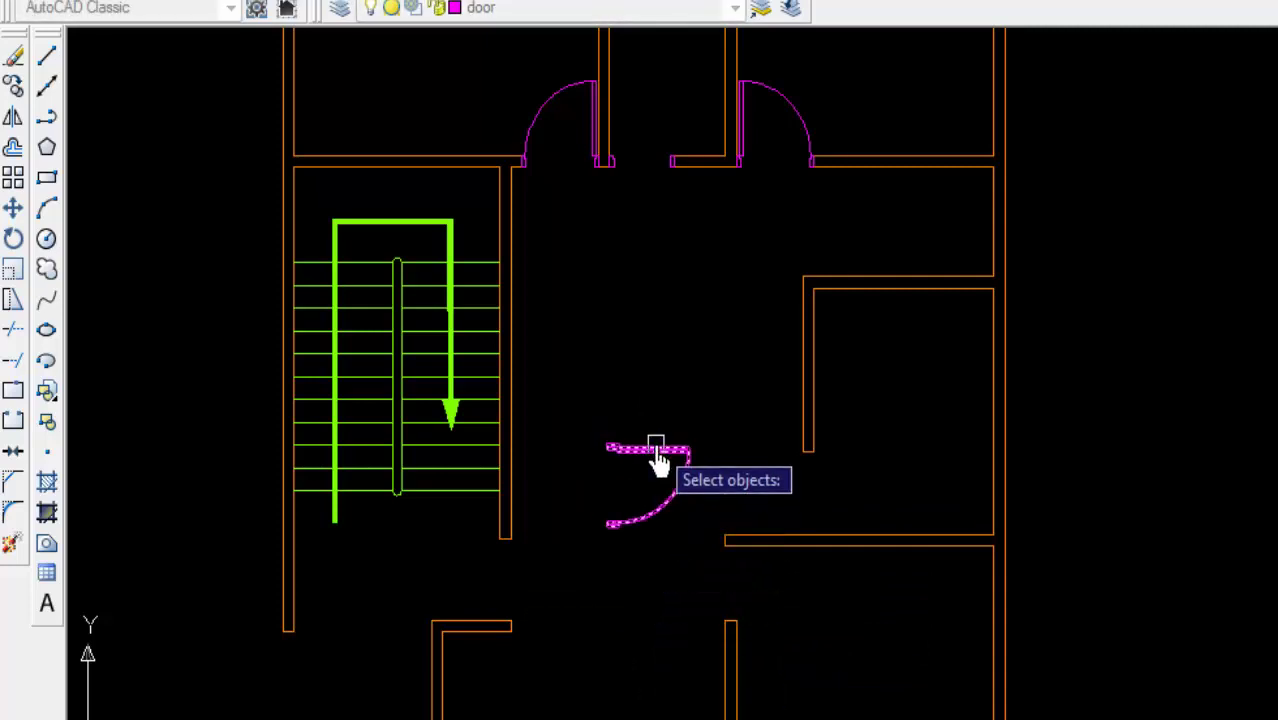
pyautogui.press('Return')
pyautogui.scroll(3, 605, 548)
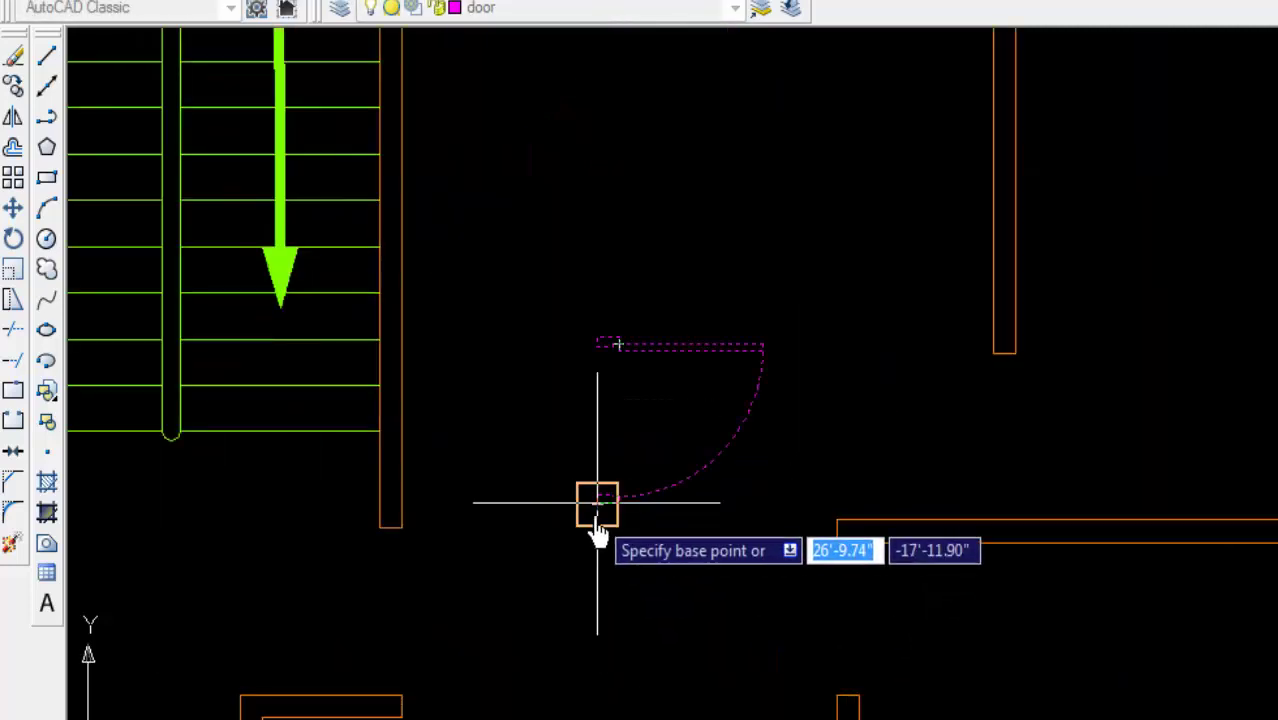
pyautogui.click(595, 500)
pyautogui.click(846, 690)
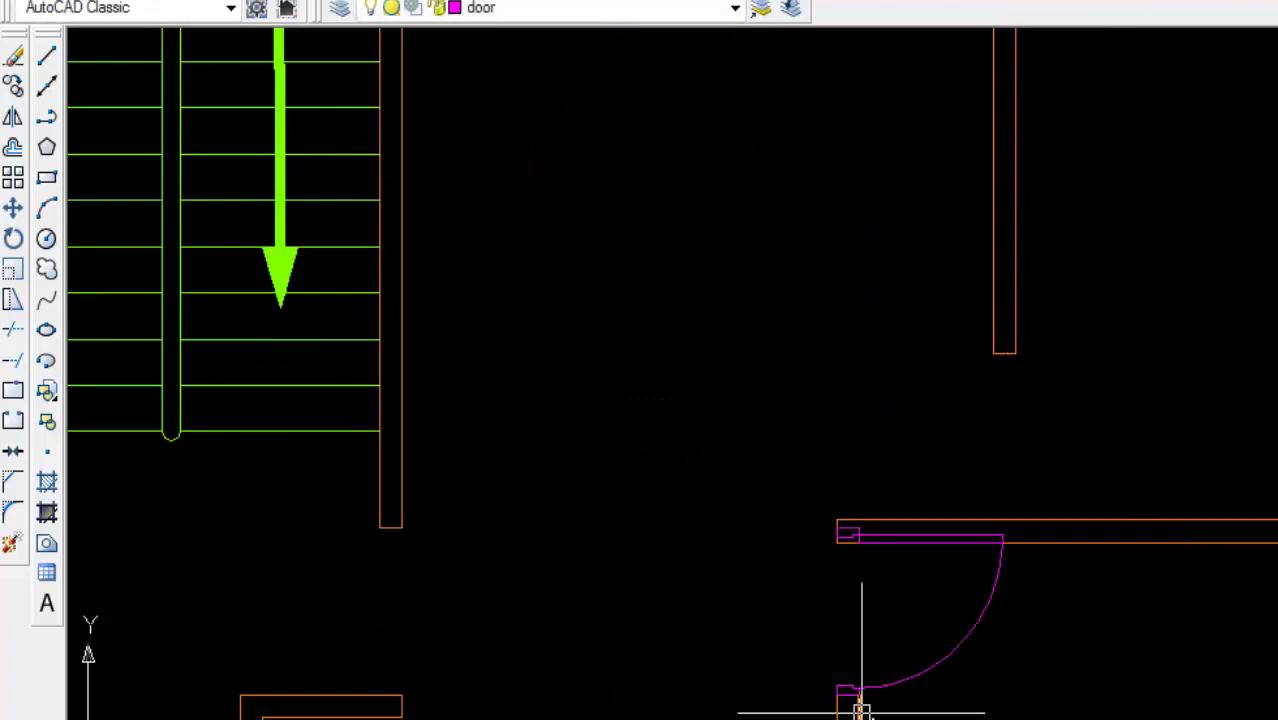
pyautogui.moveTo(855, 704); pyautogui.dragTo(822, 565, button='middle')
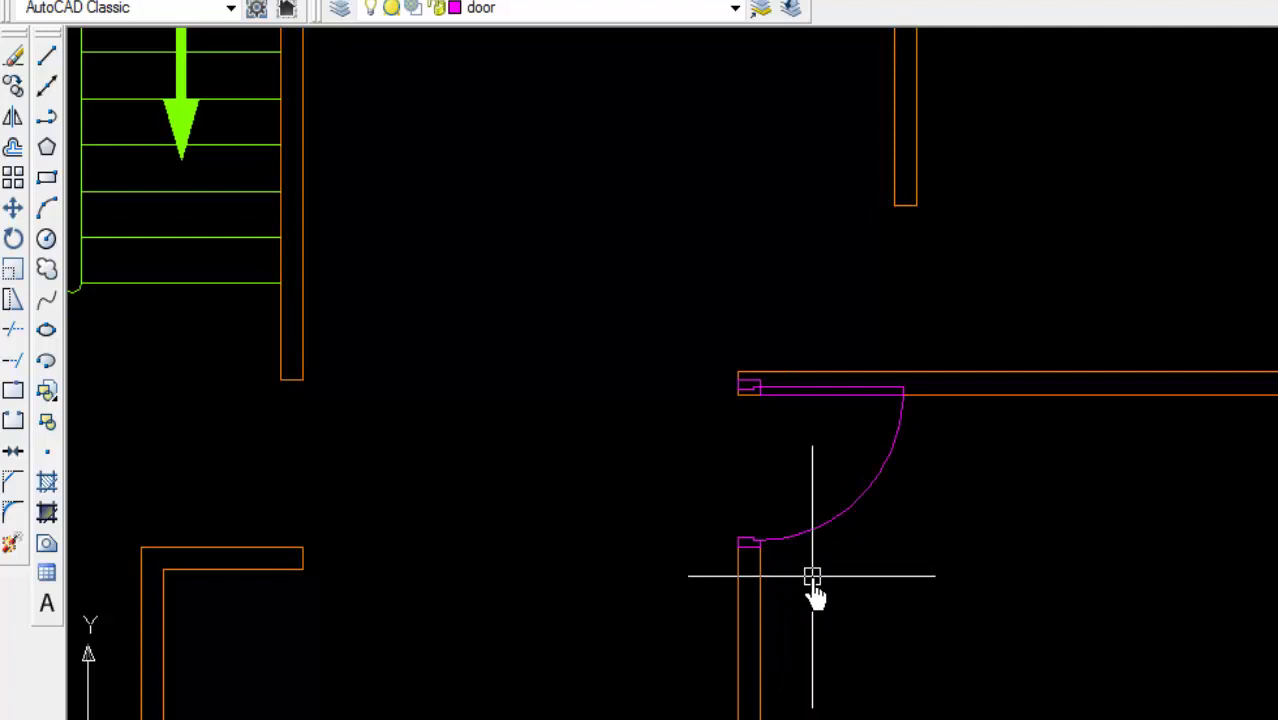
pyautogui.scroll(-2, 810, 575)
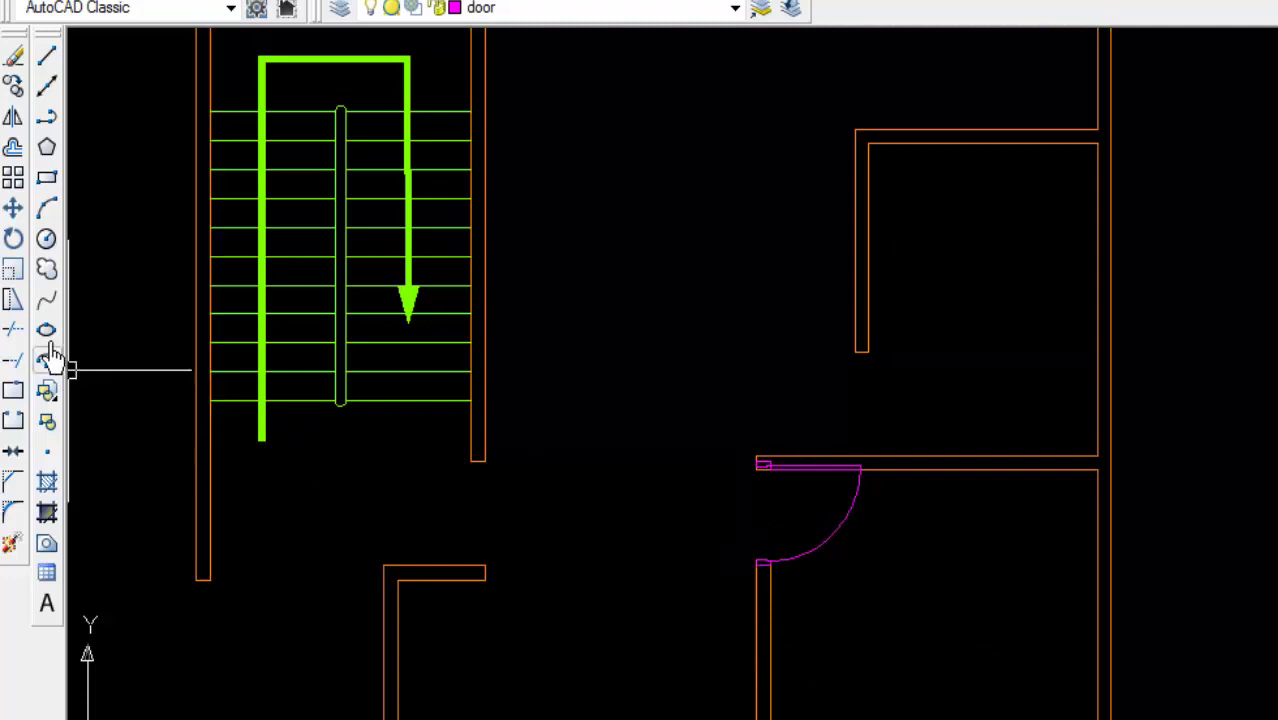
pyautogui.click(17, 312)
# Step: Nudge the door 3" down at 270° using a crossing-window selection
pyautogui.scroll(2, 790, 593)
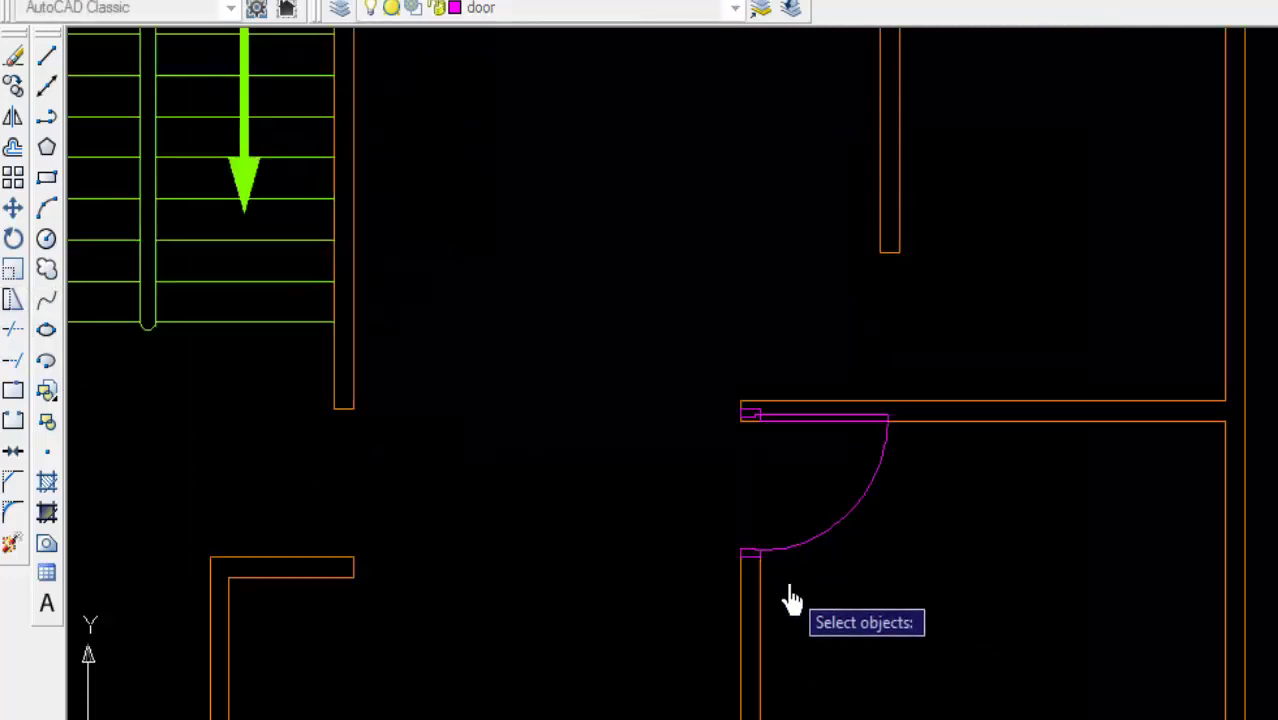
pyautogui.scroll(3, 779, 522)
pyautogui.click(828, 466)
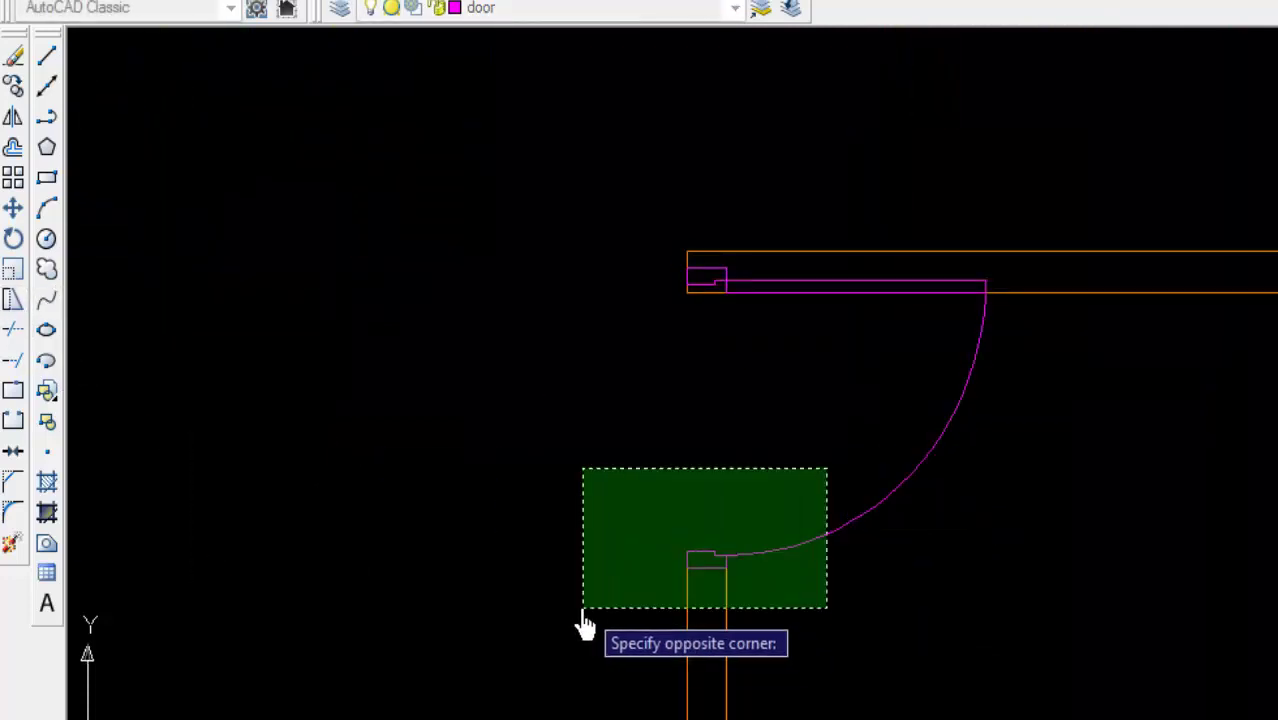
pyautogui.click(570, 643)
pyautogui.press('Return')
pyautogui.scroll(2, 689, 300)
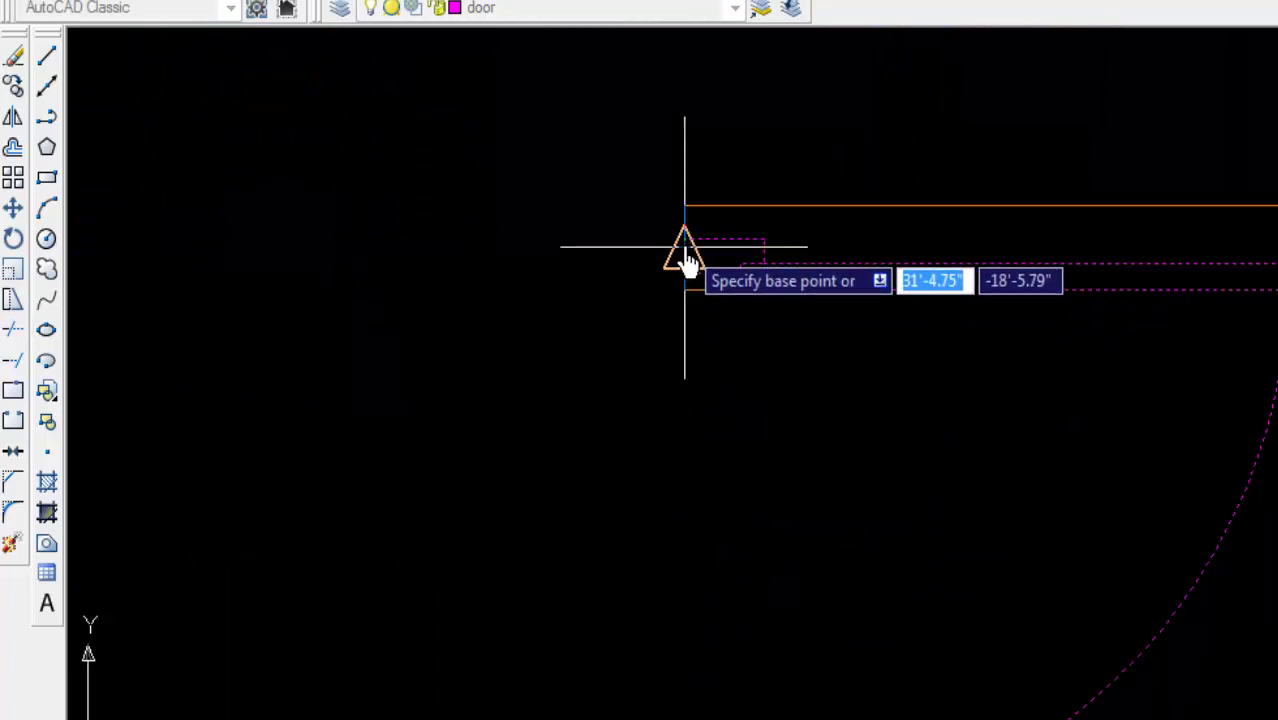
pyautogui.click(688, 250)
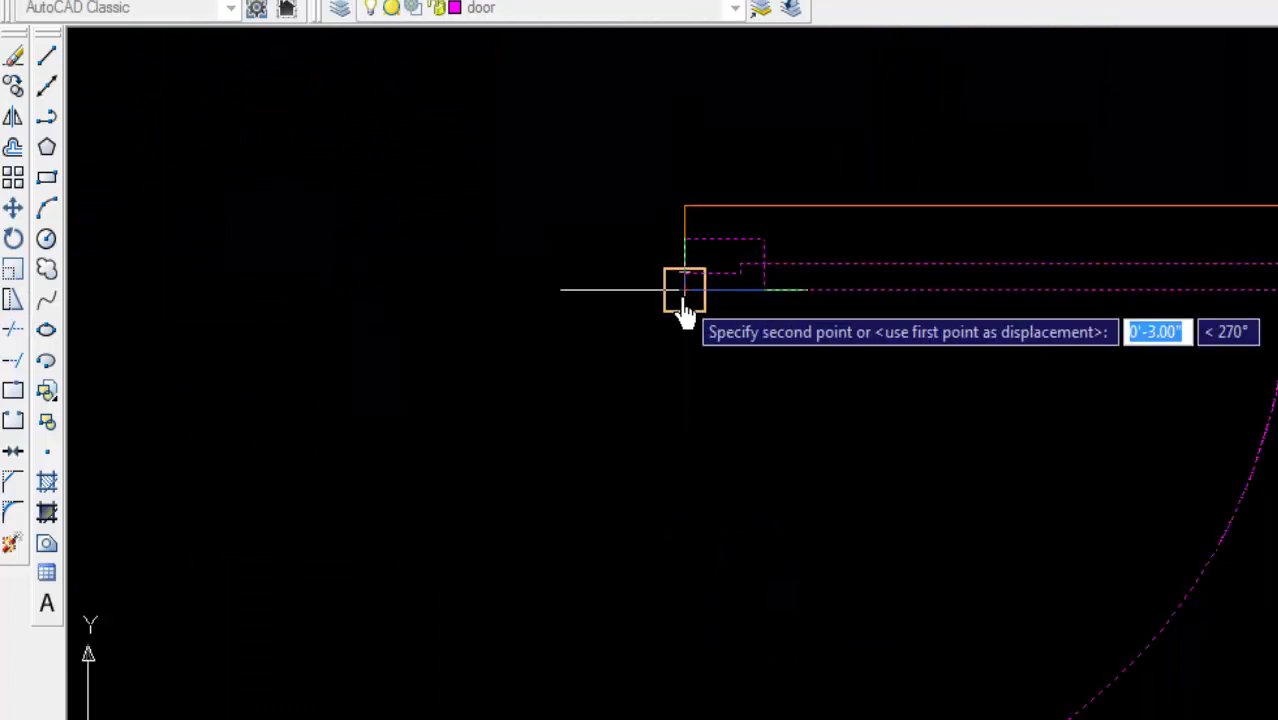
pyautogui.click(686, 290)
pyautogui.scroll(-3, 750, 250)
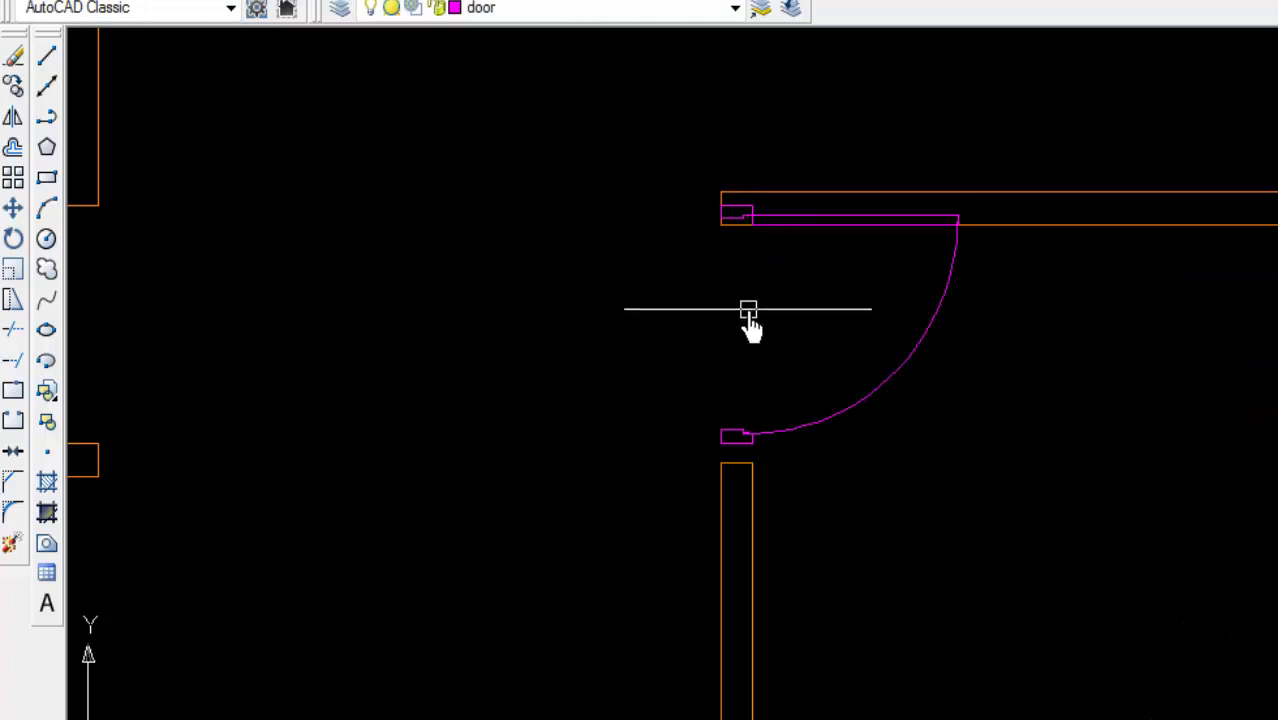
pyautogui.scroll(2, 742, 228)
pyautogui.write('m')
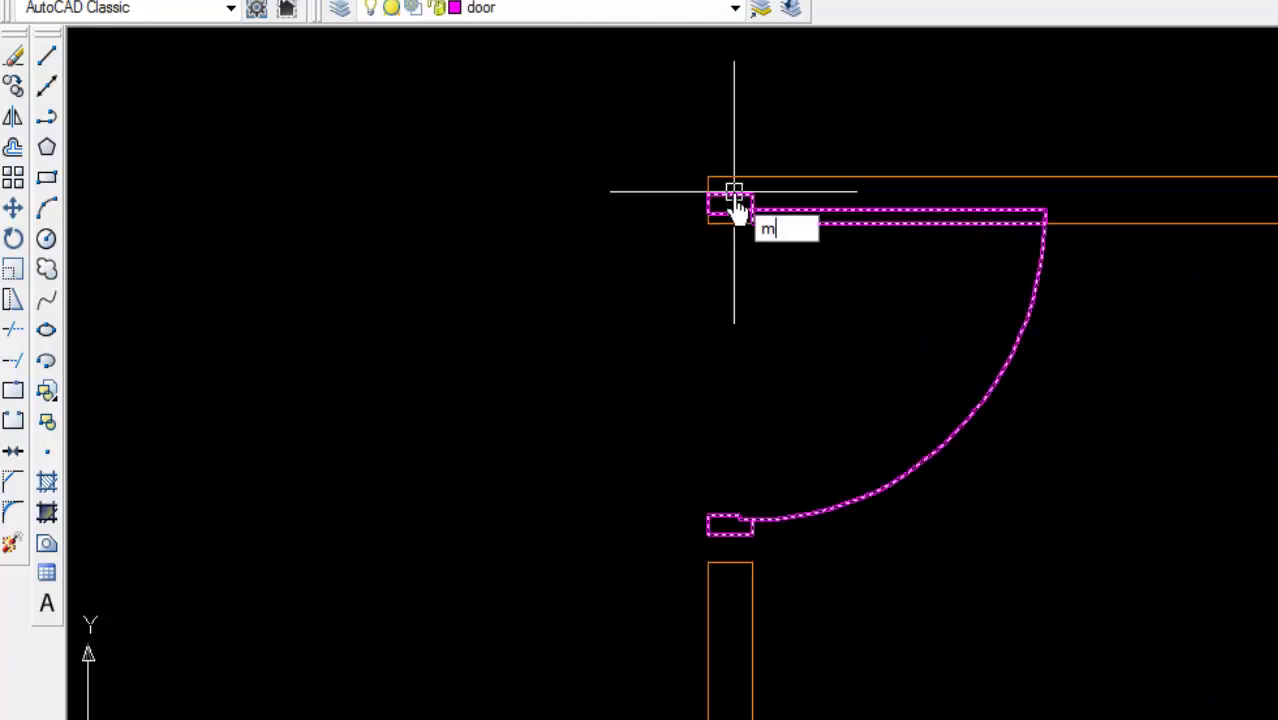
# Step: Move the door again so its corner sits flush against the wall end
pyautogui.press('Return')
pyautogui.click(736, 196)
pyautogui.press('Return')
pyautogui.click(707, 194)
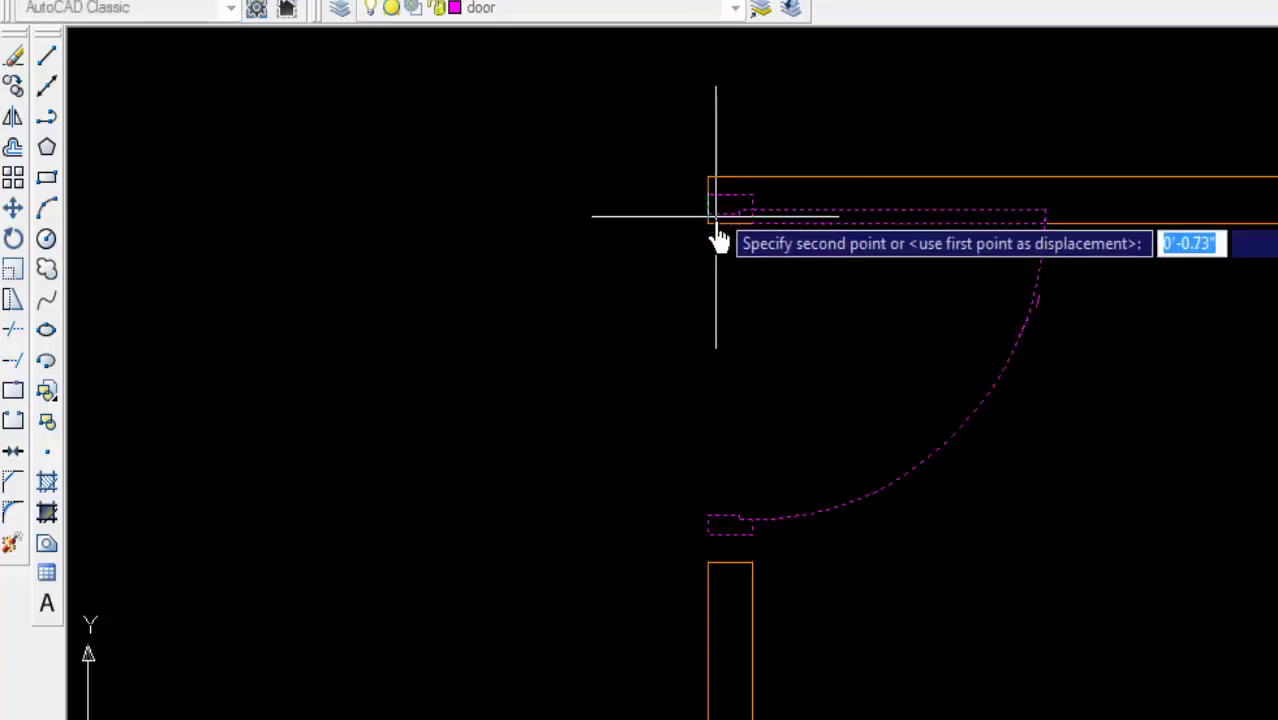
pyautogui.click(714, 227)
pyautogui.scroll(-3, 762, 456)
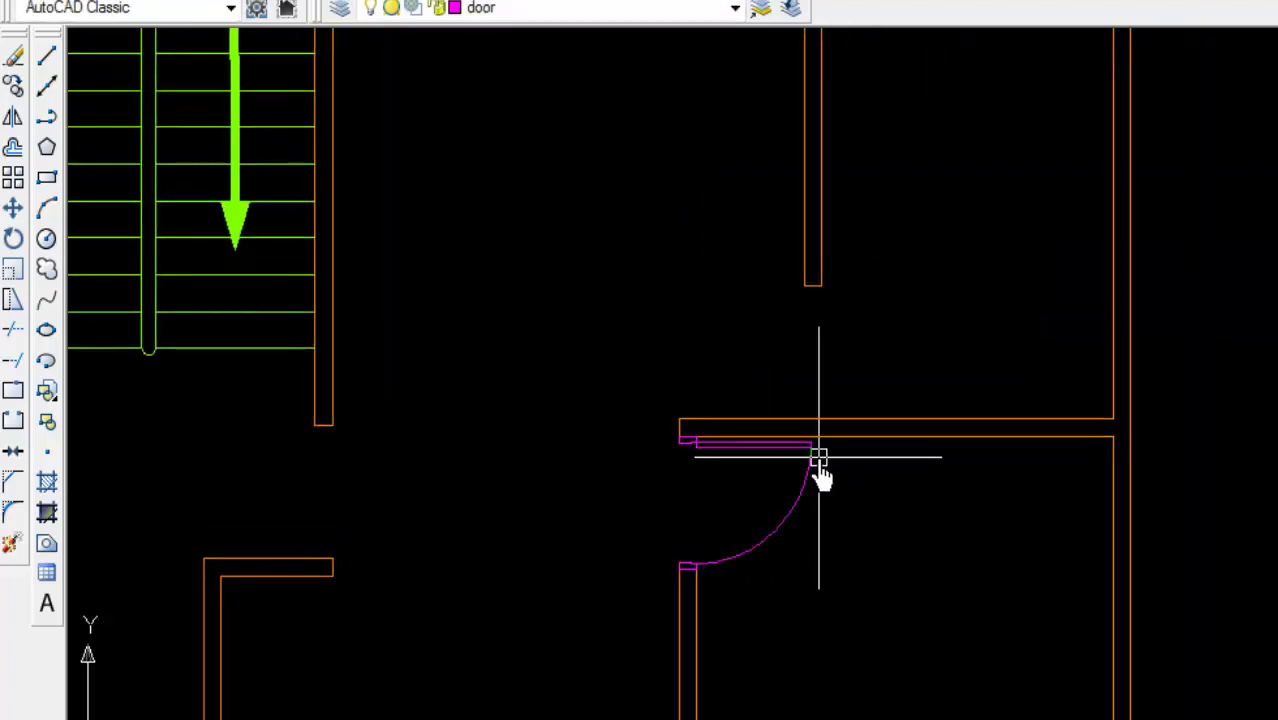
# Step: Mirror the door about the wall line, keeping the original
pyautogui.write('i')
pyautogui.press('Return')
pyautogui.click(816, 460)
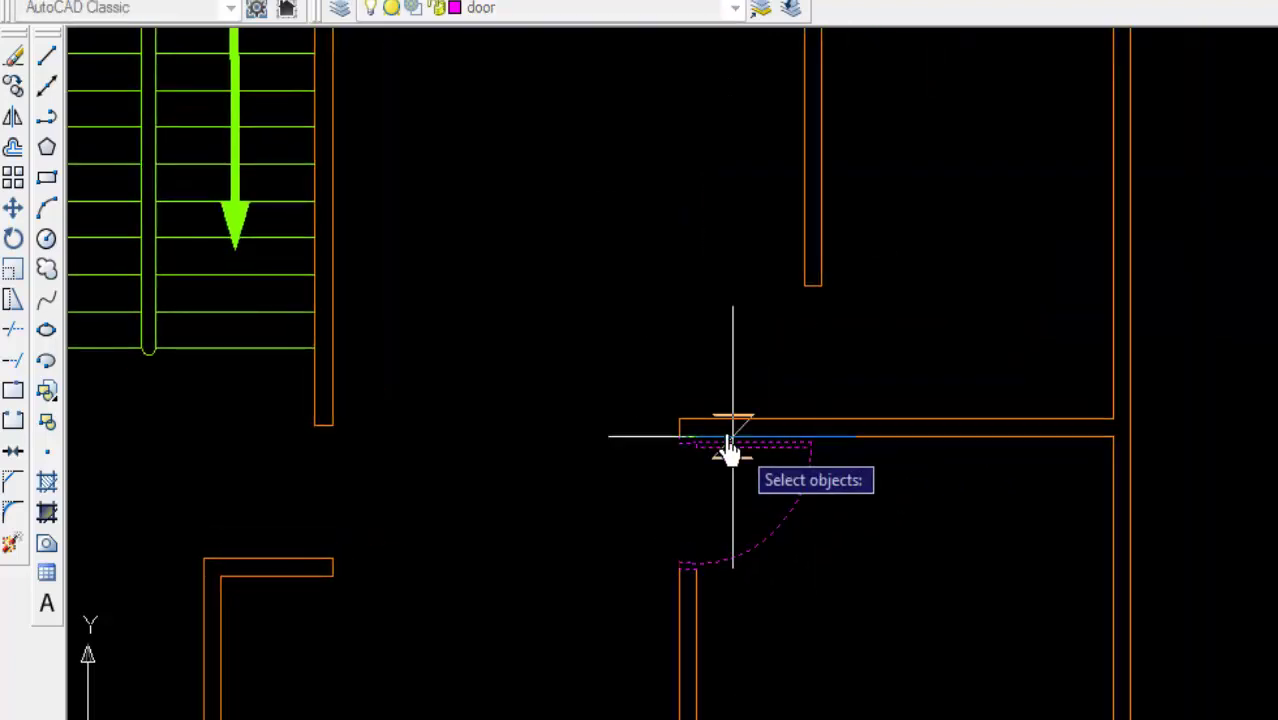
pyautogui.press('Return')
pyautogui.click(679, 419)
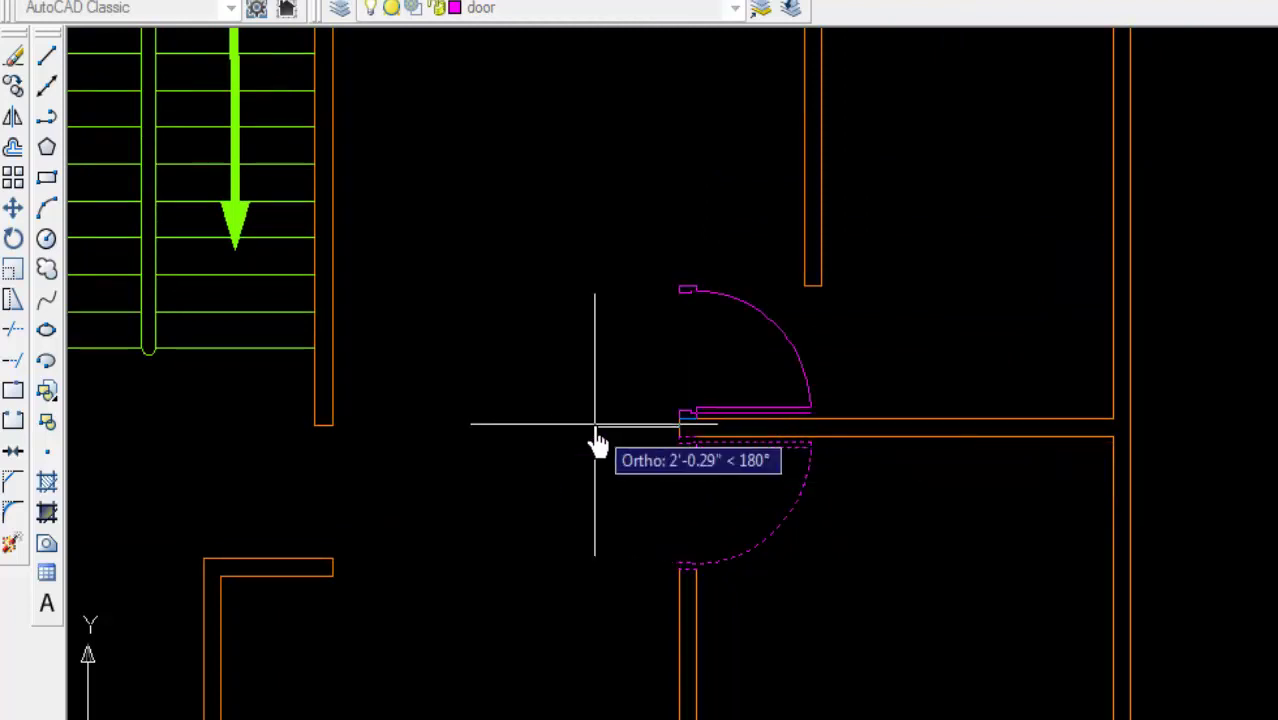
pyautogui.click(595, 424)
pyautogui.press('Return')
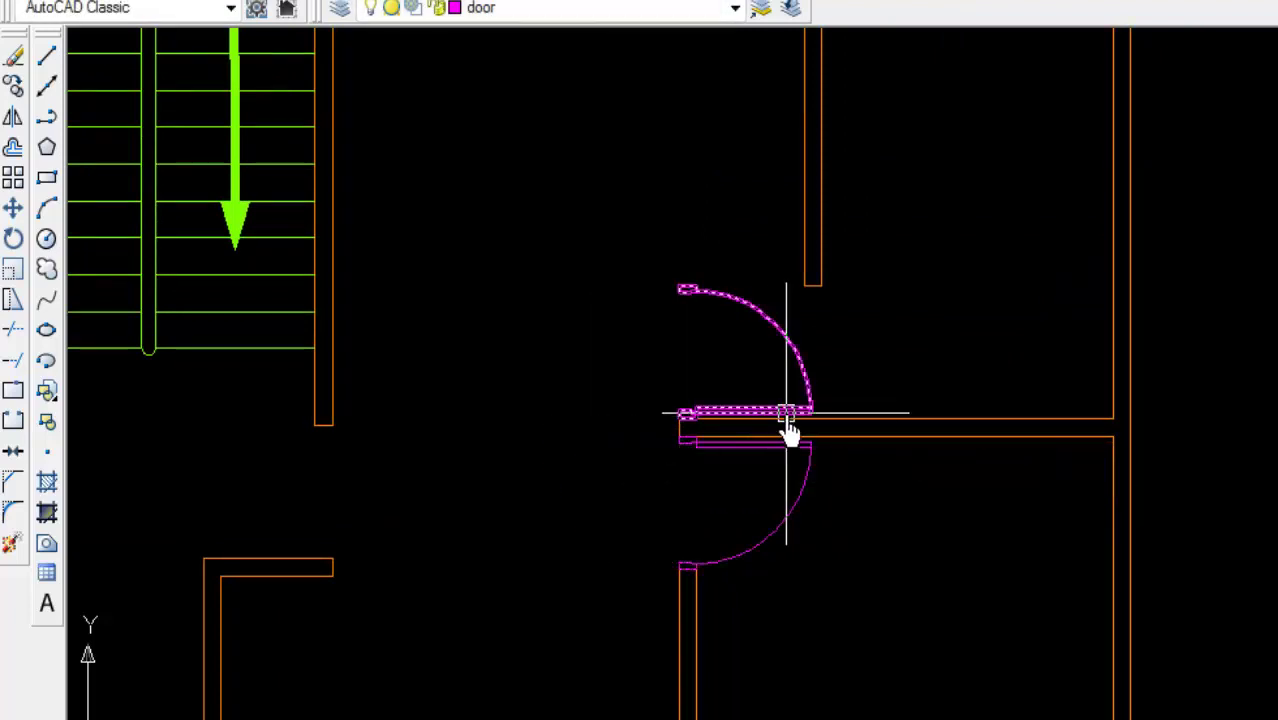
pyautogui.write('m')
# Step: Move the mirrored door right so its corner meets the wall corner
pyautogui.press('Return')
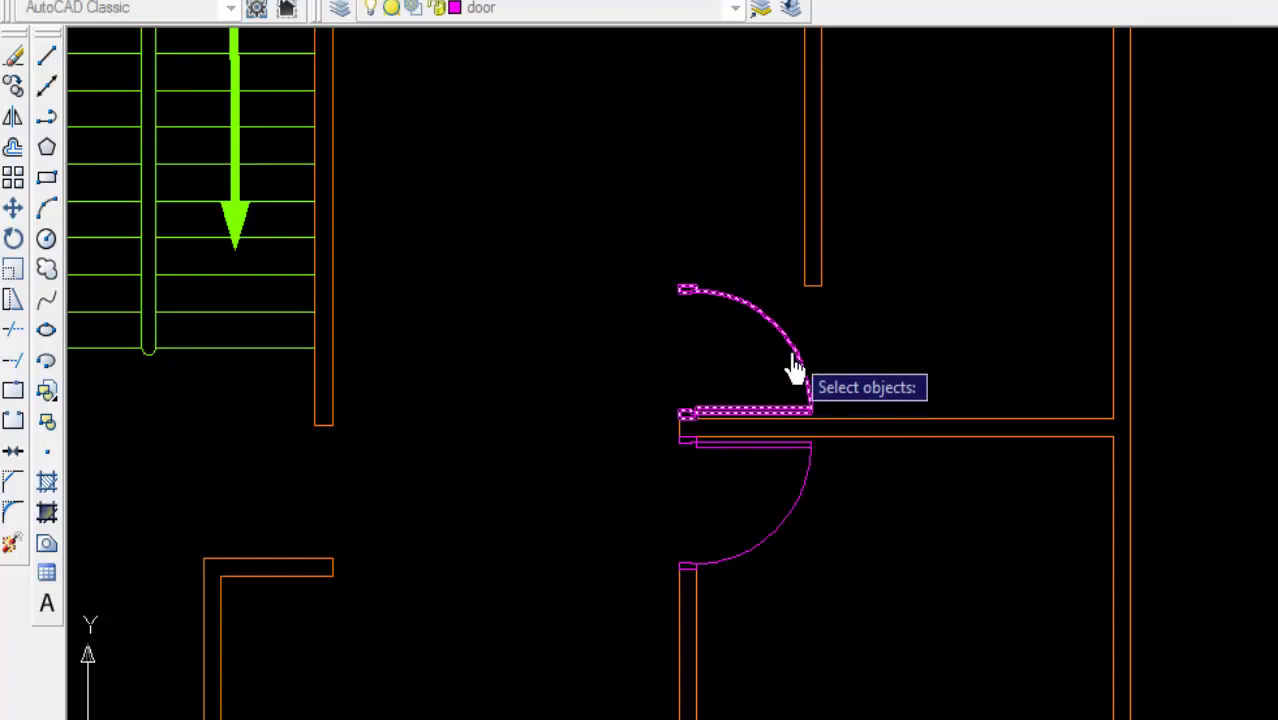
pyautogui.press('Return')
pyautogui.scroll(2, 626, 298)
pyautogui.scroll(2, 640, 295)
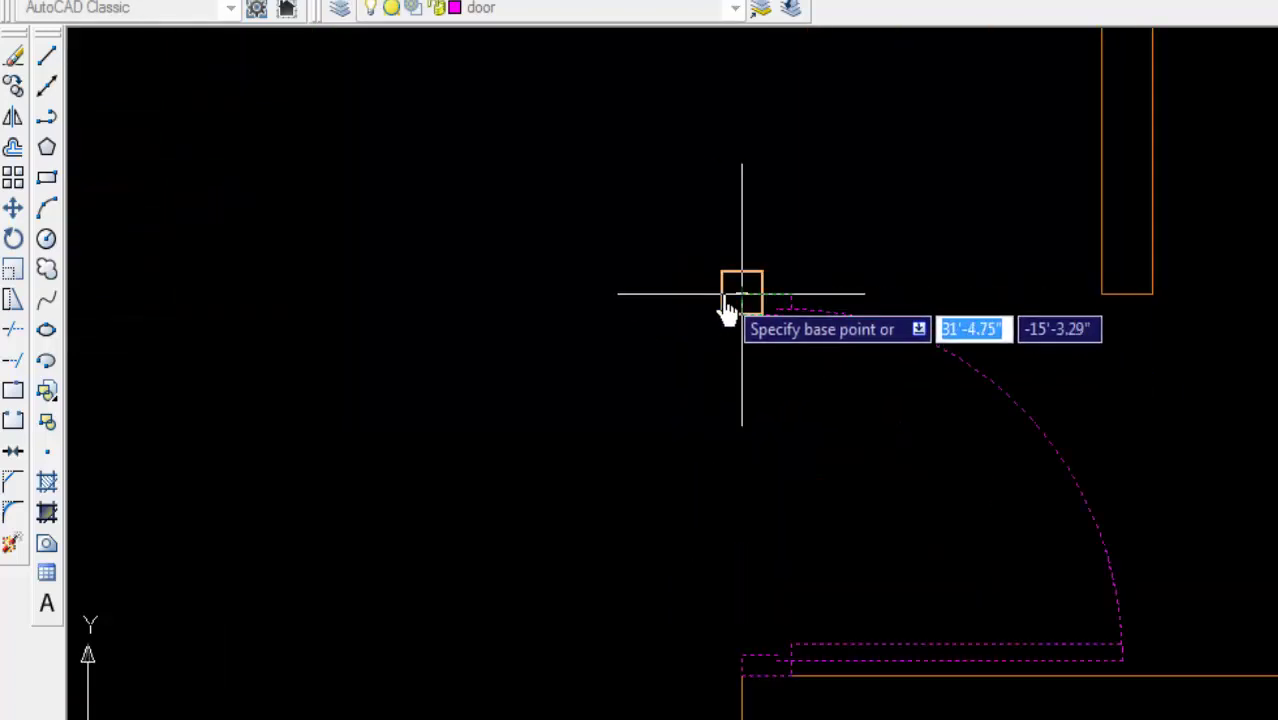
pyautogui.click(741, 293)
pyautogui.click(1097, 295)
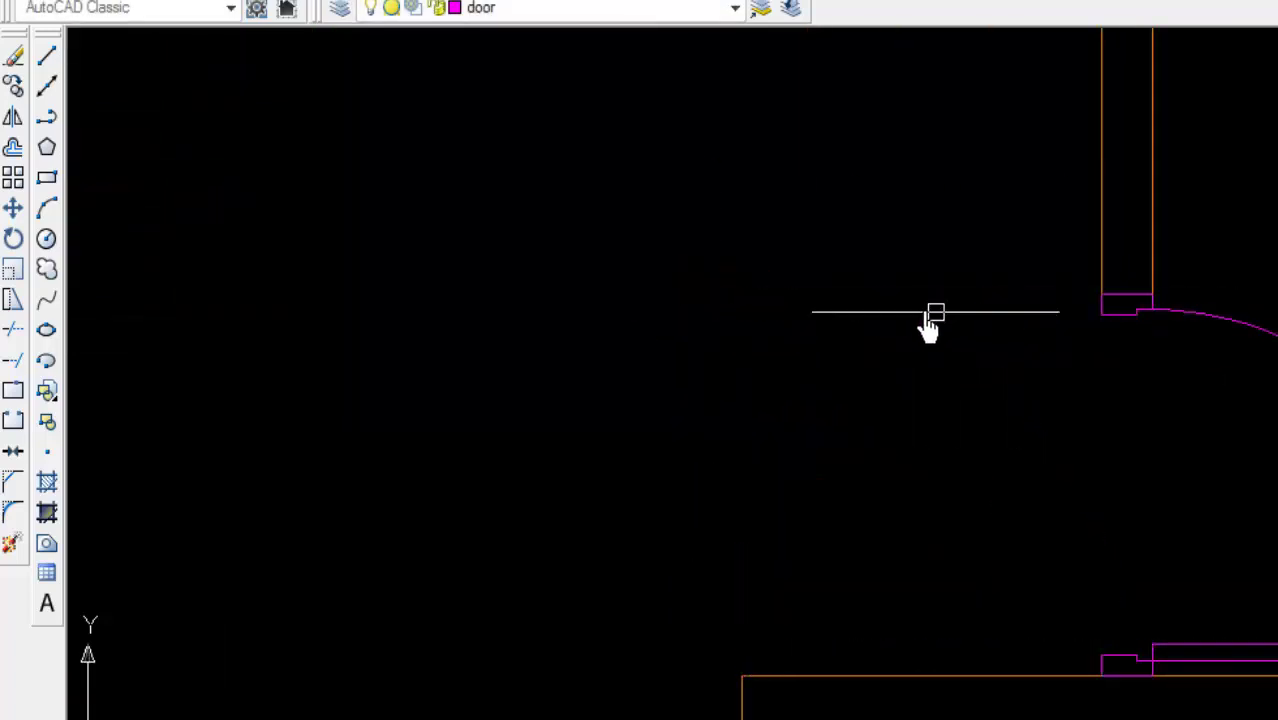
pyautogui.scroll(-4, 890, 380)
pyautogui.scroll(-2, 830, 480)
pyautogui.moveTo(890, 575)
pyautogui.mouseDown(button='middle')
pyautogui.moveTo(876, 600)
pyautogui.moveTo(868, 570)
pyautogui.mouseUp(button='middle')
pyautogui.write('mi')
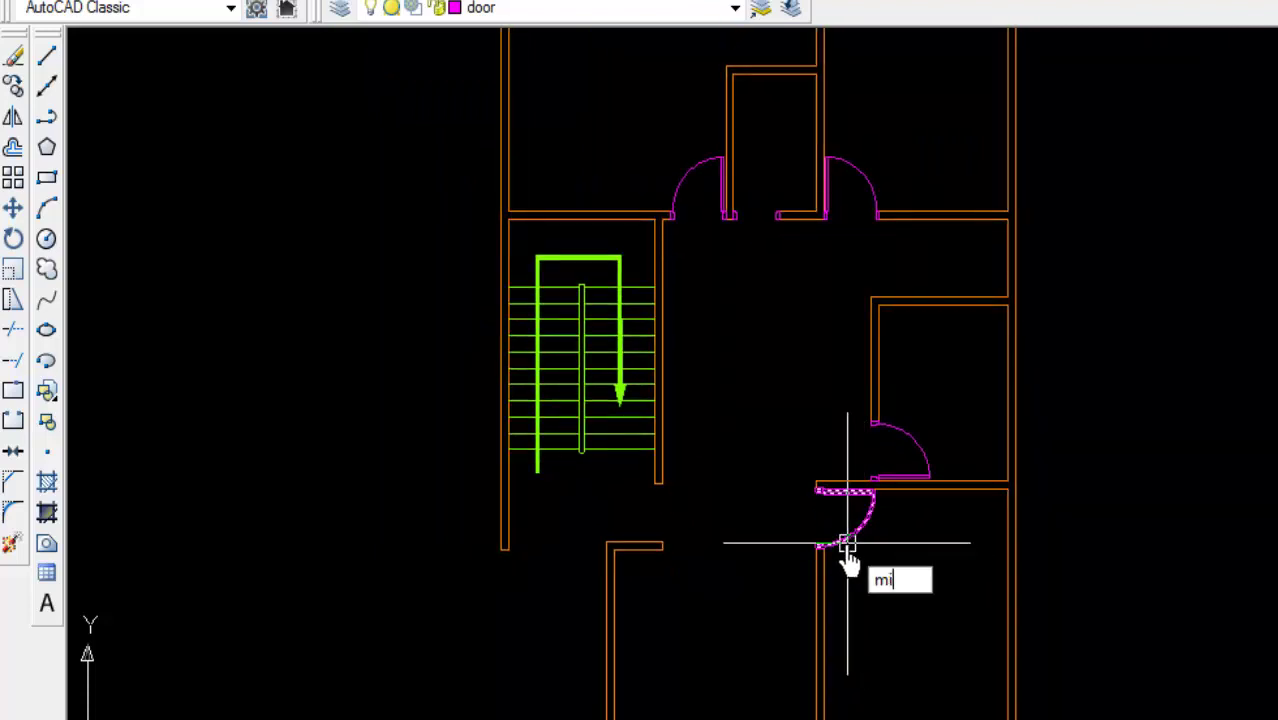
# Step: Begin mirroring the upper door, then cancel the mirror
pyautogui.press('Return')
pyautogui.scroll(2, 846, 550)
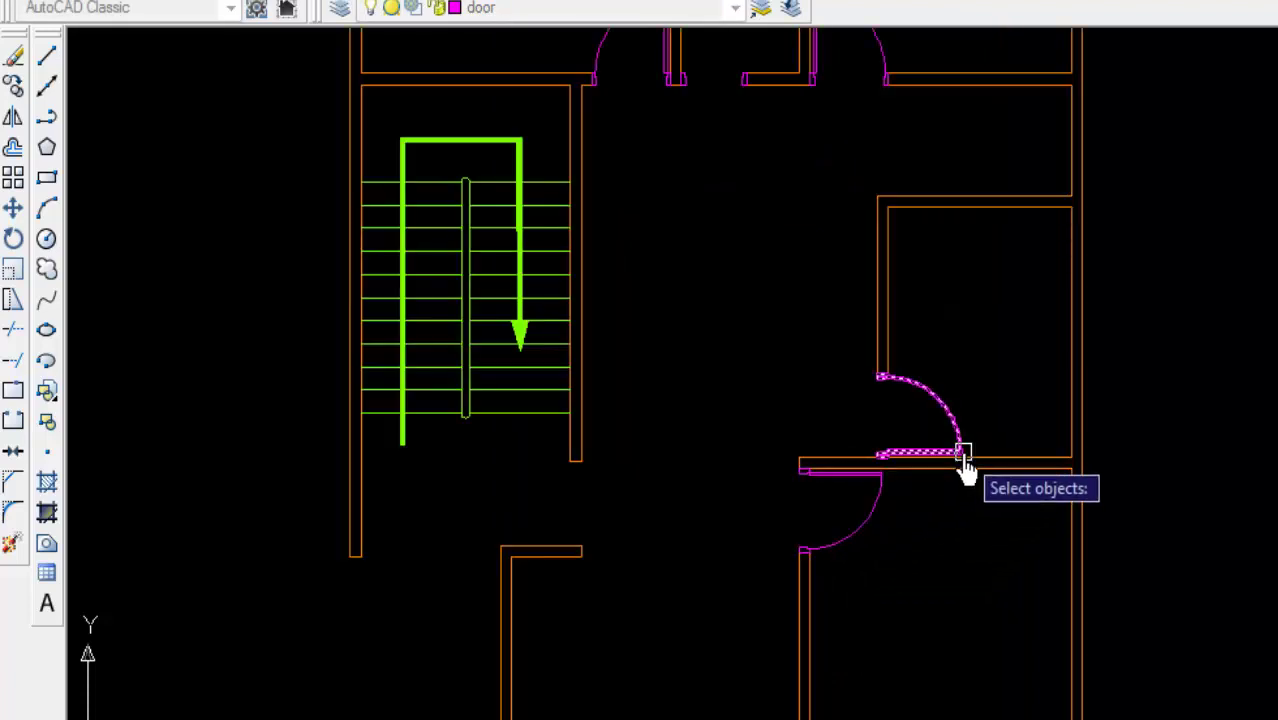
pyautogui.press('Return')
pyautogui.click(766, 440)
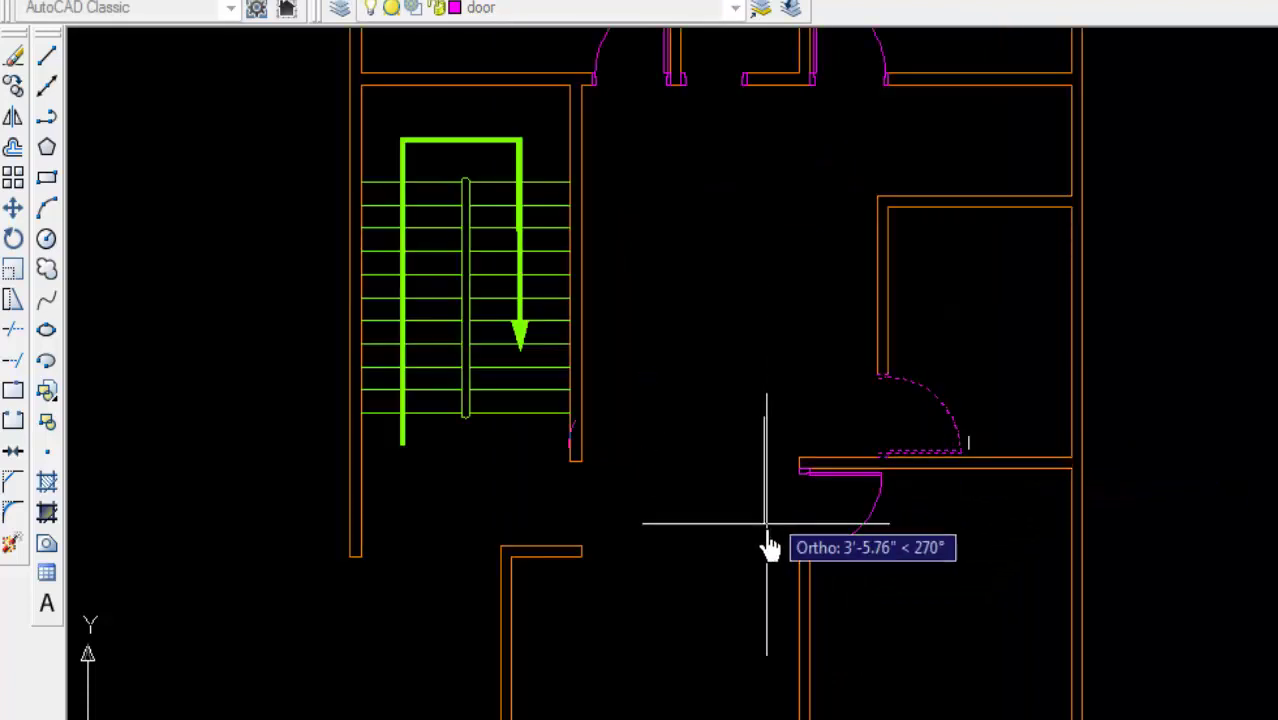
pyautogui.press('Escape')
pyautogui.write('co')
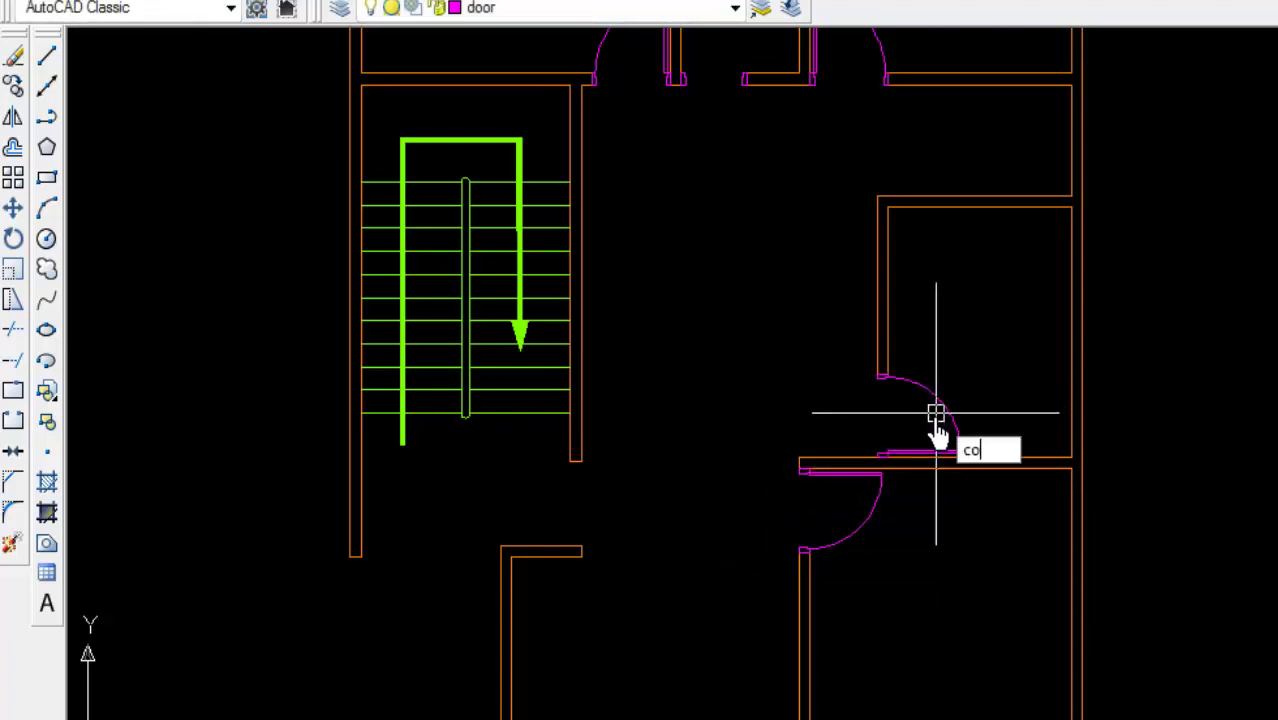
# Step: Copy a door by its corner into the opening beside the bottom of the staircase
pyautogui.press('Return')
pyautogui.press('Return')
pyautogui.scroll(2, 870, 385)
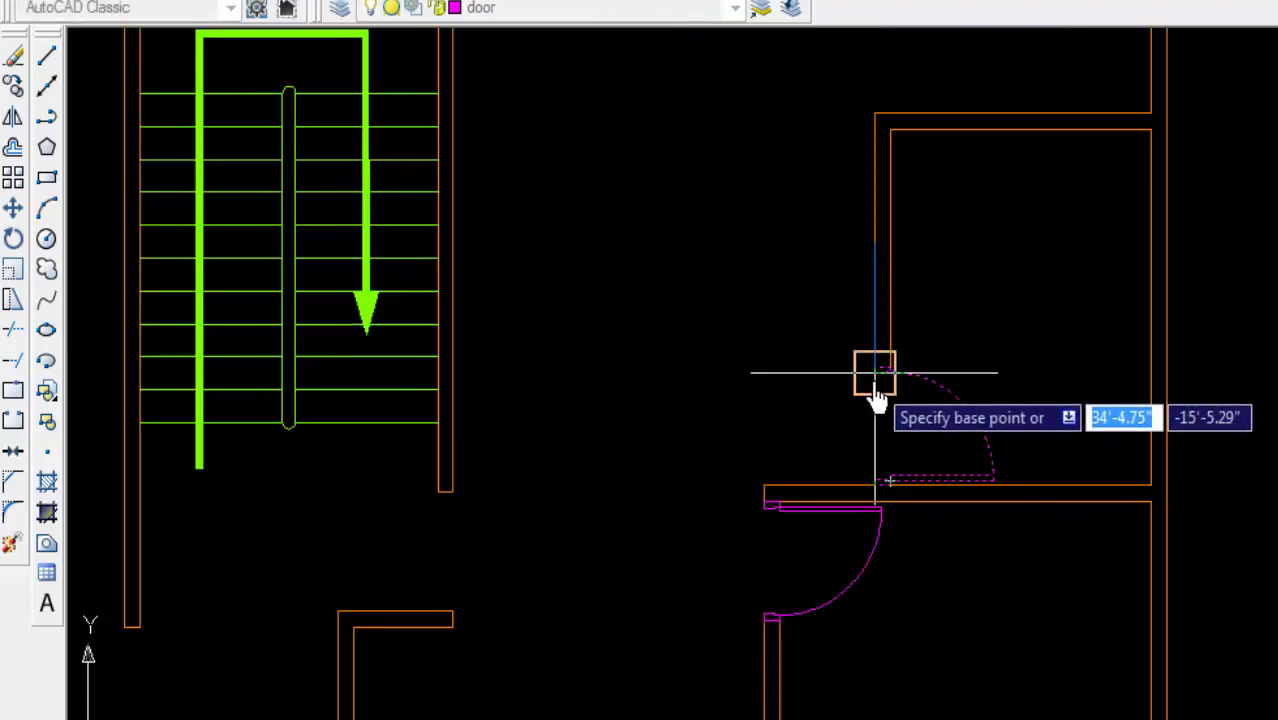
pyautogui.scroll(2, 870, 365)
pyautogui.click(868, 362)
pyautogui.scroll(-4, 900, 380)
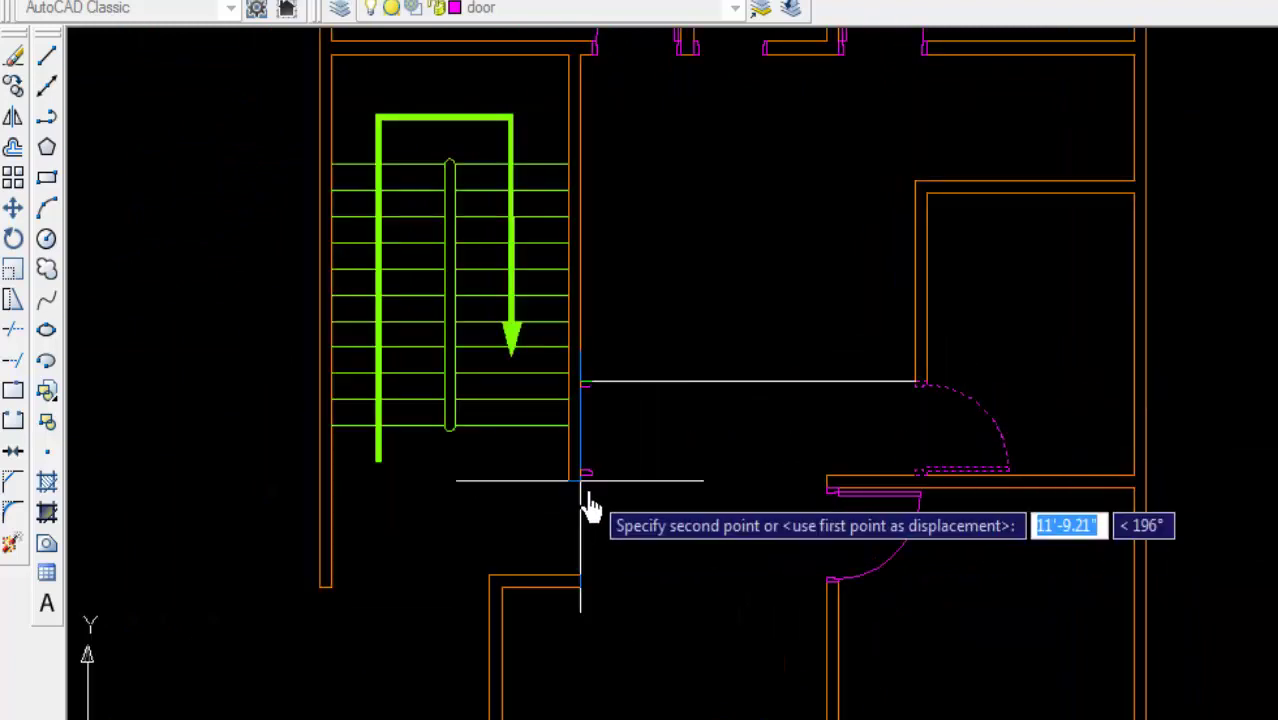
pyautogui.scroll(2, 578, 502)
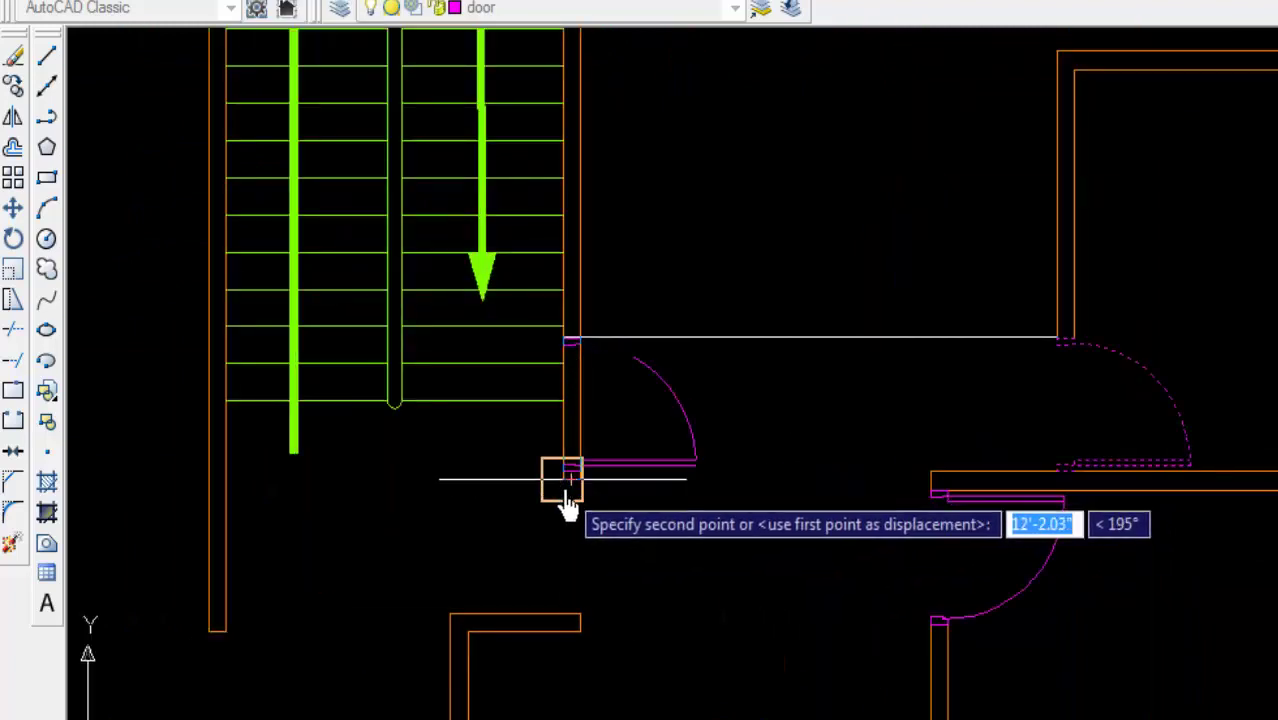
pyautogui.click(566, 484)
pyautogui.press('Return')
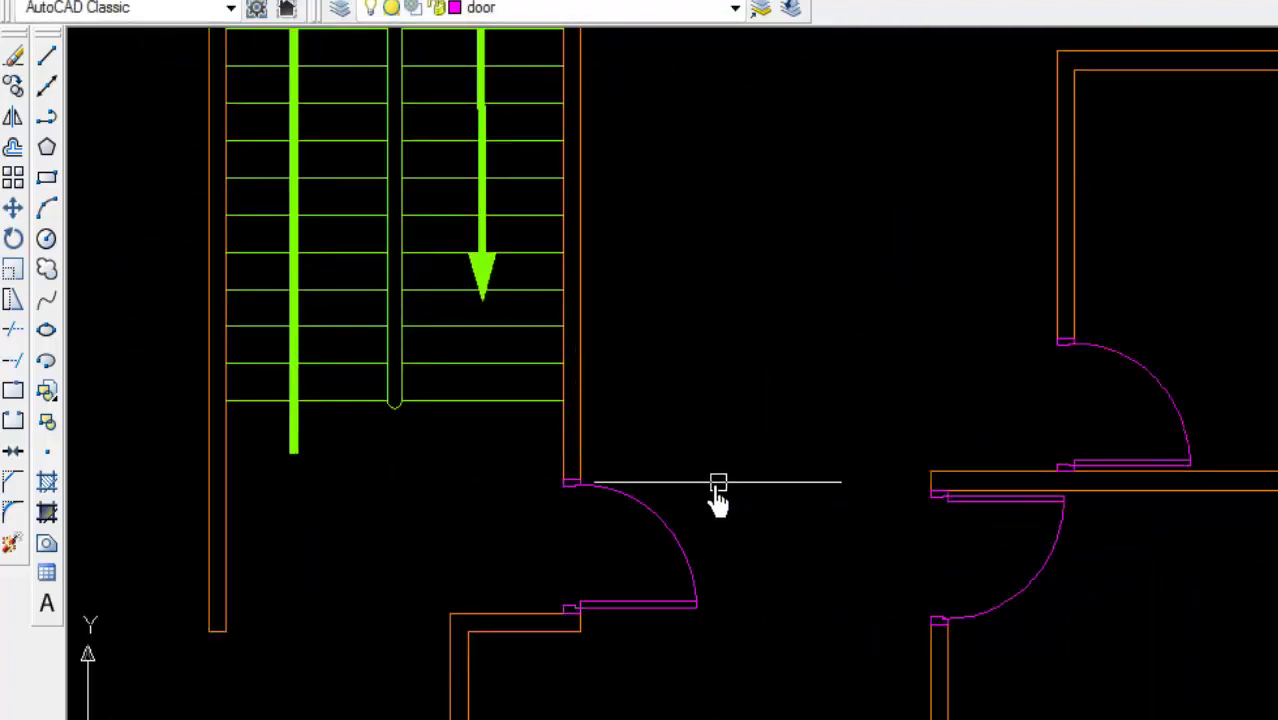
pyautogui.scroll(-4, 712, 500)
pyautogui.moveTo(845, 515); pyautogui.dragTo(824, 530, button='middle')
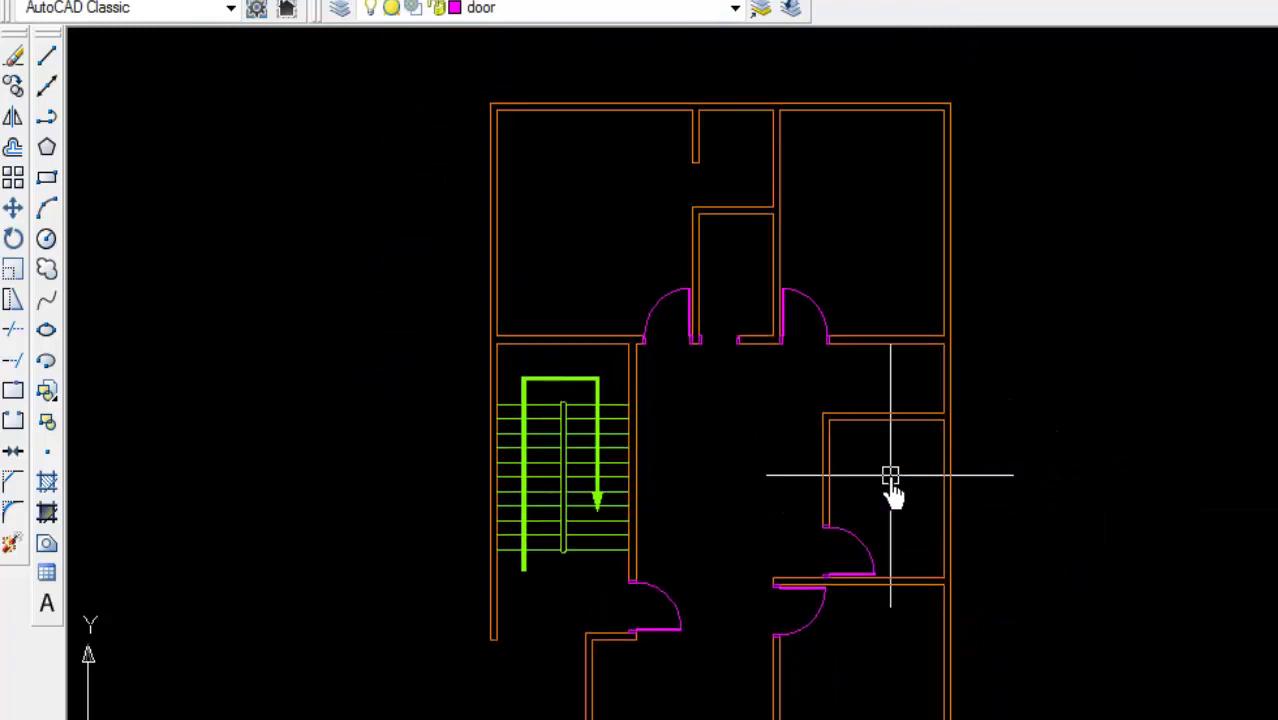
# Step: Draw a rectangle for the small door leaf near the narrow opening between the upper doors
pyautogui.moveTo(890, 476); pyautogui.dragTo(850, 408, button='middle')
pyautogui.scroll(-2, 830, 375)
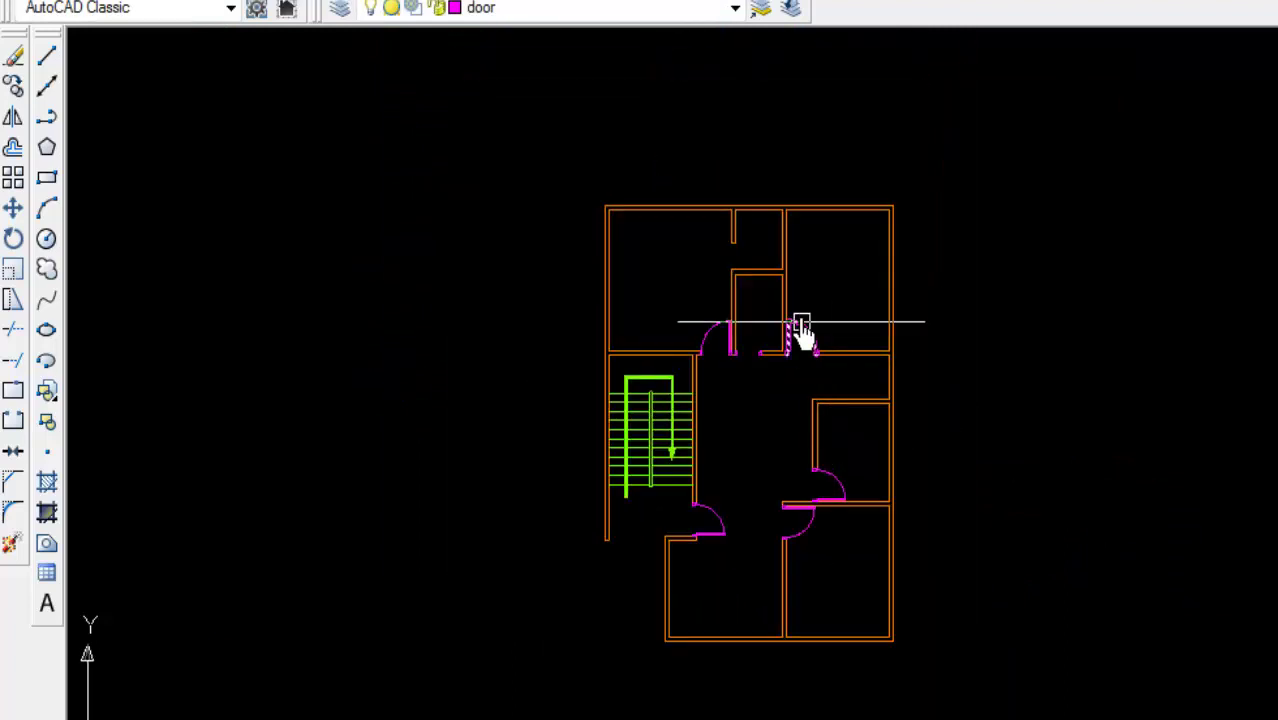
pyautogui.scroll(2, 800, 300)
pyautogui.scroll(1, 799, 291)
pyautogui.scroll(-2, 763, 260)
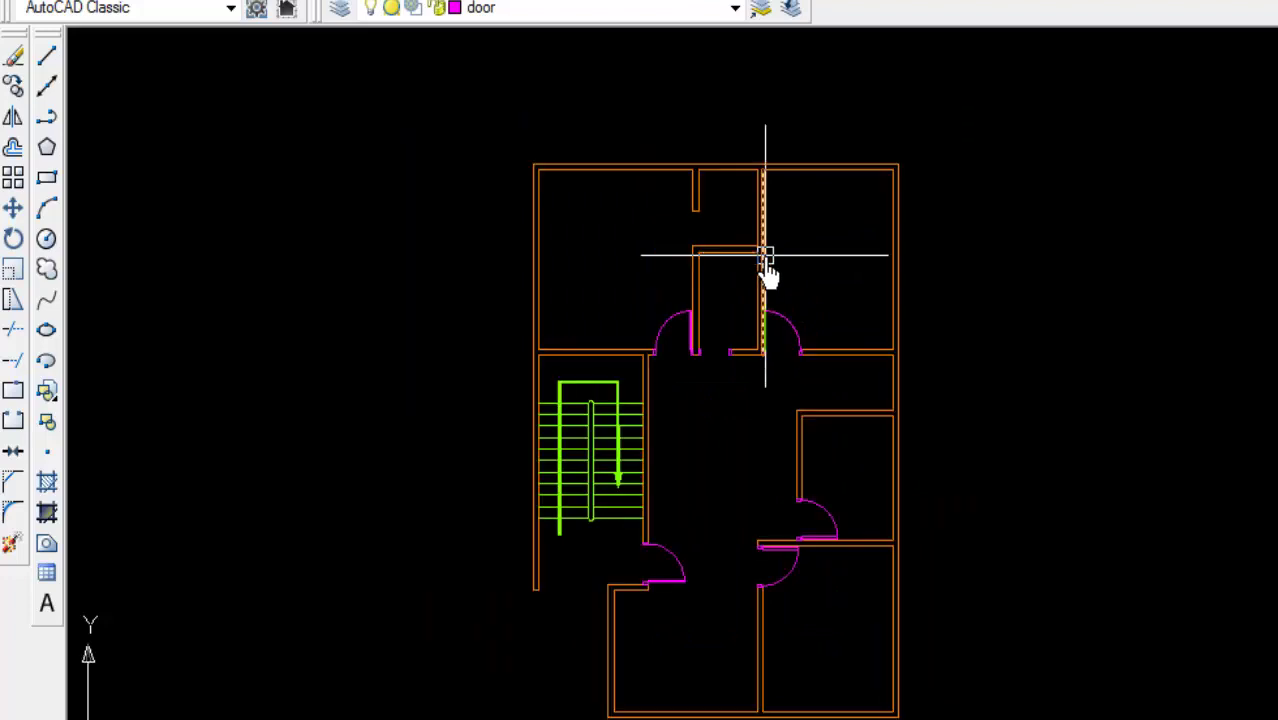
pyautogui.scroll(2, 764, 276)
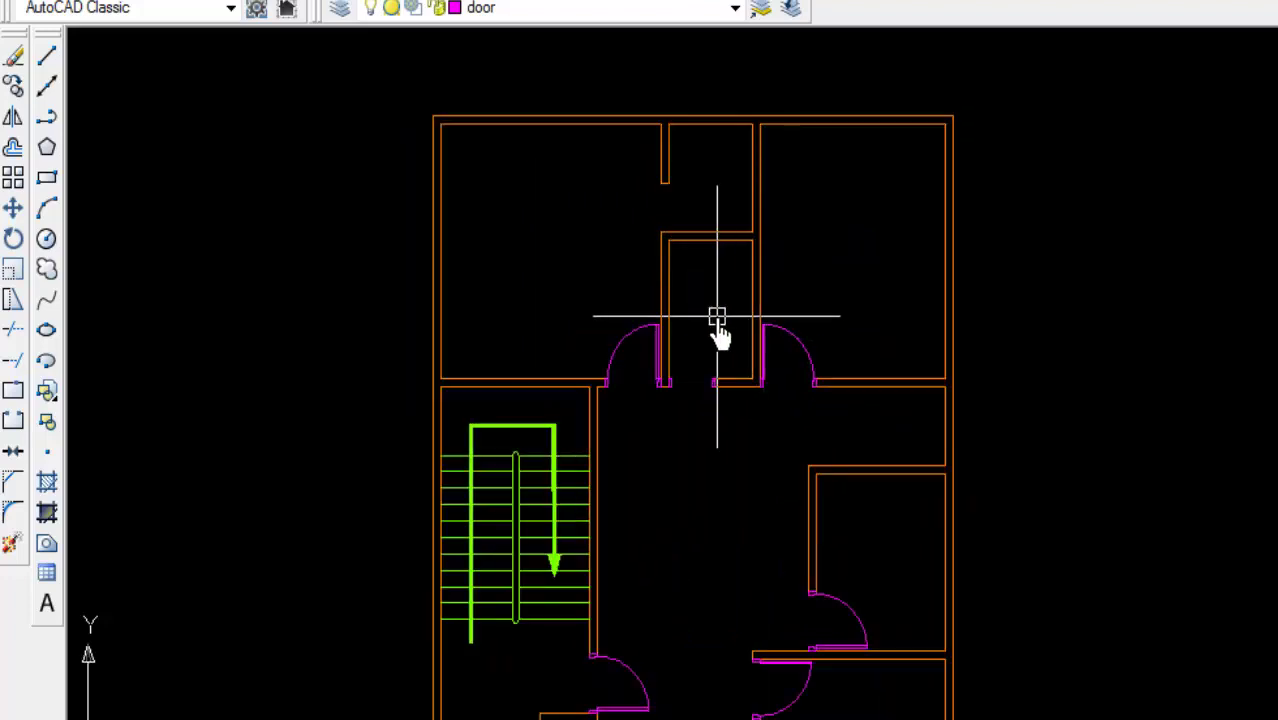
pyautogui.scroll(2, 717, 316)
pyautogui.write('rec')
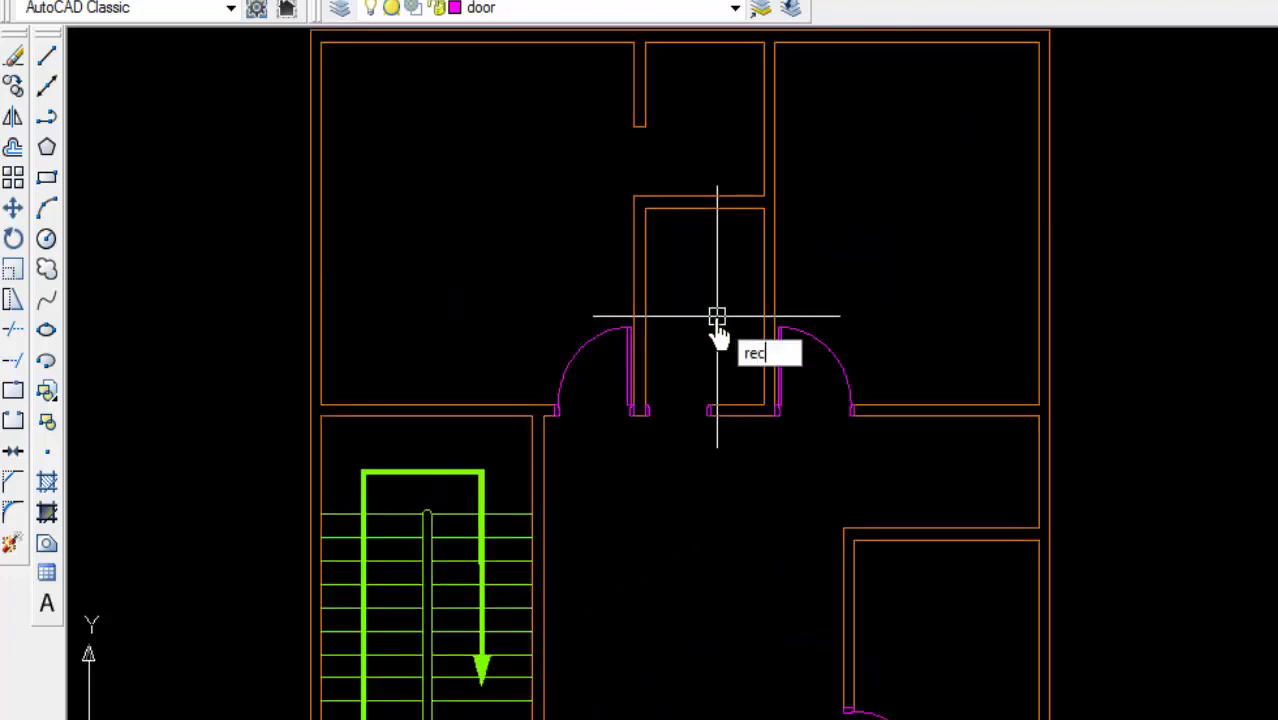
pyautogui.press('Return')
pyautogui.scroll(2, 679, 408)
pyautogui.scroll(2, 625, 410)
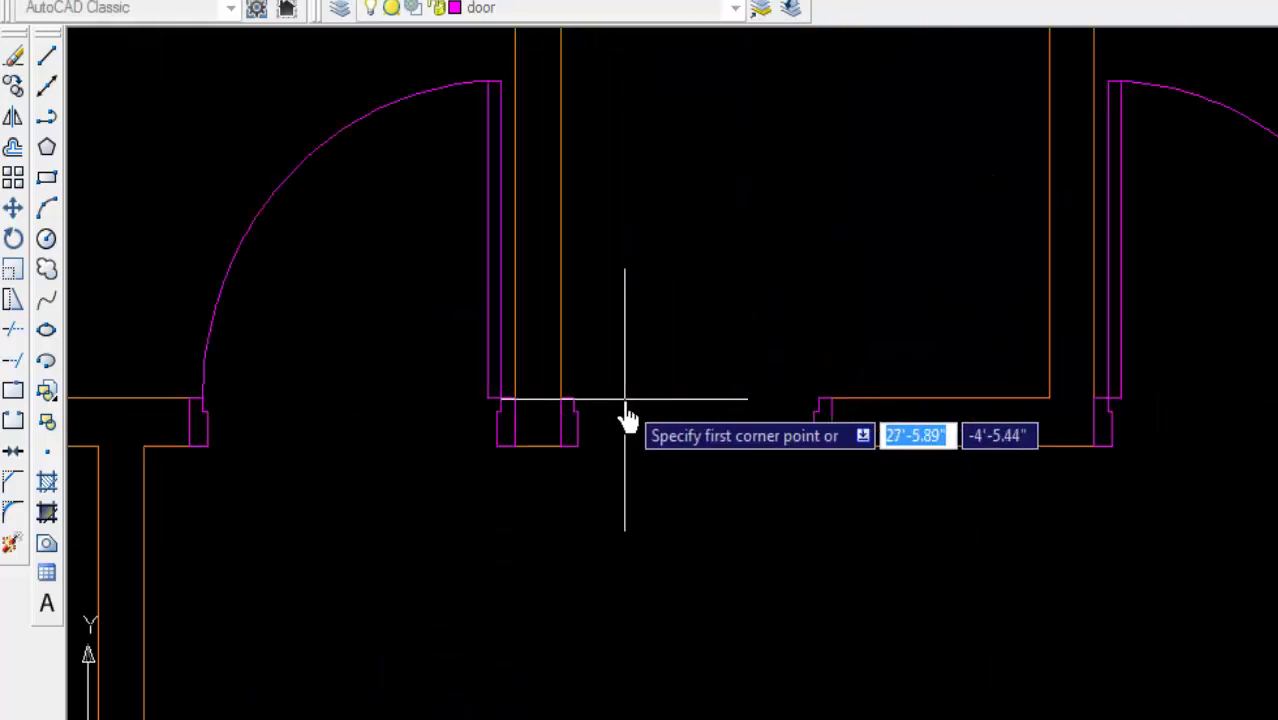
pyautogui.scroll(2, 559, 398)
pyautogui.click(561, 413)
pyautogui.scroll(2, 875, 428)
pyautogui.scroll(2, 906, 436)
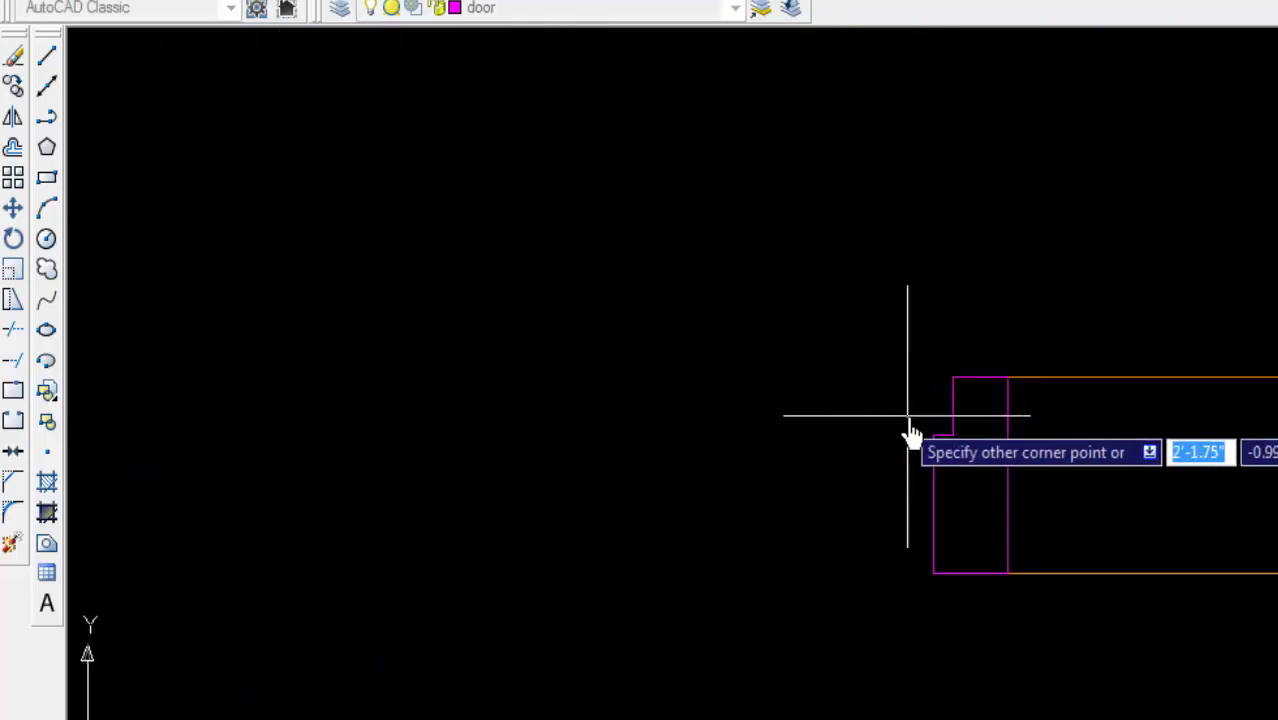
pyautogui.scroll(-2, 970, 445)
pyautogui.scroll(-2, 930, 471)
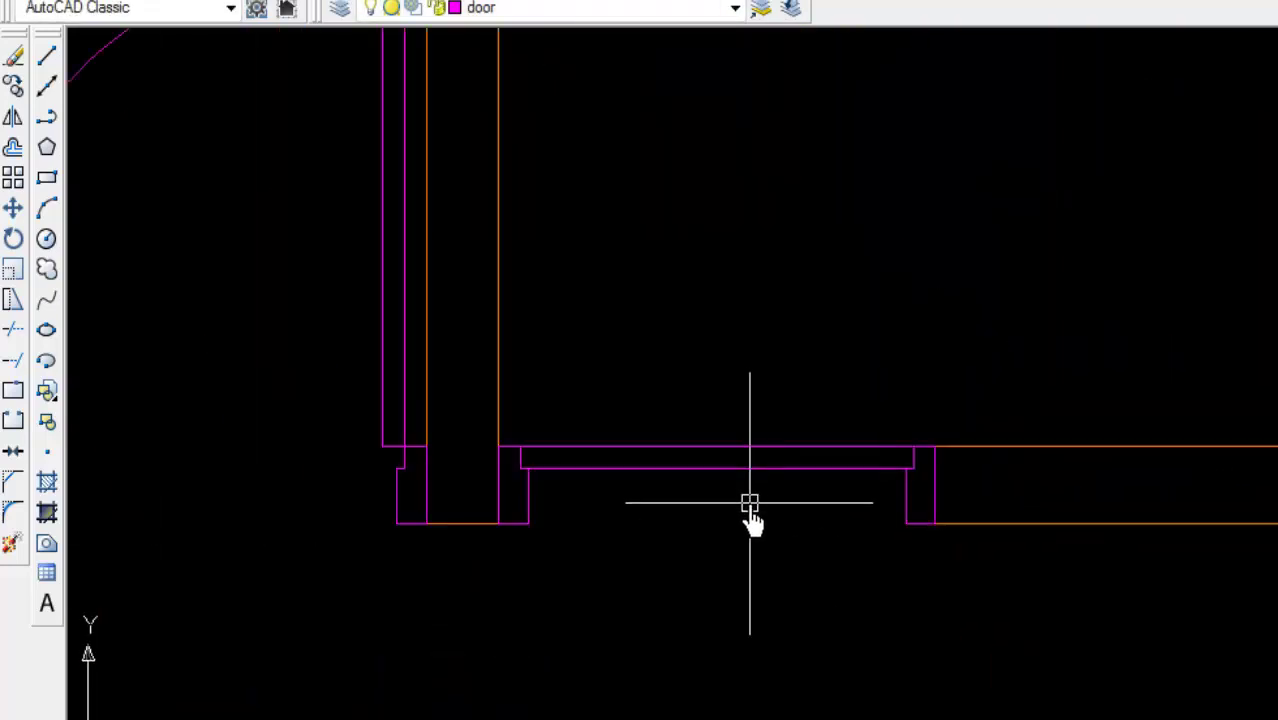
pyautogui.write('r')
# Step: Move the door leaf rectangle into place against the opening's jamb
pyautogui.press('Return')
pyautogui.click(705, 466)
pyautogui.press('Return')
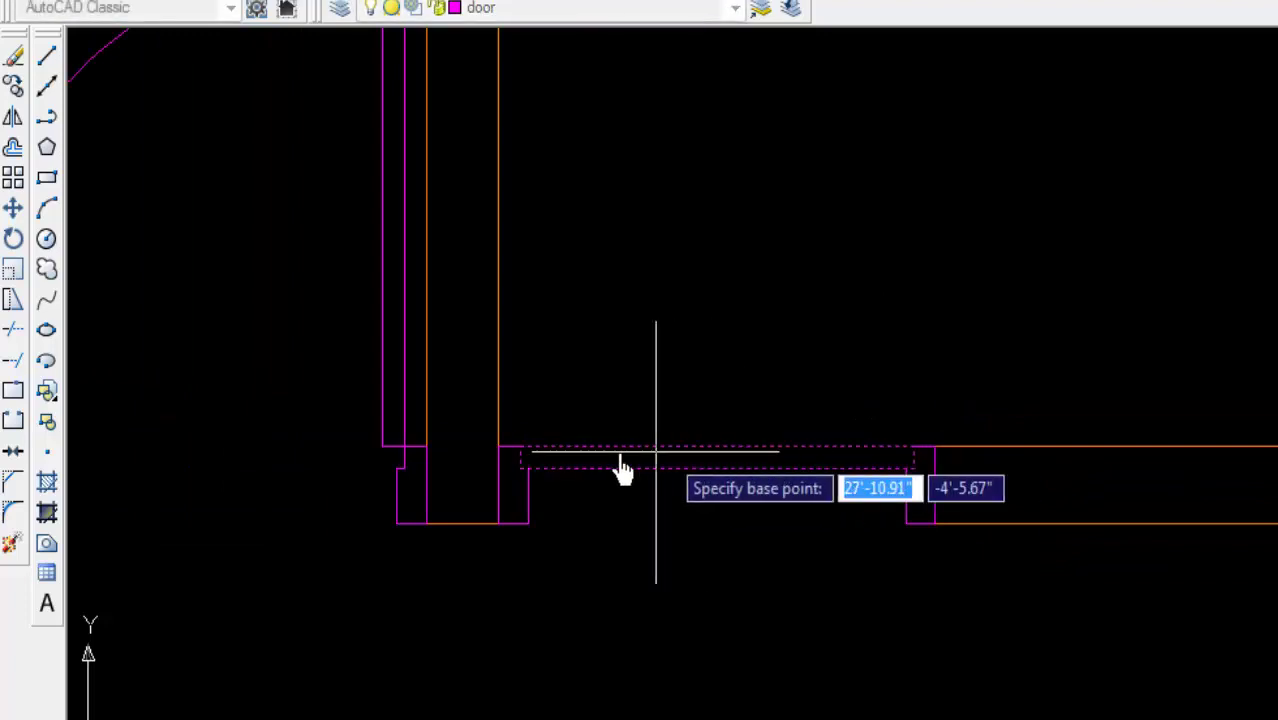
pyautogui.click(528, 457)
pyautogui.click(619, 451)
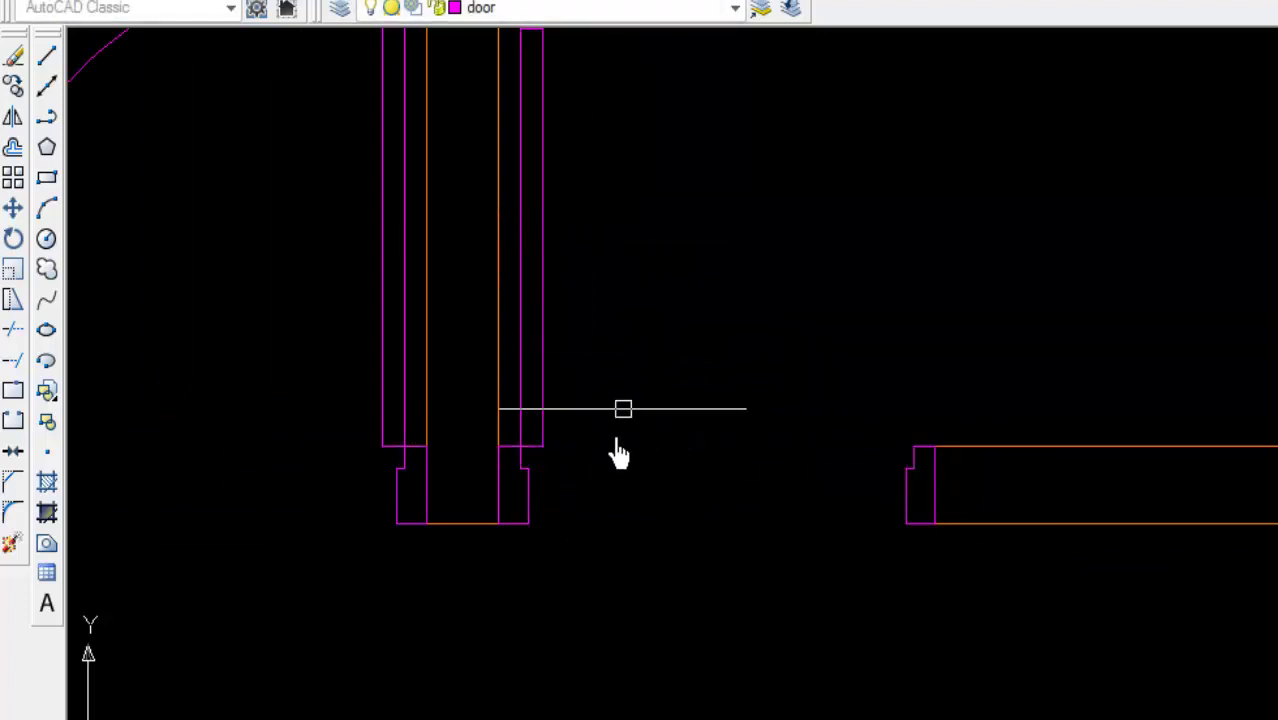
pyautogui.scroll(-2, 619, 451)
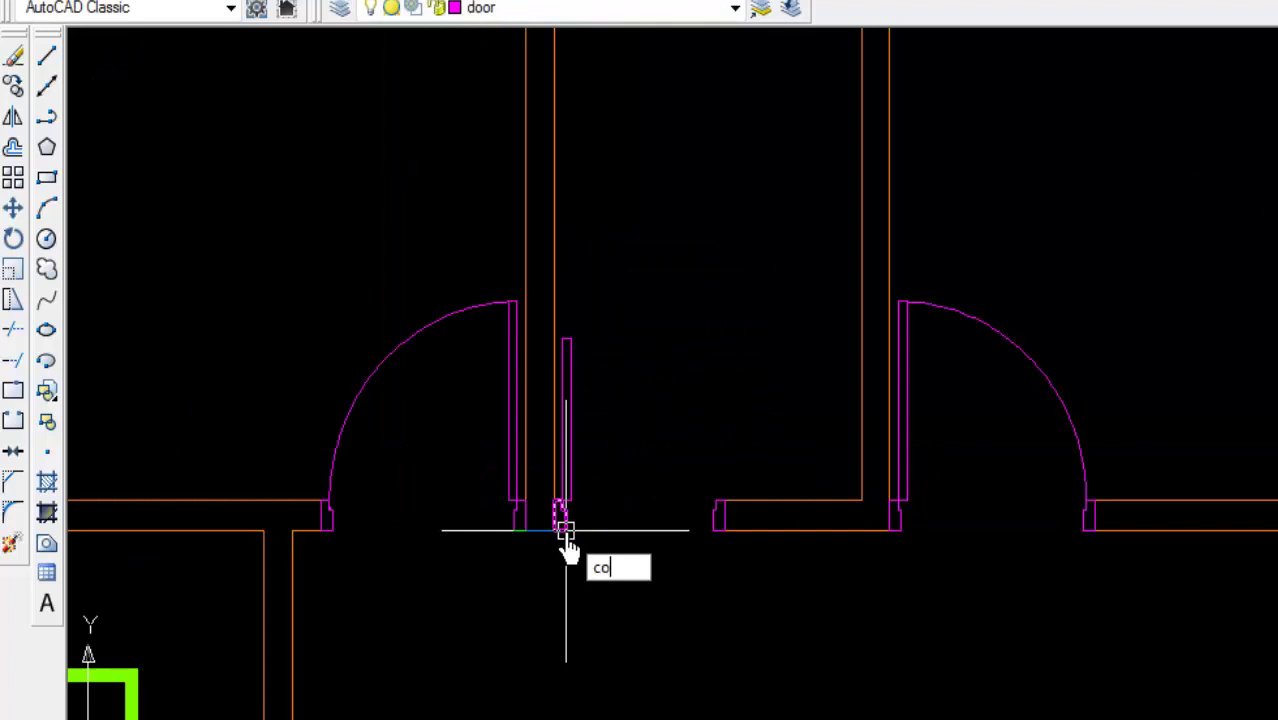
# Step: Draw the swing circle centred on the hinge jamb, reaching the far jamb
pyautogui.press('Return')
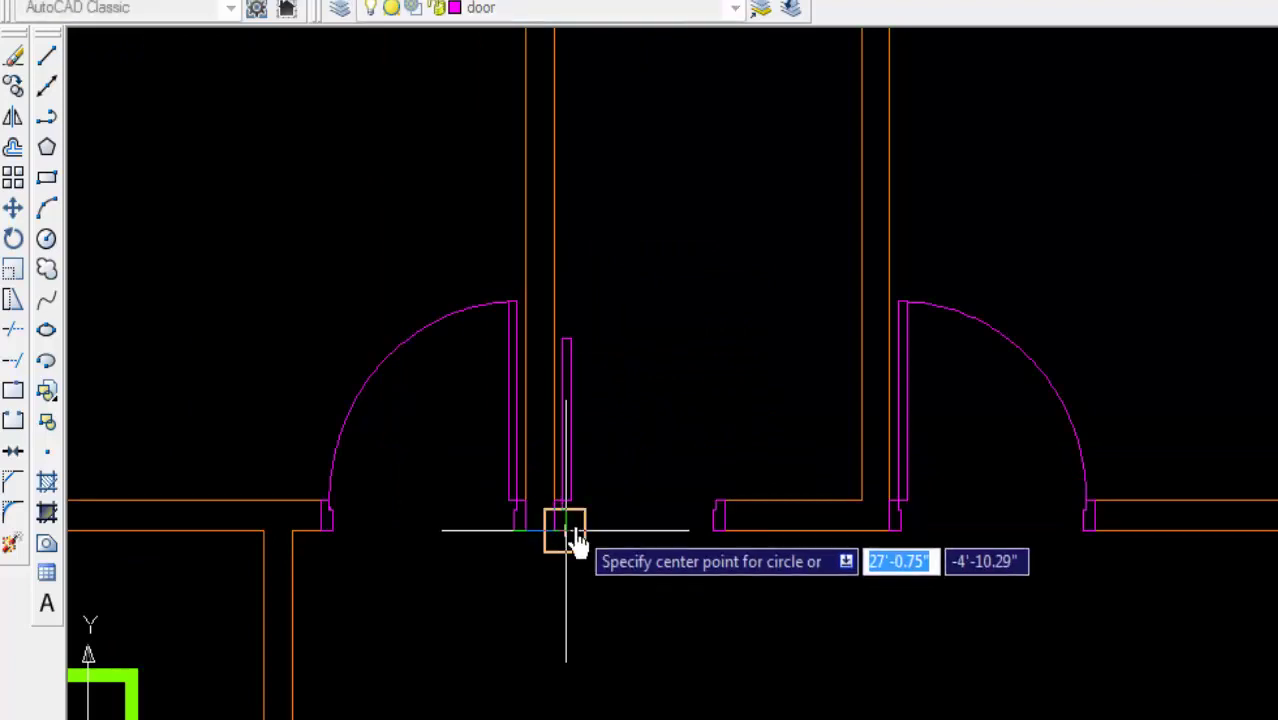
pyautogui.scroll(5, 560, 530)
pyautogui.click(528, 475)
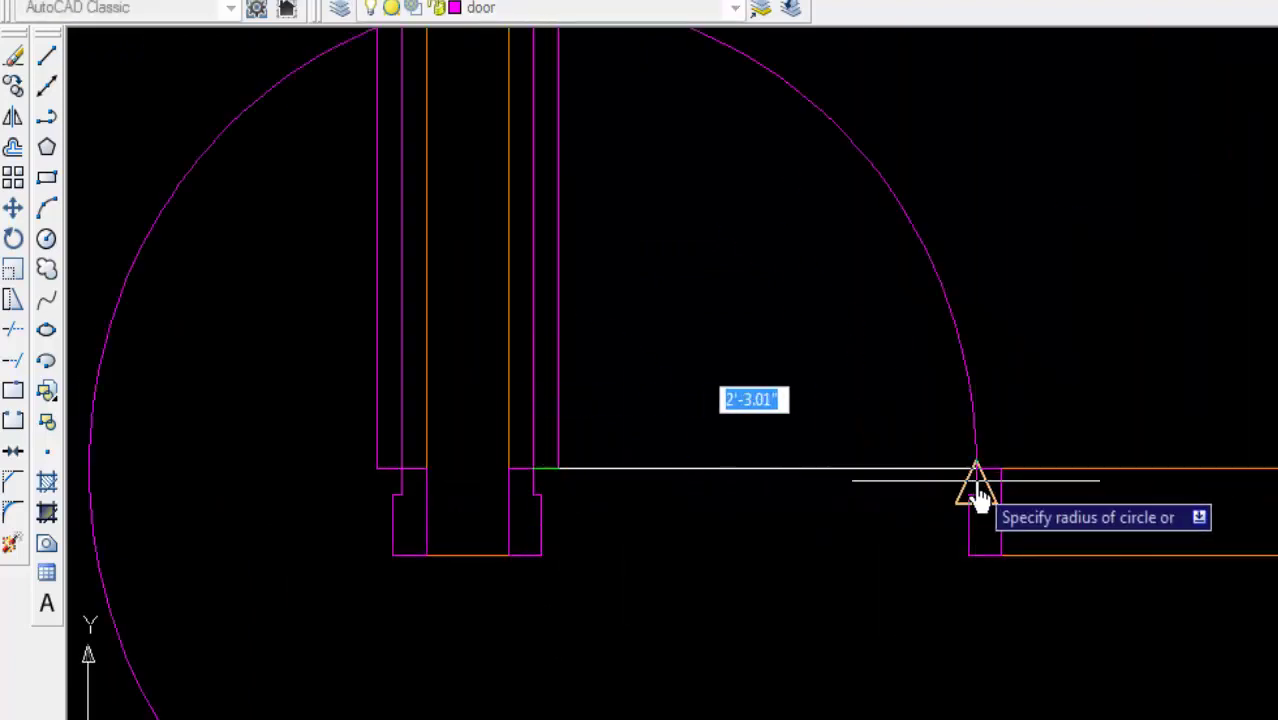
pyautogui.click(975, 472)
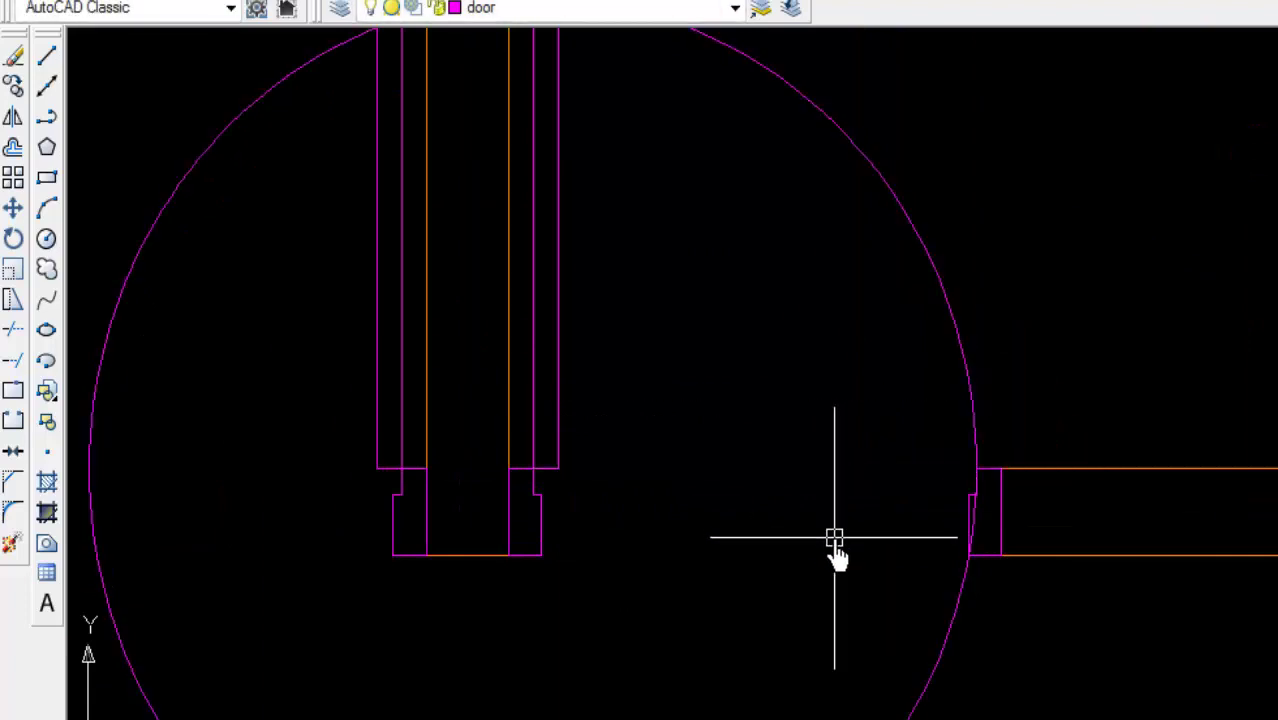
pyautogui.write('tr')
# Step: Trim the swing circle at the far jamb and leaf top, then erase the leftover arc
pyautogui.press('Return')
pyautogui.scroll(2, 970, 515)
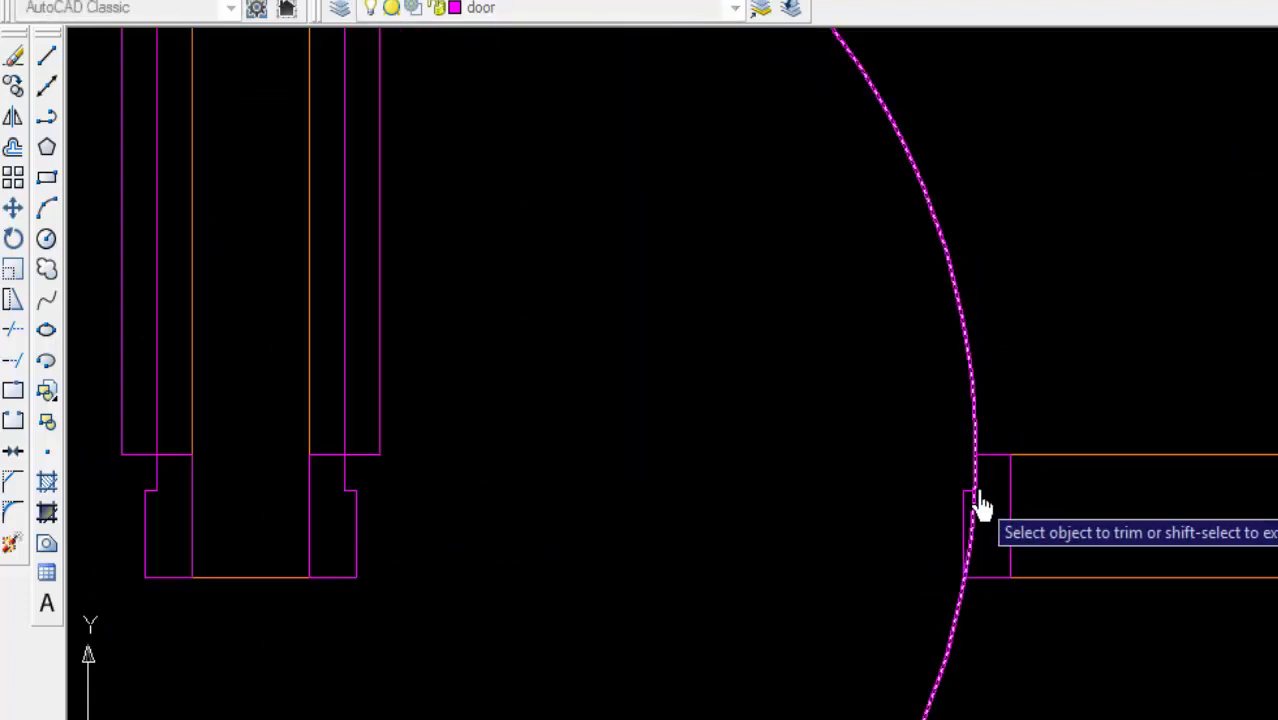
pyautogui.scroll(2, 978, 505)
pyautogui.scroll(2, 960, 510)
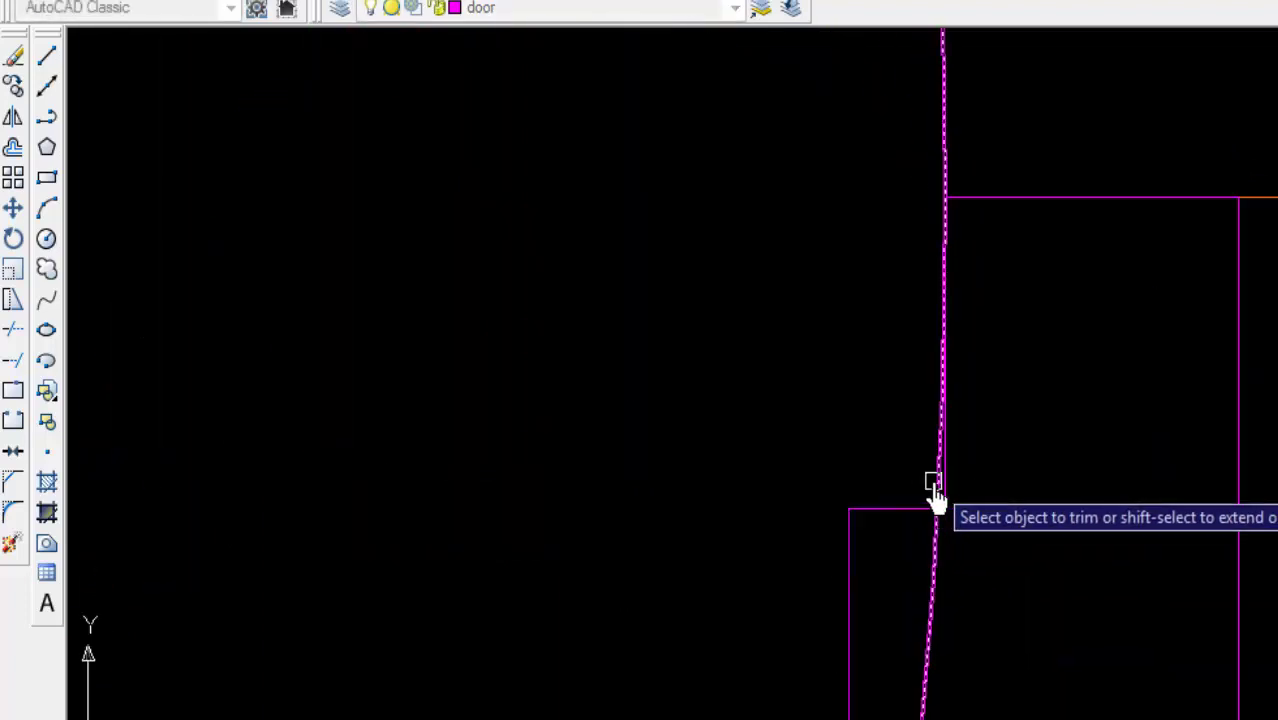
pyautogui.click(933, 493)
pyautogui.scroll(-3, 930, 570)
pyautogui.scroll(-2, 764, 408)
pyautogui.scroll(3, 640, 305)
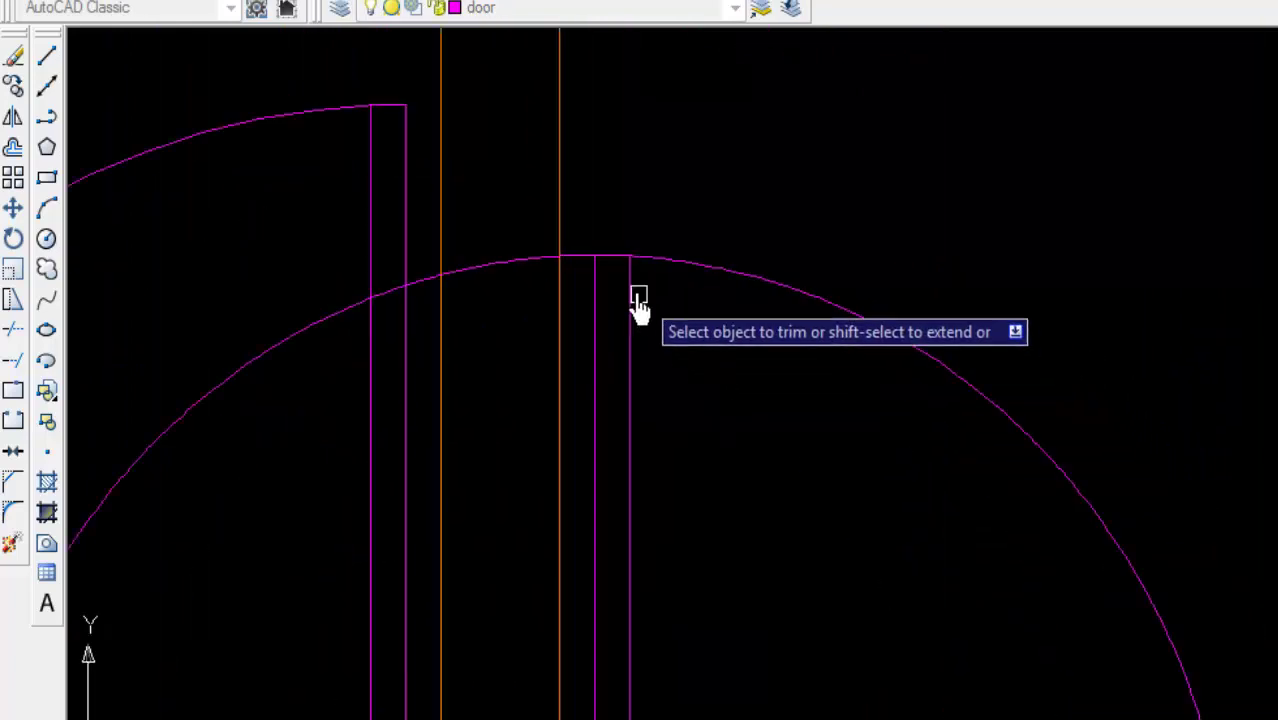
pyautogui.scroll(2, 571, 251)
pyautogui.click(553, 232)
pyautogui.scroll(-2, 633, 271)
pyautogui.scroll(-2, 633, 271)
pyautogui.press('Escape')
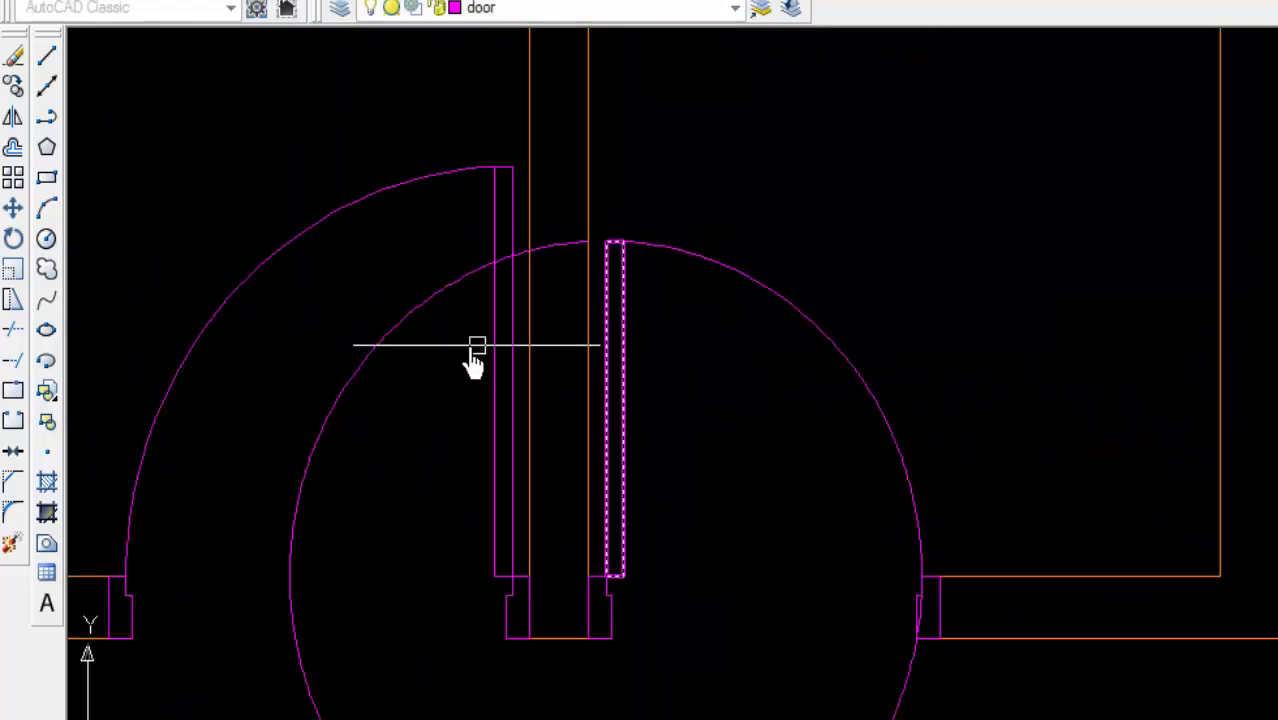
pyautogui.click(413, 293)
pyautogui.press('Delete')
pyautogui.scroll(-2, 430, 307)
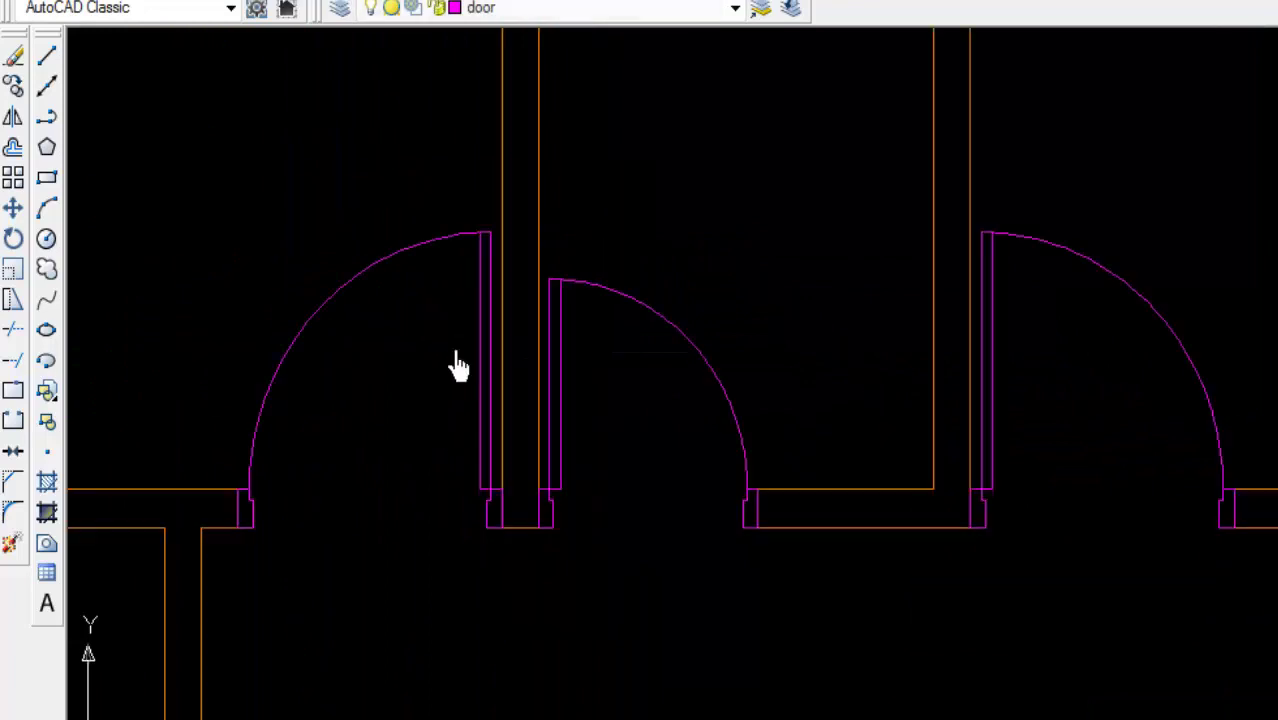
pyautogui.scroll(-1, 456, 362)
# Step: Define block door2.6 from the small door's arc, leaf and jamb, based at the hinge corner
pyautogui.press('Return')
pyautogui.write('door2.6')
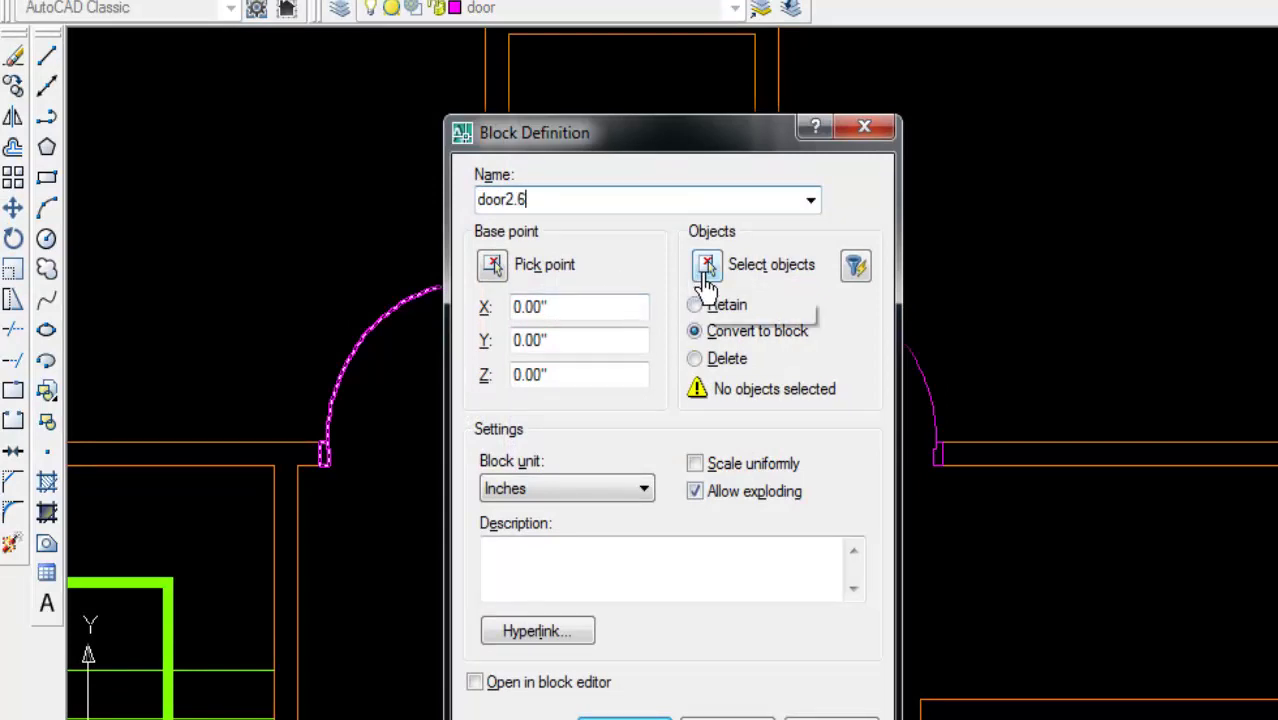
pyautogui.click(707, 266)
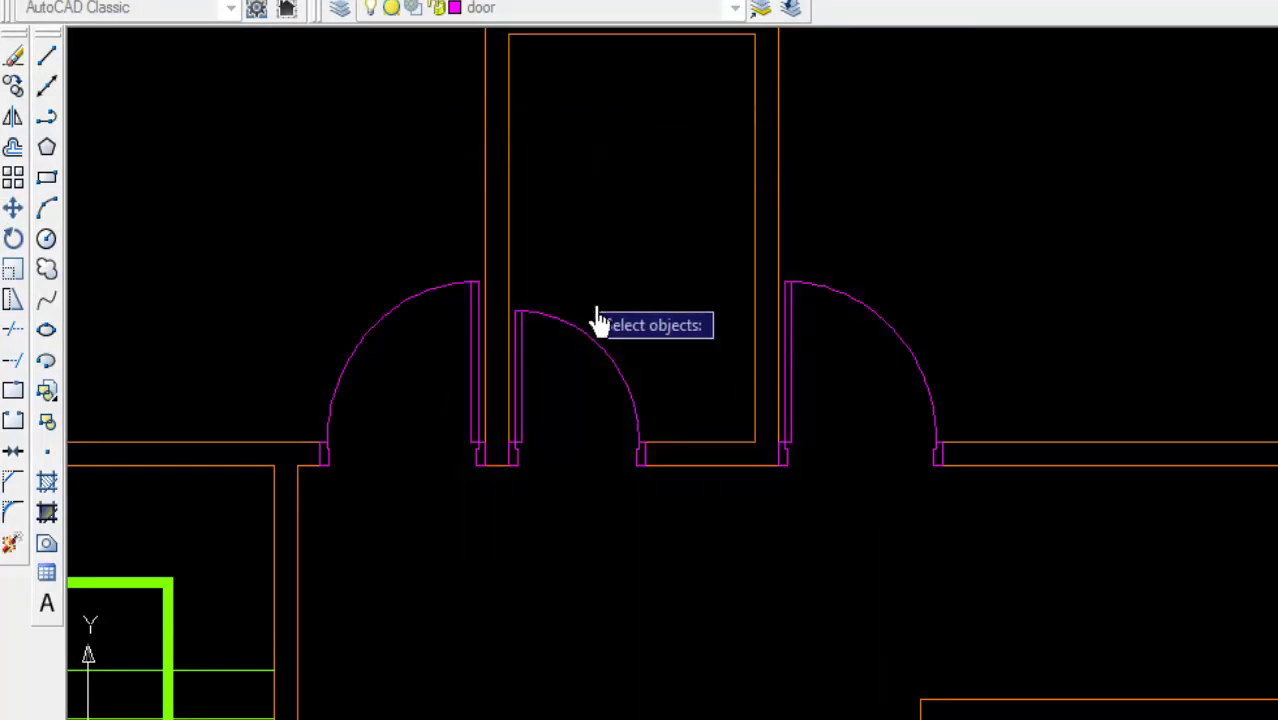
pyautogui.click(605, 362)
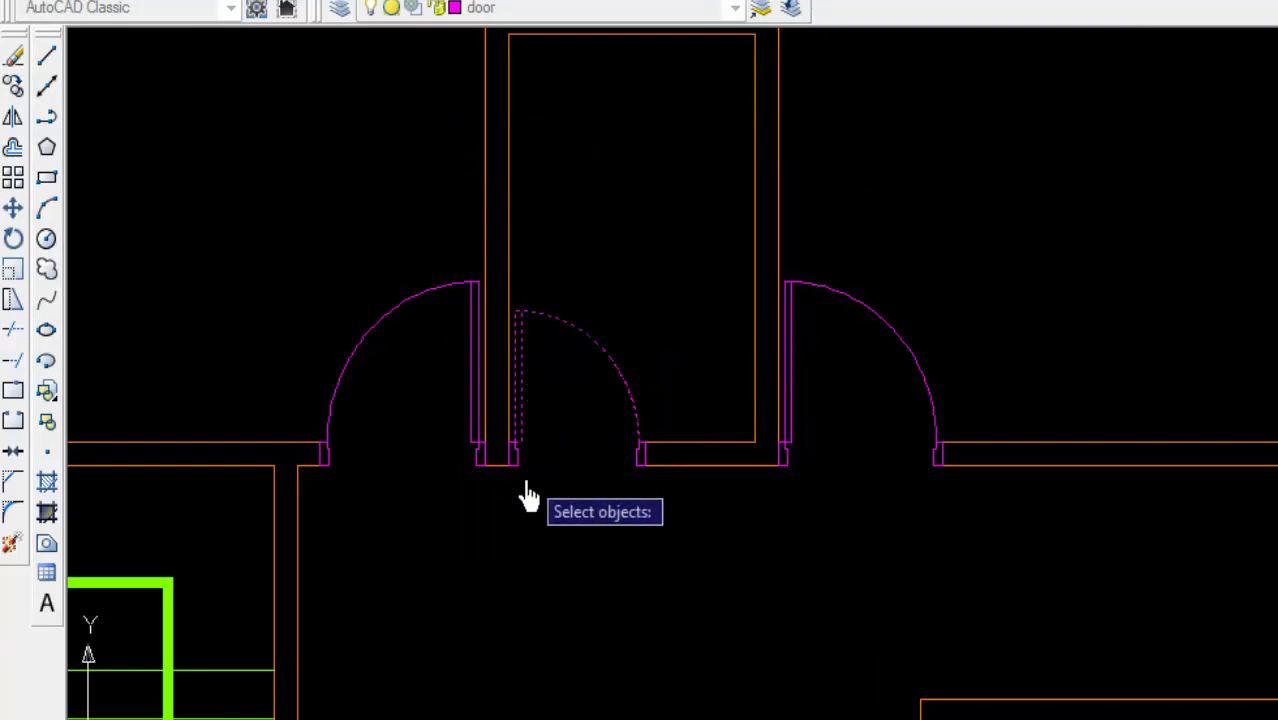
pyautogui.scroll(2, 527, 490)
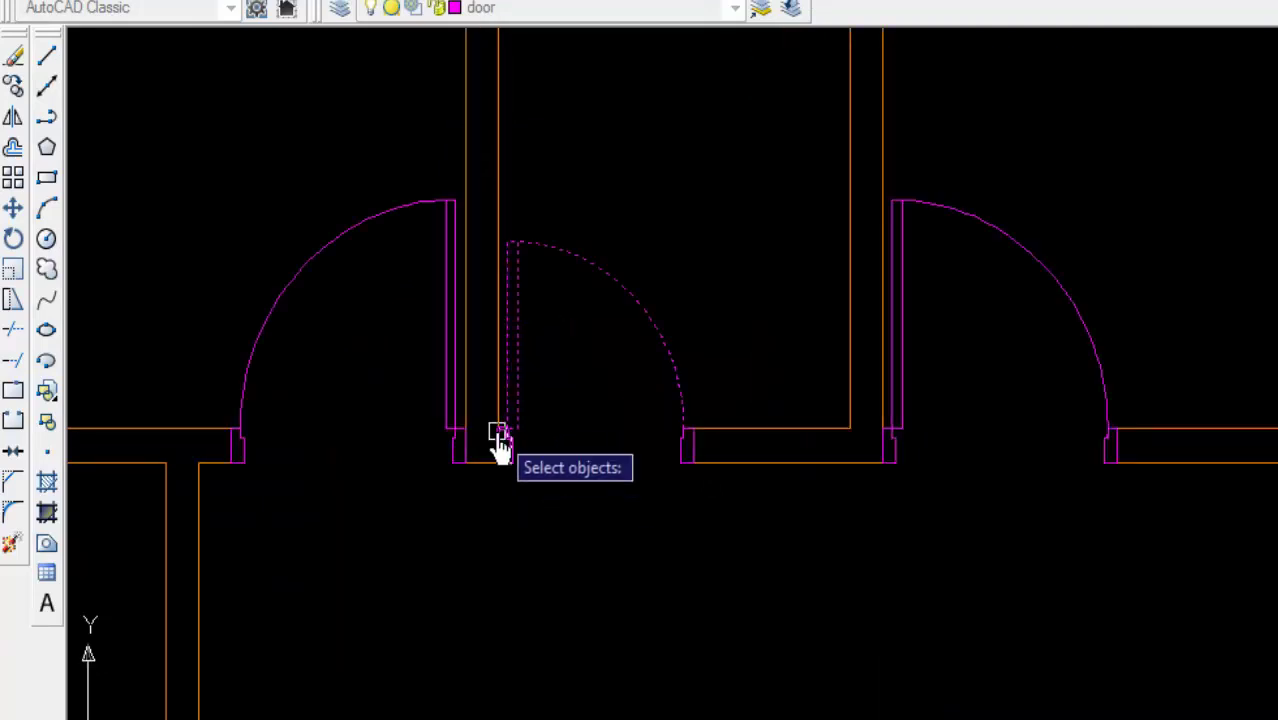
pyautogui.click(677, 468)
pyautogui.press('Return')
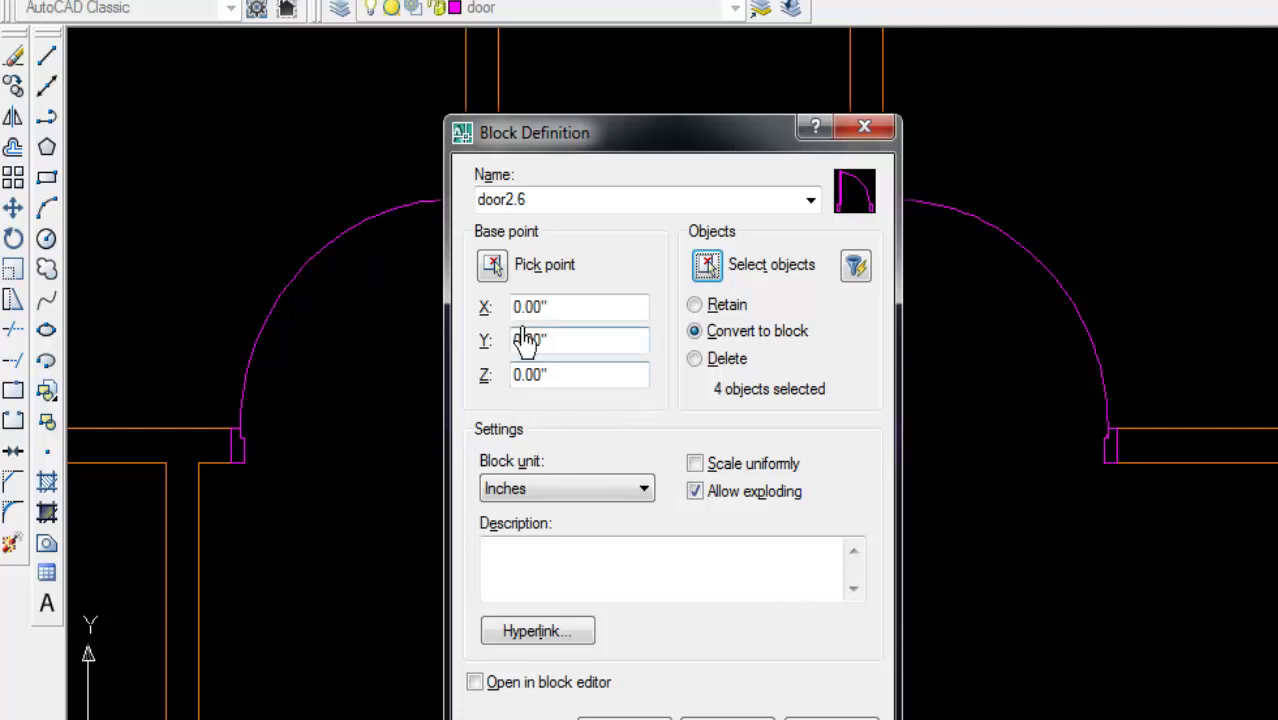
pyautogui.click(492, 275)
pyautogui.scroll(3, 508, 423)
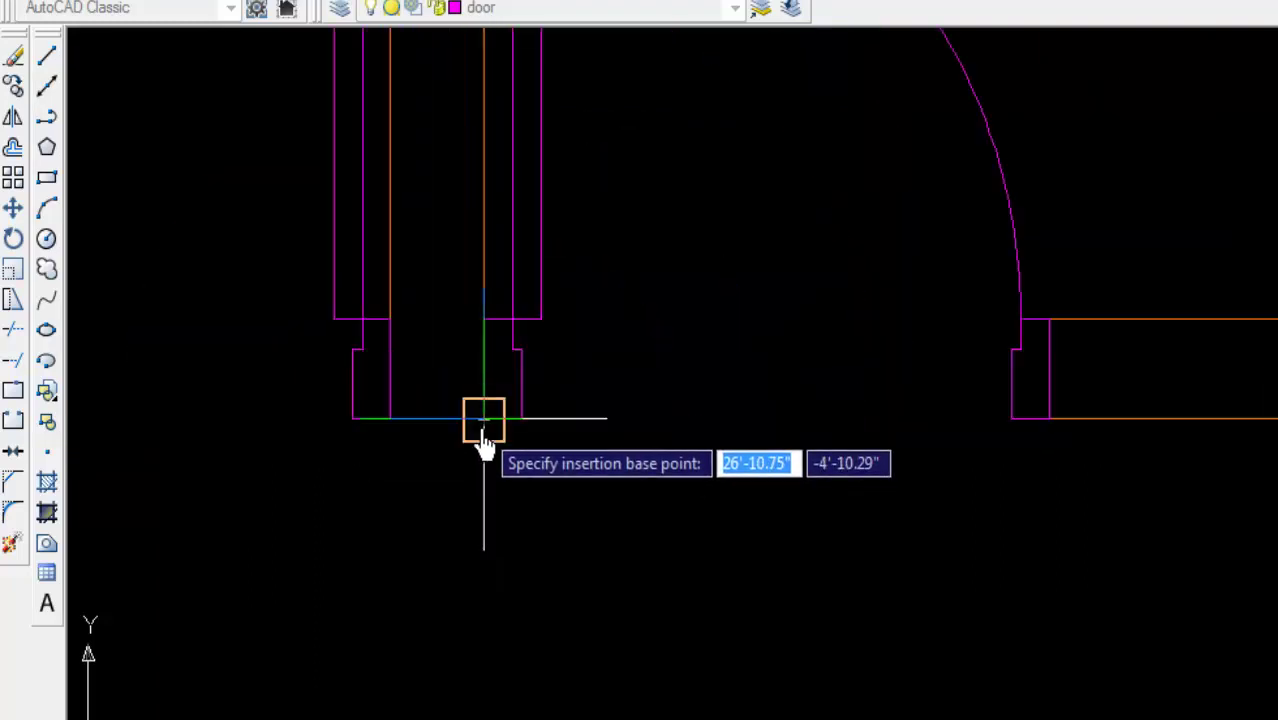
pyautogui.click(482, 434)
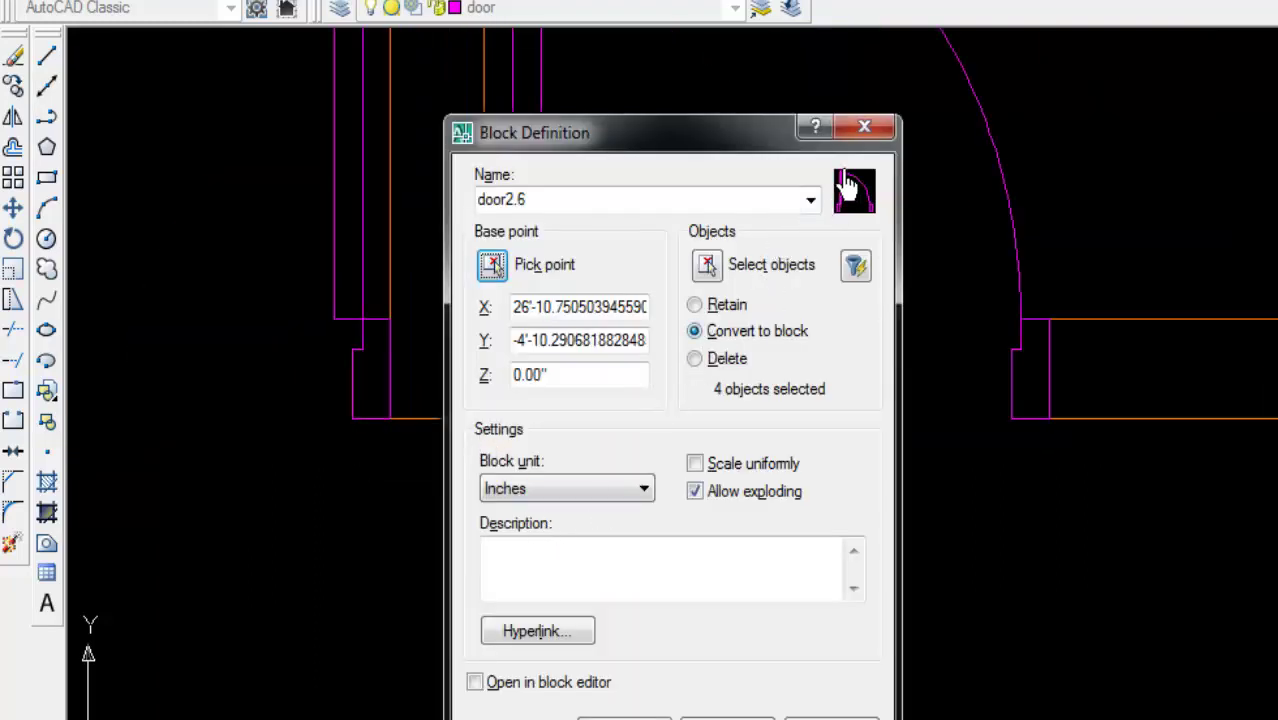
pyautogui.click(624, 718)
# Step: Copy the middle small door into the opening in the narrow upper room's left wall
pyautogui.scroll(-3, 630, 703)
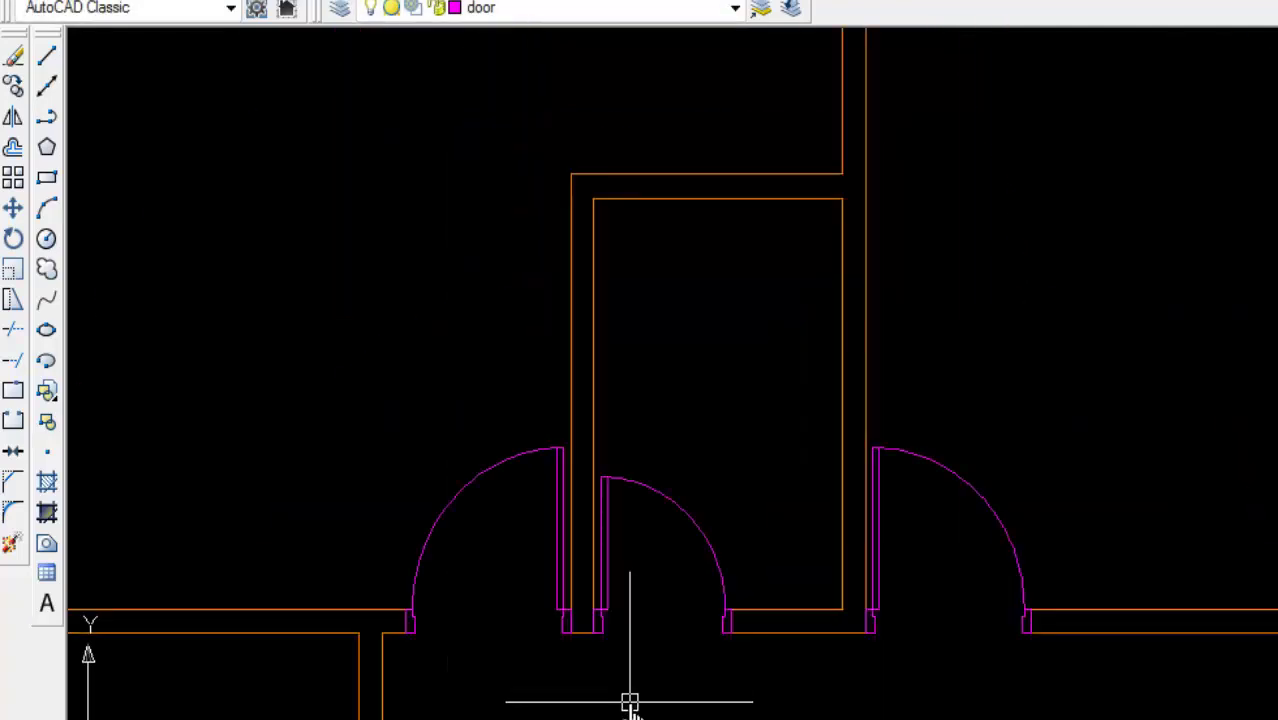
pyautogui.scroll(-1, 630, 703)
pyautogui.write('co')
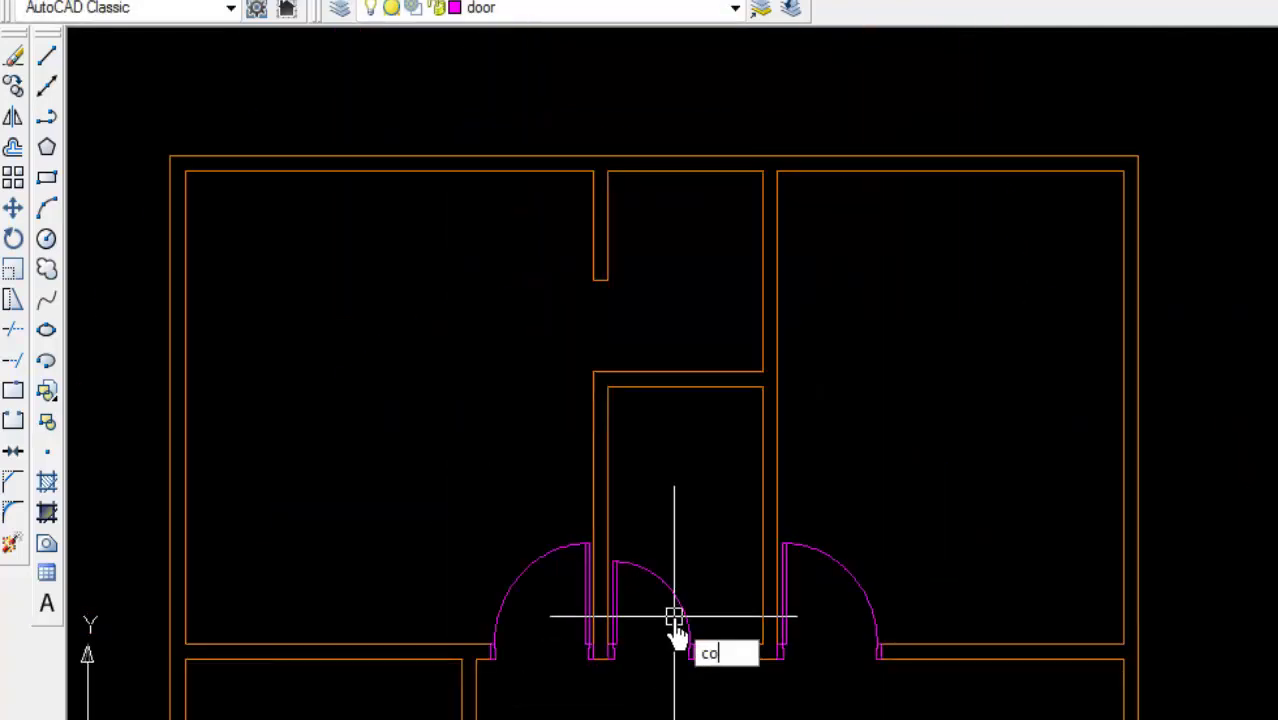
pyautogui.press('Return')
pyautogui.click(676, 599)
pyautogui.press('Return')
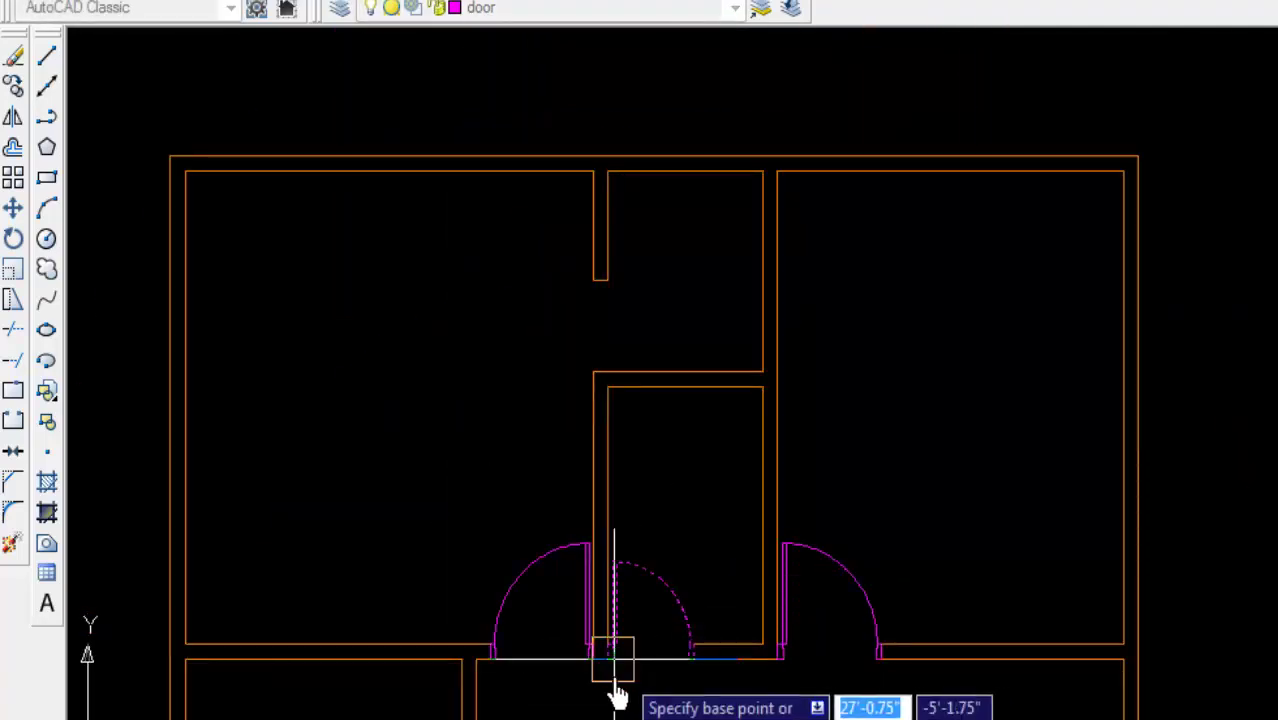
pyautogui.scroll(2, 614, 688)
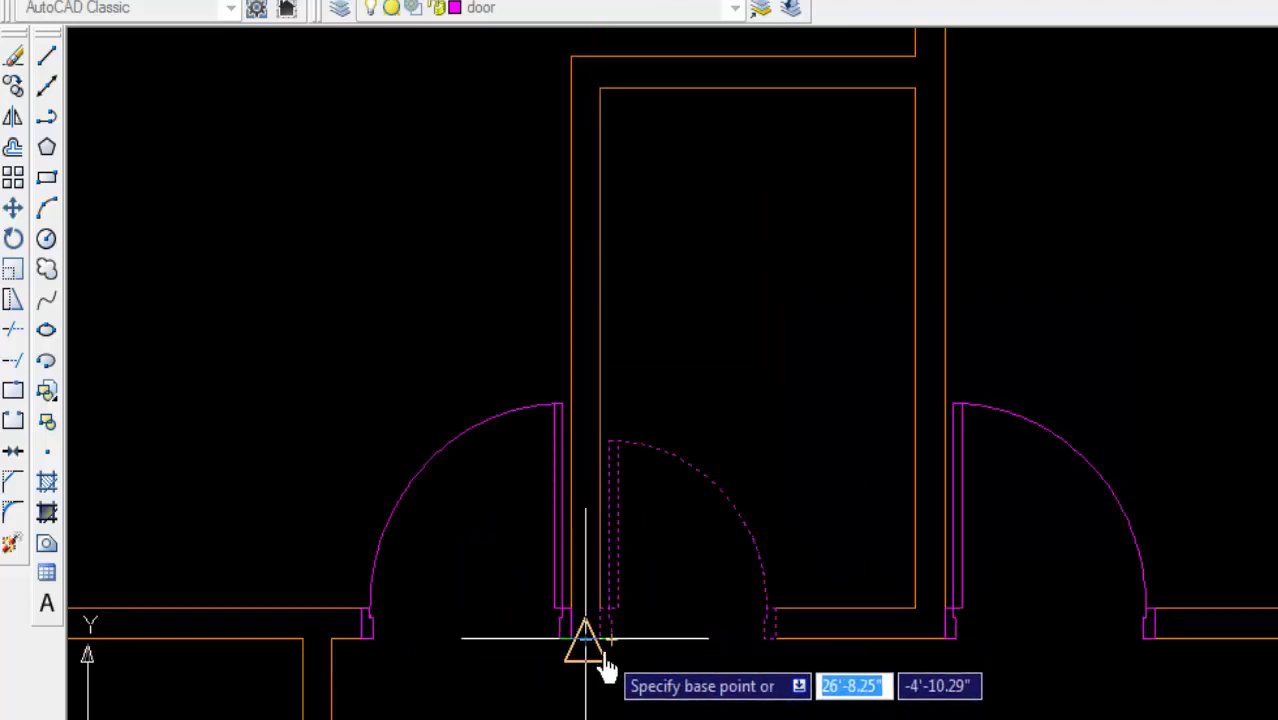
pyautogui.scroll(1, 603, 660)
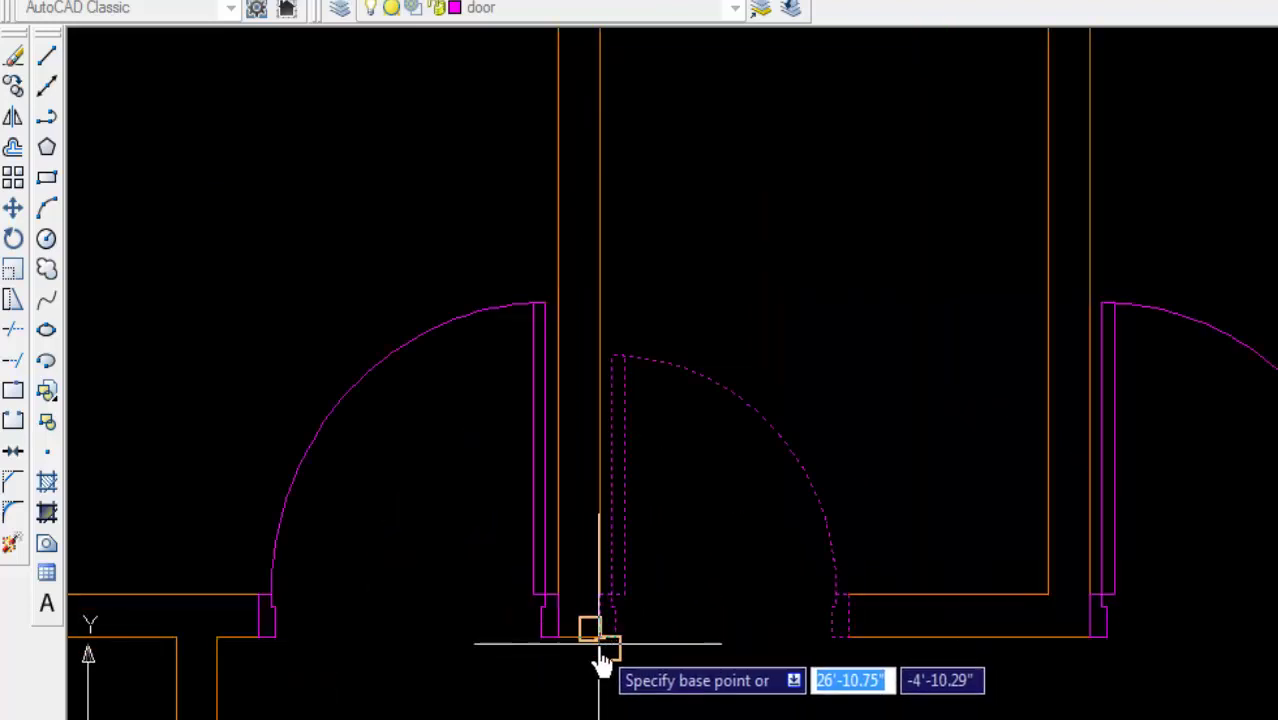
pyautogui.click(600, 655)
pyautogui.scroll(-5, 614, 706)
pyautogui.scroll(5, 568, 592)
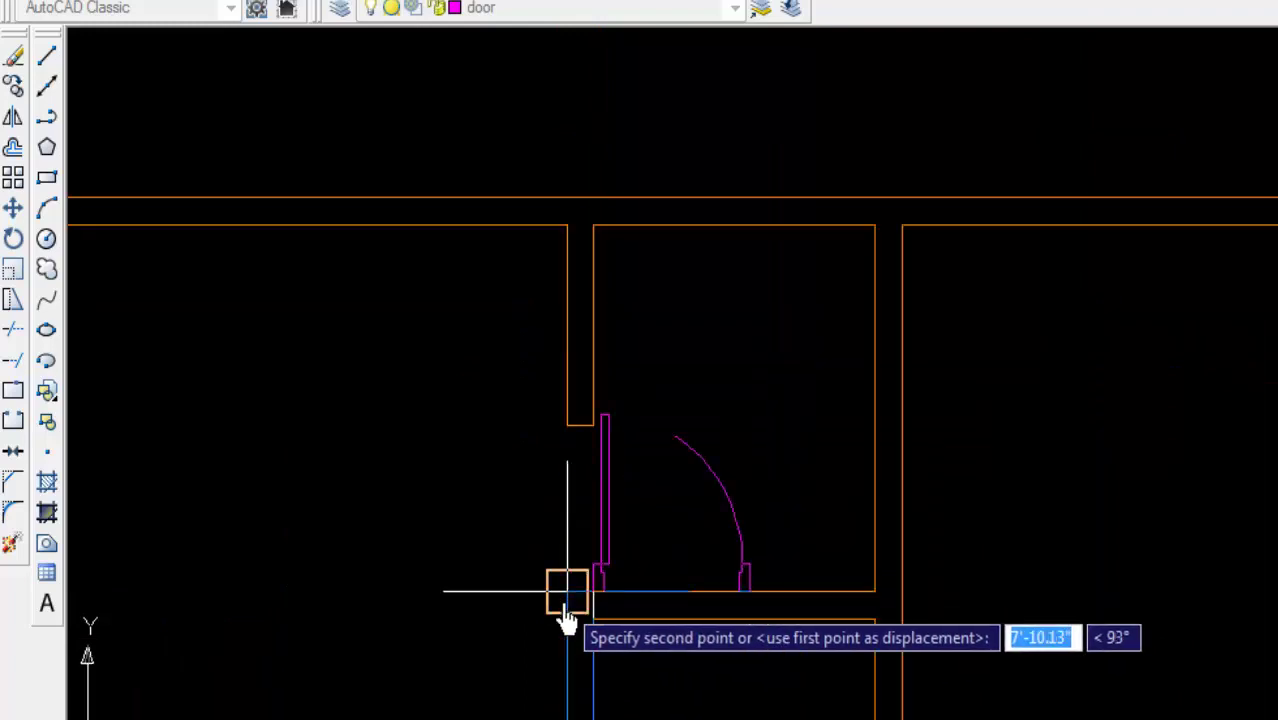
pyautogui.click(567, 591)
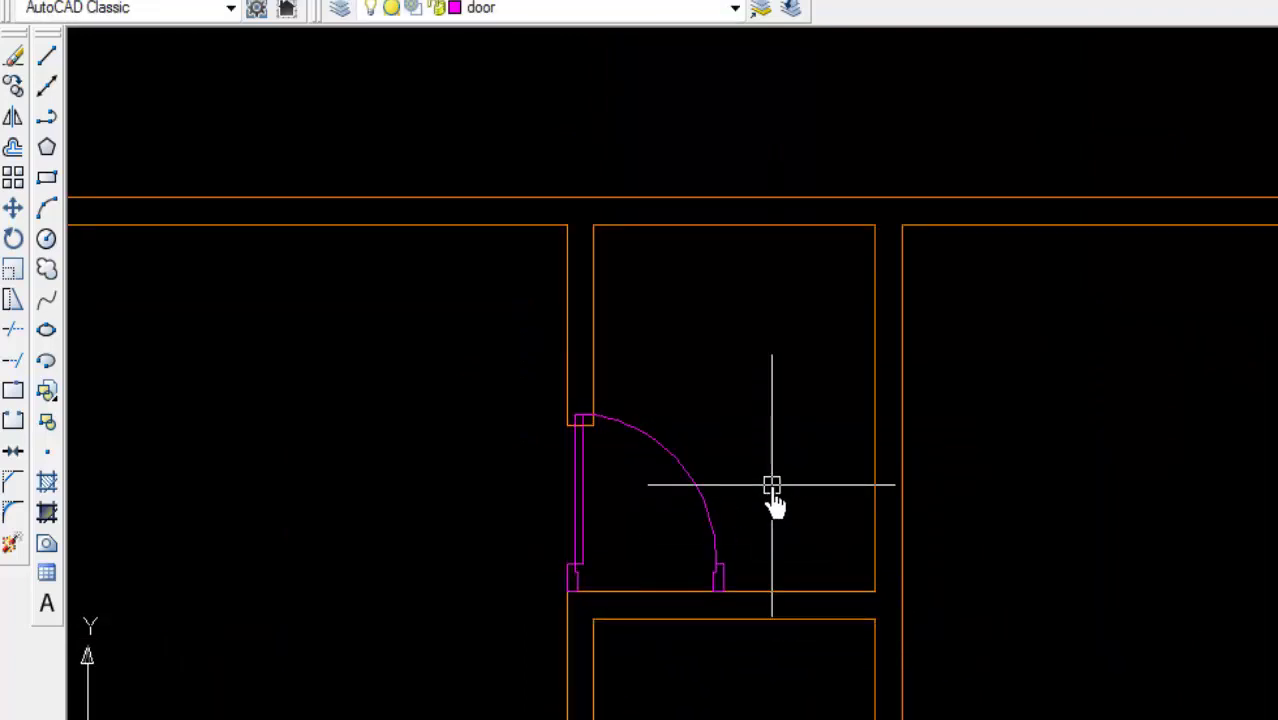
# Step: Rotate the copied door 90° clockwise about its lower-left corner
pyautogui.write('ro')
pyautogui.press('Return')
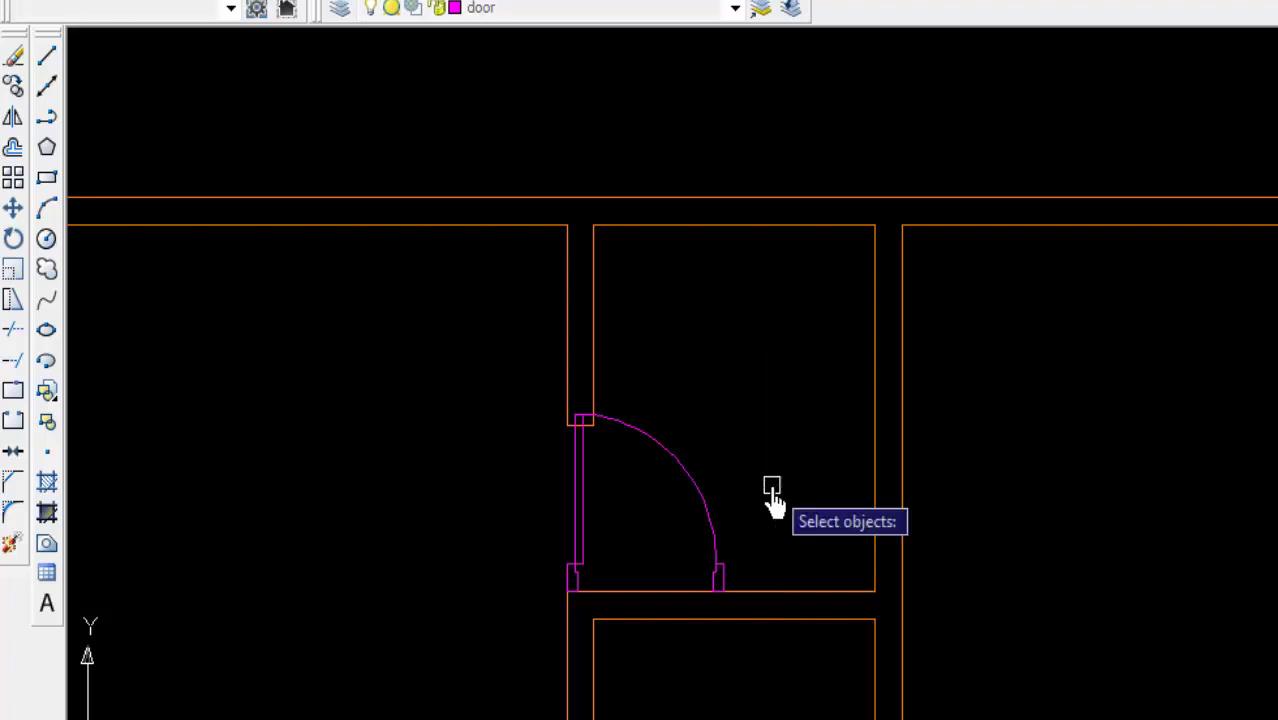
pyautogui.click(686, 458)
pyautogui.press('Return')
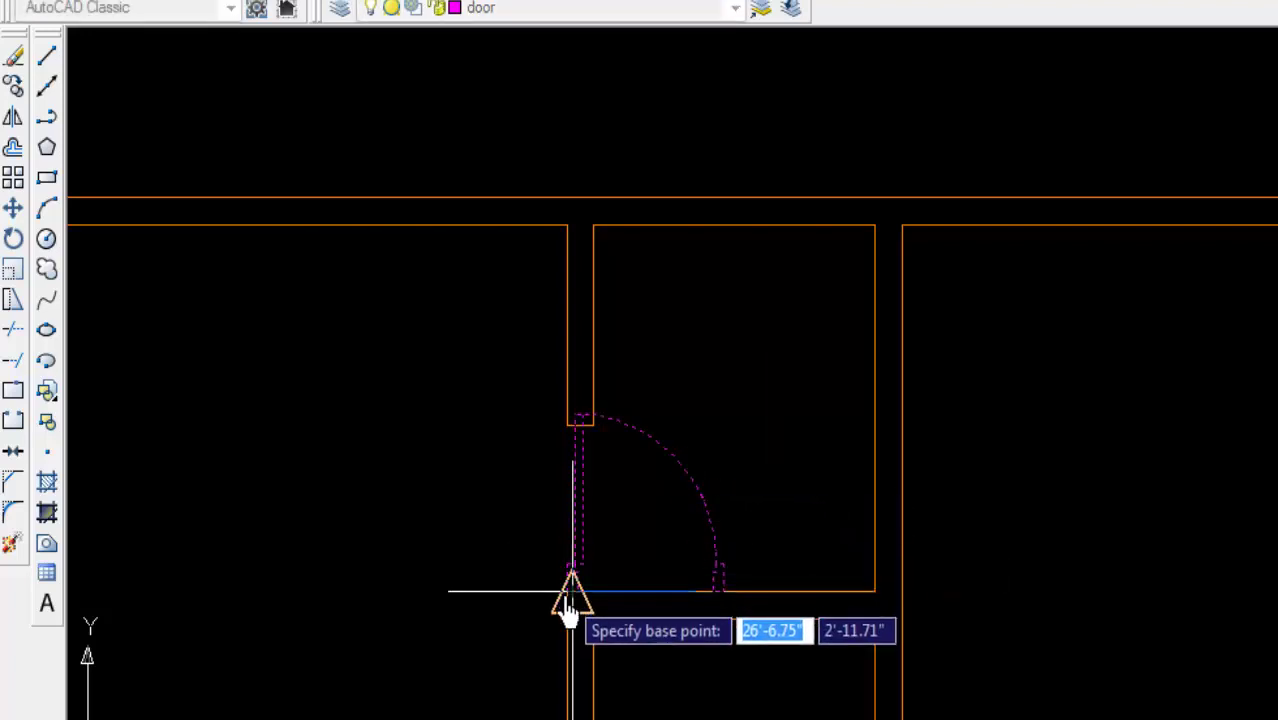
pyautogui.click(568, 592)
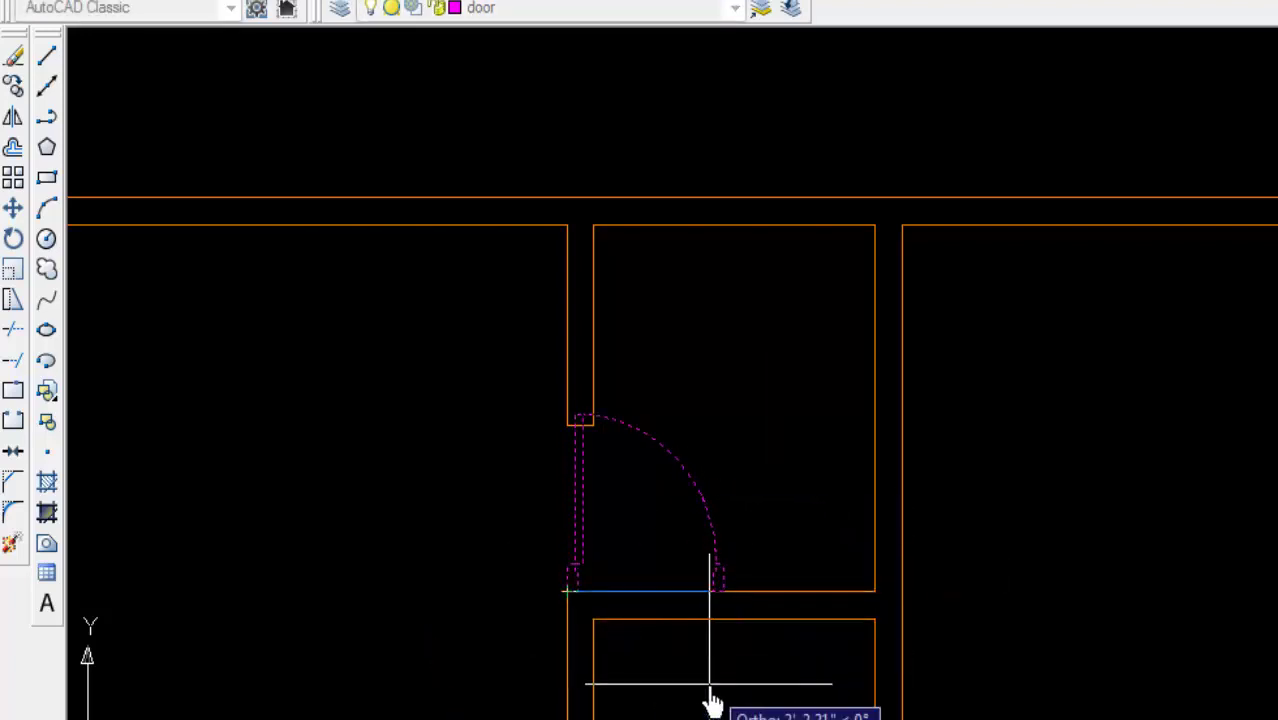
pyautogui.click(635, 690)
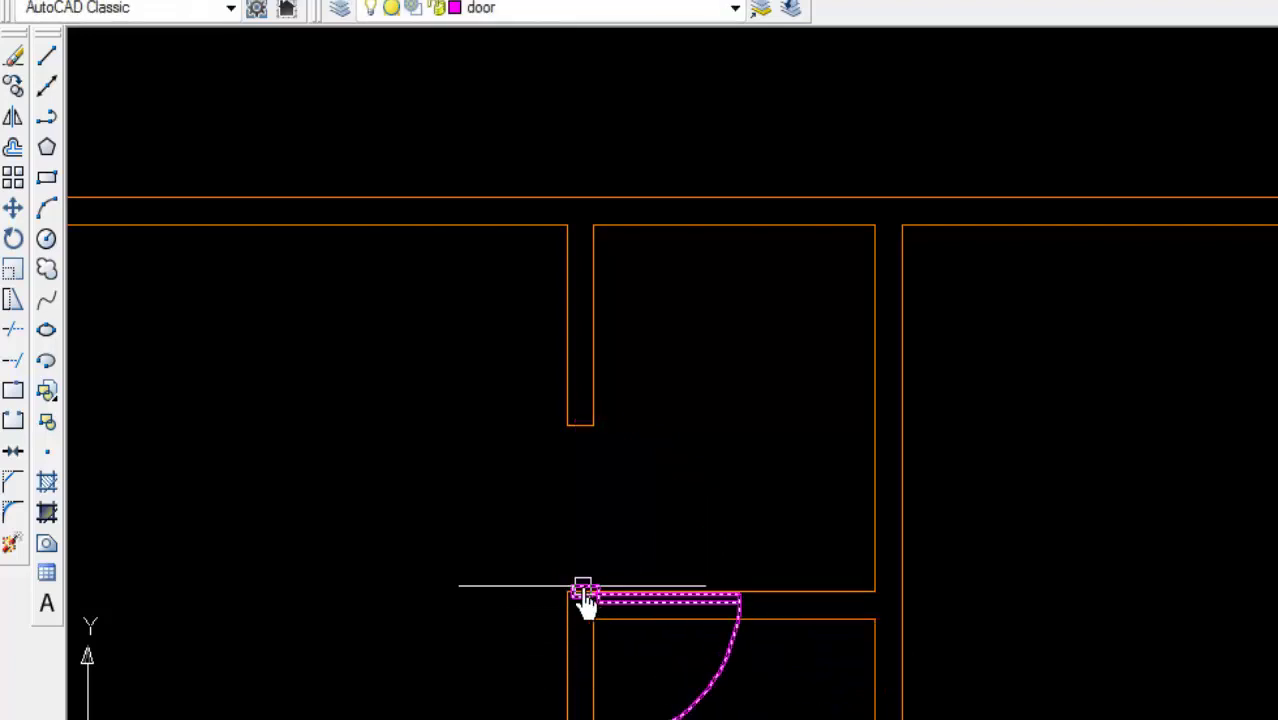
pyautogui.write('mi')
# Step: Mirror the copied door across a line, erasing the original
pyautogui.press('Return')
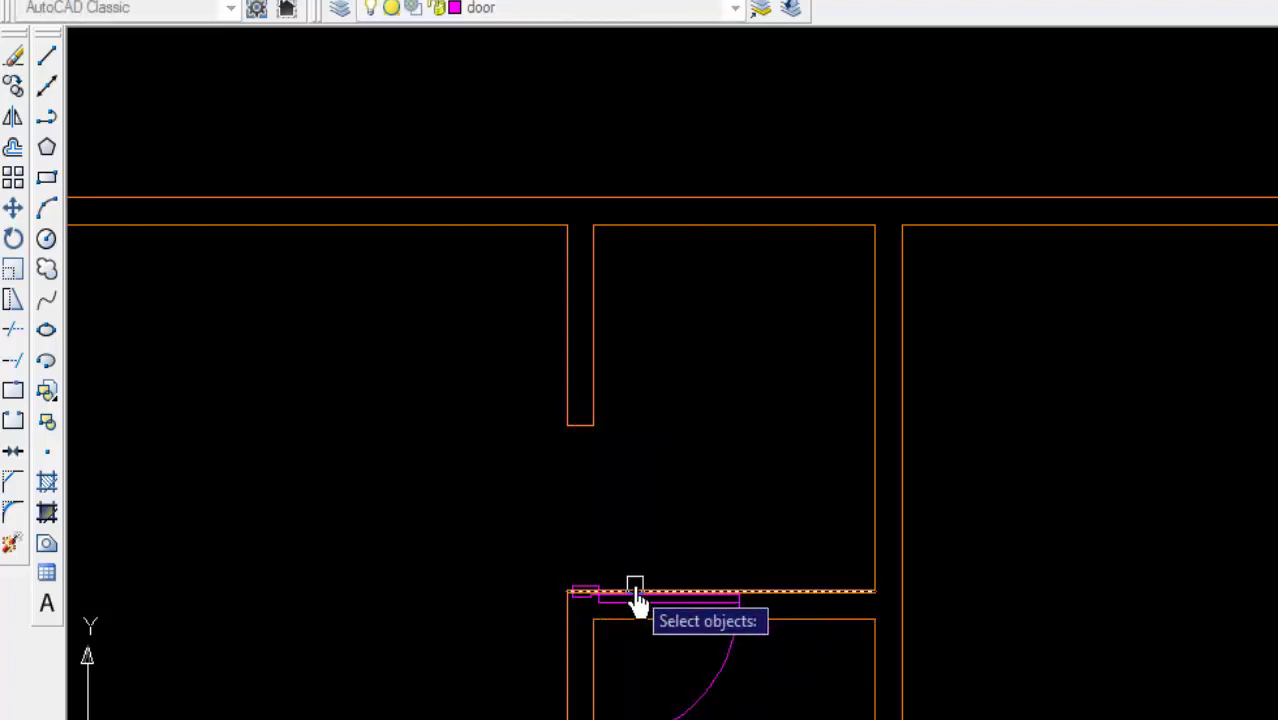
pyautogui.click(600, 595)
pyautogui.press('Return')
pyautogui.click(591, 560)
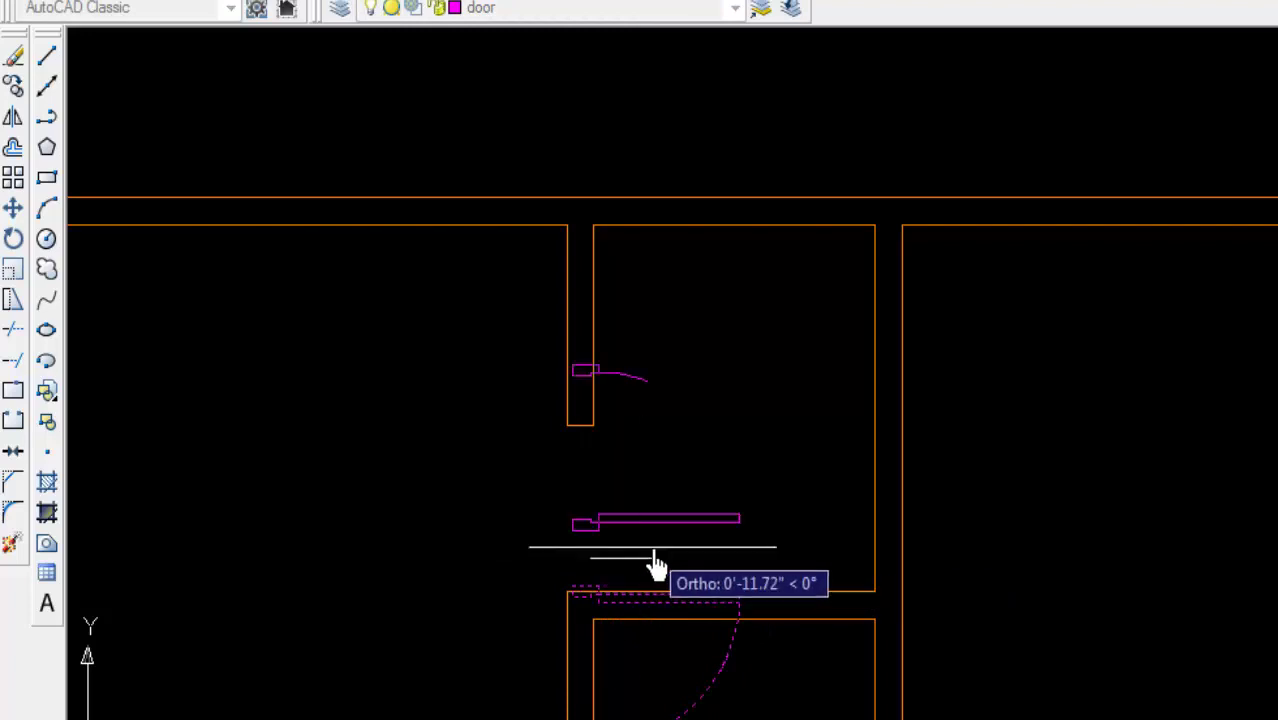
pyautogui.click(653, 548)
pyautogui.press('Return')
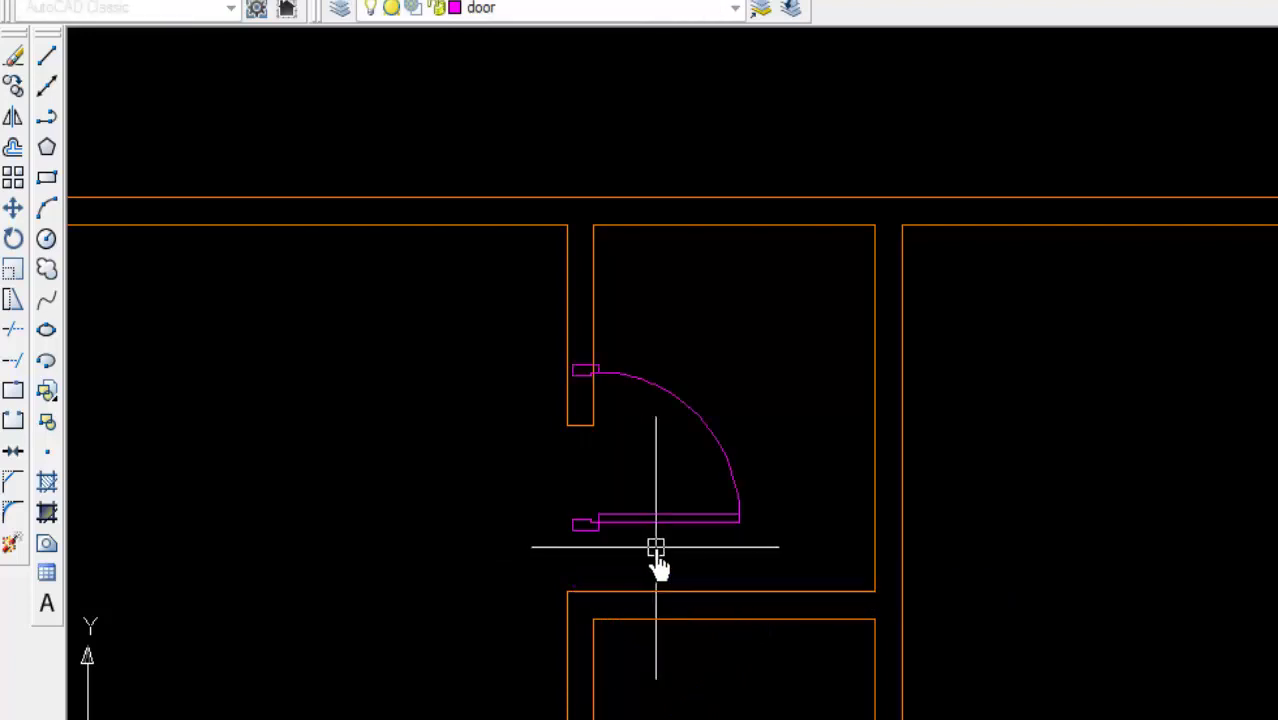
pyautogui.write('m')
# Step: Move the flipped door down so its jambs sit flush in the wall opening
pyautogui.press('Return')
pyautogui.click(650, 520)
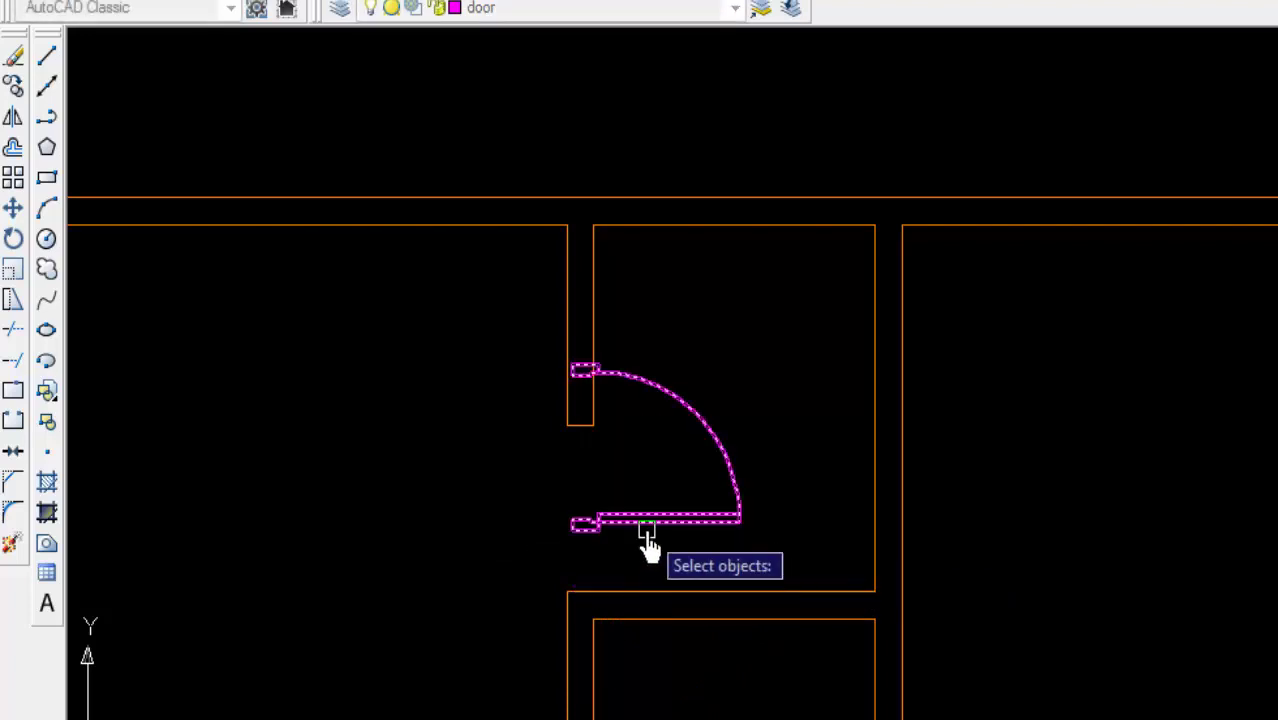
pyautogui.press('Return')
pyautogui.scroll(3, 560, 570)
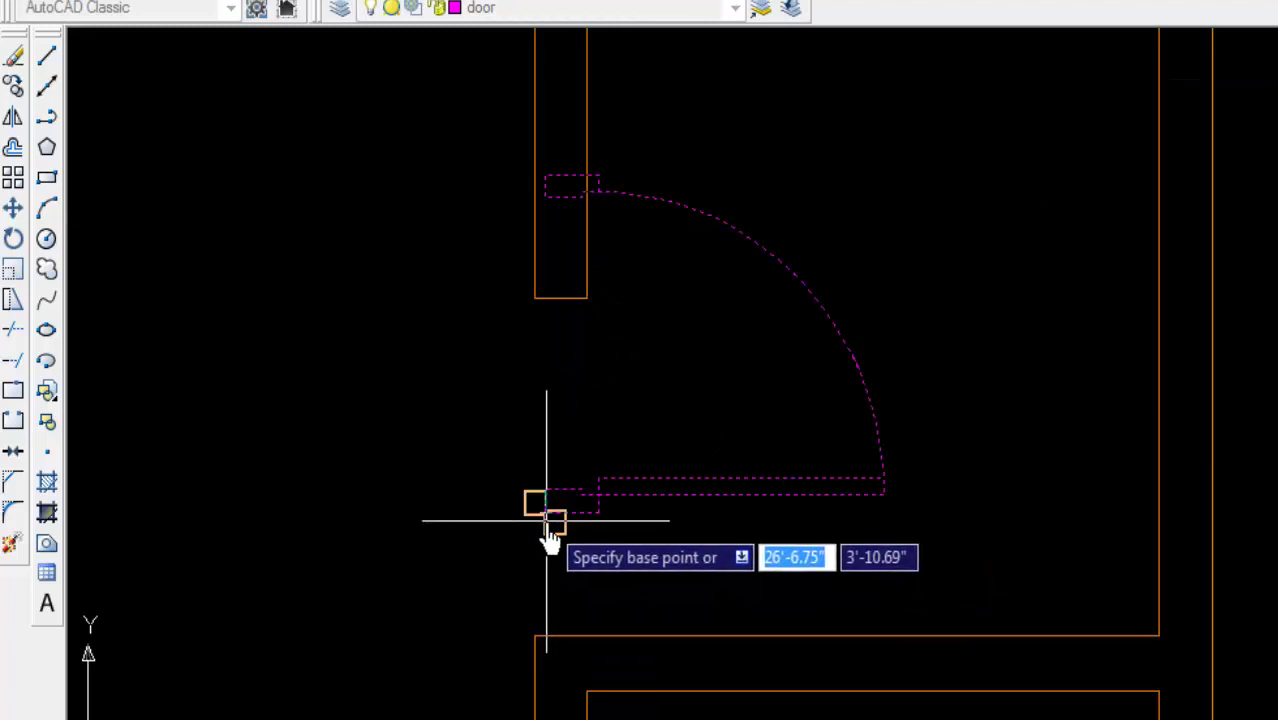
pyautogui.click(545, 513)
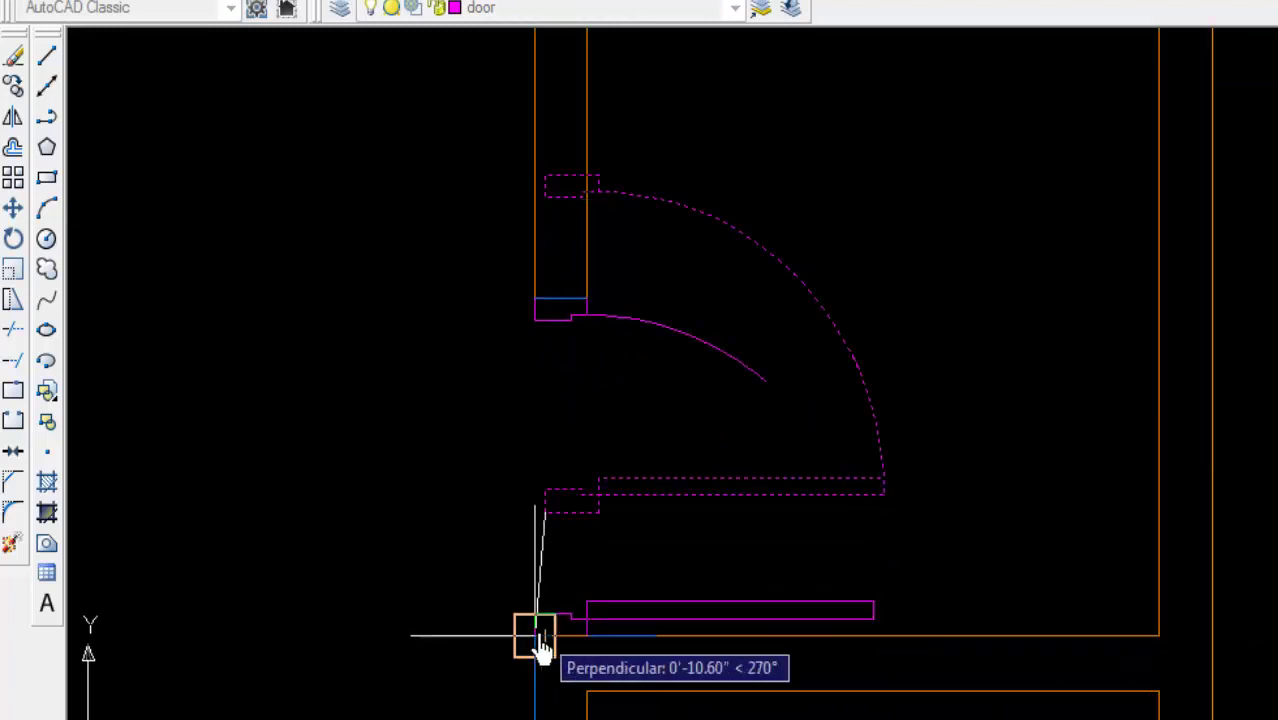
pyautogui.click(535, 635)
pyautogui.scroll(-2, 705, 499)
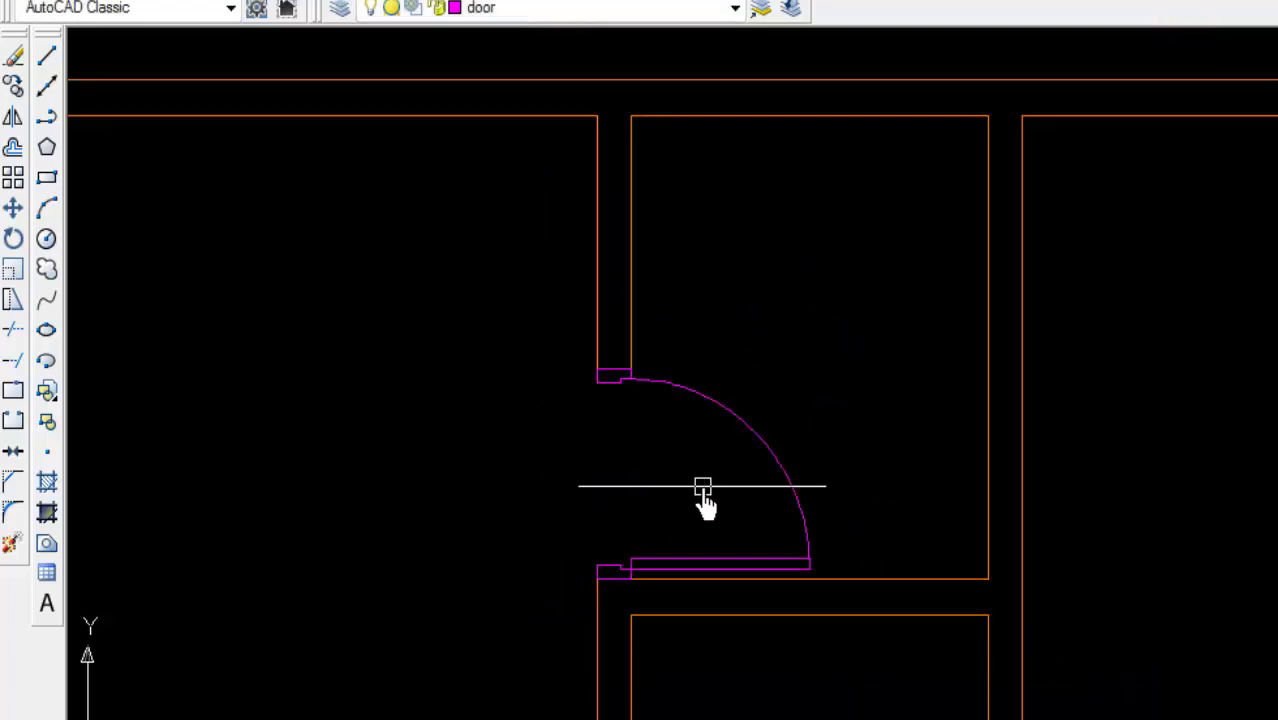
pyautogui.scroll(-2, 787, 510)
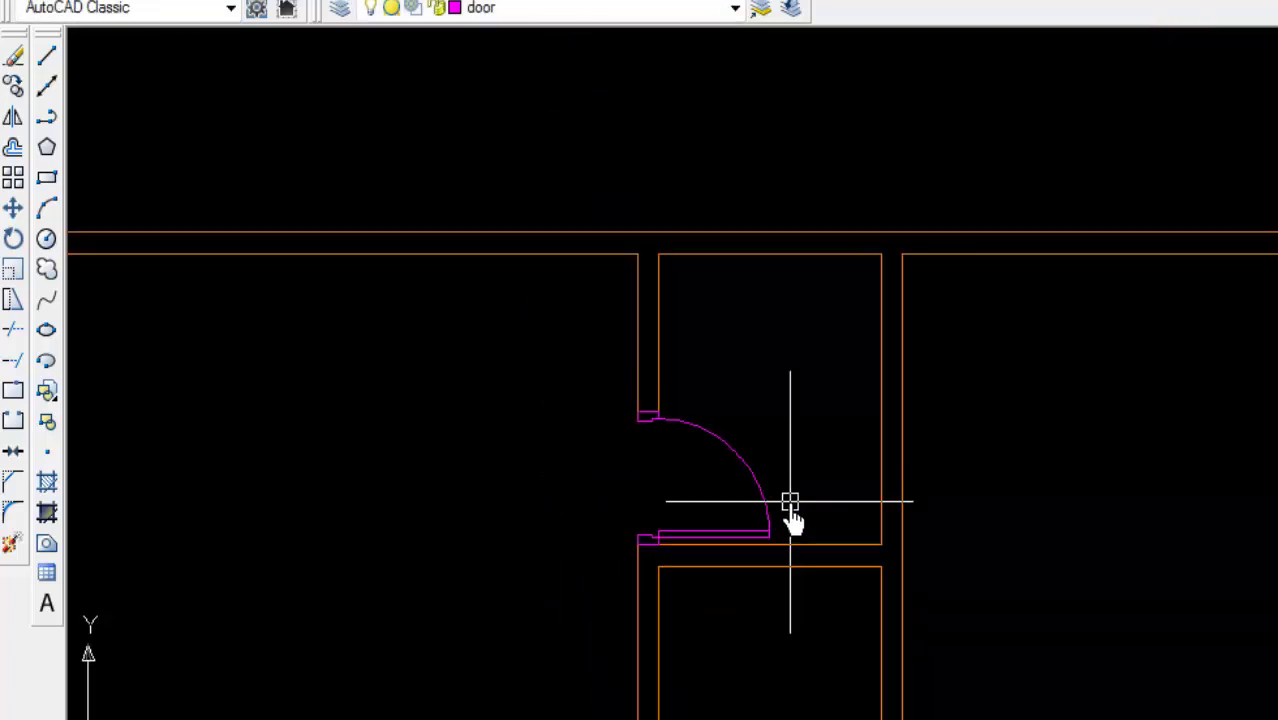
pyautogui.scroll(-2, 790, 505)
pyautogui.scroll(-2, 765, 428)
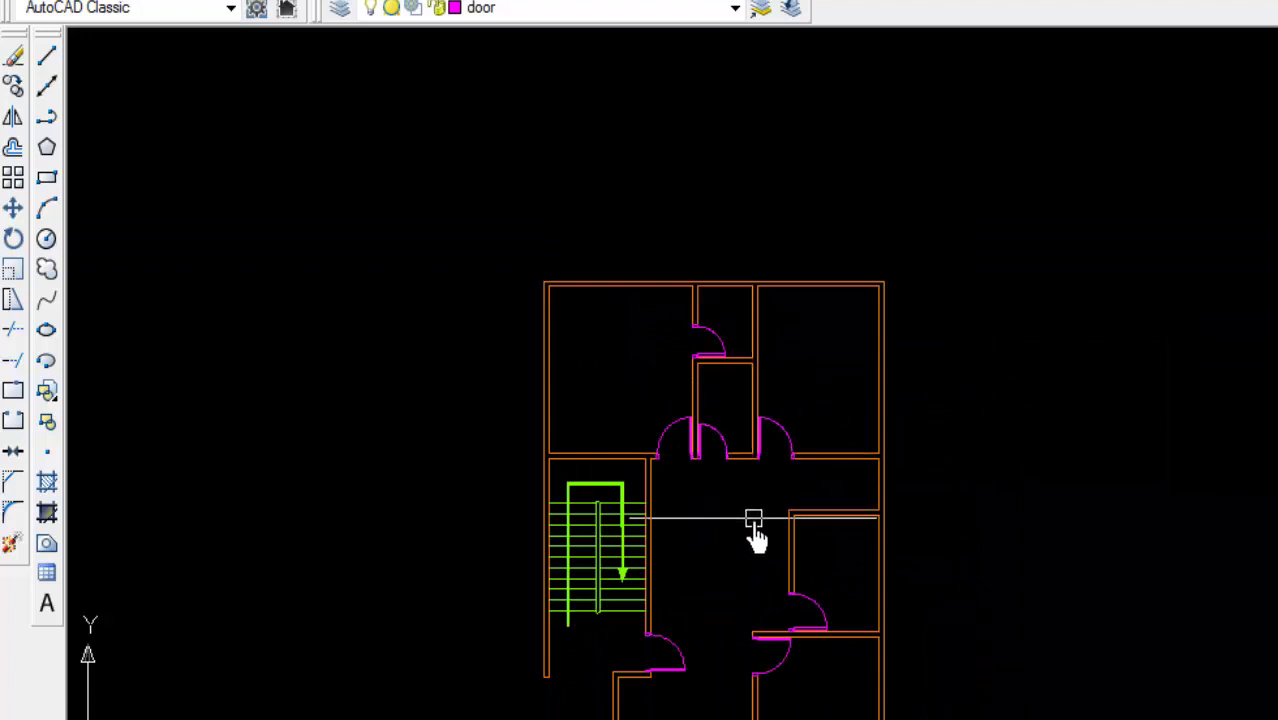
# Step: Begin a rectangle with its first corner at the wall end below the green staircase
pyautogui.moveTo(757, 540); pyautogui.dragTo(733, 473, button='middle')
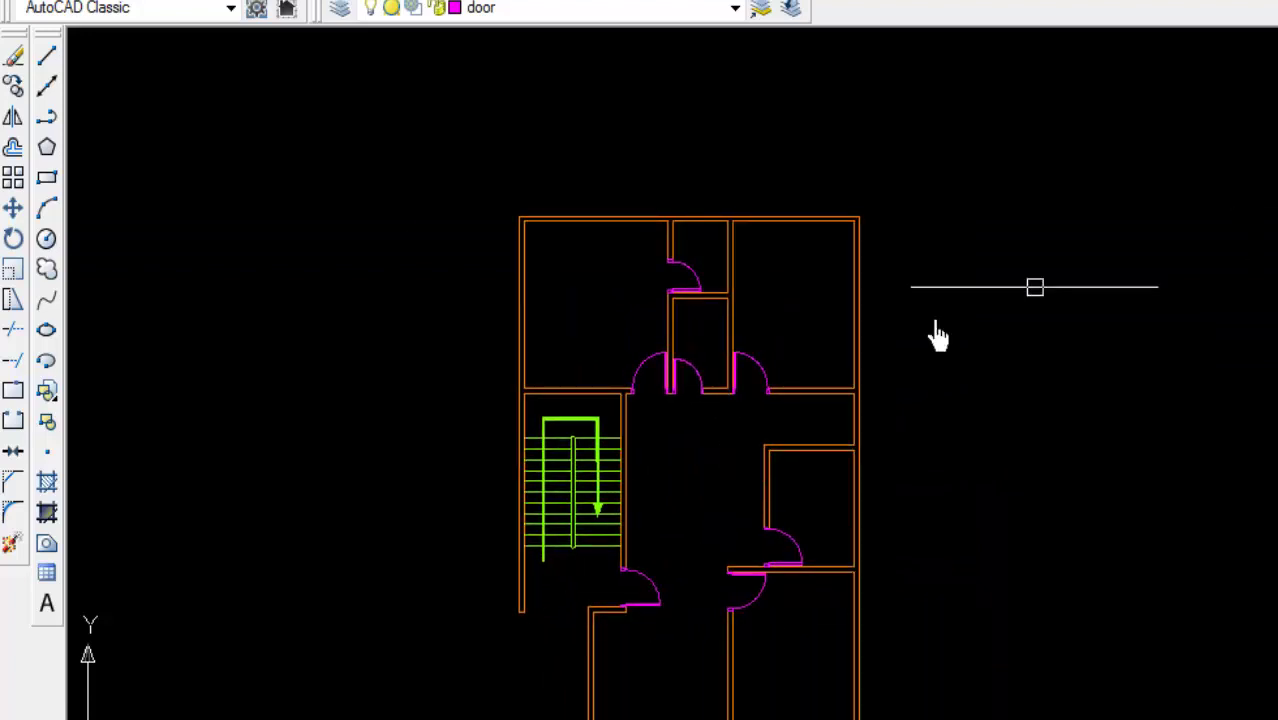
pyautogui.click(46, 180)
pyautogui.scroll(1, 570, 648)
pyautogui.scroll(3, 592, 633)
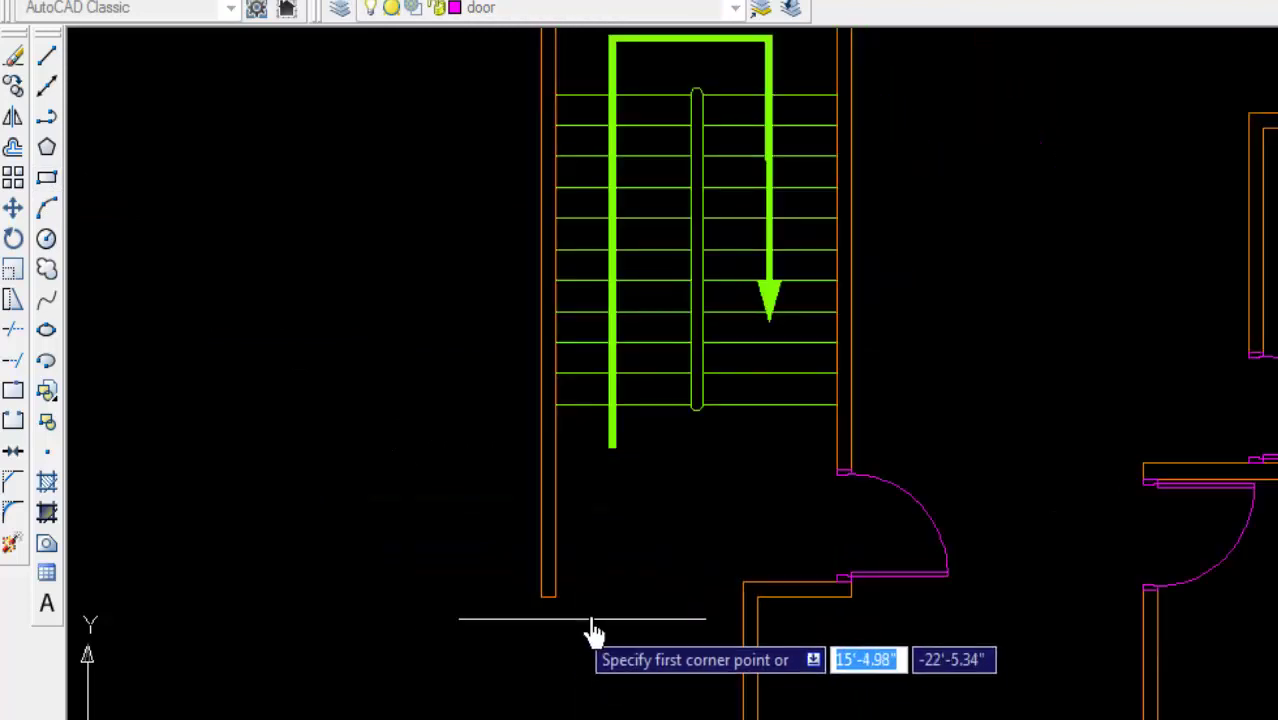
pyautogui.click(743, 581)
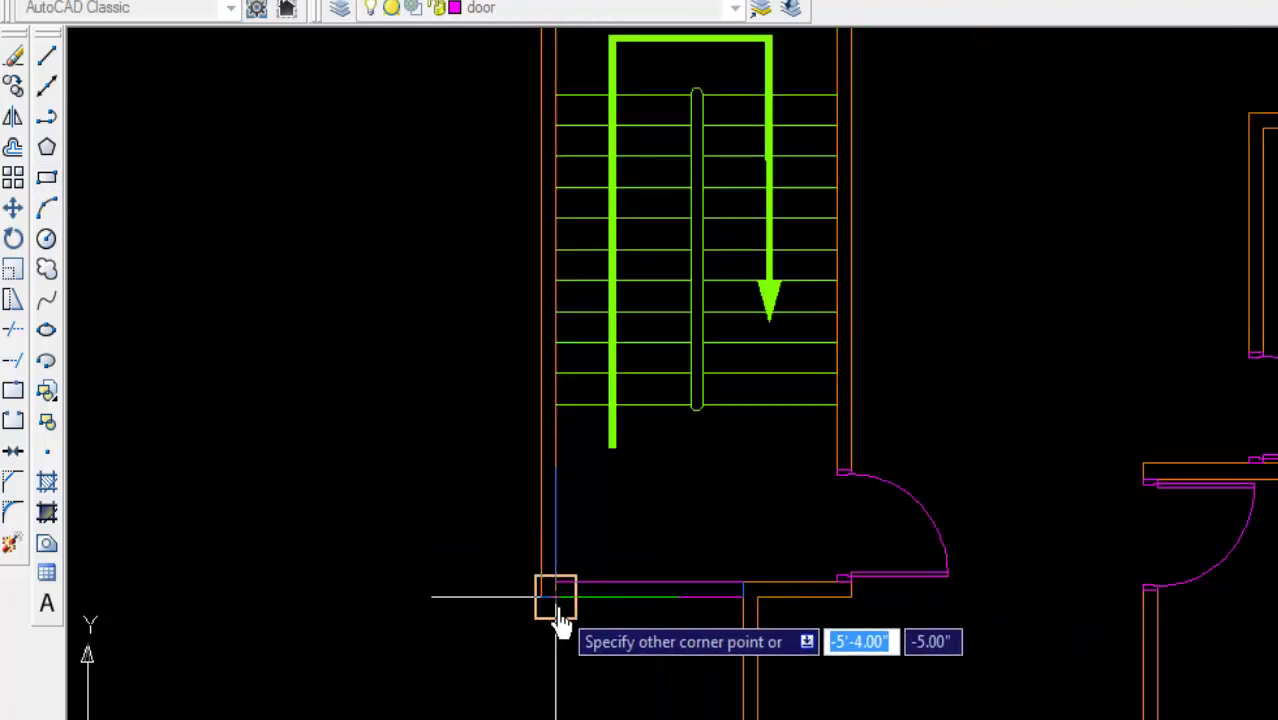
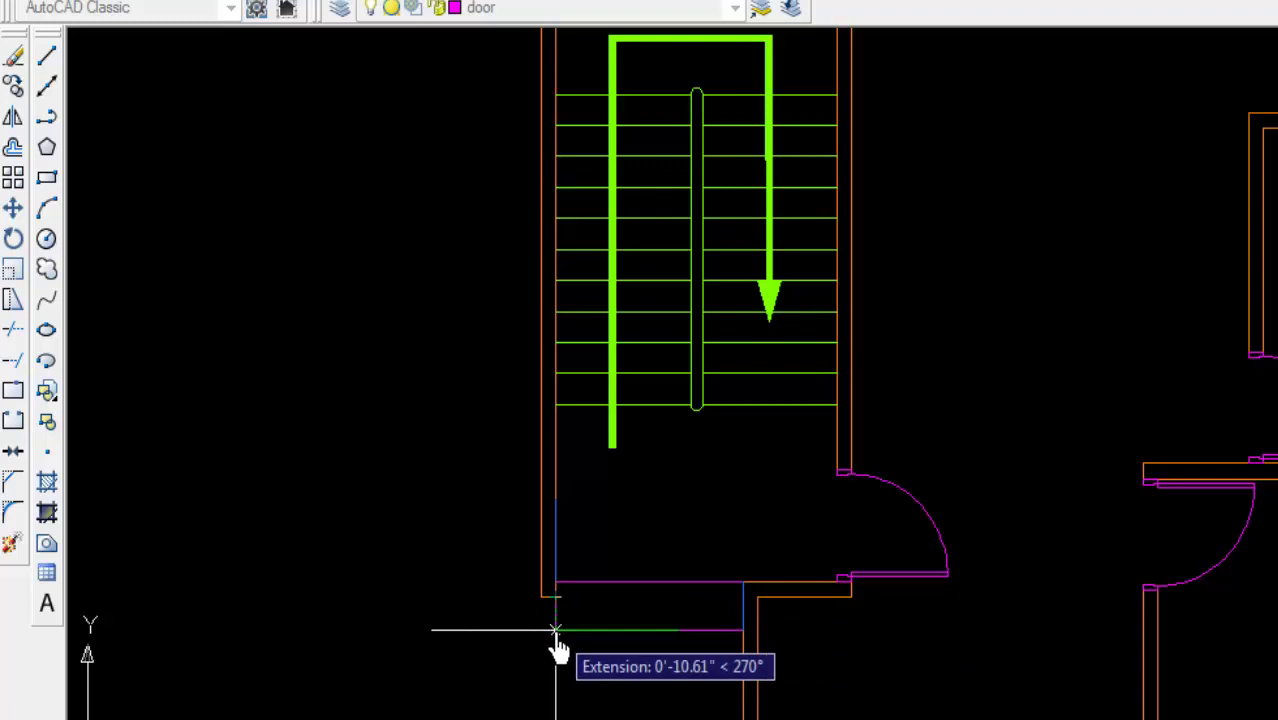
# Step: Finish the magenta step rectangle below the stairs and copy it to form the next tread
pyautogui.click(556, 630)
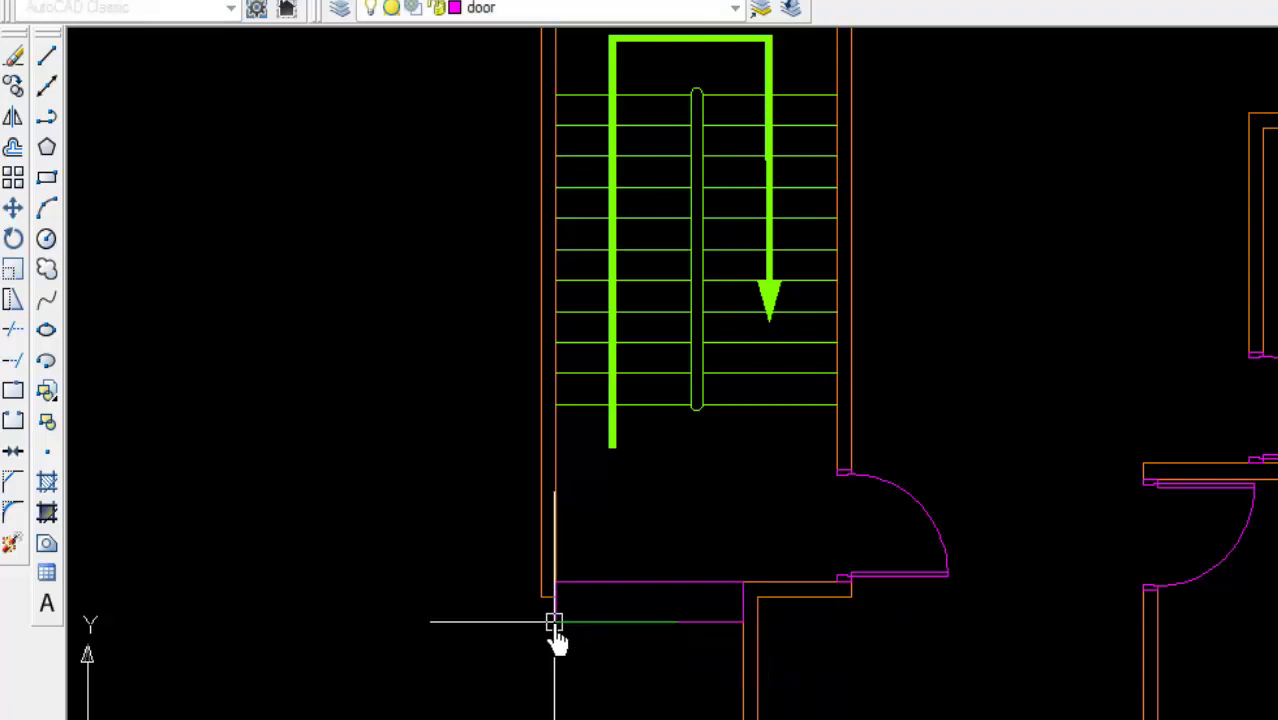
pyautogui.scroll(-2, 658, 503)
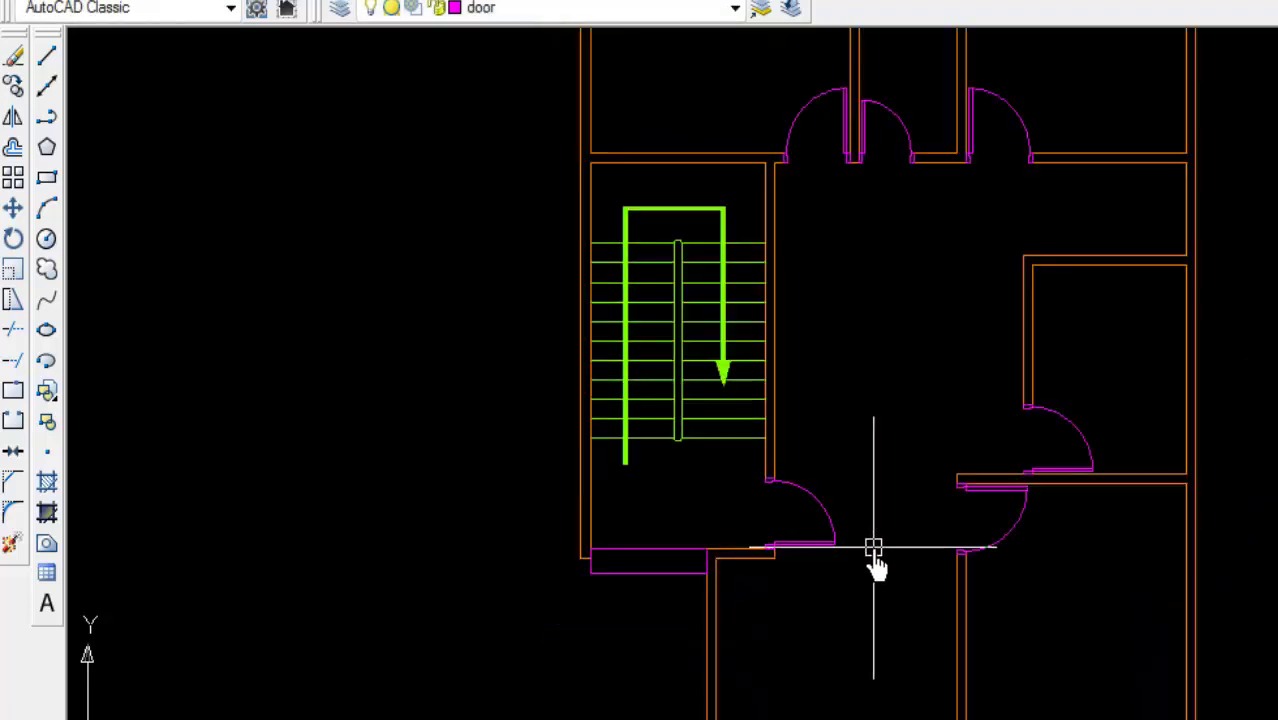
pyautogui.write('co')
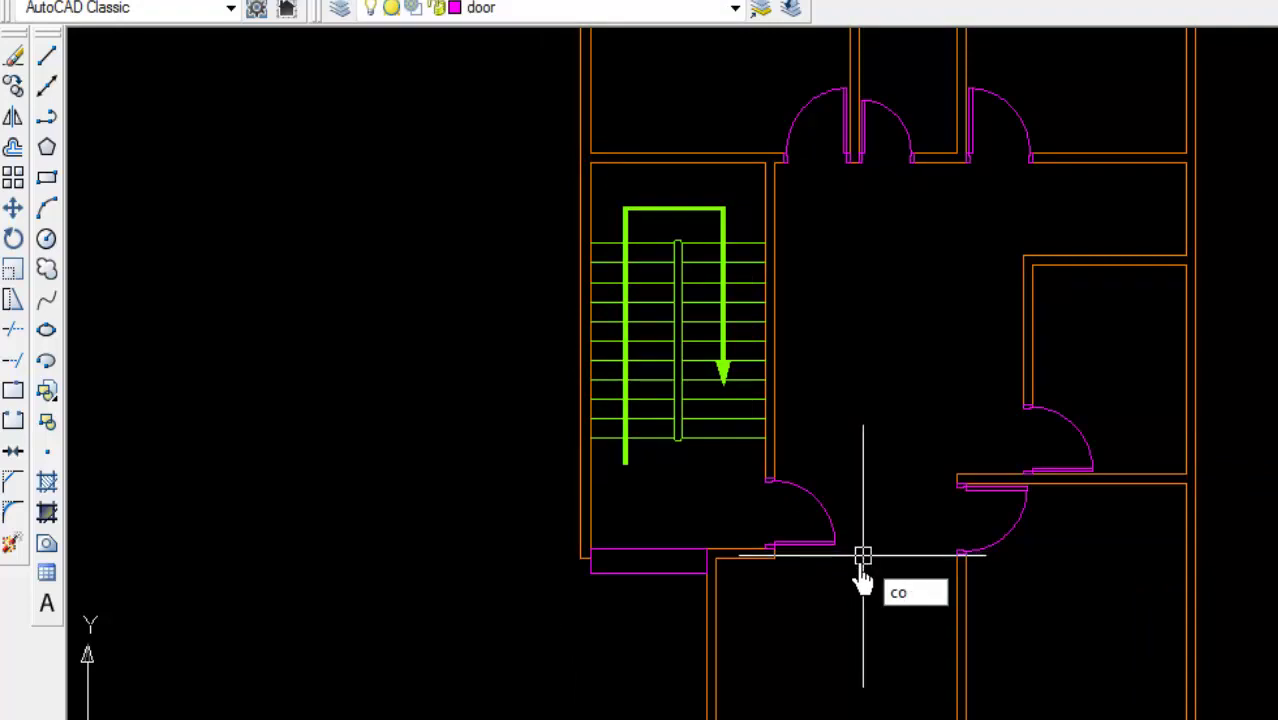
pyautogui.press('Return')
pyautogui.press('Return')
pyautogui.scroll(2, 685, 593)
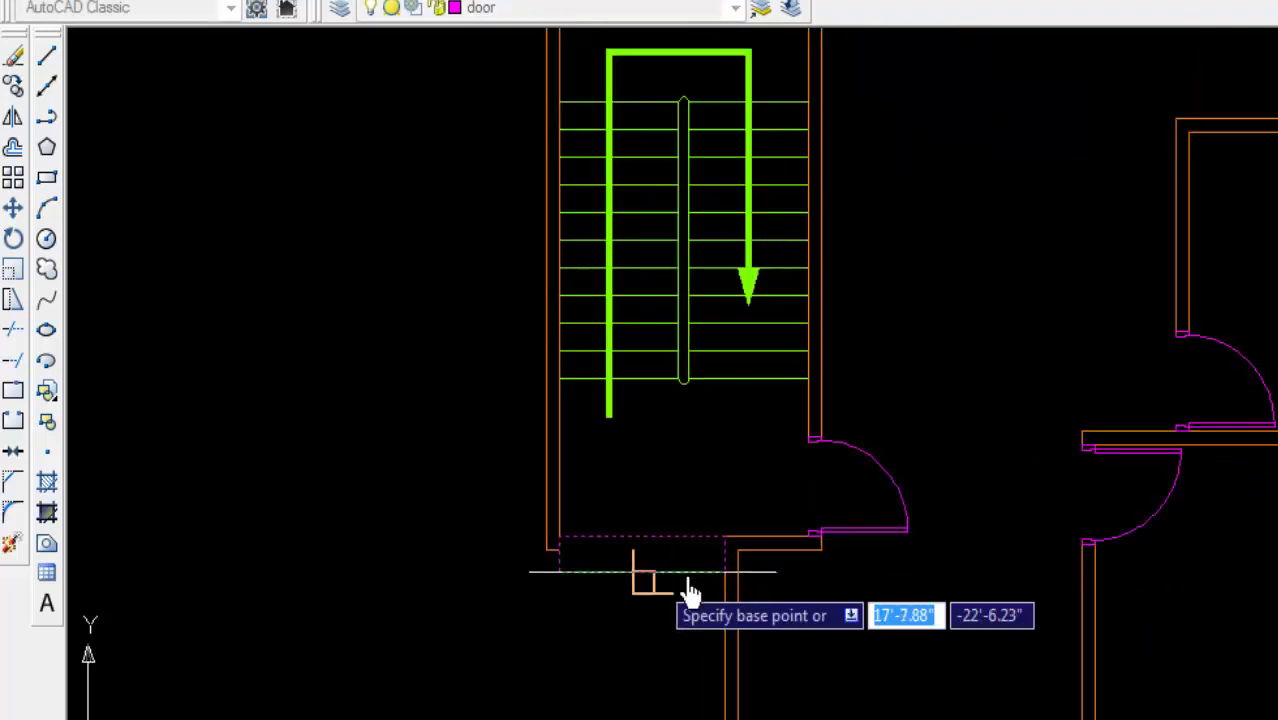
pyautogui.scroll(2, 585, 585)
pyautogui.click(546, 522)
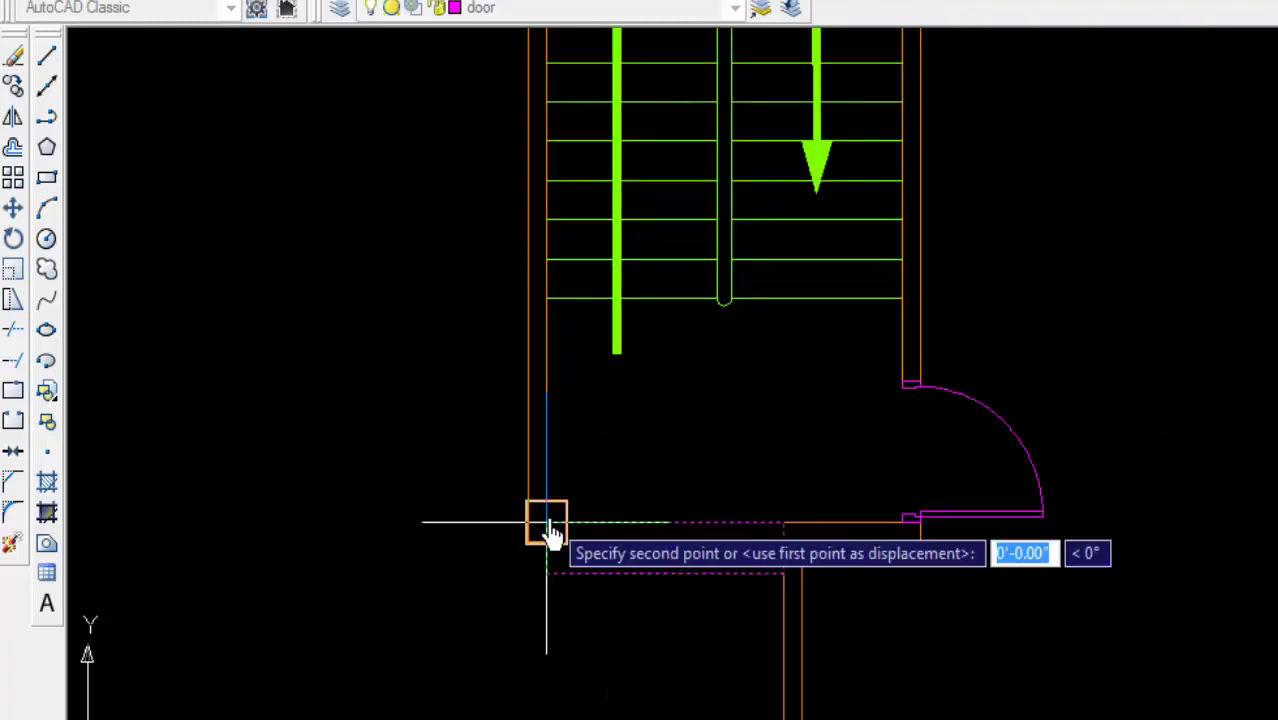
pyautogui.click(548, 624)
pyautogui.press('Return')
# Step: Move the entrance steps up against the stair room wall
pyautogui.click(616, 683)
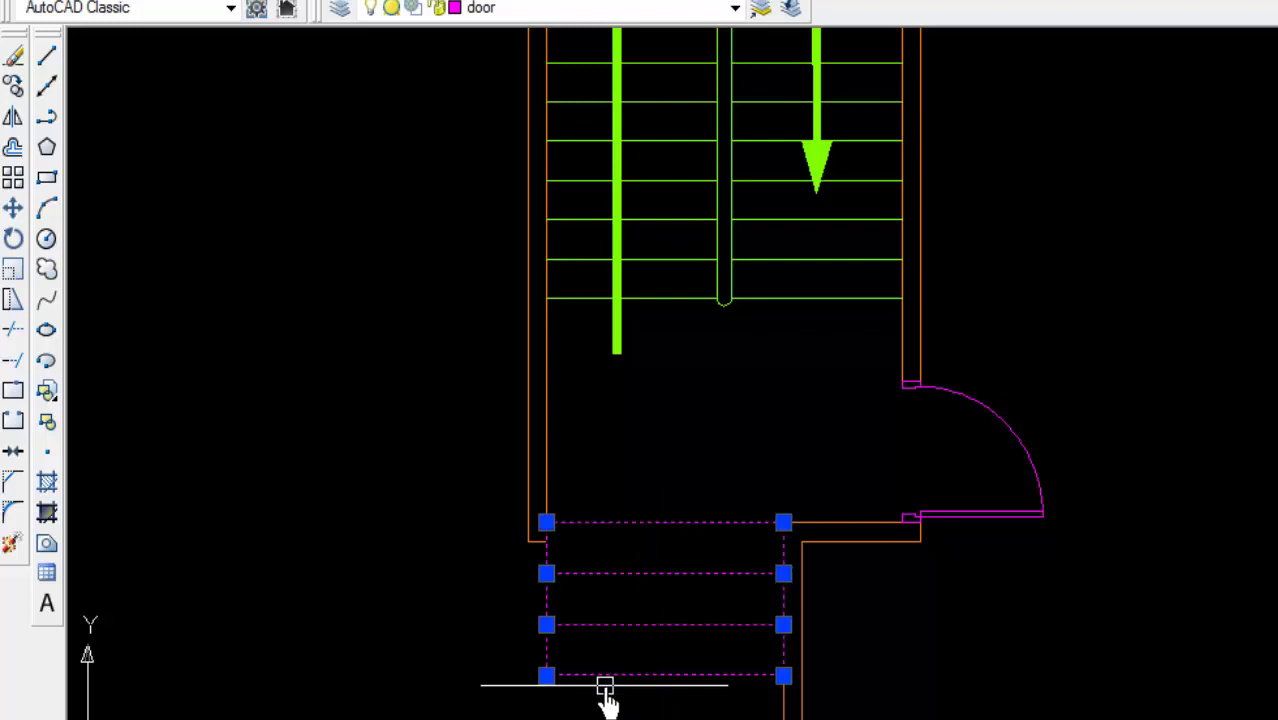
pyautogui.write('m')
pyautogui.press('Return')
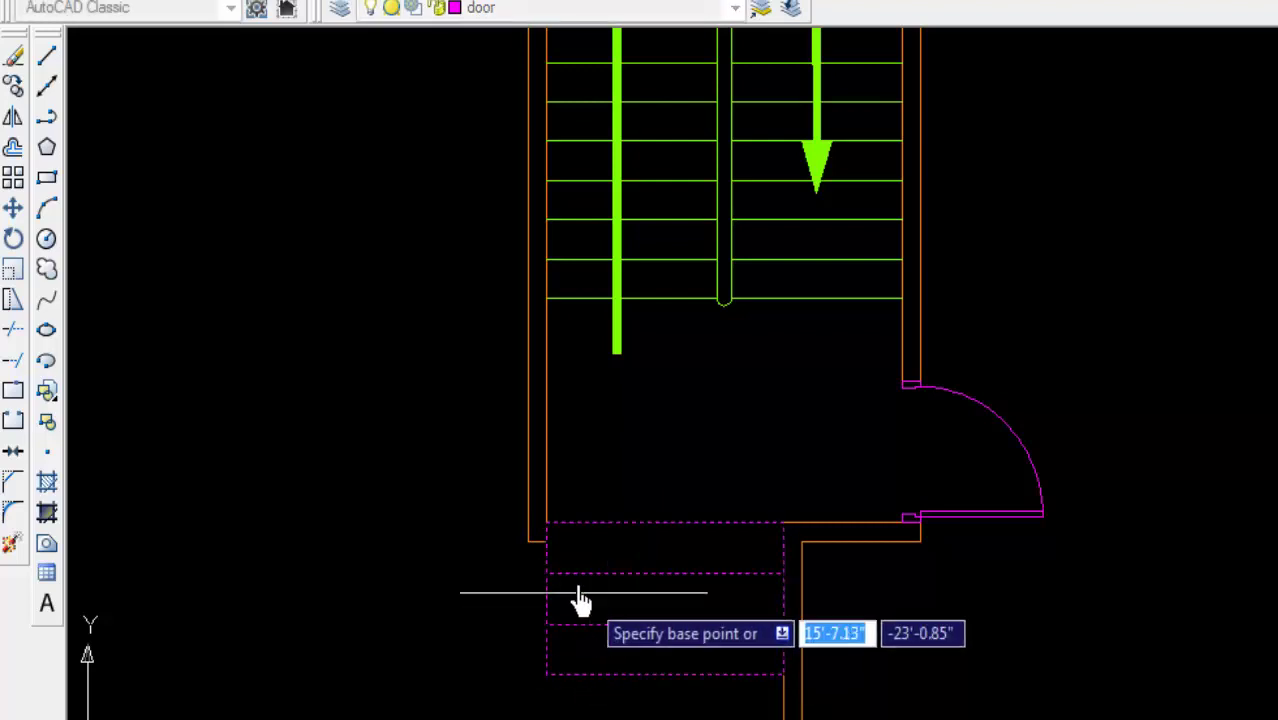
pyautogui.click(548, 524)
pyautogui.click(562, 558)
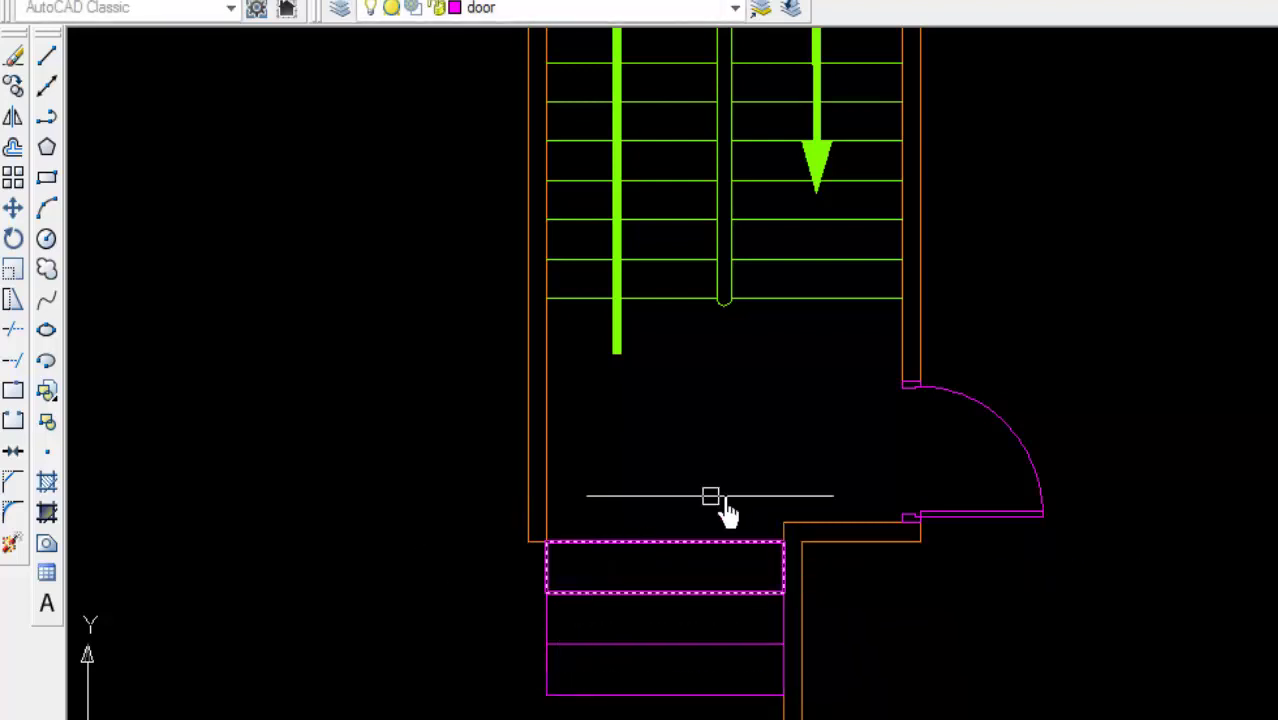
pyautogui.scroll(-3, 722, 509)
pyautogui.scroll(-2, 764, 486)
pyautogui.moveTo(979, 571); pyautogui.dragTo(700, 710, button='middle')
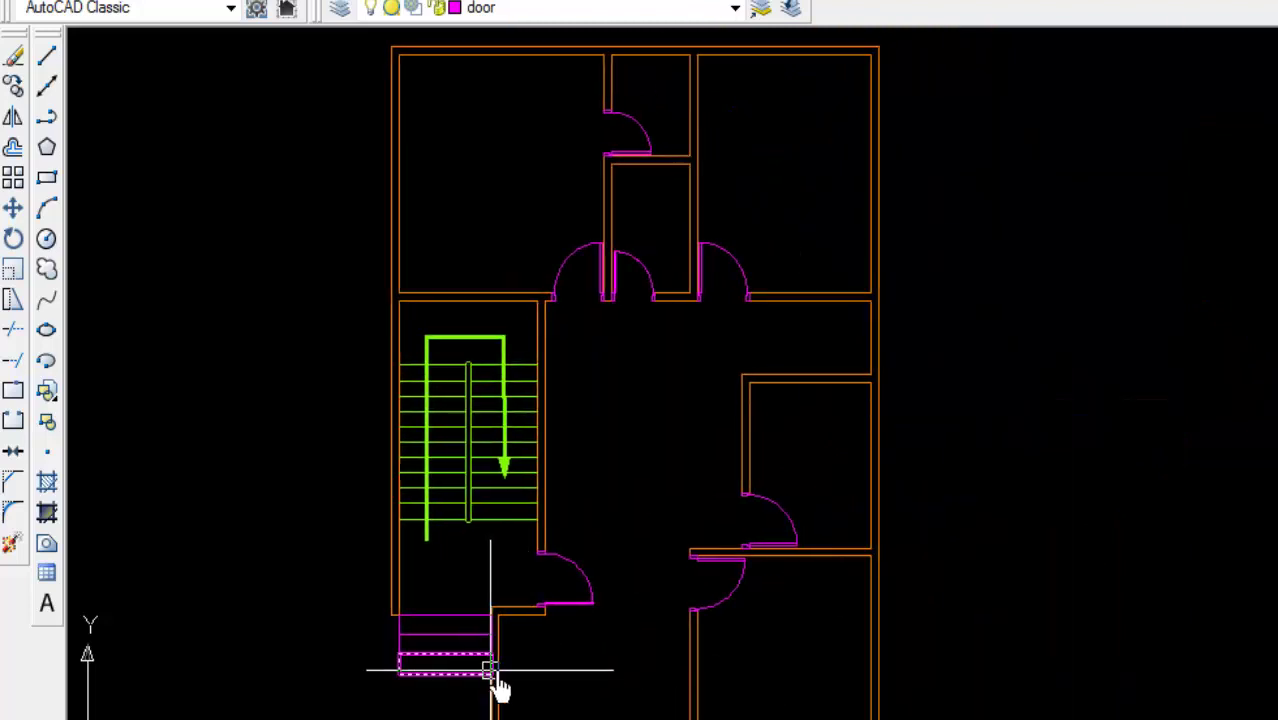
pyautogui.moveTo(807, 536)
pyautogui.mouseDown(button='middle')
pyautogui.moveTo(785, 570)
pyautogui.moveTo(752, 450)
pyautogui.mouseUp(button='middle')
pyautogui.scroll(-2, 776, 535)
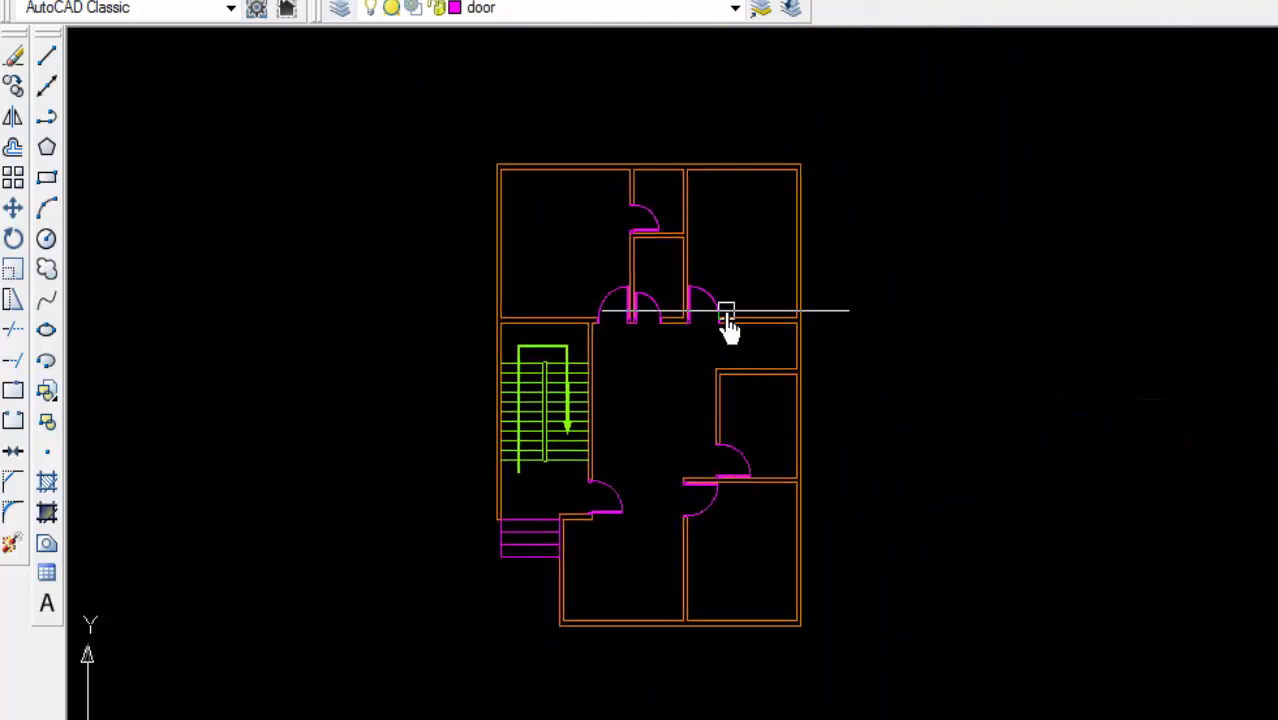
pyautogui.scroll(2, 661, 262)
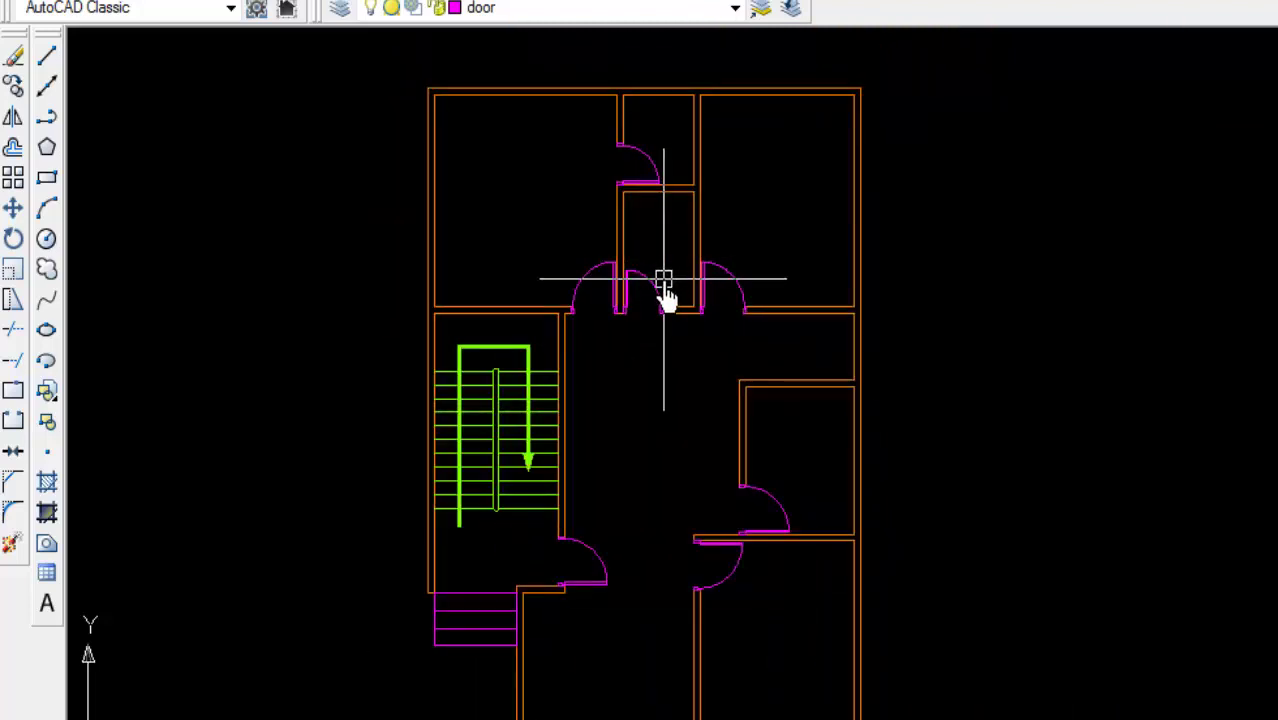
pyautogui.moveTo(689, 337); pyautogui.dragTo(705, 348, button='middle')
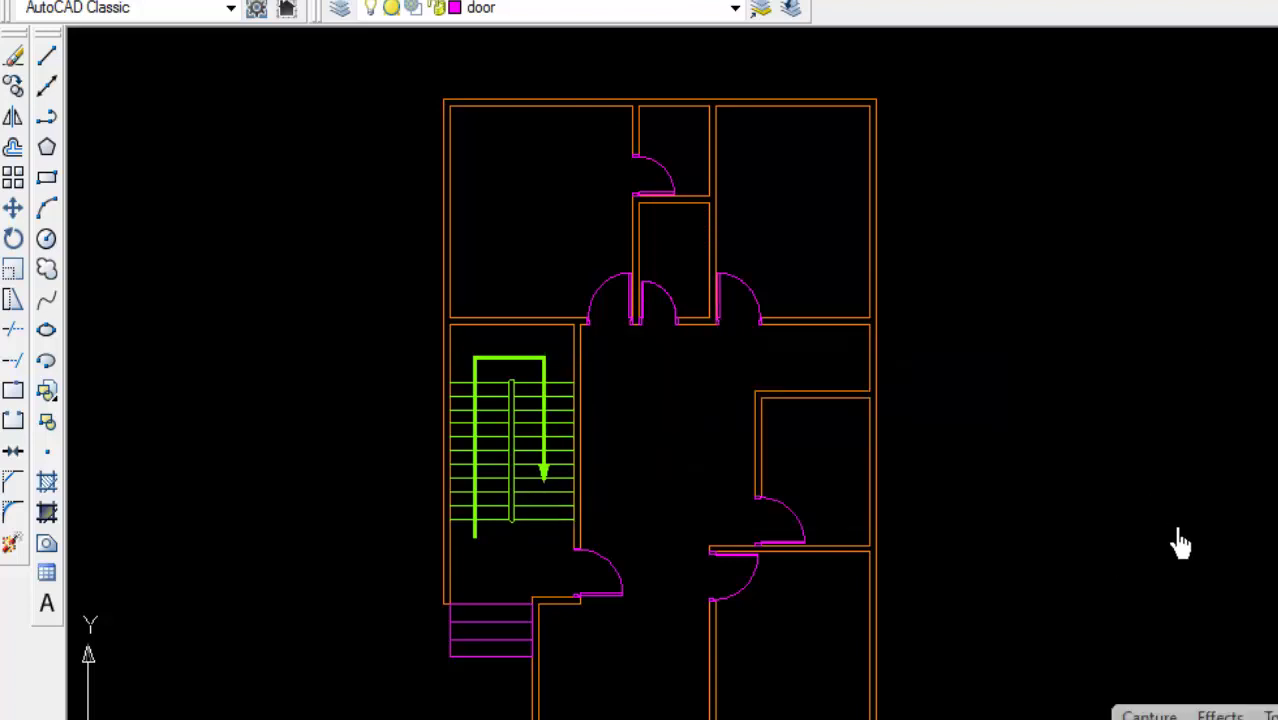
pyautogui.moveTo(742, 465)
pyautogui.mouseDown(button='middle')
pyautogui.moveTo(719, 413)
pyautogui.moveTo(727, 442)
pyautogui.mouseUp(button='middle')
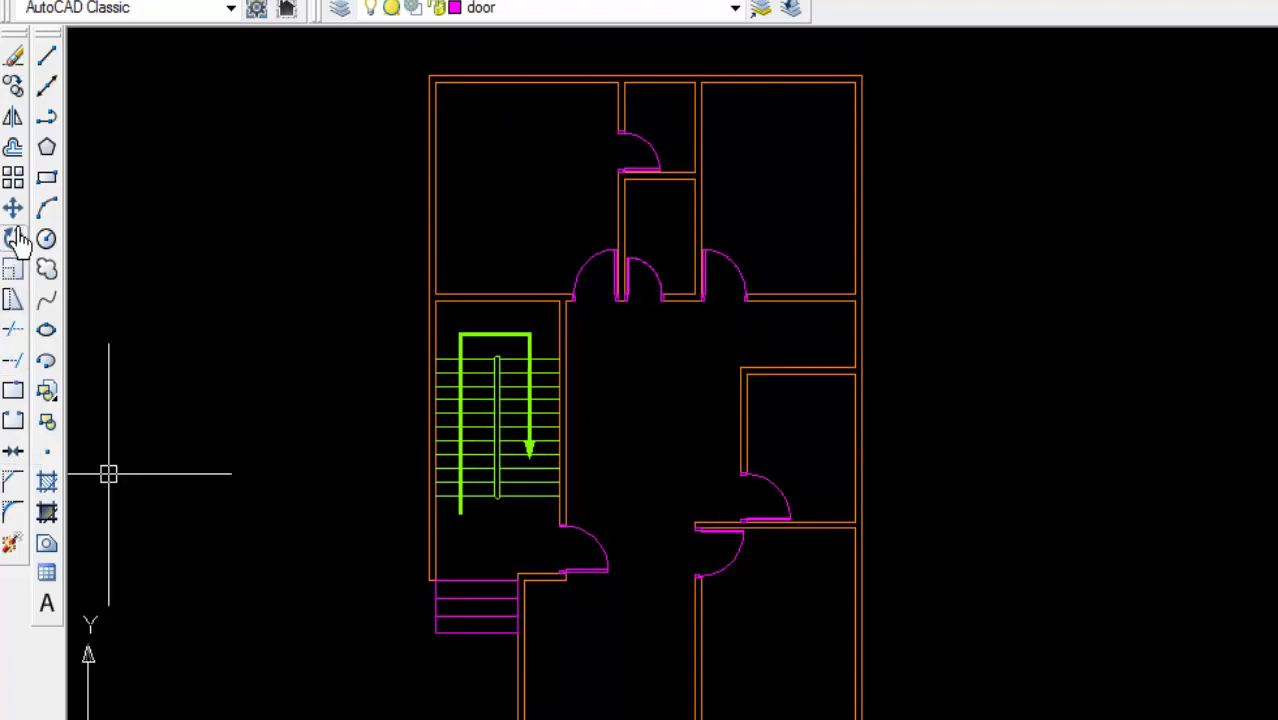
# Step: Add a multiline text label reading 'room' in a box inside the upper-left room
pyautogui.click(44, 610)
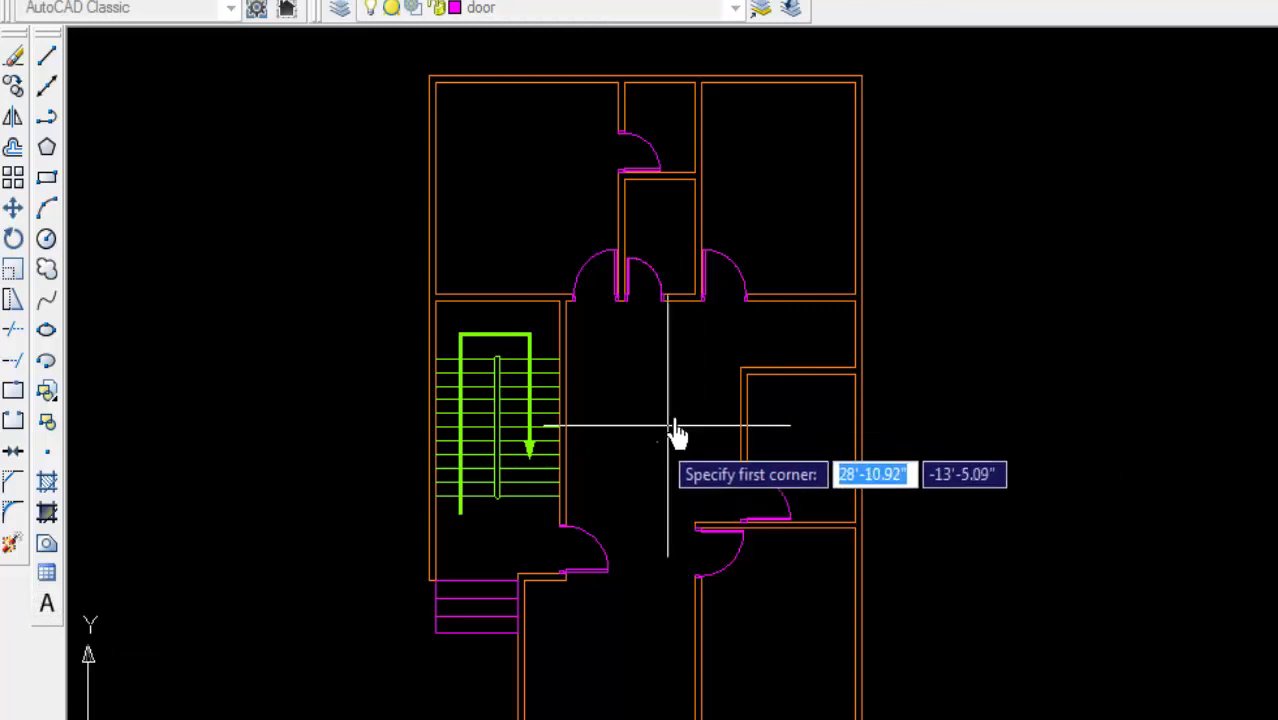
pyautogui.click(490, 140)
pyautogui.click(578, 250)
pyautogui.write('room')
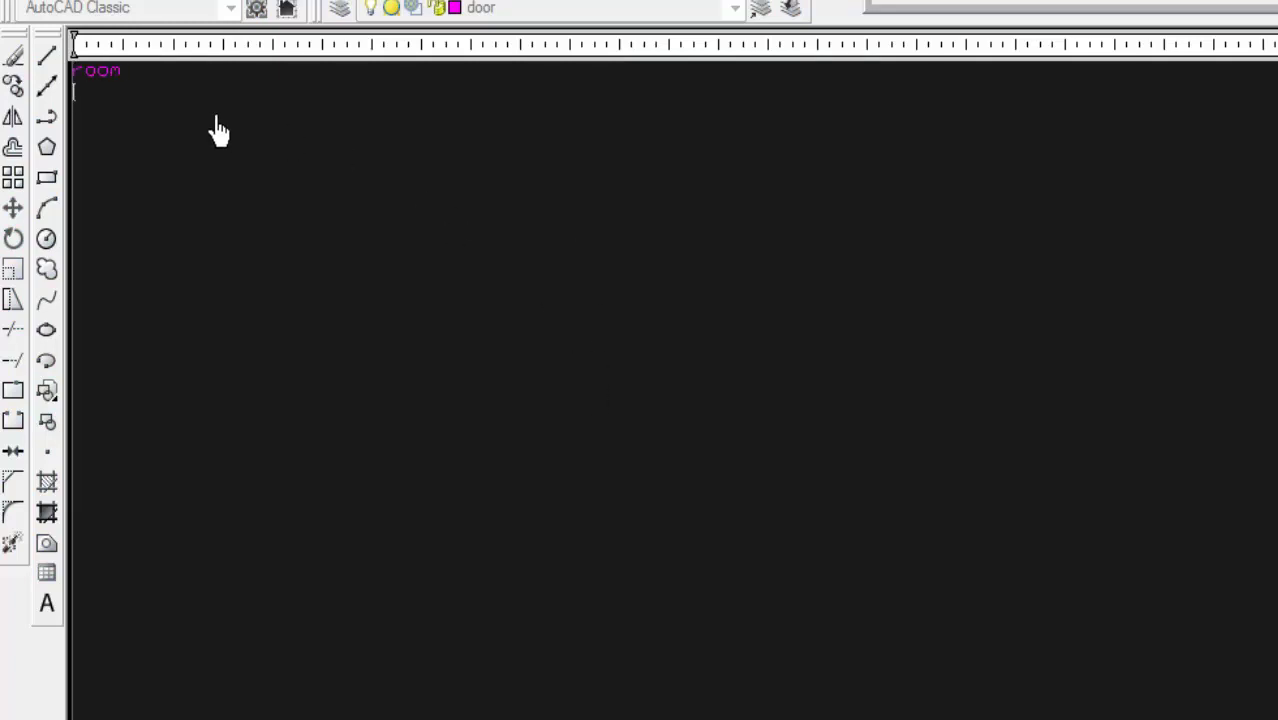
pyautogui.doubleClick(89, 78)
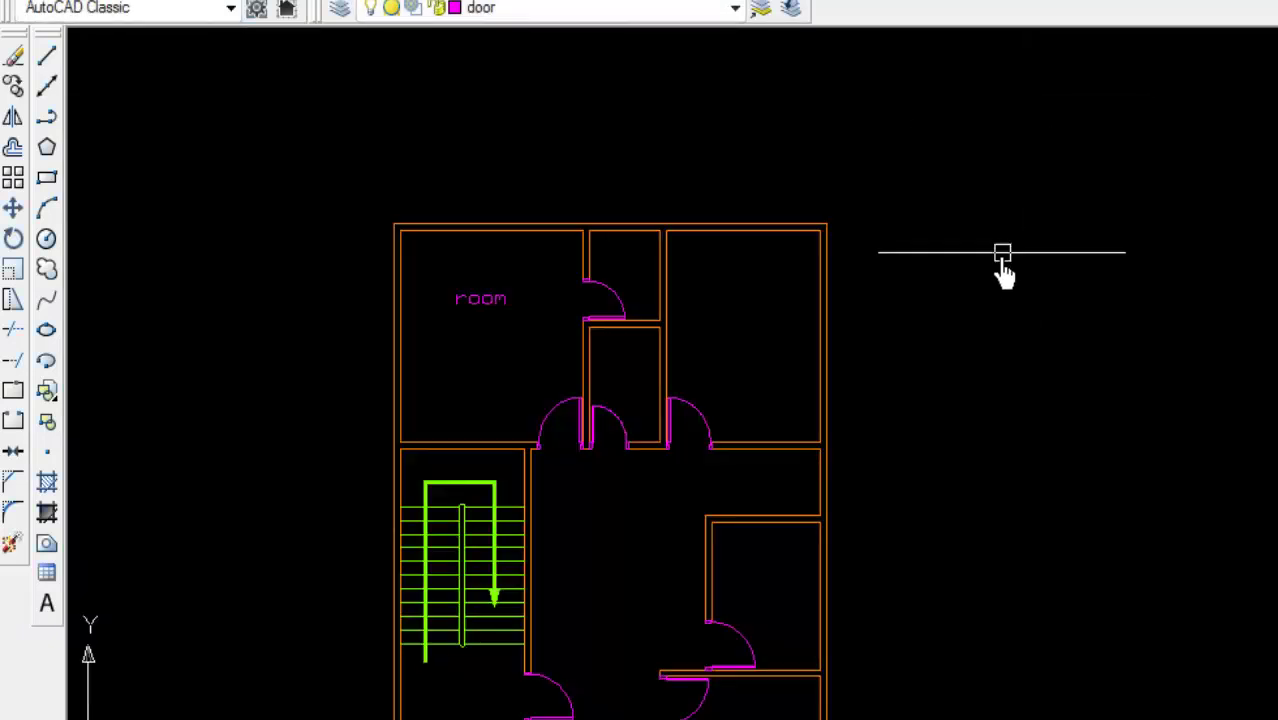
# Step: Change the upper-left room label's font to Times New Roman
pyautogui.scroll(2, 461, 288)
pyautogui.moveTo(502, 340); pyautogui.dragTo(660, 298, button='middle')
pyautogui.doubleClick(660, 290)
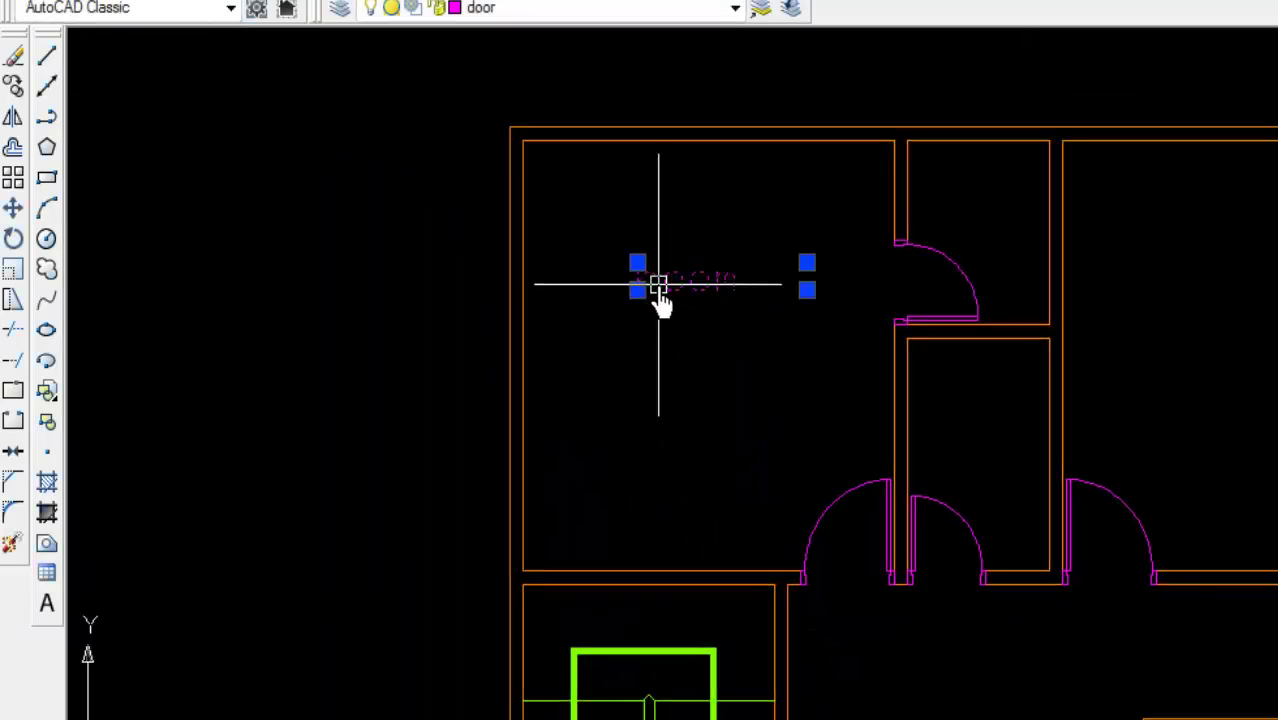
pyautogui.moveTo(764, 291); pyautogui.dragTo(559, 297)
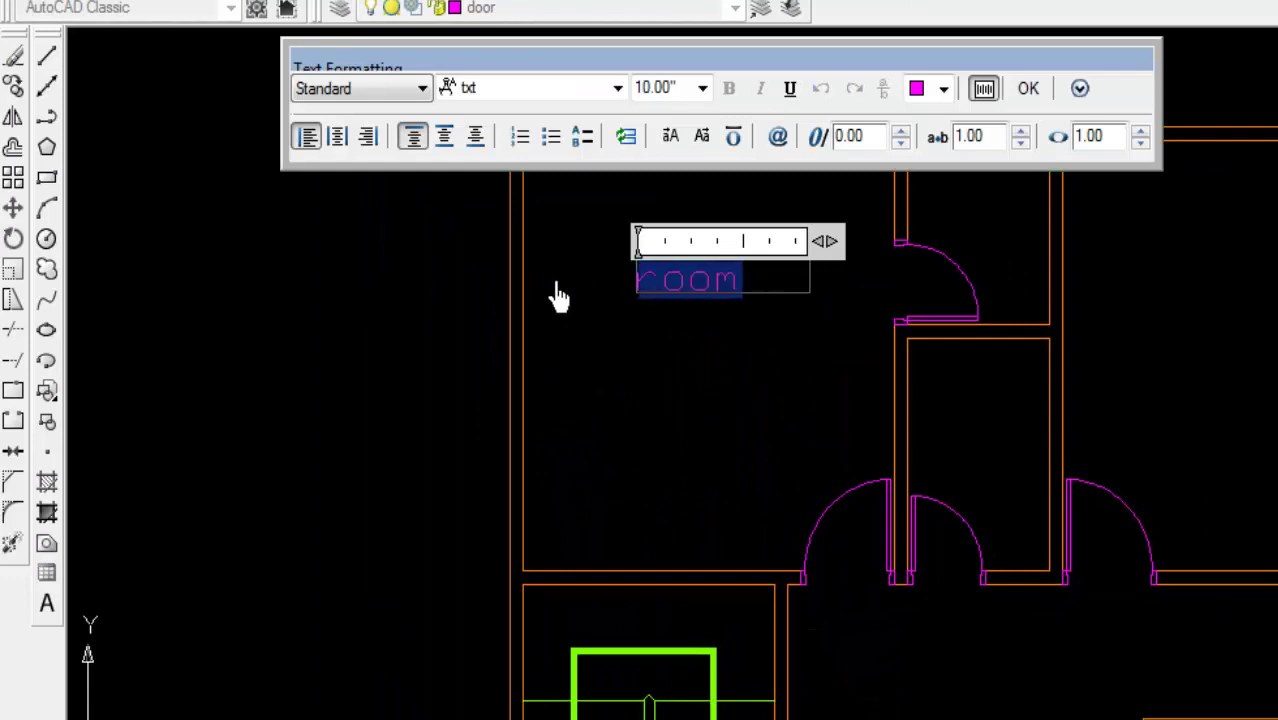
pyautogui.click(592, 97)
pyautogui.press('t')
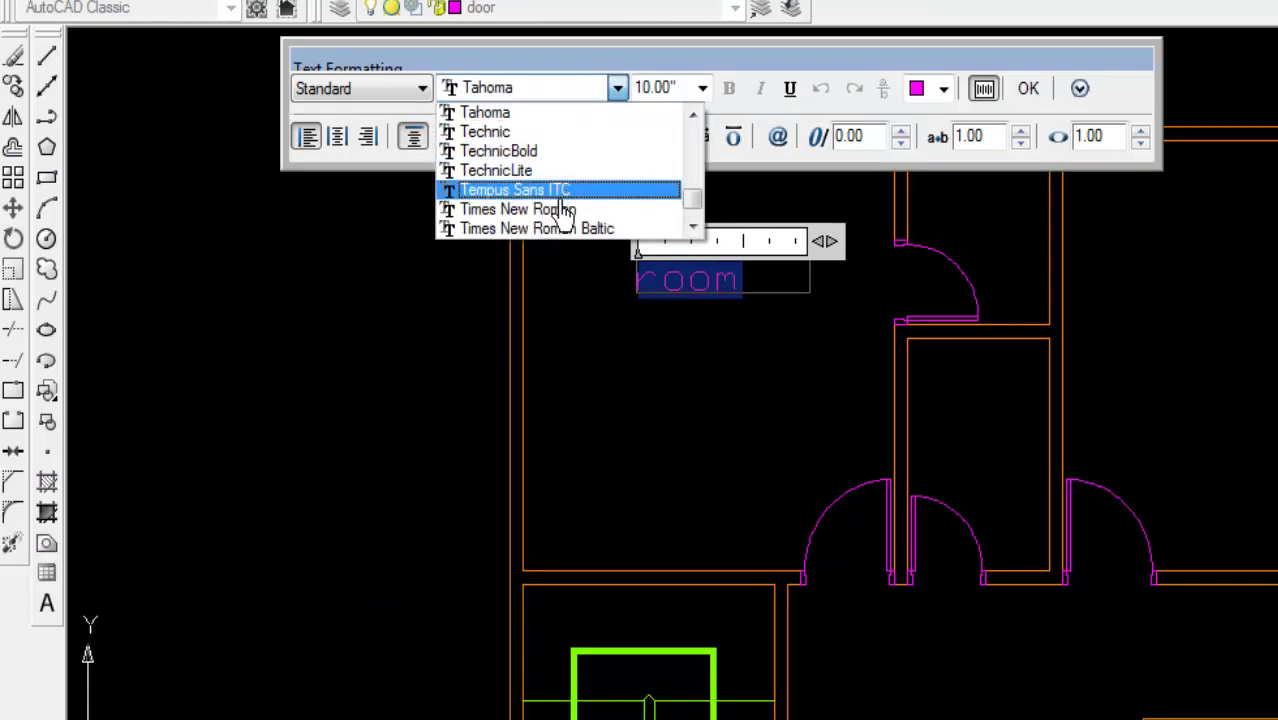
pyautogui.click(562, 214)
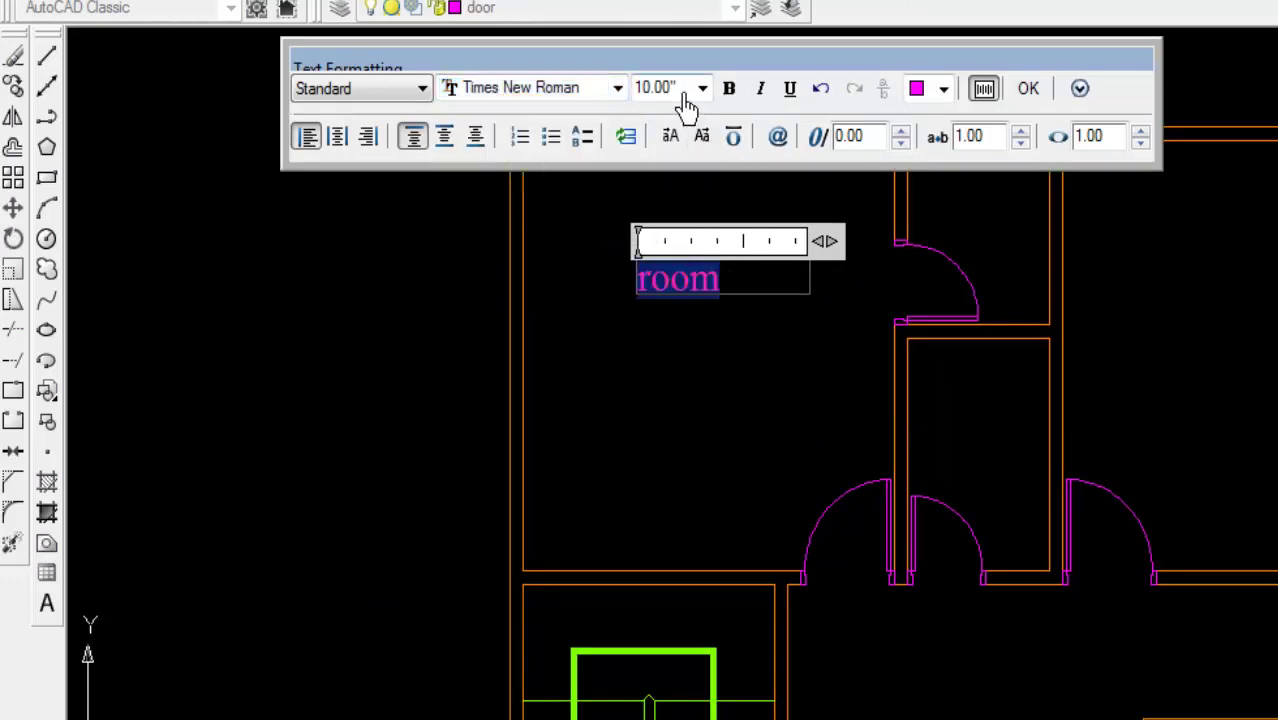
# Step: Capitalise the label so it reads 'Room' and confirm the edit
pyautogui.click(648, 290)
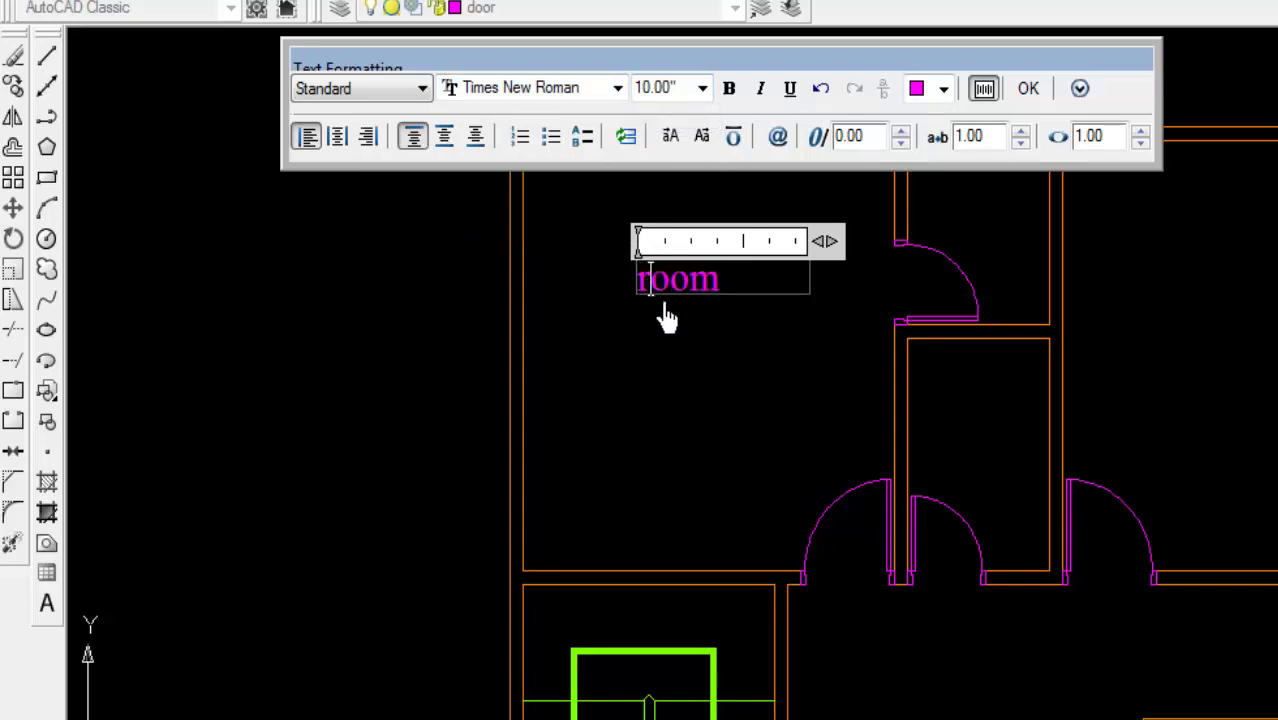
pyautogui.press('Delete')
pyautogui.write('R')
pyautogui.click(766, 338)
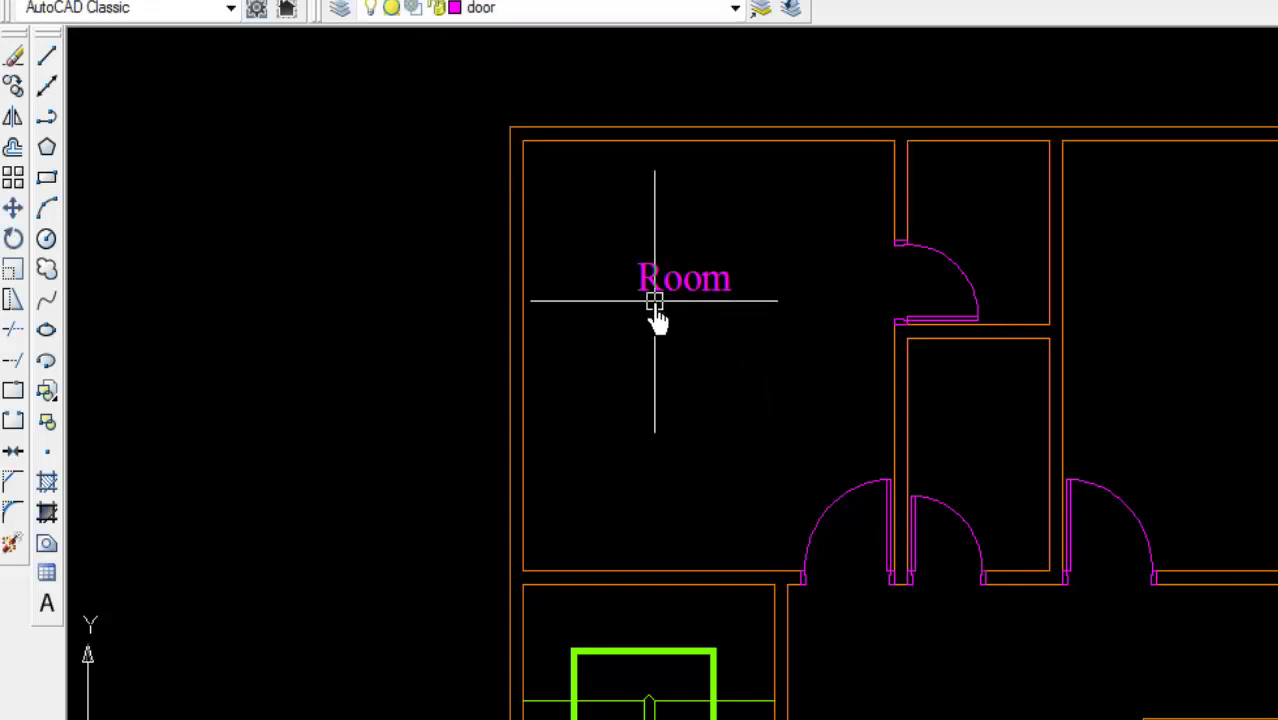
# Step: Copy the Room label into the upper-right, small upper middle and lower middle rooms
pyautogui.write('c')
pyautogui.press('Return')
pyautogui.click(665, 292)
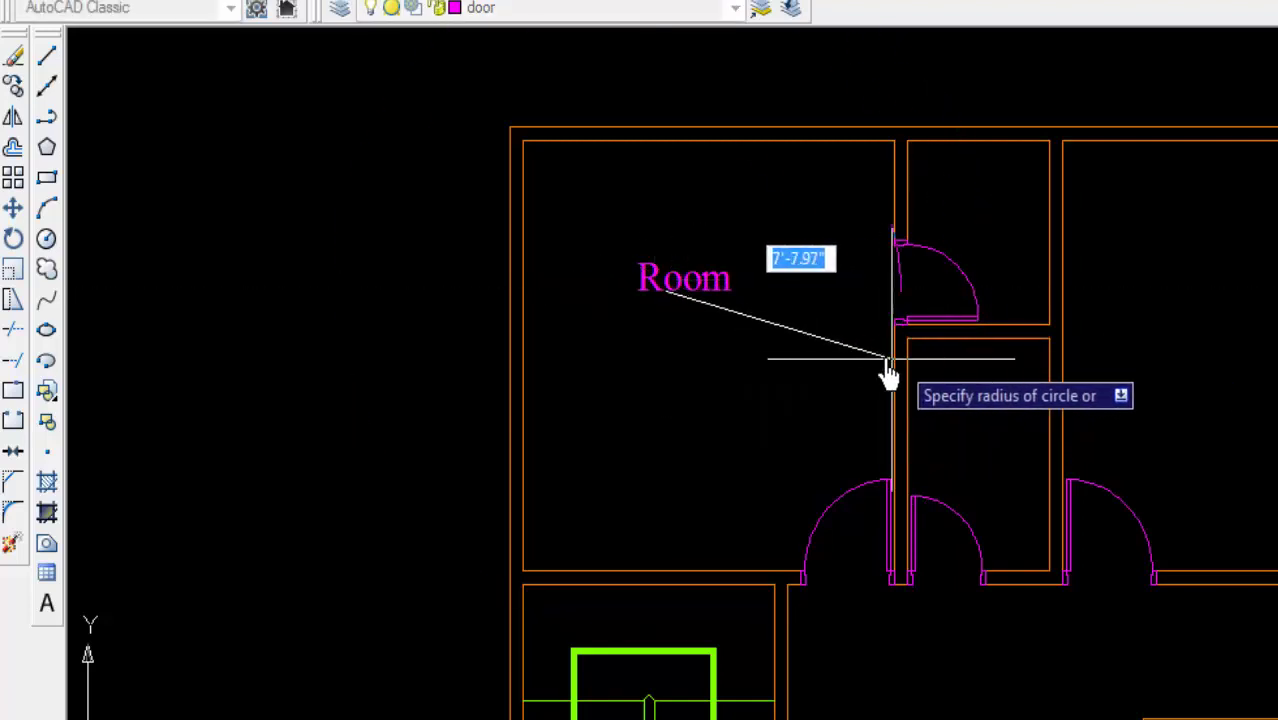
pyautogui.press('Escape')
pyautogui.write('co')
pyautogui.press('Return')
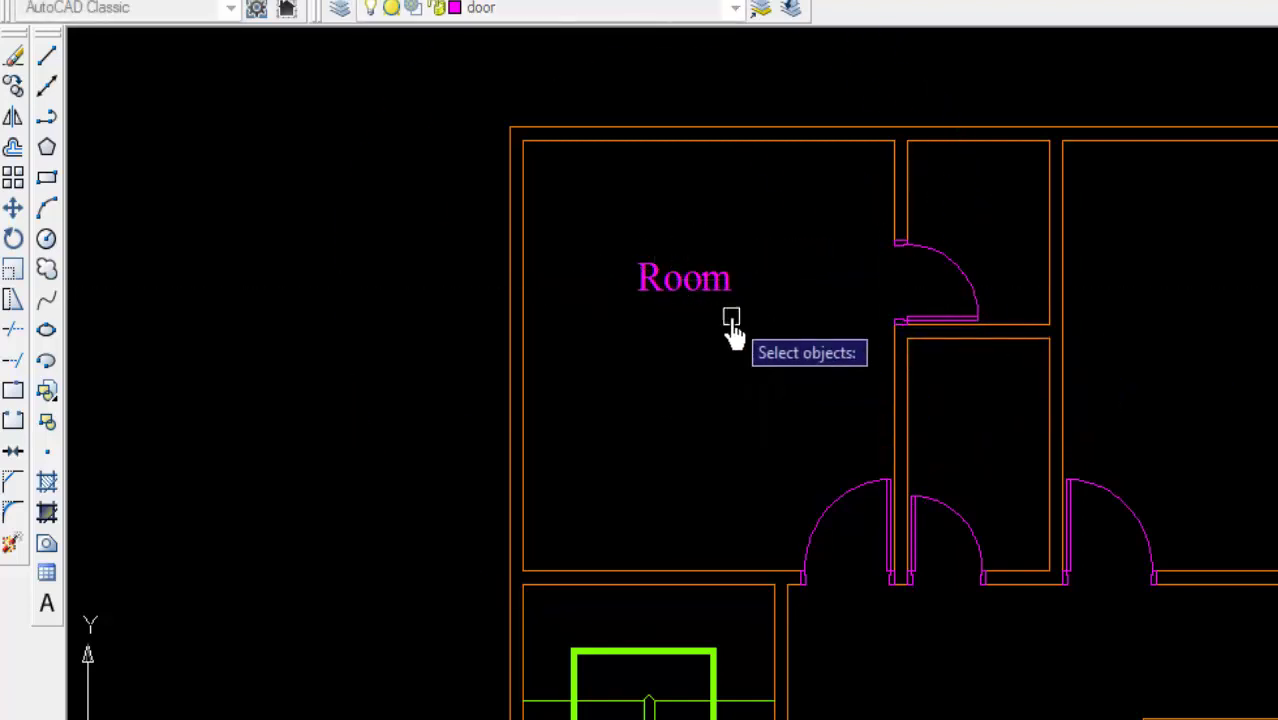
pyautogui.click(679, 294)
pyautogui.press('Return')
pyautogui.click(676, 300)
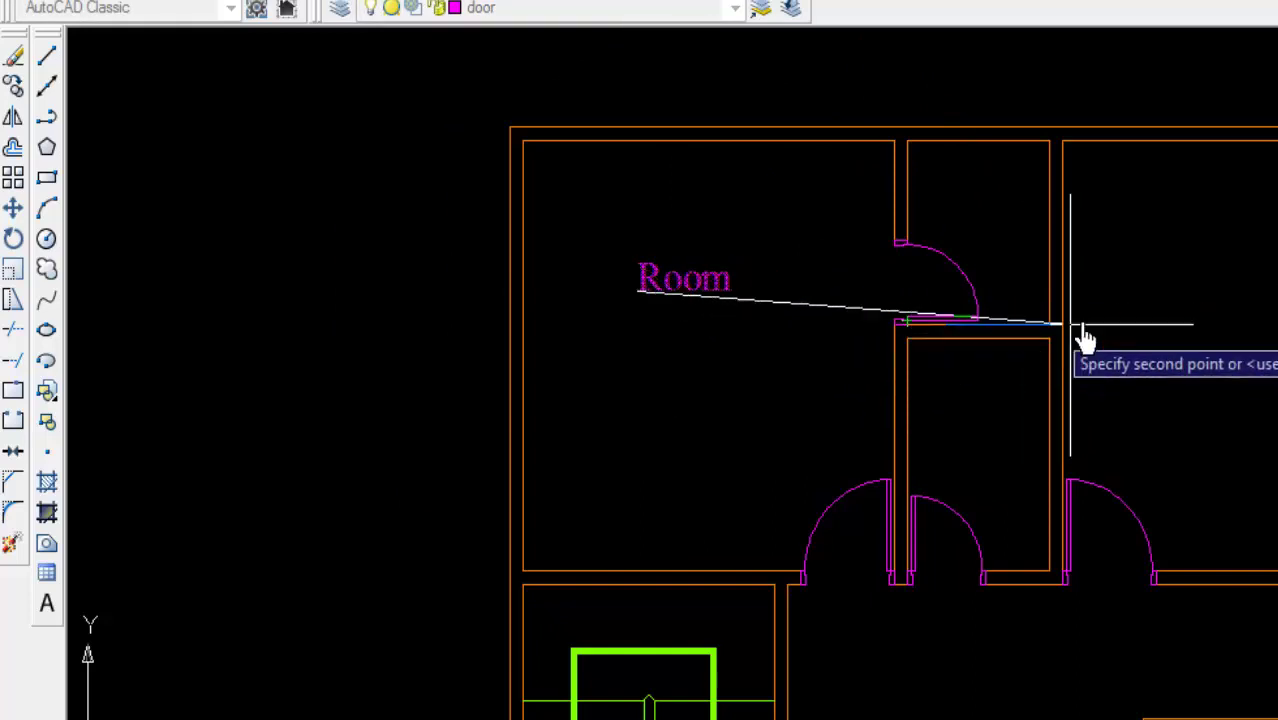
pyautogui.click(1207, 324)
pyautogui.click(950, 210)
pyautogui.click(940, 416)
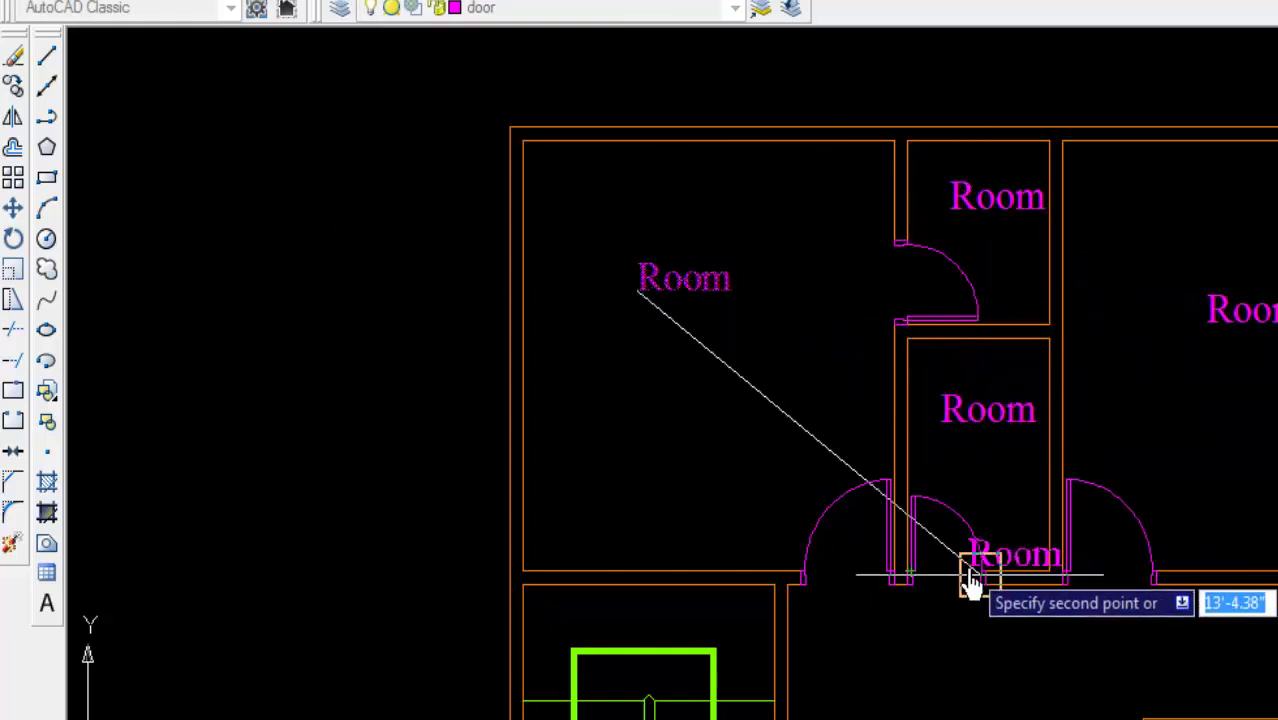
# Step: Place more Room label copies in the right-hand and lower rooms and beside the stairs
pyautogui.moveTo(967, 571); pyautogui.dragTo(890, 365, button='middle')
pyautogui.click(1073, 447)
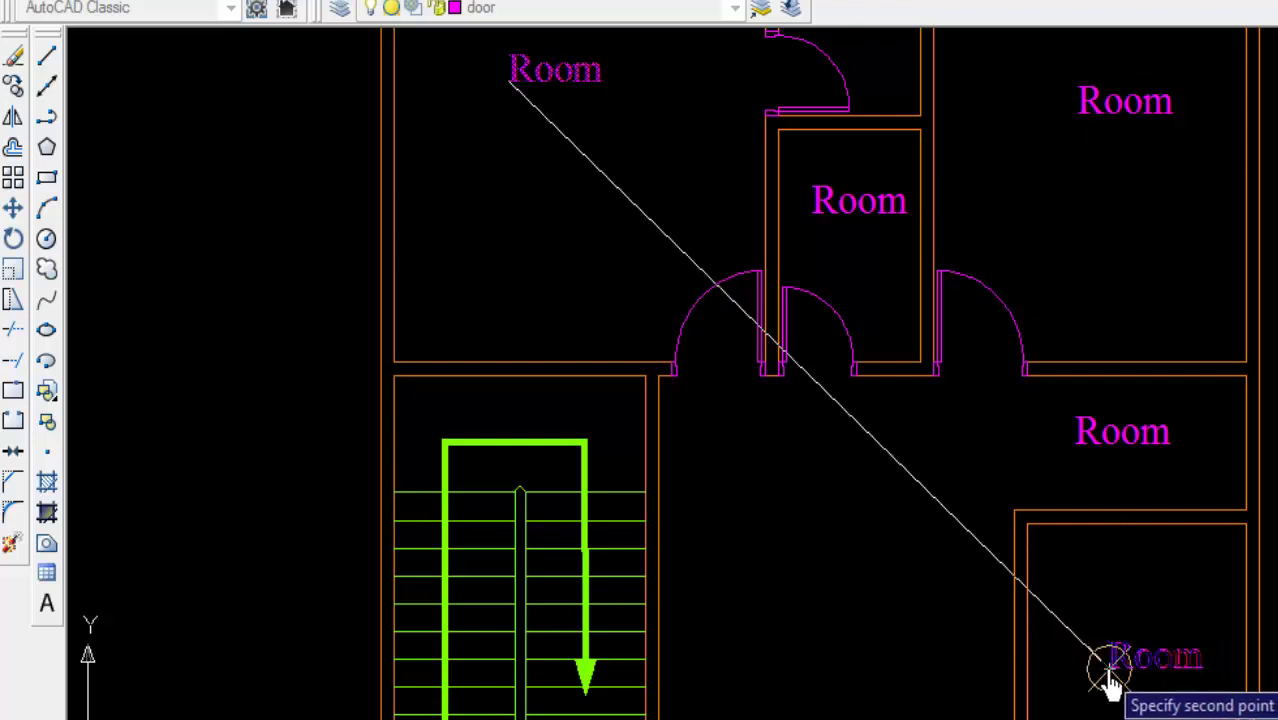
pyautogui.click(1104, 670)
pyautogui.moveTo(1104, 670); pyautogui.dragTo(1073, 362, button='middle')
pyautogui.click(1018, 684)
pyautogui.moveTo(1018, 684); pyautogui.dragTo(1055, 477, button='middle')
pyautogui.click(1040, 525)
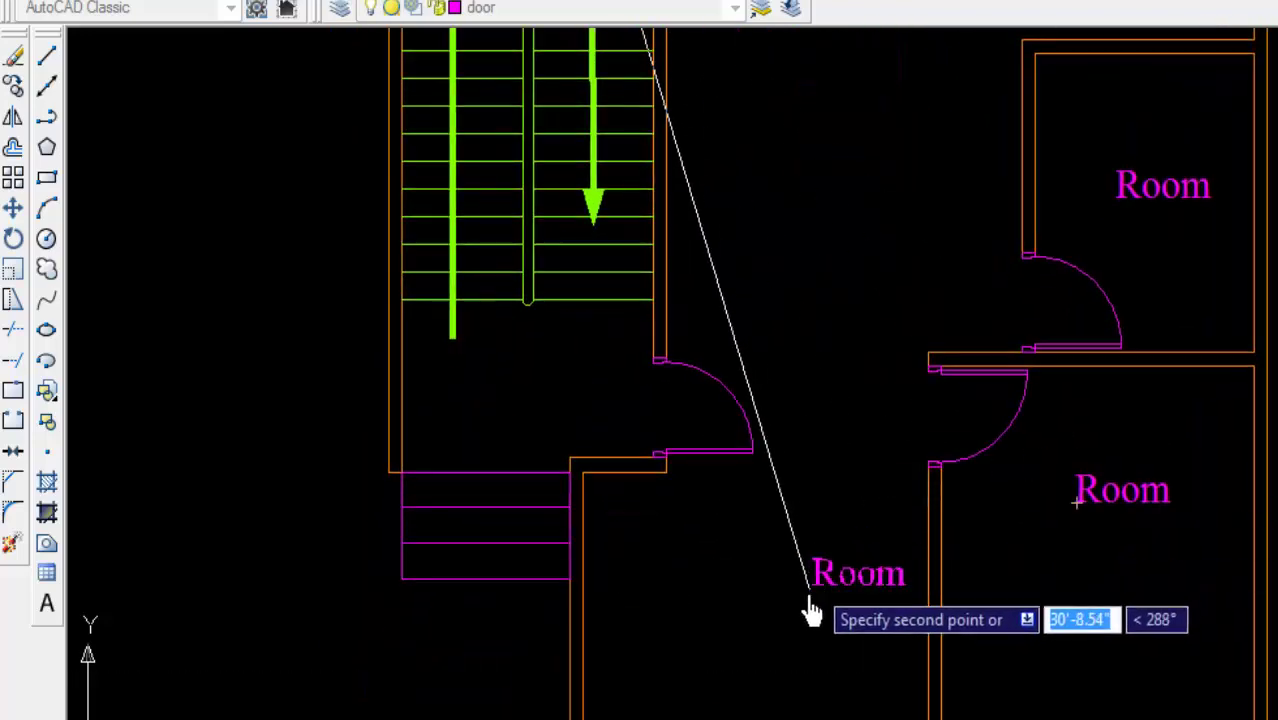
pyautogui.click(725, 675)
pyautogui.click(500, 420)
pyautogui.press('Escape')
pyautogui.scroll(-2, 830, 619)
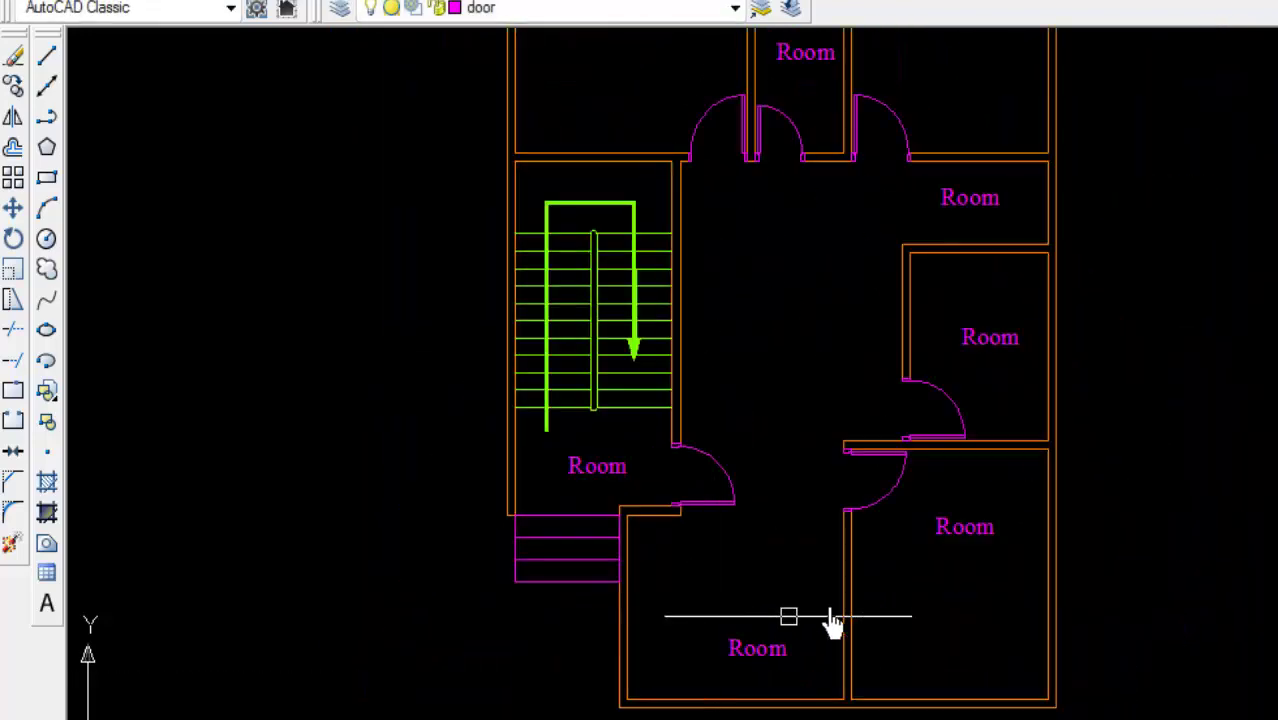
pyautogui.moveTo(924, 408); pyautogui.dragTo(924, 565, button='middle')
pyautogui.moveTo(870, 170); pyautogui.dragTo(870, 185, button='middle')
pyautogui.scroll(2, 903, 400)
# Step: Rename the small upper room's label to 'Toilet' and shift it left within the room
pyautogui.scroll(3, 903, 400)
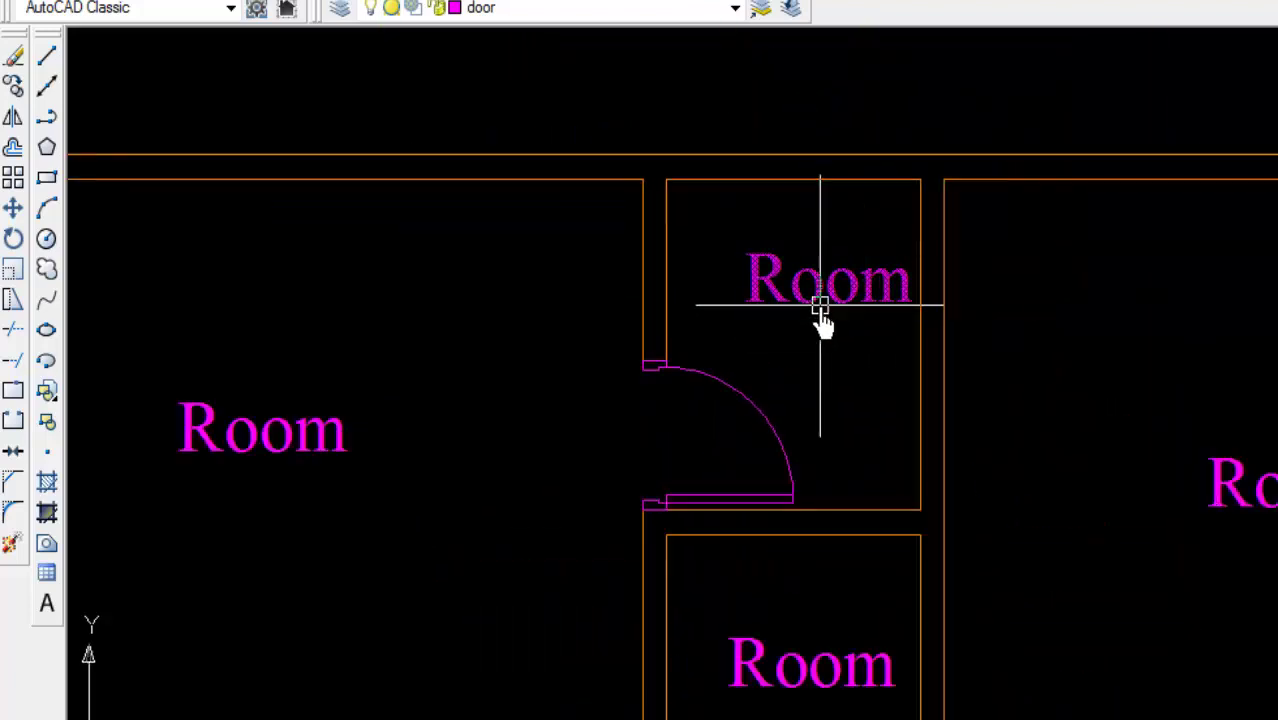
pyautogui.doubleClick(816, 312)
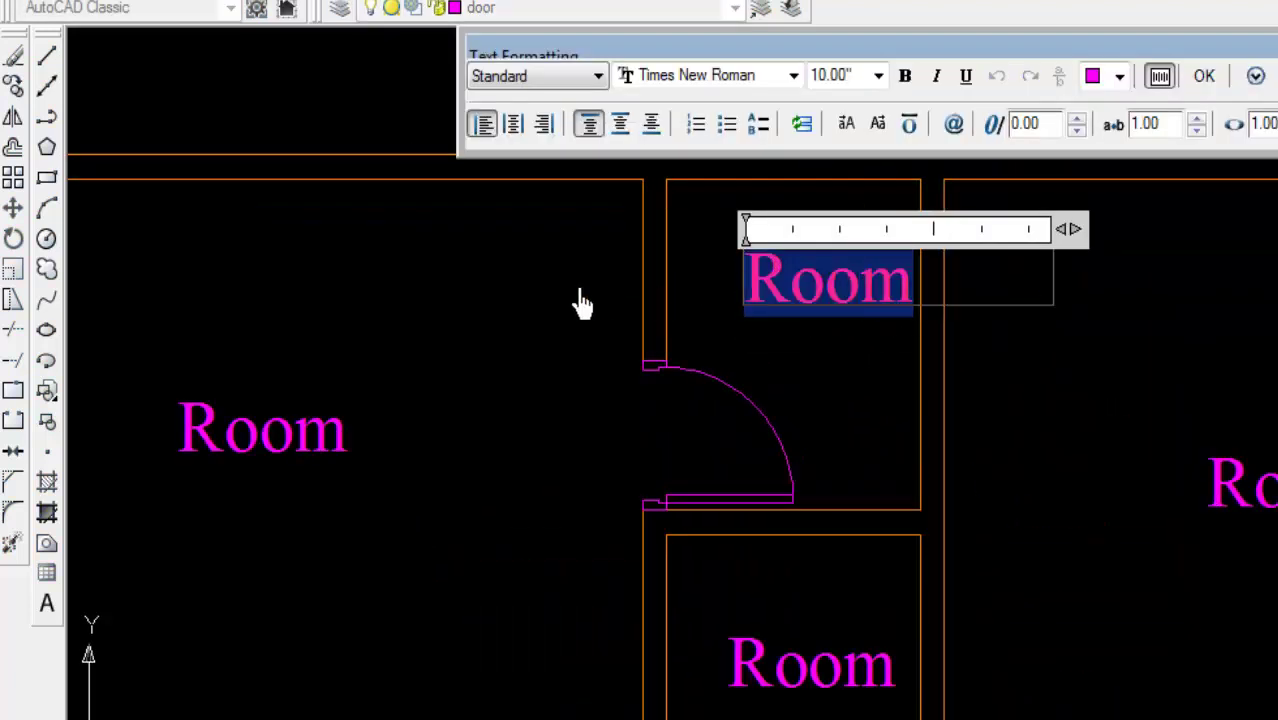
pyautogui.write('Toiles')
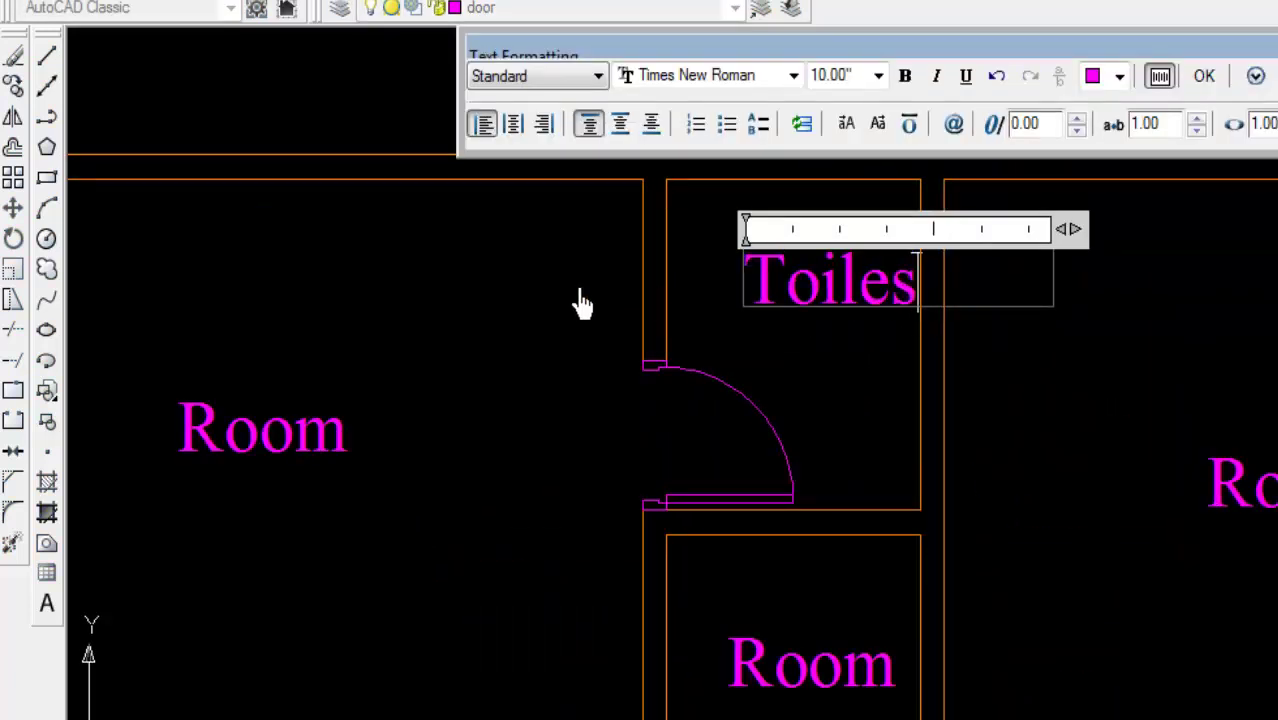
pyautogui.press('BackSpace')
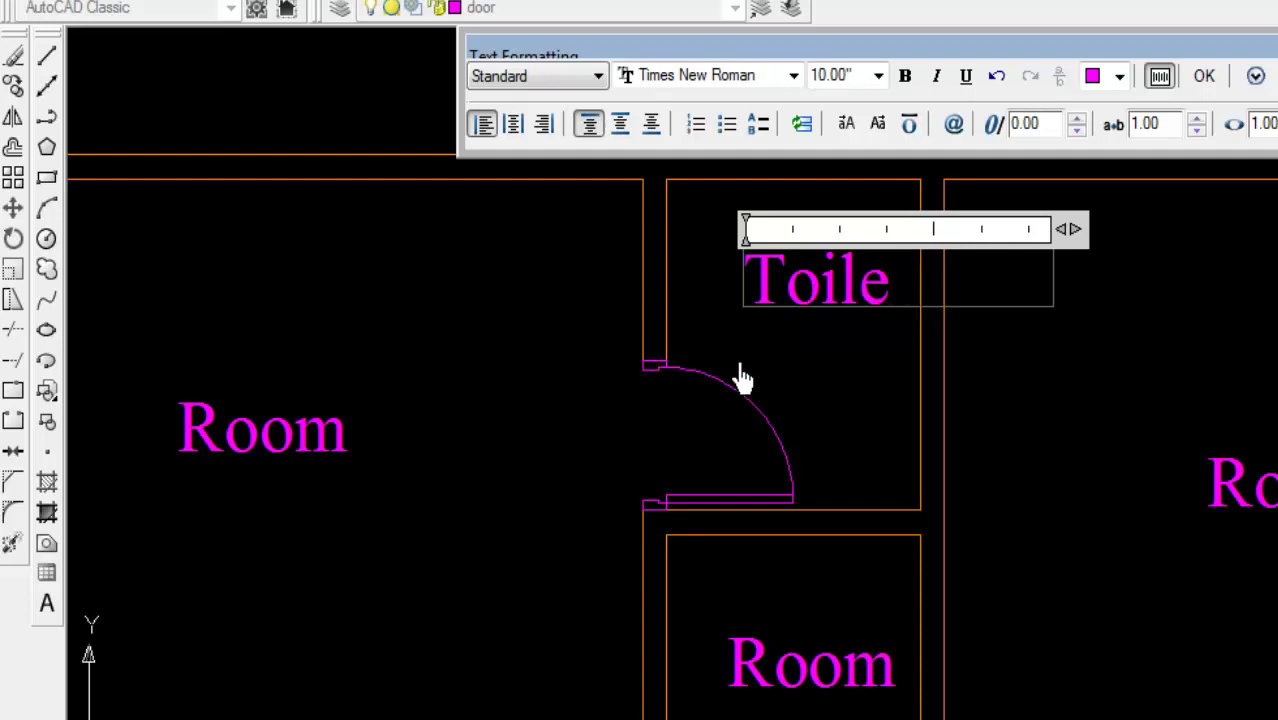
pyautogui.click(806, 403)
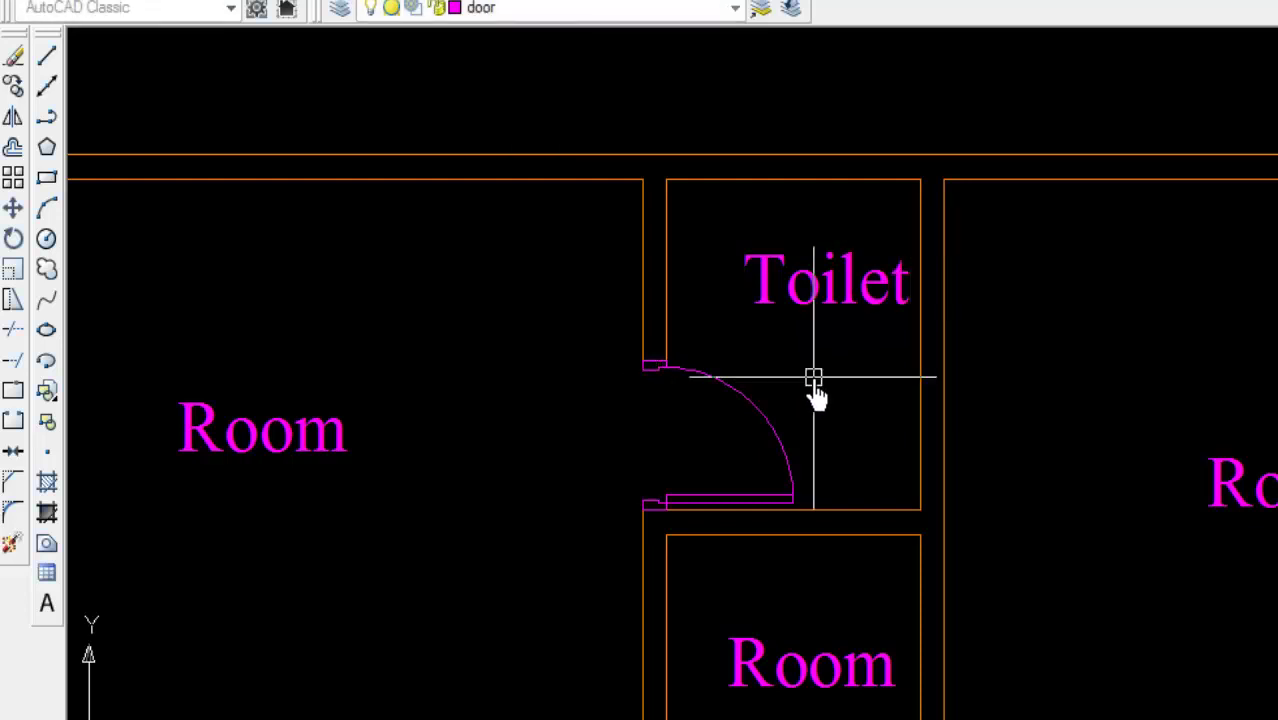
pyautogui.click(803, 300)
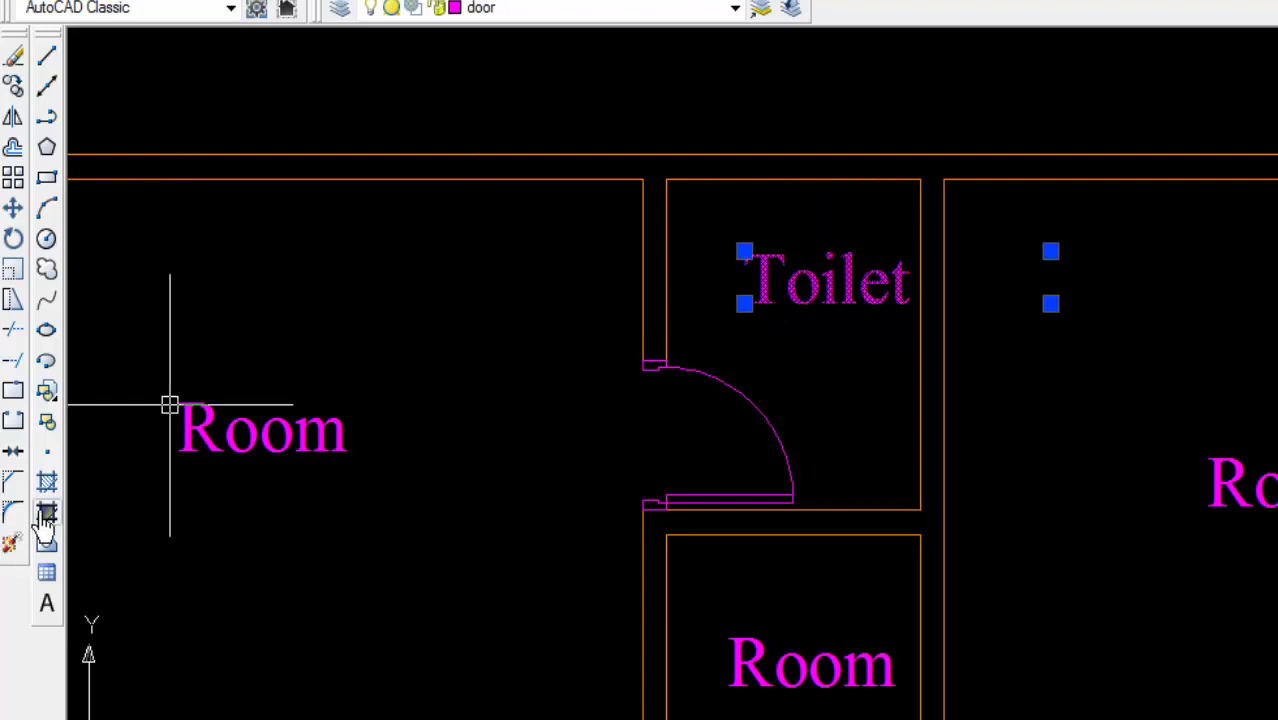
pyautogui.click(13, 207)
pyautogui.click(870, 305)
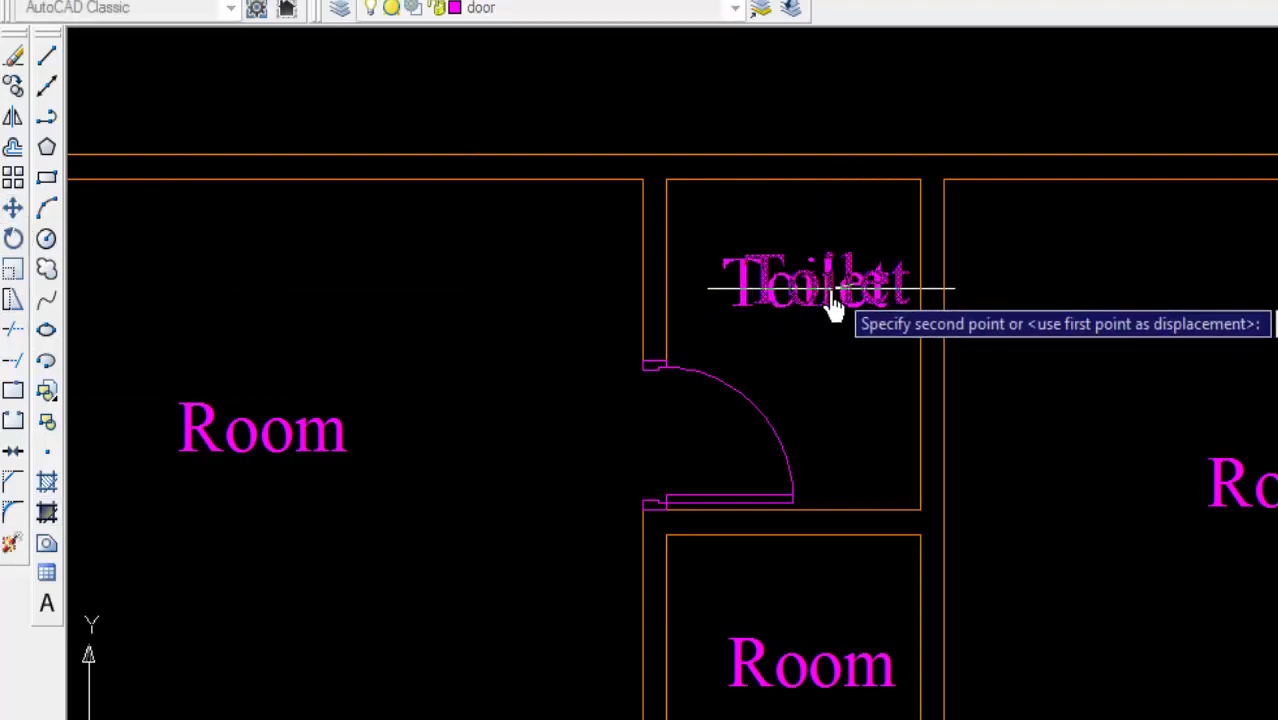
pyautogui.click(816, 298)
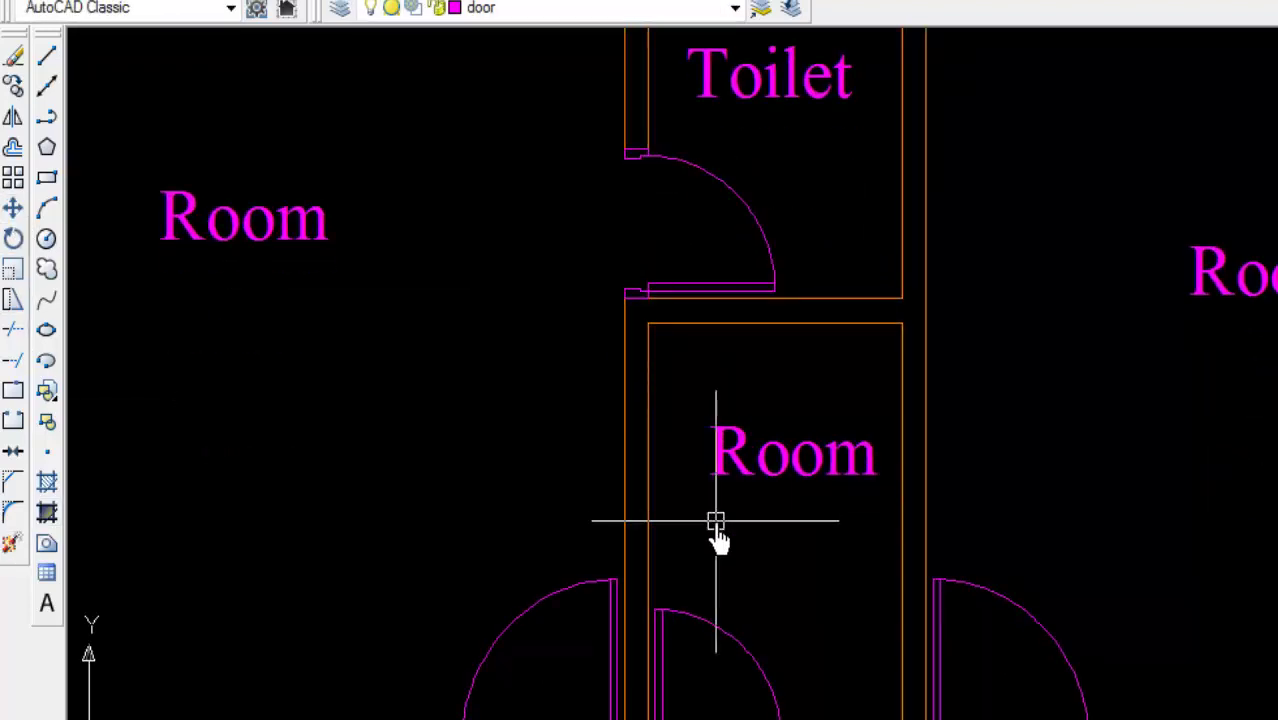
# Step: Rename the second small room's label to 'Toilet'
pyautogui.doubleClick(733, 474)
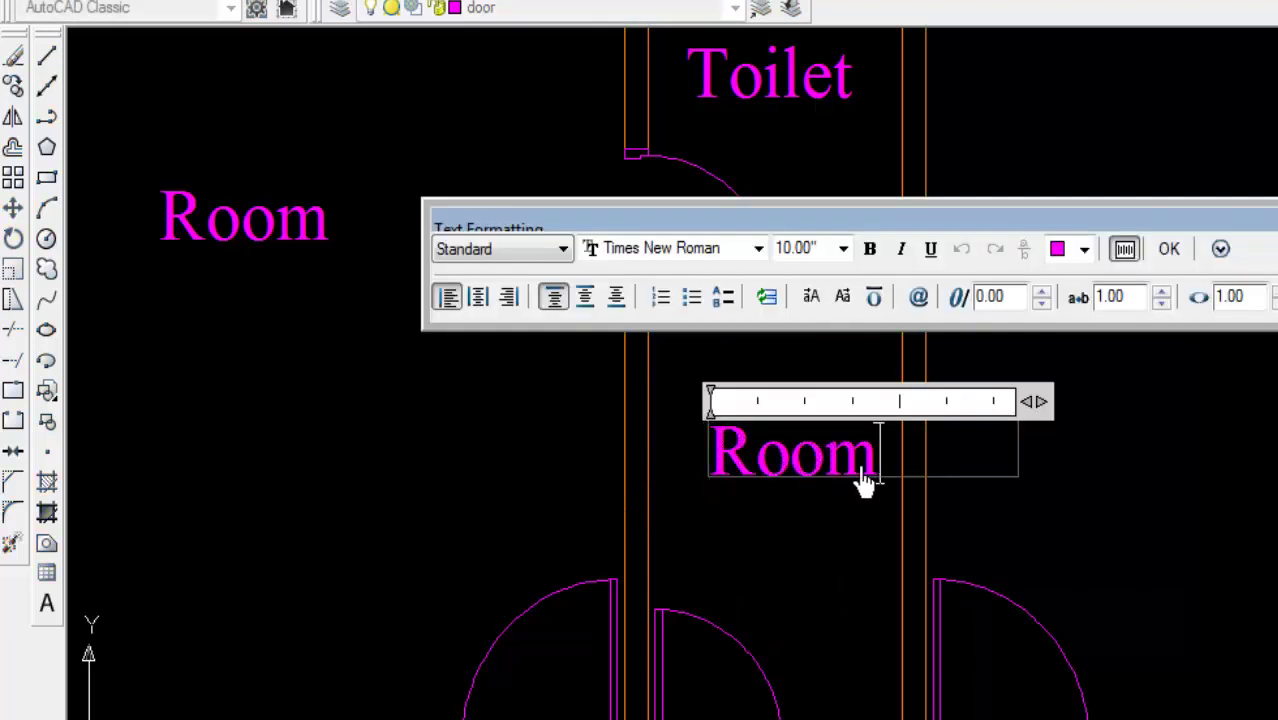
pyautogui.moveTo(862, 476); pyautogui.dragTo(662, 465)
pyautogui.write('Toi')
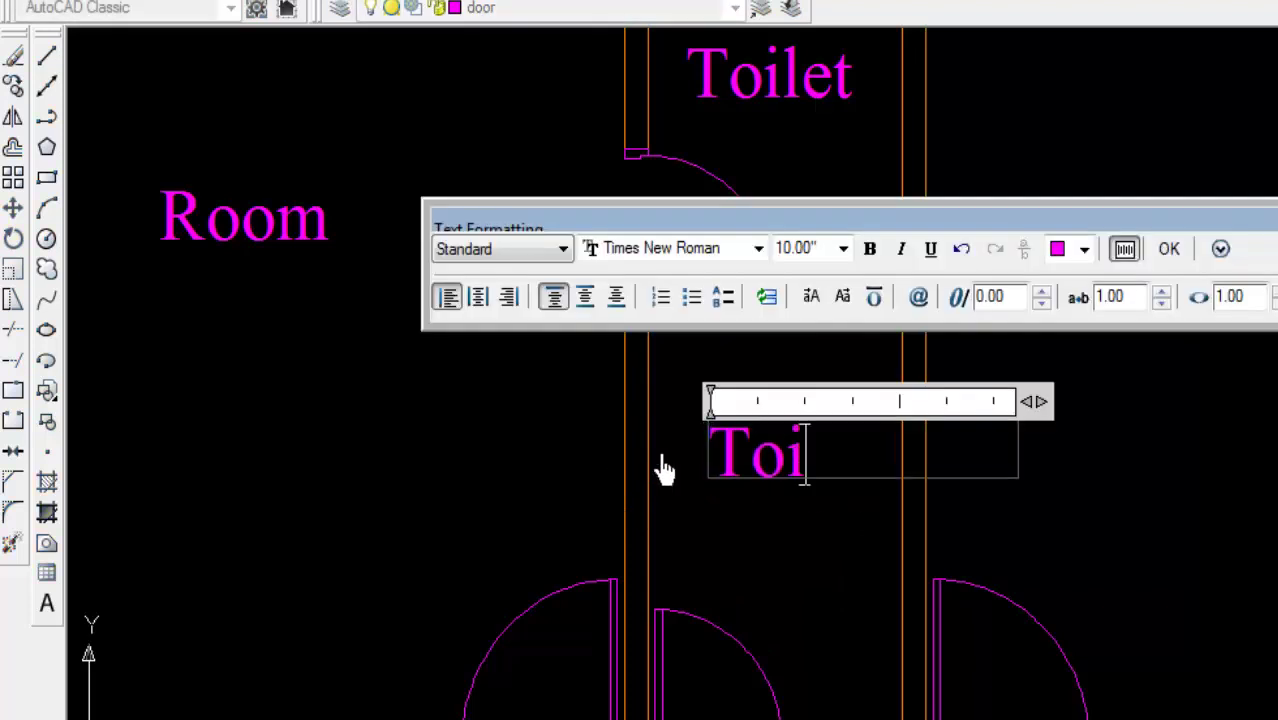
pyautogui.write('let')
pyautogui.click(664, 470)
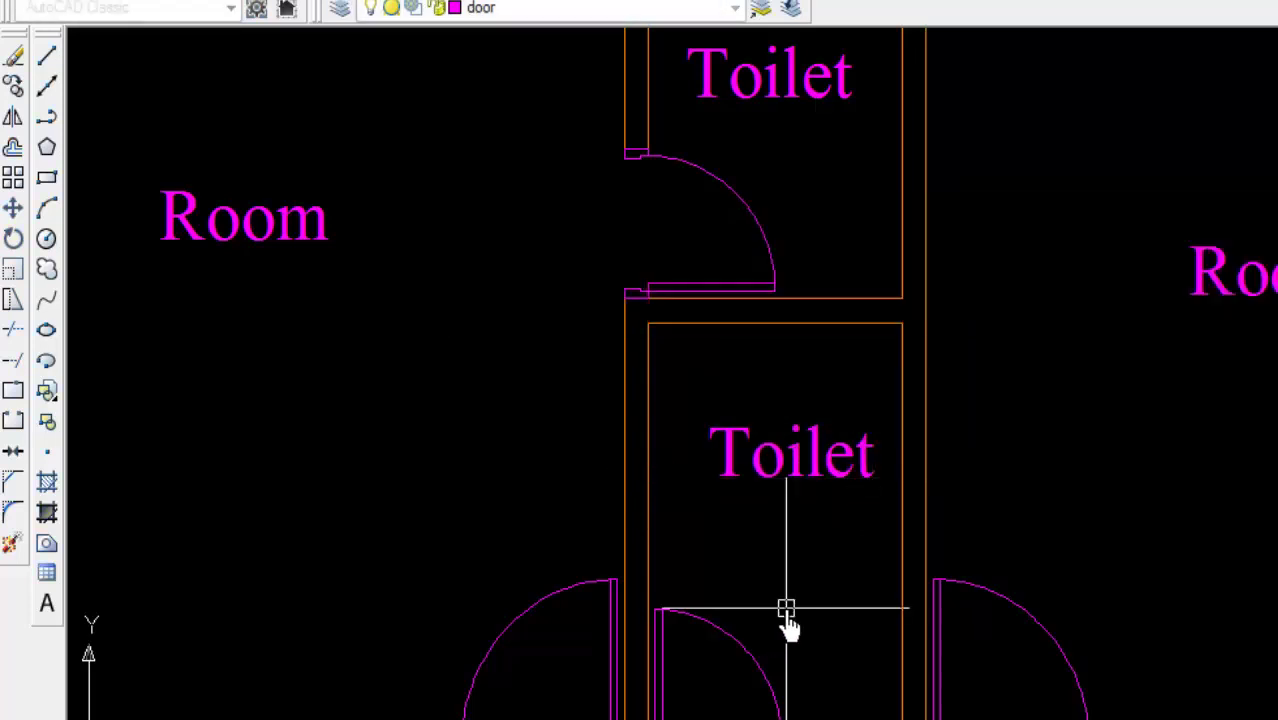
# Step: Rename the narrow right room's label to 'Ver'
pyautogui.scroll(-5, 779, 505)
pyautogui.scroll(2, 850, 442)
pyautogui.scroll(1, 912, 395)
pyautogui.click(911, 397)
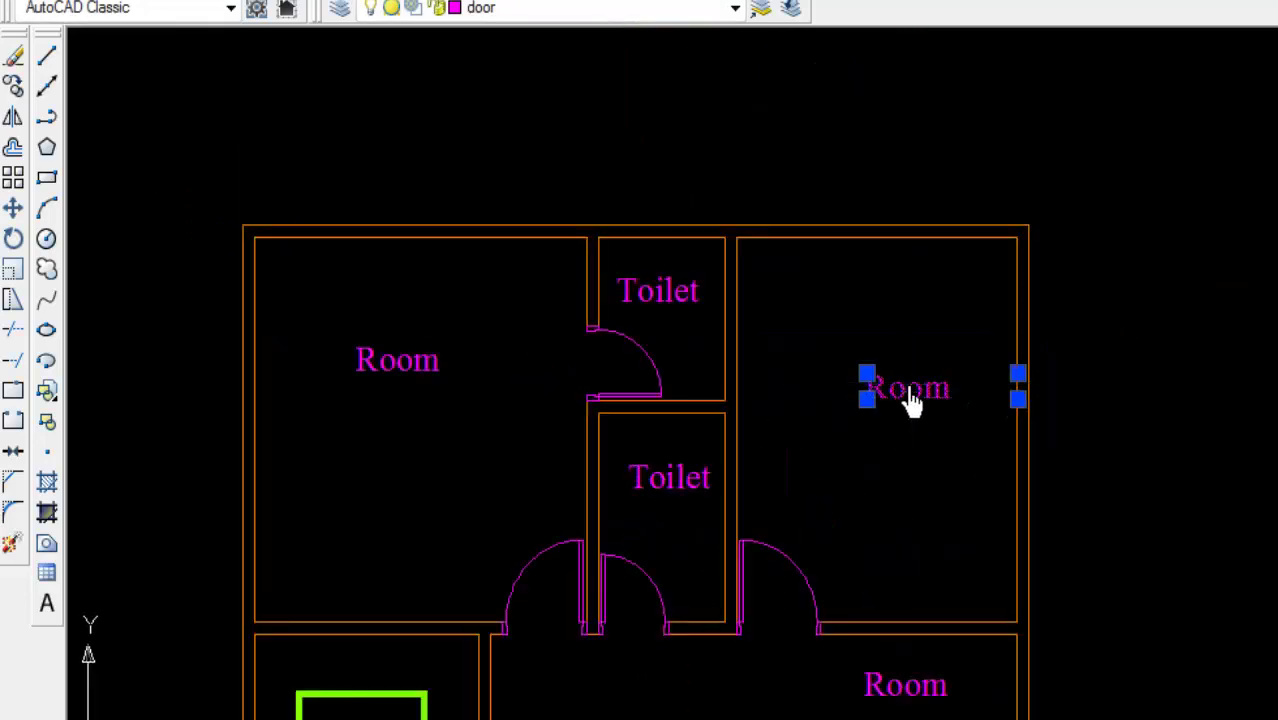
pyautogui.press('Escape')
pyautogui.scroll(-2, 889, 590)
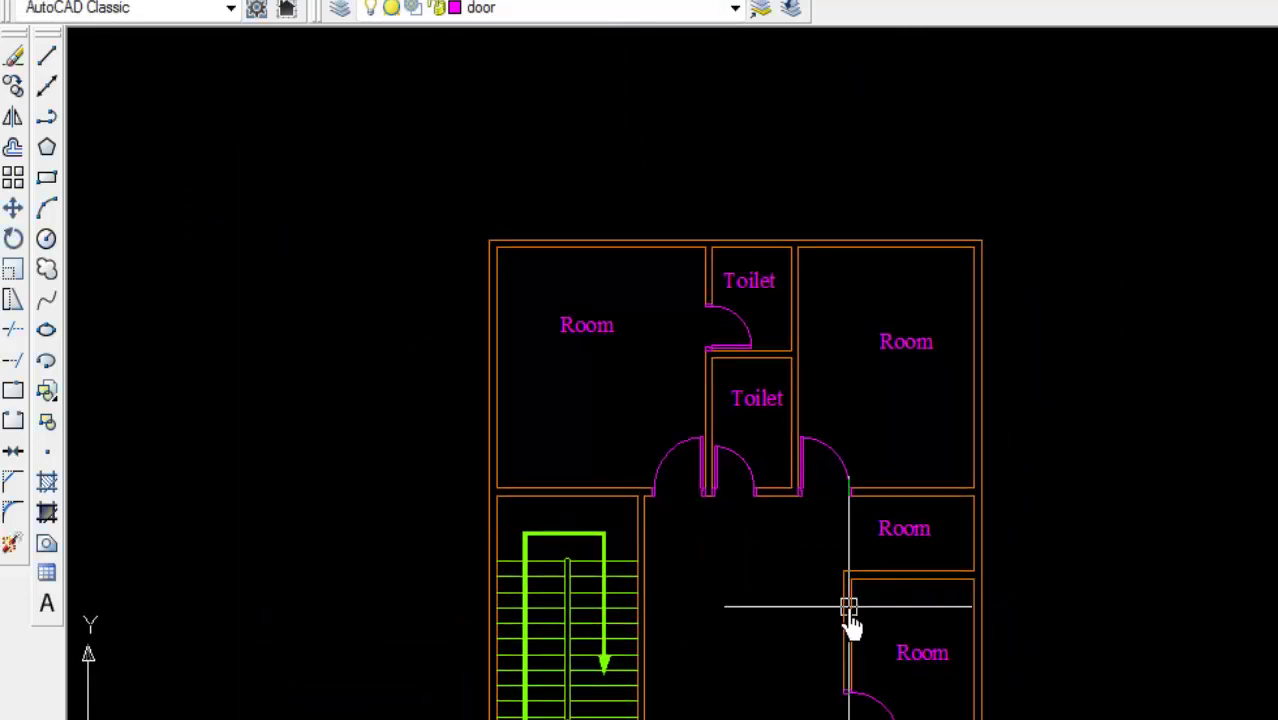
pyautogui.scroll(2, 890, 600)
pyautogui.scroll(2, 887, 516)
pyautogui.doubleClick(879, 470)
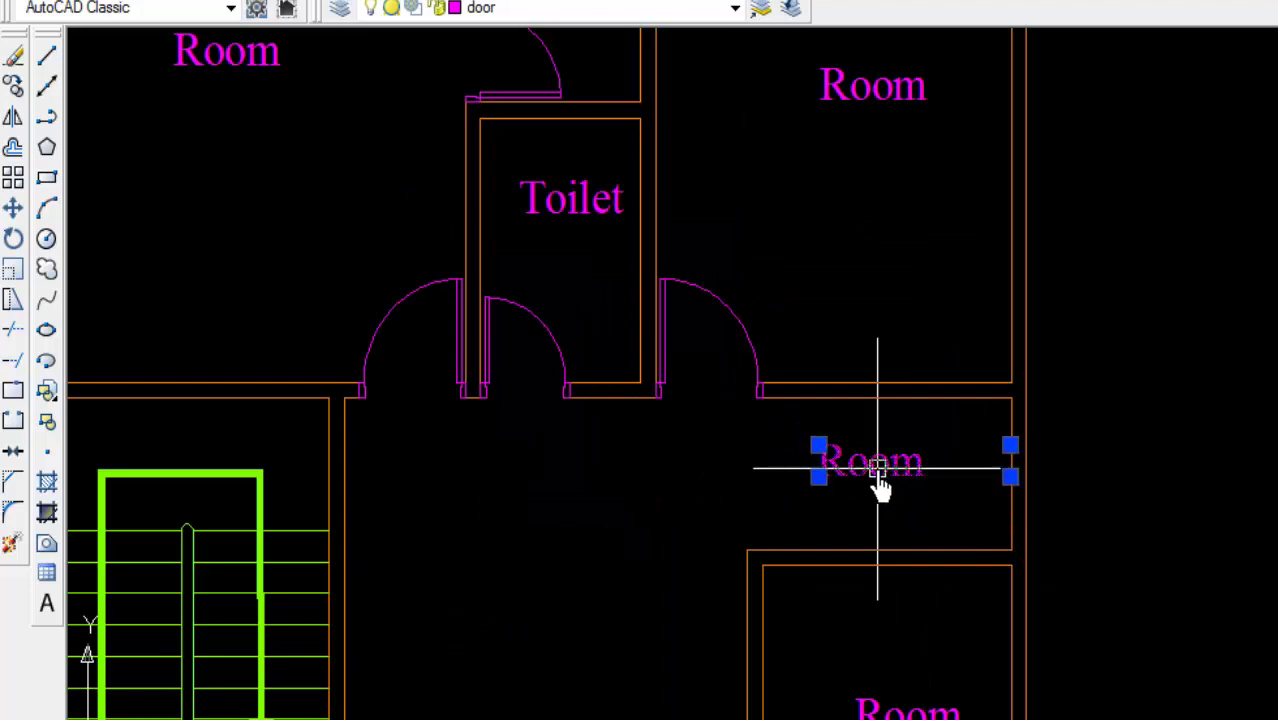
pyautogui.moveTo(950, 487); pyautogui.dragTo(780, 487)
pyautogui.write('Ver')
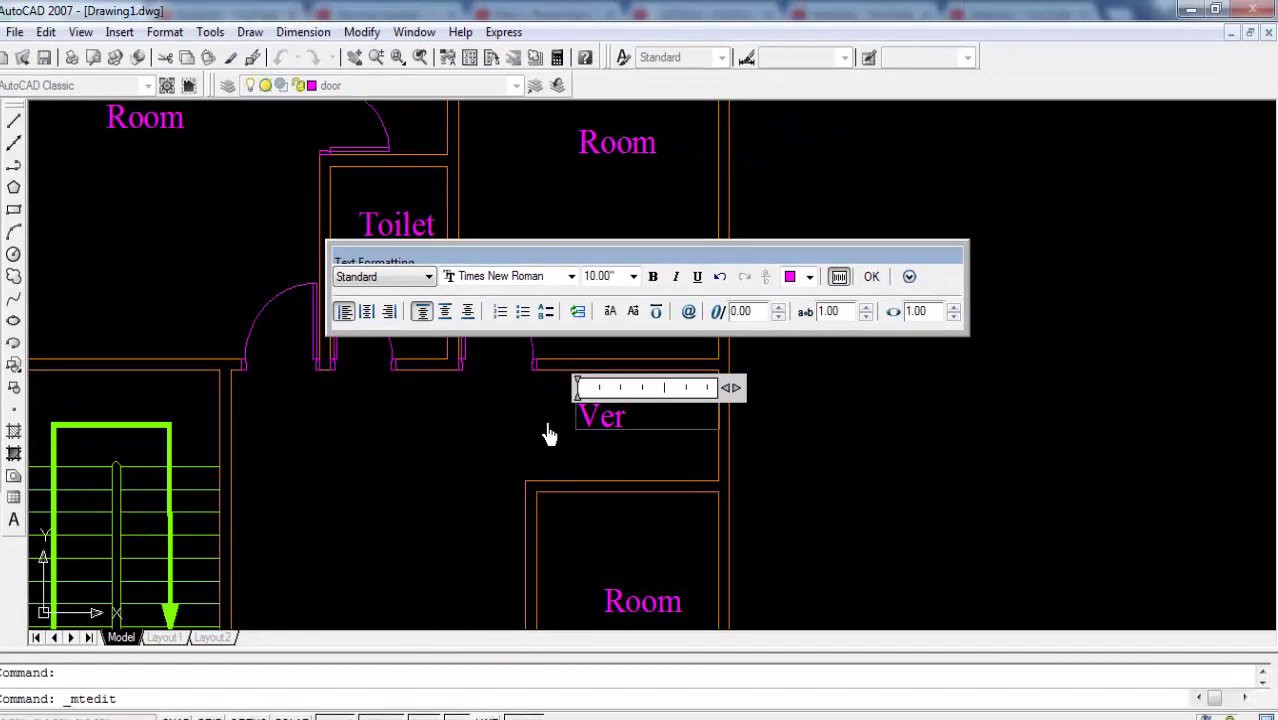
pyautogui.click(502, 497)
# Step: Rename the room below Ver to 'kitchen' and move the label slightly up and left
pyautogui.moveTo(605, 486); pyautogui.dragTo(593, 433, button='middle')
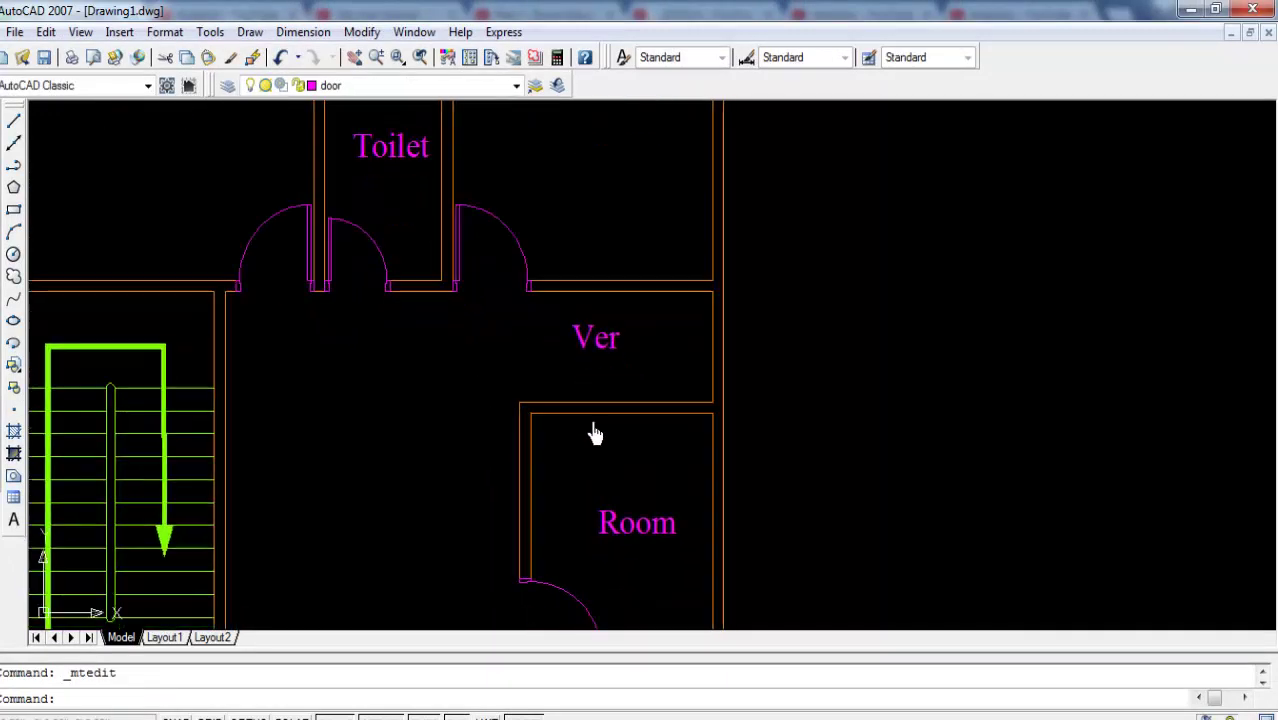
pyautogui.doubleClick(623, 507)
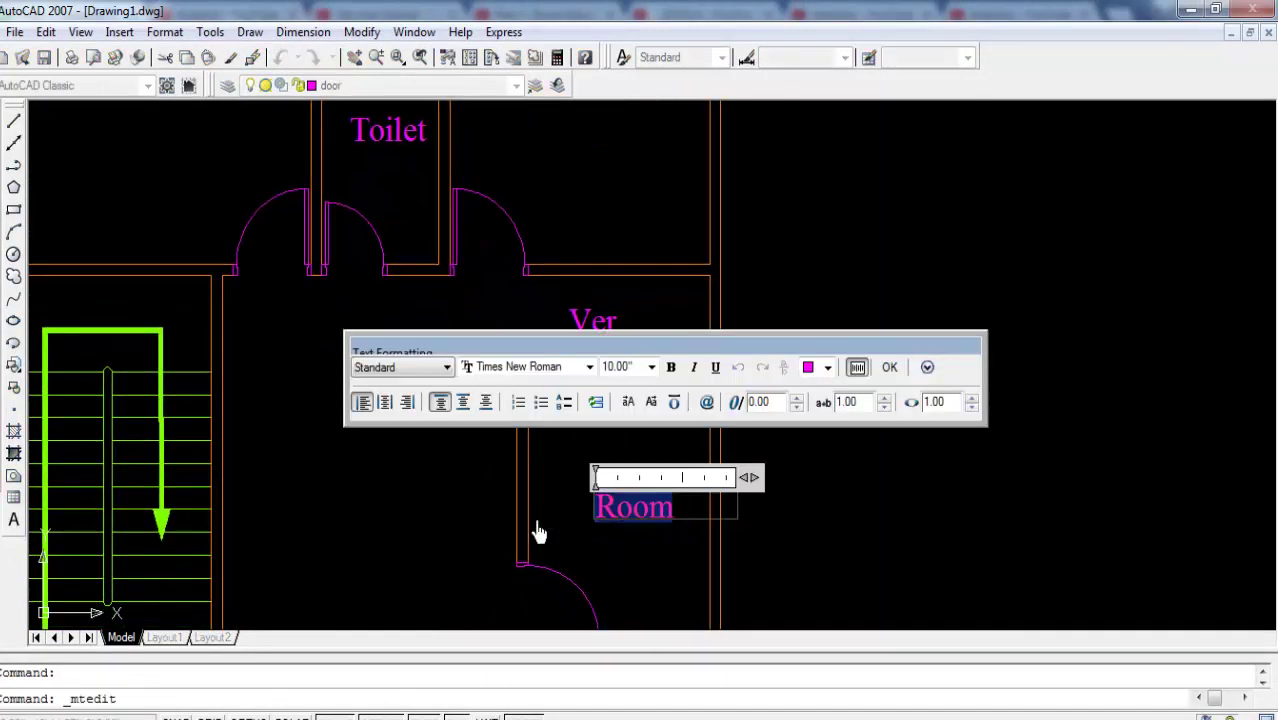
pyautogui.write('T')
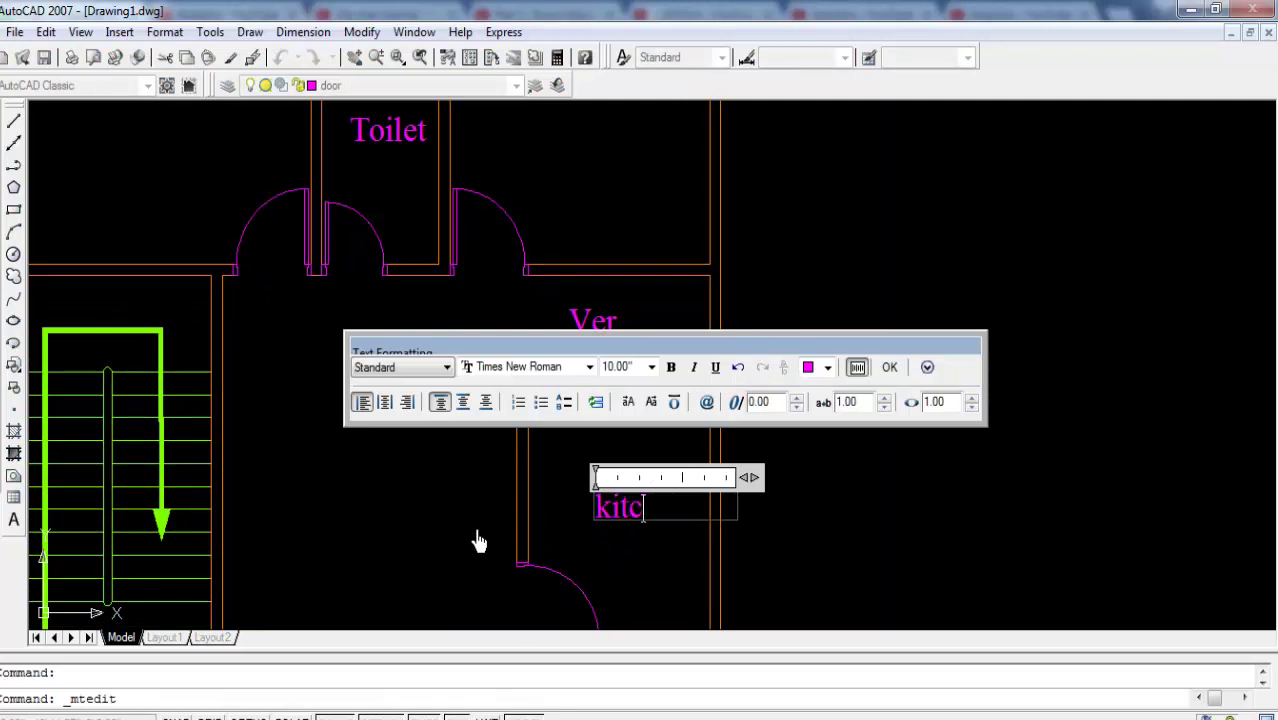
pyautogui.click(572, 538)
pyautogui.click(635, 508)
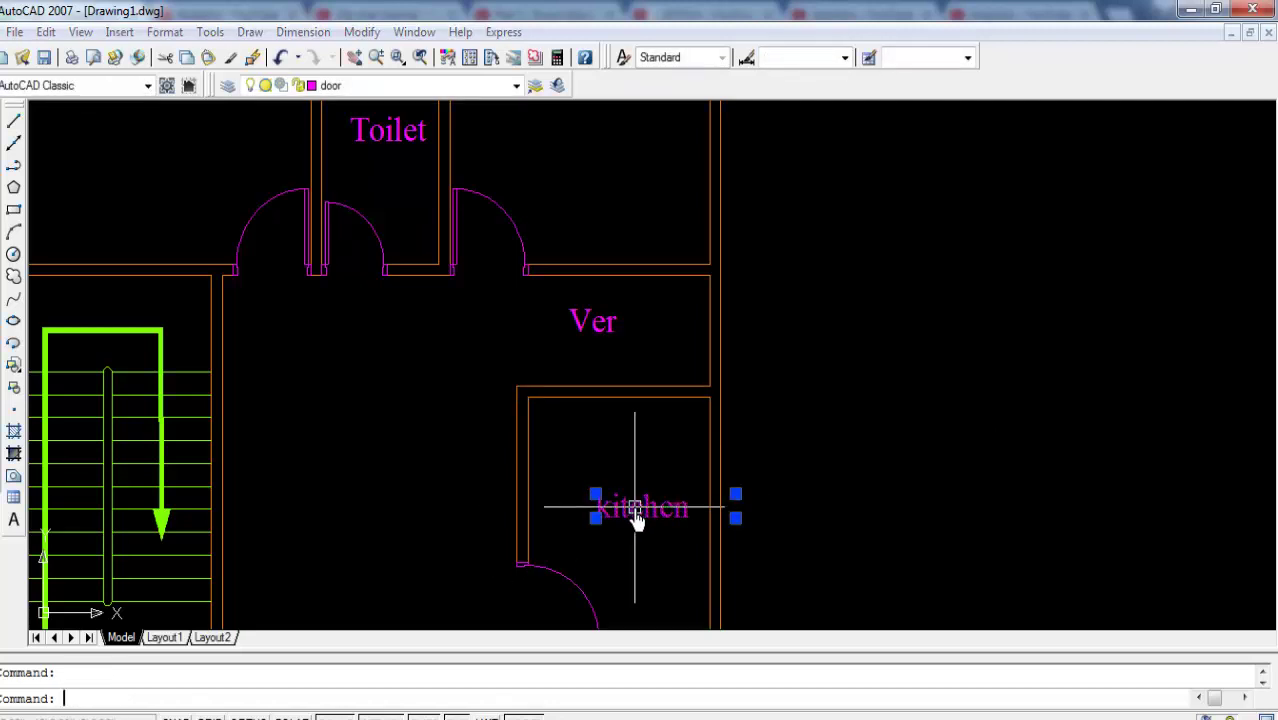
pyautogui.write('m')
pyautogui.press('Return')
pyautogui.click(892, 530)
pyautogui.click(870, 527)
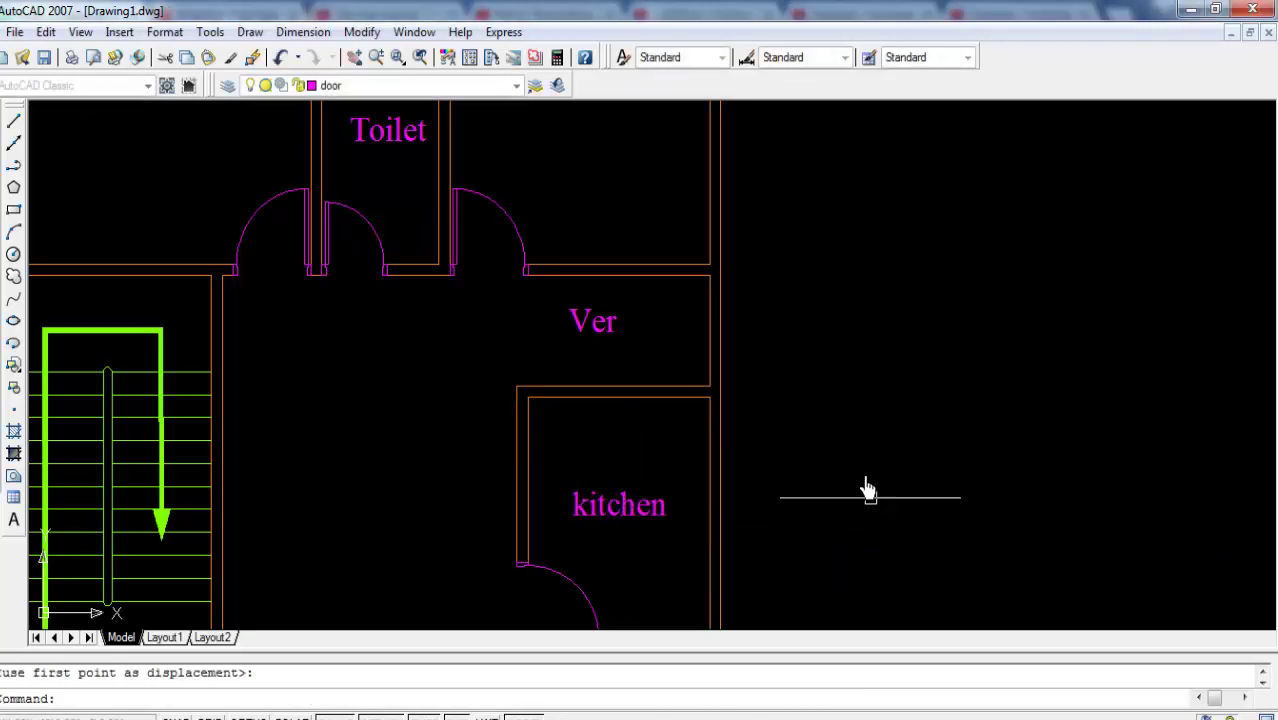
pyautogui.scroll(-4, 777, 534)
pyautogui.scroll(4, 610, 565)
# Step: Rename the lower middle room's label to 'Drawing' and move it higher in the room
pyautogui.click(601, 560)
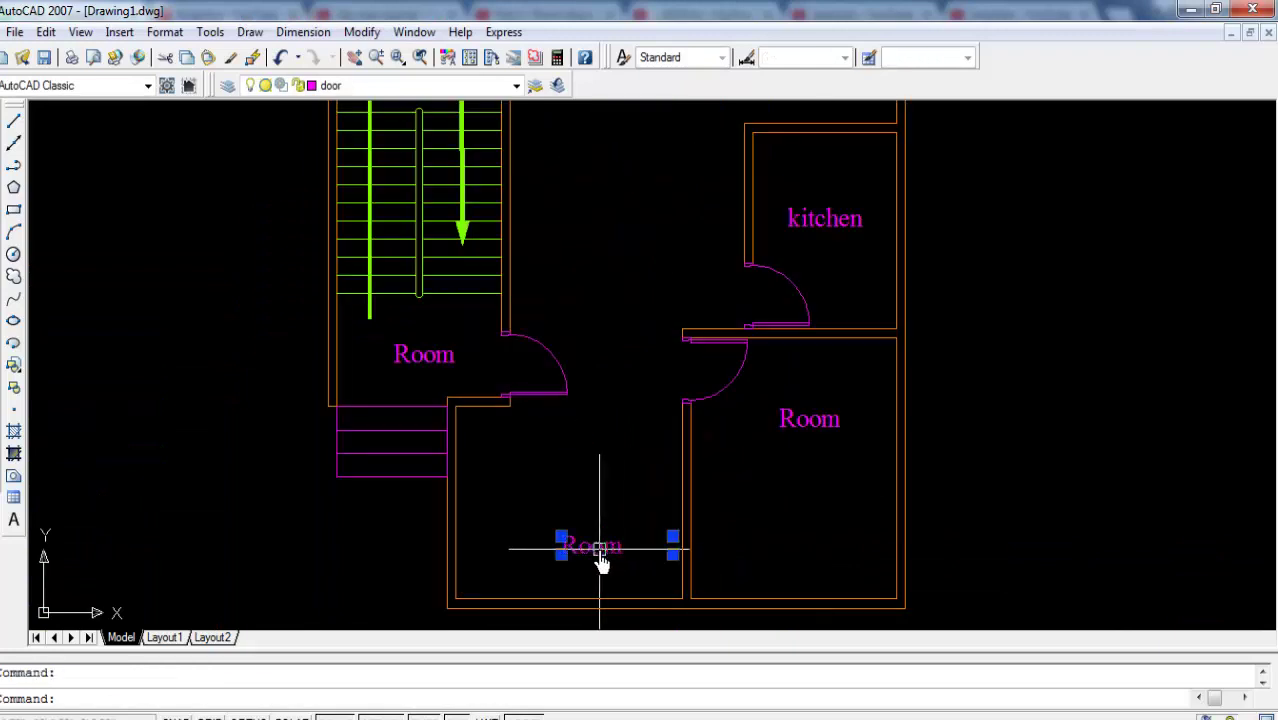
pyautogui.doubleClick(601, 560)
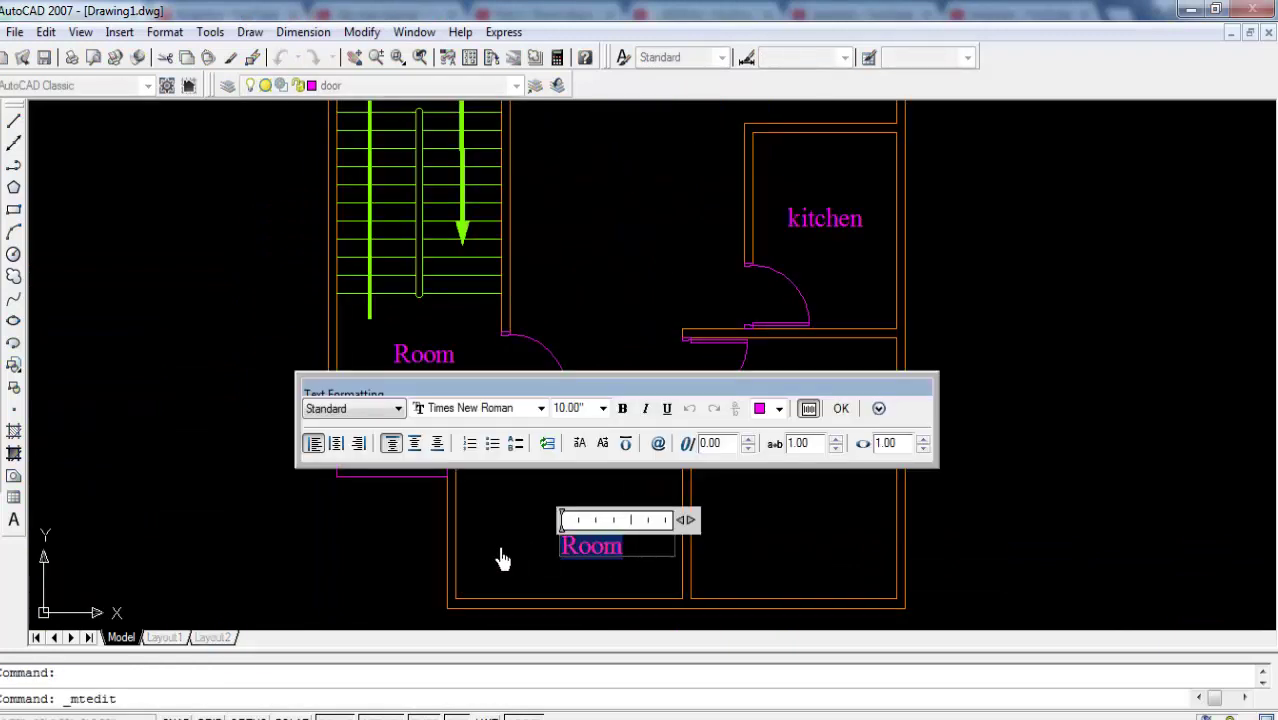
pyautogui.write('R')
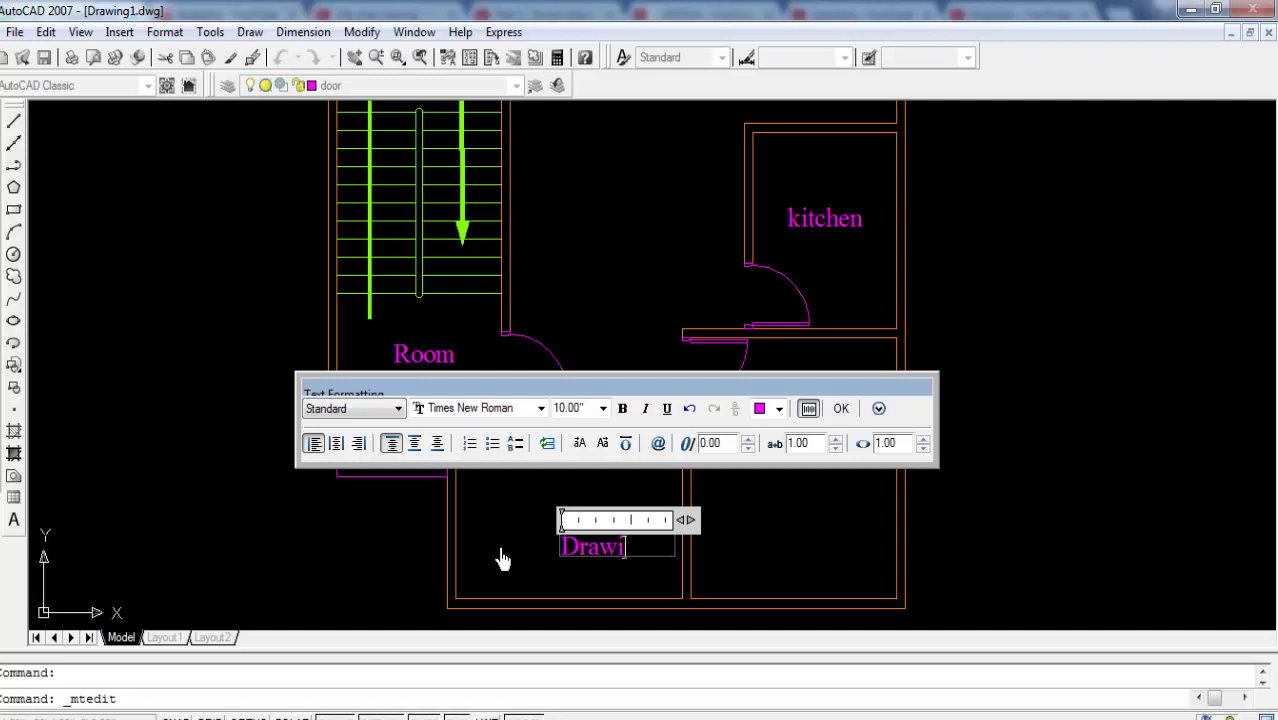
pyautogui.write('ng')
pyautogui.click(503, 559)
pyautogui.click(582, 554)
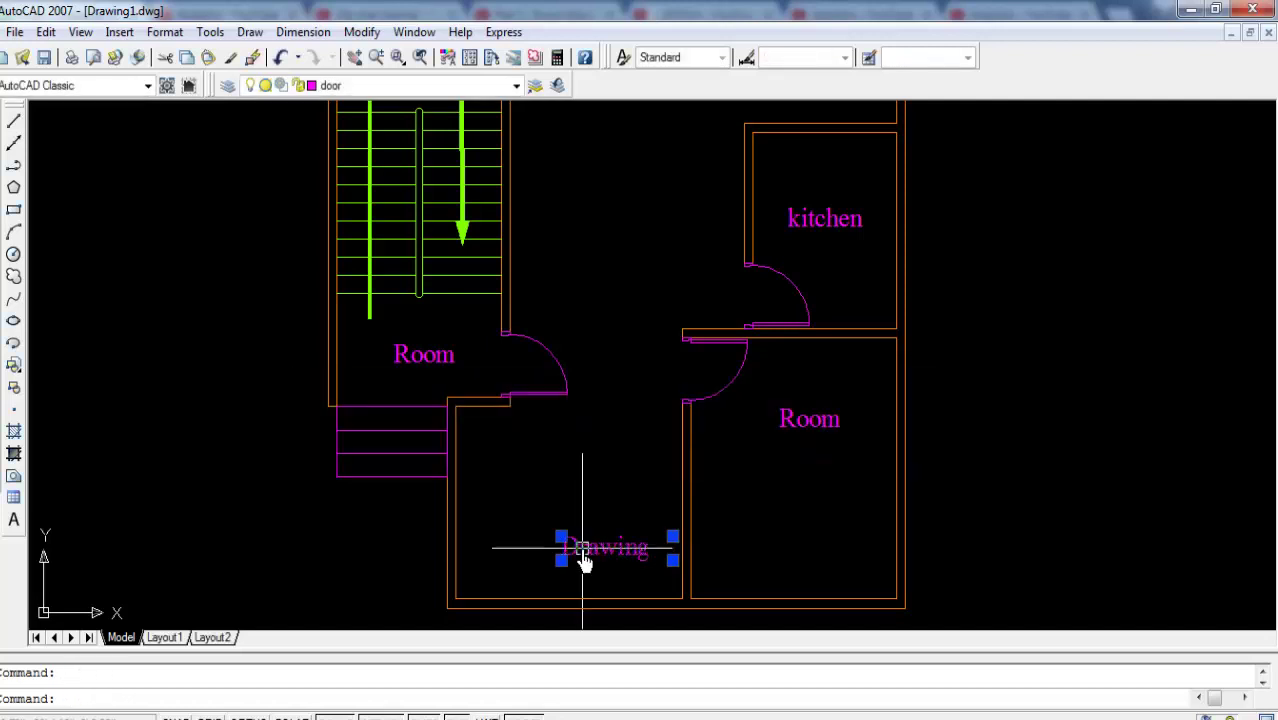
pyautogui.click(5, 257)
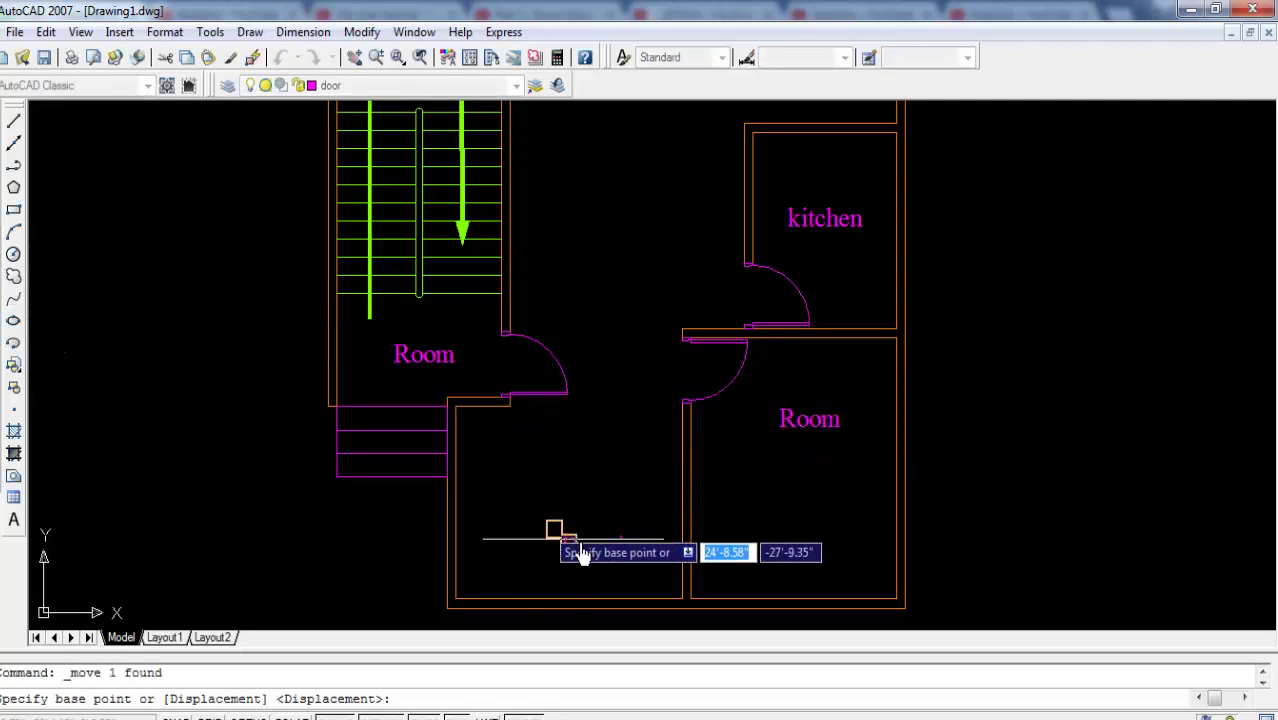
pyautogui.click(561, 535)
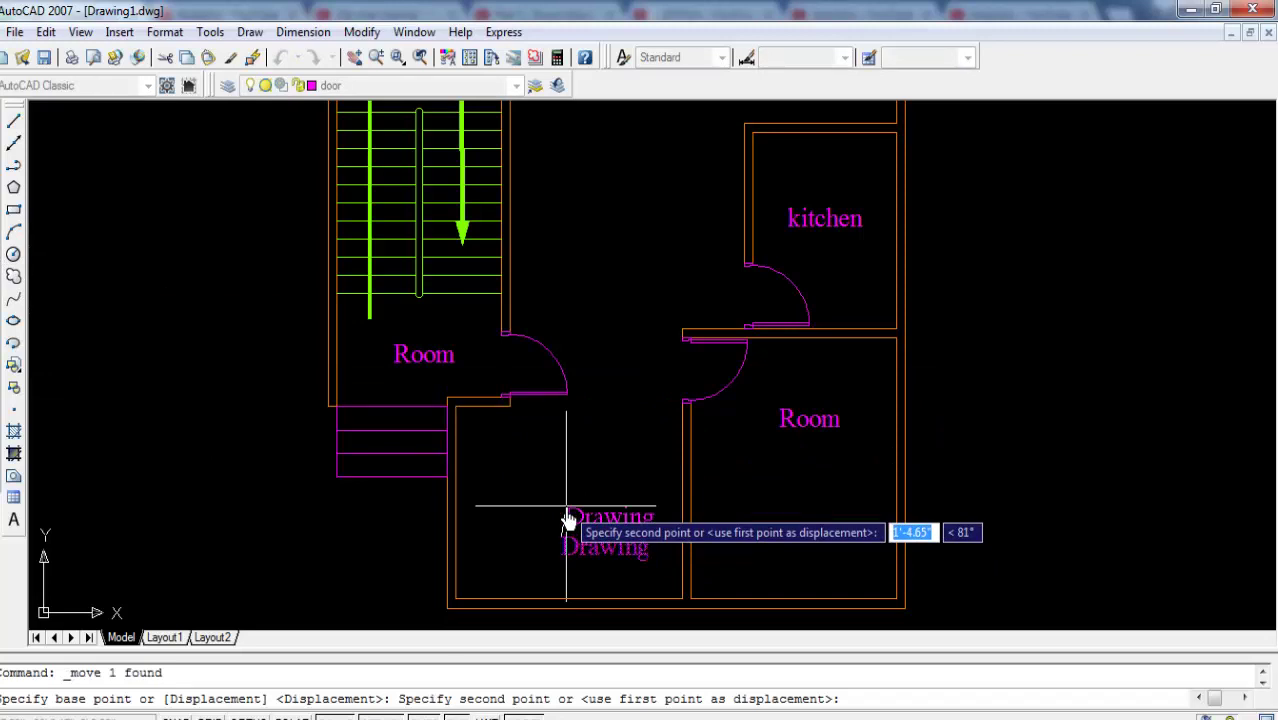
pyautogui.press('F8')
pyautogui.press('F8')
pyautogui.click(537, 498)
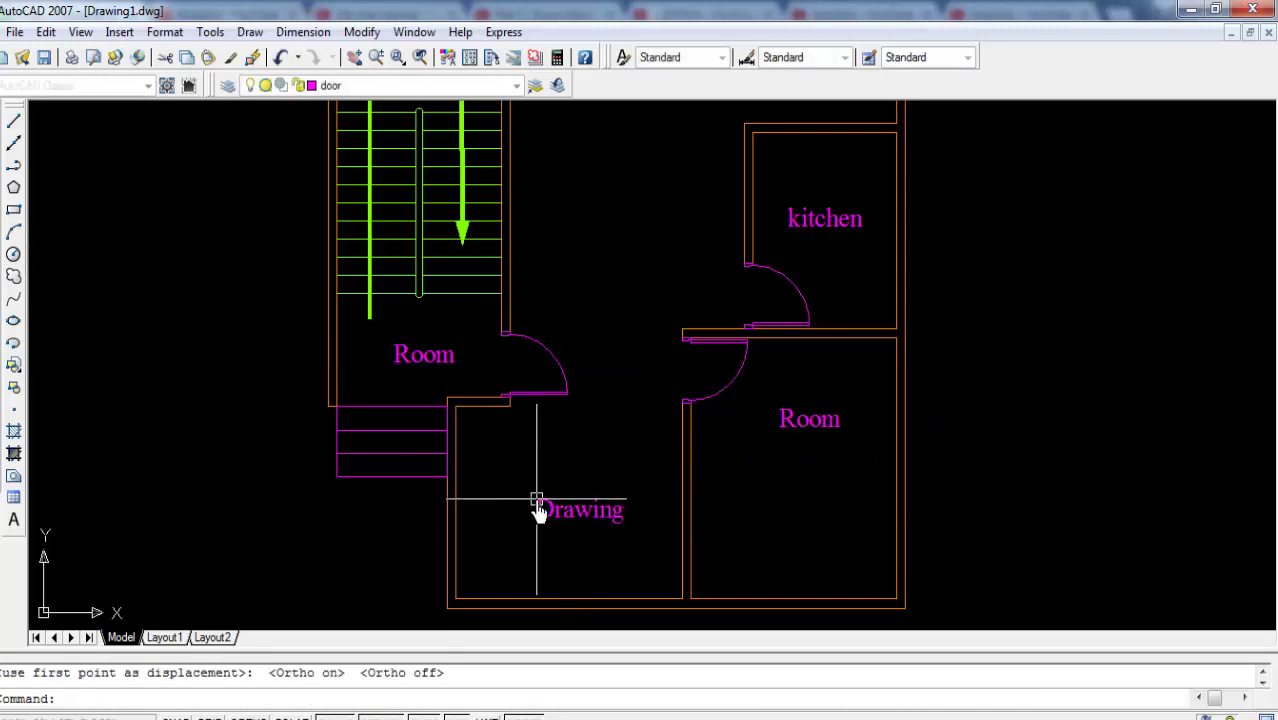
# Step: Retype the Room label beside the staircase as 'UP'
pyautogui.moveTo(756, 474); pyautogui.dragTo(727, 591, button='middle')
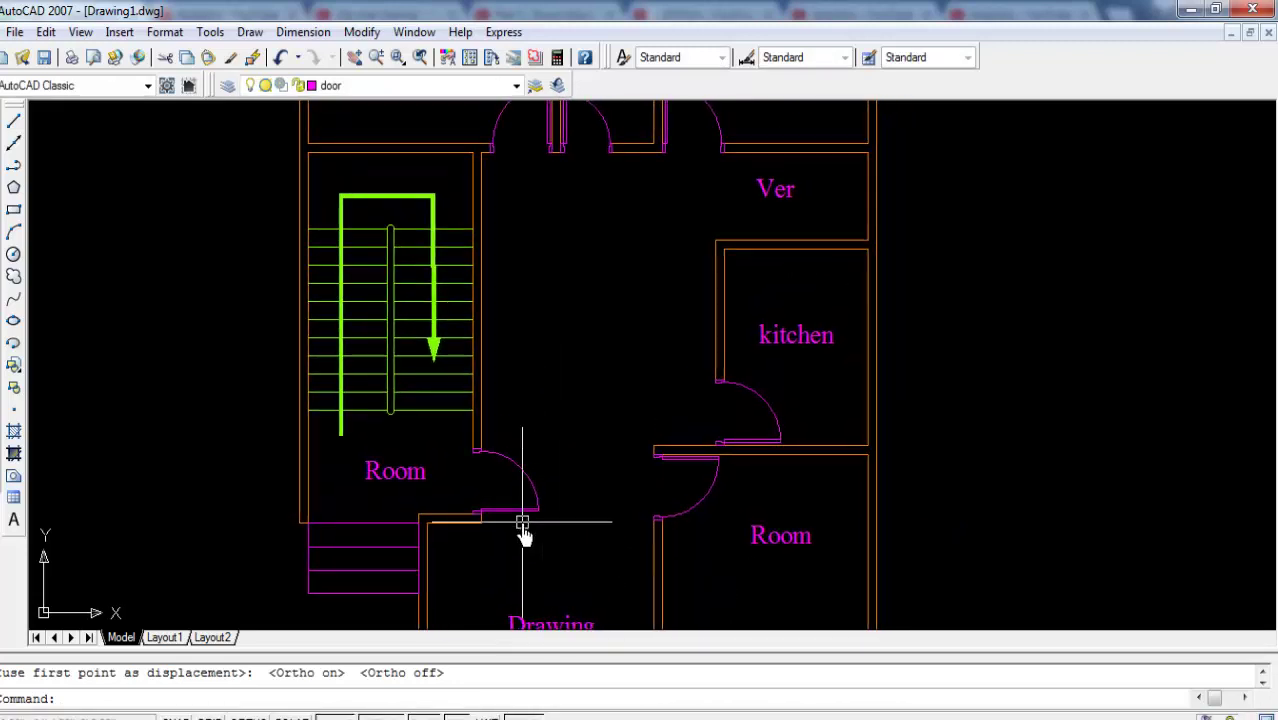
pyautogui.moveTo(522, 535); pyautogui.dragTo(642, 513, button='middle')
pyautogui.click(483, 462)
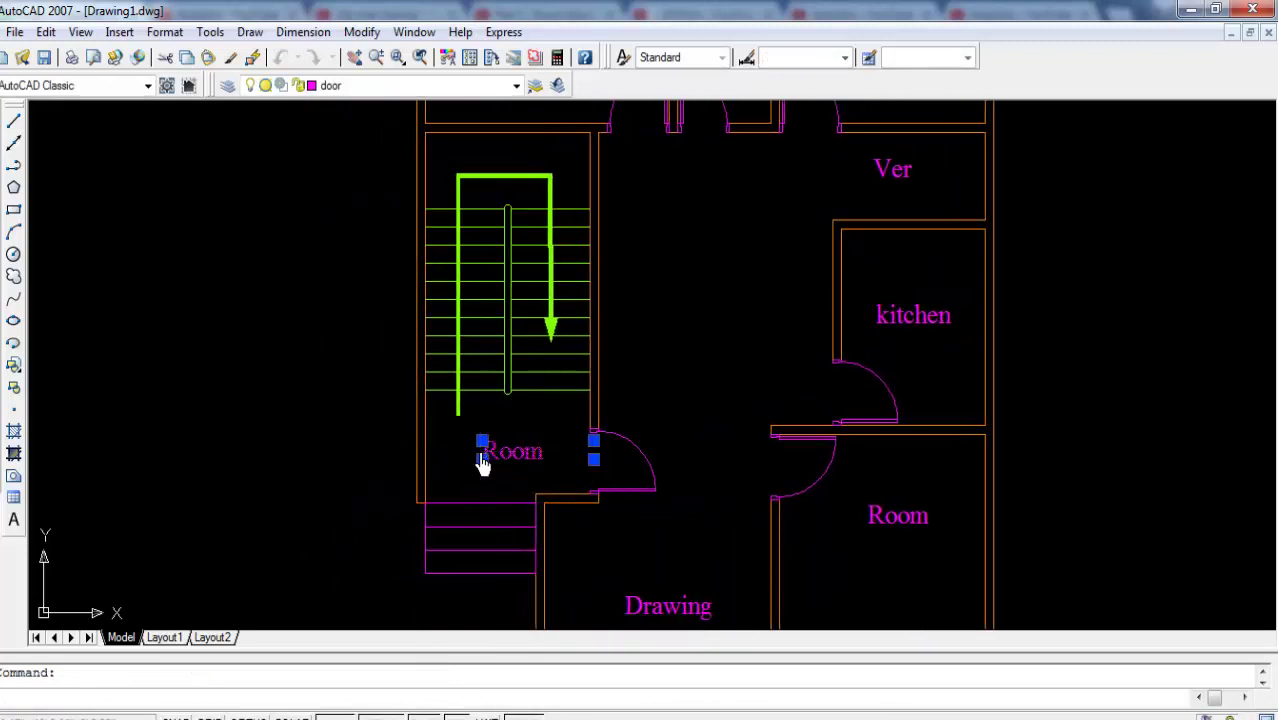
pyautogui.doubleClick(483, 462)
pyautogui.write('UP')
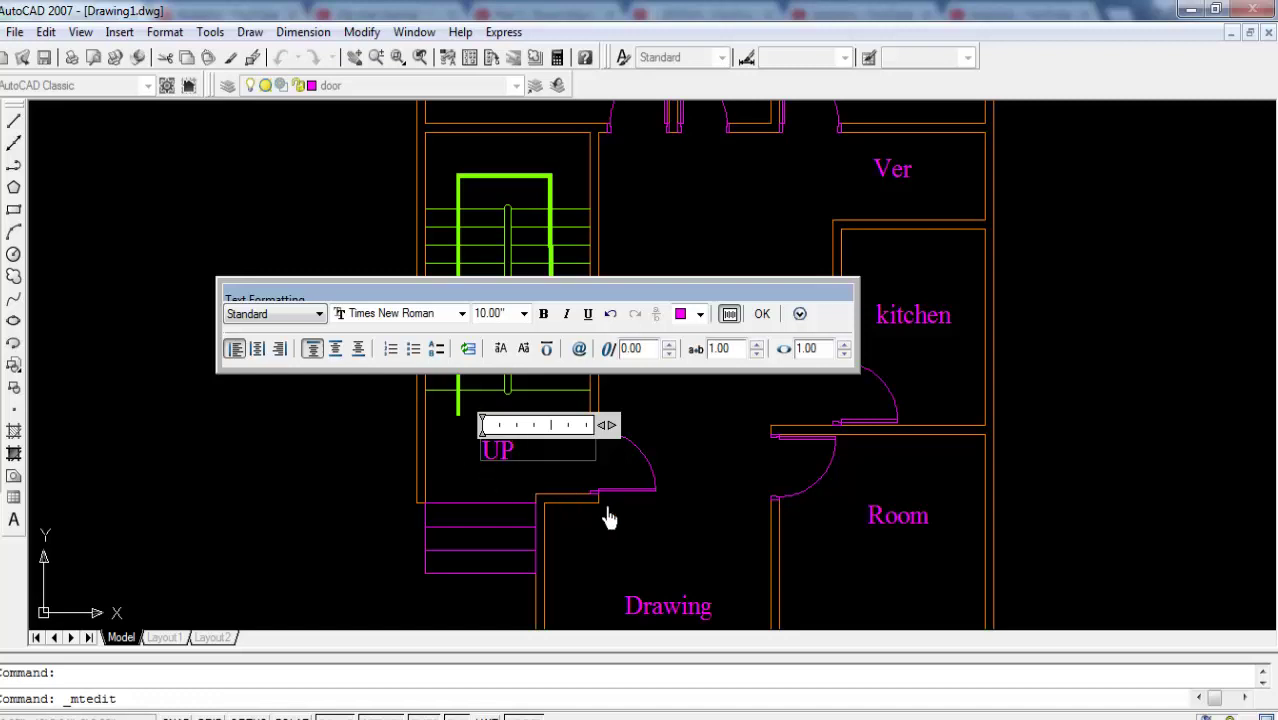
pyautogui.click(684, 527)
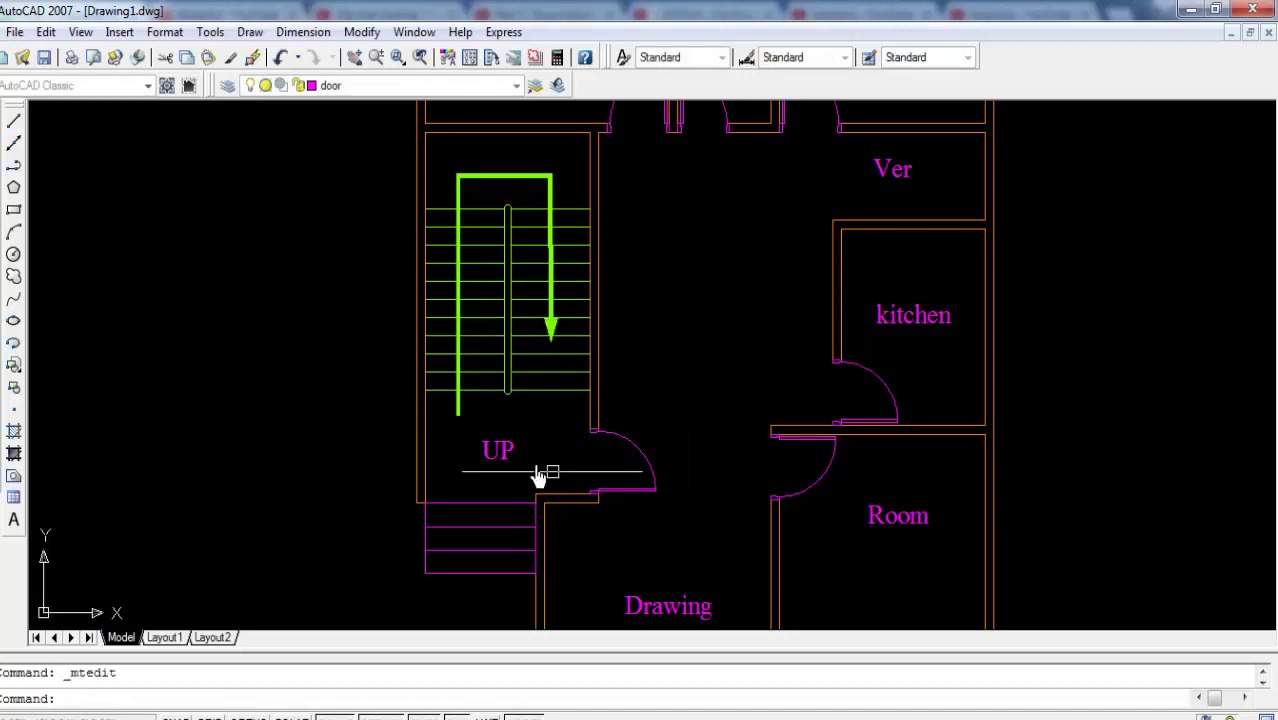
# Step: Move the UP label to its spot near the foot of the stairs
pyautogui.click(500, 450)
pyautogui.write('m')
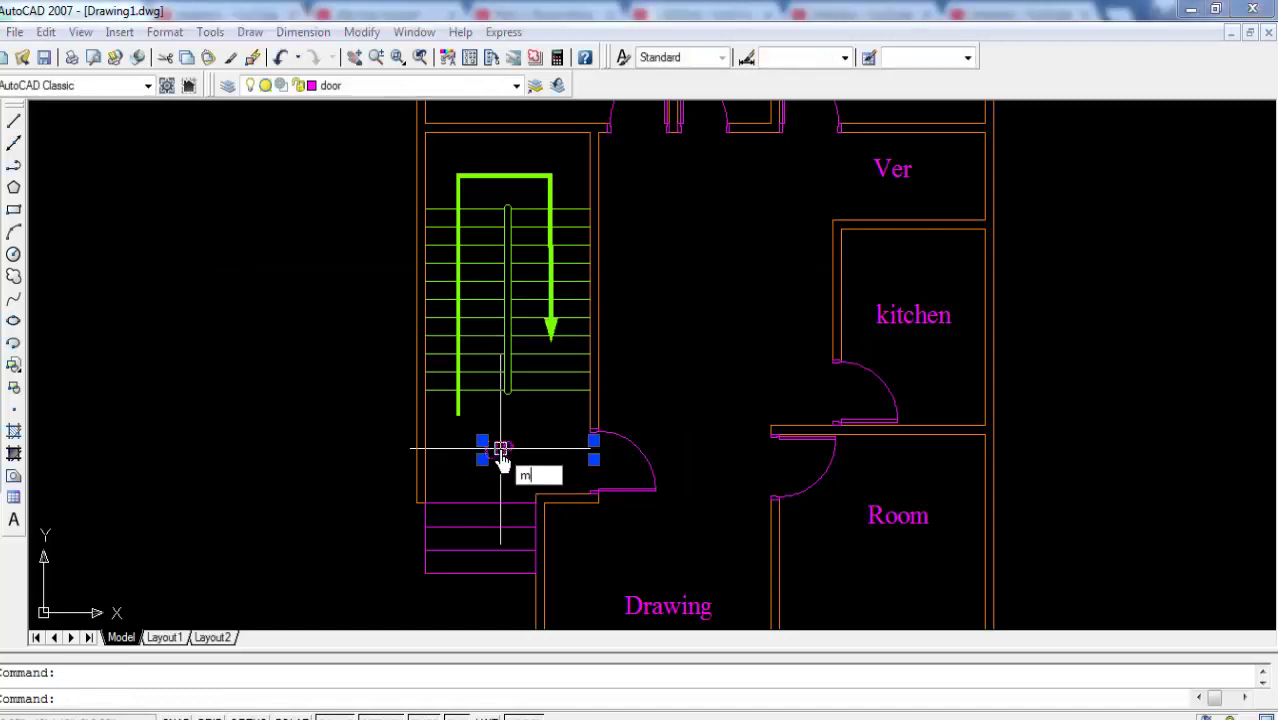
pyautogui.press('Return')
pyautogui.scroll(3, 499, 455)
pyautogui.click(494, 450)
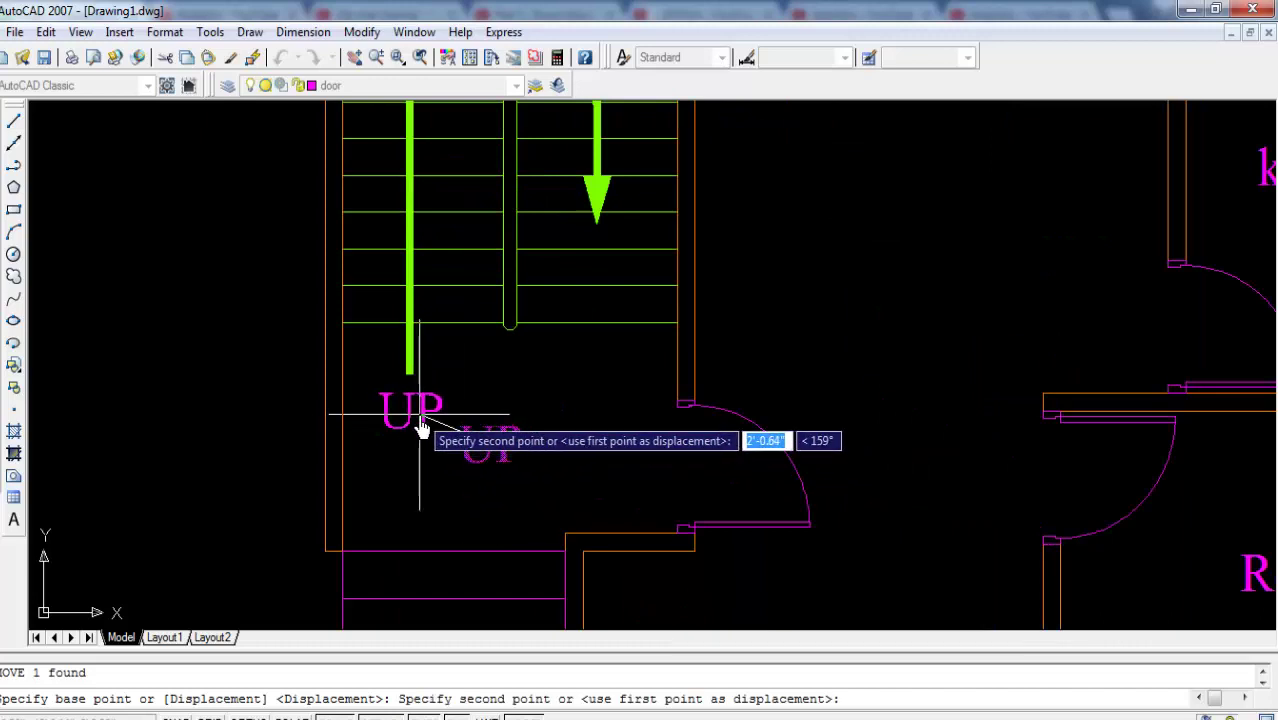
pyautogui.click(426, 434)
pyautogui.scroll(-3, 428, 456)
pyautogui.scroll(-3, 428, 490)
pyautogui.scroll(-1, 610, 540)
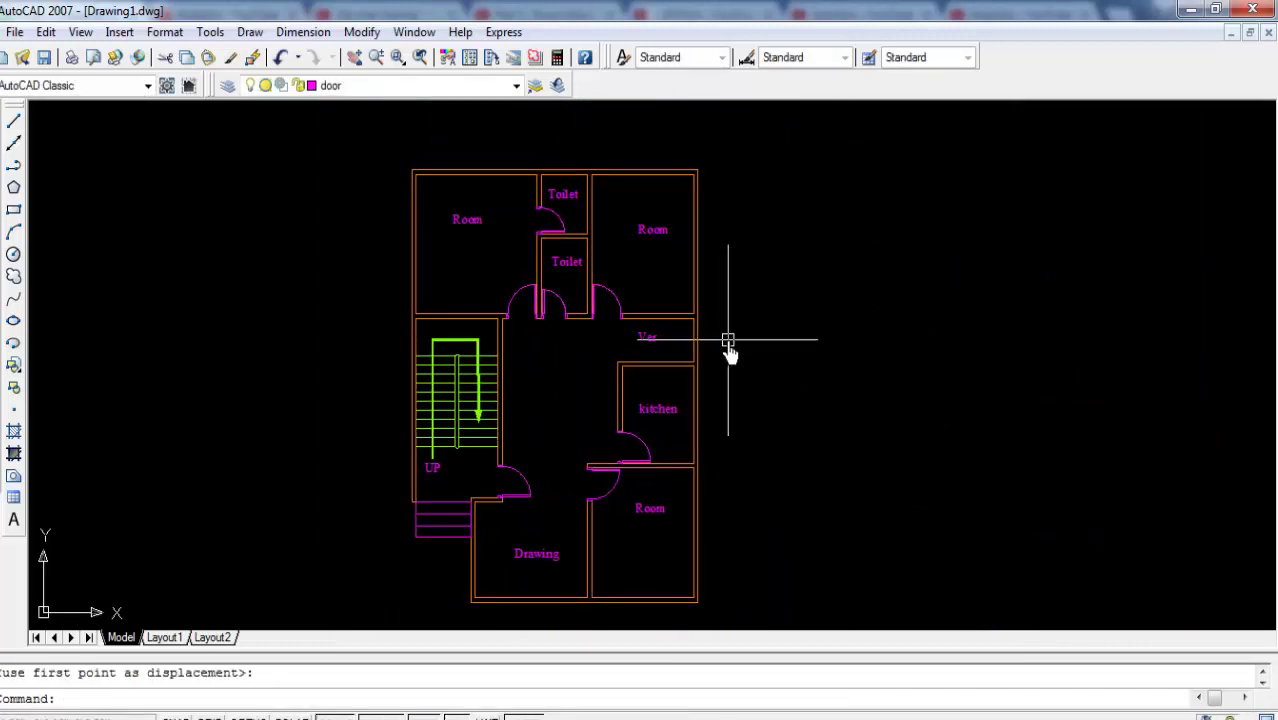
# Step: Modify the Standard dimension style to Engineering units with 0'-0.0" precision
pyautogui.click(660, 318)
pyautogui.write('d')
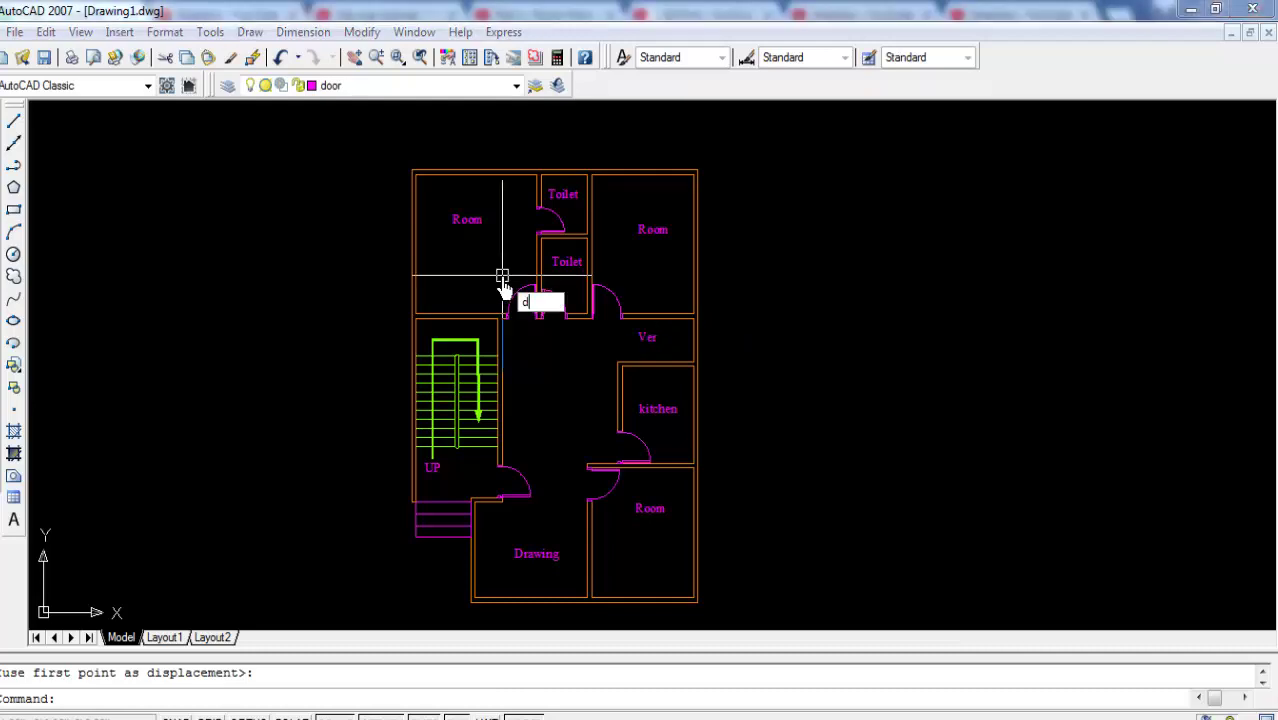
pyautogui.press('Return')
pyautogui.click(818, 338)
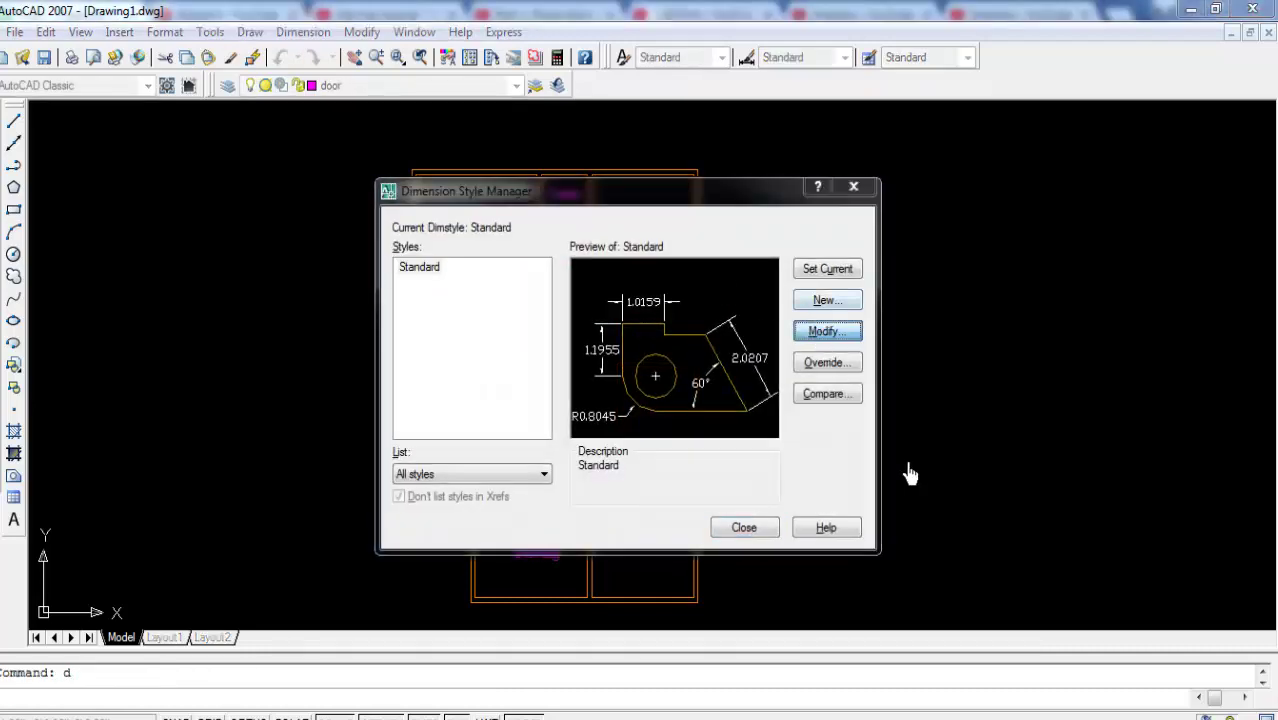
pyautogui.moveTo(832, 94); pyautogui.dragTo(583, 92)
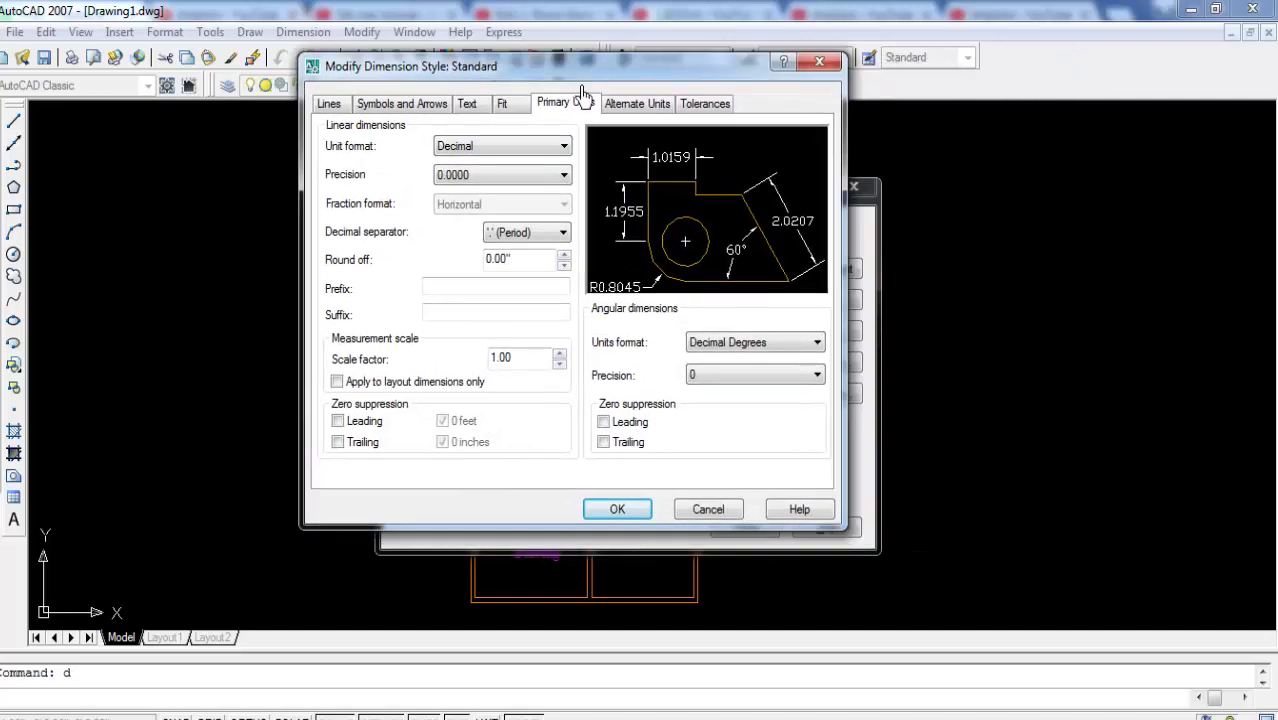
pyautogui.click(540, 160)
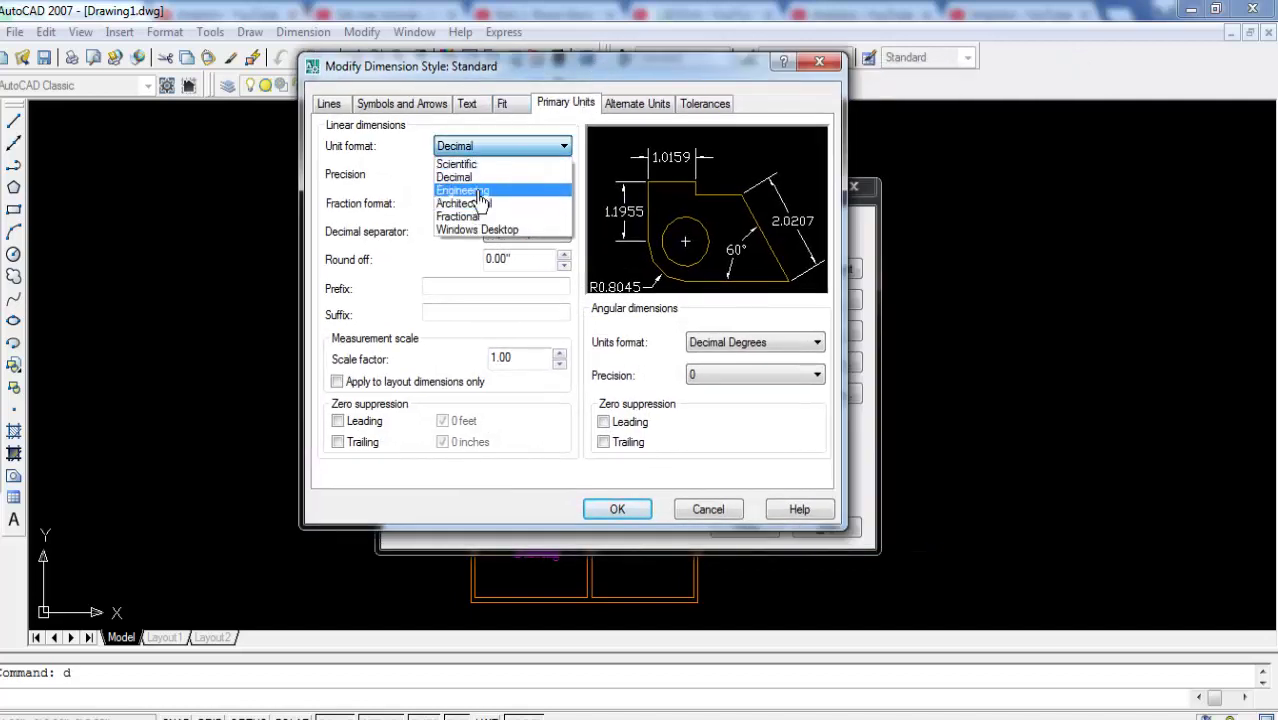
pyautogui.click(470, 194)
pyautogui.click(478, 175)
pyautogui.click(476, 207)
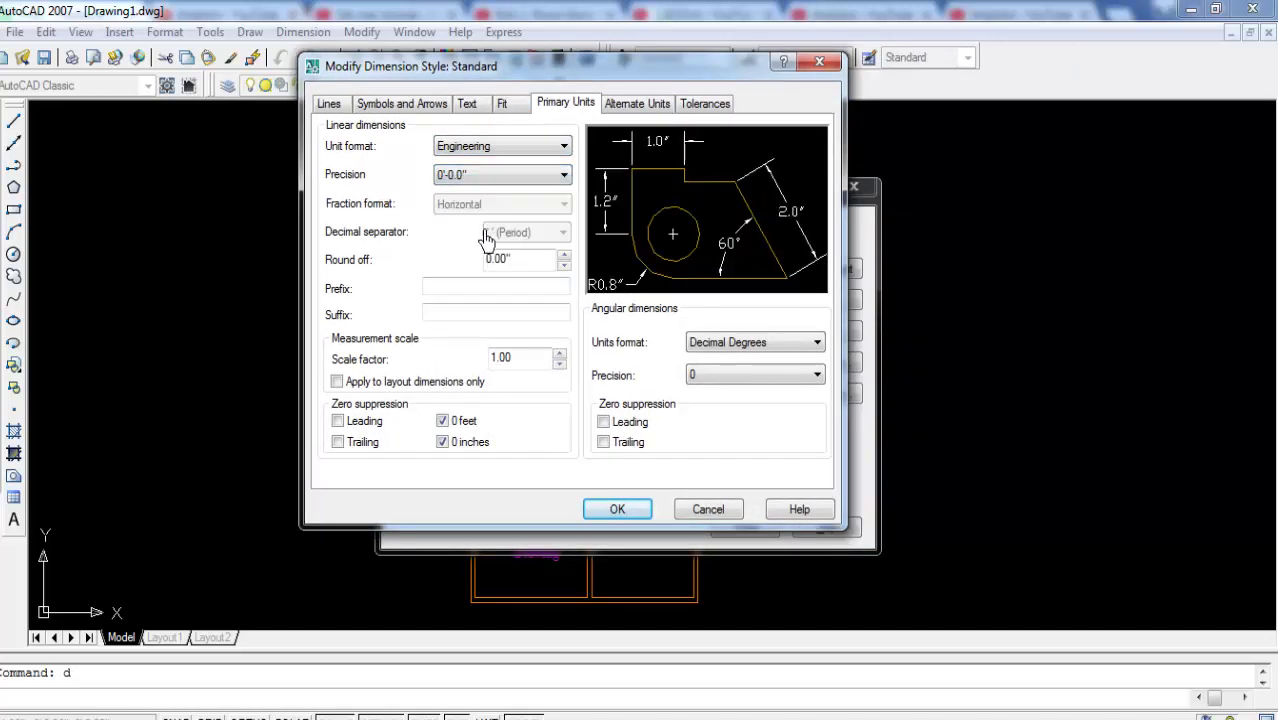
pyautogui.click(462, 105)
pyautogui.write('10')
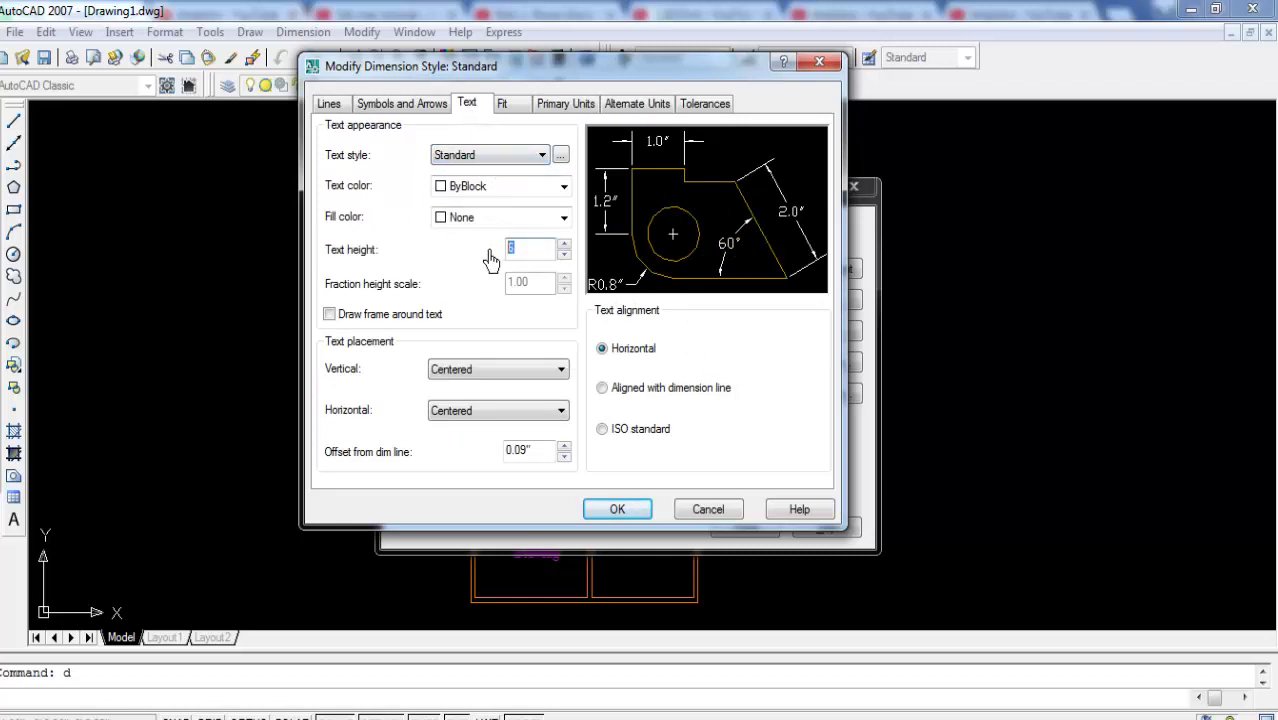
# Step: Set the dimension text style's font to Times New Roman and apply it
pyautogui.click(560, 157)
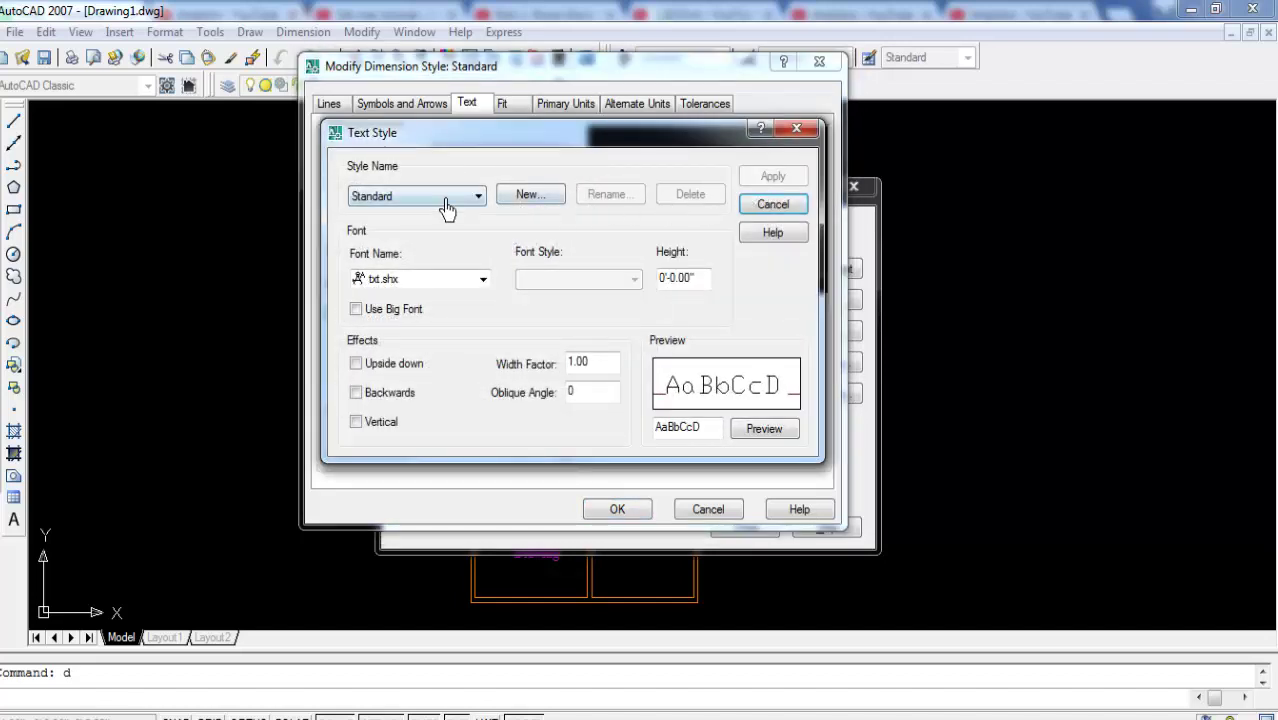
pyautogui.click(447, 207)
pyautogui.click(447, 210)
pyautogui.click(413, 279)
pyautogui.press('t')
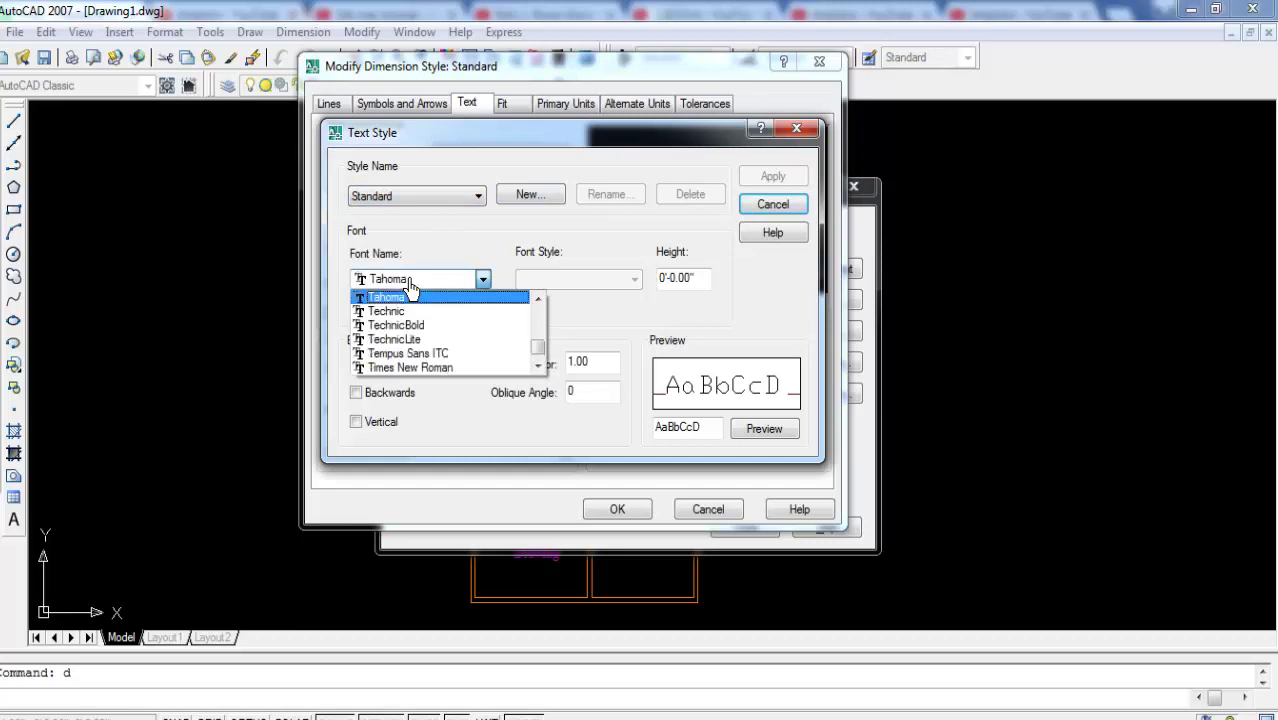
pyautogui.click(436, 368)
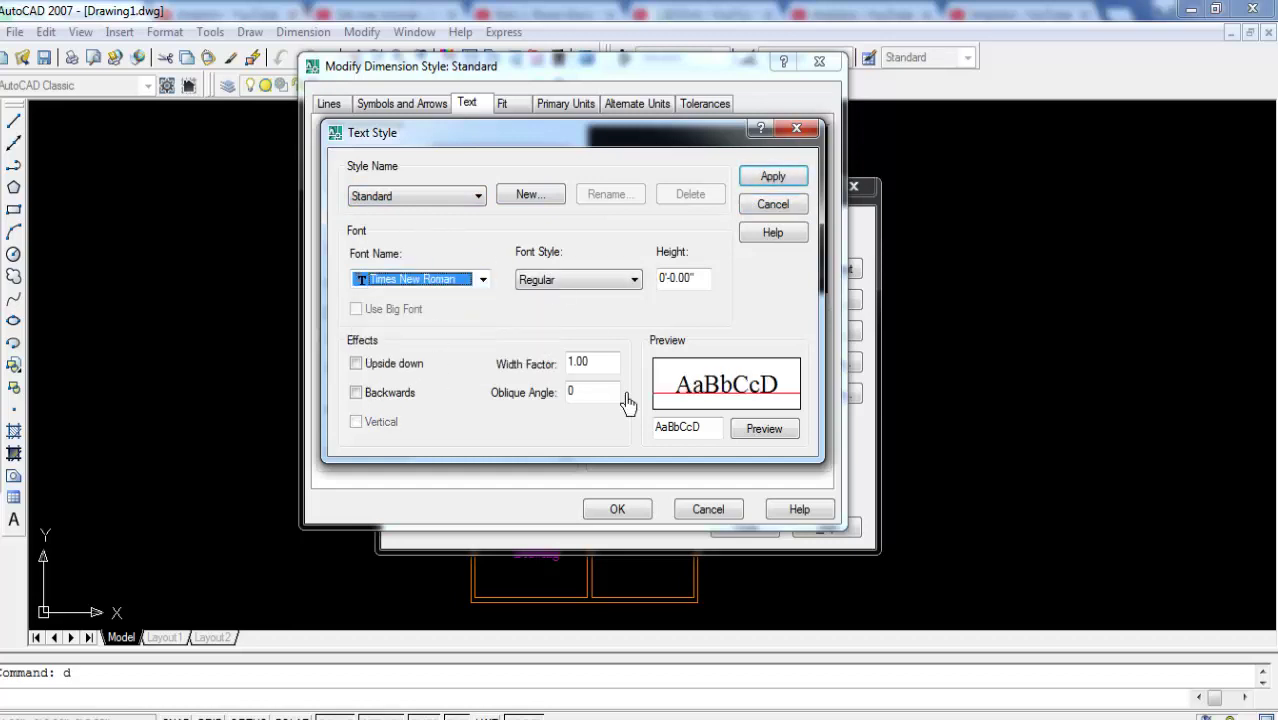
pyautogui.click(773, 177)
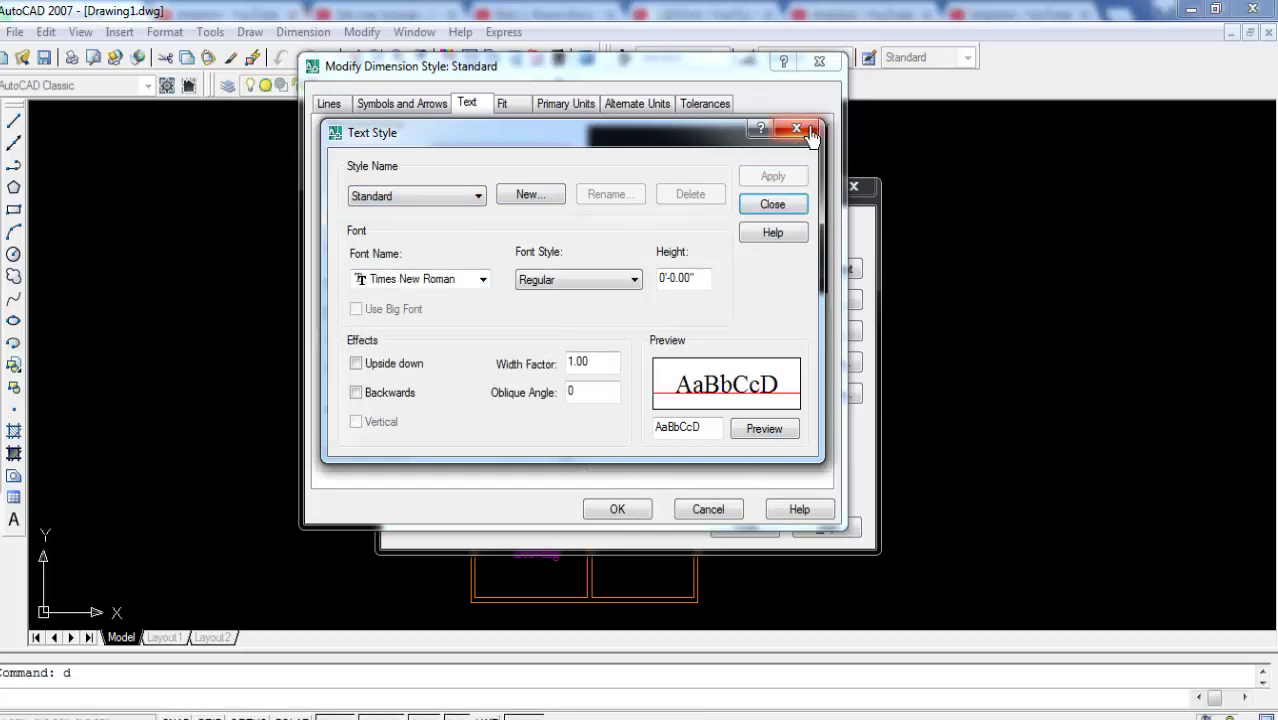
pyautogui.click(797, 128)
# Step: Make both dimension arrowheads and the leader Oblique ticks of size 6, and save the style
pyautogui.click(418, 112)
pyautogui.click(428, 176)
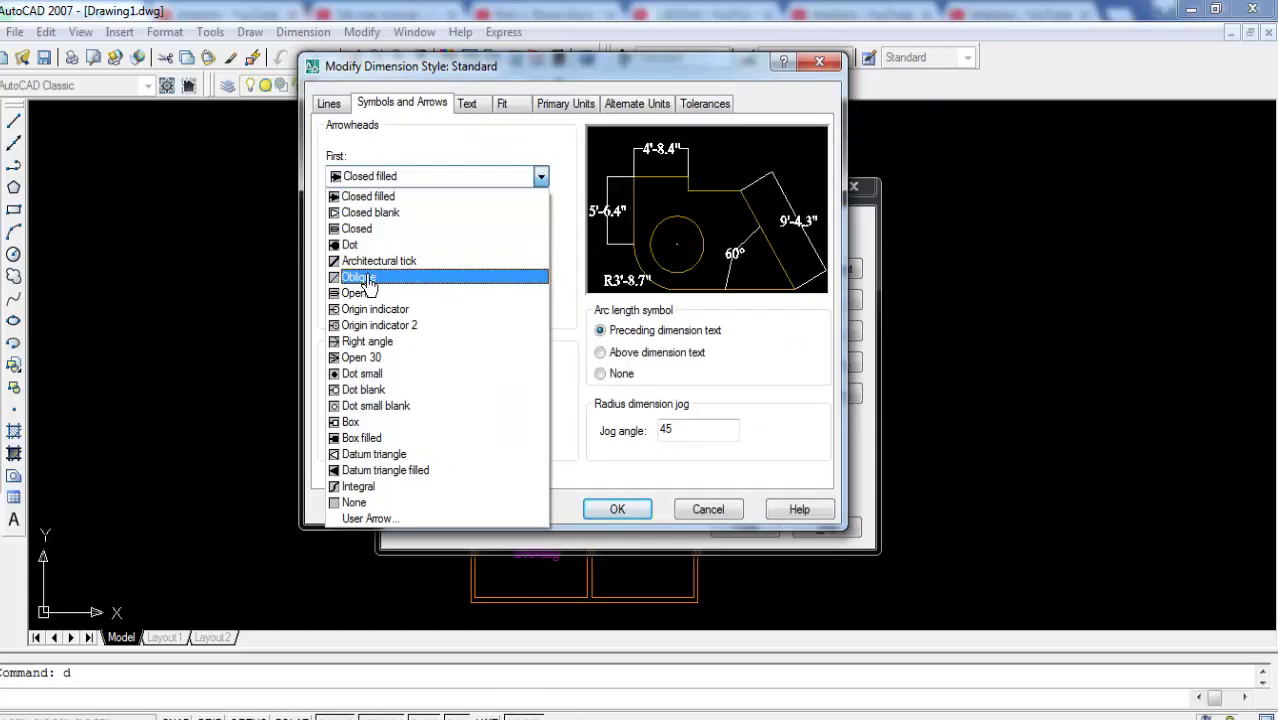
pyautogui.click(372, 284)
pyautogui.click(384, 268)
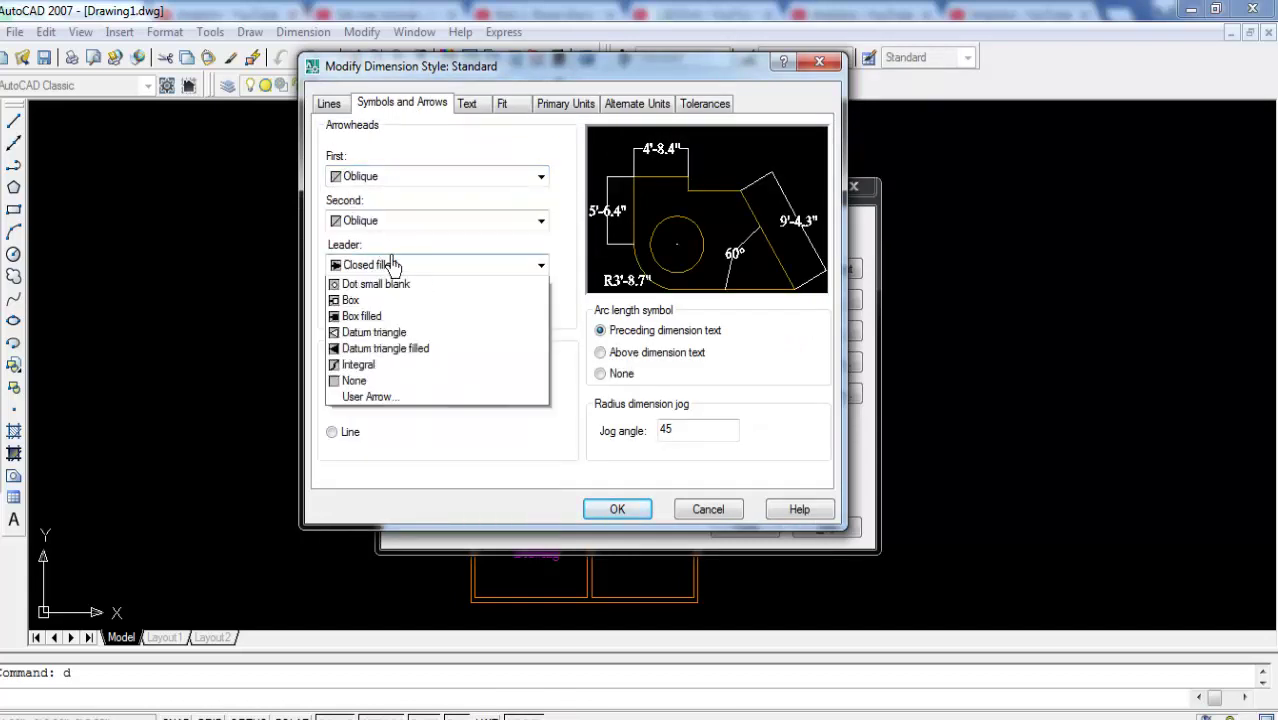
pyautogui.click(369, 355)
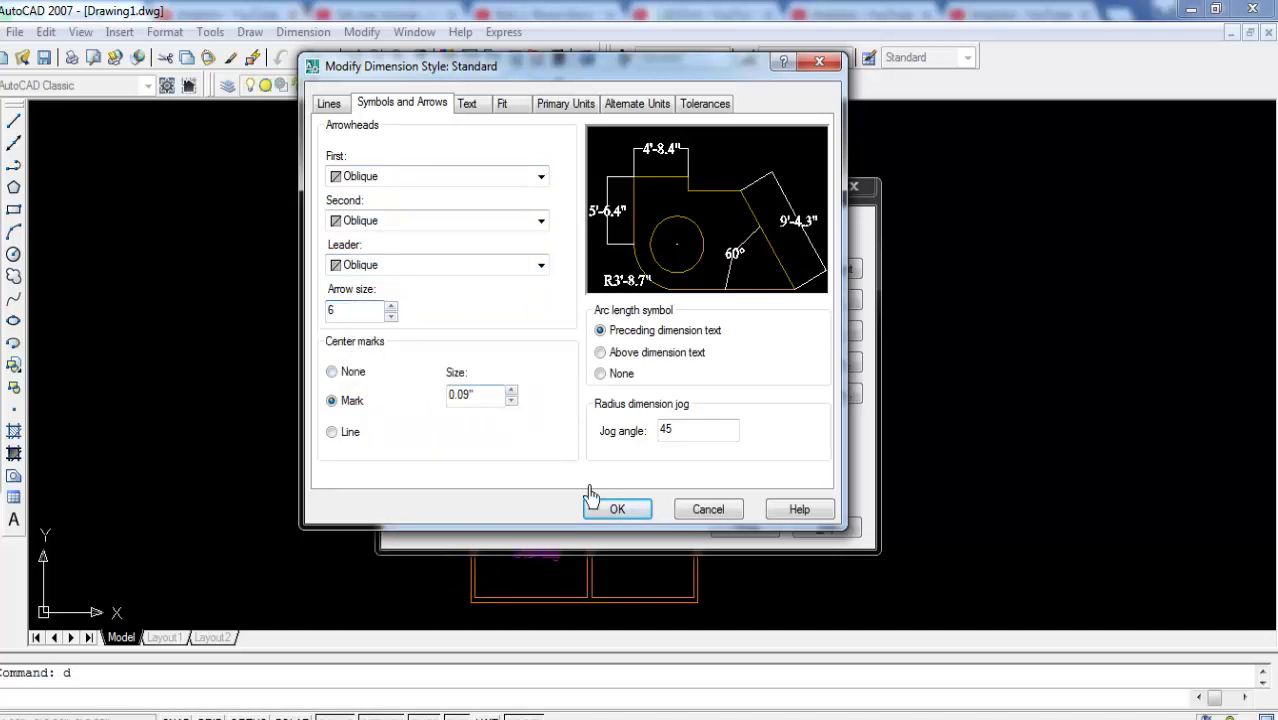
pyautogui.click(612, 511)
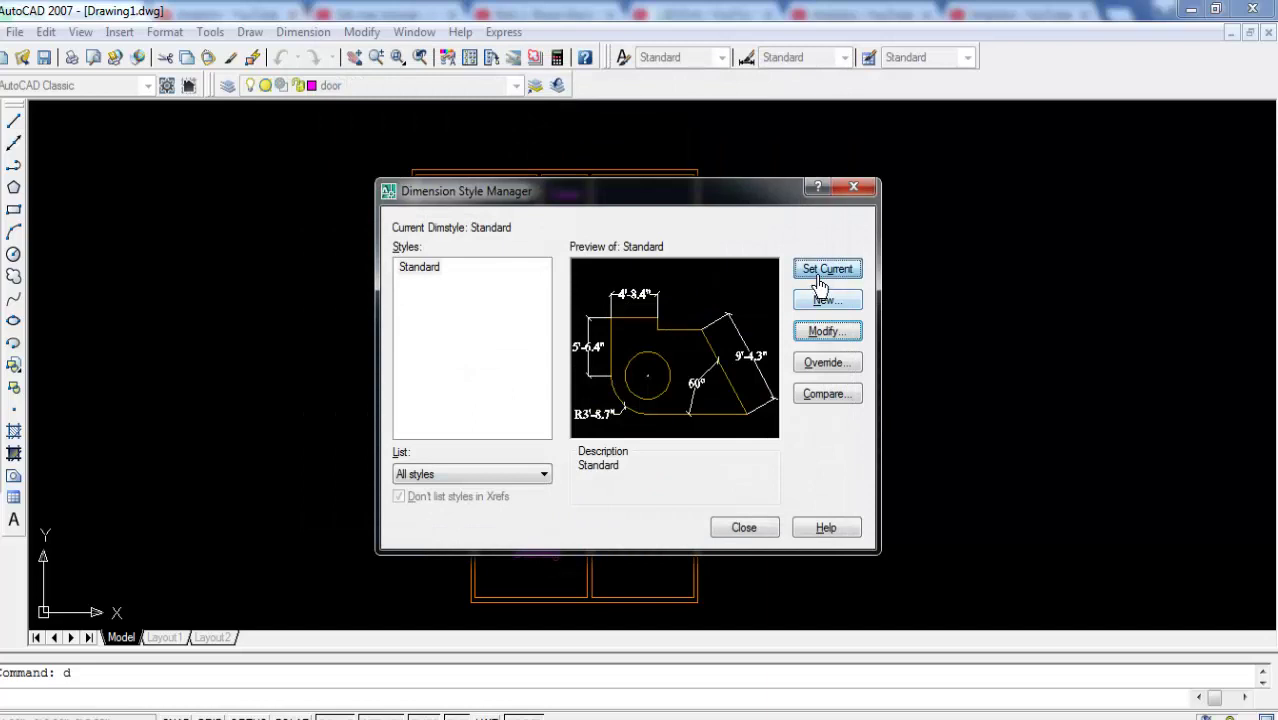
pyautogui.click(853, 189)
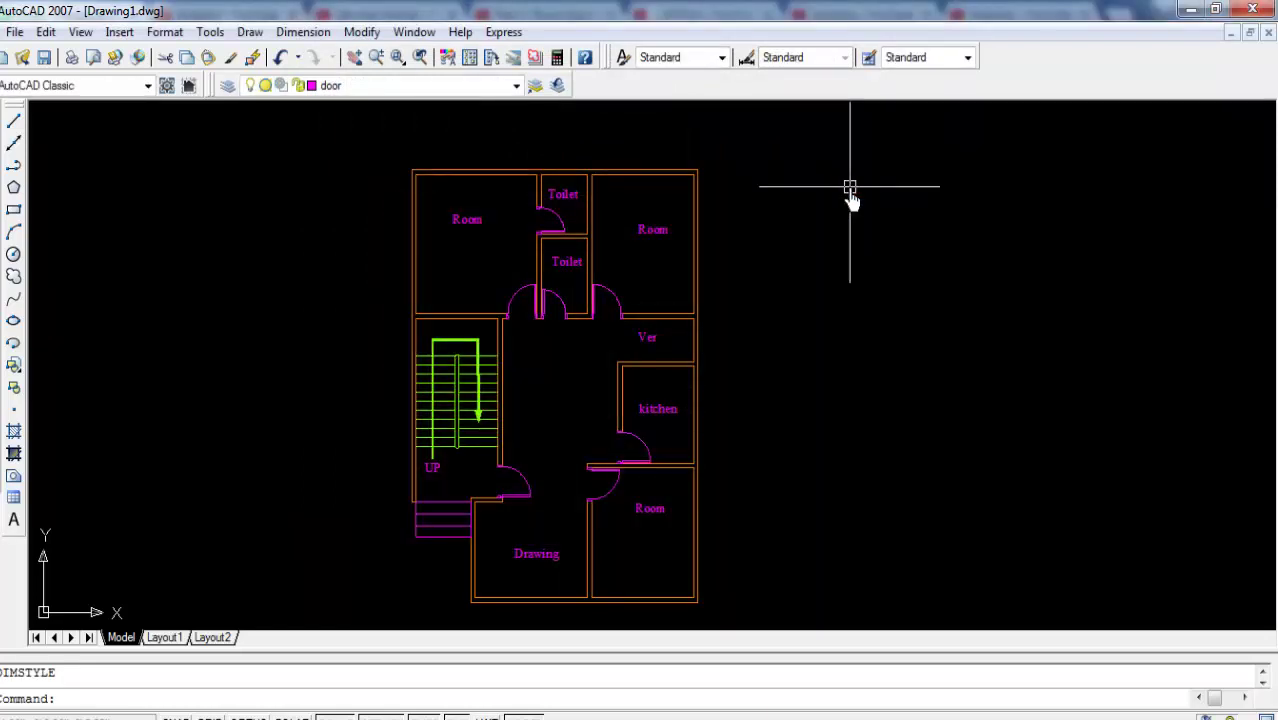
# Step: Add a 28' linear dimension above the top wall
pyautogui.click(305, 32)
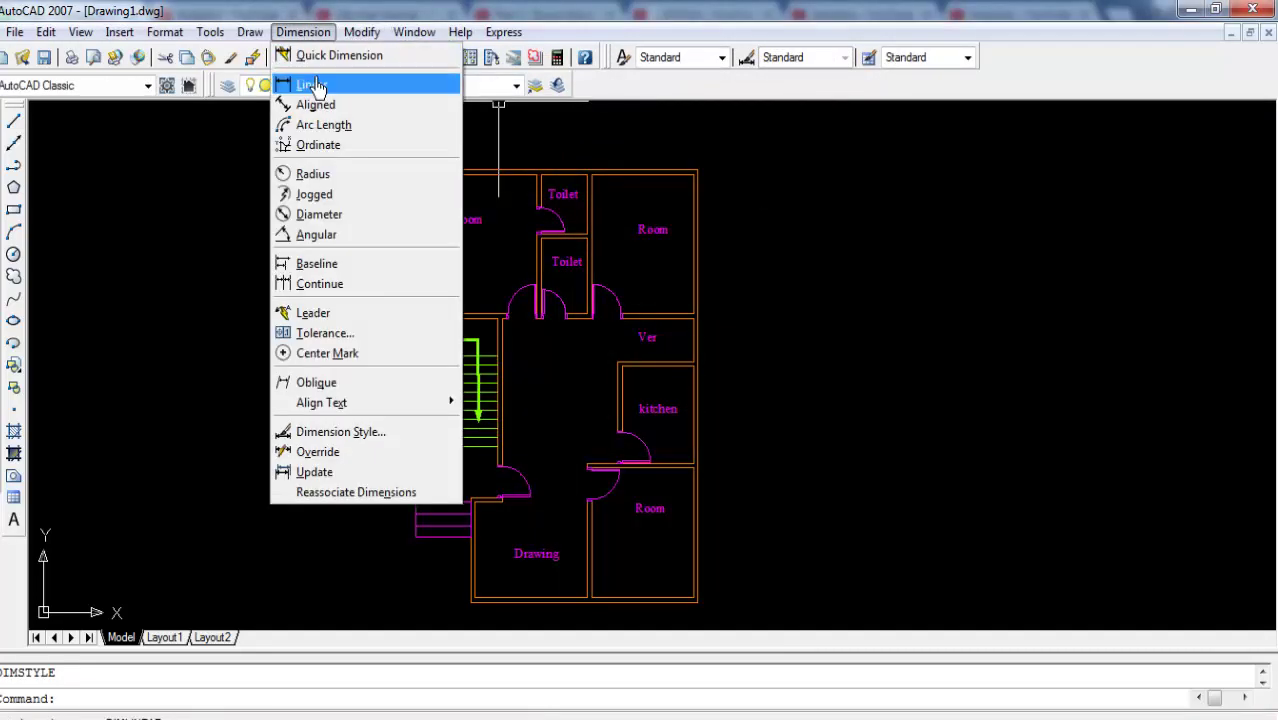
pyautogui.click(310, 83)
pyautogui.press('Return')
pyautogui.scroll(2, 512, 180)
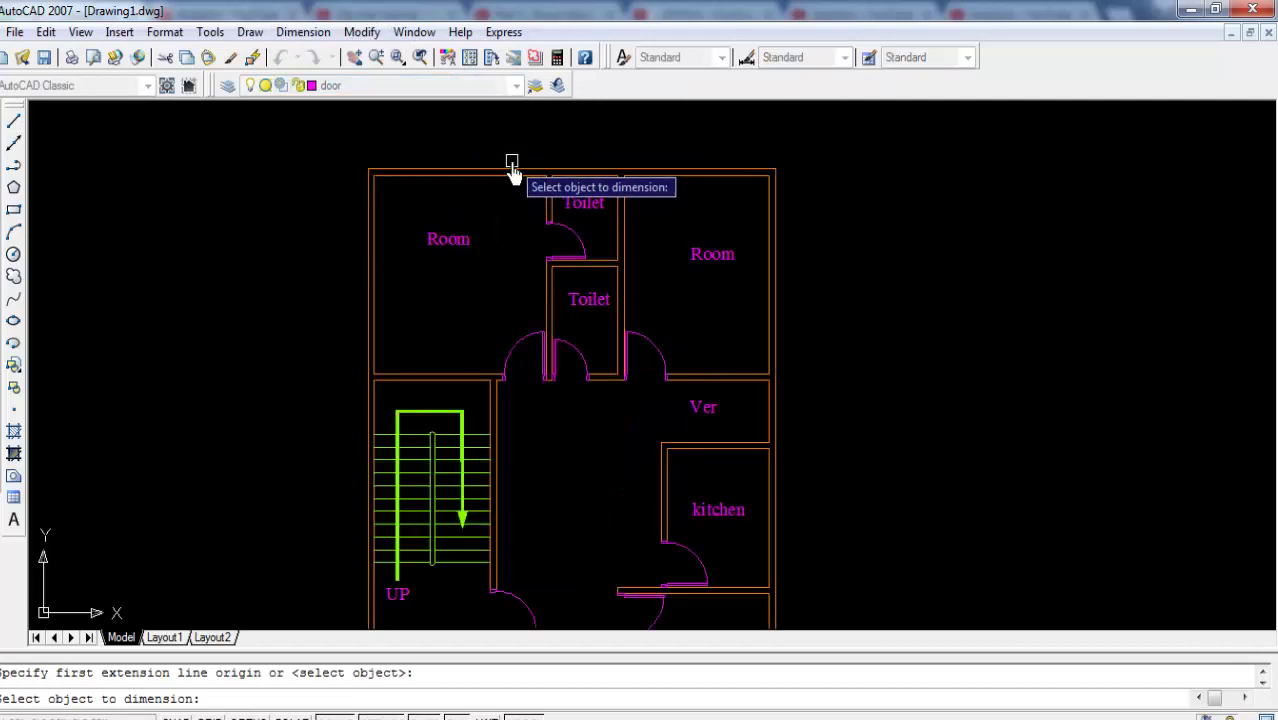
pyautogui.click(535, 170)
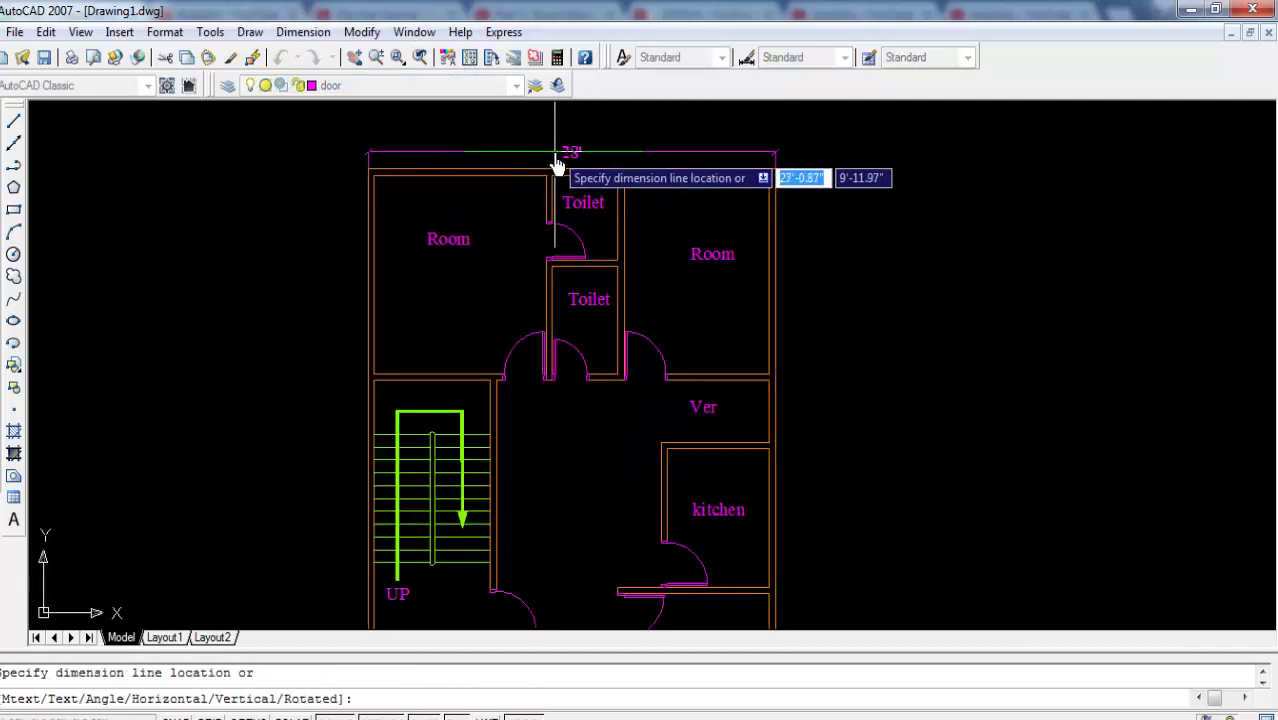
pyautogui.click(558, 164)
# Step: Suppress both extension lines in the Standard dimension style via the D command
pyautogui.write('d')
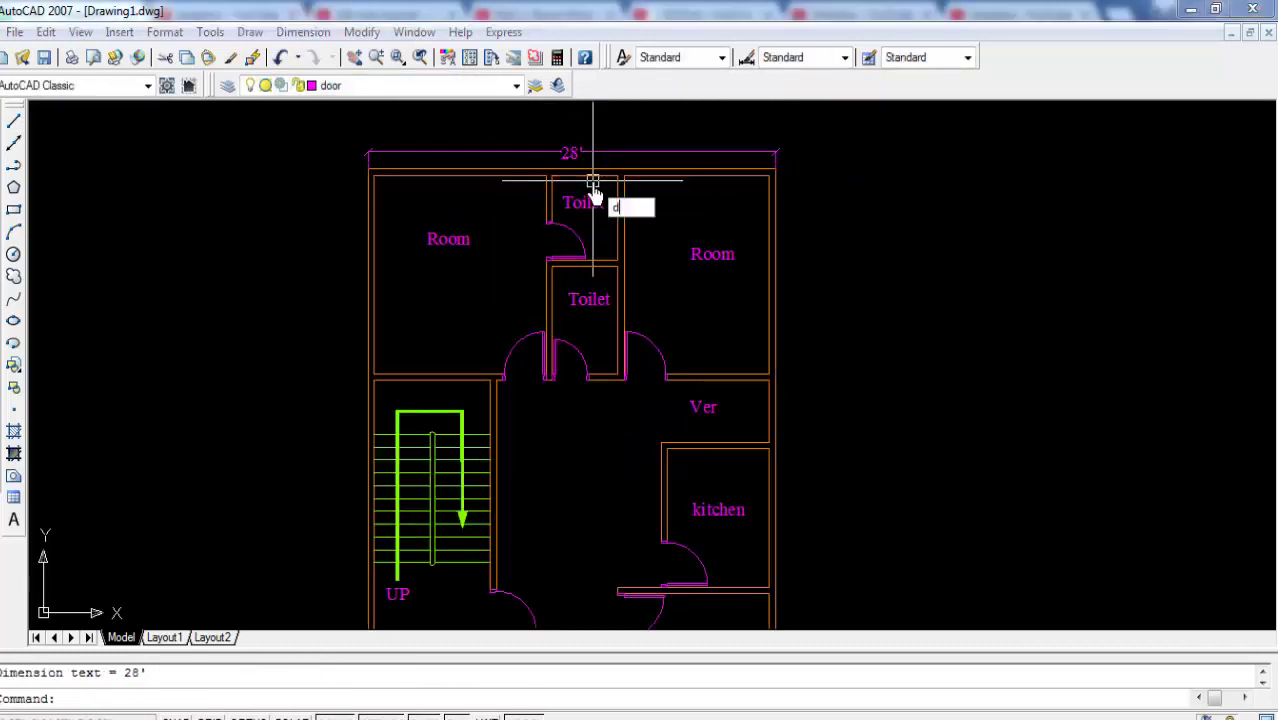
pyautogui.press('Return')
pyautogui.click(830, 336)
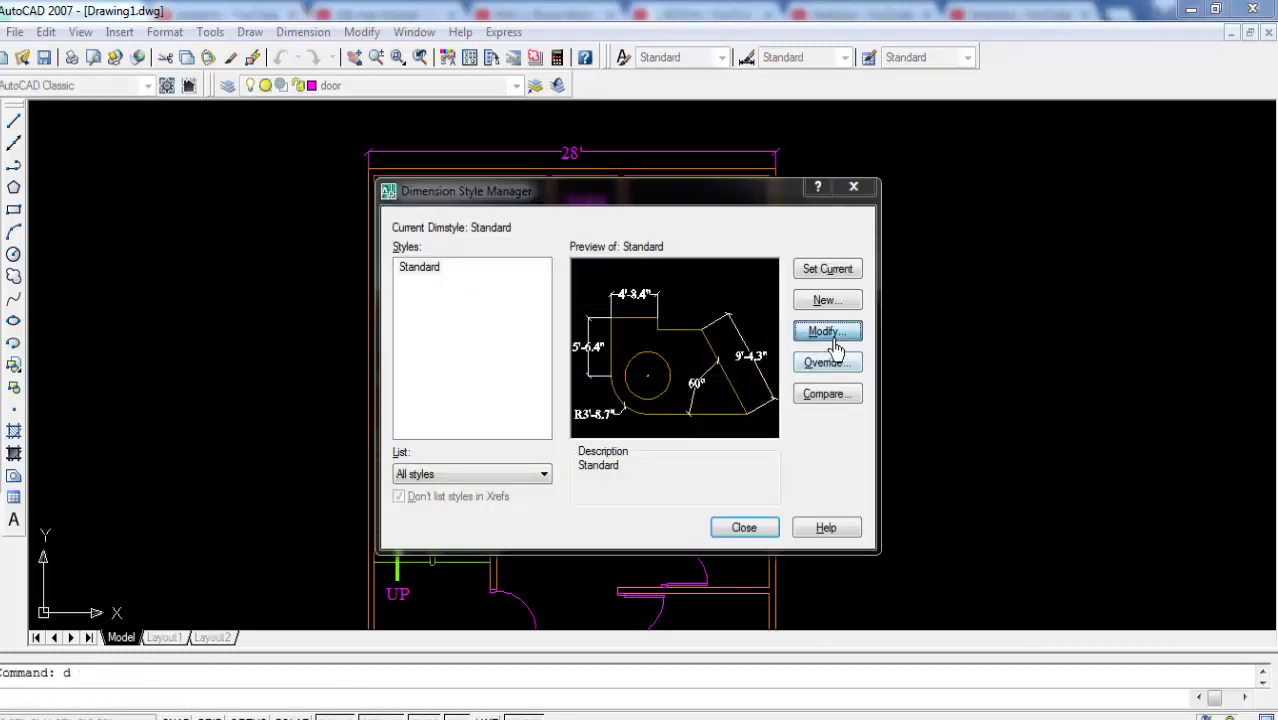
pyautogui.click(333, 105)
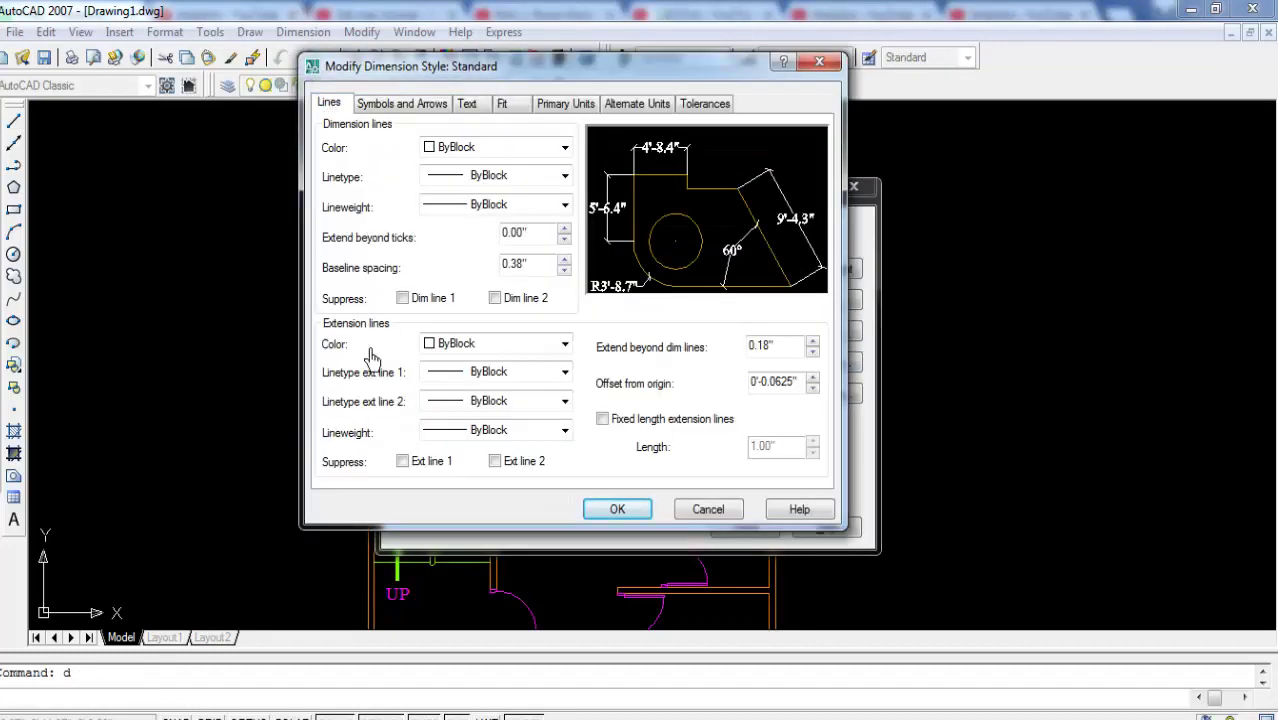
pyautogui.click(495, 461)
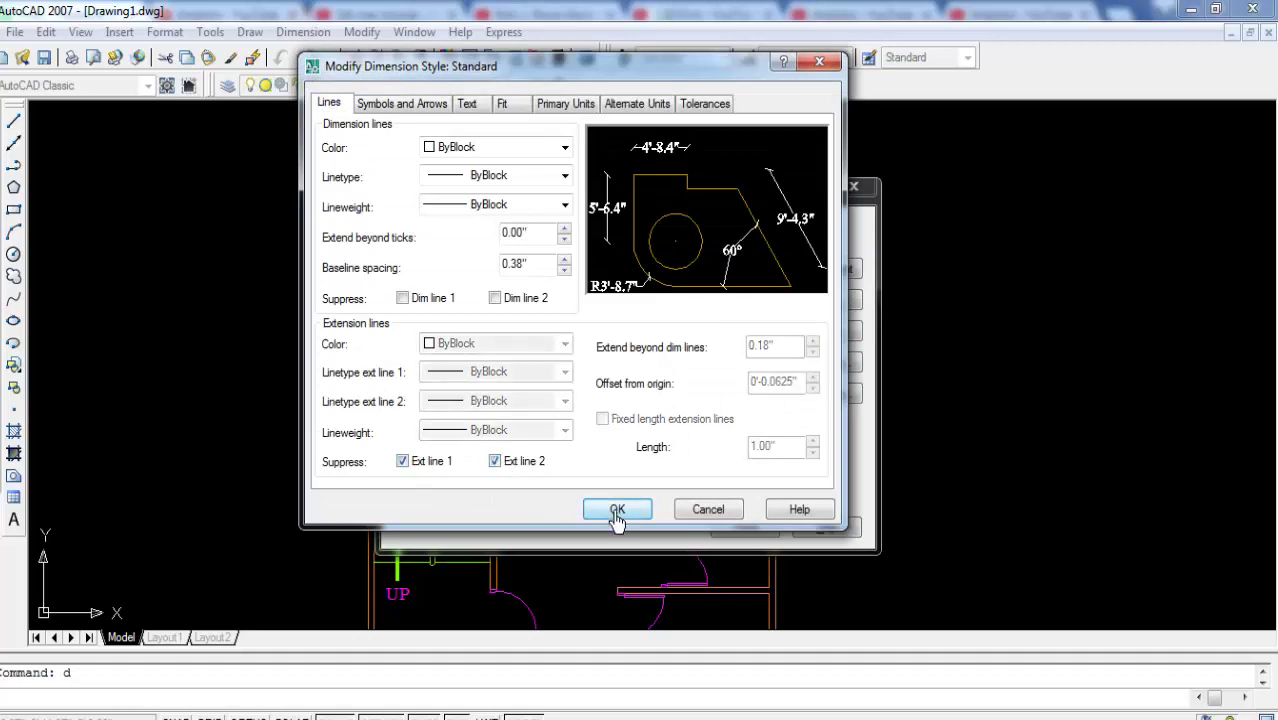
pyautogui.click(617, 509)
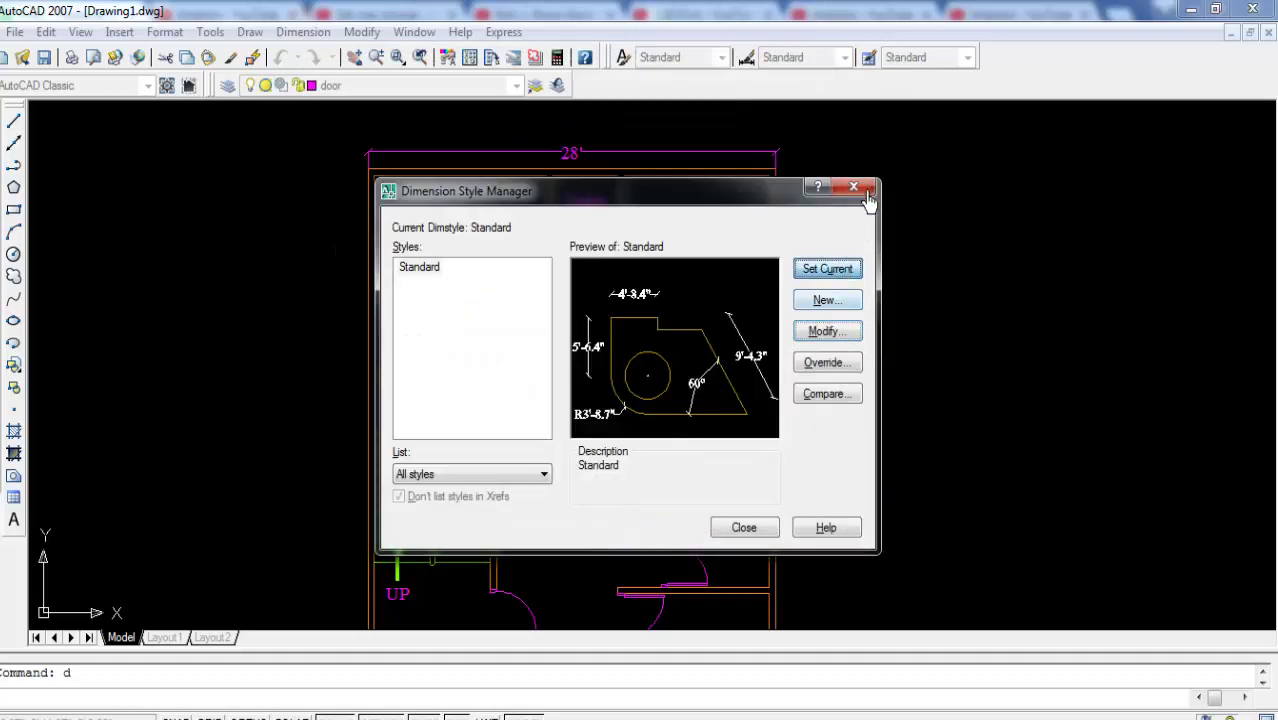
pyautogui.click(862, 193)
# Step: Delete the old dimension above the plan and make window the current layer
pyautogui.moveTo(743, 312); pyautogui.dragTo(691, 280, button='middle')
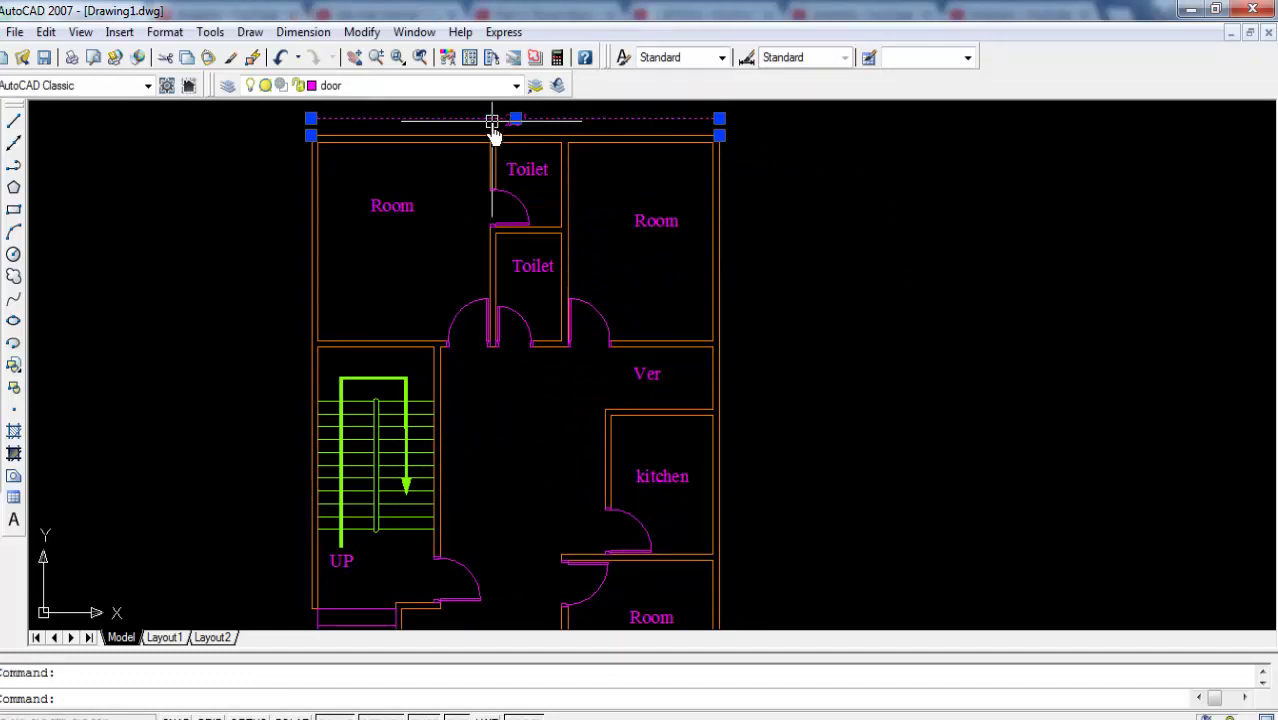
pyautogui.press('Delete')
pyautogui.click(410, 86)
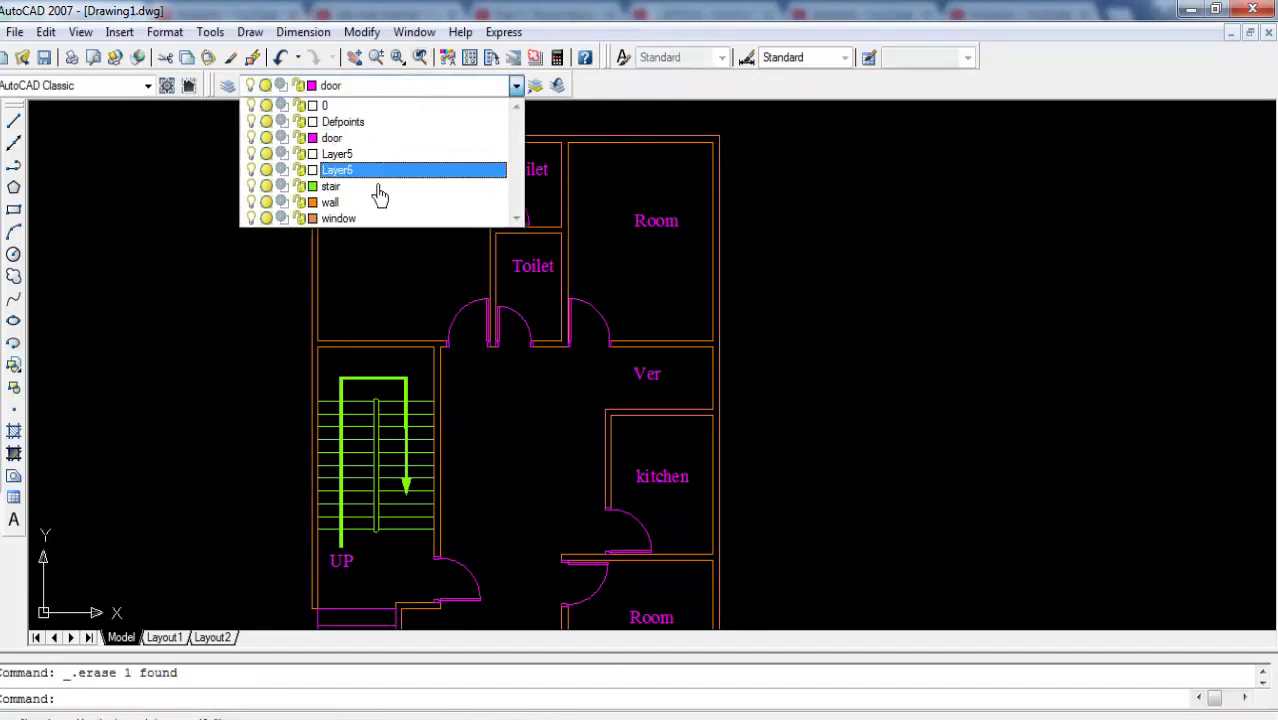
pyautogui.click(390, 219)
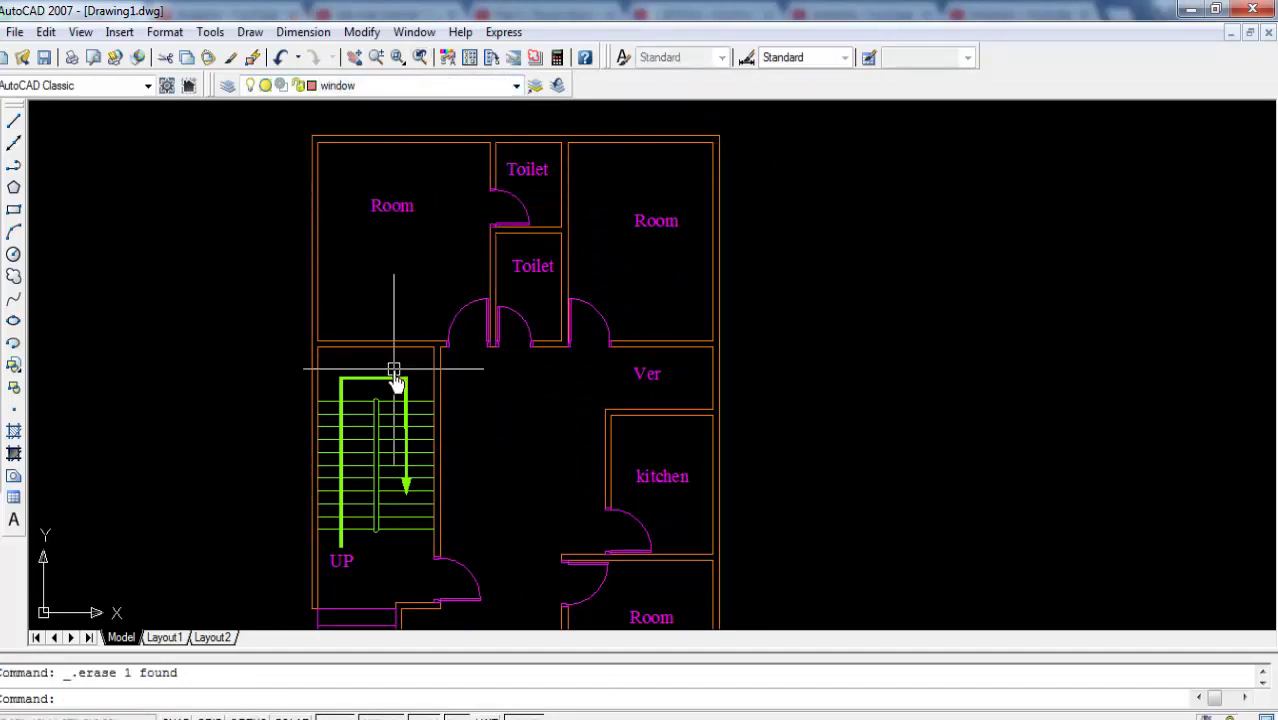
# Step: Dimension the plan's overall extents: 28' across the top and 40' down the right side
pyautogui.click(302, 33)
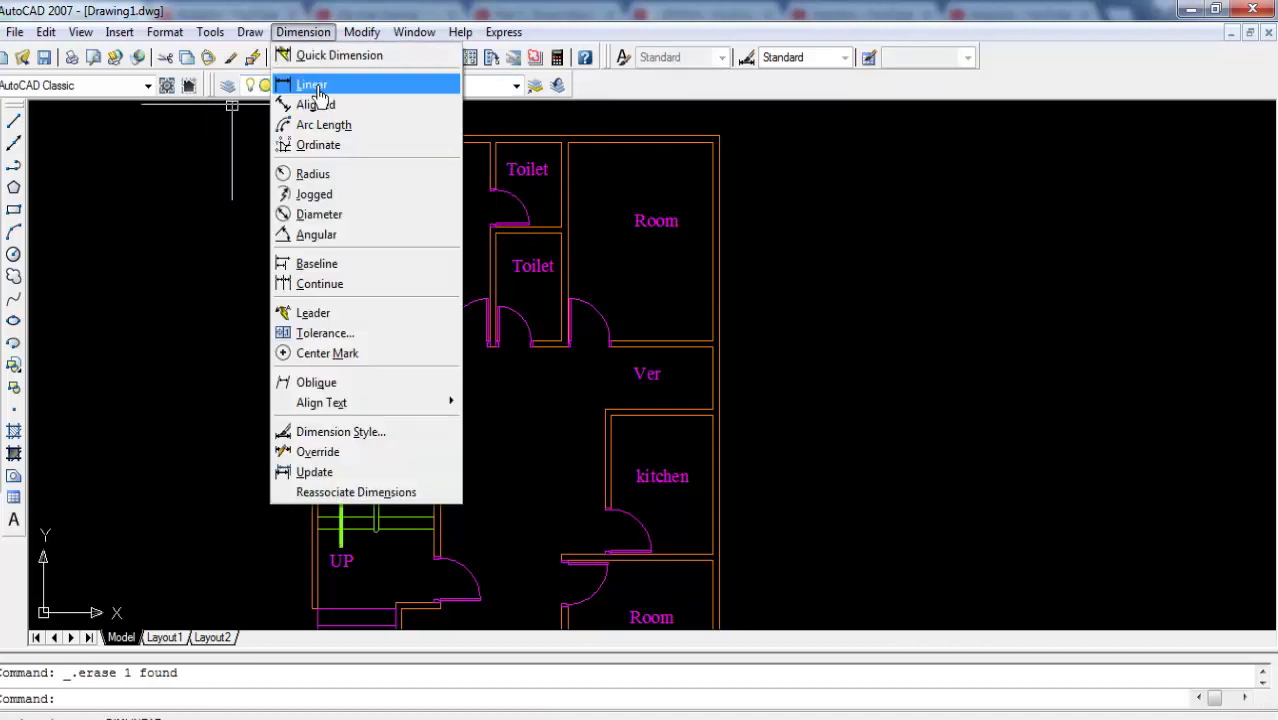
pyautogui.click(317, 86)
pyautogui.press('Return')
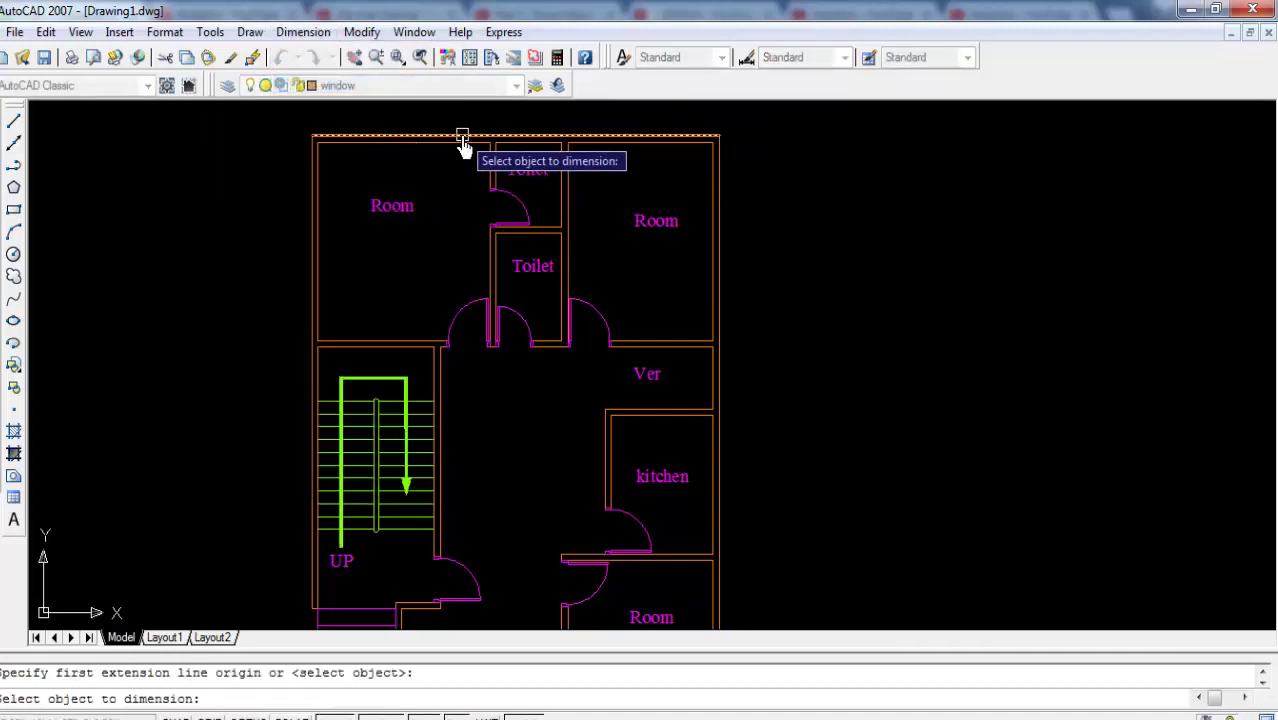
pyautogui.click(462, 136)
pyautogui.click(457, 119)
pyautogui.moveTo(670, 210); pyautogui.dragTo(637, 252, button='middle')
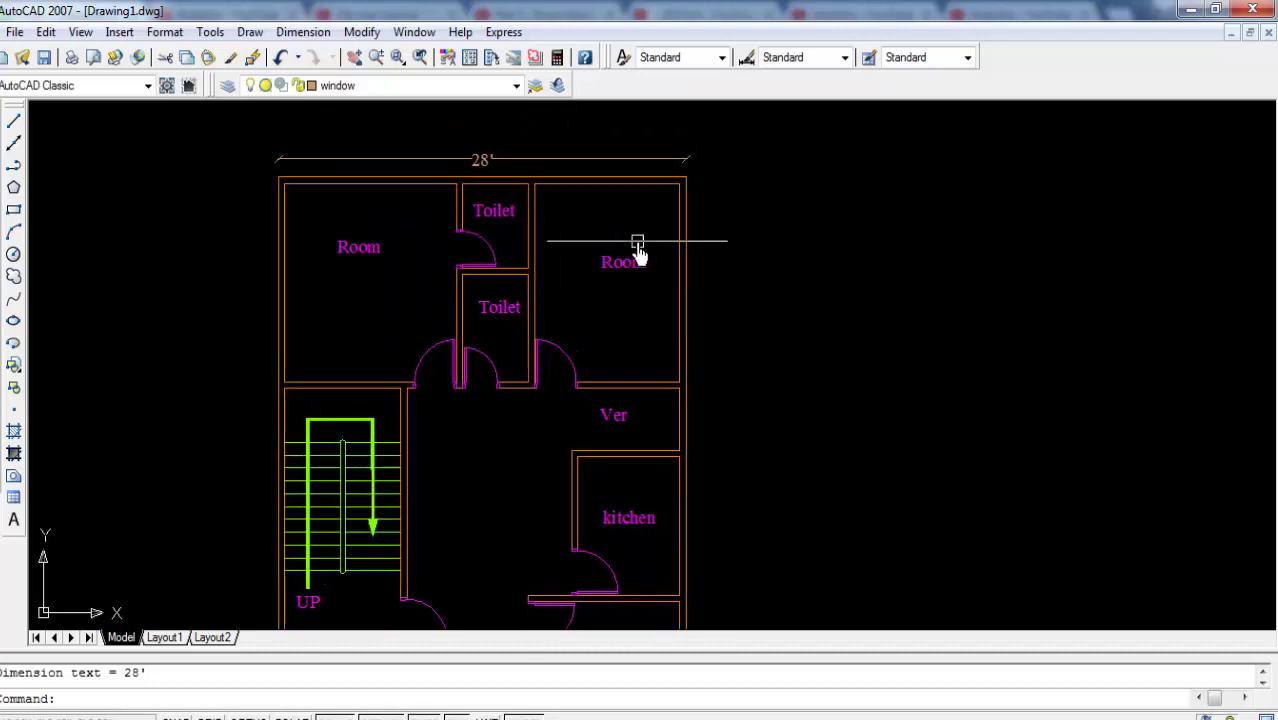
pyautogui.press('Return')
# Step: Dimension the right room's walls at 10' and 12'-11.0"
pyautogui.press('Return')
pyautogui.click(684, 288)
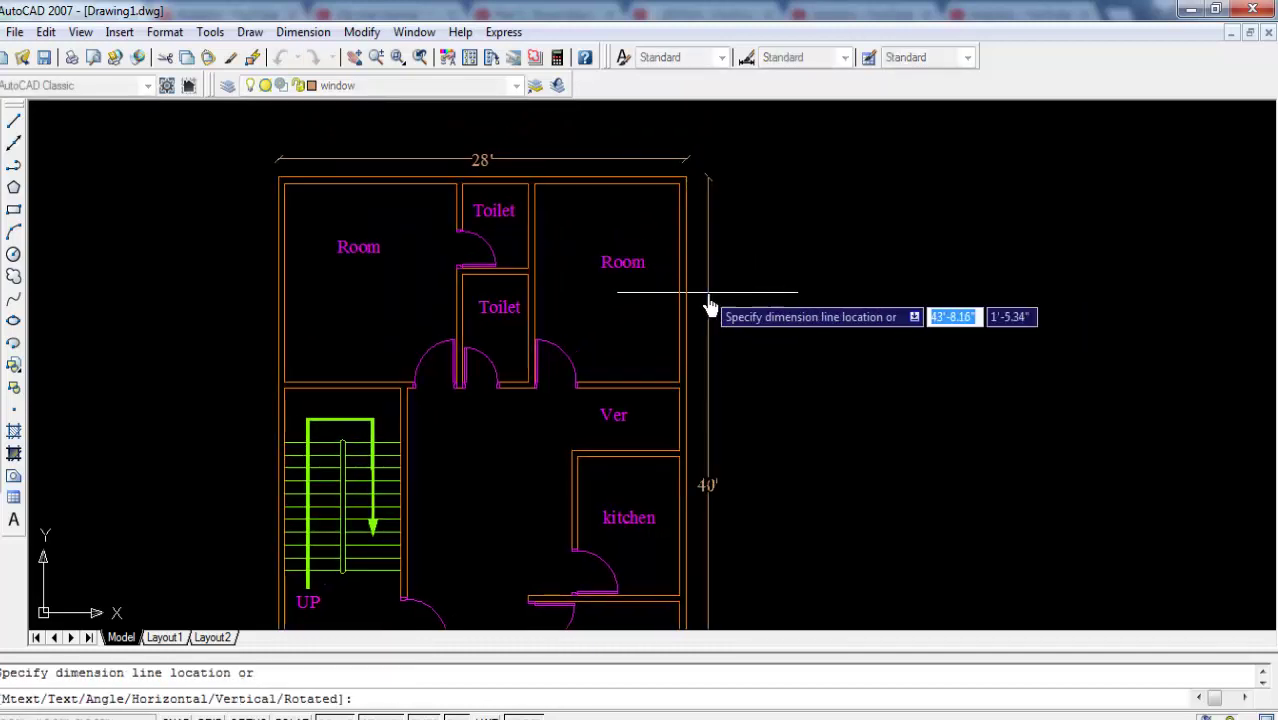
pyautogui.click(710, 307)
pyautogui.scroll(2, 600, 280)
pyautogui.press('Return')
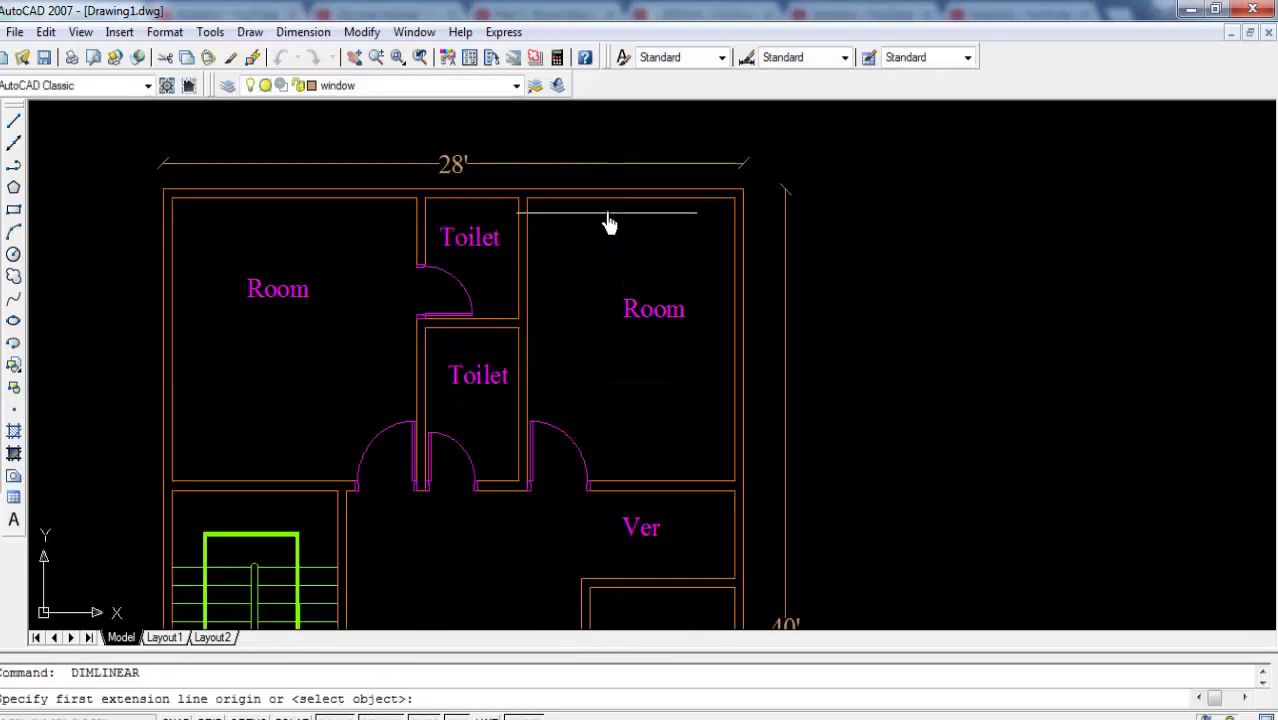
pyautogui.press('Return')
pyautogui.click(608, 200)
pyautogui.click(621, 224)
pyautogui.press('Return')
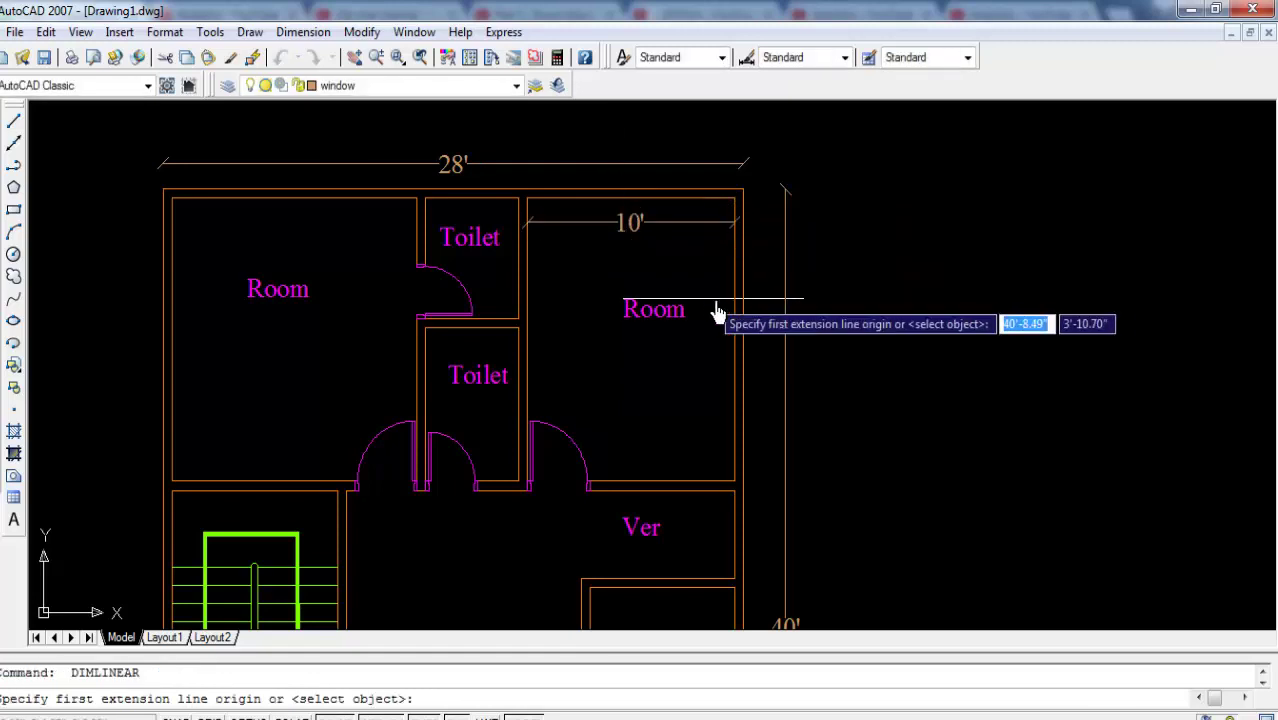
pyautogui.press('Return')
pyautogui.click(735, 285)
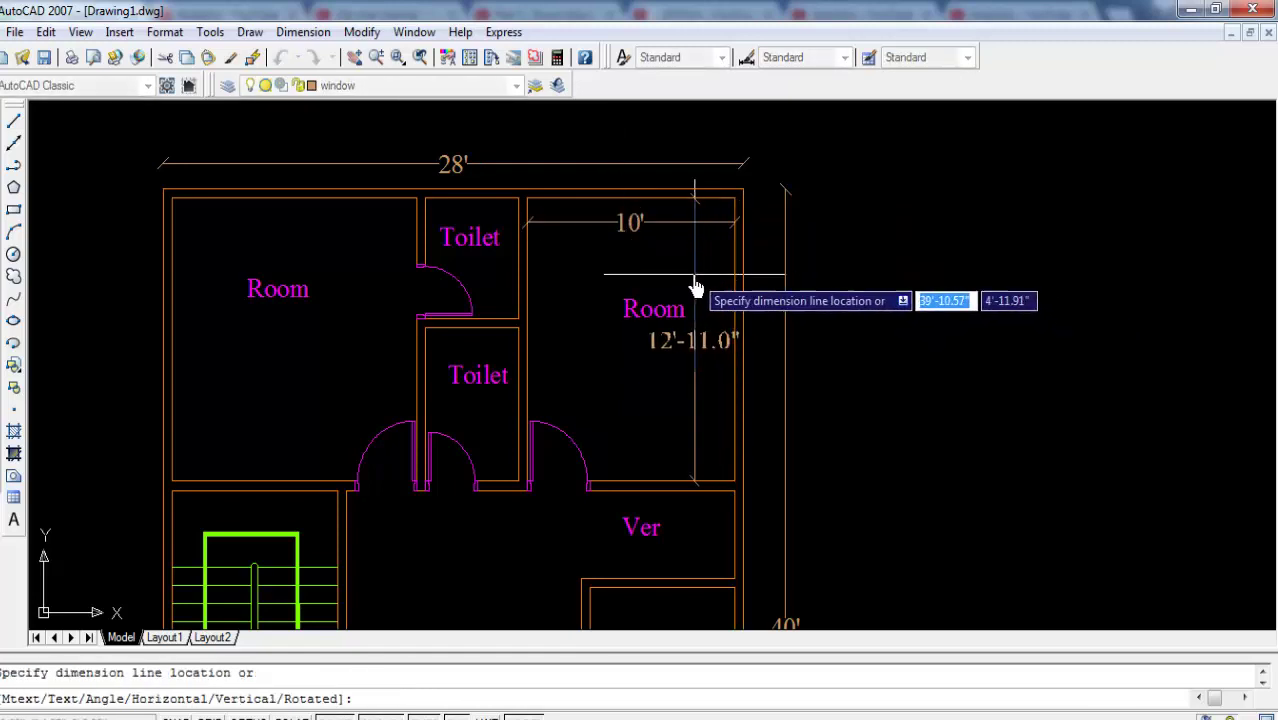
pyautogui.click(688, 285)
# Step: Dimension the left room's walls at 11'-10.0" and 12'-11.0"
pyautogui.moveTo(337, 318); pyautogui.dragTo(484, 314, button='middle')
pyautogui.press('Return')
pyautogui.press('Return')
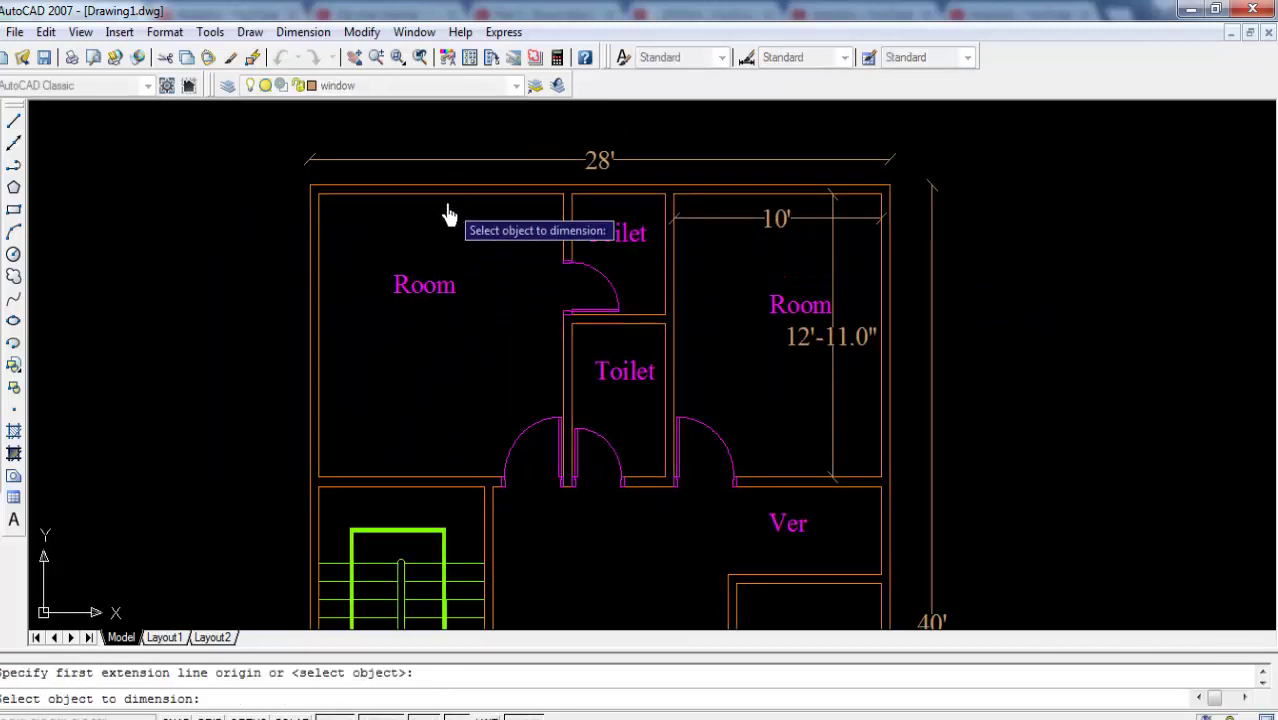
pyautogui.click(442, 196)
pyautogui.click(430, 220)
# Step: Dimension the kitchen's top and right walls at 7' and 9'
pyautogui.press('Return')
pyautogui.press('Return')
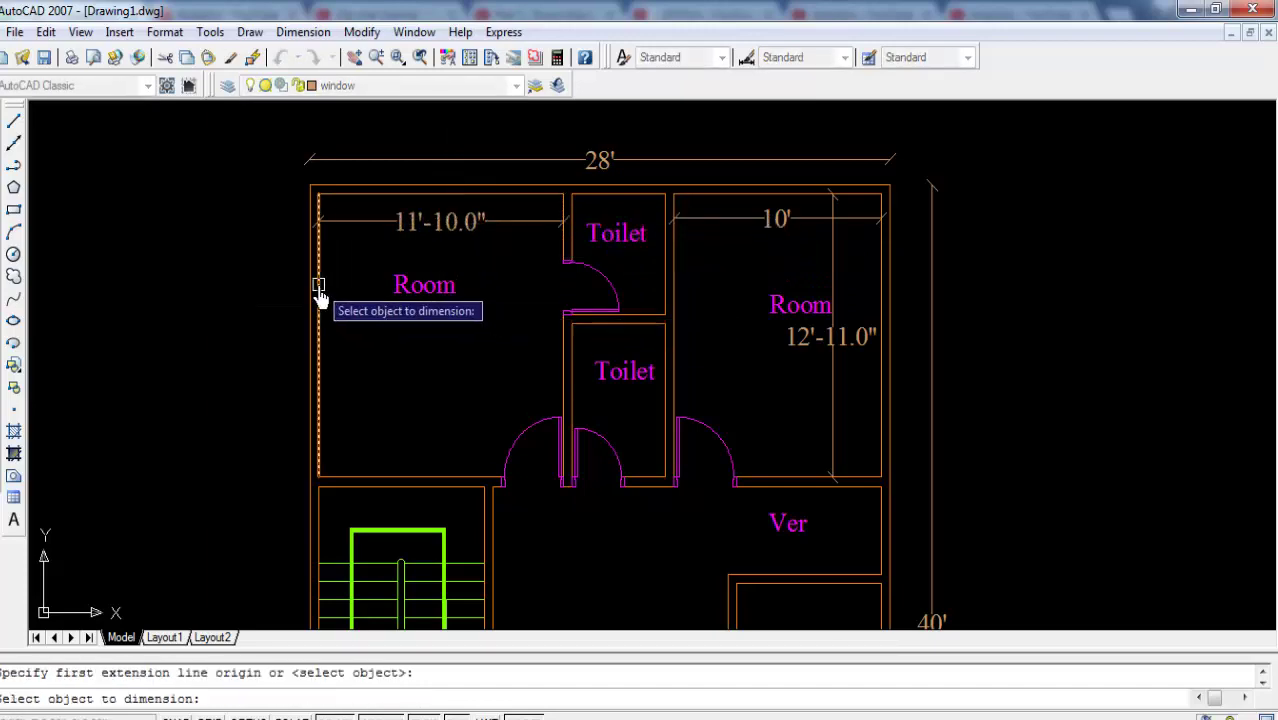
pyautogui.click(318, 290)
pyautogui.click(400, 430)
pyautogui.moveTo(414, 445)
pyautogui.mouseDown(button='middle')
pyautogui.moveTo(447, 365)
pyautogui.moveTo(620, 383)
pyautogui.moveTo(578, 433)
pyautogui.mouseUp(button='middle')
pyautogui.press('Return')
pyautogui.scroll(2, 645, 362)
pyautogui.press('Return')
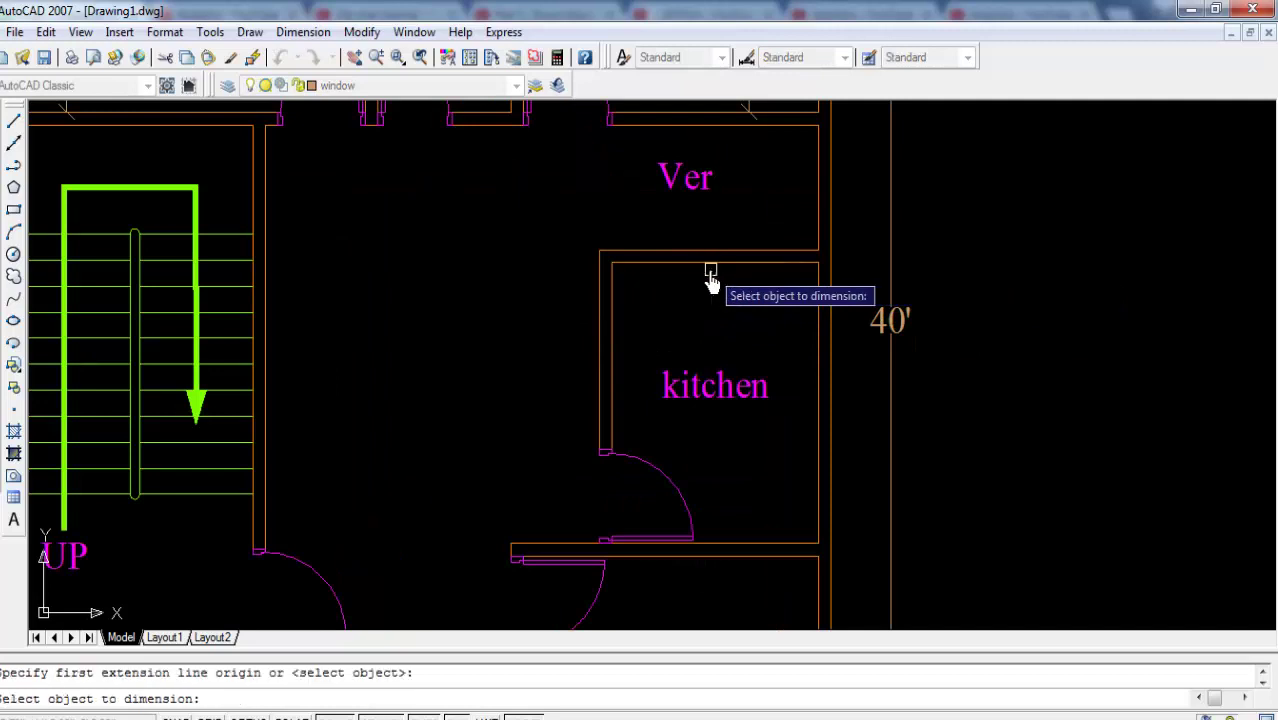
pyautogui.click(710, 272)
pyautogui.click(708, 292)
# Step: Add a 4' dimension on the wall beside Ver
pyautogui.press('Return')
pyautogui.press('Return')
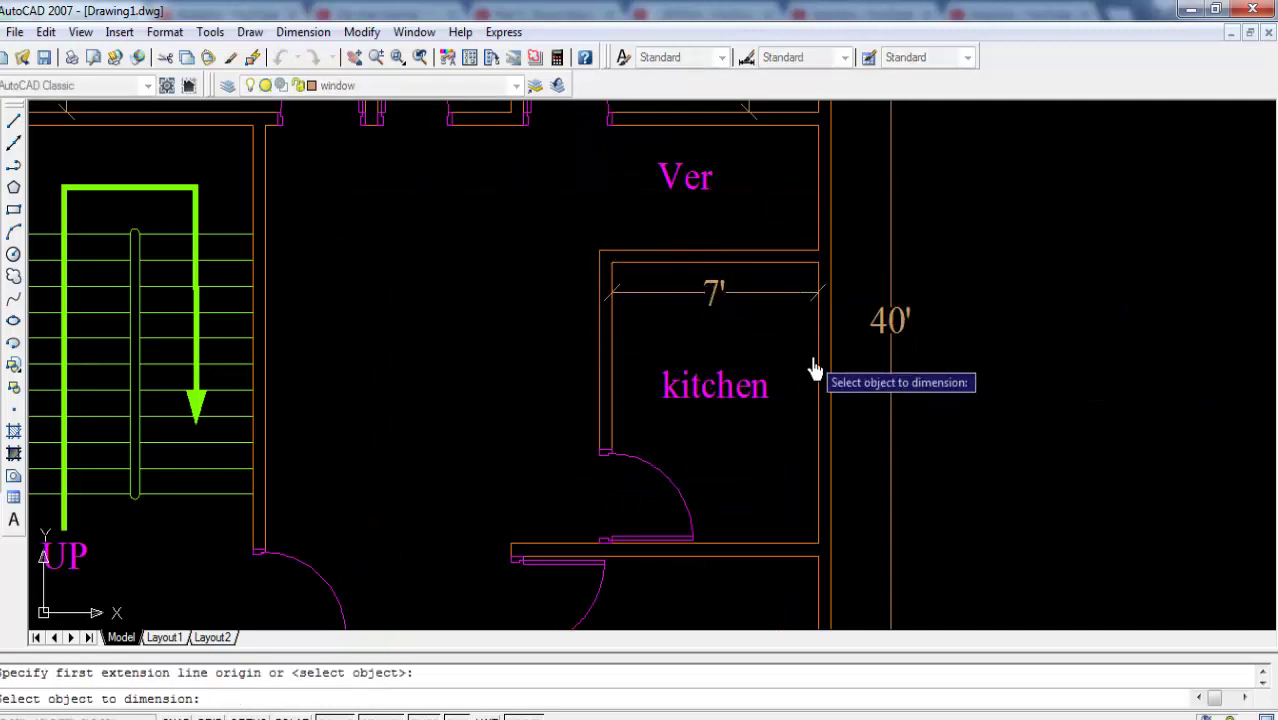
pyautogui.click(815, 370)
pyautogui.click(785, 350)
pyautogui.moveTo(810, 195); pyautogui.dragTo(812, 280, button='middle')
pyautogui.press('Return')
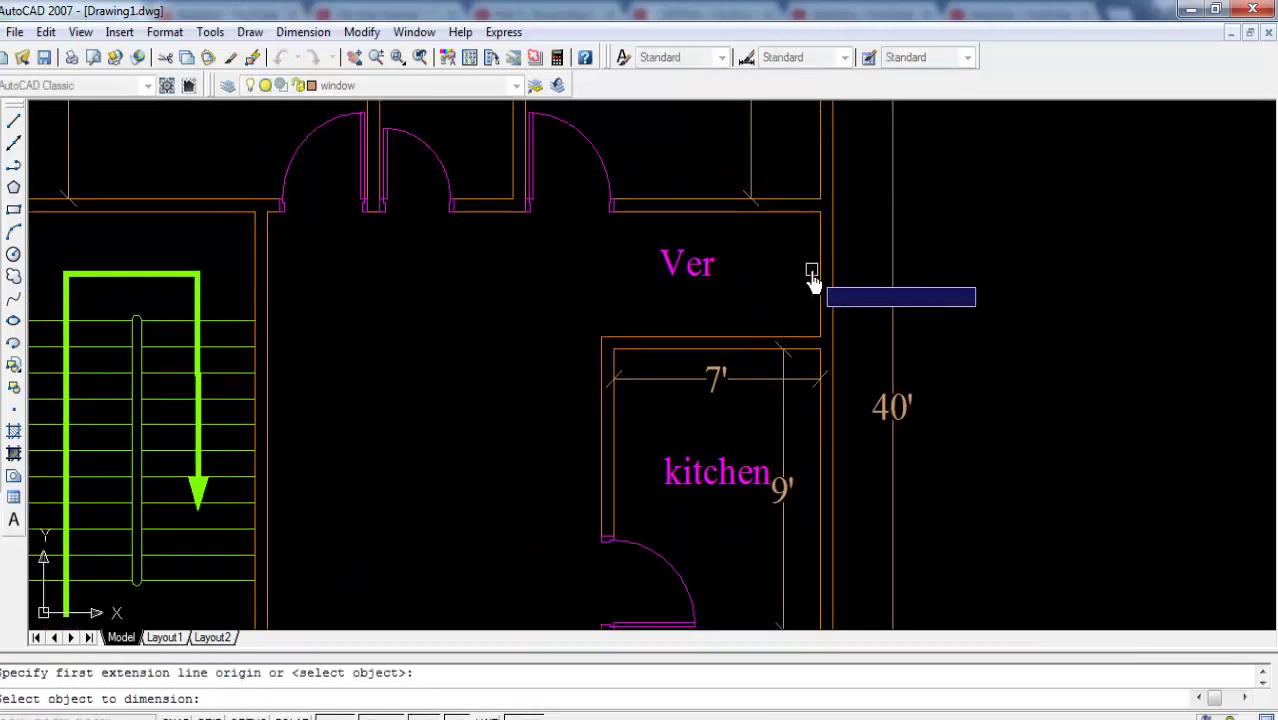
pyautogui.click(815, 275)
pyautogui.click(776, 271)
# Step: Dimension the lower Room's bottom and right walls at 10' and 12'
pyautogui.scroll(-1, 699, 262)
pyautogui.scroll(-1, 708, 405)
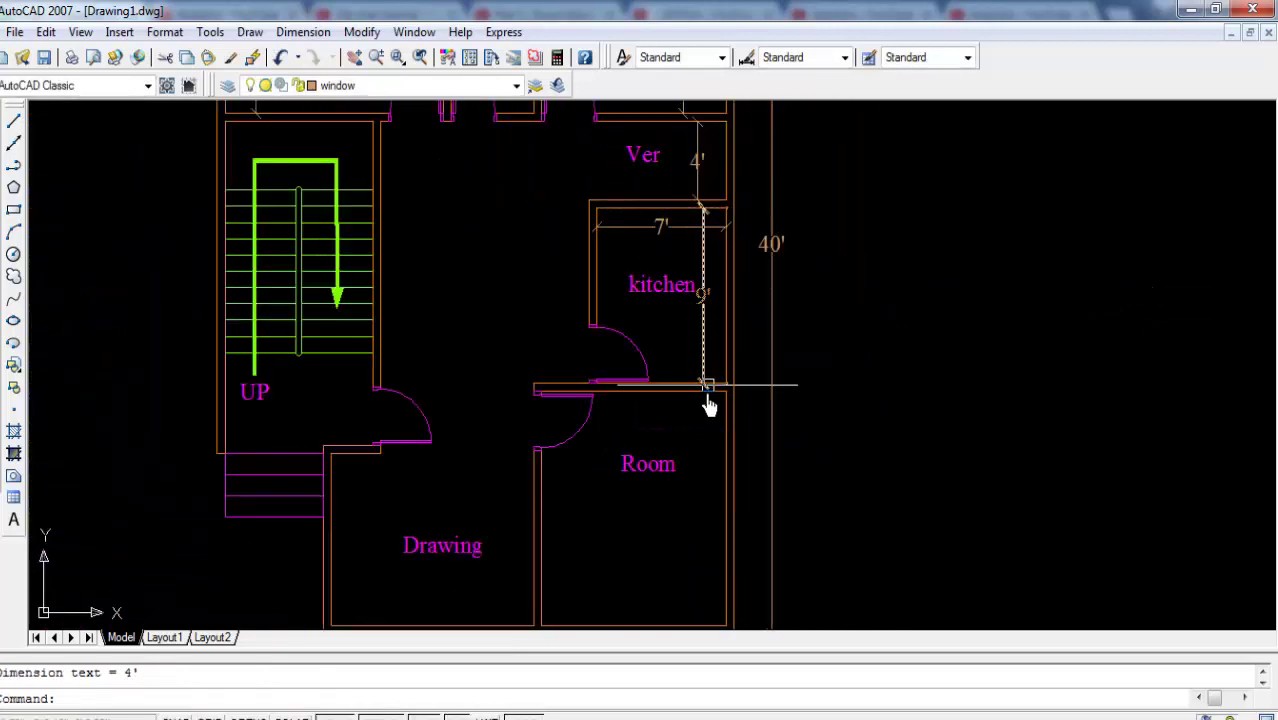
pyautogui.moveTo(718, 500); pyautogui.dragTo(704, 393, button='middle')
pyautogui.scroll(1, 665, 480)
pyautogui.press('Return')
pyautogui.press('Return')
pyautogui.click(628, 541)
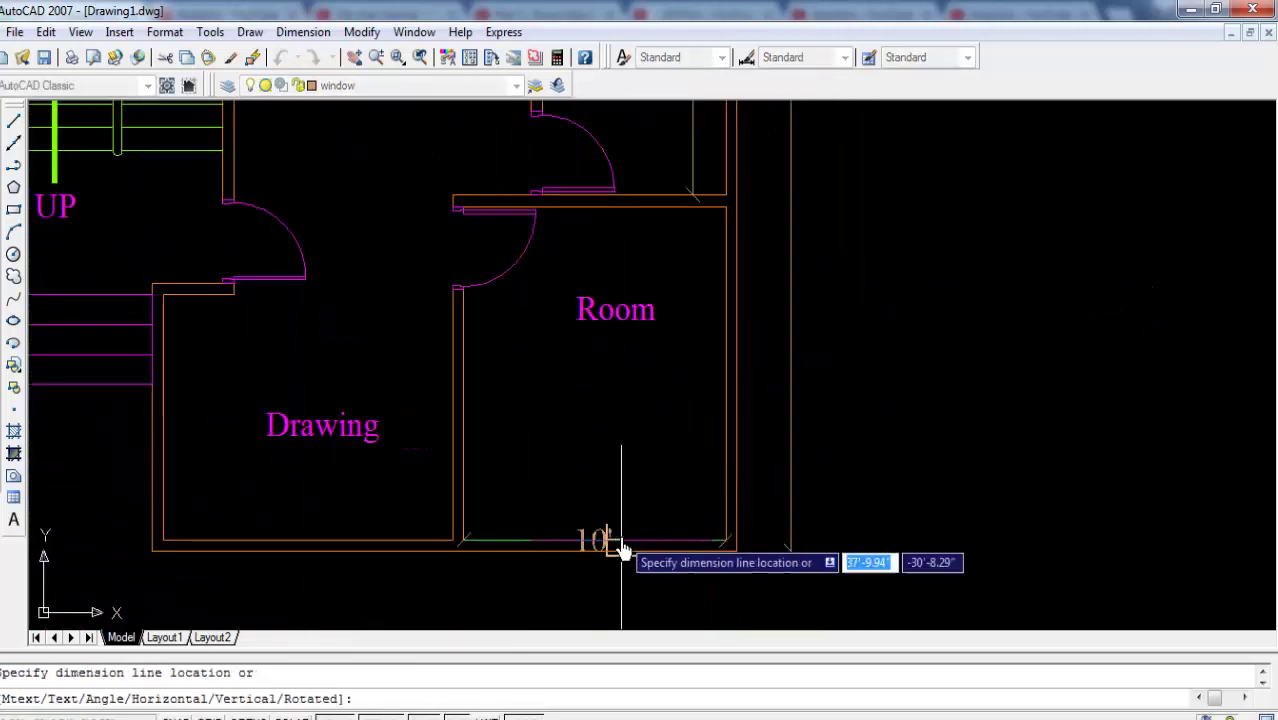
pyautogui.click(625, 514)
# Step: Dimension the Drawing room's bottom and left walls at 11' and 8'-10.0"
pyautogui.press('Return')
pyautogui.press('Return')
pyautogui.click(727, 408)
pyautogui.click(690, 398)
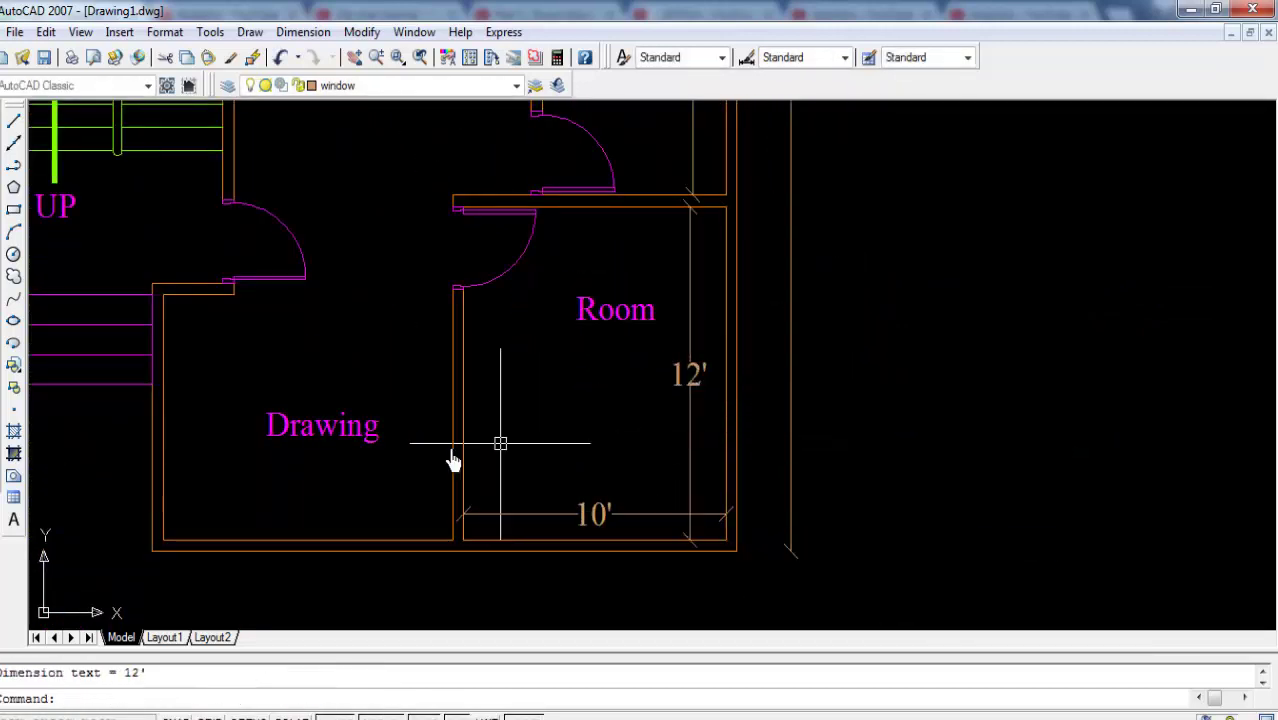
pyautogui.moveTo(453, 461); pyautogui.dragTo(611, 463, button='middle')
pyautogui.press('Return')
pyautogui.press('Return')
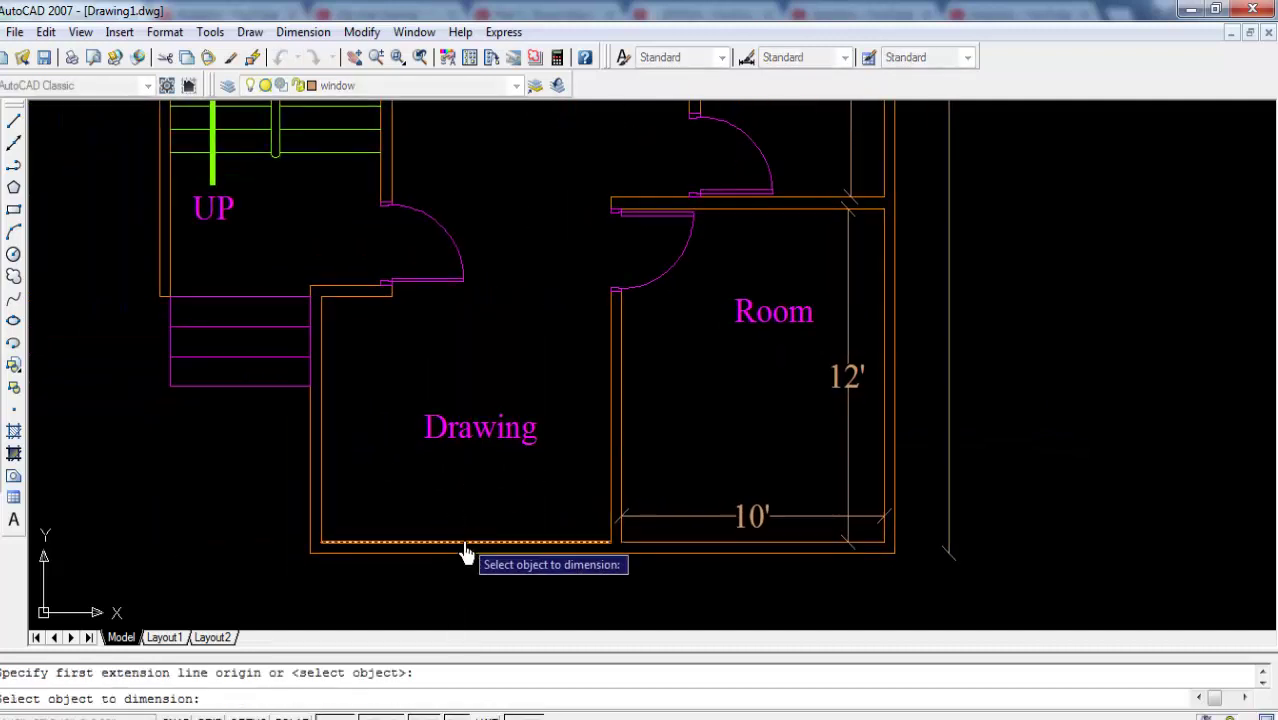
pyautogui.click(465, 550)
pyautogui.click(462, 514)
pyautogui.press('Return')
pyautogui.press('Return')
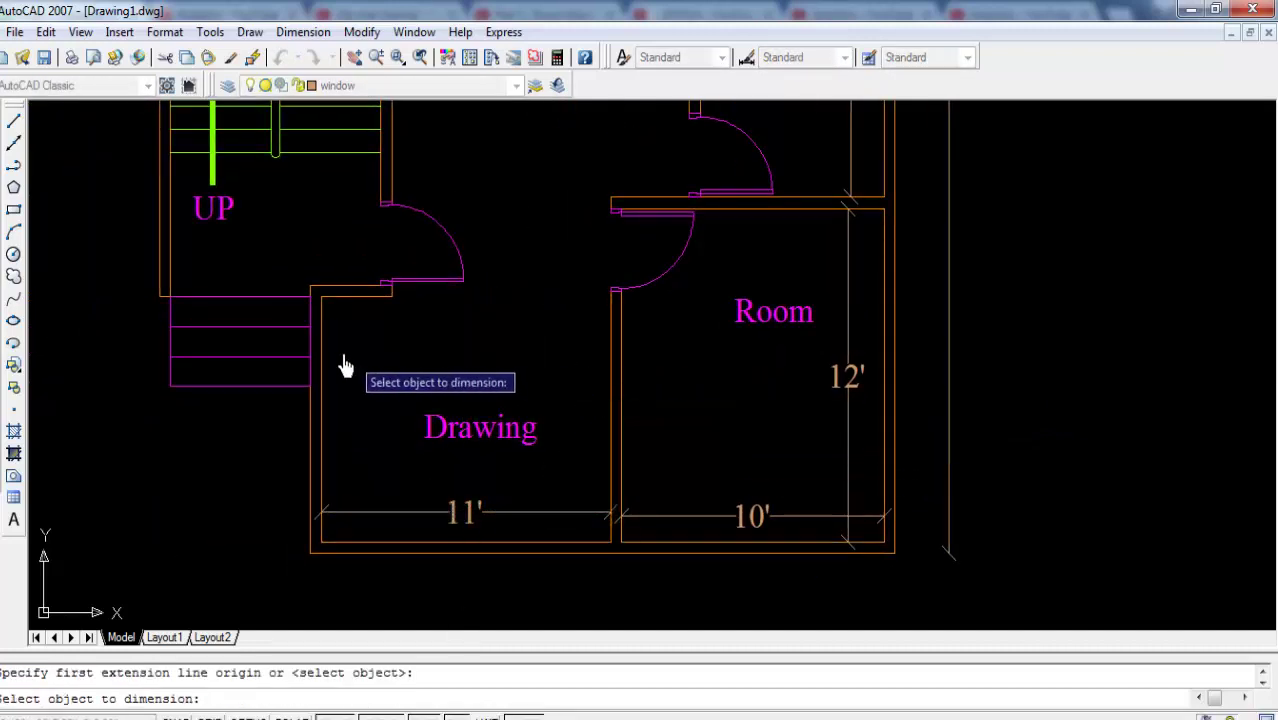
pyautogui.click(326, 356)
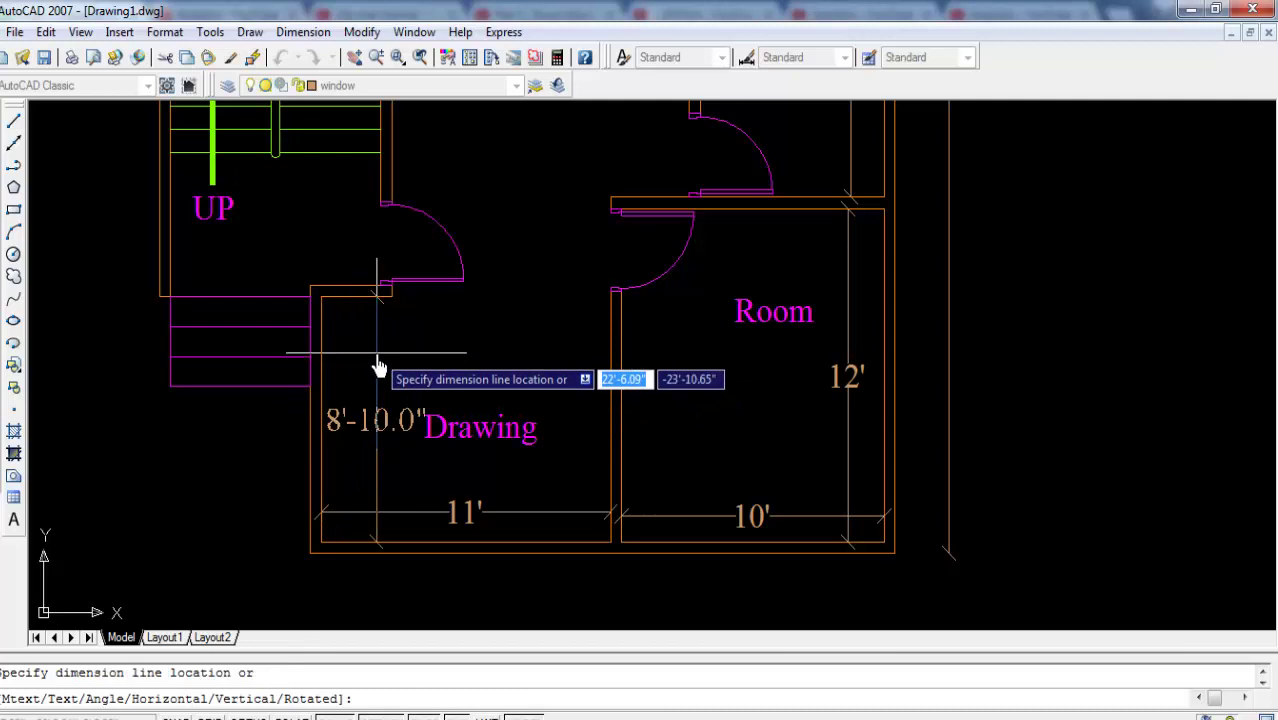
pyautogui.click(377, 365)
# Step: Add an 8' dimension on the stairwell's top wall
pyautogui.scroll(-2, 402, 503)
pyautogui.moveTo(431, 377); pyautogui.dragTo(457, 557, button='middle')
pyautogui.scroll(1, 348, 271)
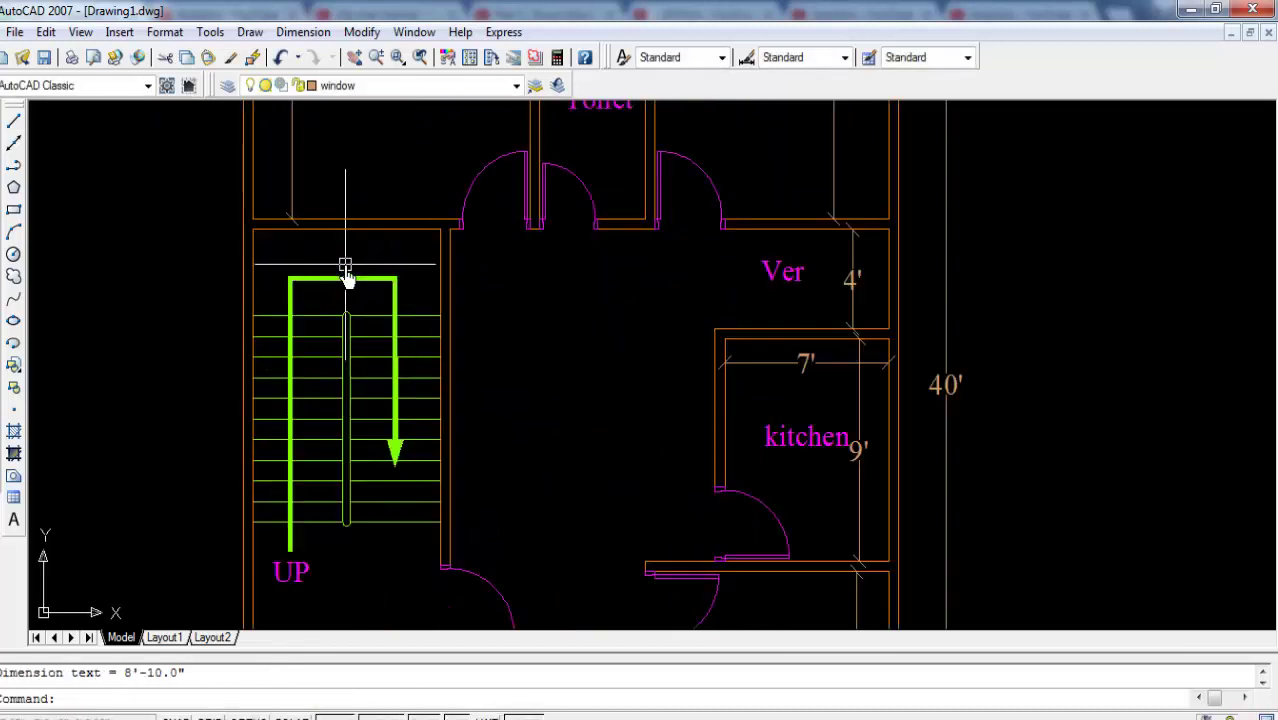
pyautogui.scroll(1, 347, 230)
pyautogui.press('Return')
pyautogui.press('Return')
pyautogui.click(355, 240)
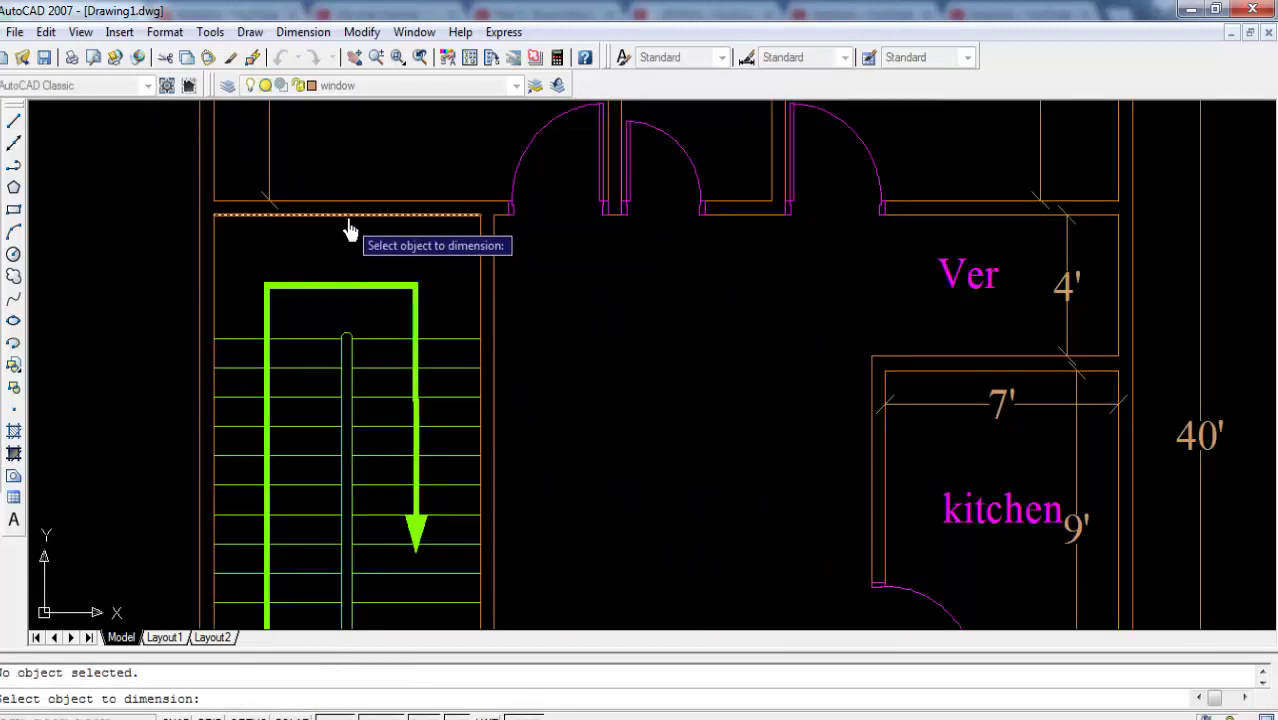
pyautogui.click(349, 228)
pyautogui.click(352, 240)
pyautogui.scroll(-2, 340, 372)
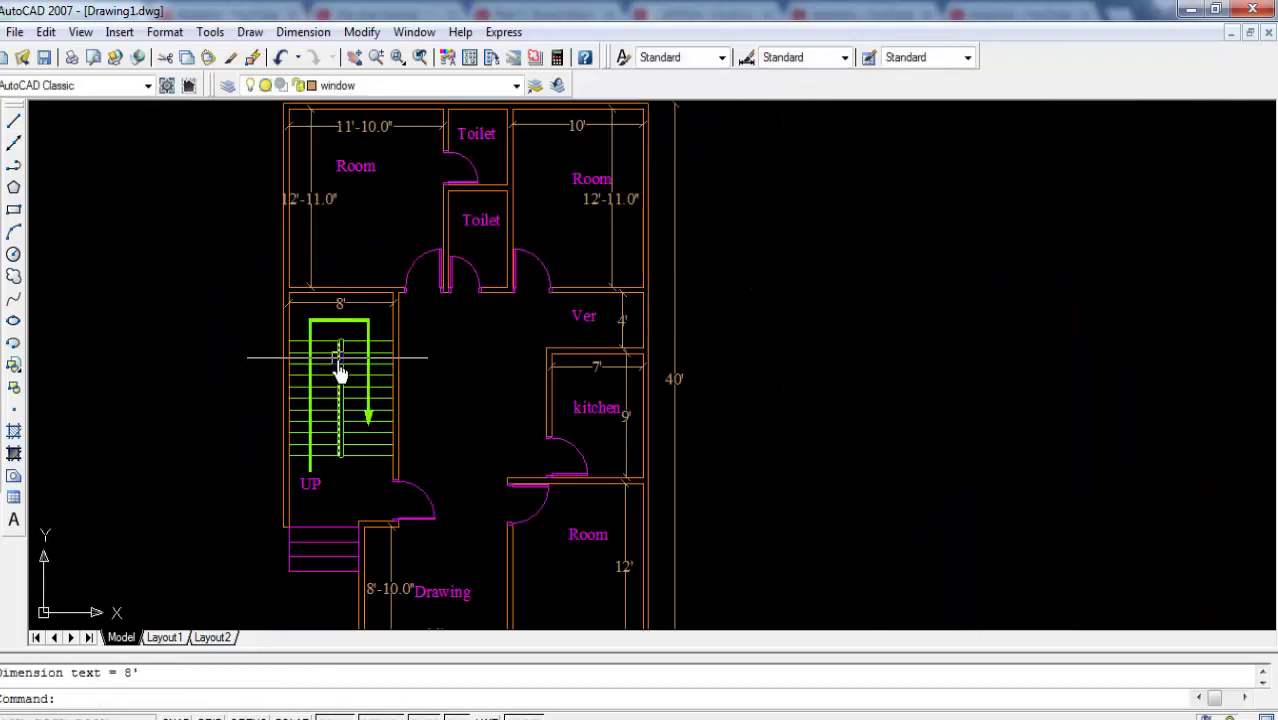
pyautogui.scroll(-1, 340, 372)
pyautogui.moveTo(585, 385); pyautogui.dragTo(645, 354, button='middle')
pyautogui.scroll(1, 645, 354)
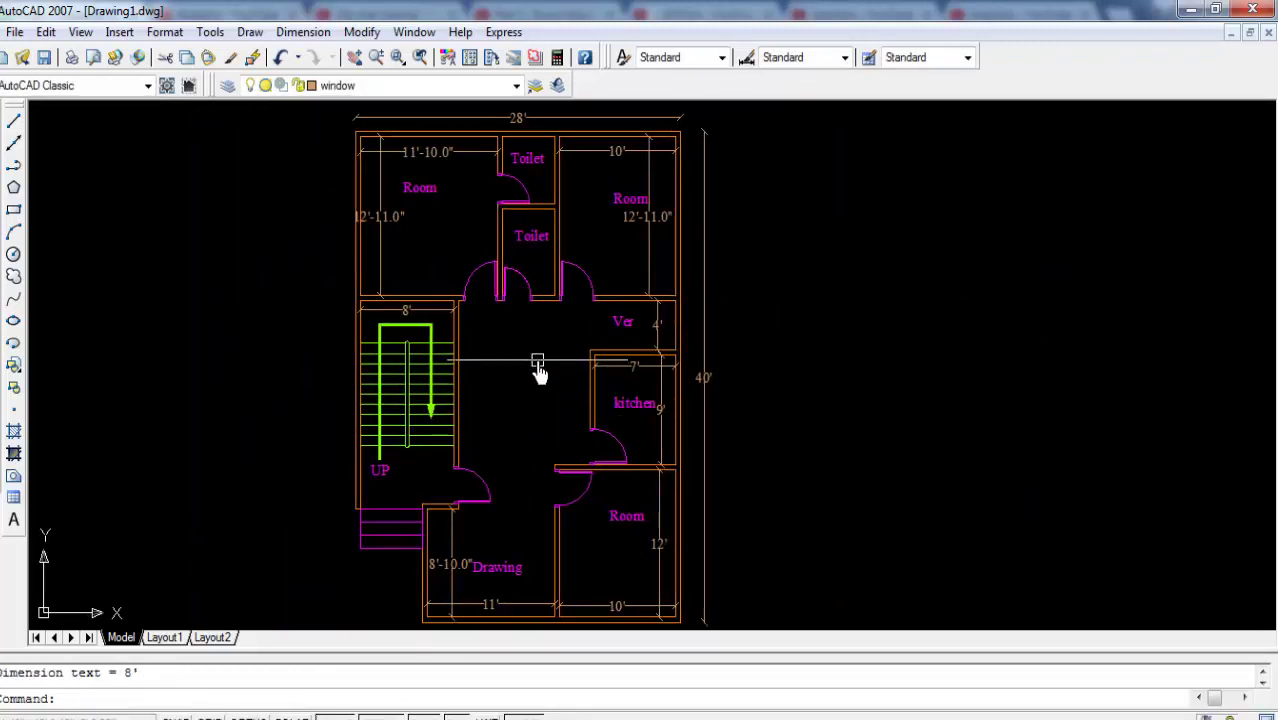
pyautogui.scroll(-1, 539, 371)
pyautogui.scroll(1, 530, 360)
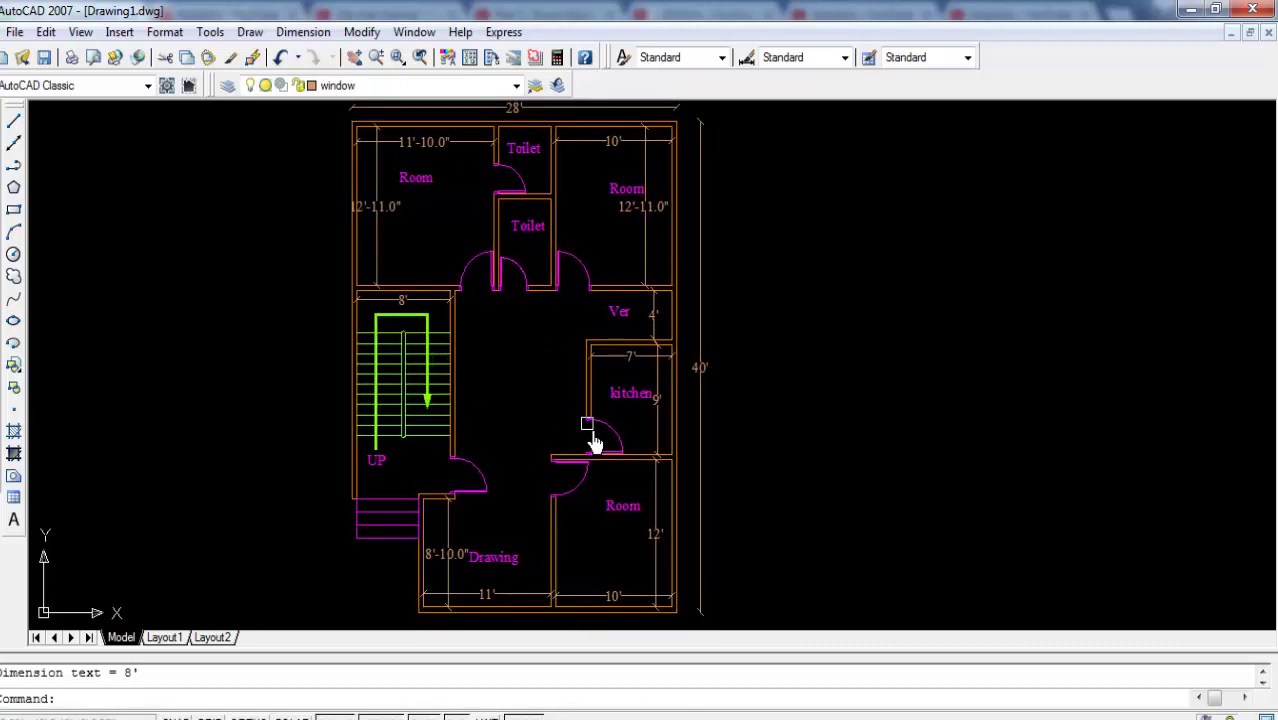
pyautogui.moveTo(475, 690)
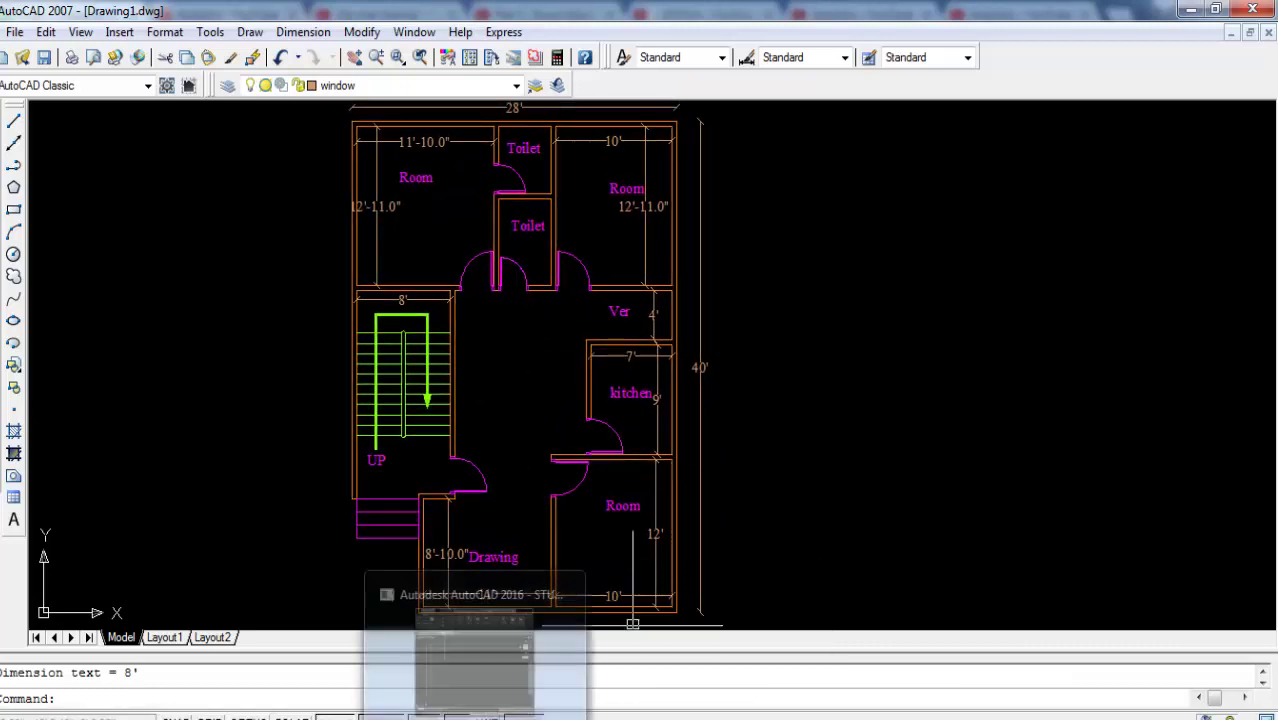
pyautogui.click(400, 716)
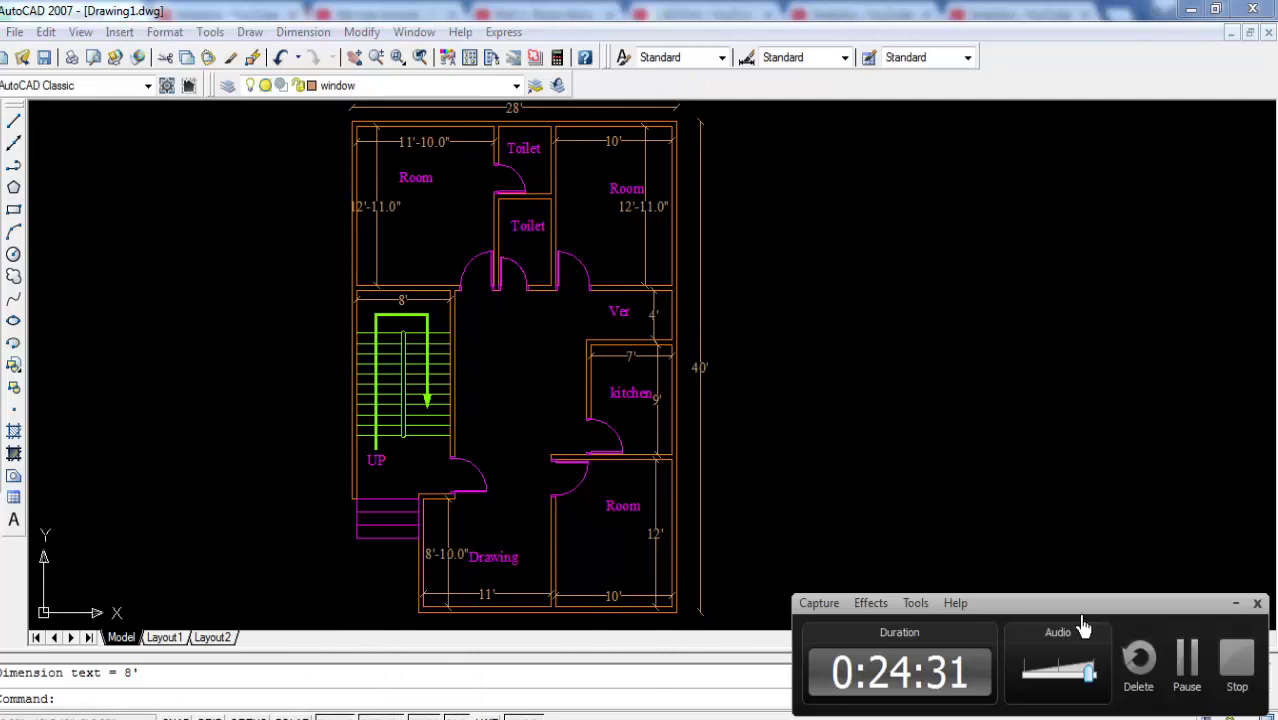